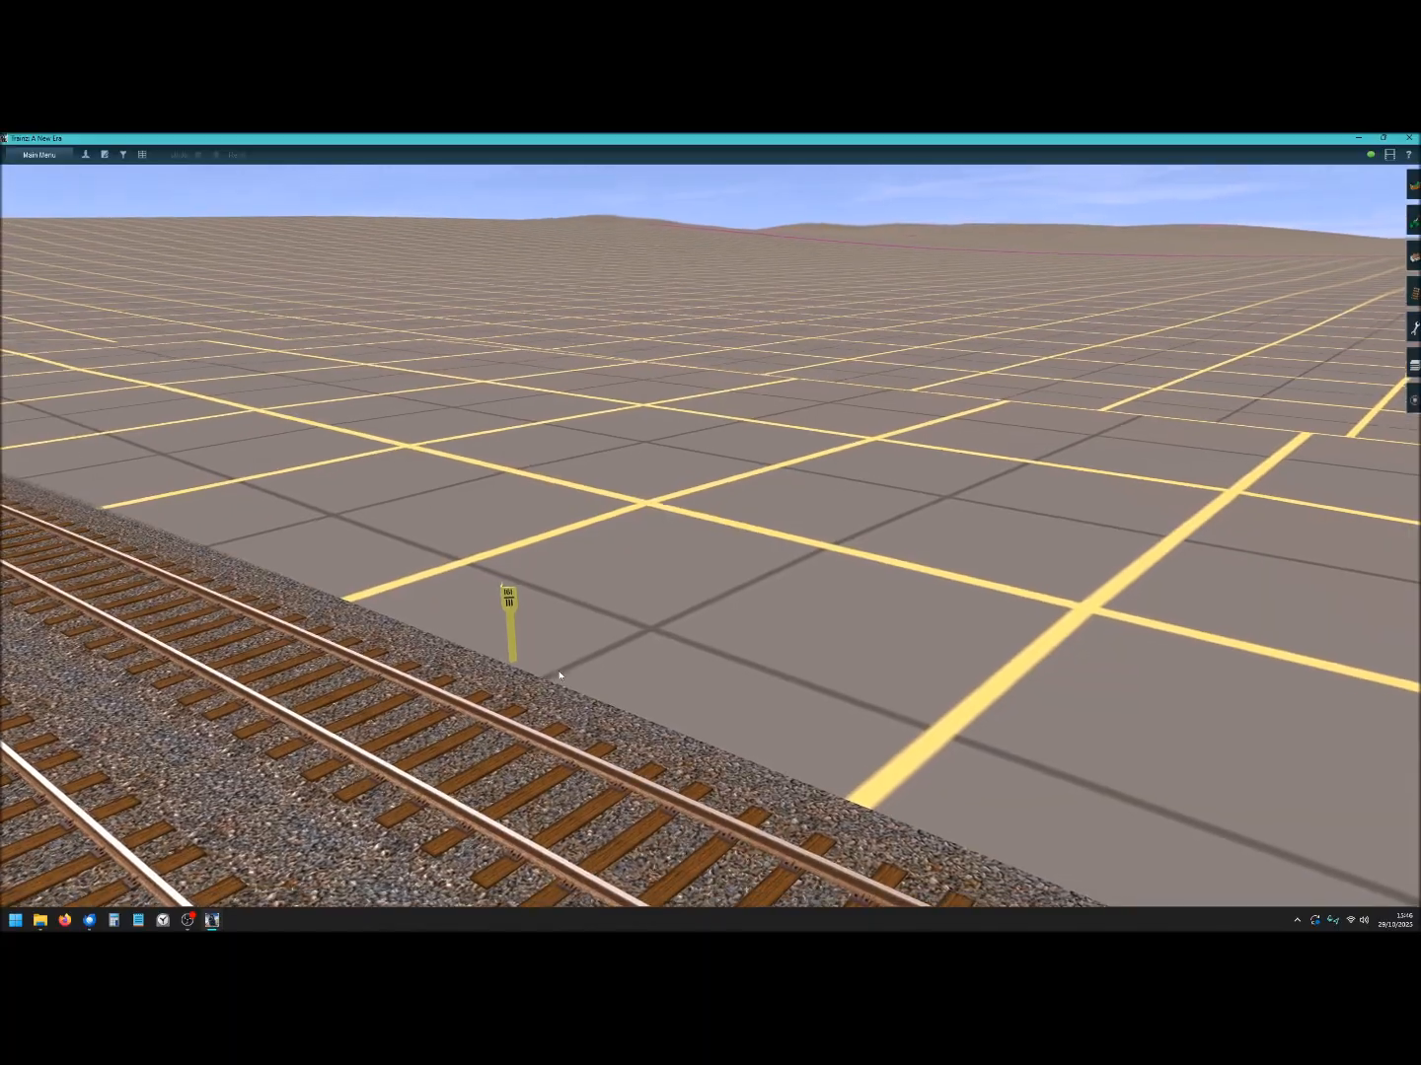
Pick up the yellow lineside milepost's type as the current track object with Get object.
key("Right")
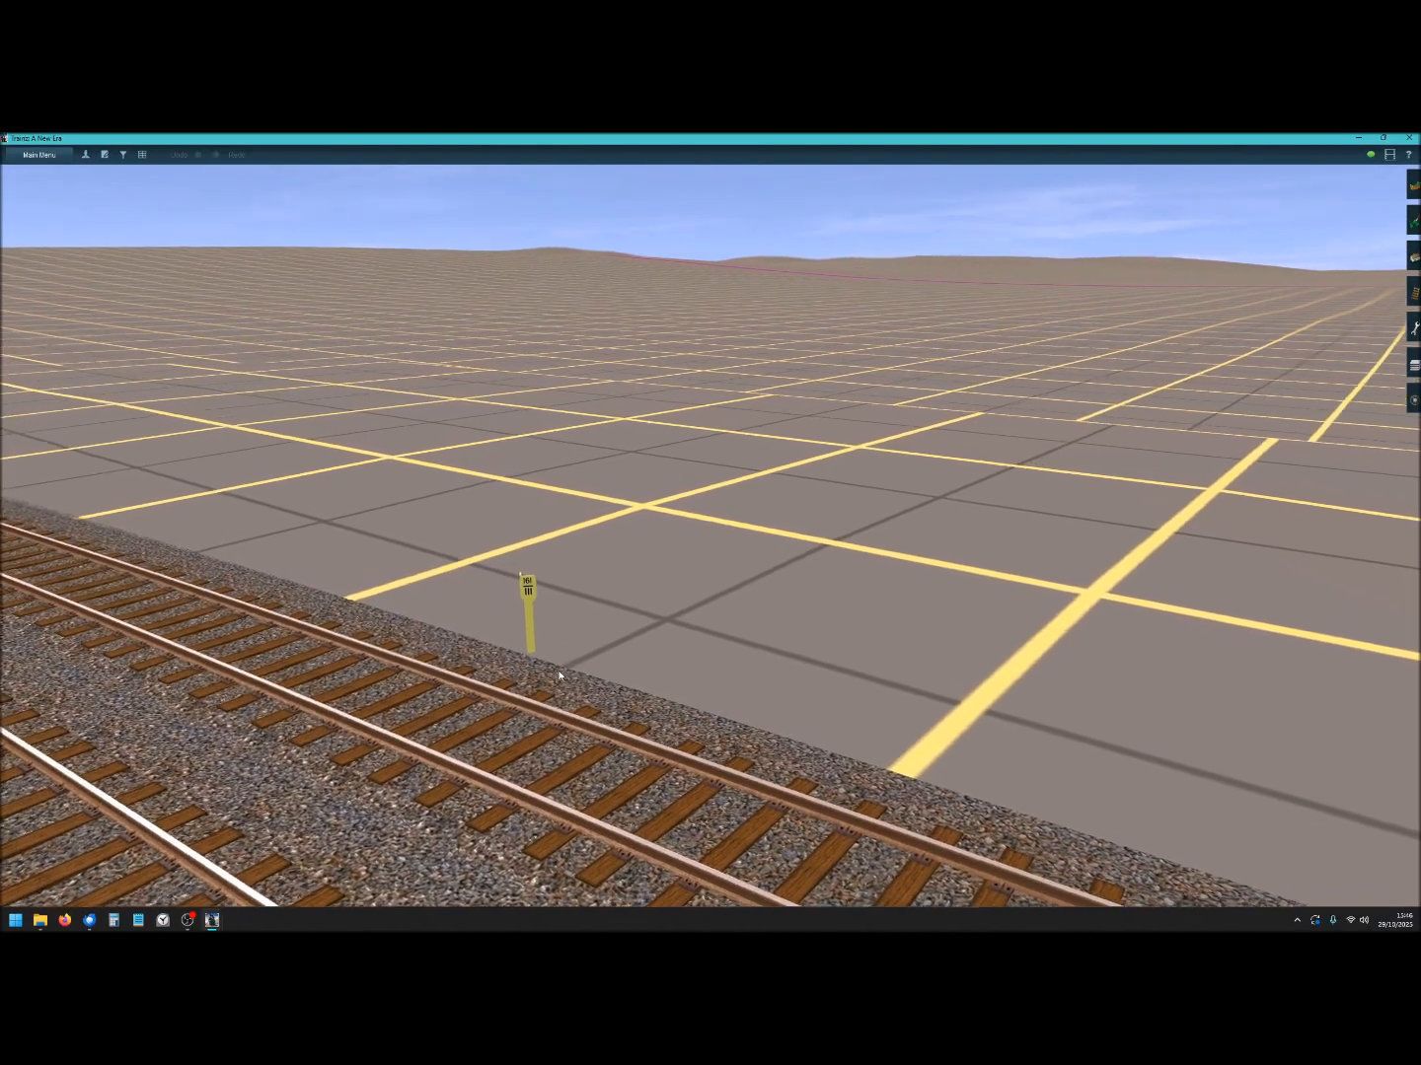
key("Right")
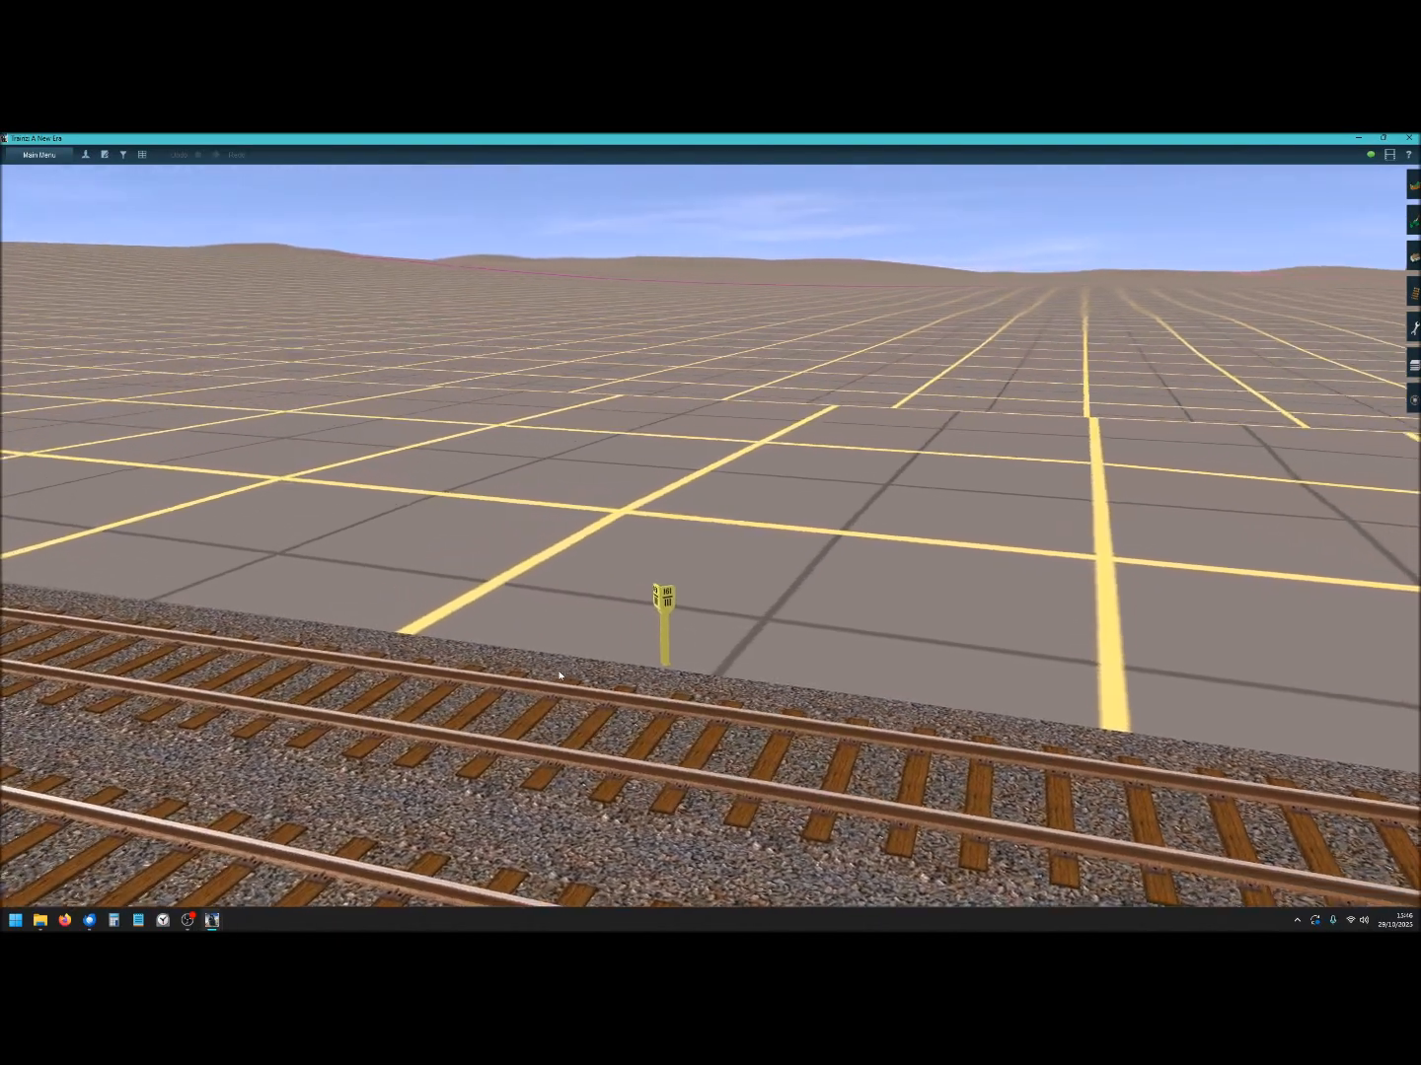
key("Right")
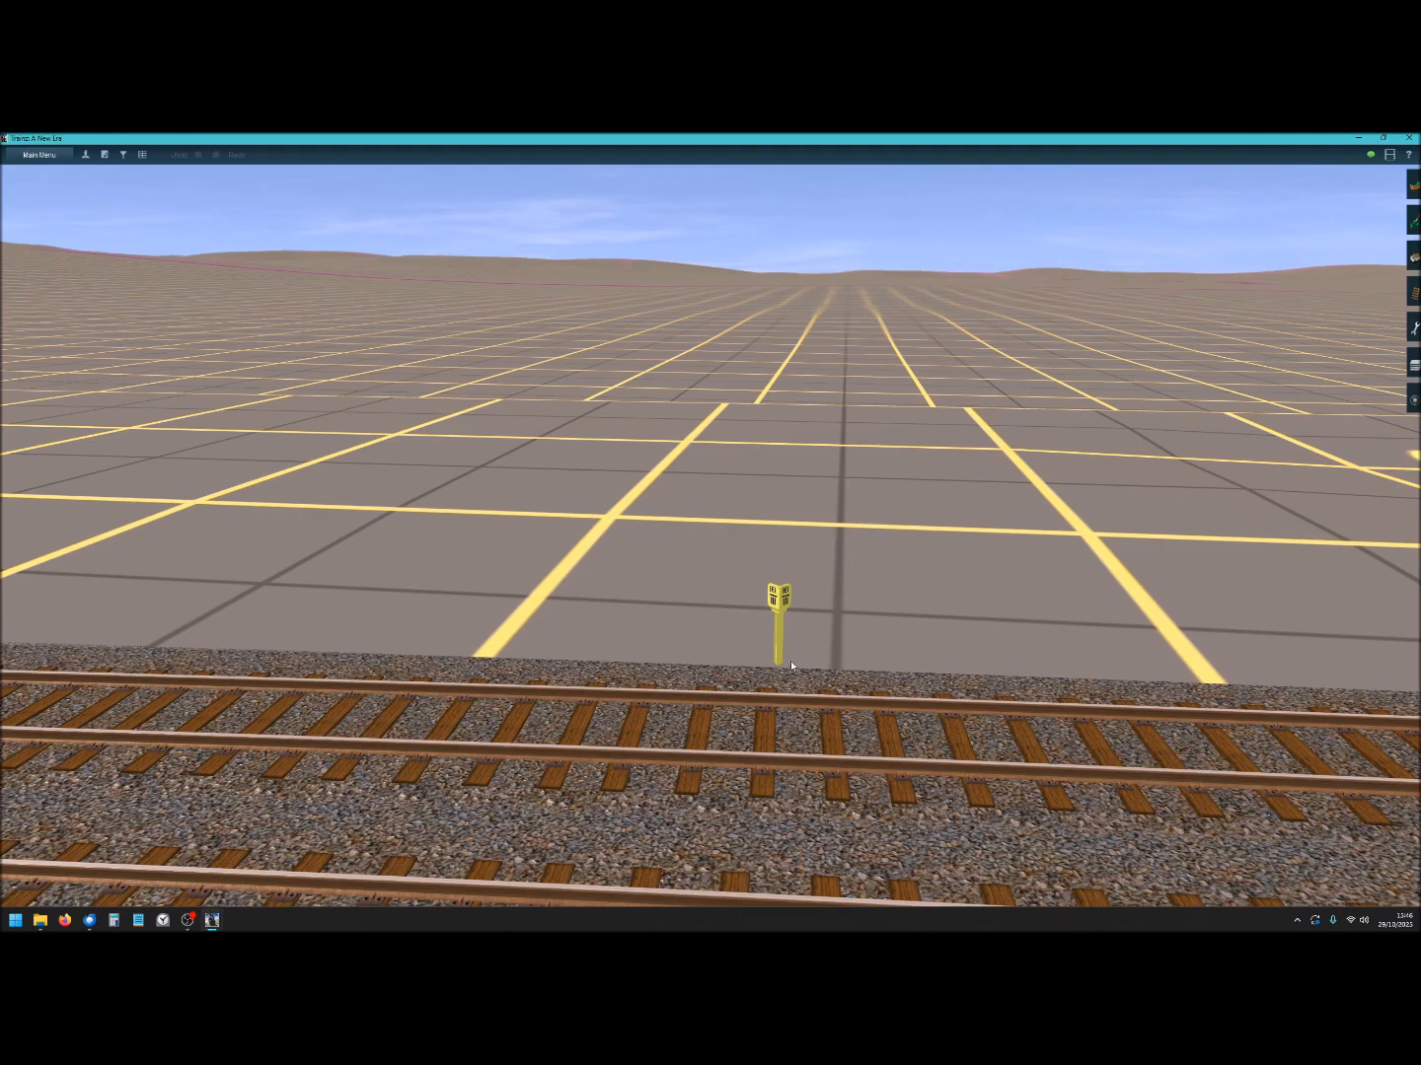
left_click(1411, 295)
left_click(1355, 195)
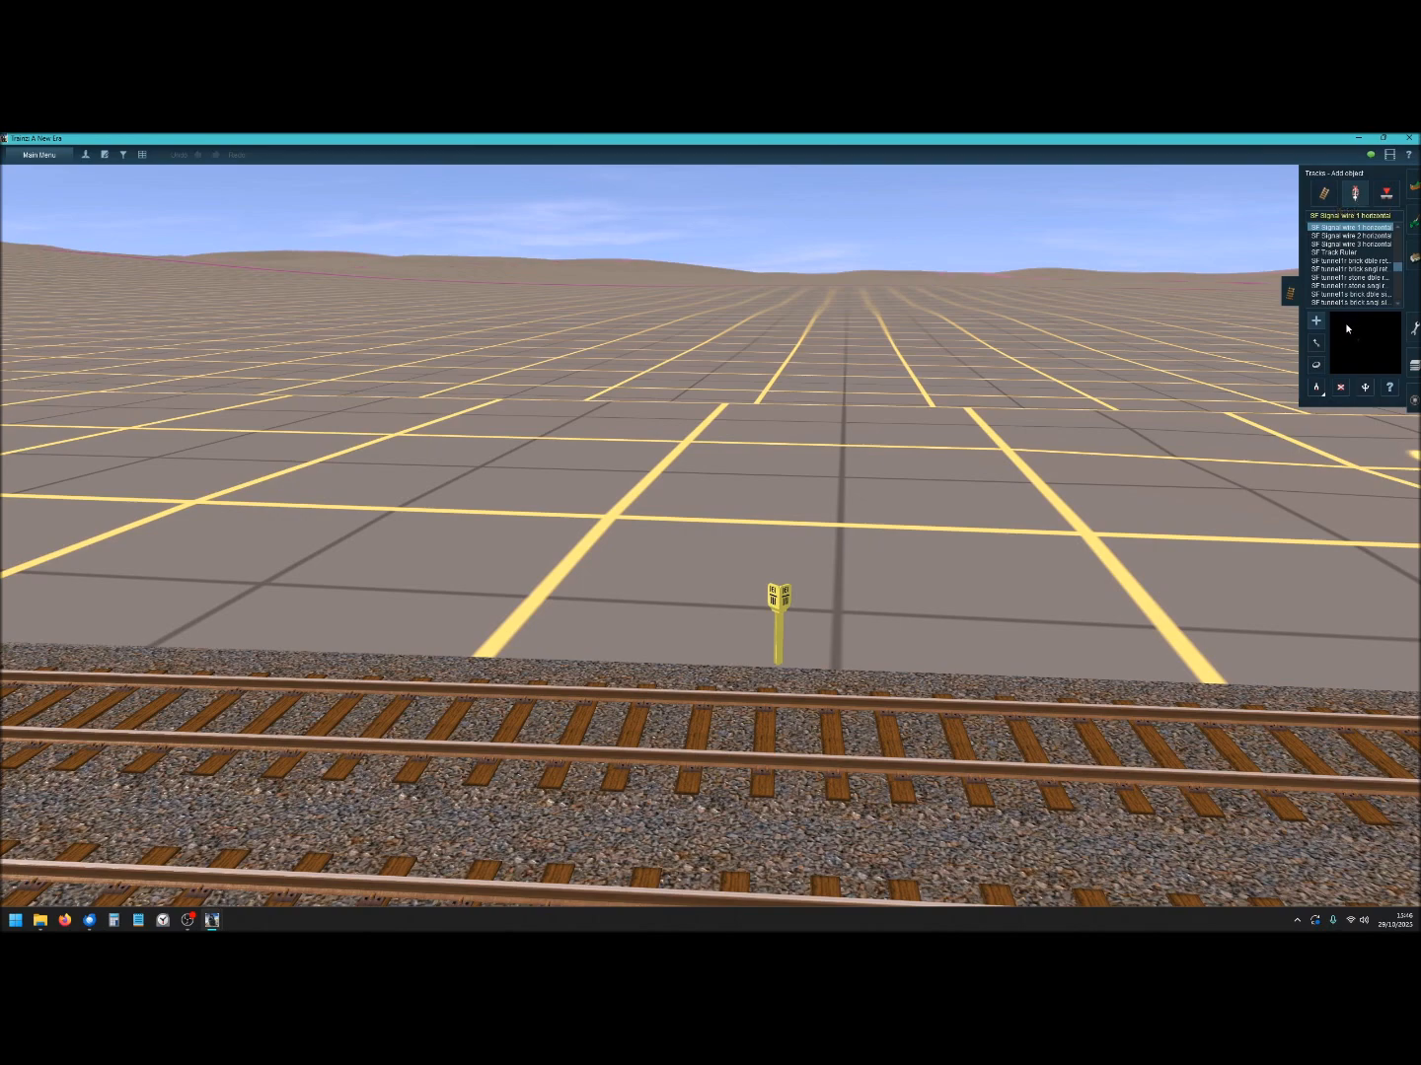
left_click(1316, 387)
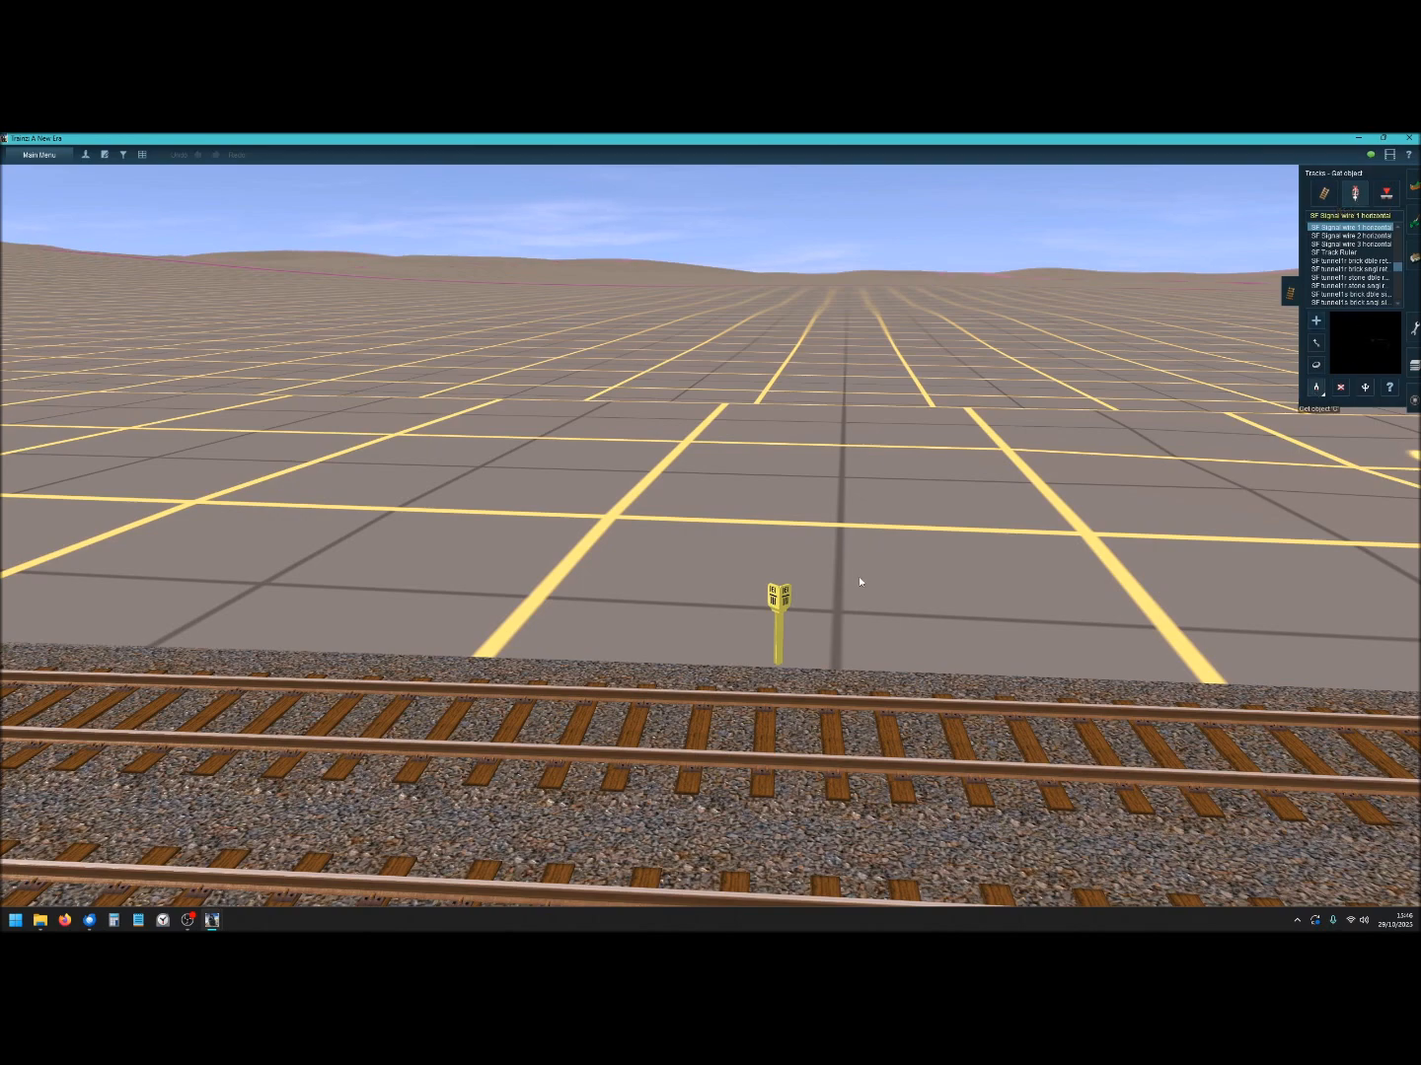
left_click(786, 610)
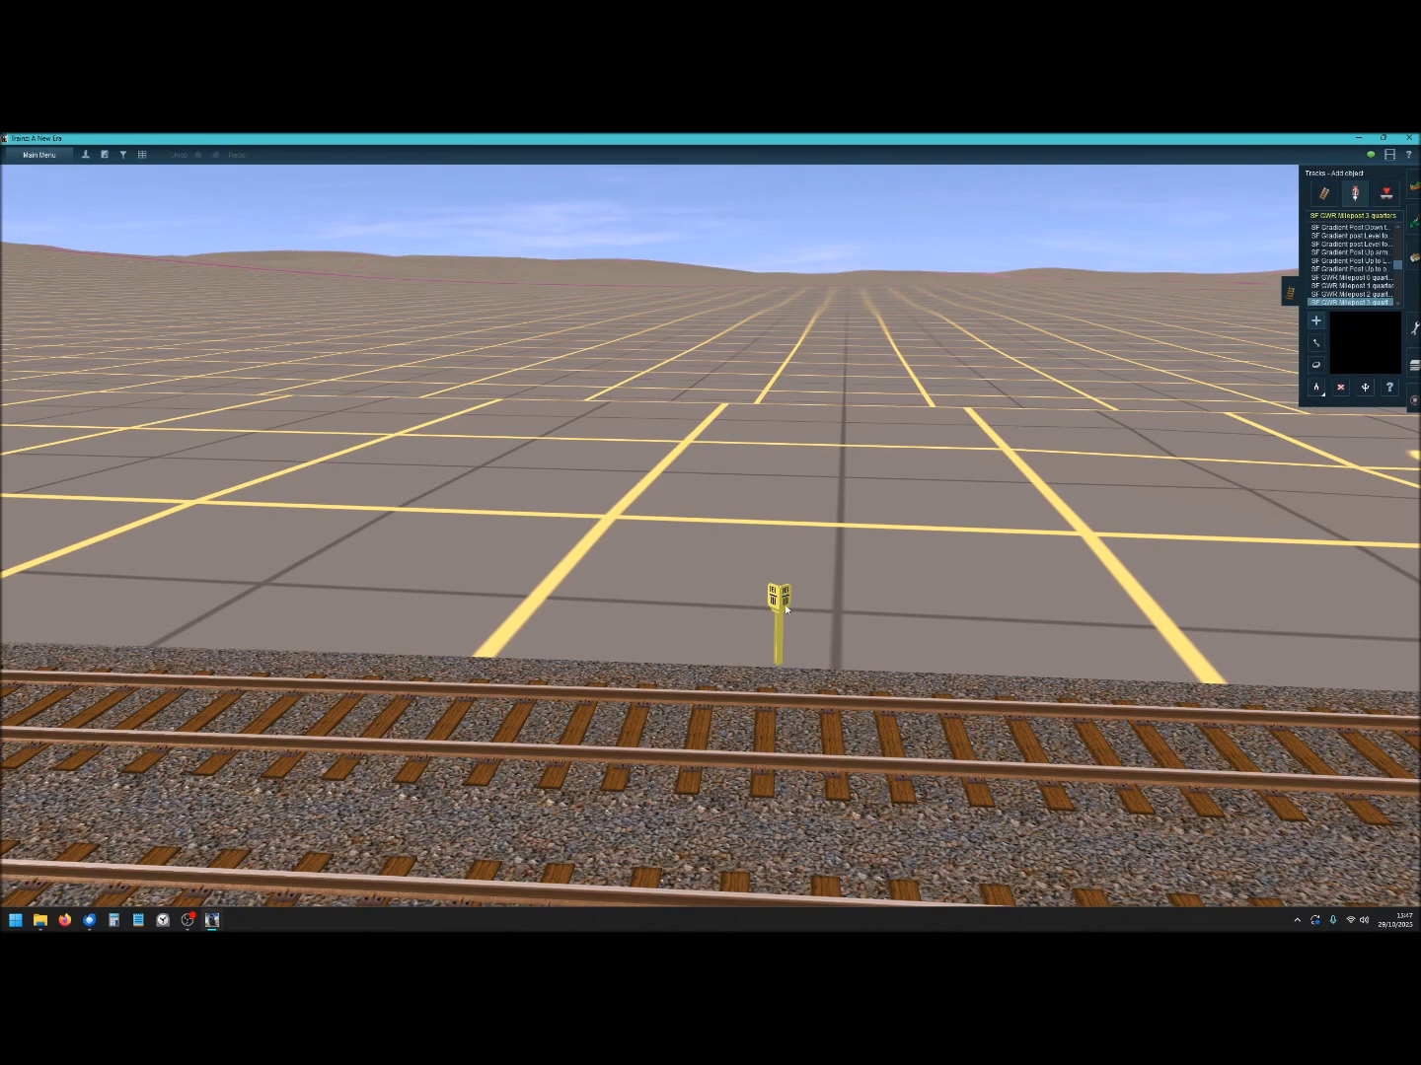
scroll(1341, 289, "down", 1)
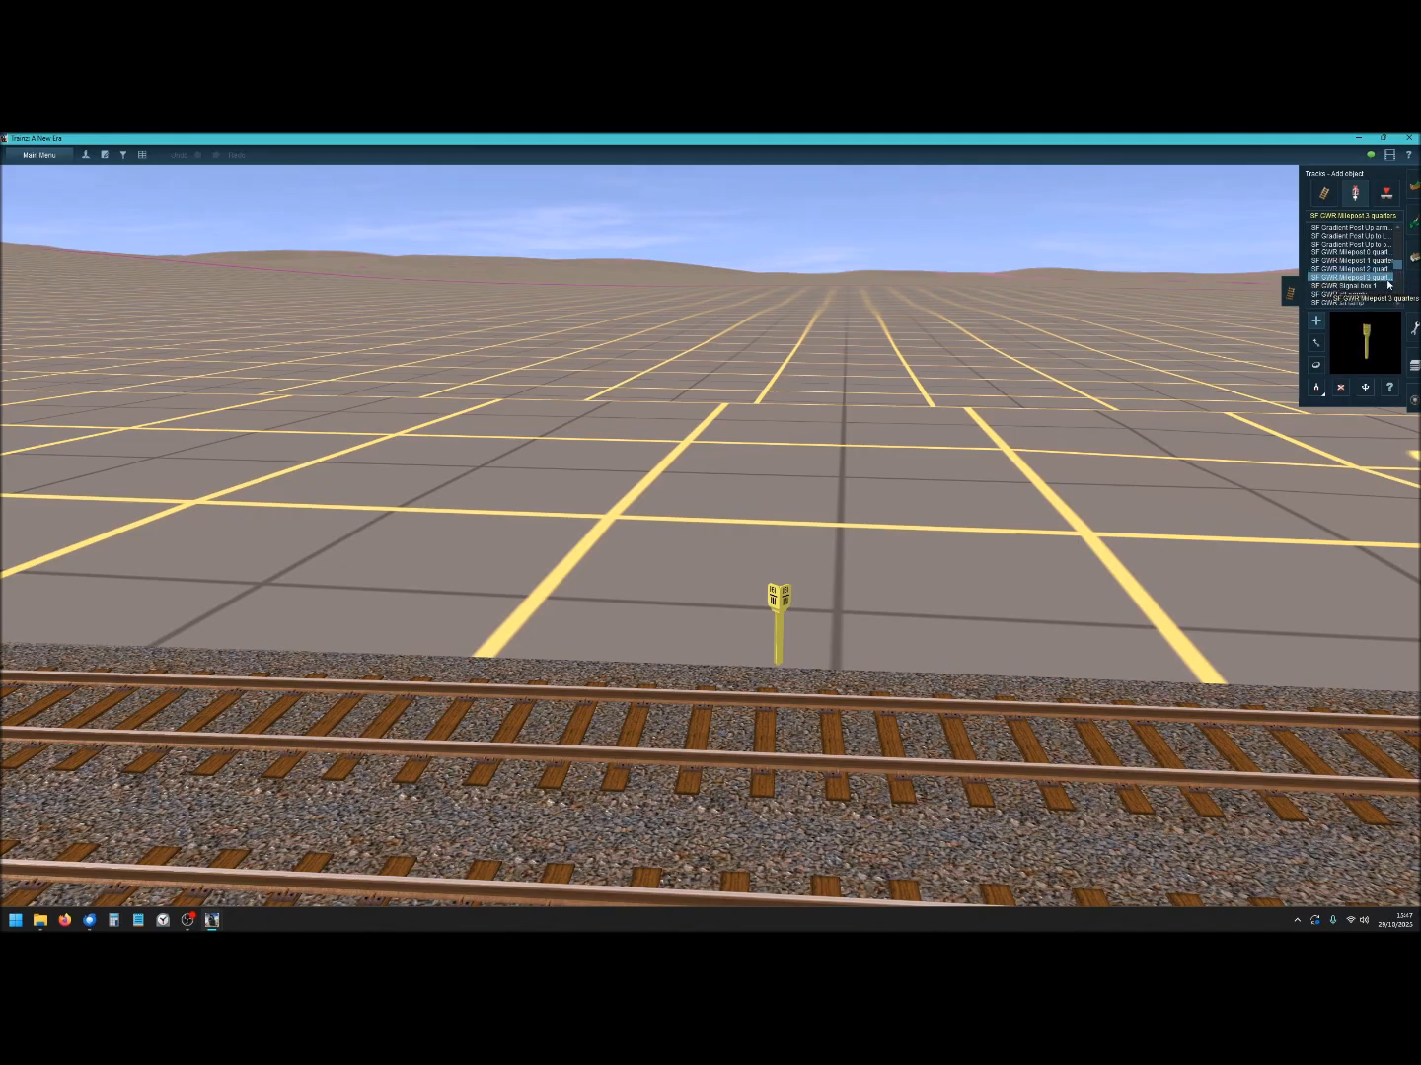
Place an SF GWR Milepost 0 quarters along the farther track and rotate it onto that track's outer side.
right_click(636, 642)
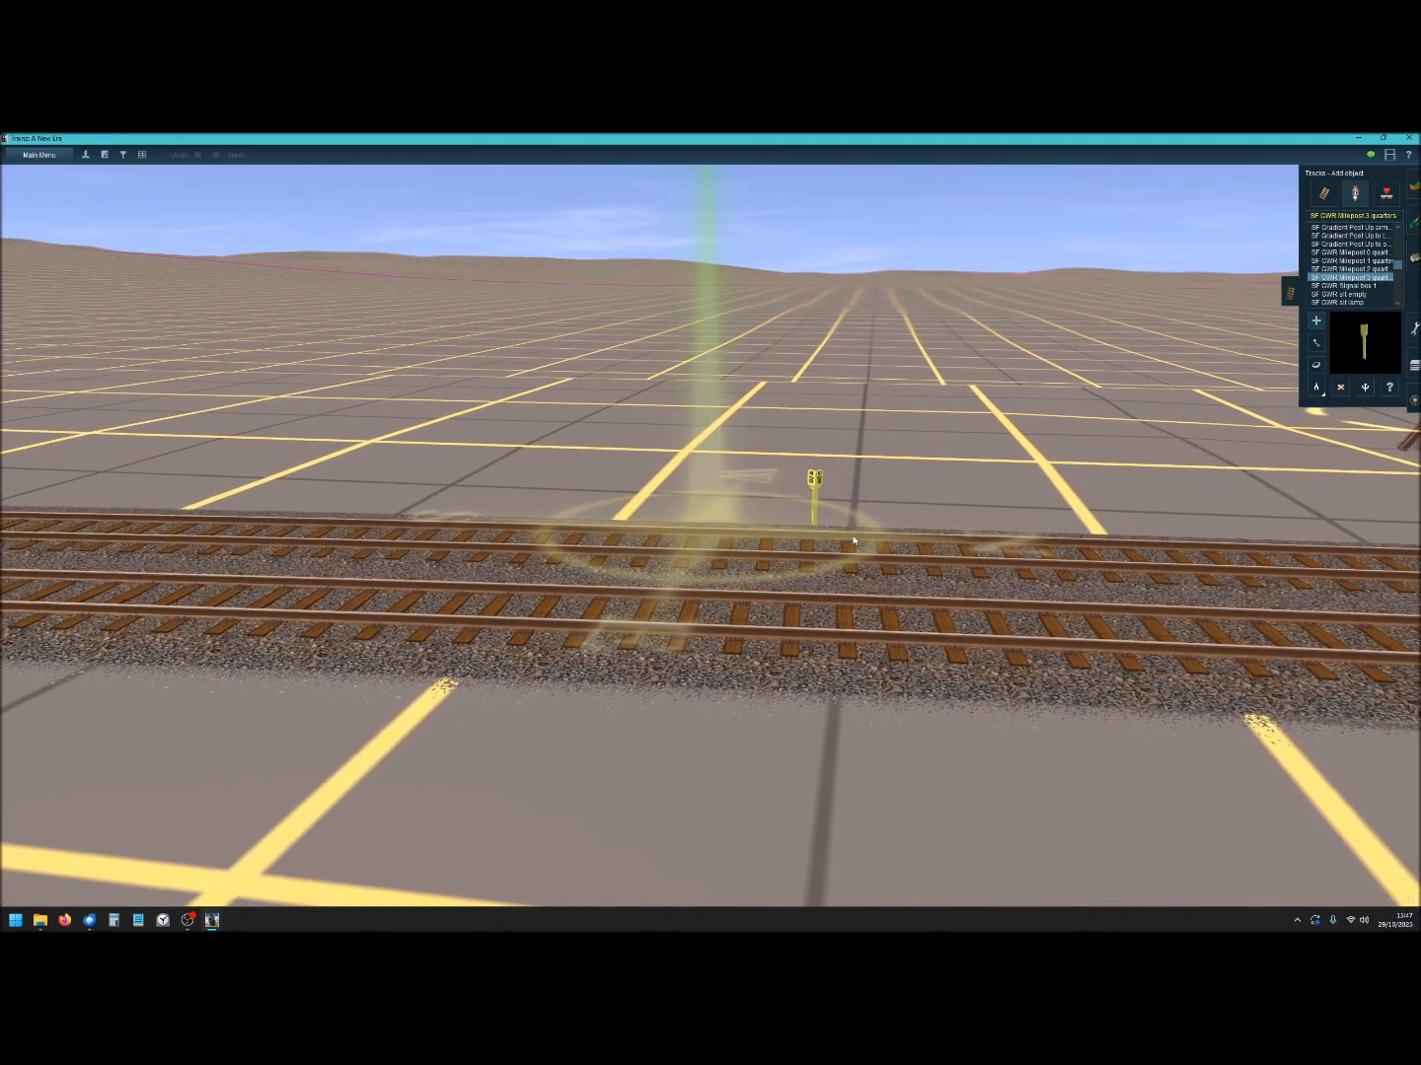
right_click(881, 539)
right_click(868, 493)
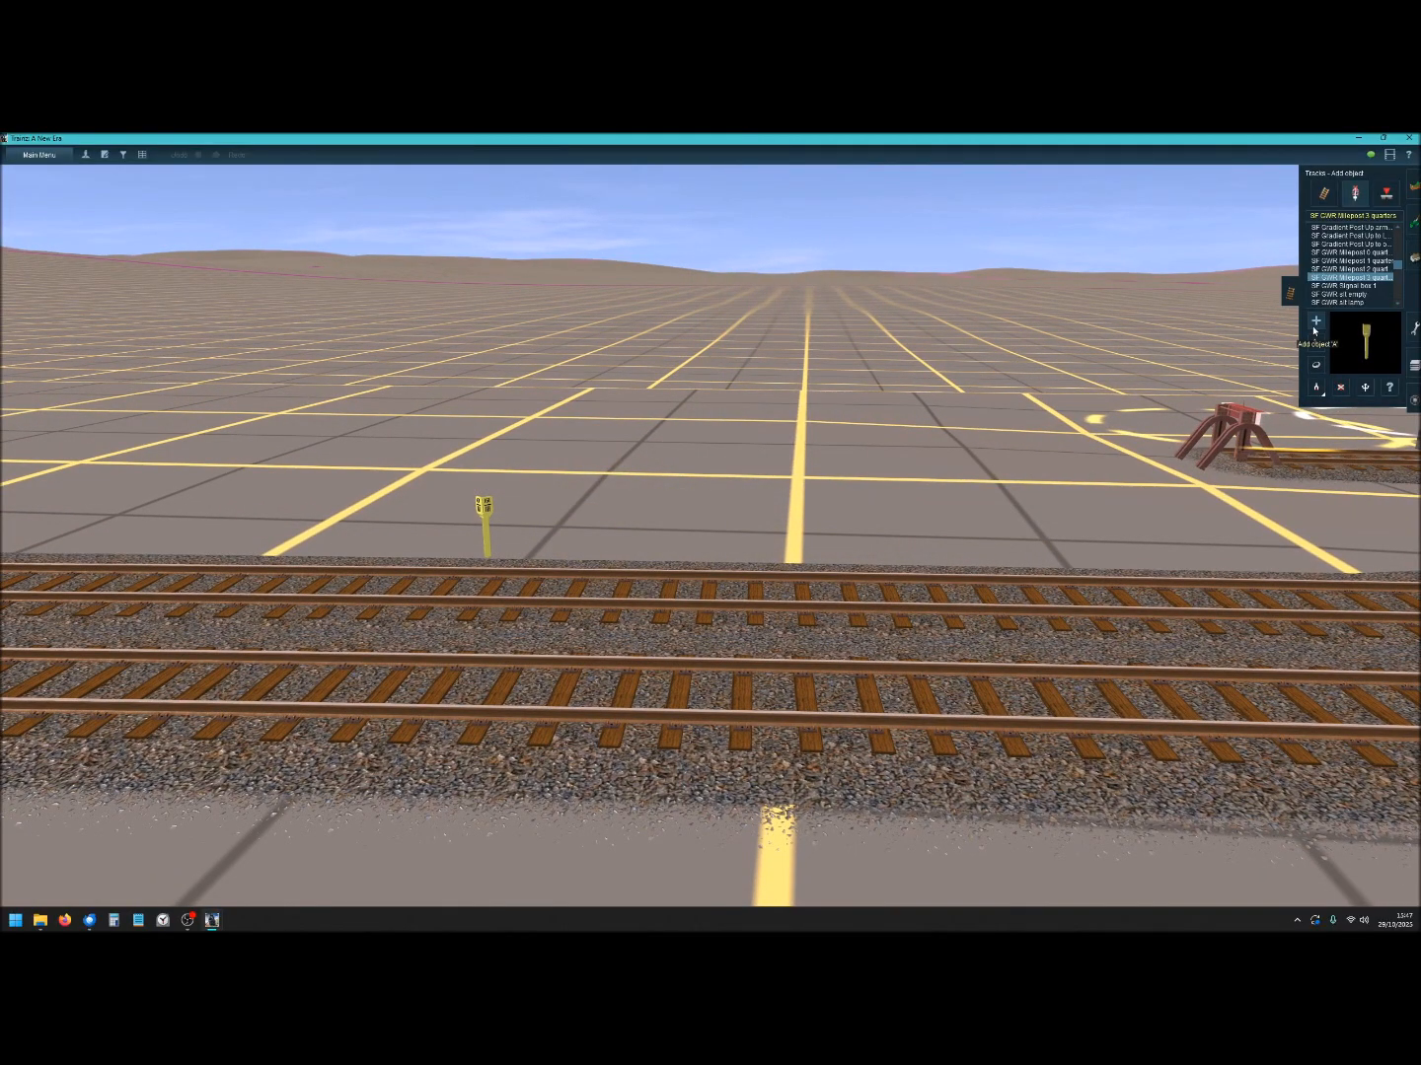
left_click(1352, 254)
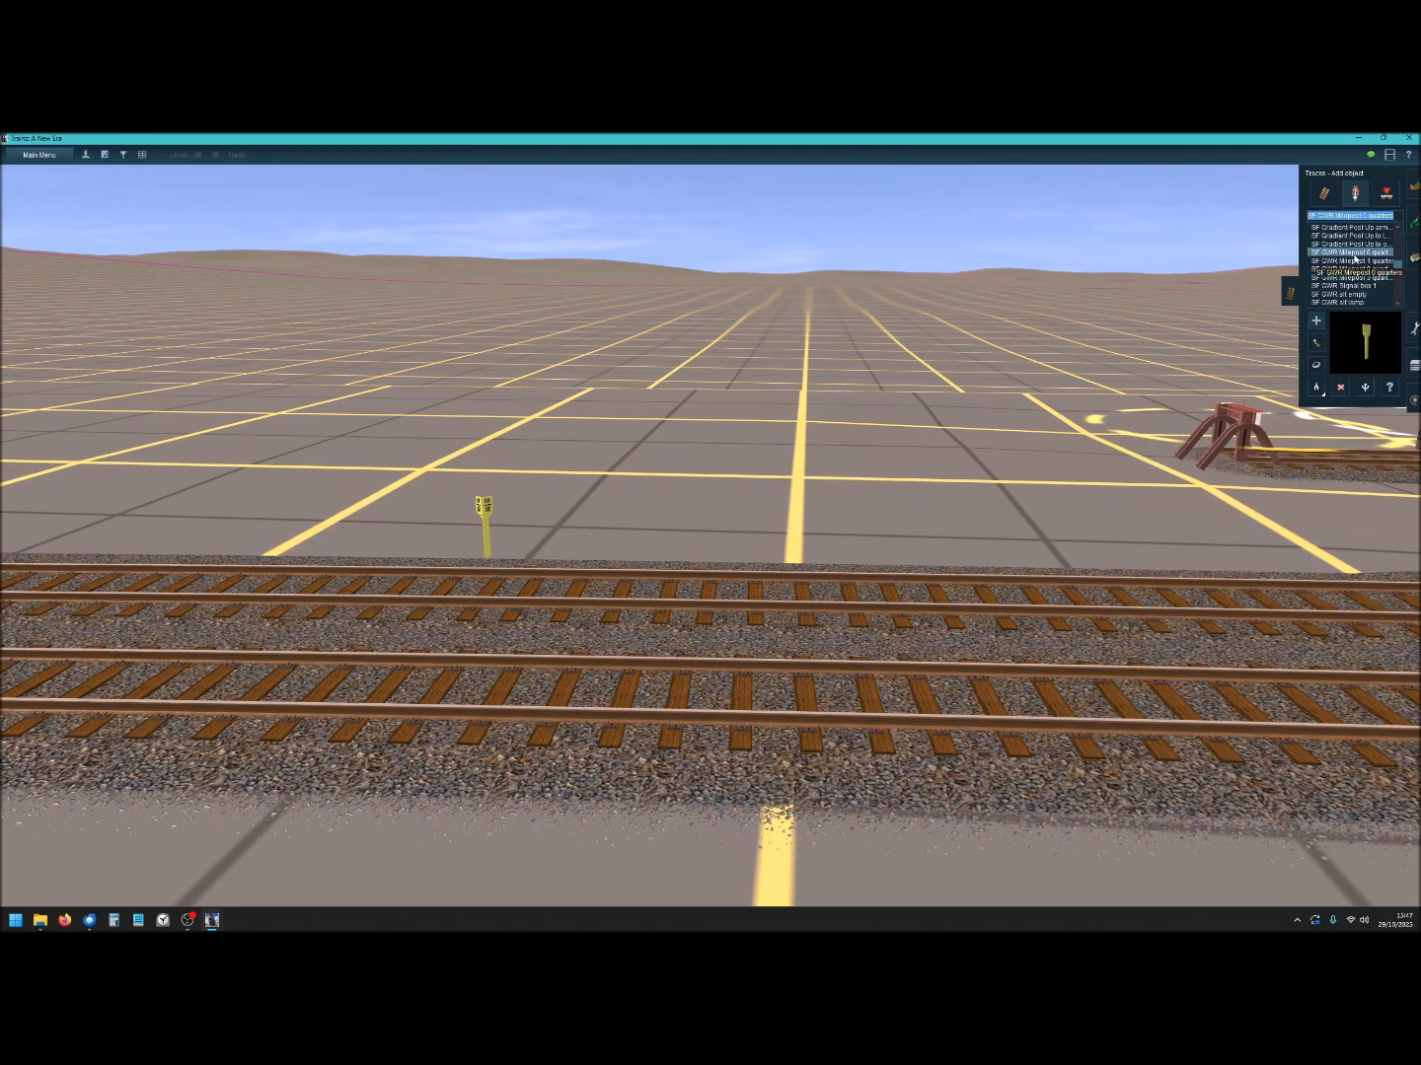
left_click(723, 590)
key("r")
left_click(714, 628)
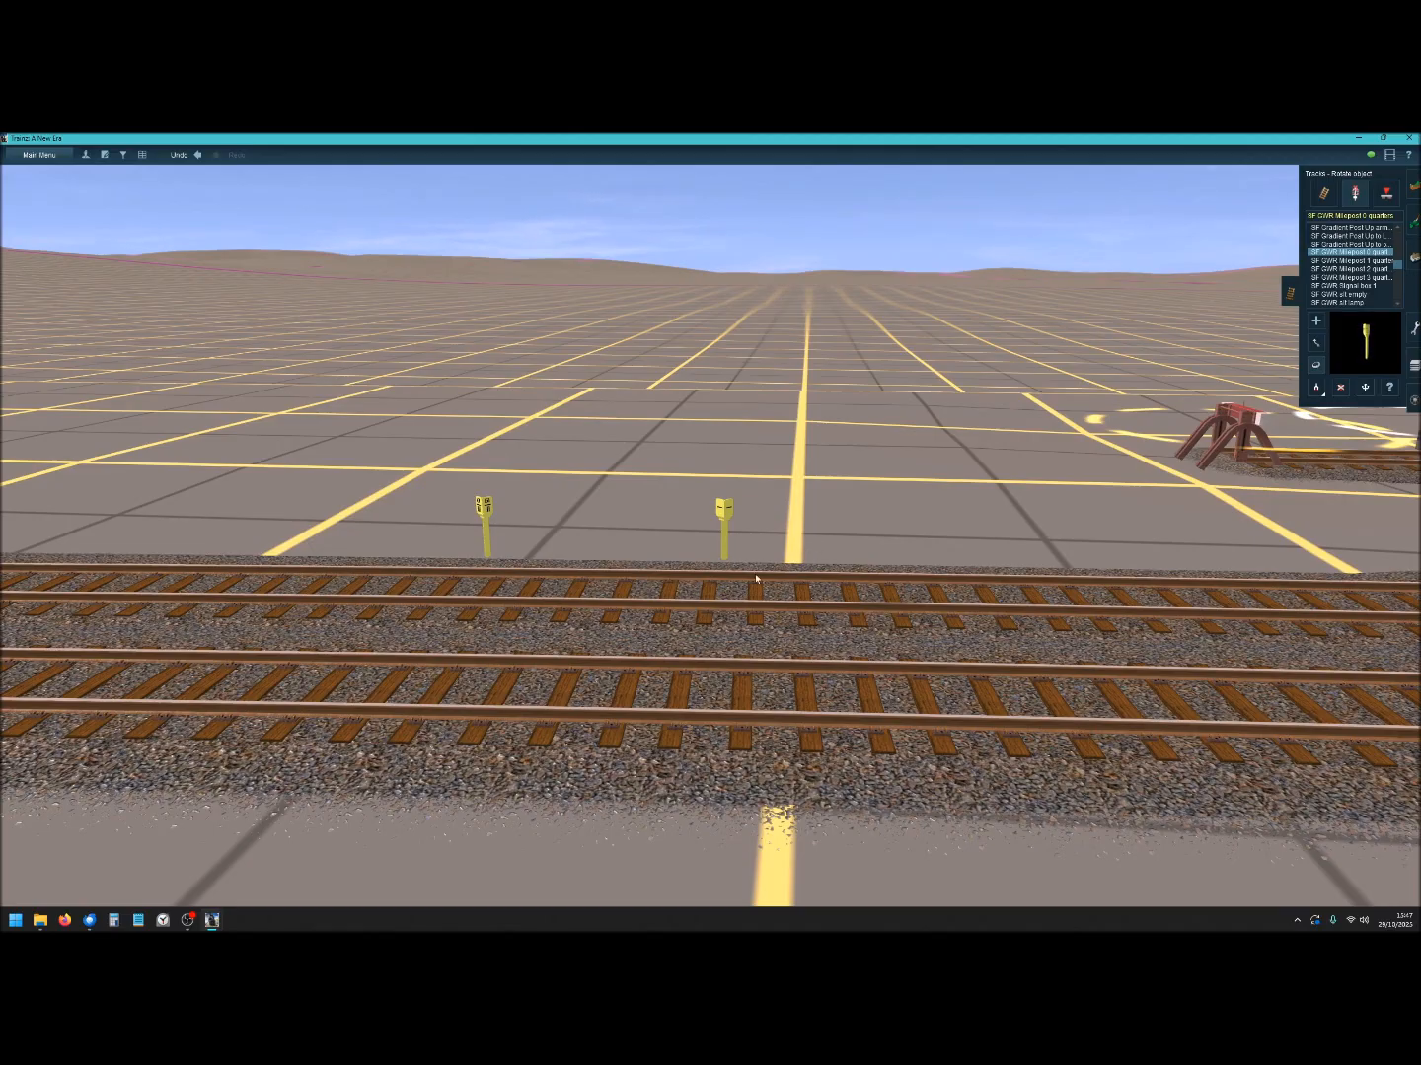
Add an SF GWR Milepost 1 quarter beyond the 0 quarters post and rotate it to the track's outer side.
left_click(1382, 260)
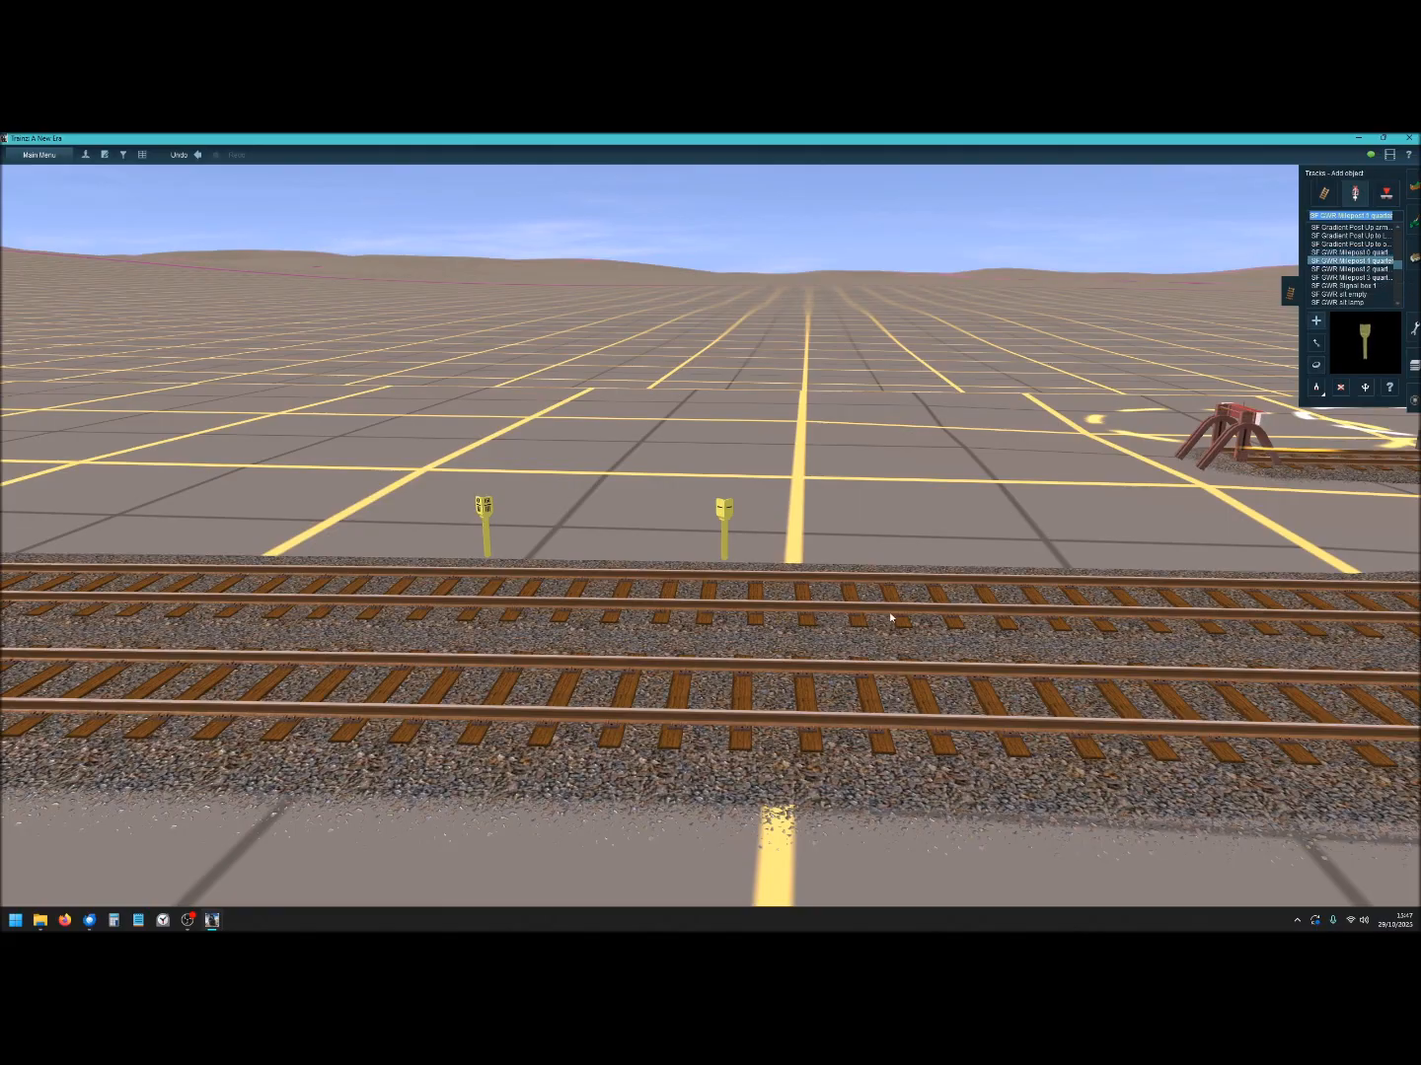
left_click(844, 595)
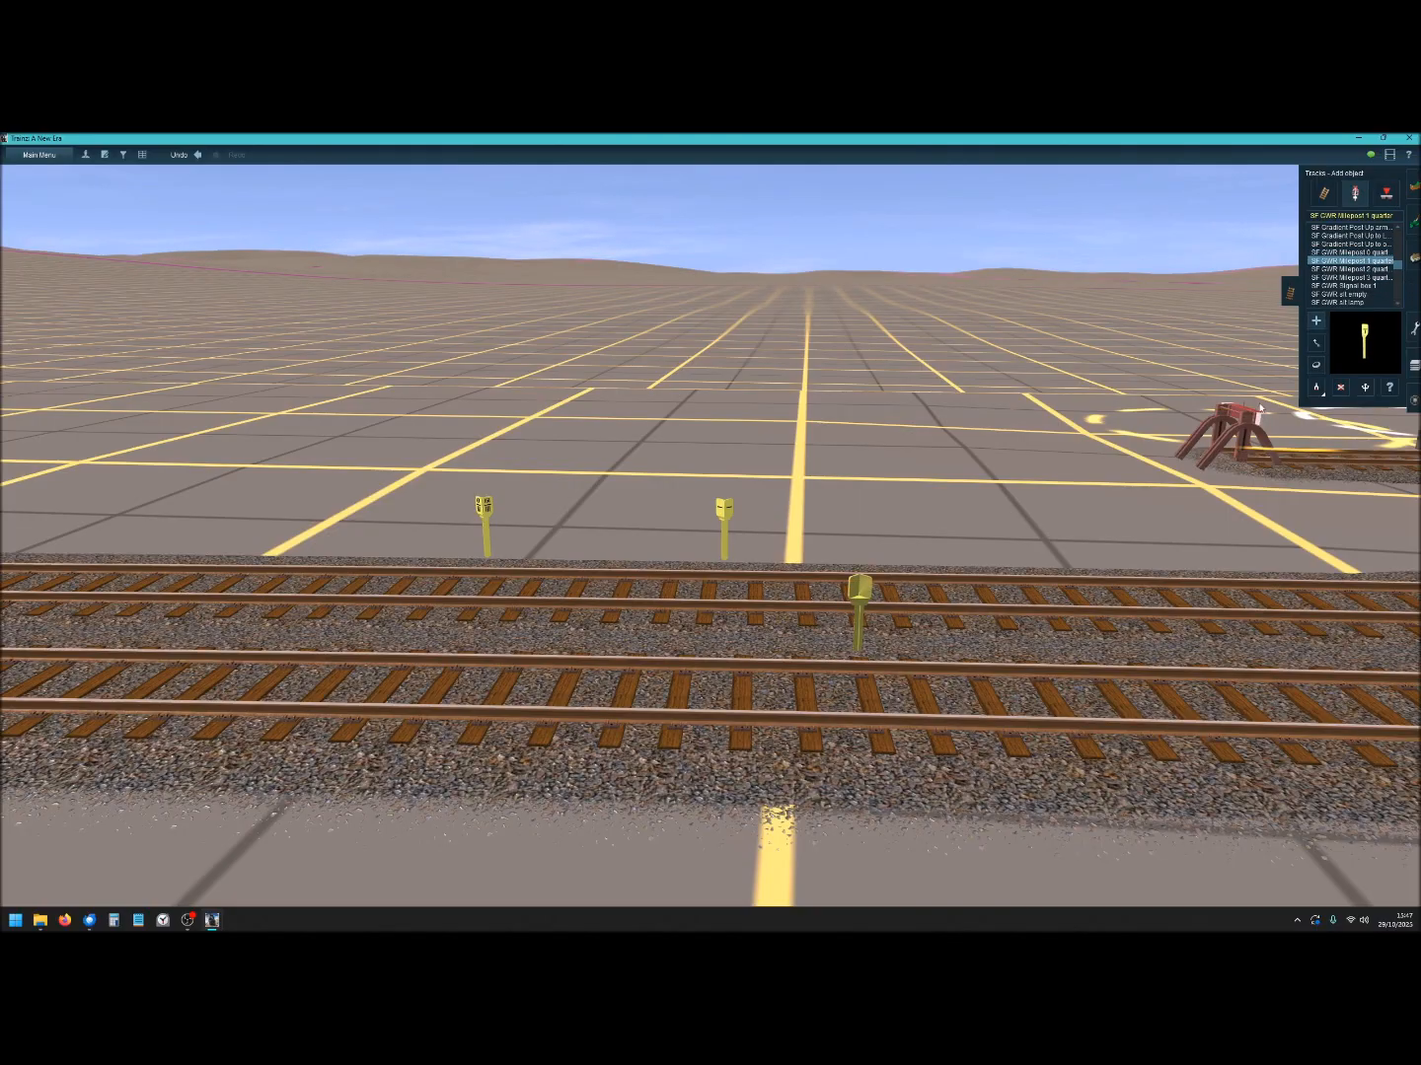
left_click(1316, 366)
left_click(858, 641)
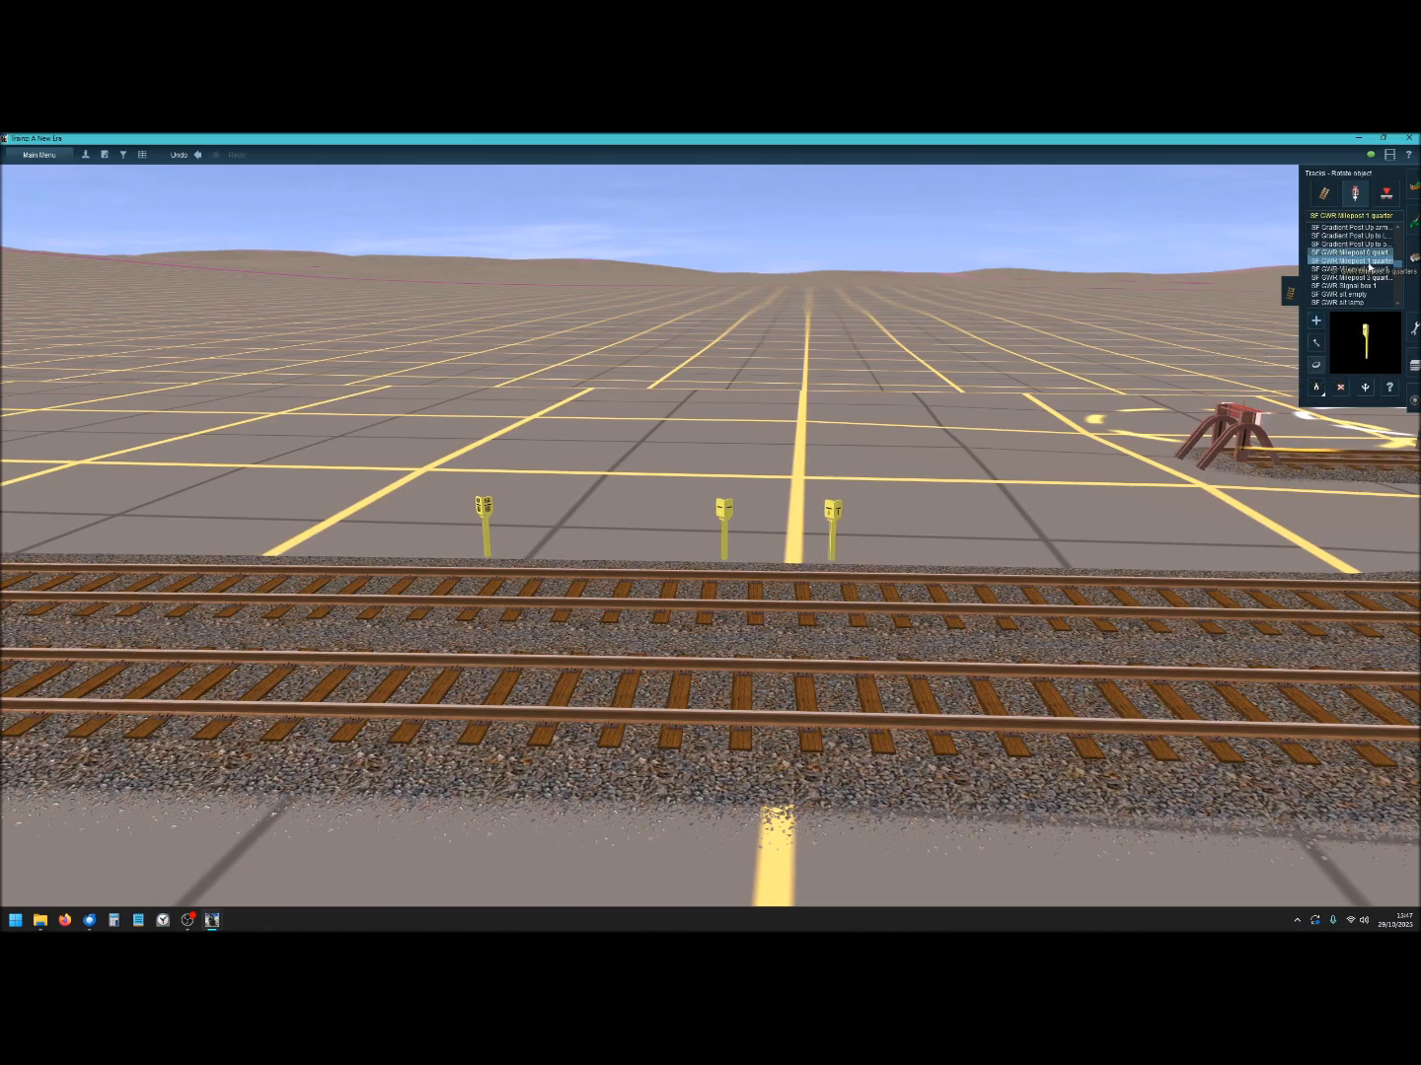
Add an SF GWR Milepost 2 quarters beyond the 1 quarter post and rotate it to the track's outer side.
left_click(1367, 270)
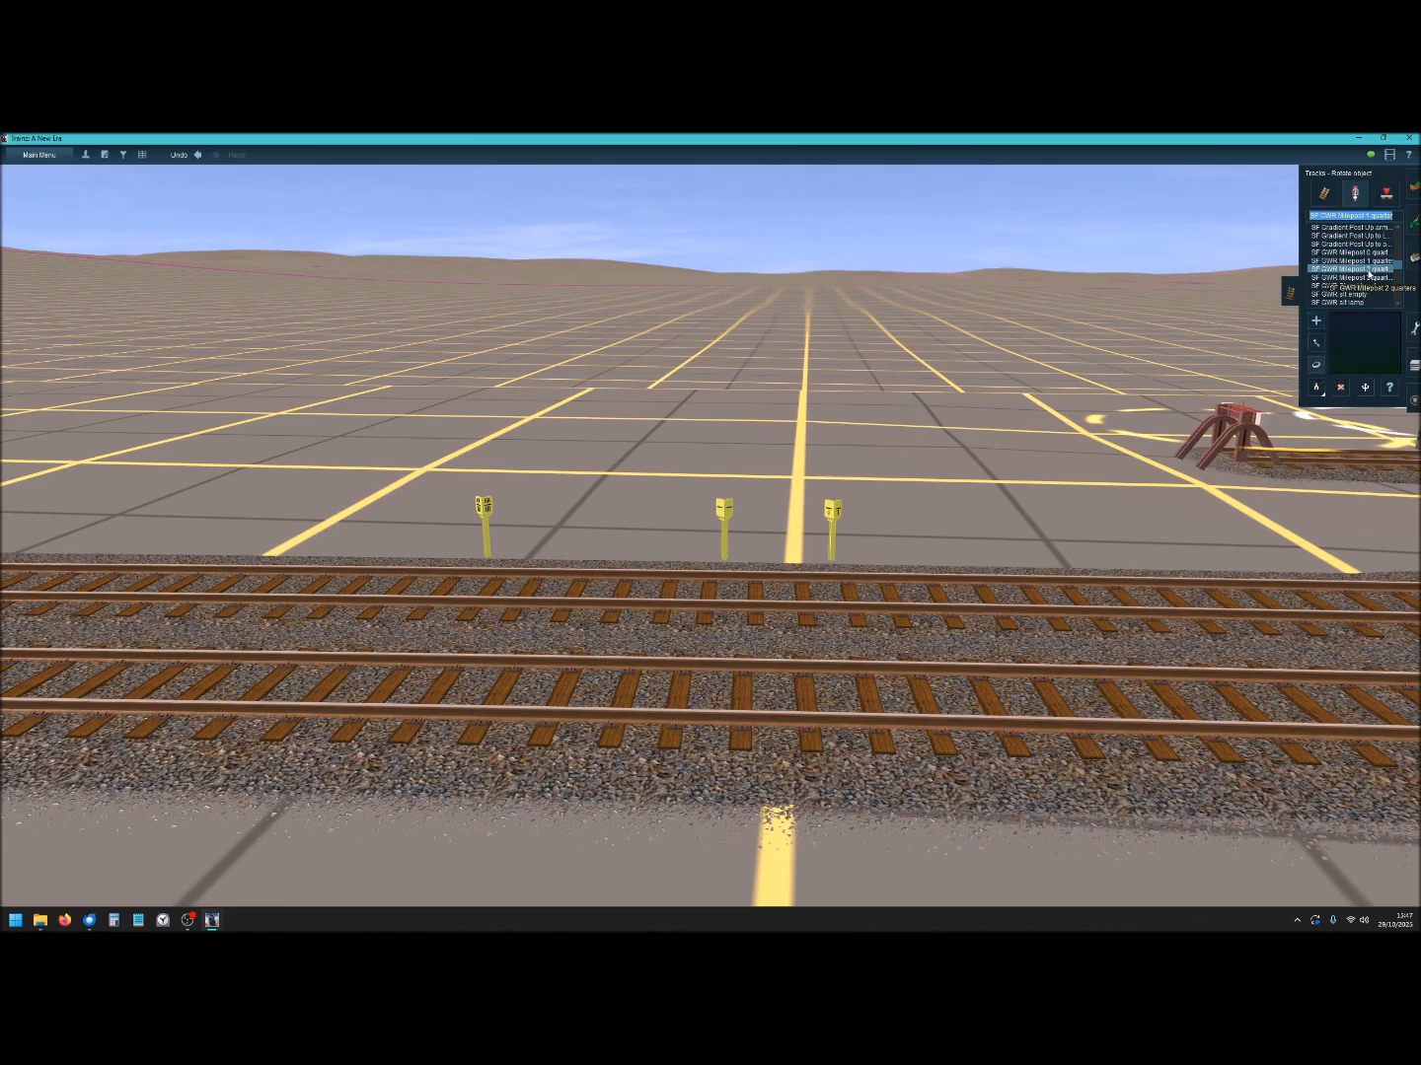
left_click(977, 626)
left_click(1316, 386)
left_click(984, 632)
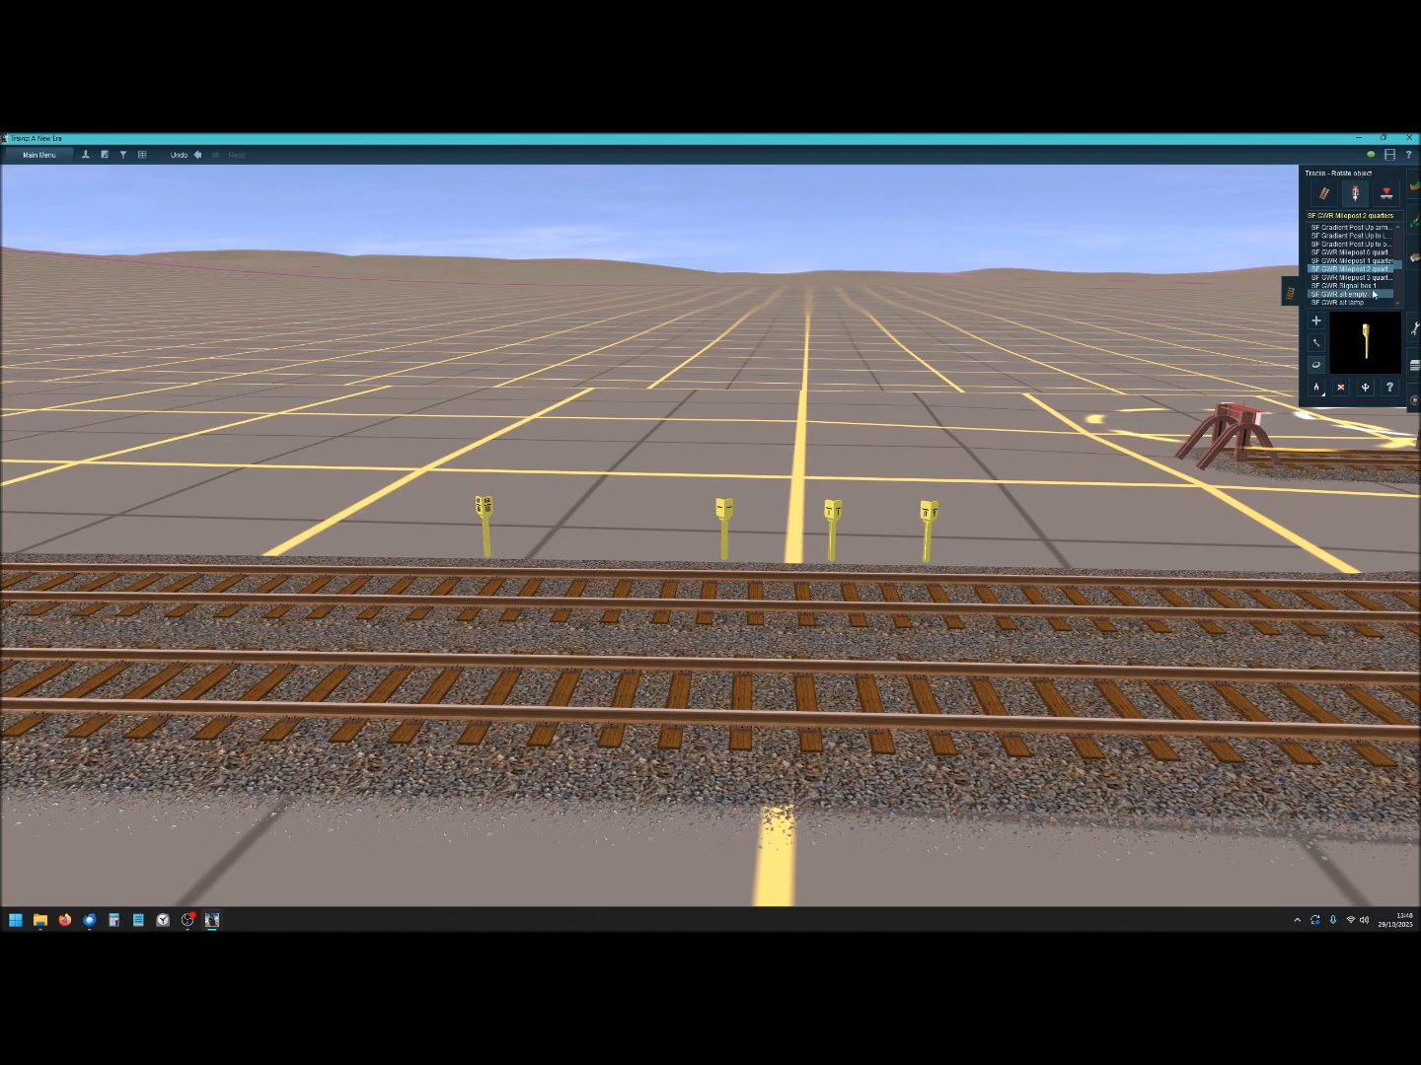
Add an SF GWR Milepost 3 quarters at the end of the row and rotate it to the track's outer side.
left_click(1350, 277)
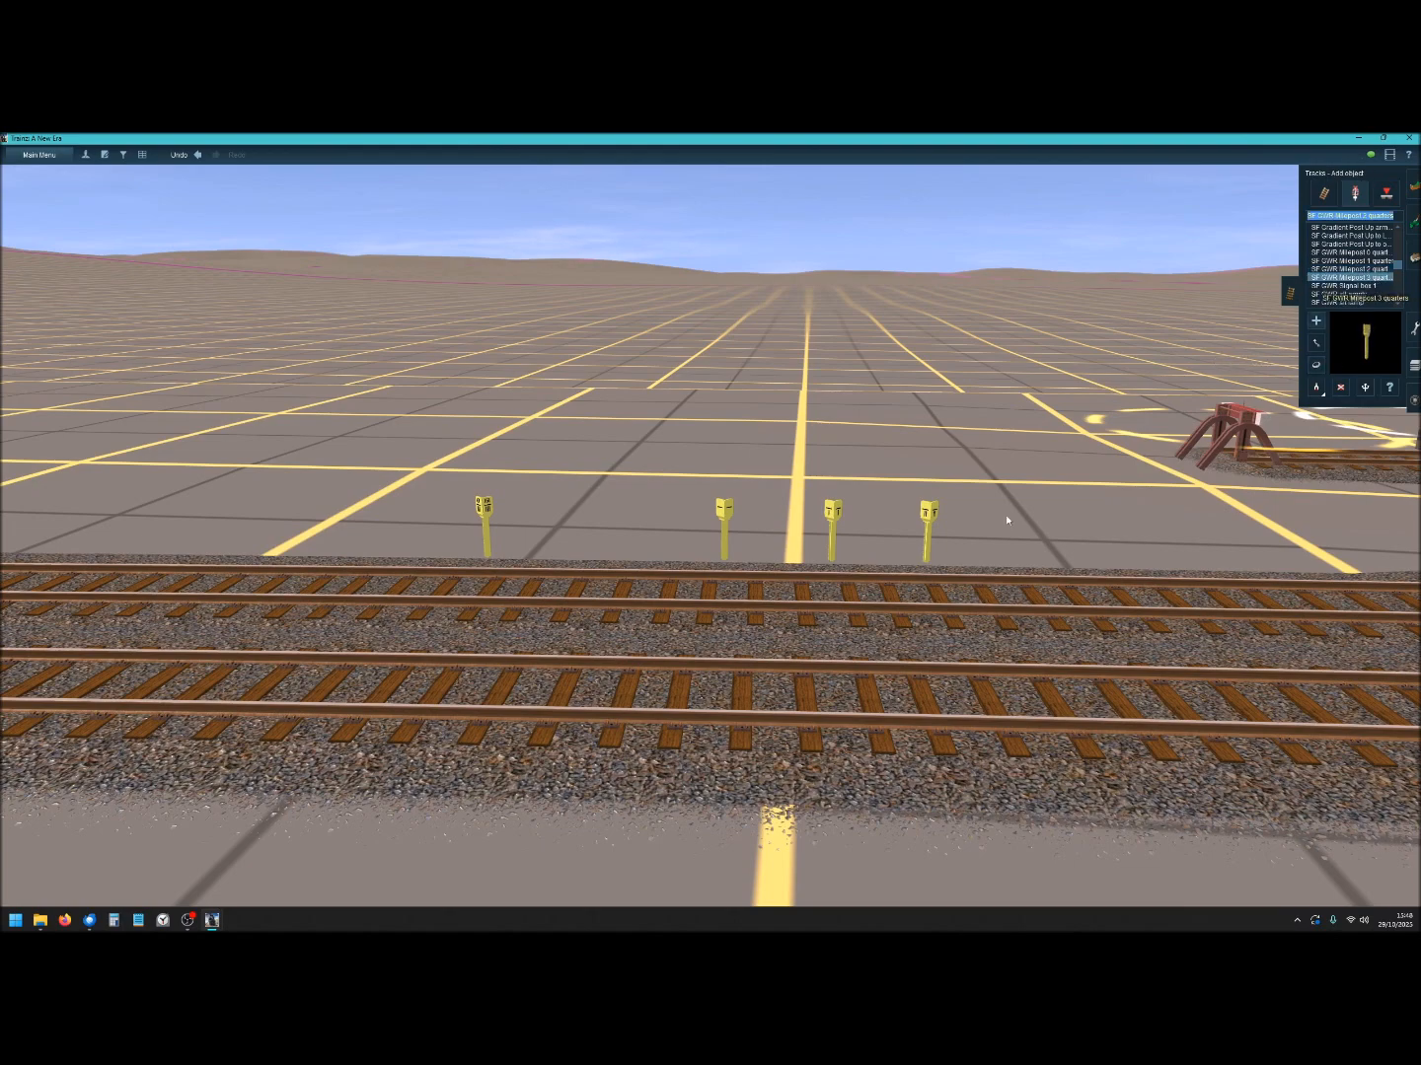
left_click(1031, 597)
left_click(1316, 365)
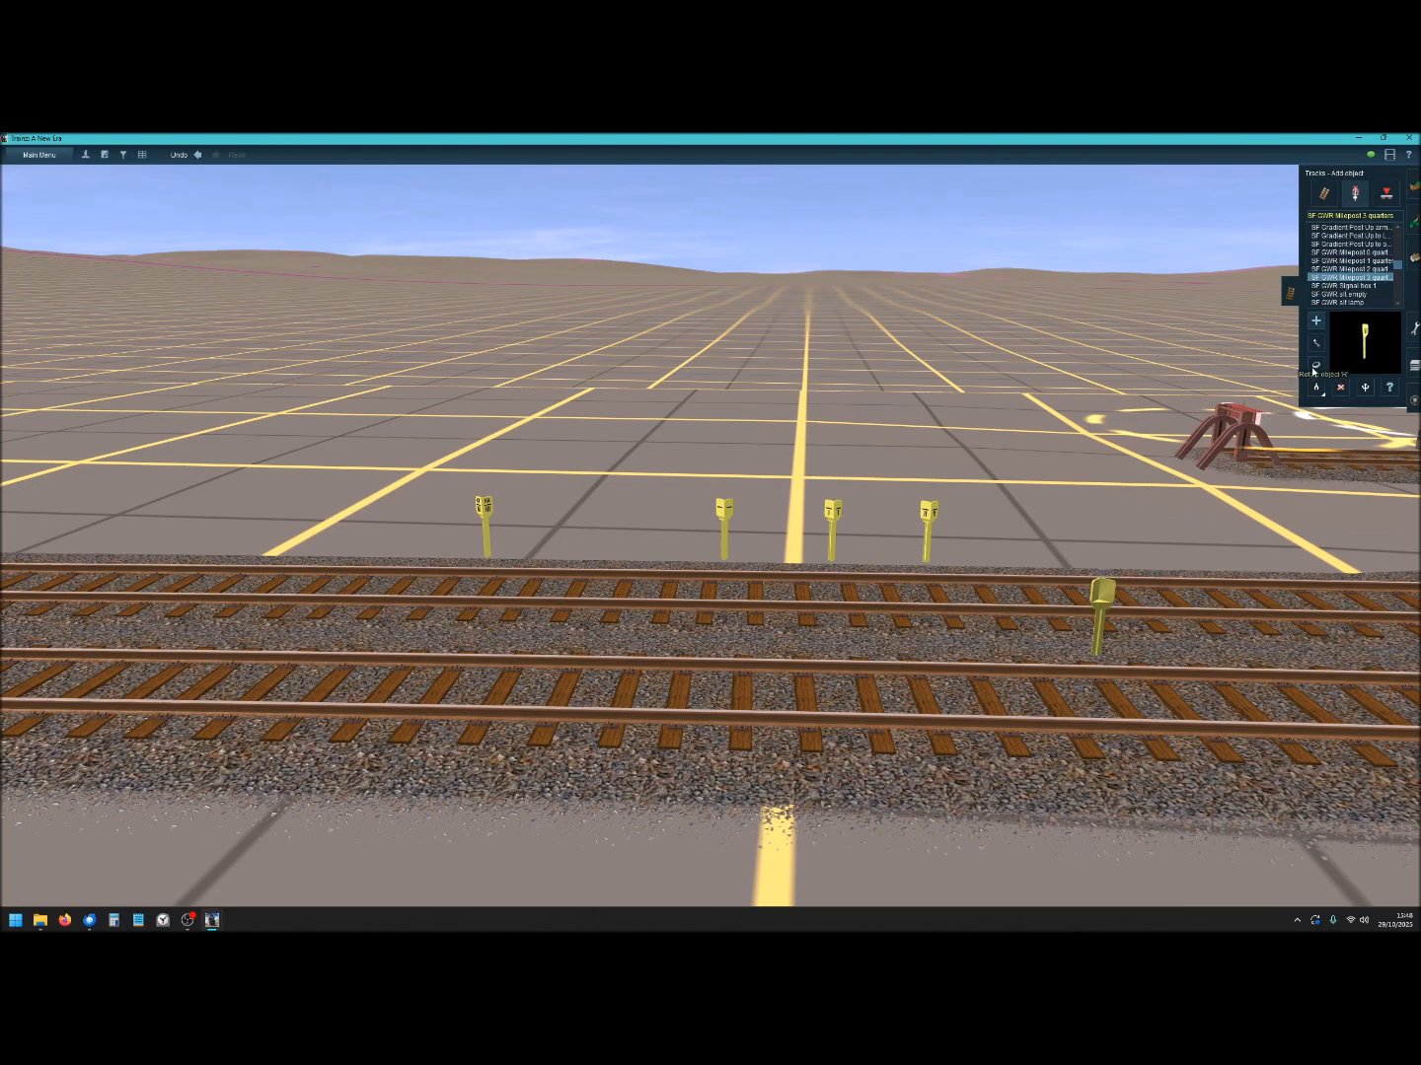
left_click(1099, 633)
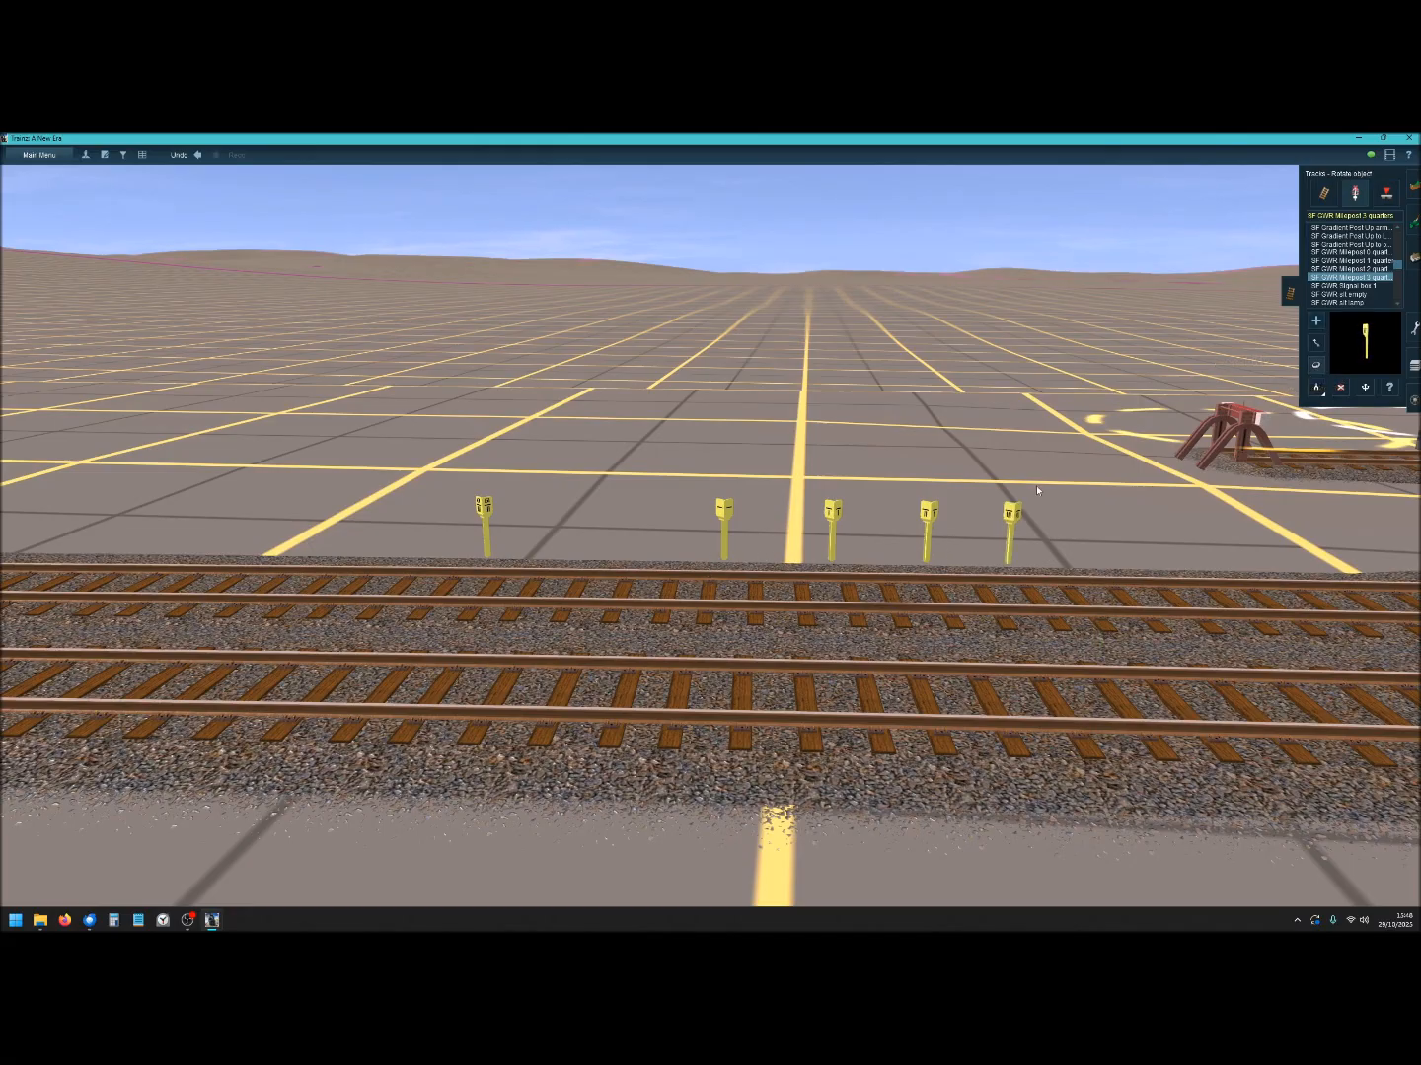
Move the GWR 0 quarters milepost closer to the 1 quarter post and enter its mile number as the object name.
left_click(1316, 343)
left_click_drag(728, 559, 751, 585)
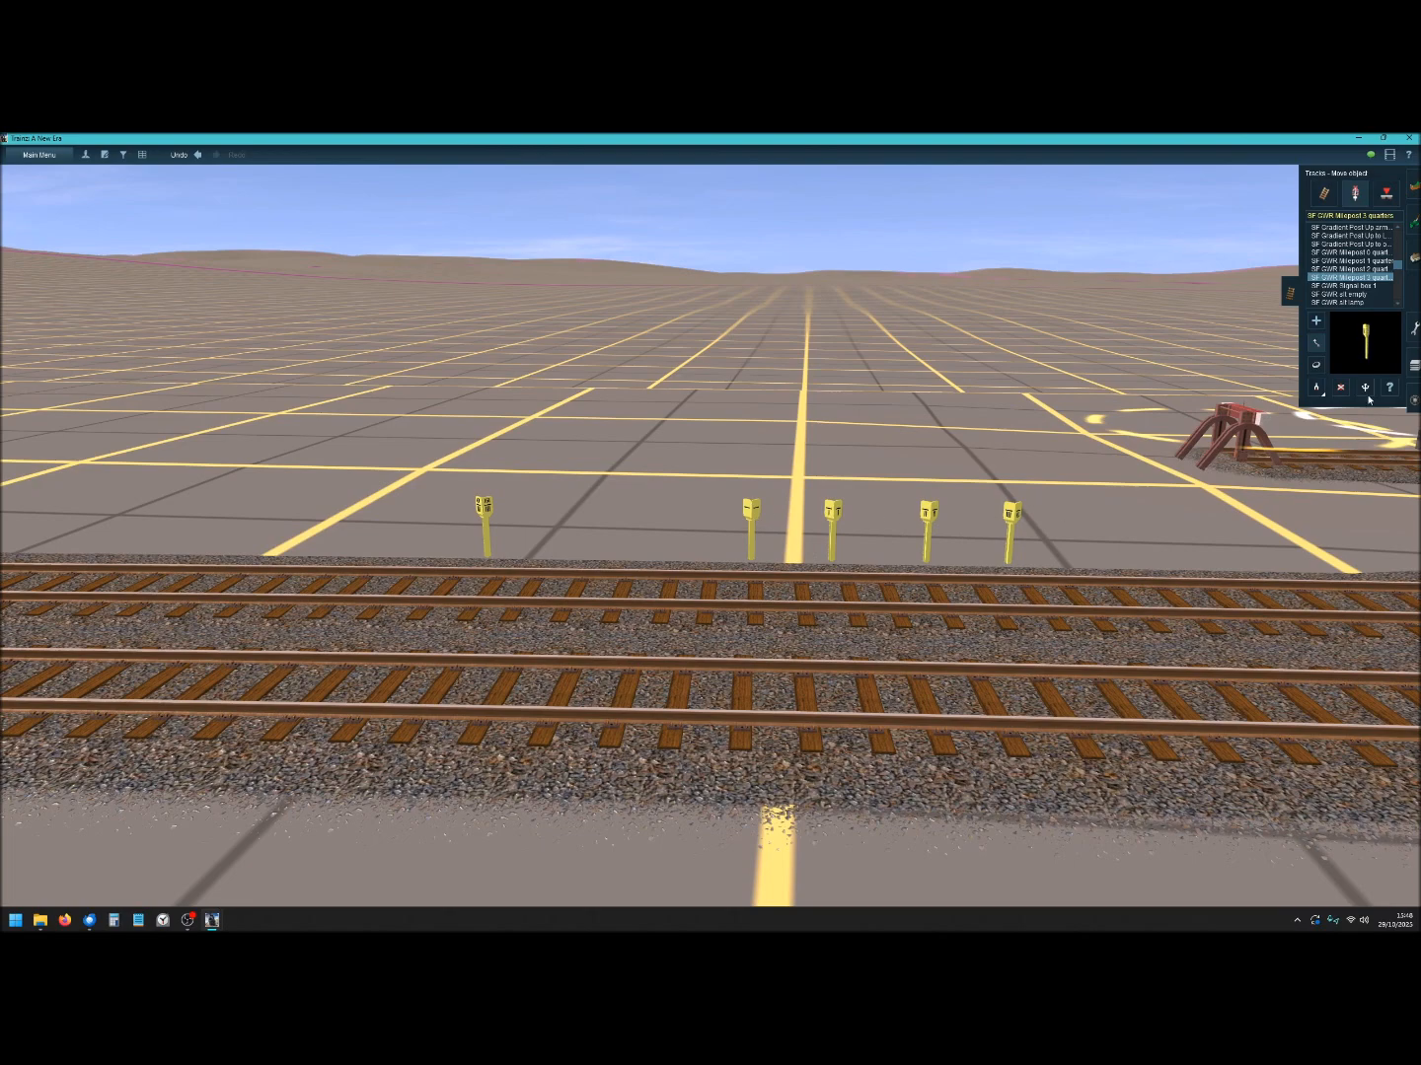
key("p")
left_click(753, 523)
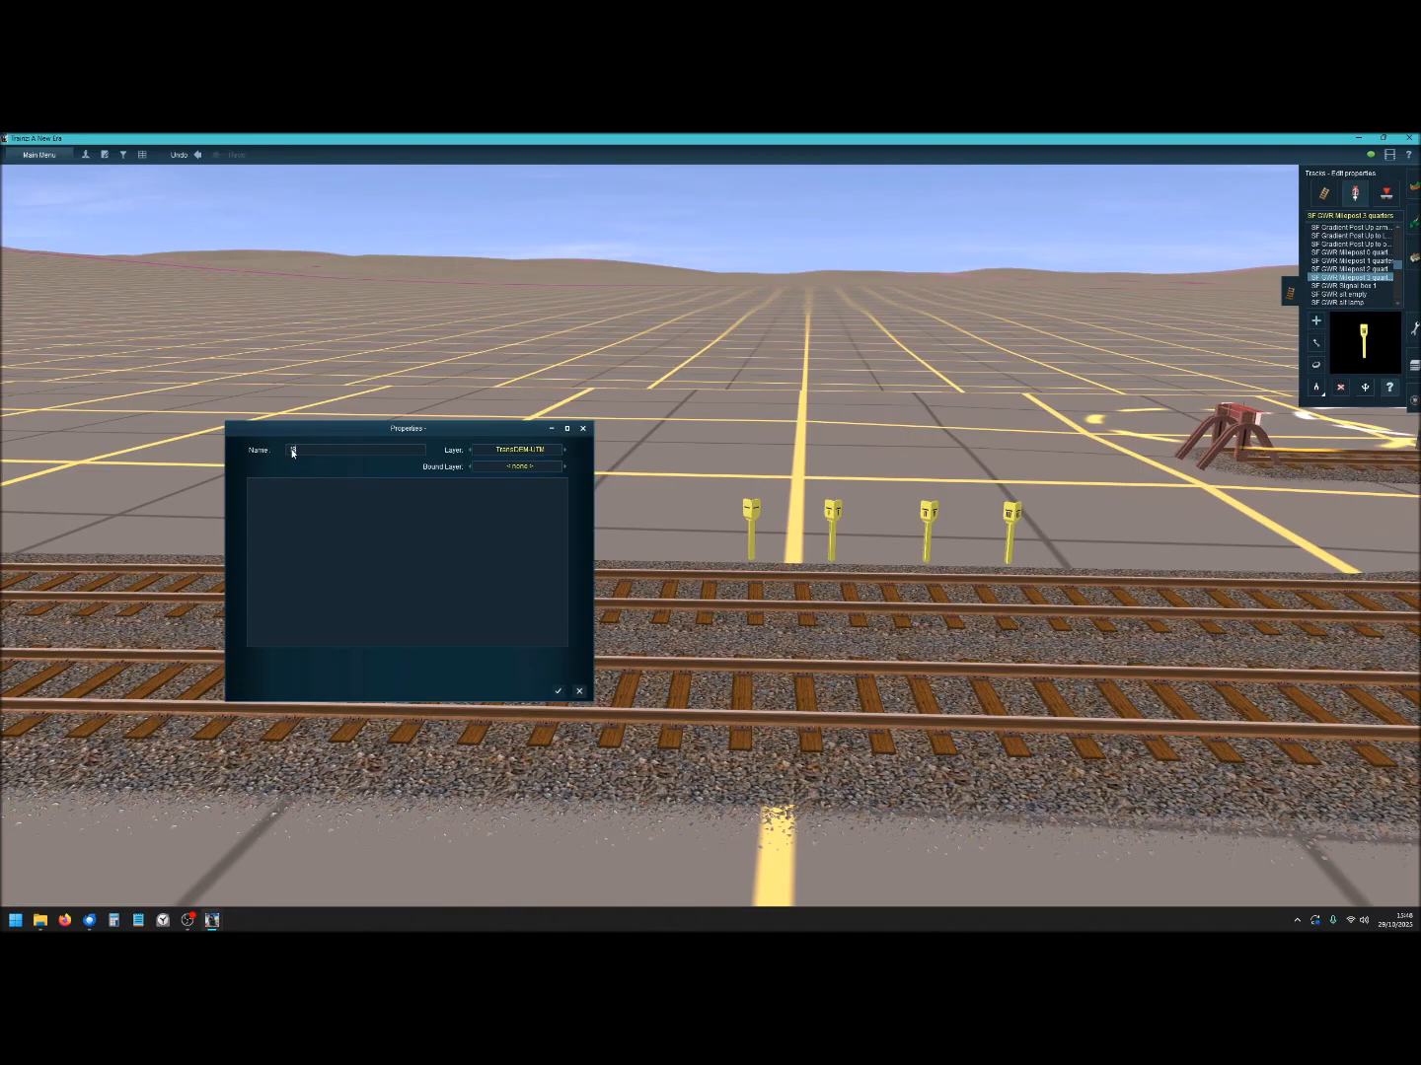
left_click(559, 693)
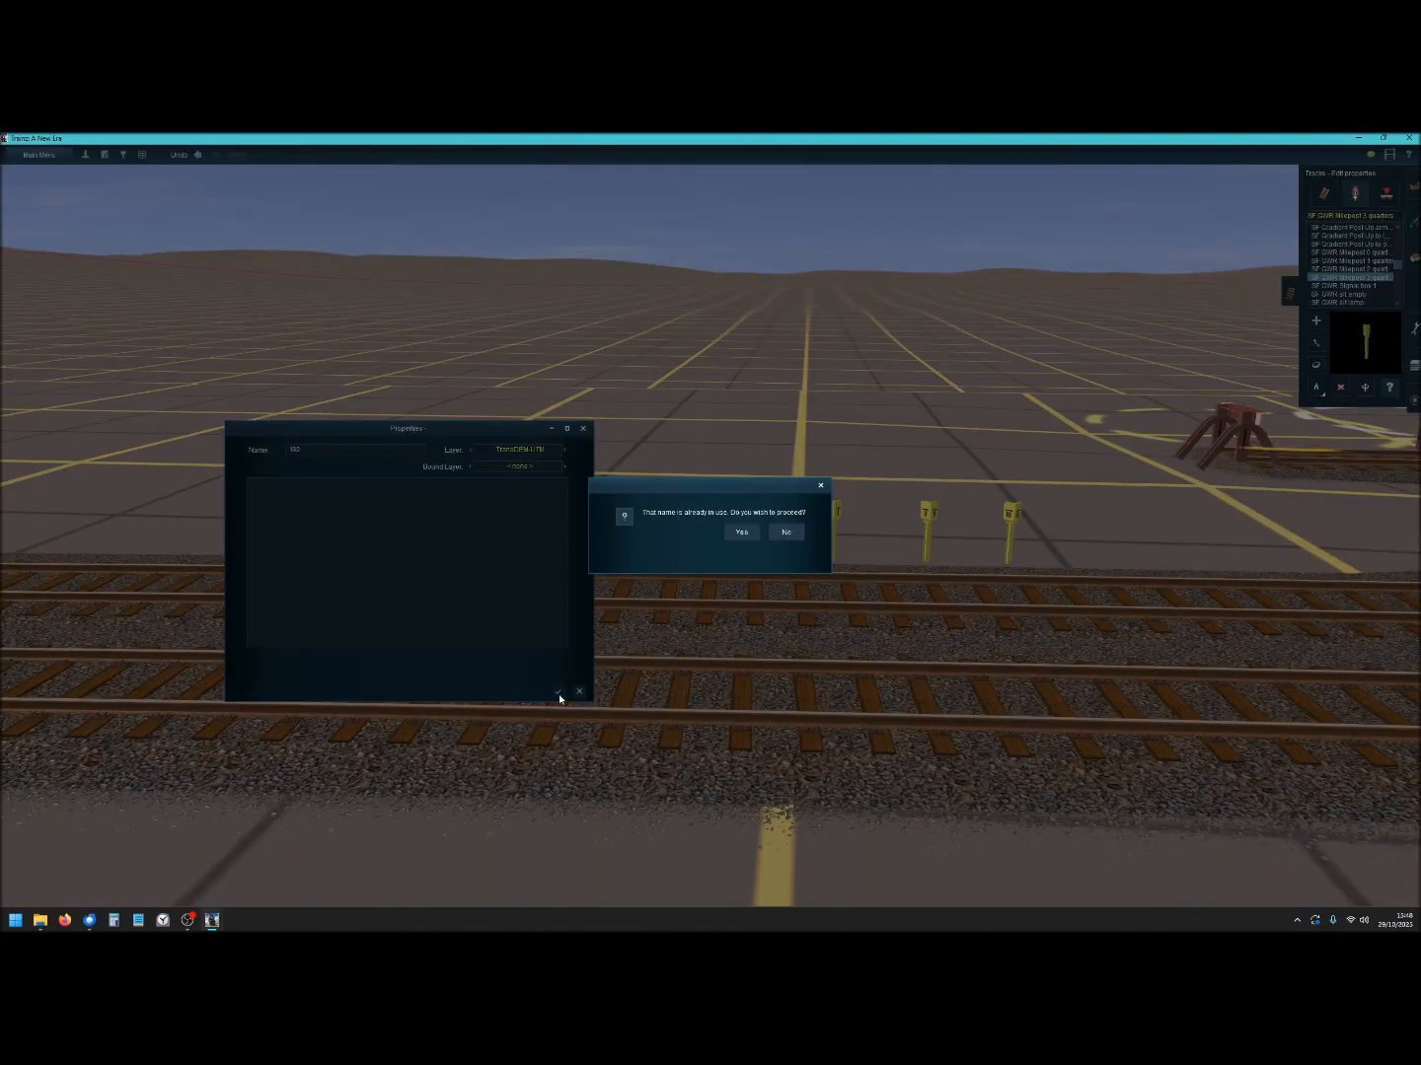
left_click(747, 536)
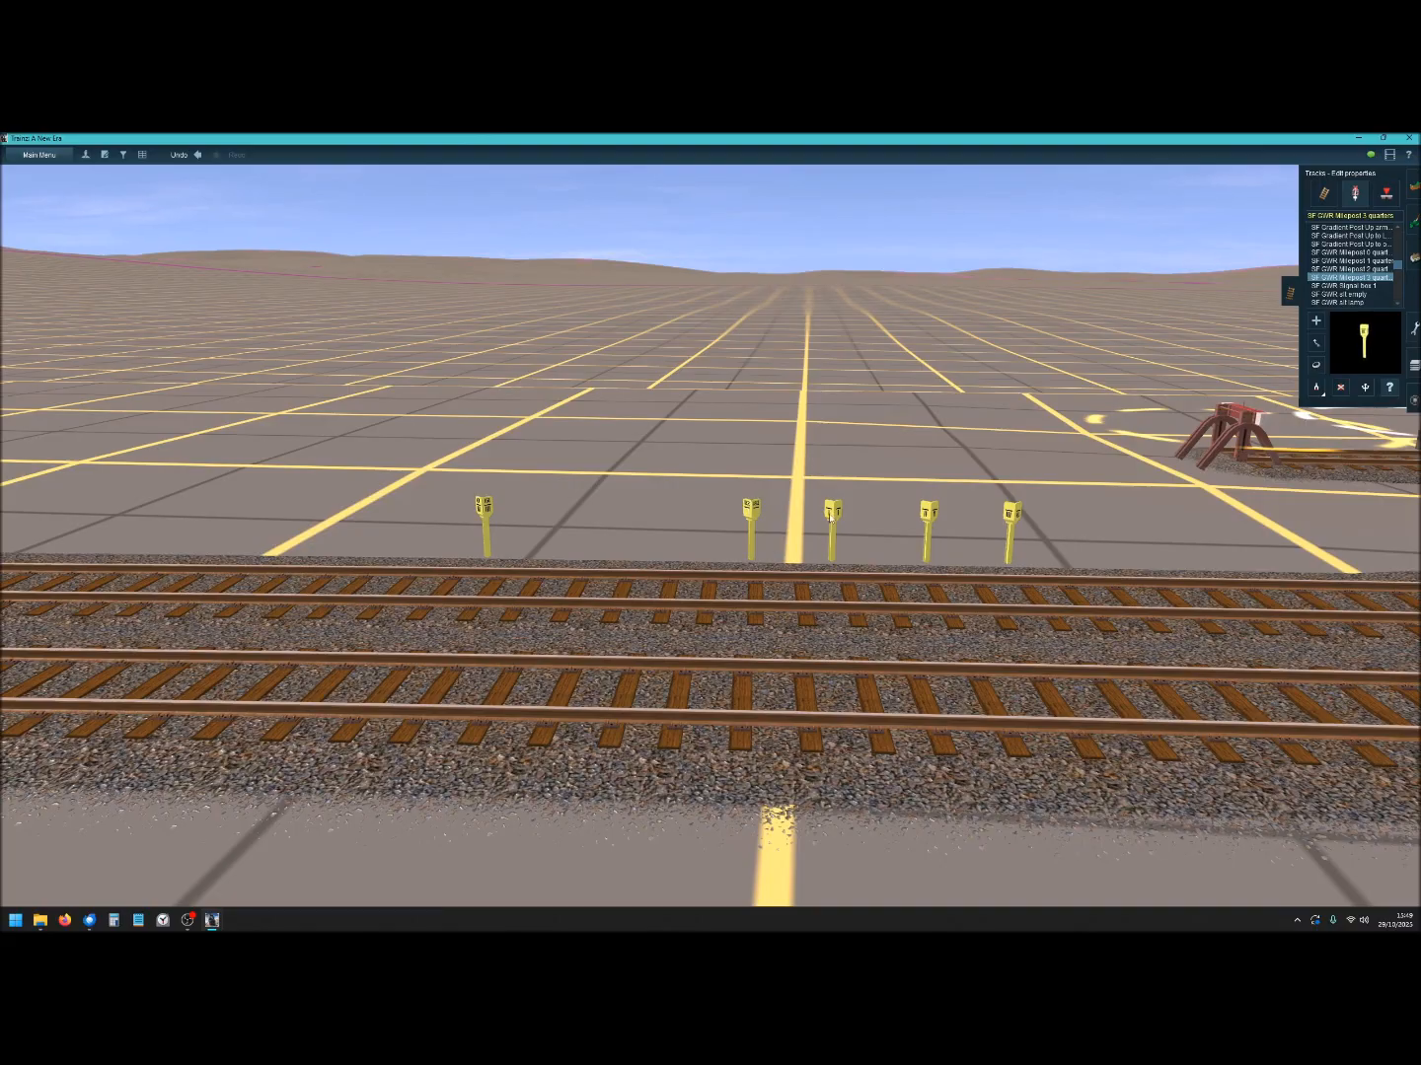
Enter the mile number as the object name of the remaining newly placed GWR quarter mileposts.
left_click(831, 520)
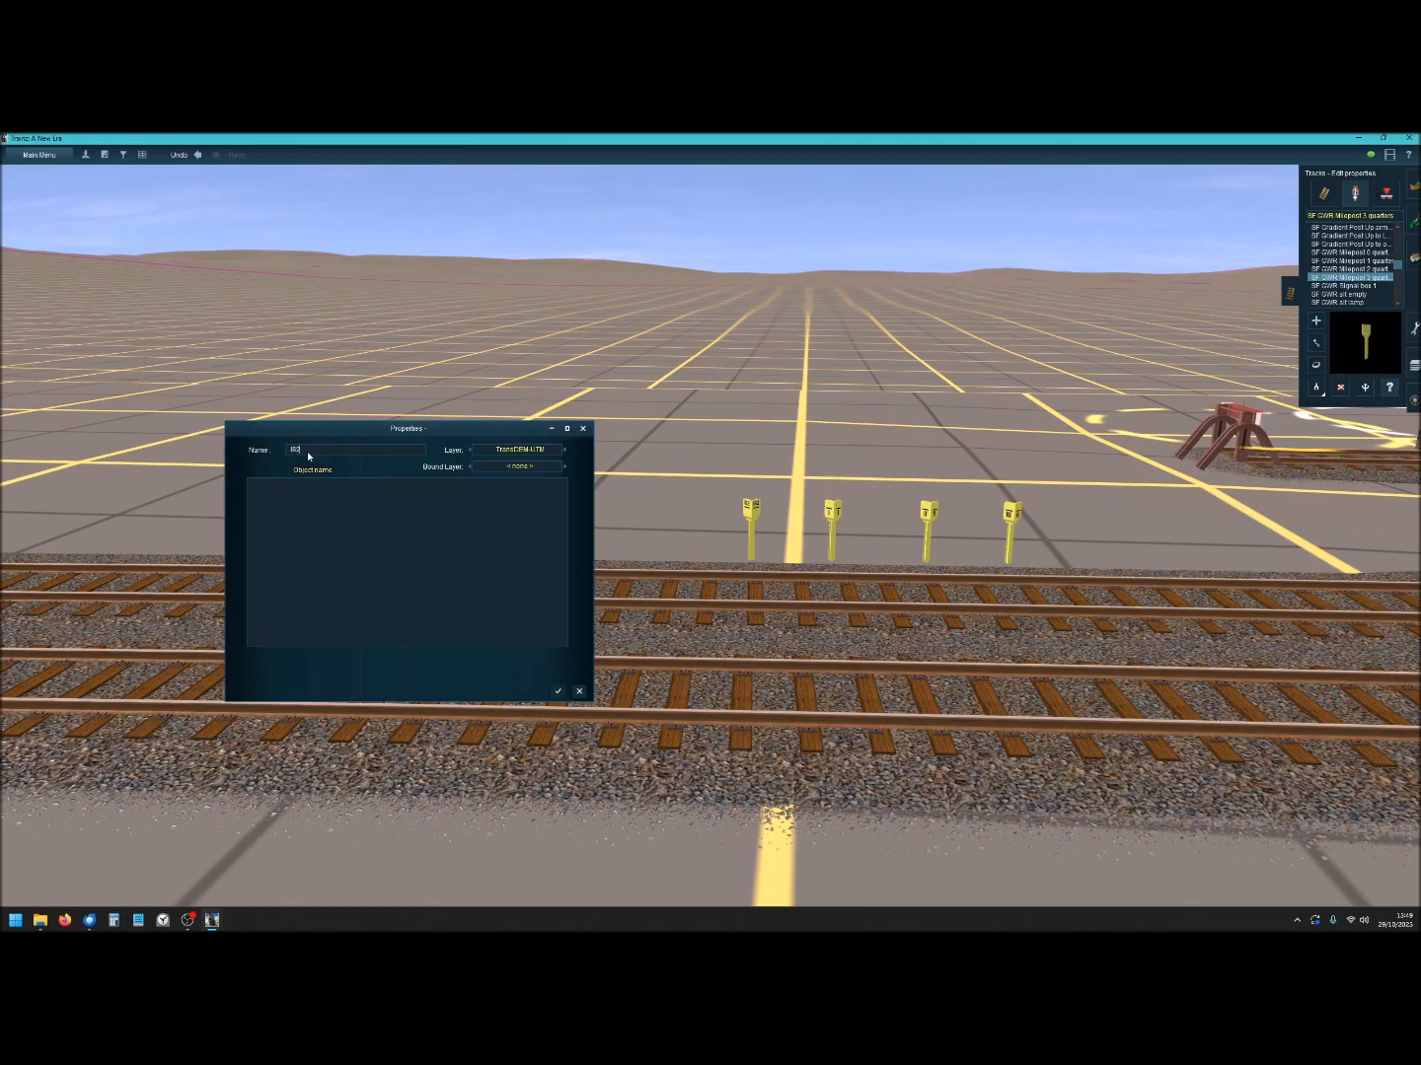
left_click(559, 693)
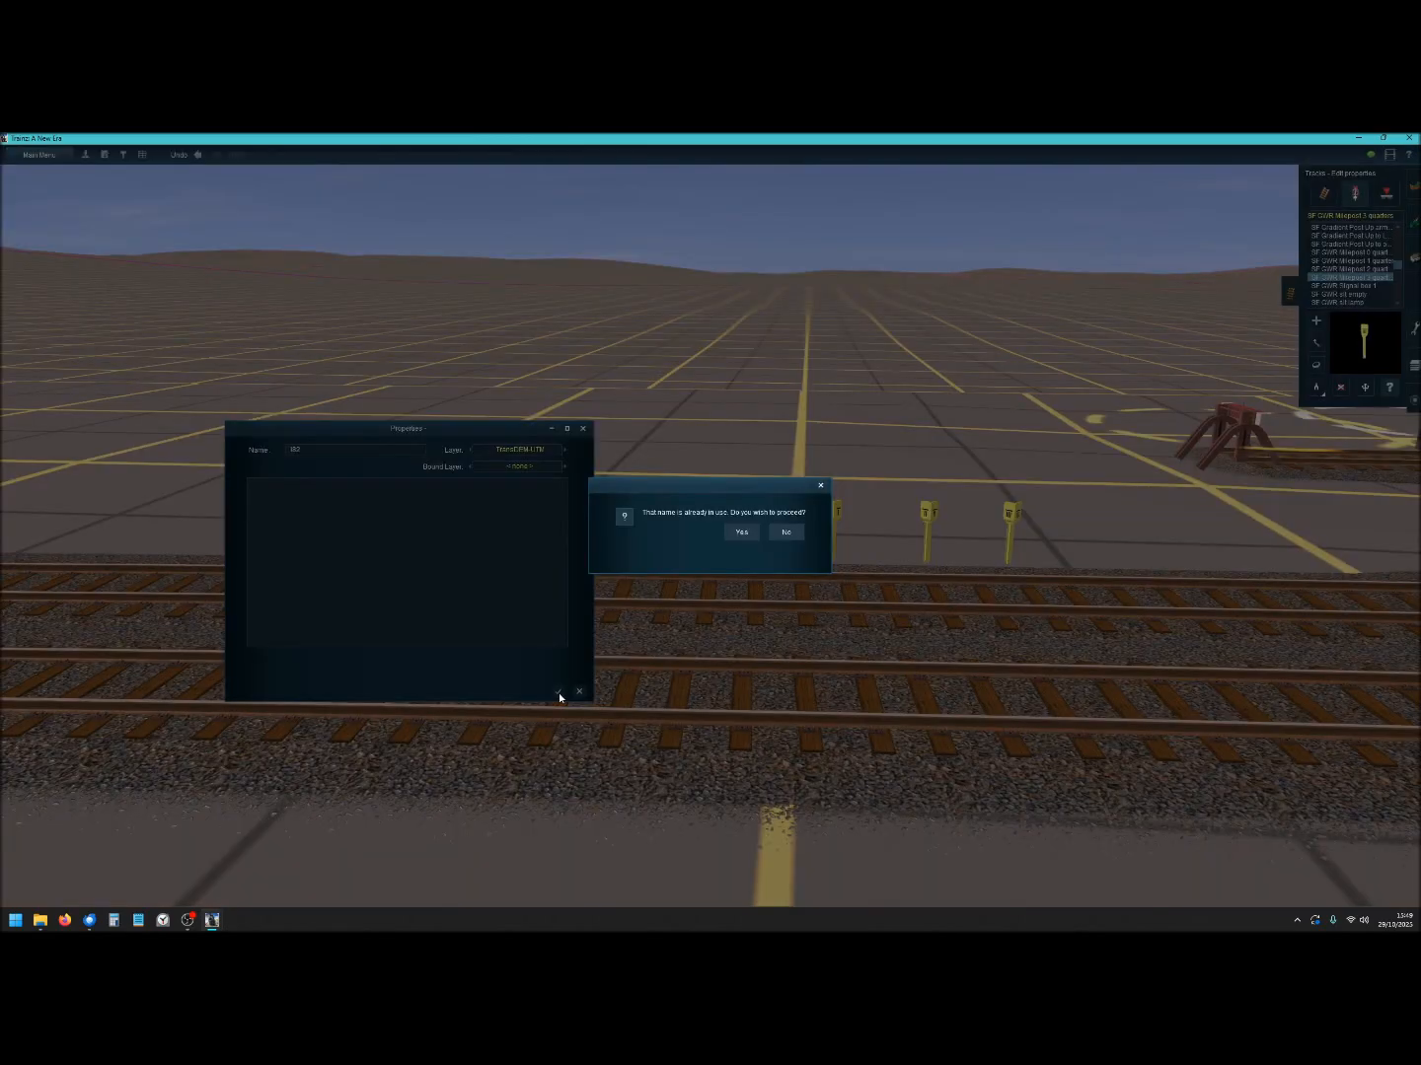
left_click(747, 535)
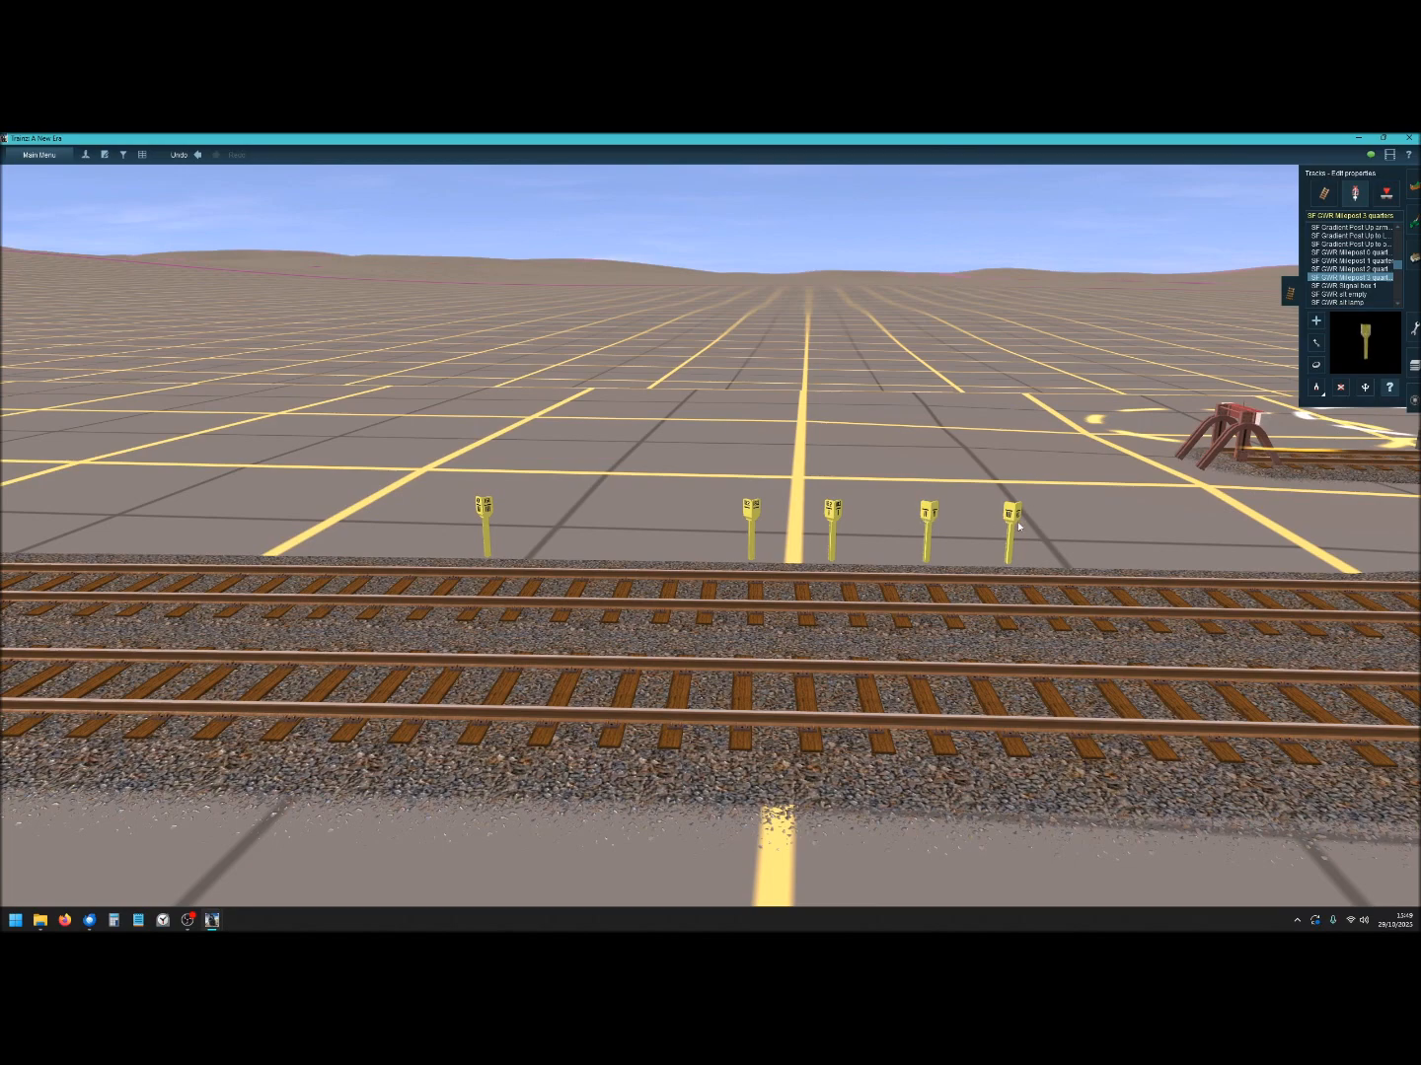
left_click(927, 520)
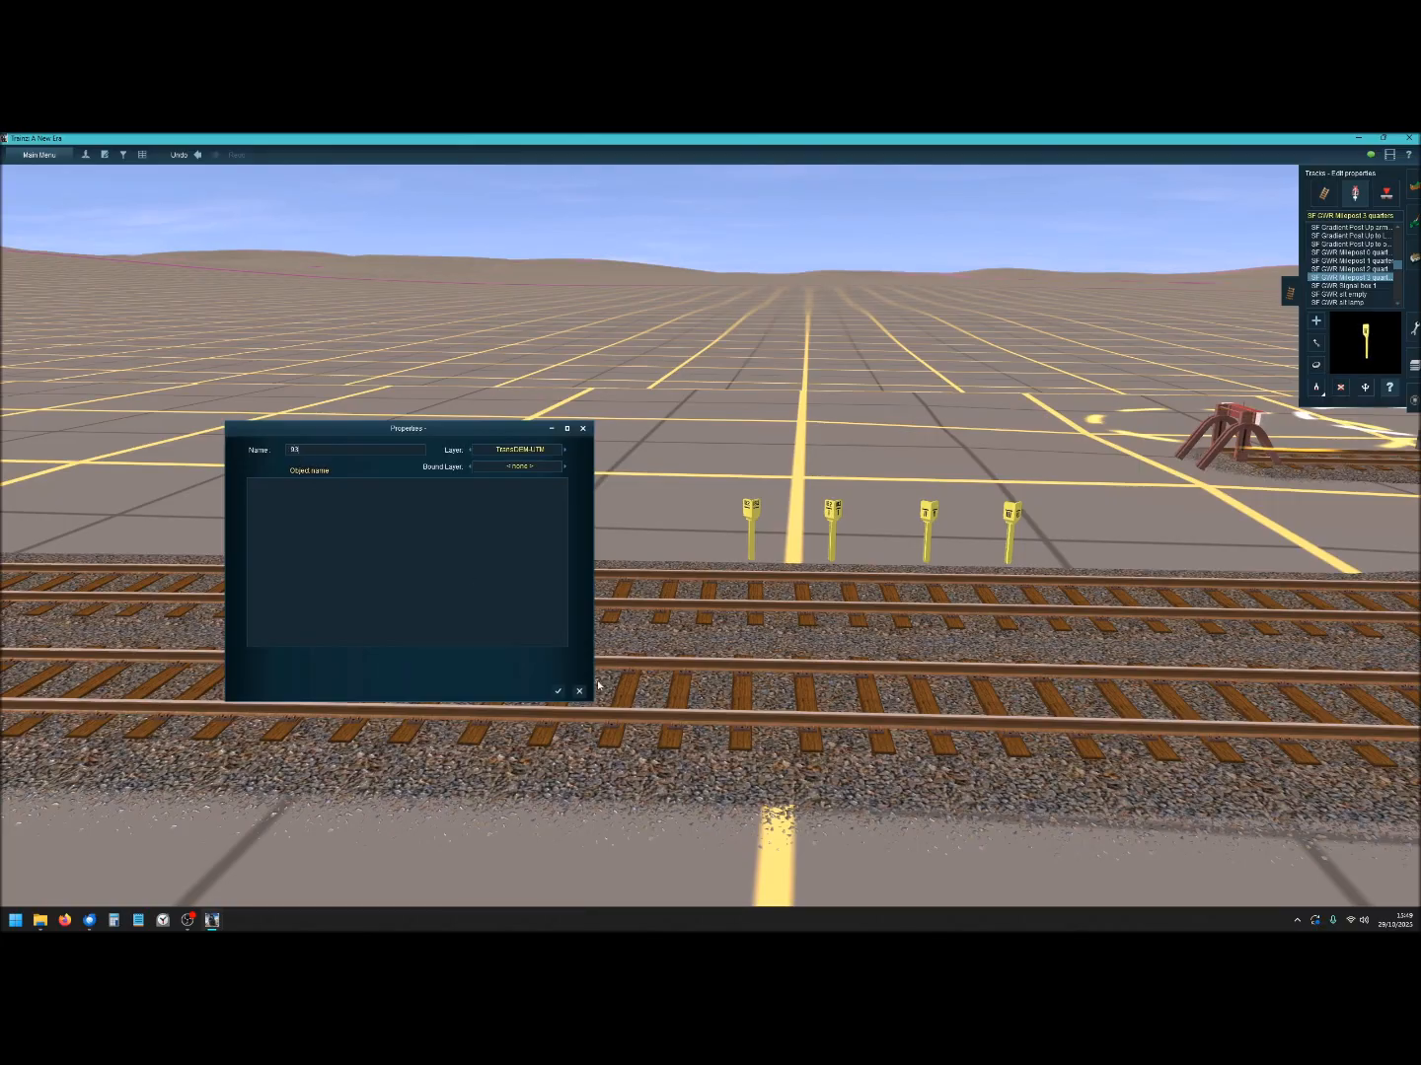
left_click(558, 694)
left_click(557, 693)
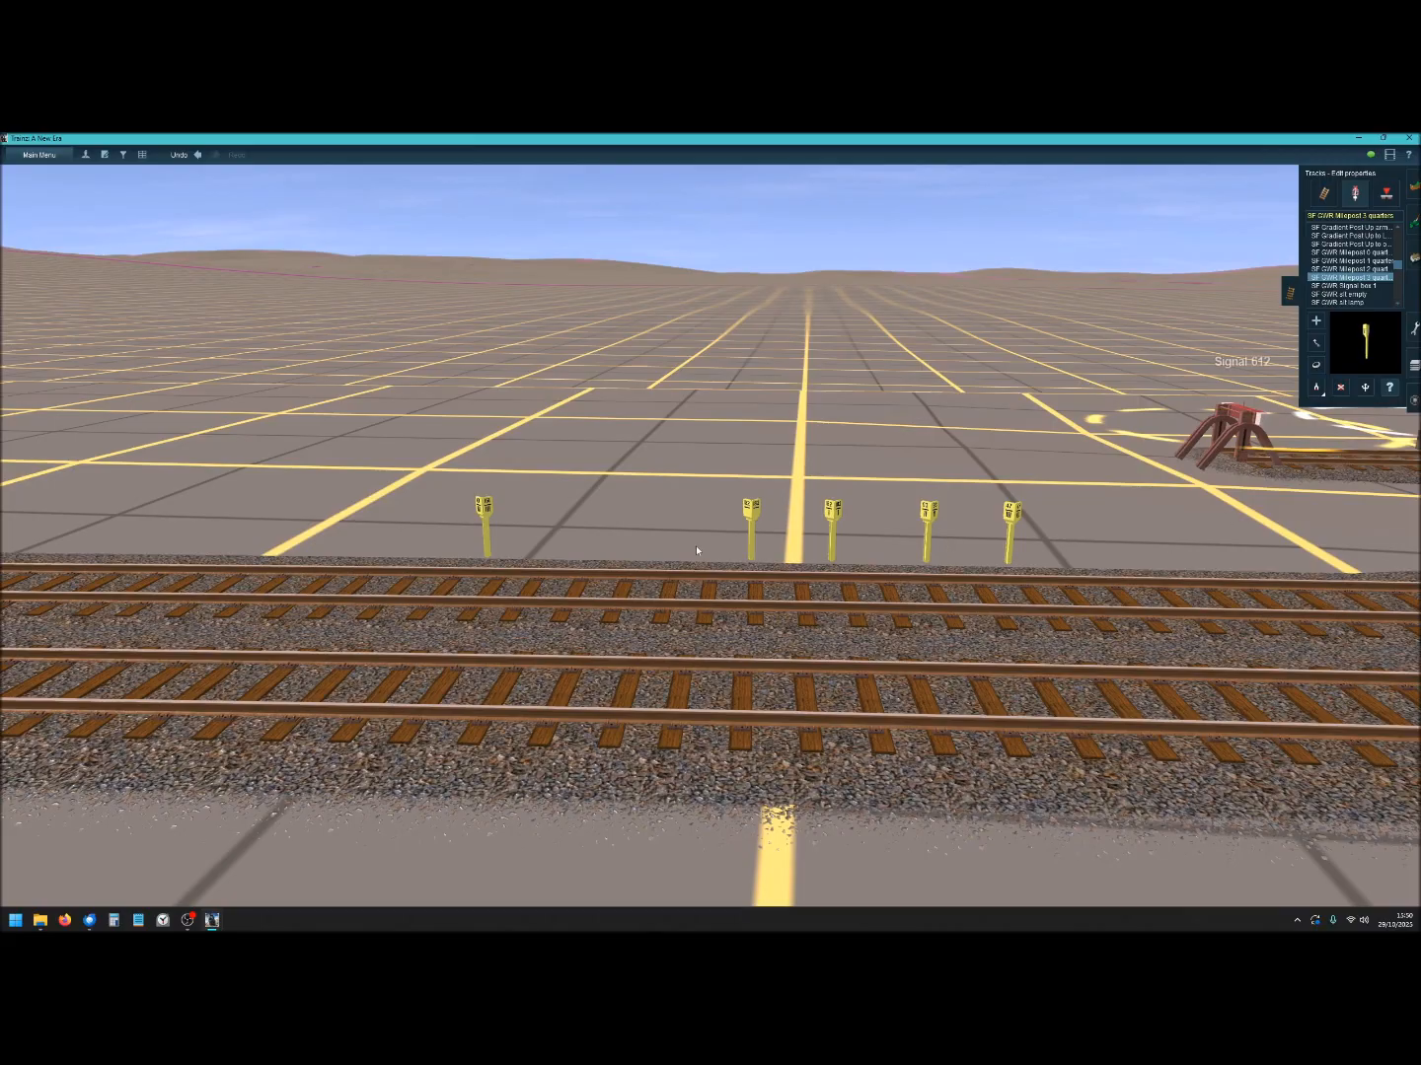
Delete the four newly placed GWR mileposts, keeping the original yellow one.
left_click(1340, 387)
left_click(1006, 523)
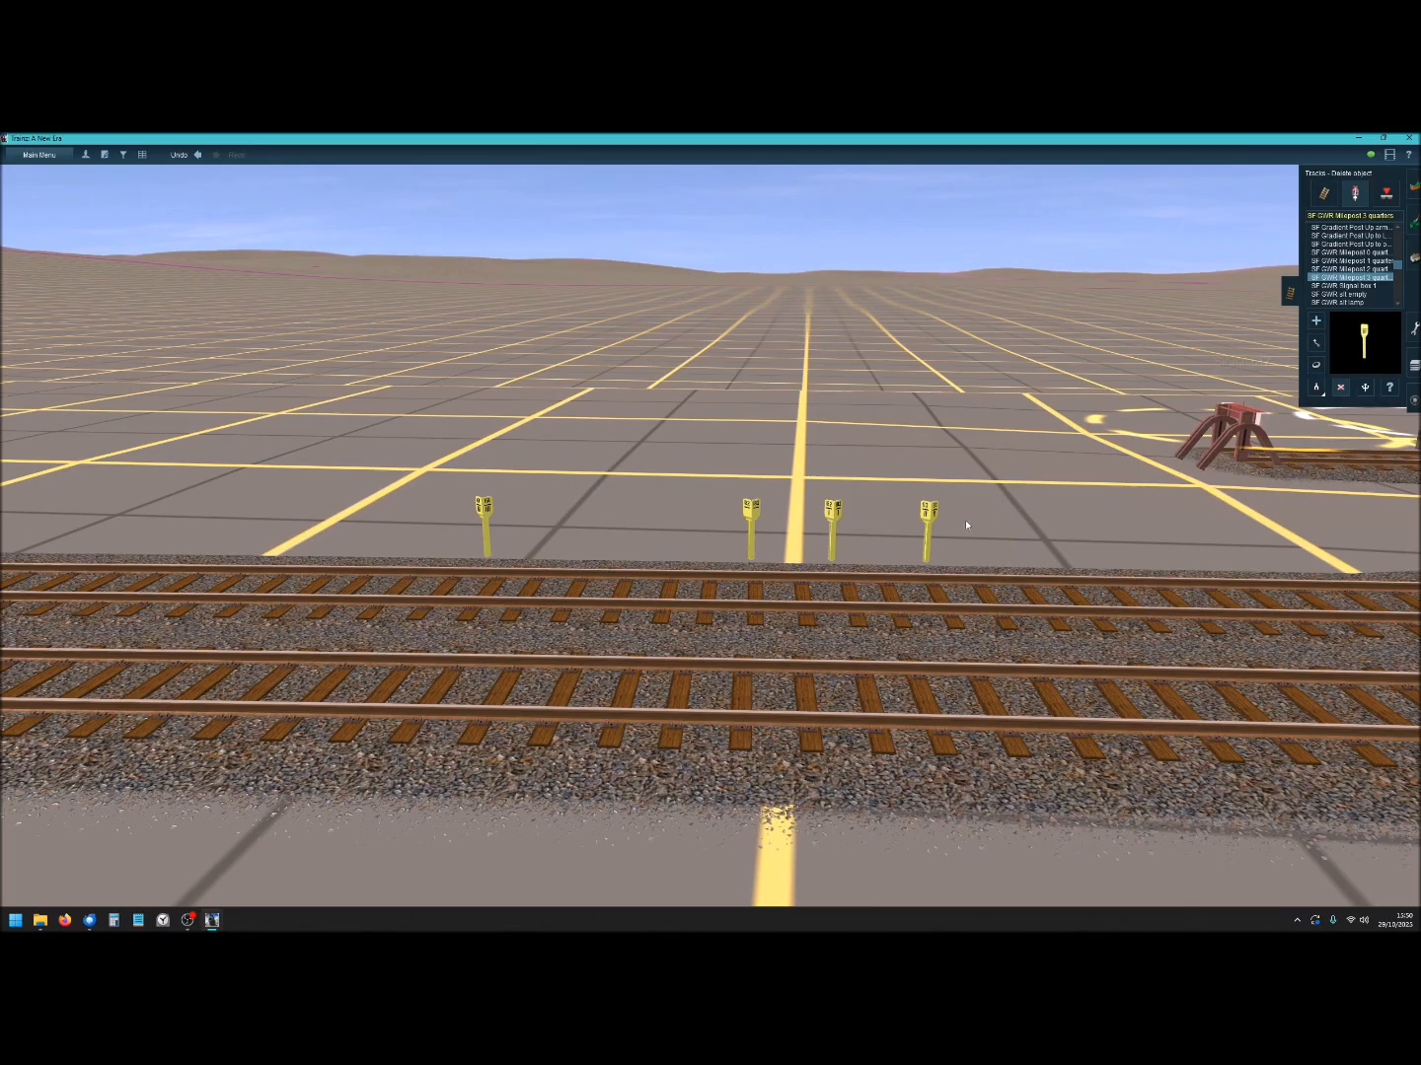
left_click(928, 521)
left_click(834, 513)
left_click(751, 518)
Place an SF GER Milepost 0 quarters along the farther track and rotate it onto that track's outer side.
scroll(1359, 292, "up", 4)
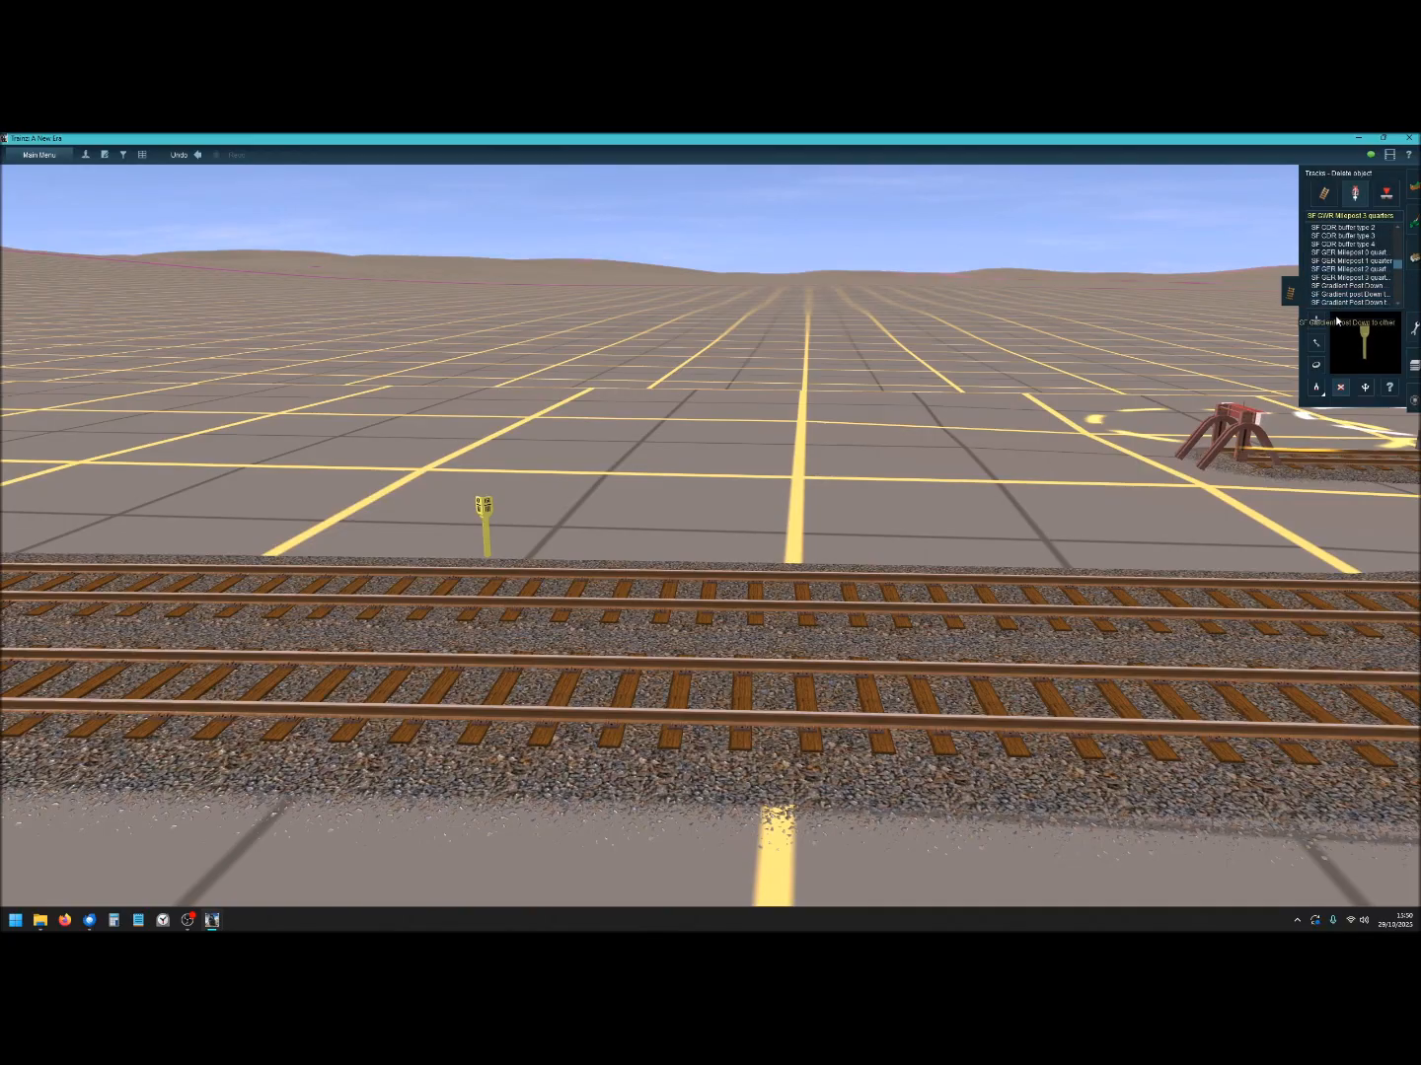
left_click(1334, 254)
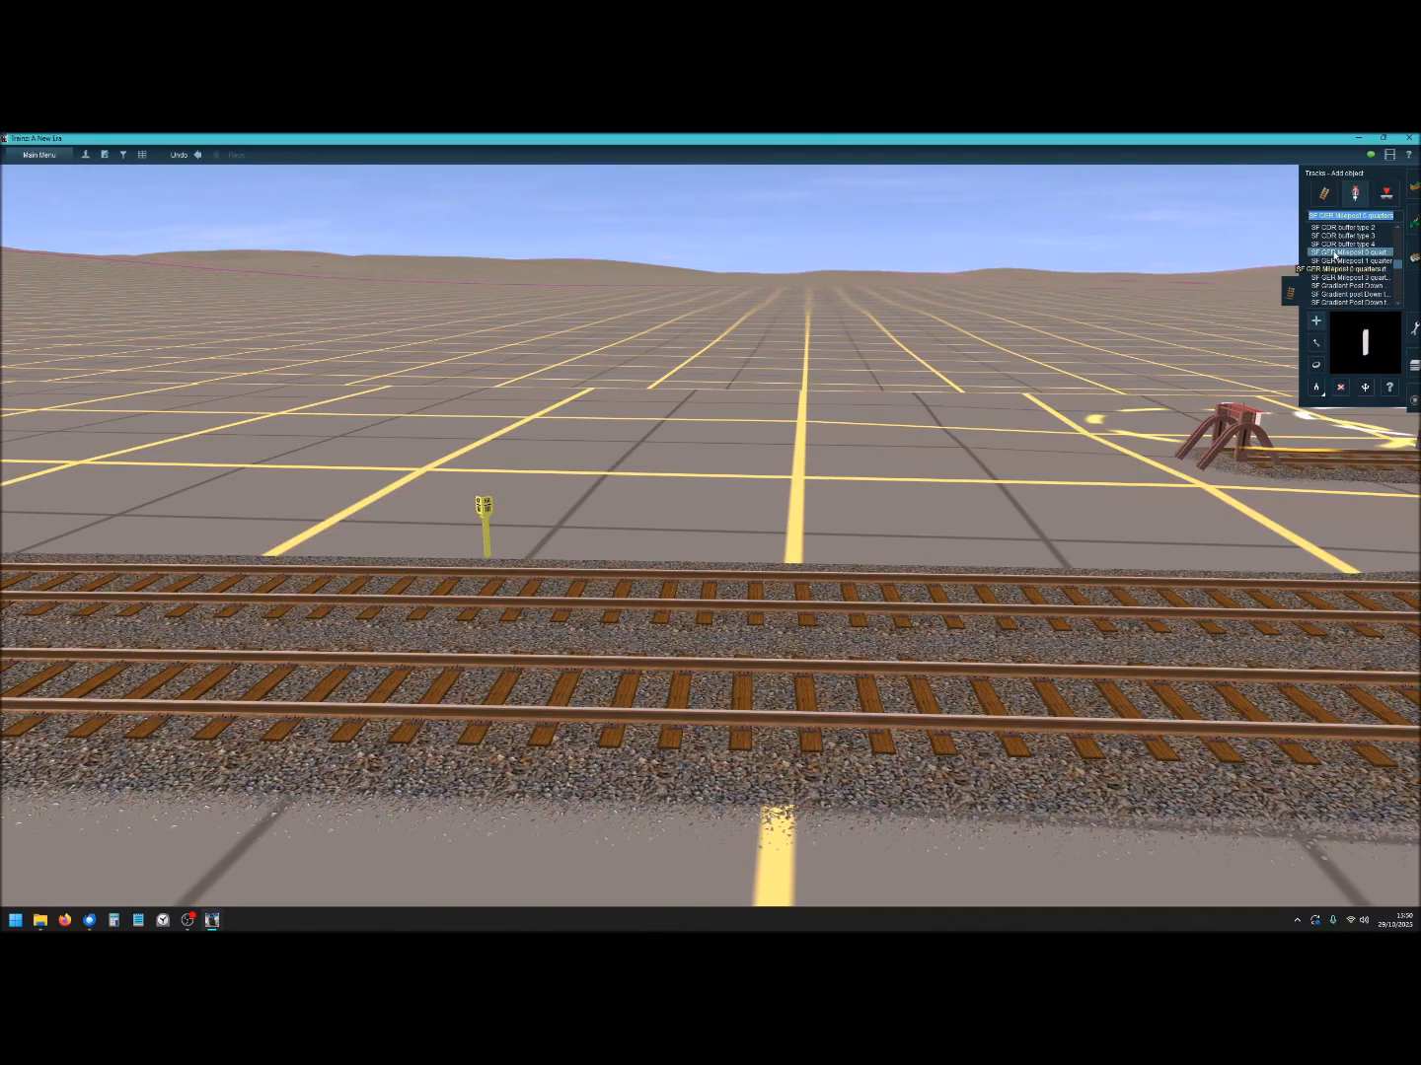
left_click(759, 585)
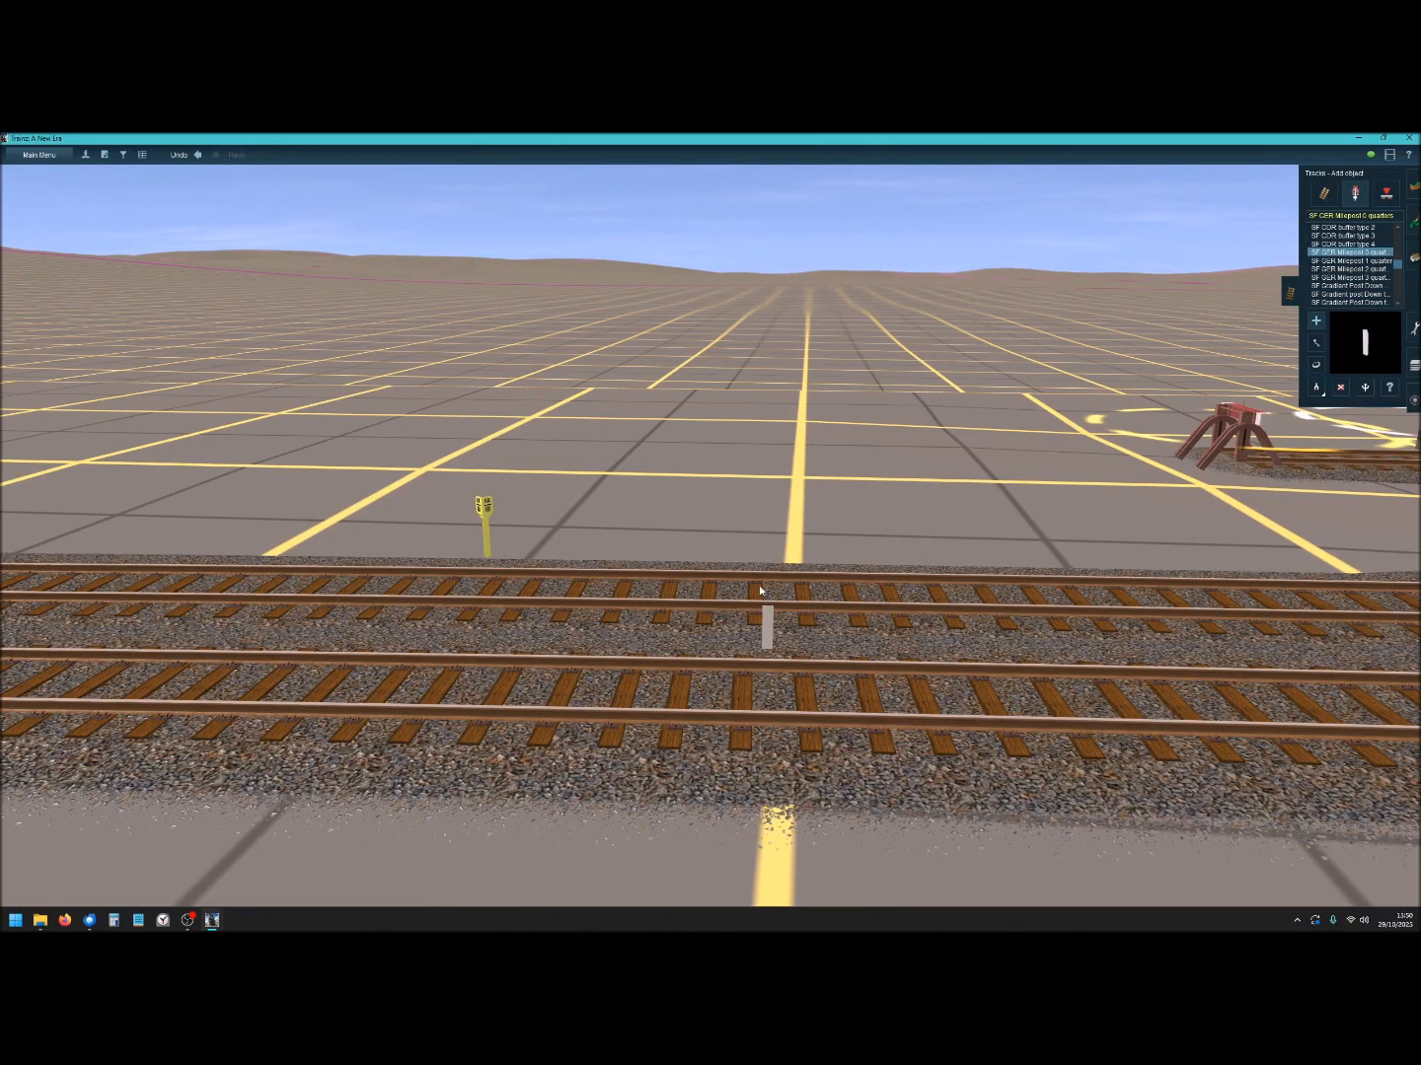
left_click(1316, 365)
left_click(769, 623)
Place an SF GER Milepost 1 quarter along the farther track beyond the 0 quarters post and rotate it onto the outer side.
left_click(1349, 261)
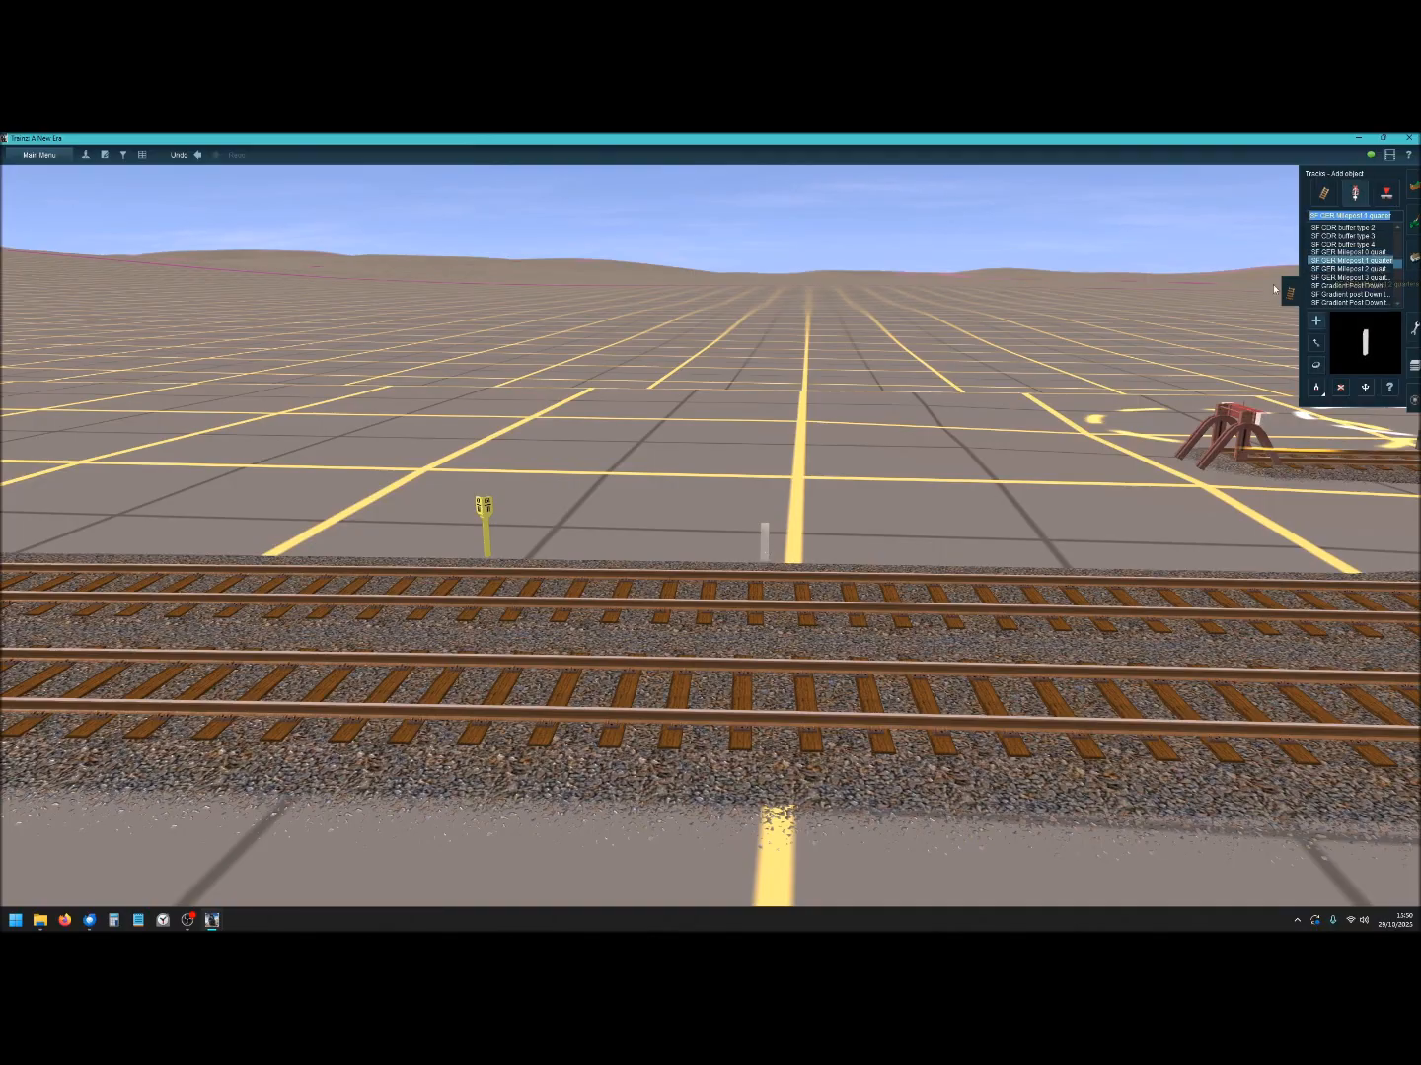
left_click(862, 594)
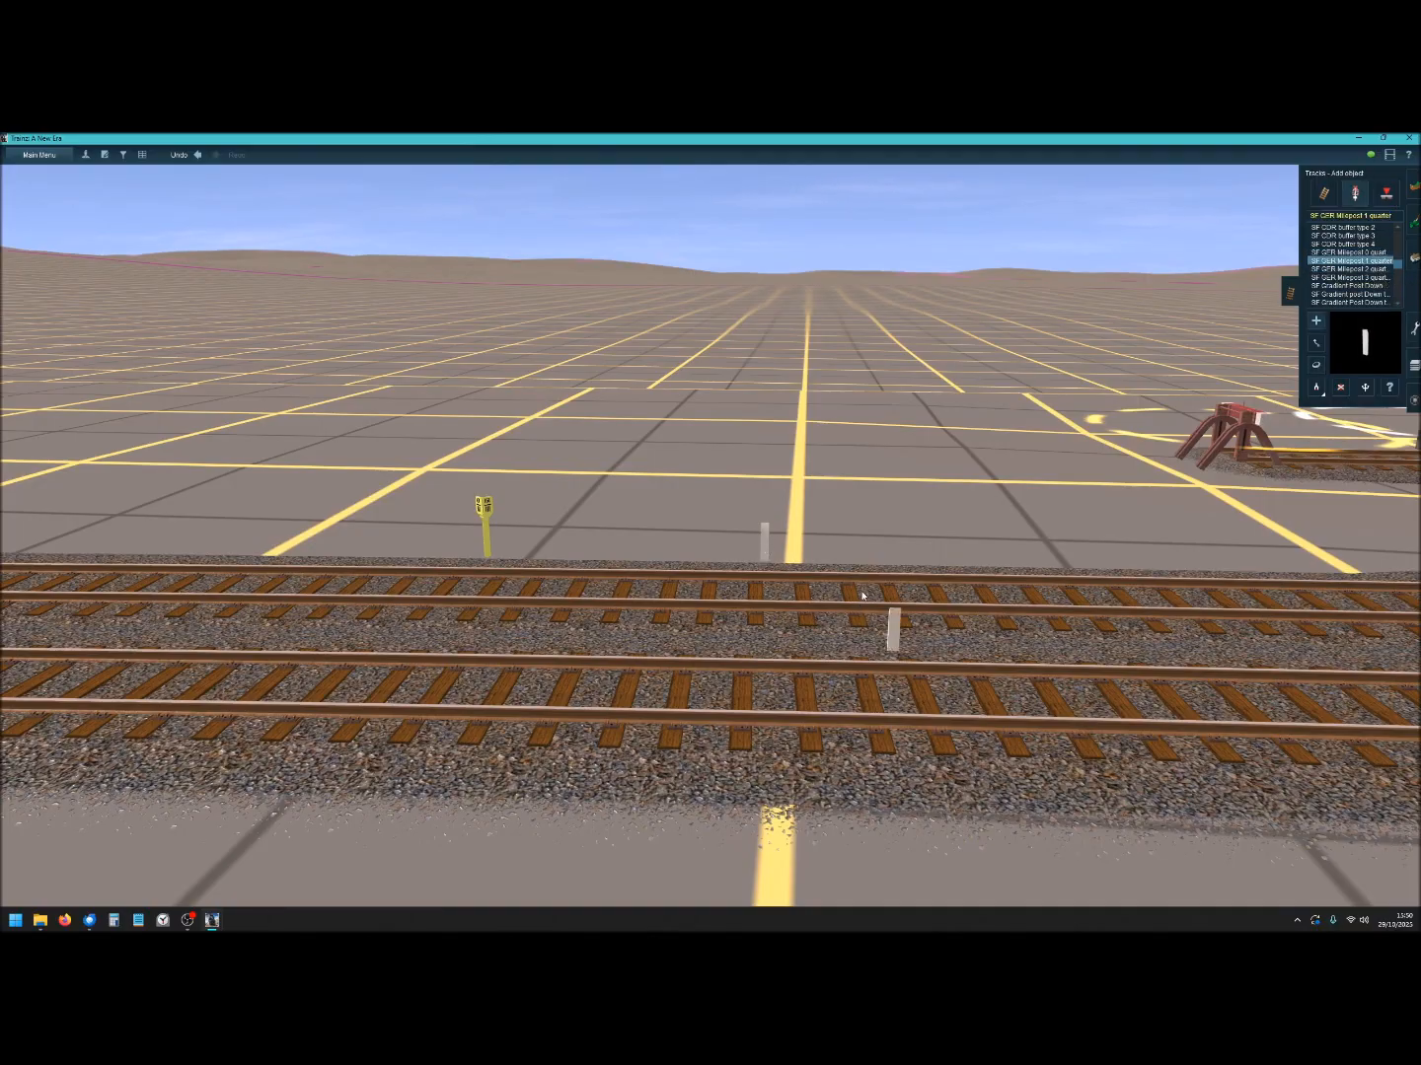
left_click(1315, 364)
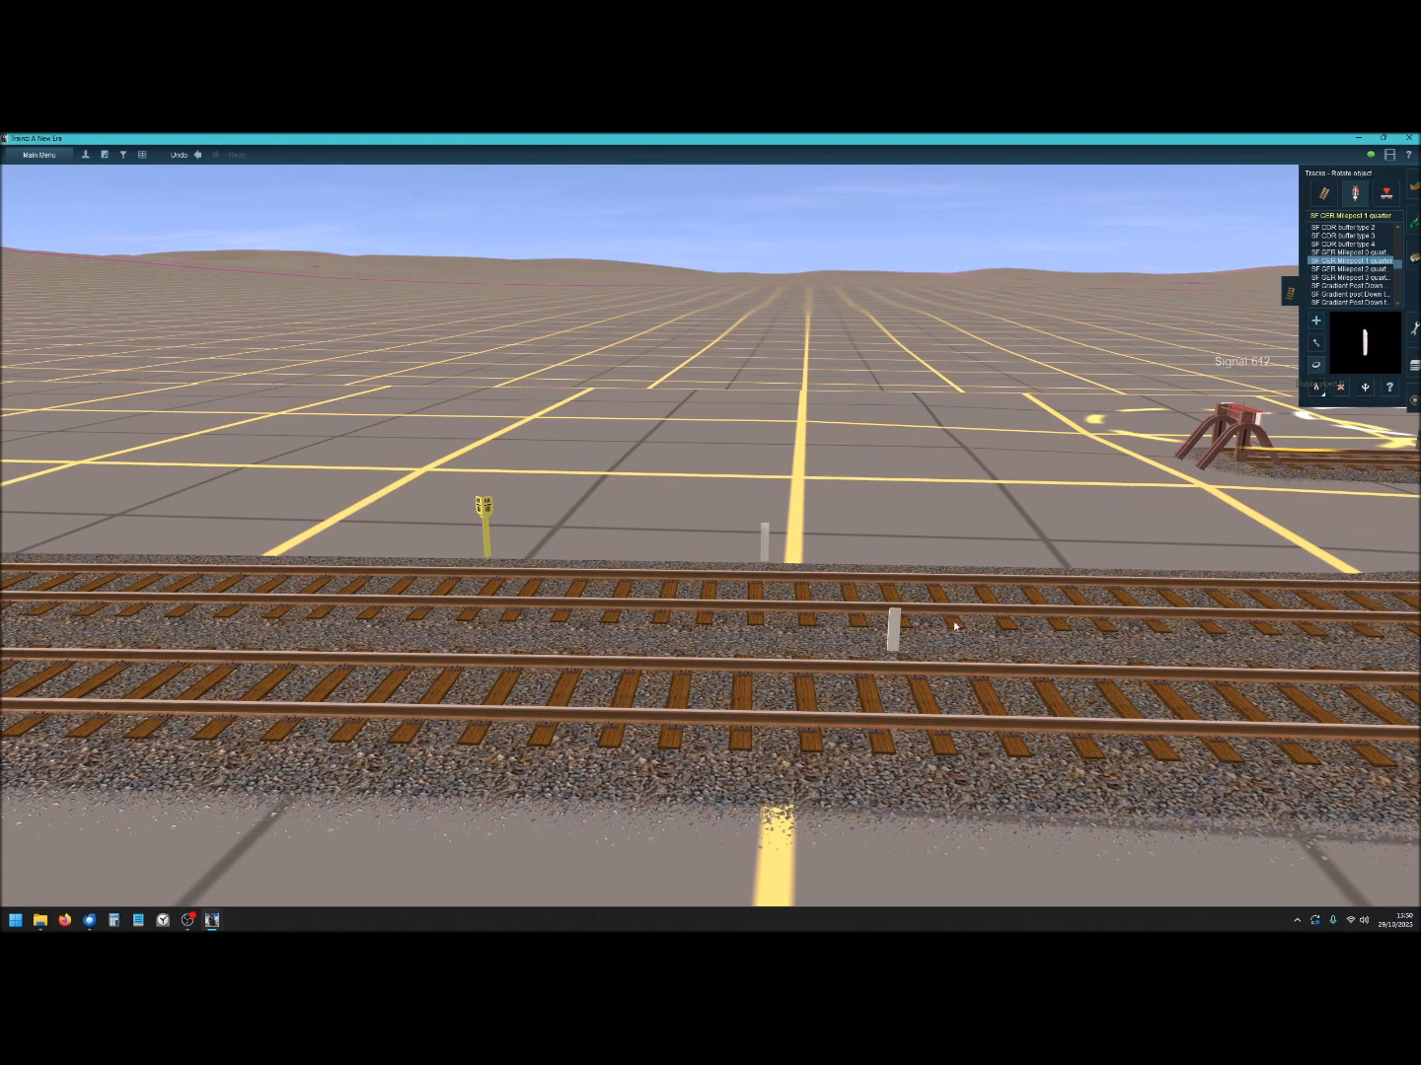
left_click(893, 630)
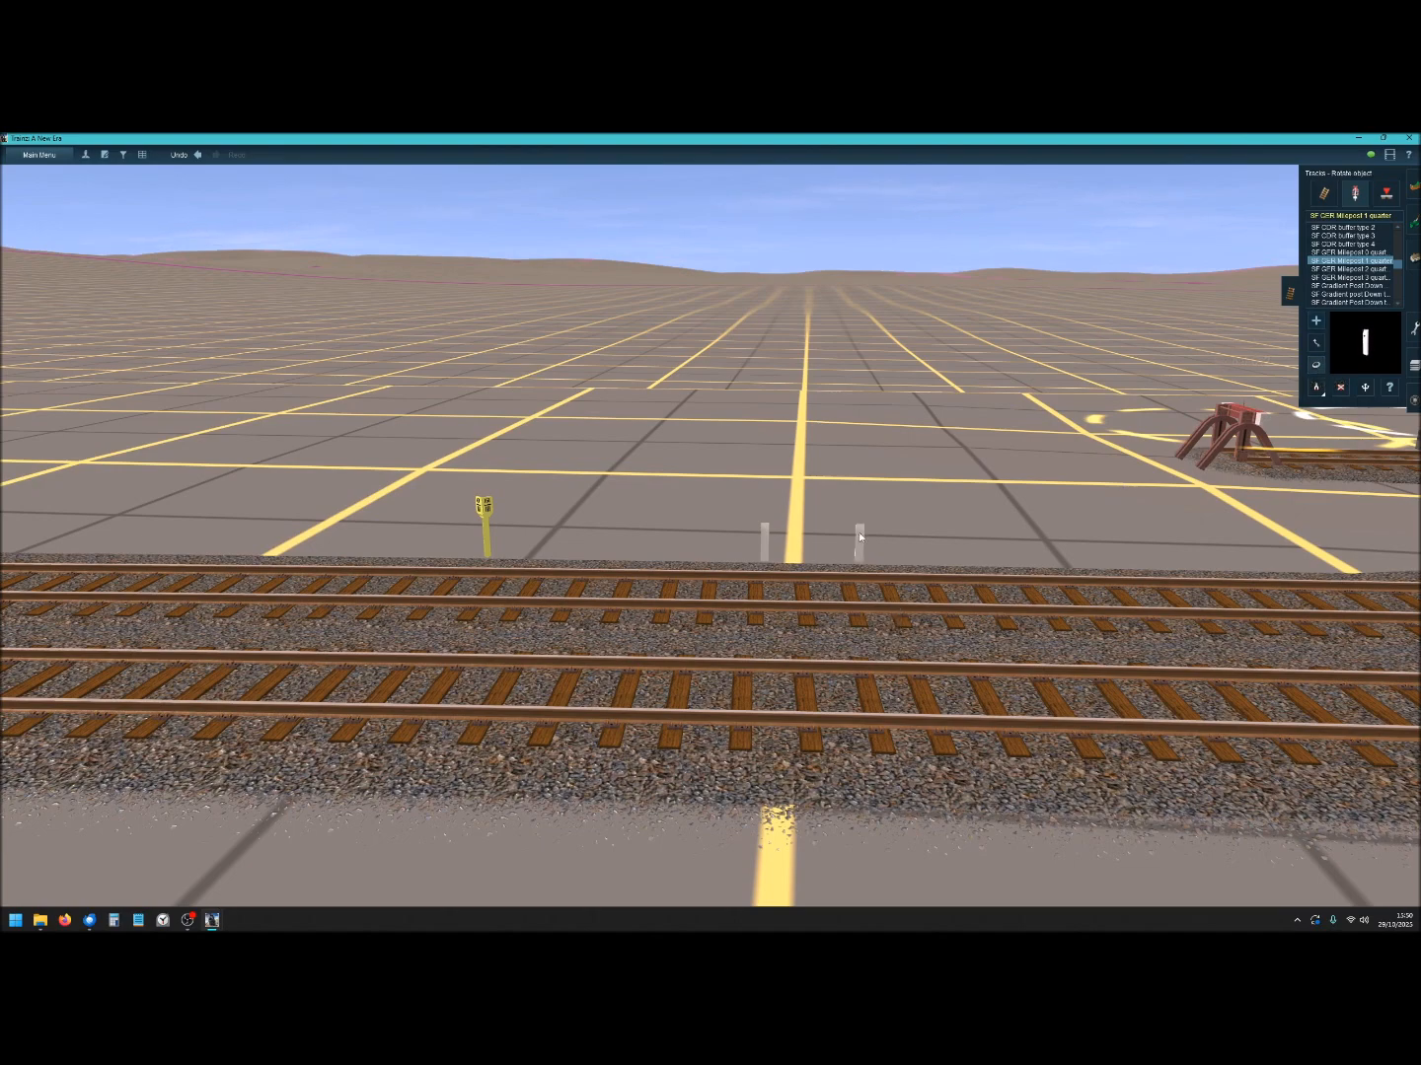
Place an SF GER Milepost 2 quarters beyond the 1 quarter post and rotate it onto the farther track's outer side.
left_click(1353, 268)
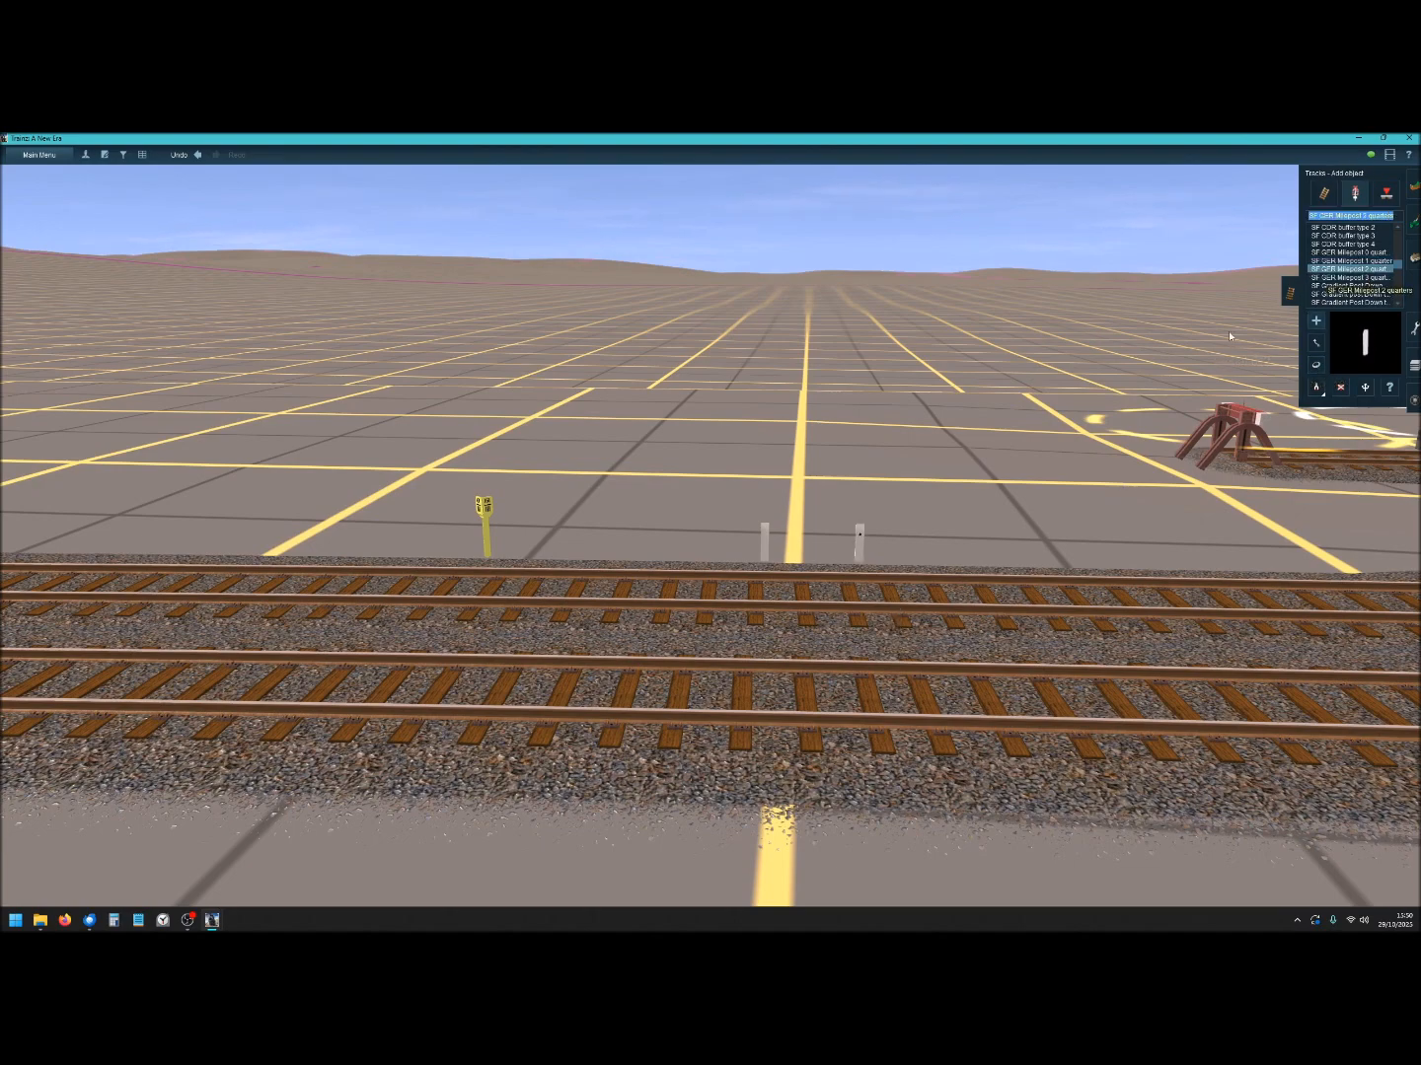
left_click(958, 595)
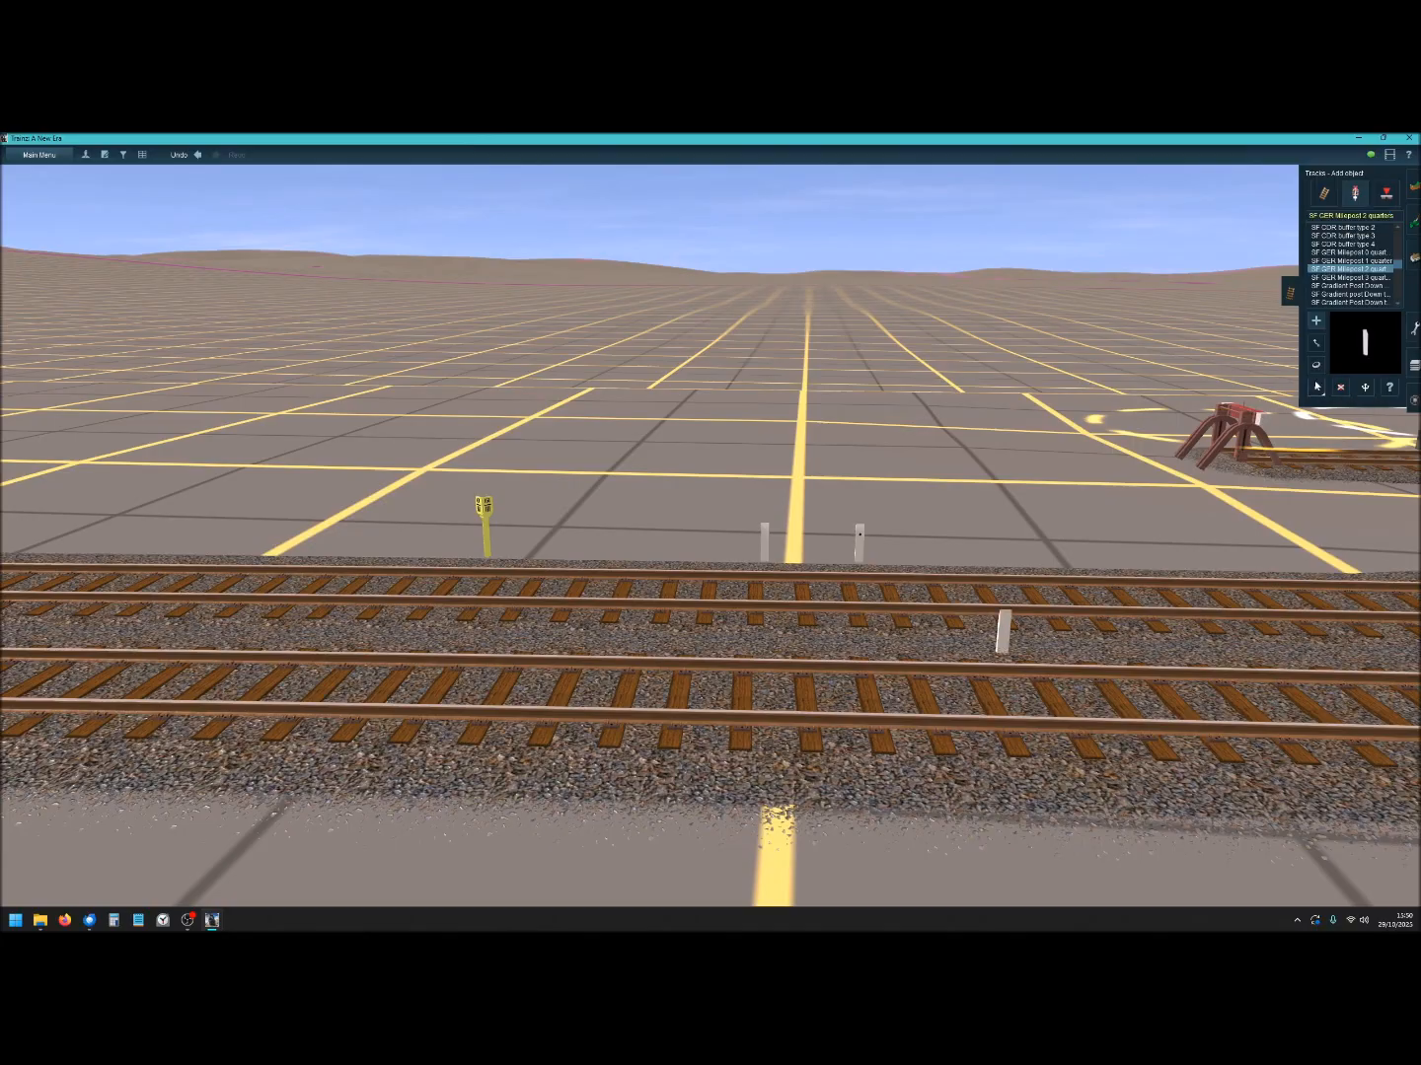
left_click(1315, 364)
left_click_drag(1009, 634, 1115, 632)
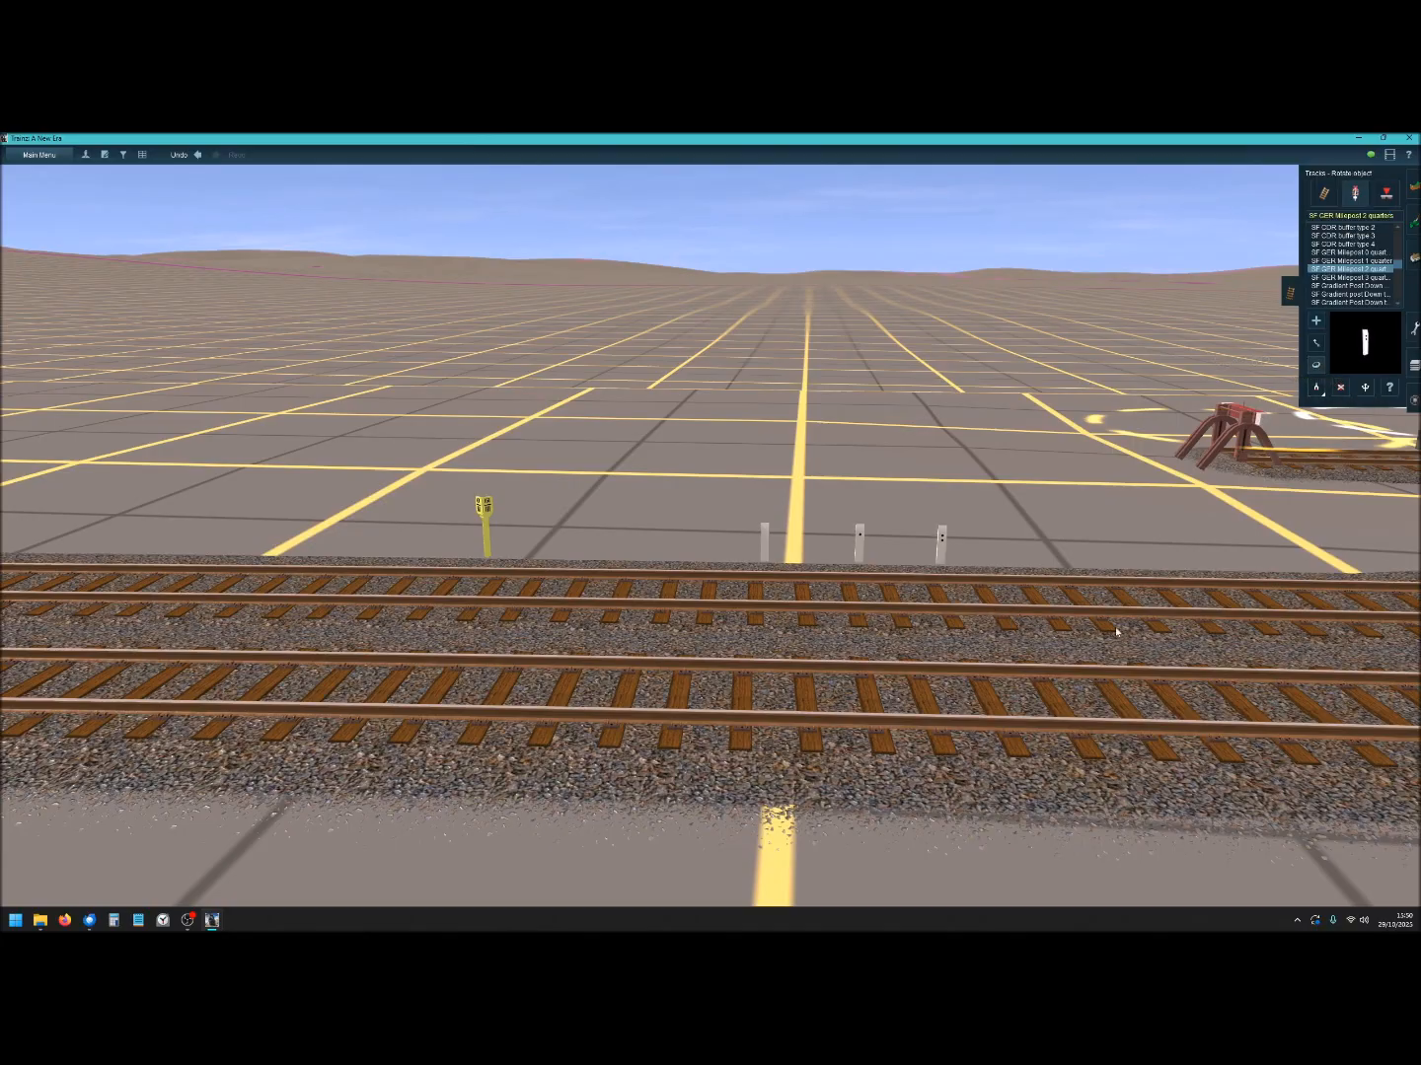
Place an SF GER Milepost 3 quarters beyond the 2 quarters post and rotate it onto the farther track's outer side.
left_click(1347, 277)
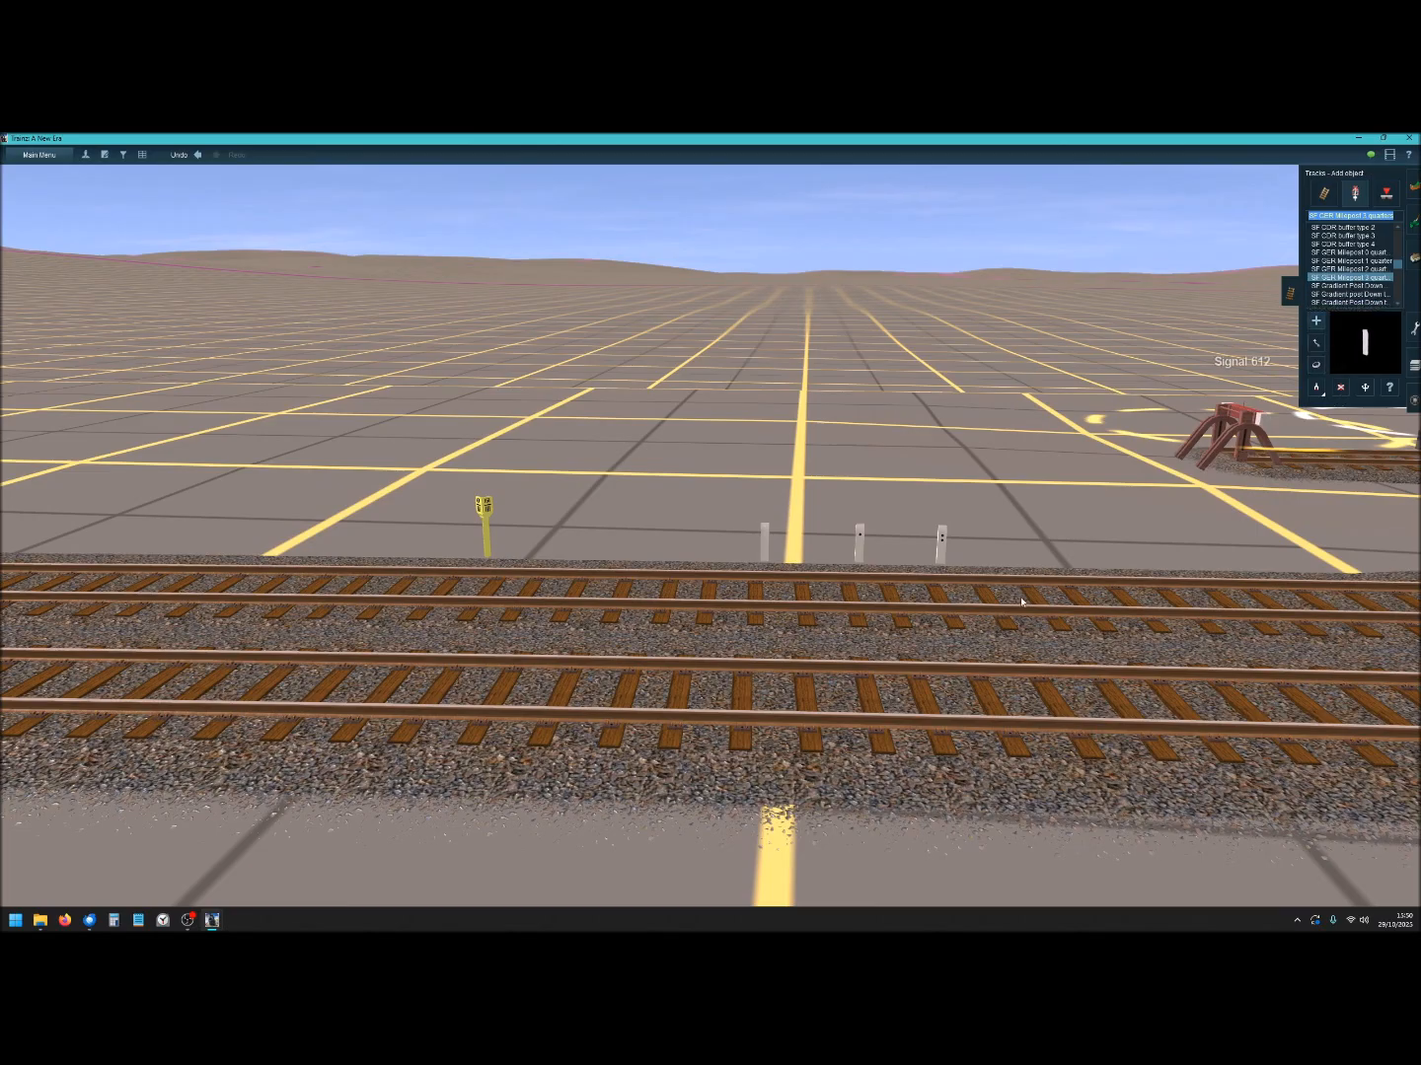
left_click(1095, 634)
left_click(1316, 365)
left_click(1094, 635)
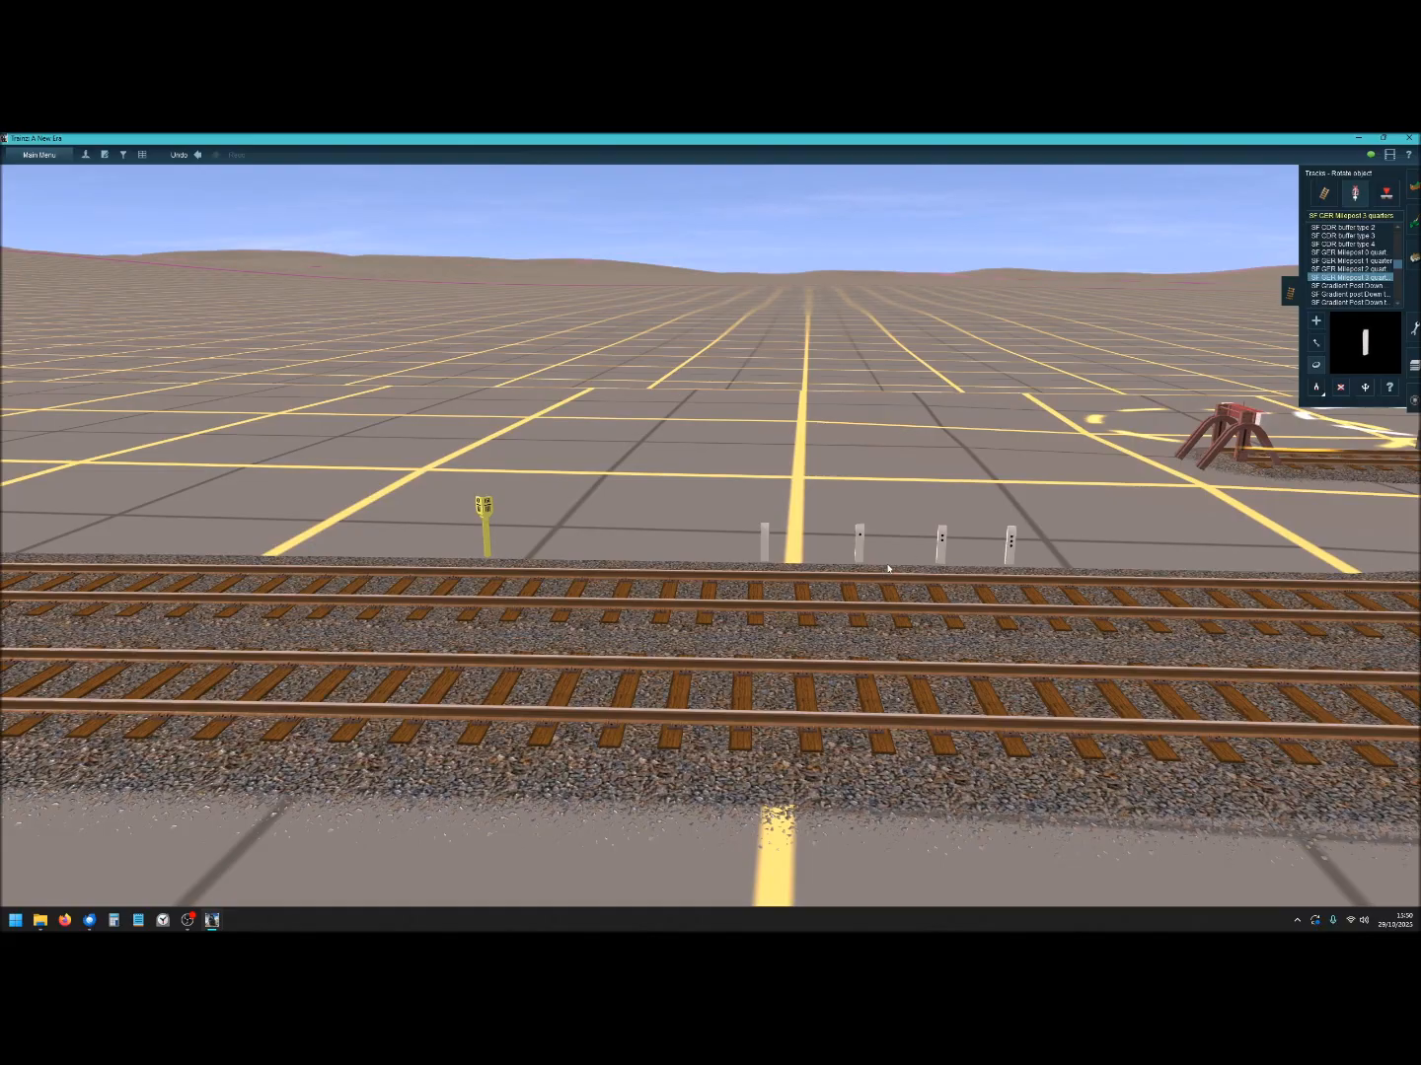
Enter a mile number as the object name of the GER 0 quarters milepost, accepting the duplicate name.
left_click(1389, 388)
left_click(767, 552)
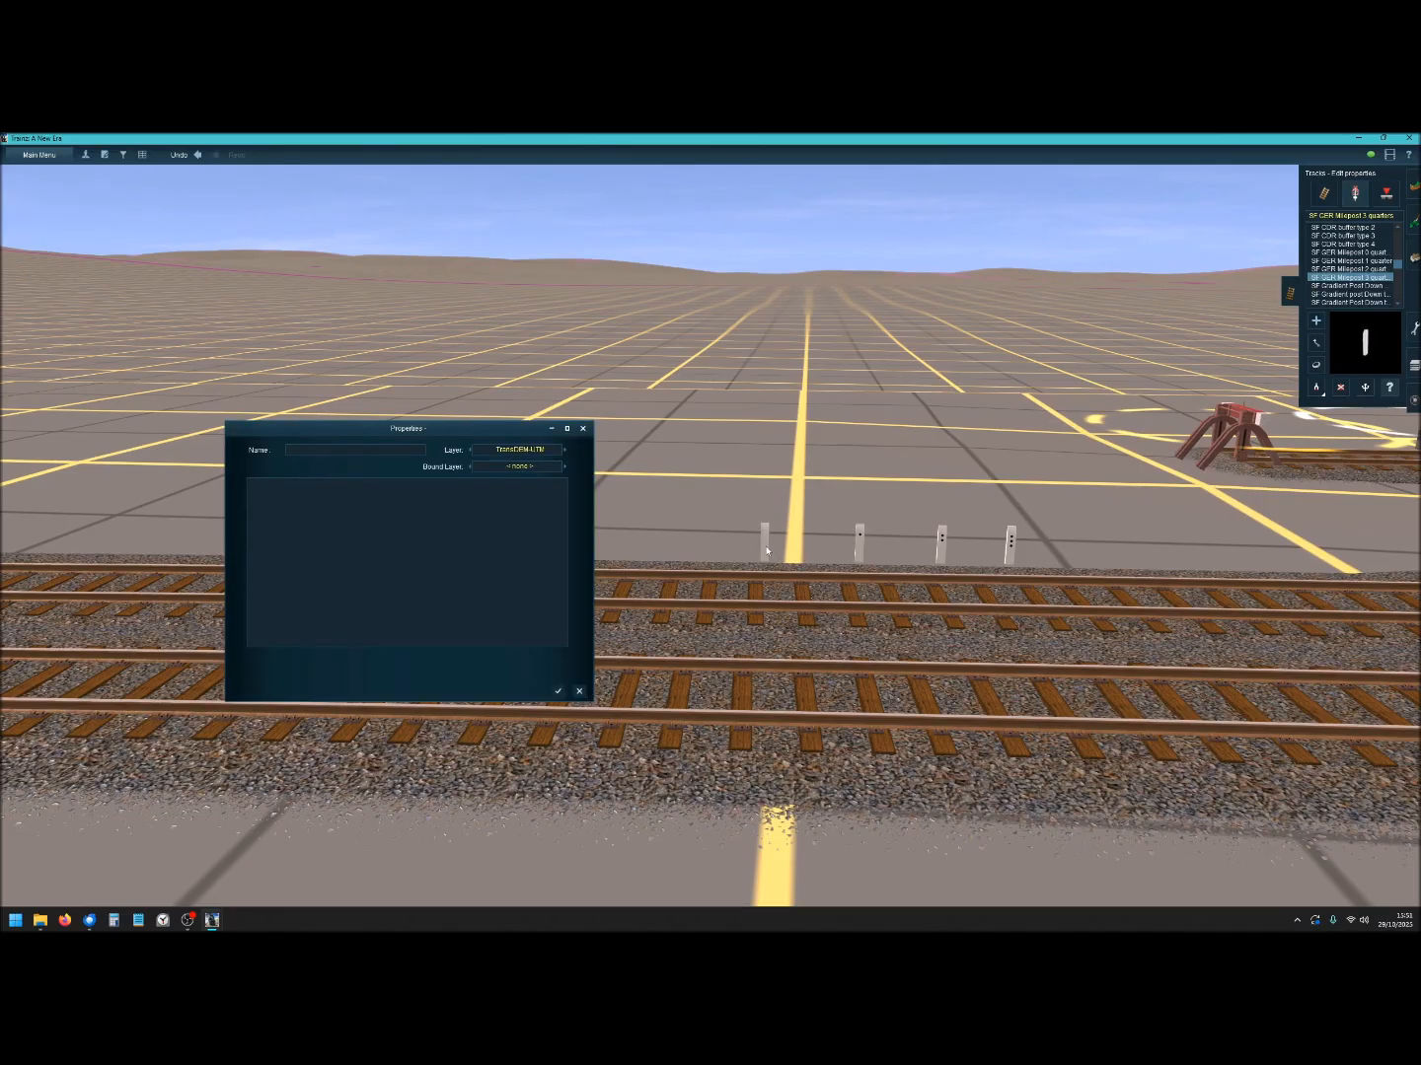
left_click(296, 454)
type("18")
left_click(558, 691)
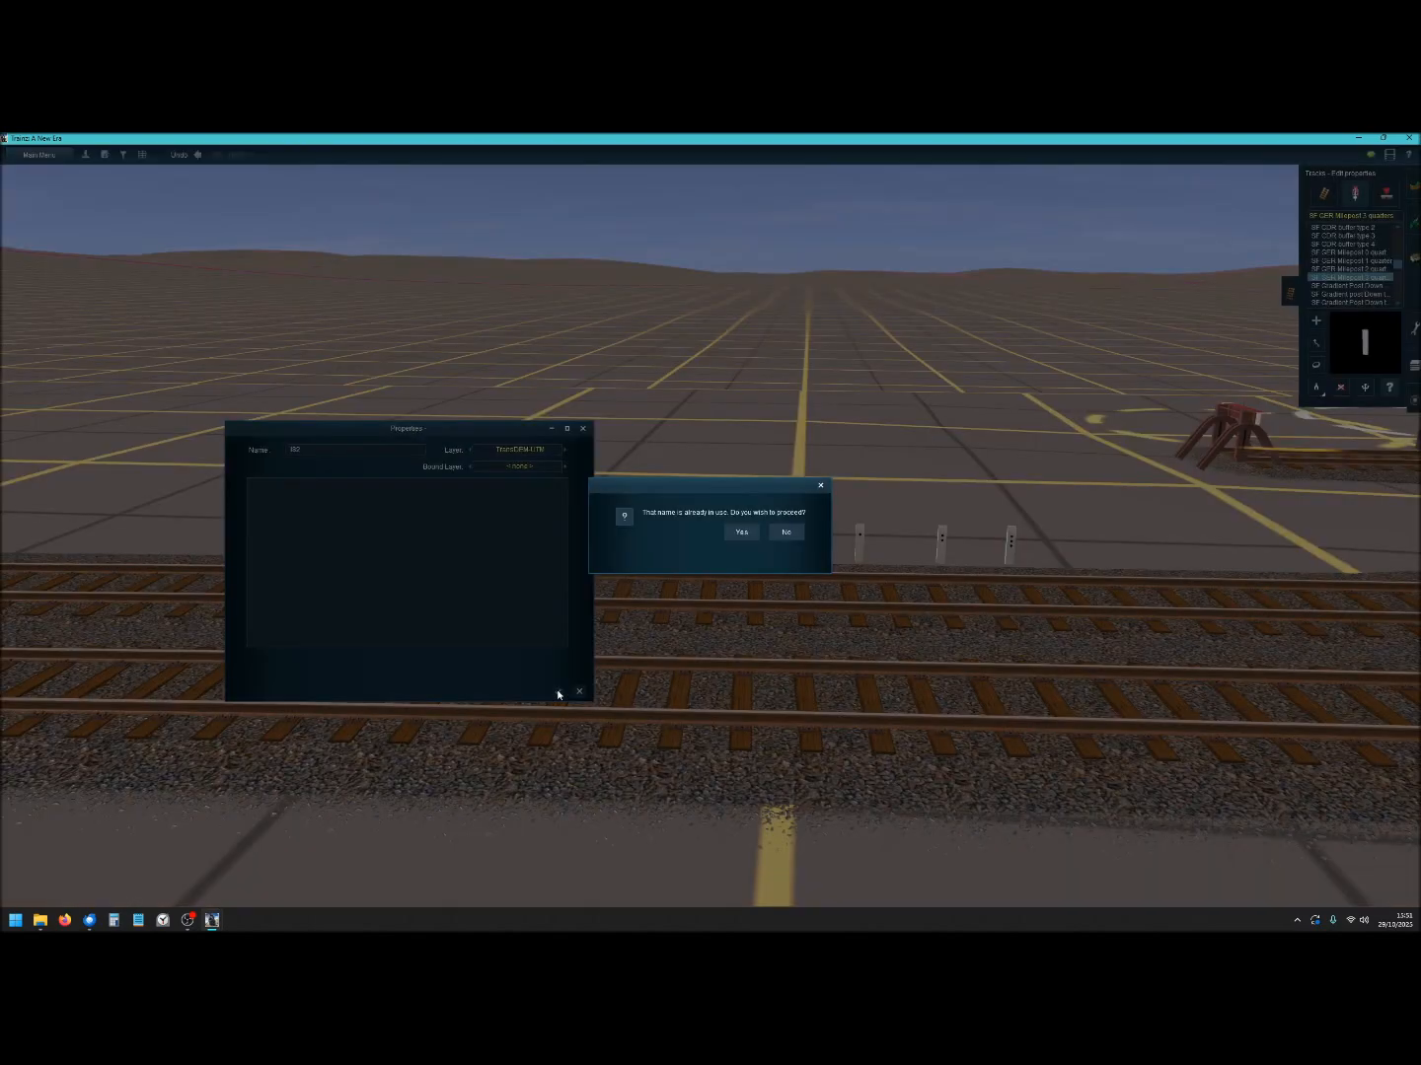
left_click(742, 533)
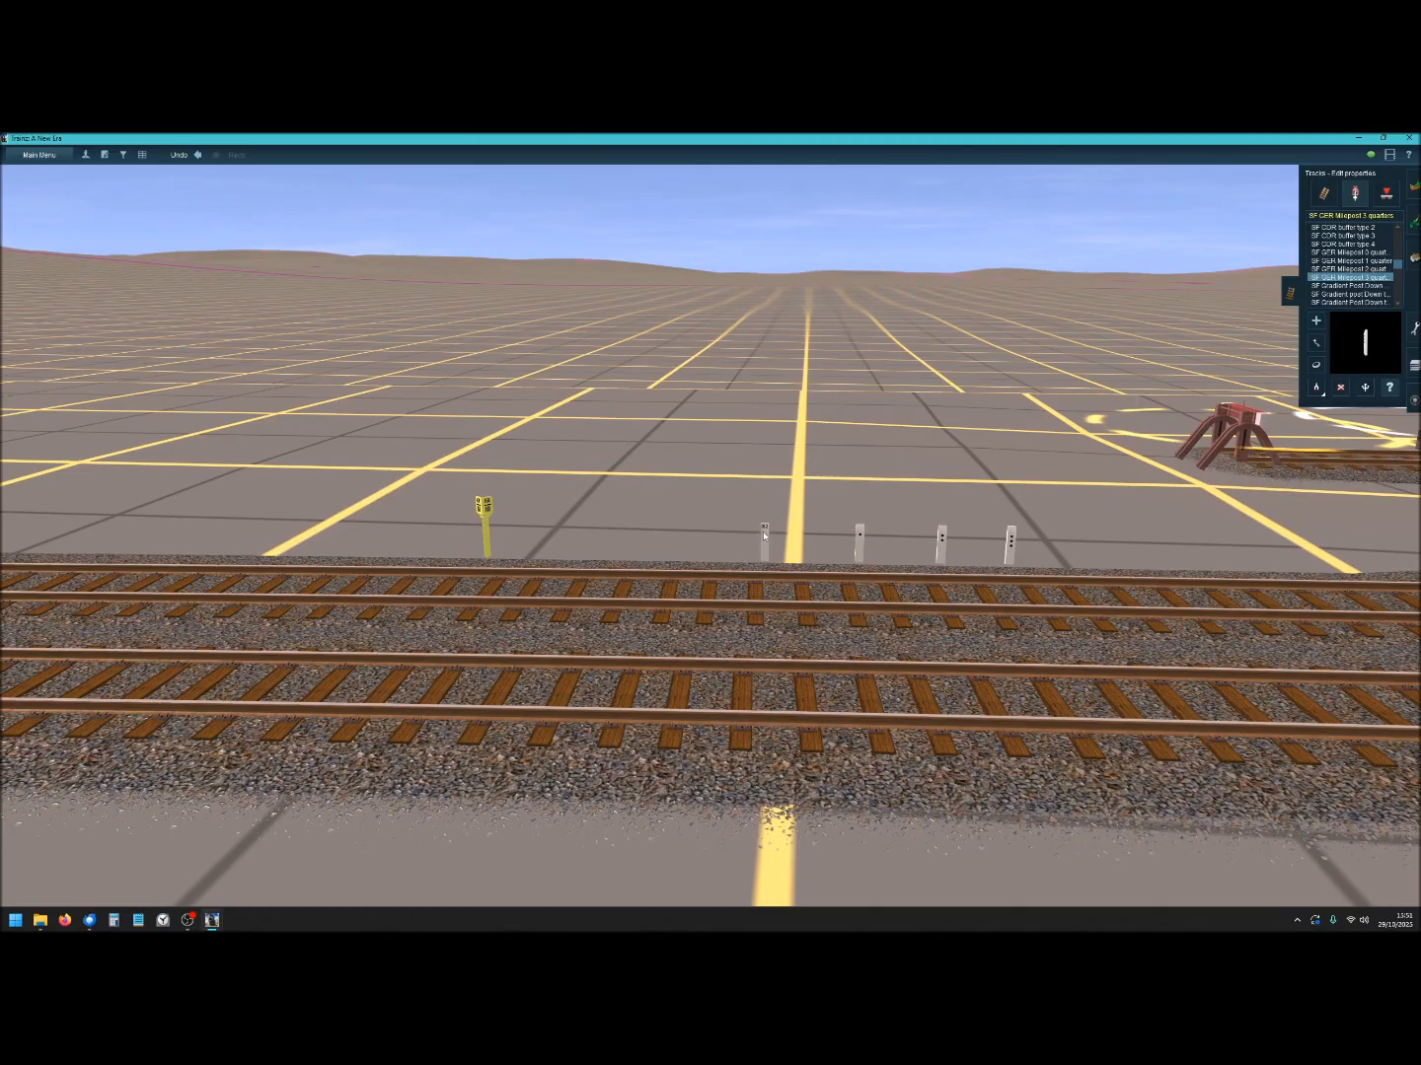
Enter a mile number as the object name of each of the GER 1, 2 and 3 quarter mileposts.
left_click(859, 555)
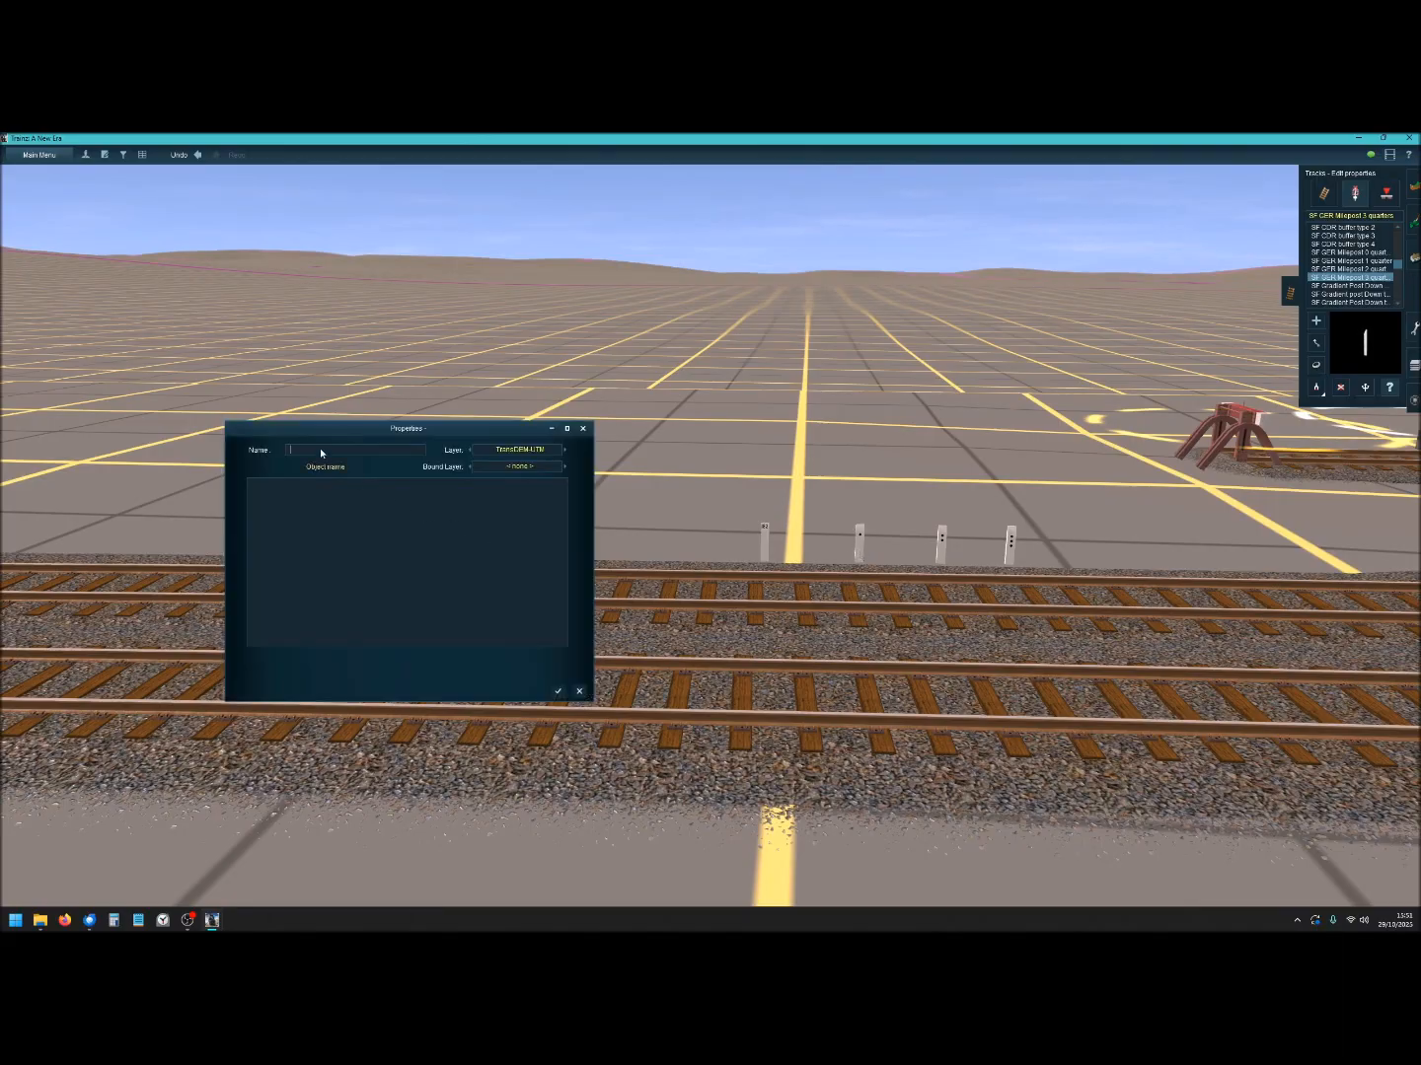
type("97")
left_click(557, 691)
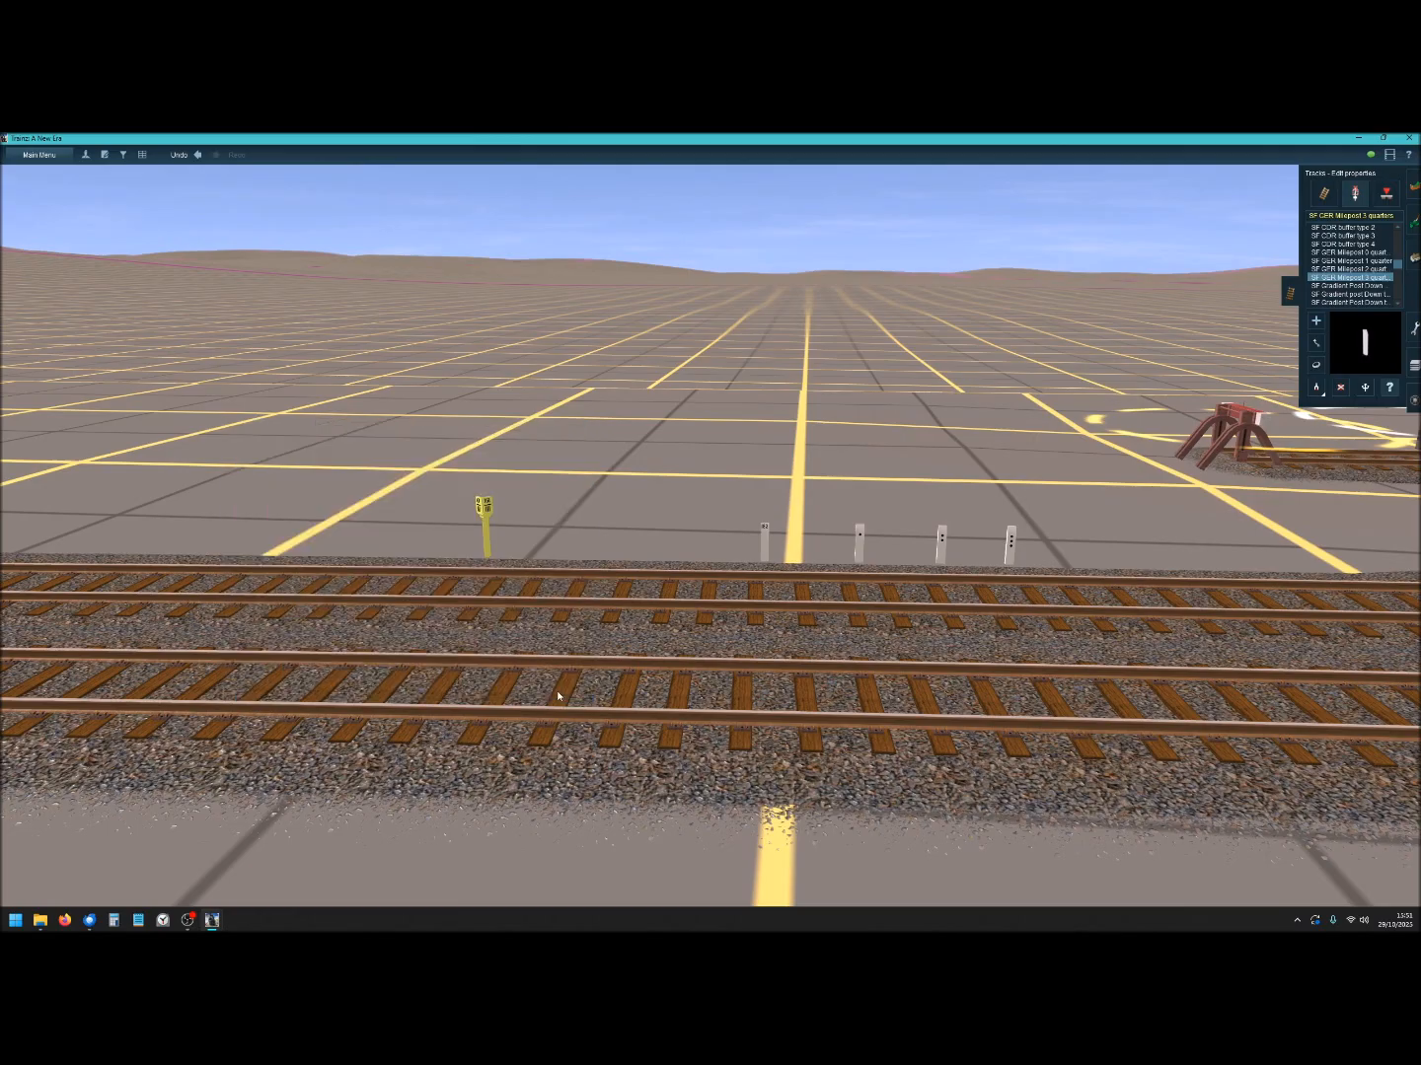
left_click(942, 559)
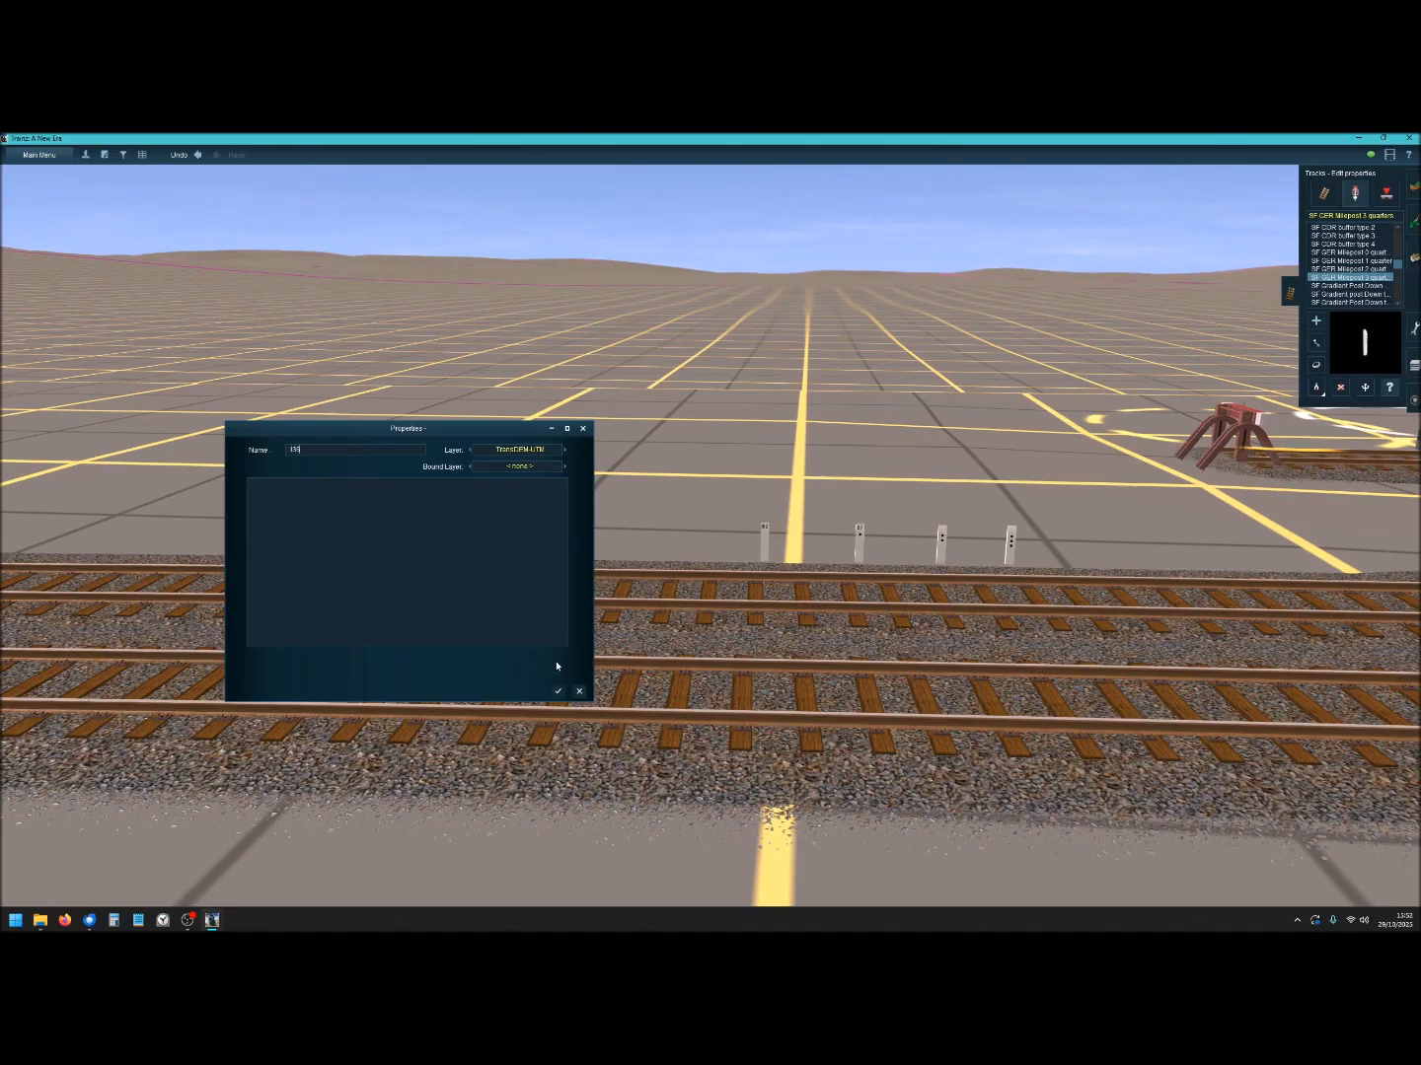
left_click(560, 692)
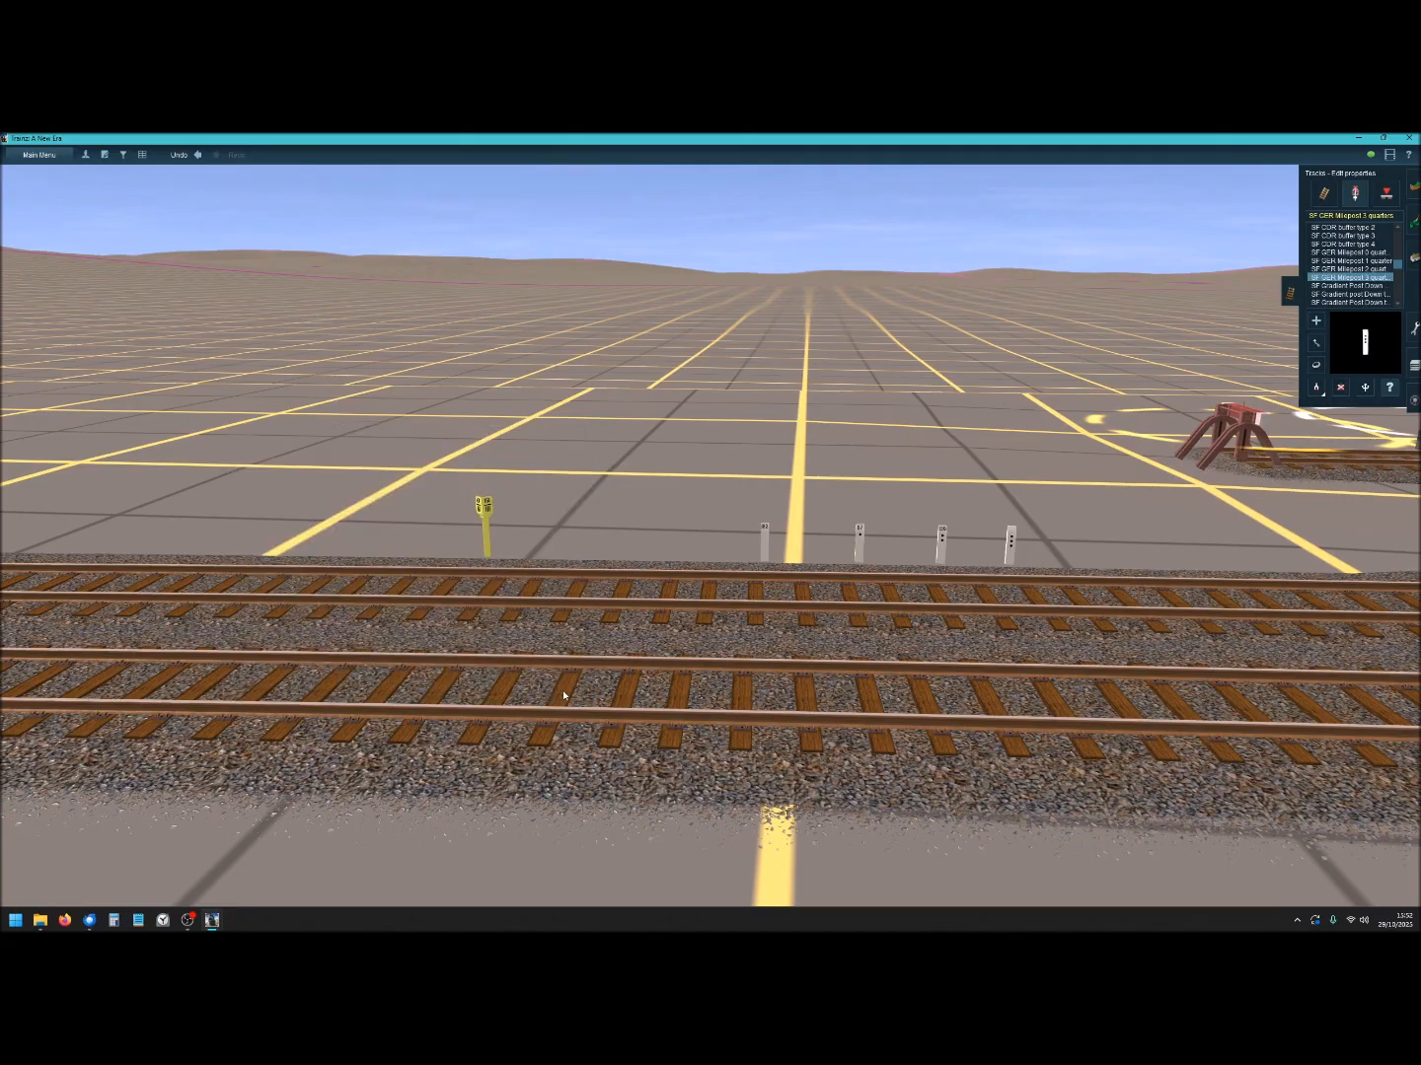
left_click(1011, 561)
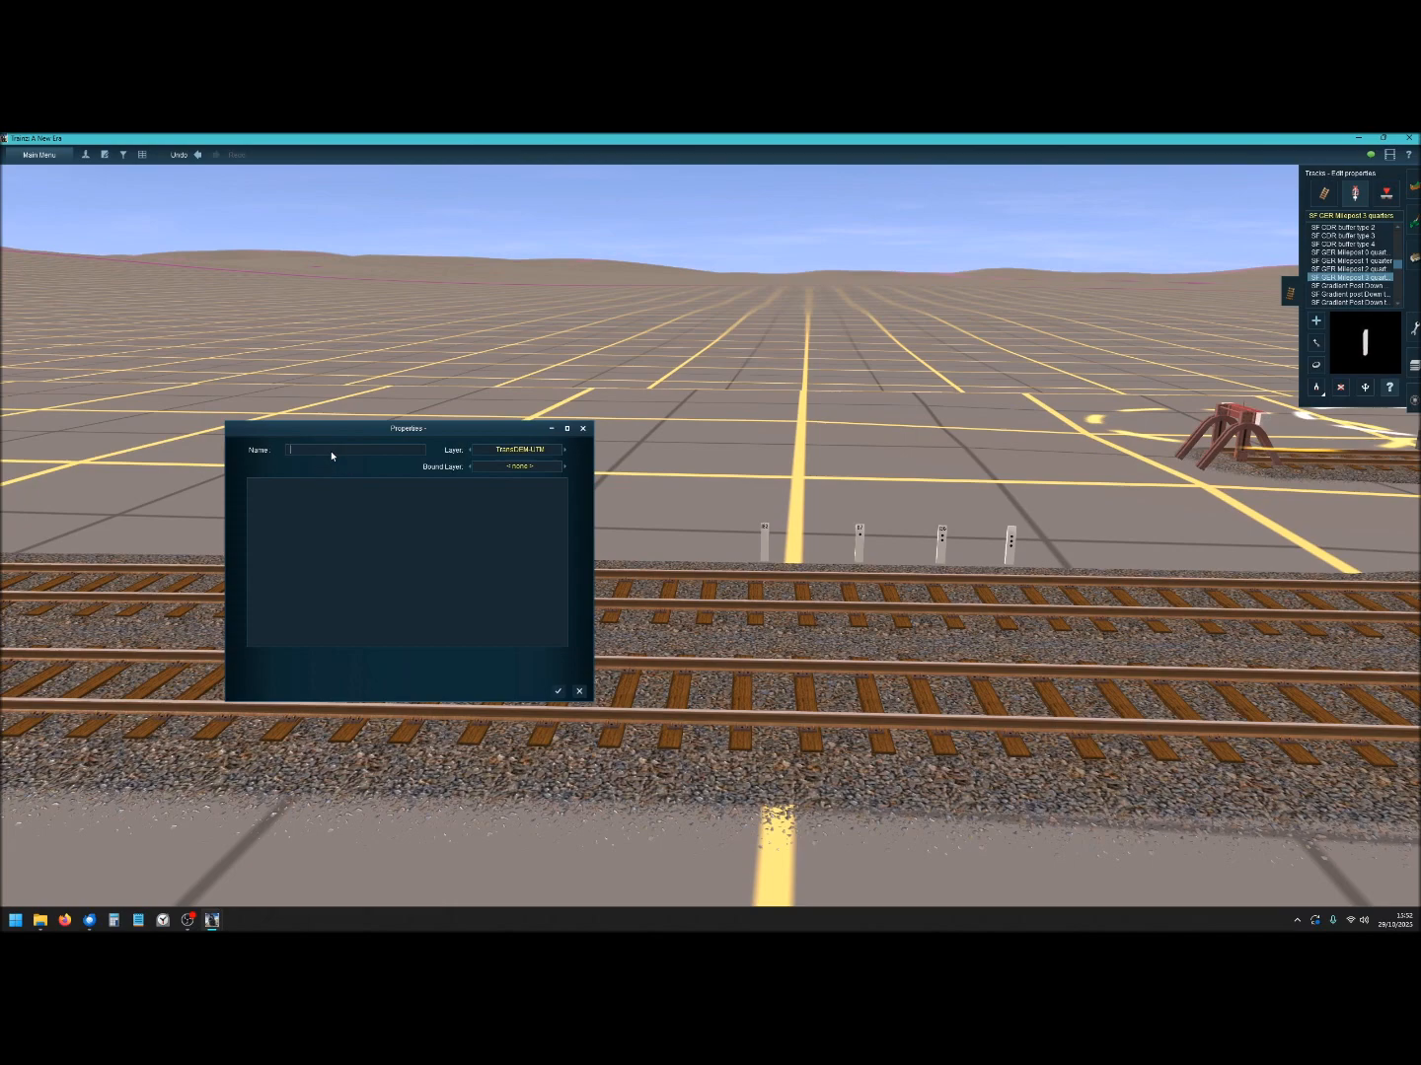
left_click(559, 691)
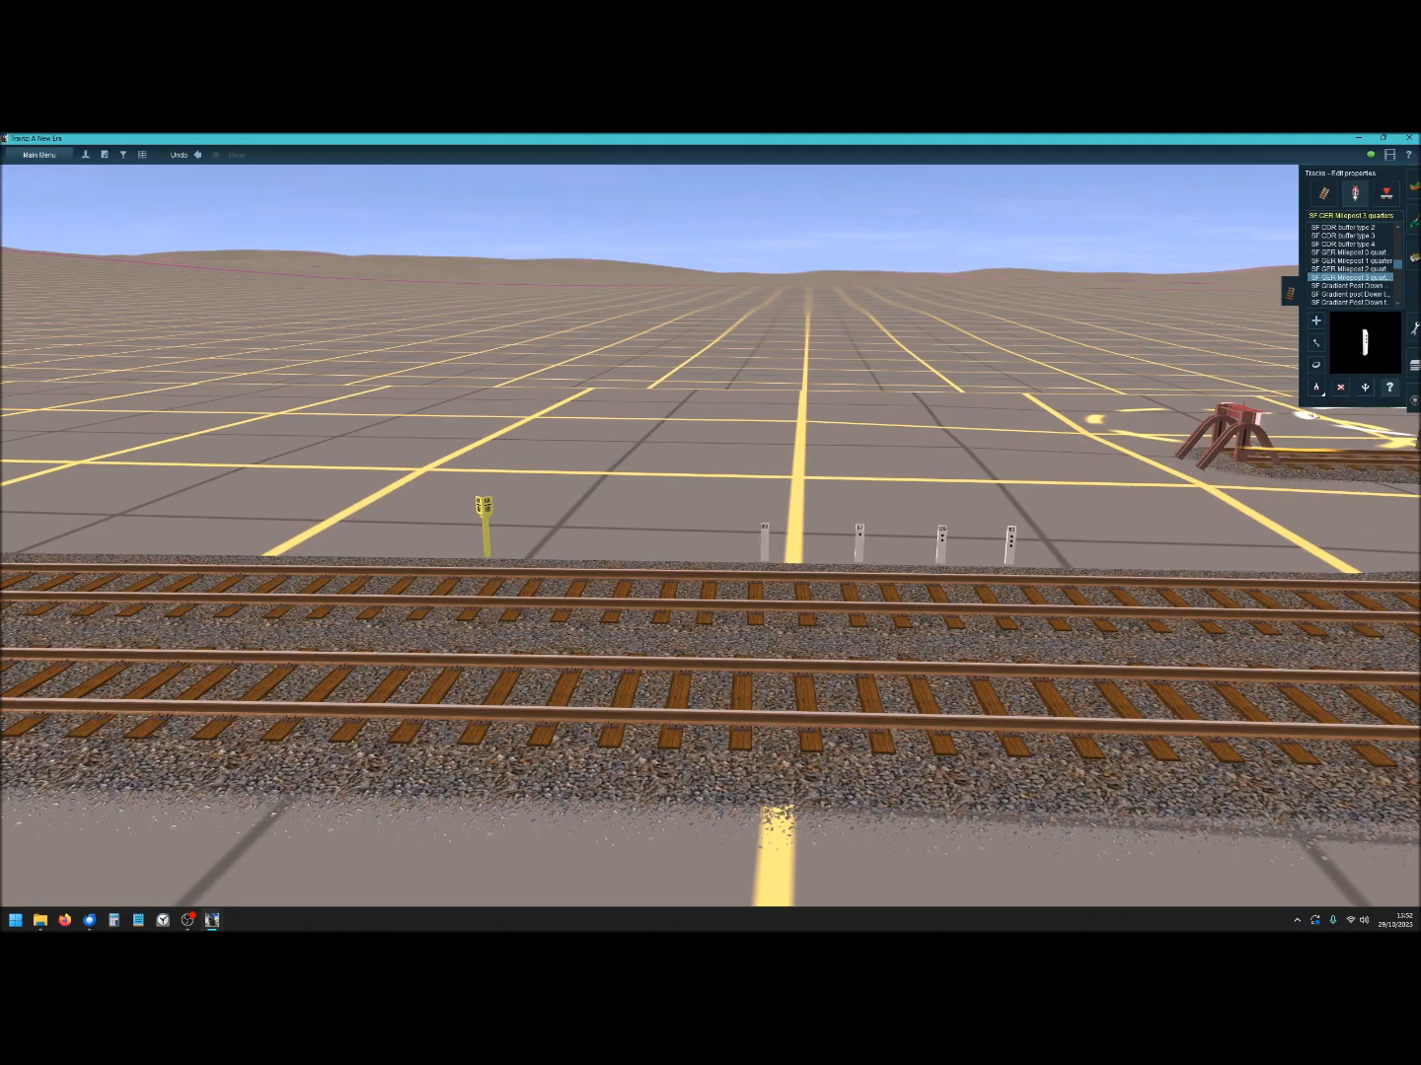
Delete the four GER mileposts beside the farther track, keeping the yellow milepost.
left_click(1339, 387)
left_click(764, 559)
left_click(859, 558)
left_click(943, 560)
left_click(1010, 558)
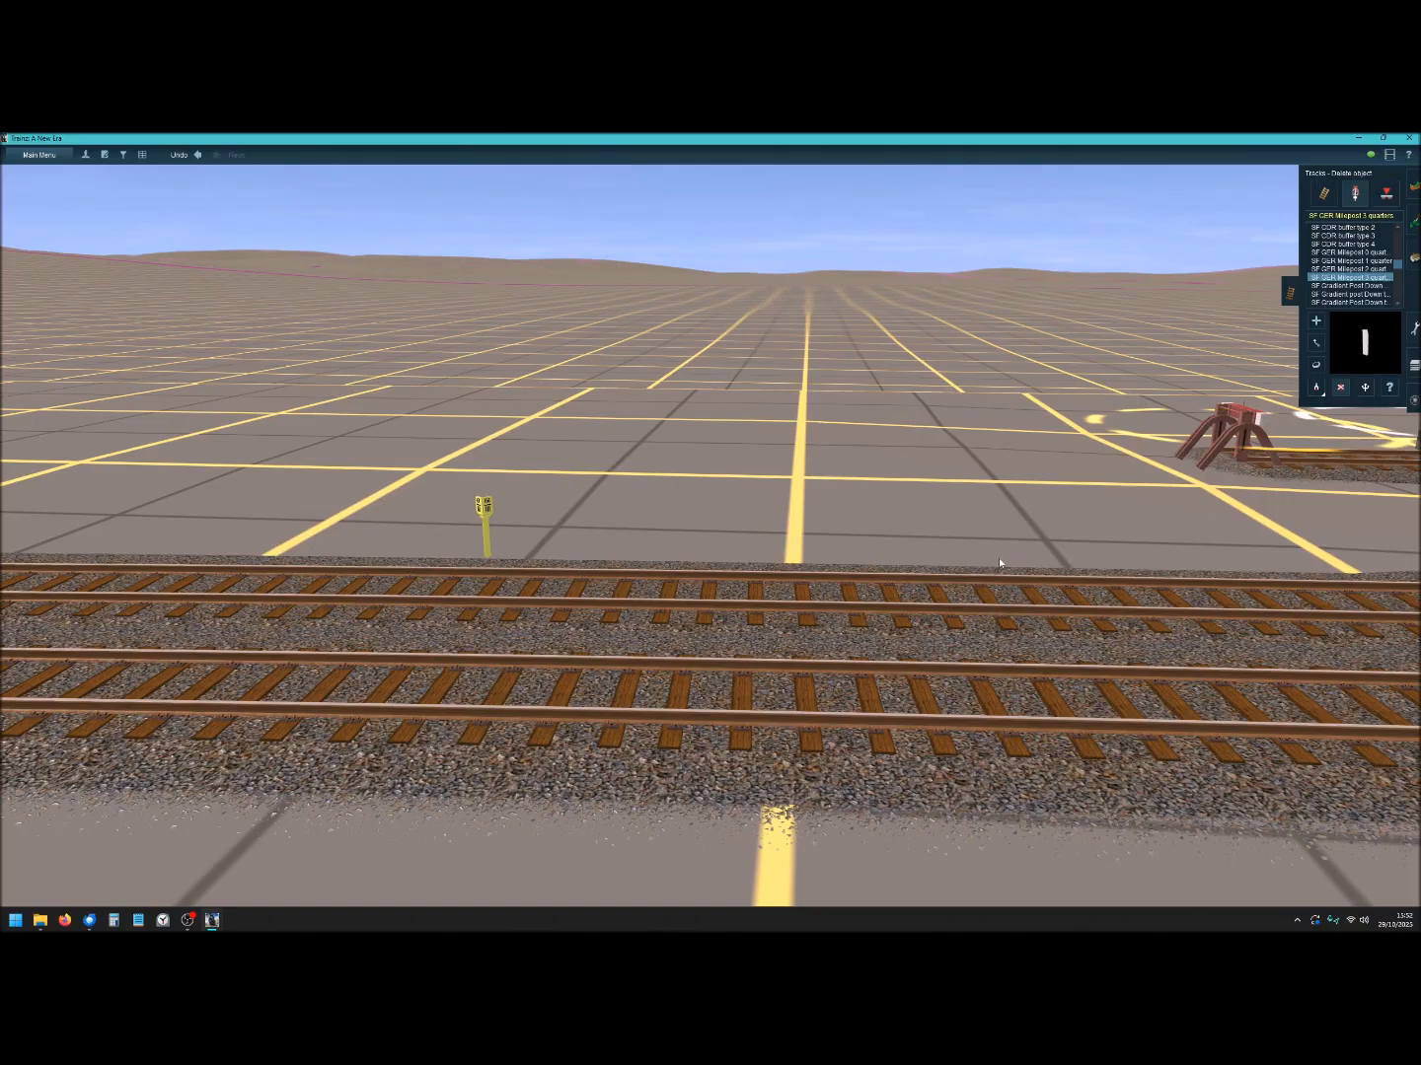
Place an SF Gradient post Down to Level along the farther track near the yellow milepost and rotate it onto the outer side.
scroll(1349, 262, "down", 3)
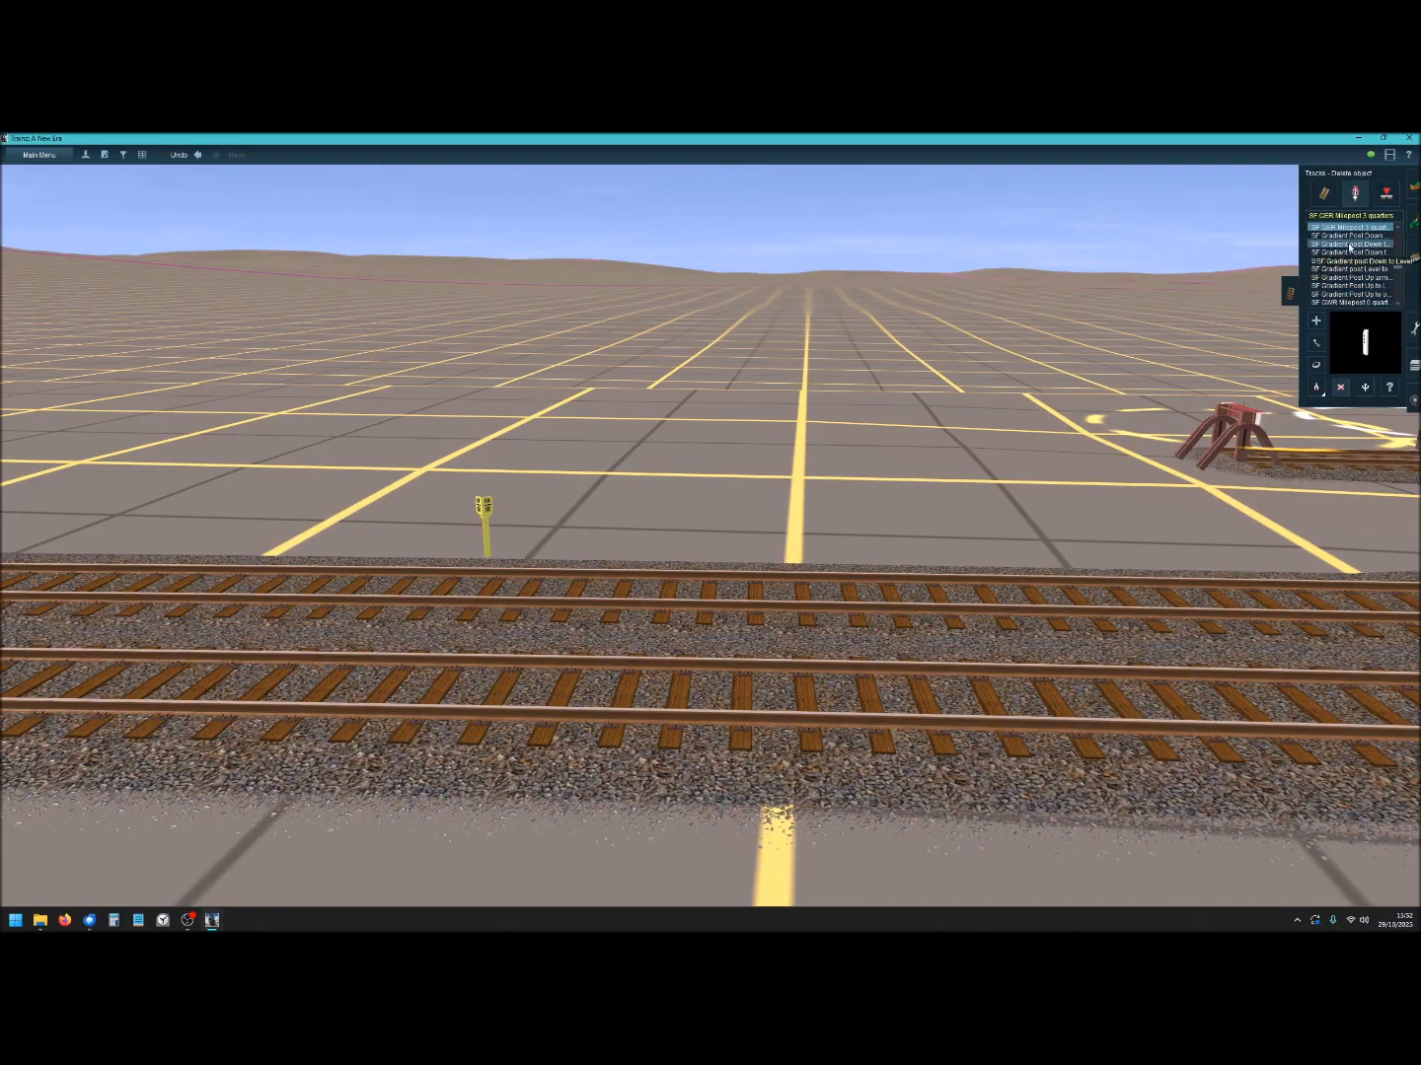
left_click(1348, 237)
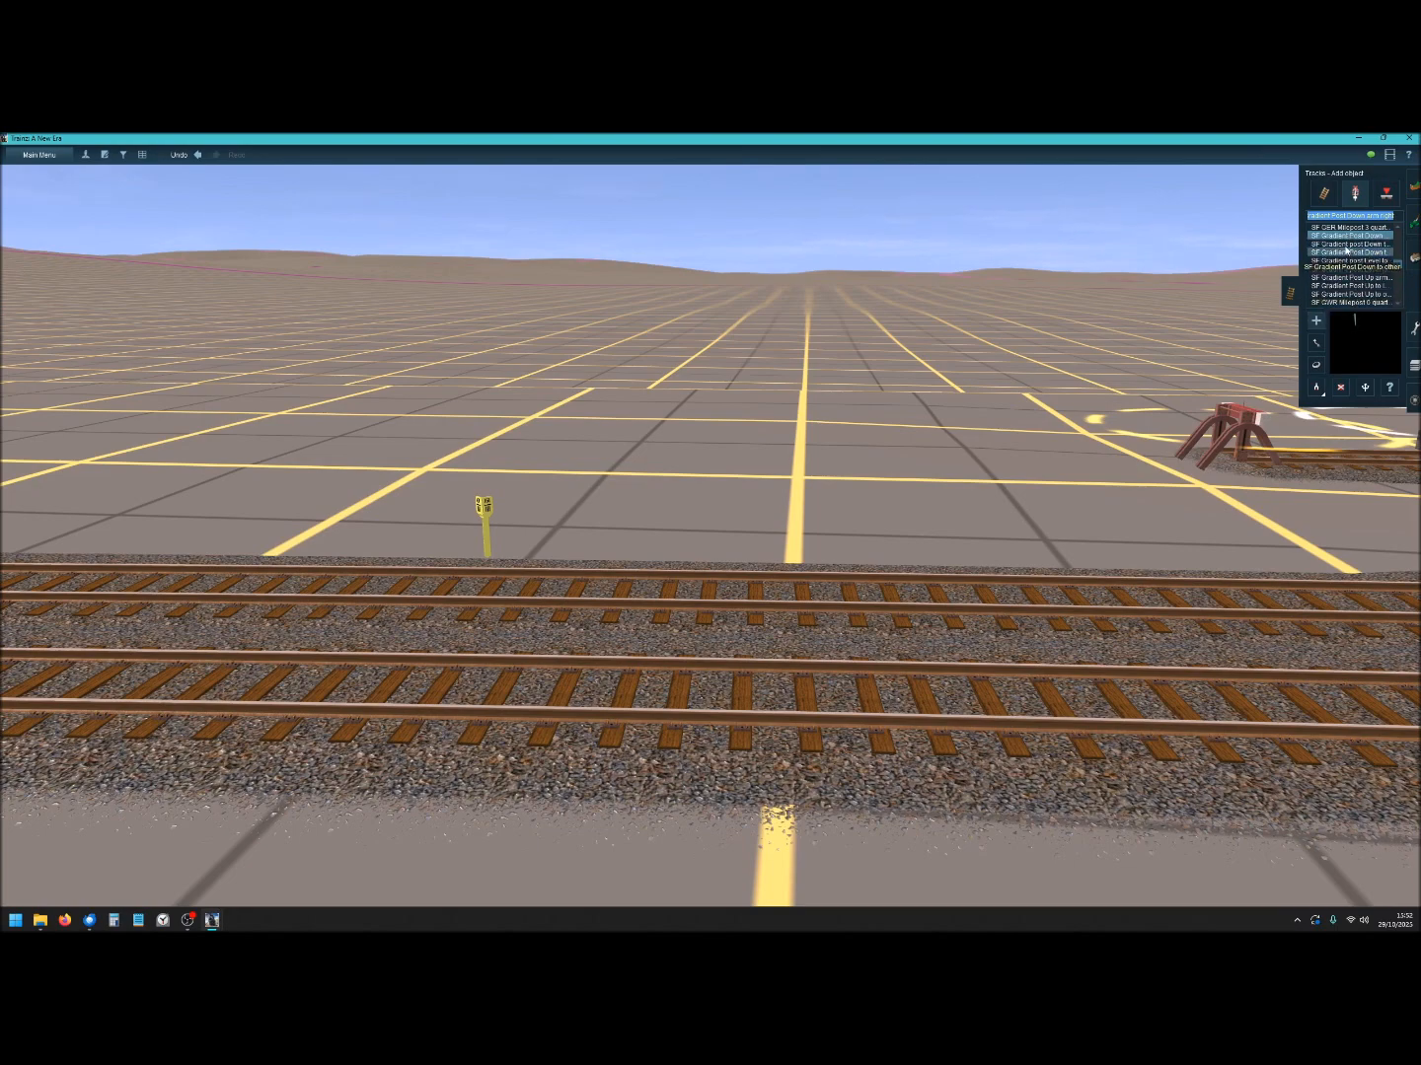
left_click(1346, 245)
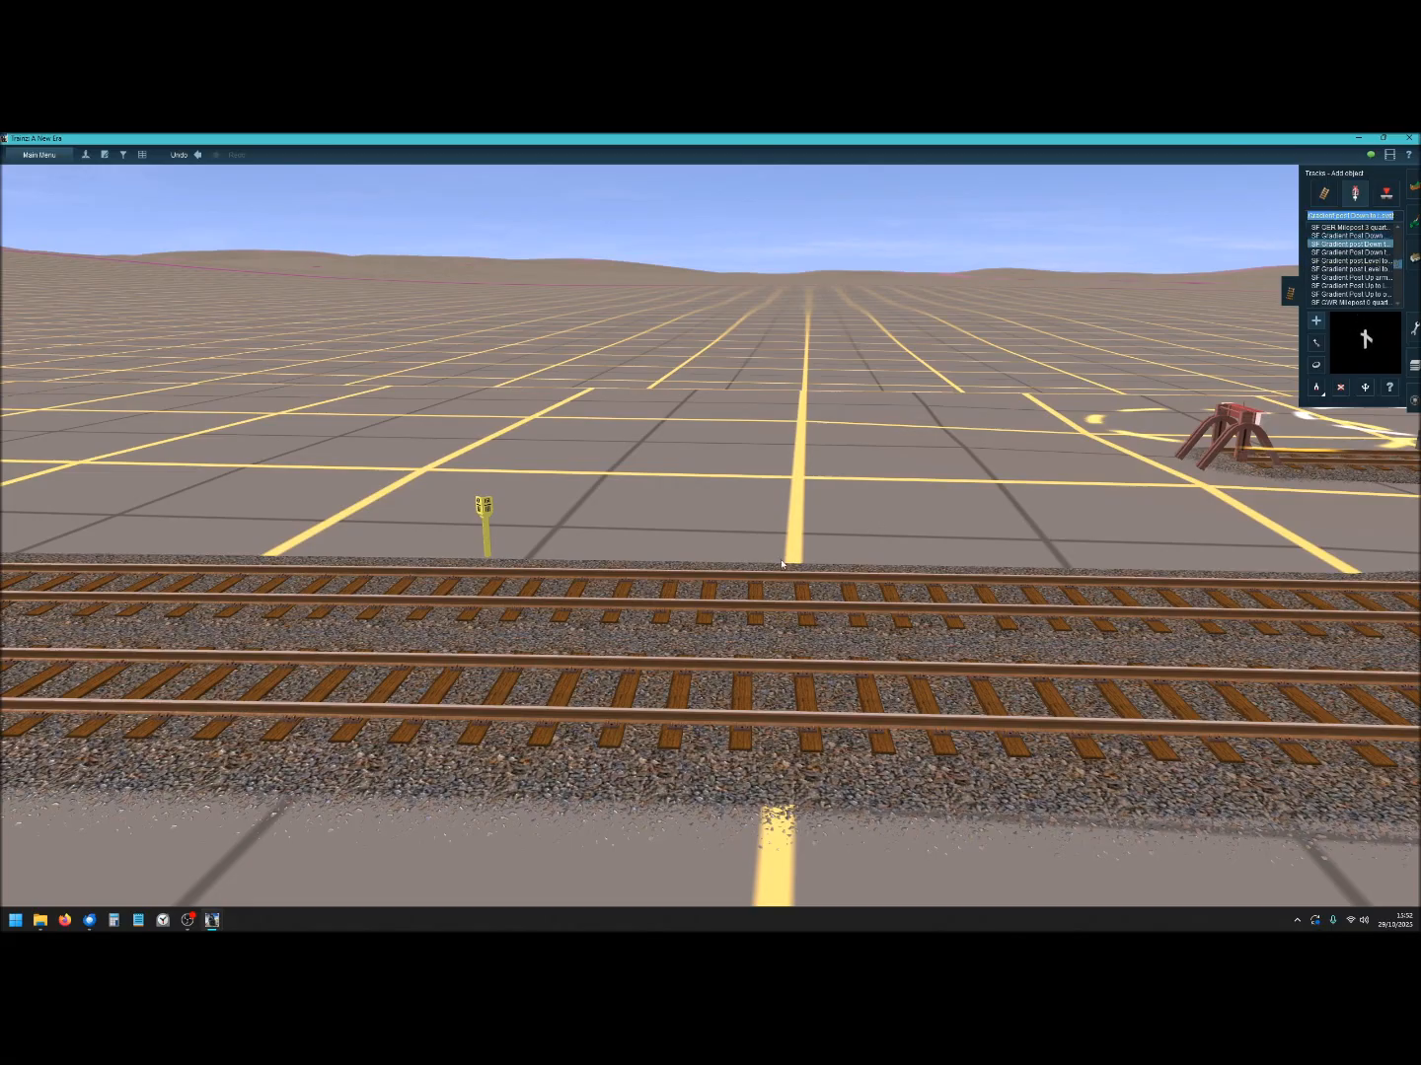
left_click(625, 592)
left_click(1316, 365)
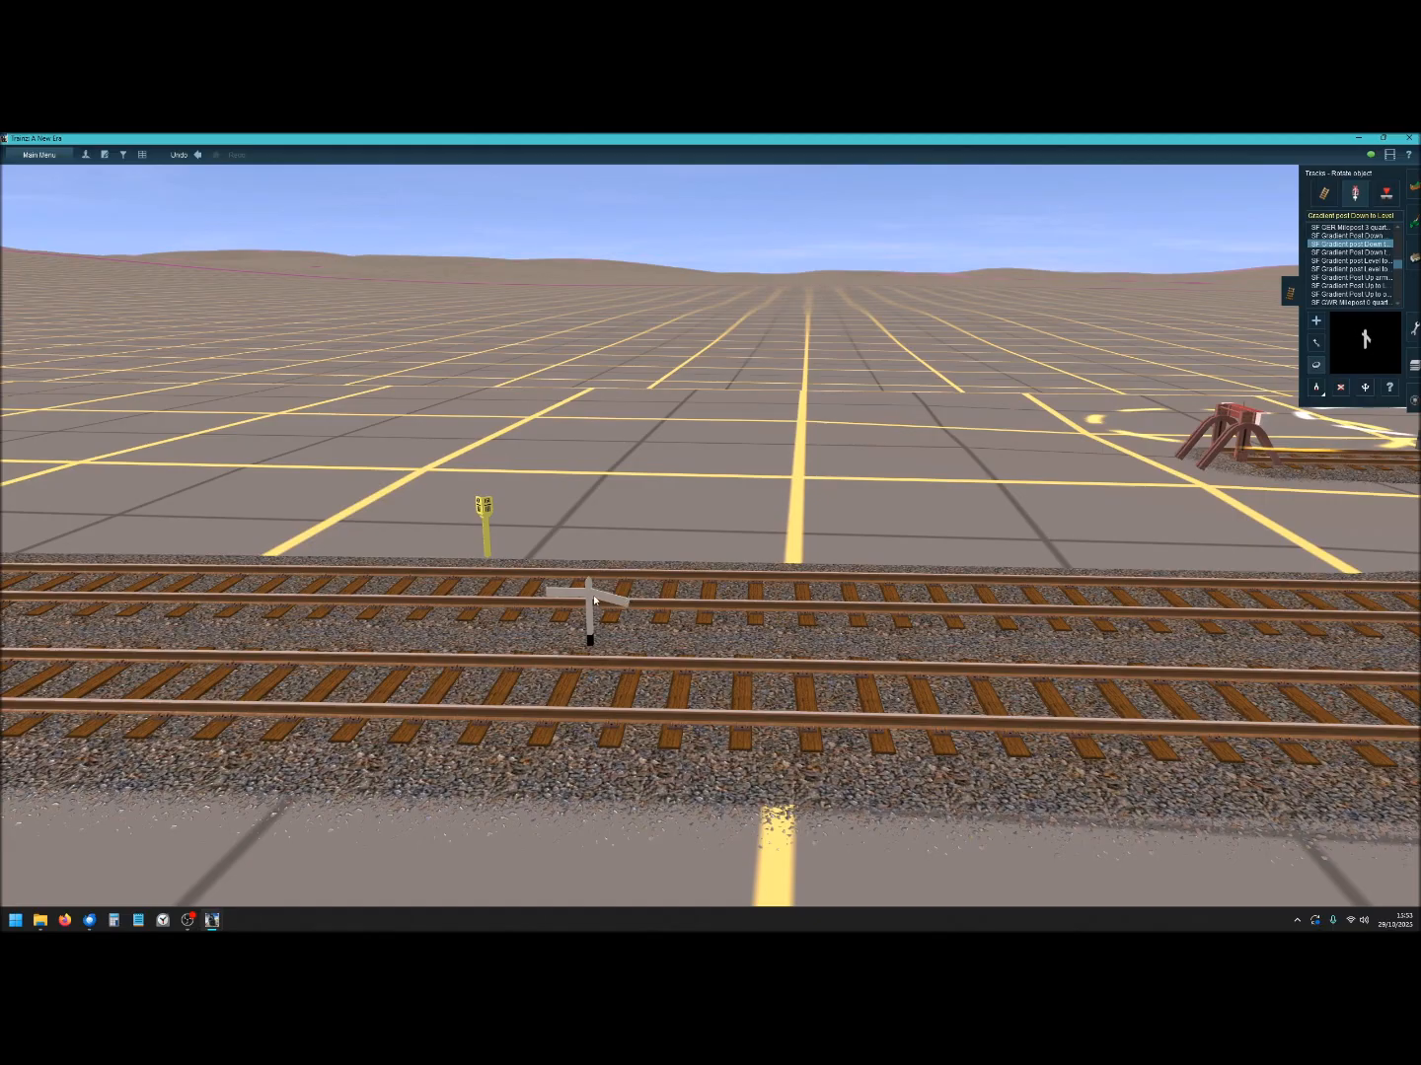
left_click(593, 595)
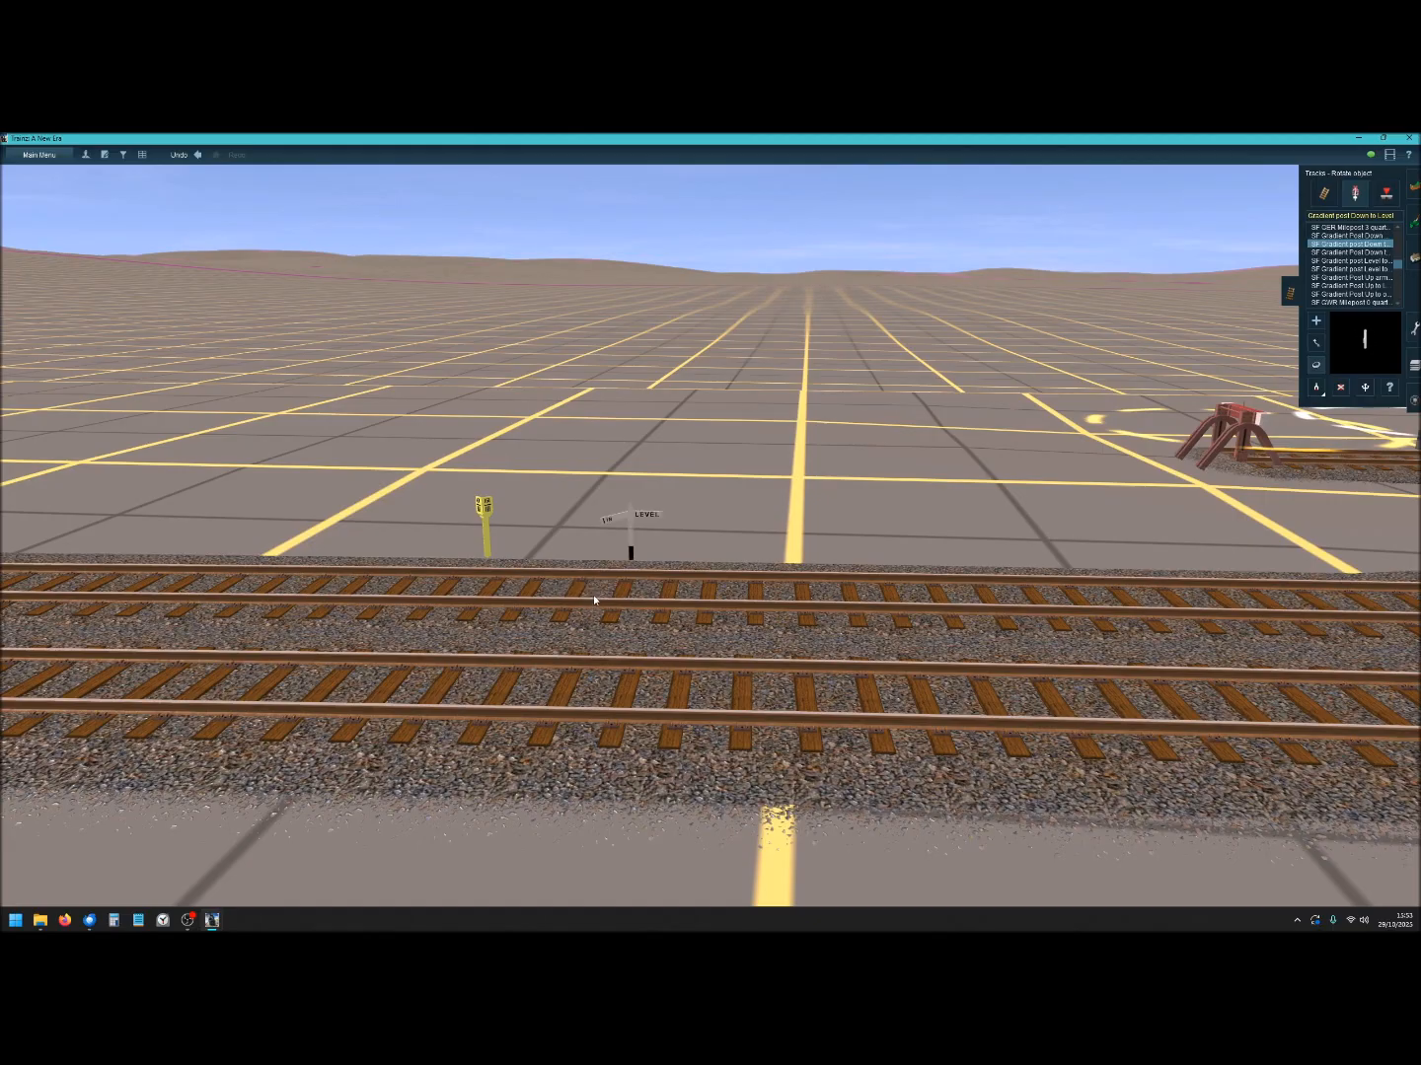
Set the object name of the Down to Level gradient post to 250.
key("p")
left_click(631, 514)
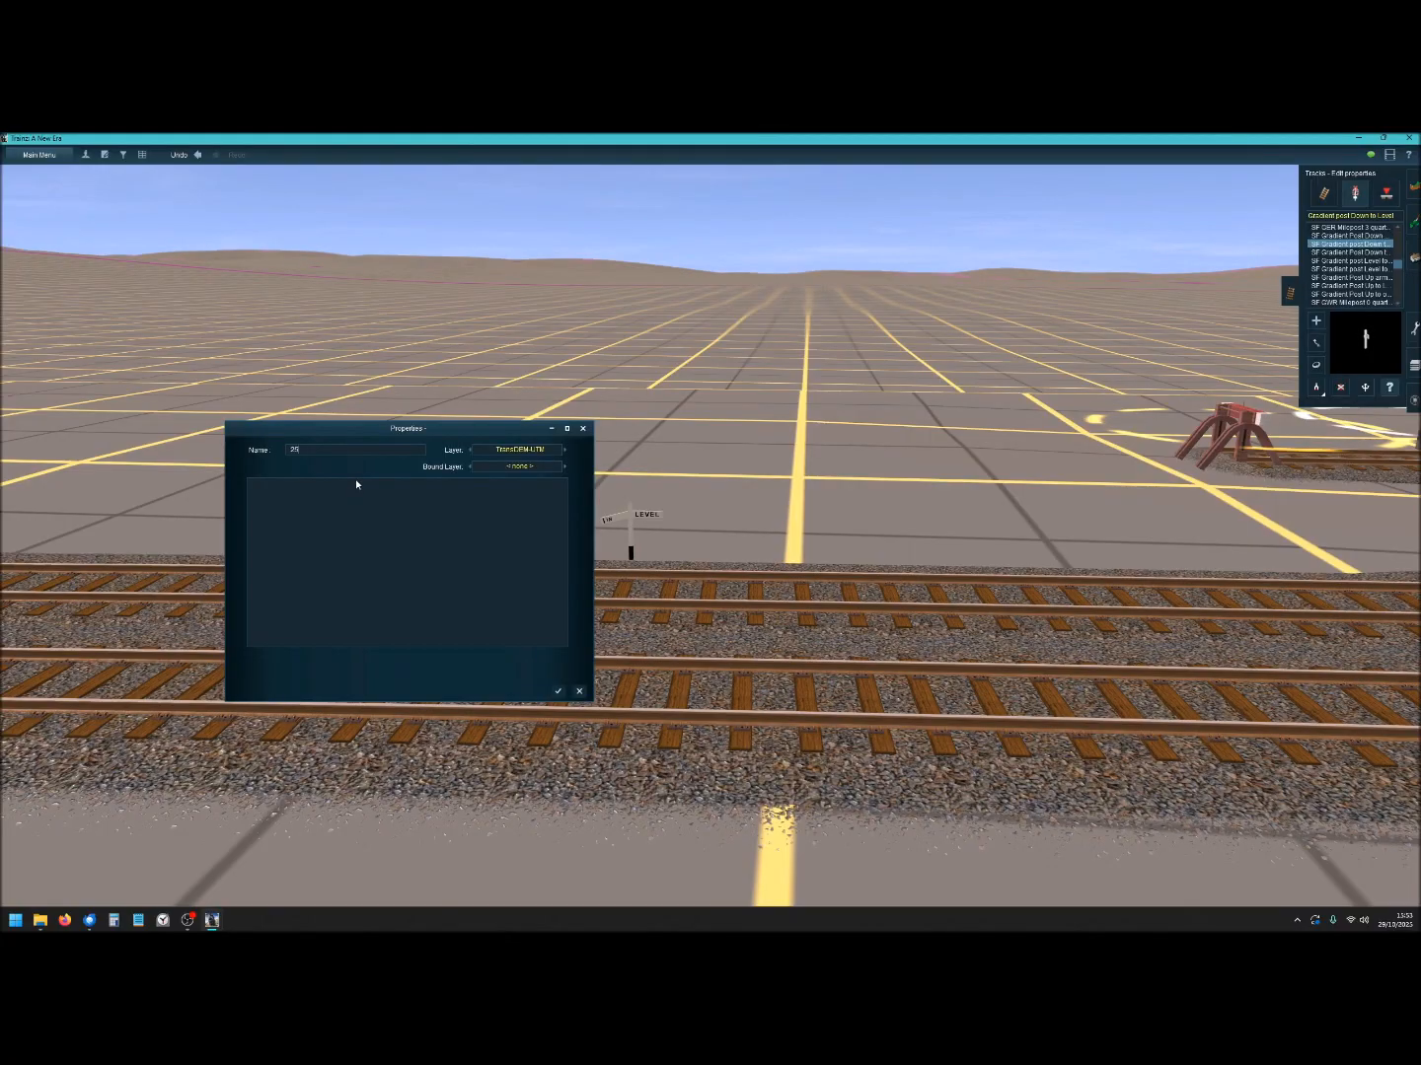
left_click(558, 690)
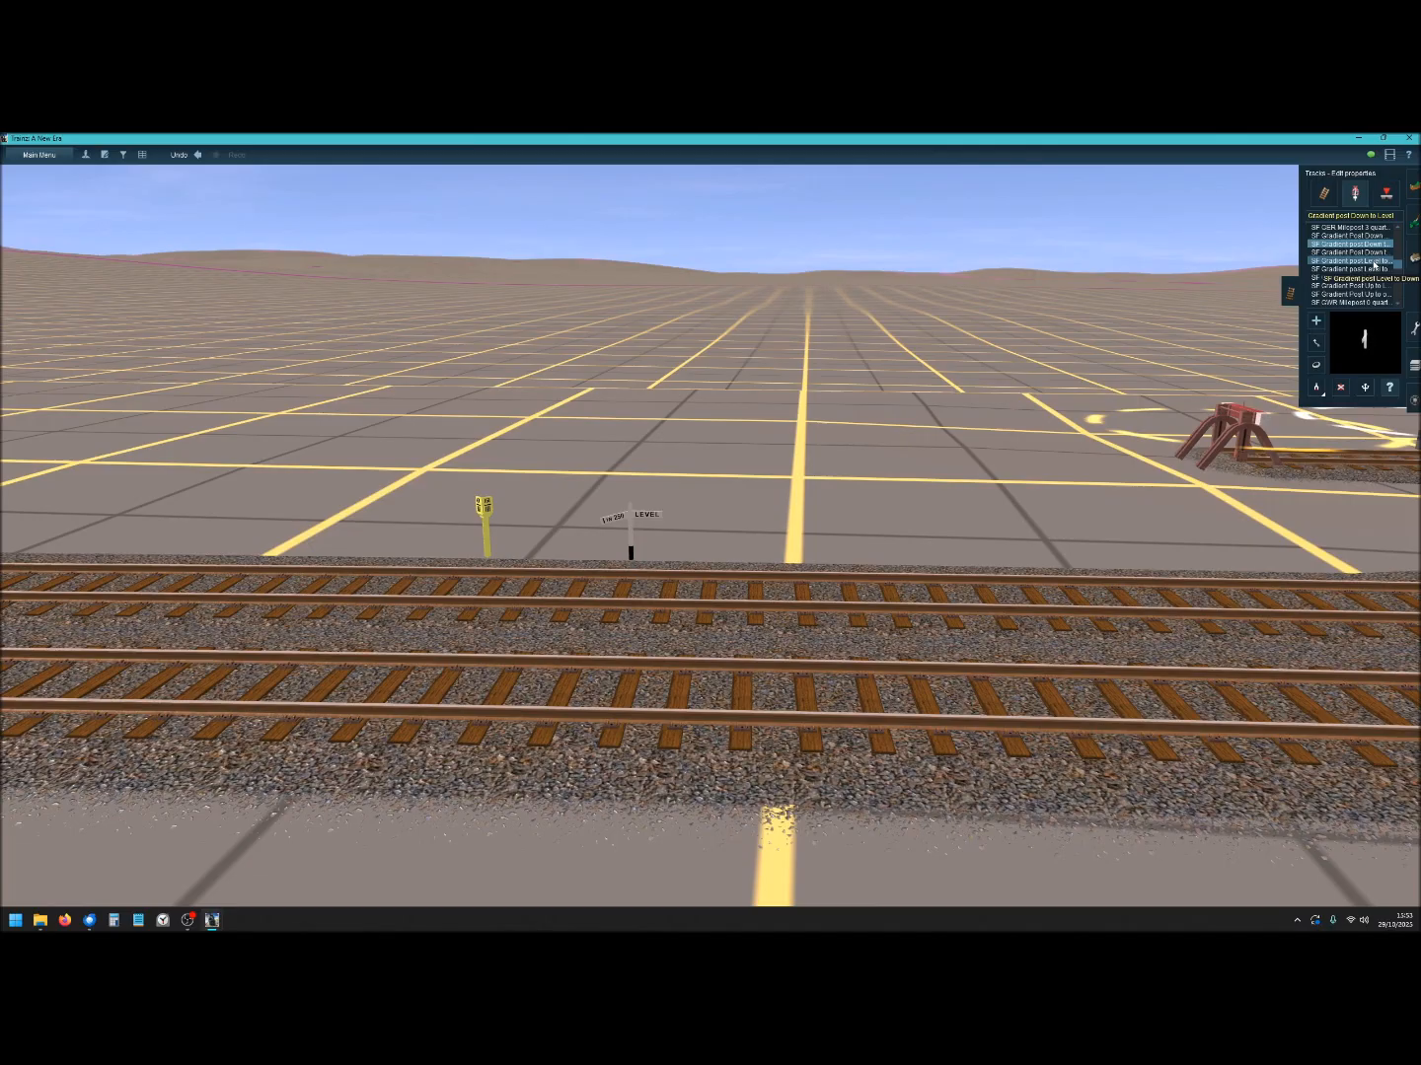
Place an SF Gradient post Level to Down beyond the first gradient post and rotate it onto the farther track's outer side.
left_click(1372, 263)
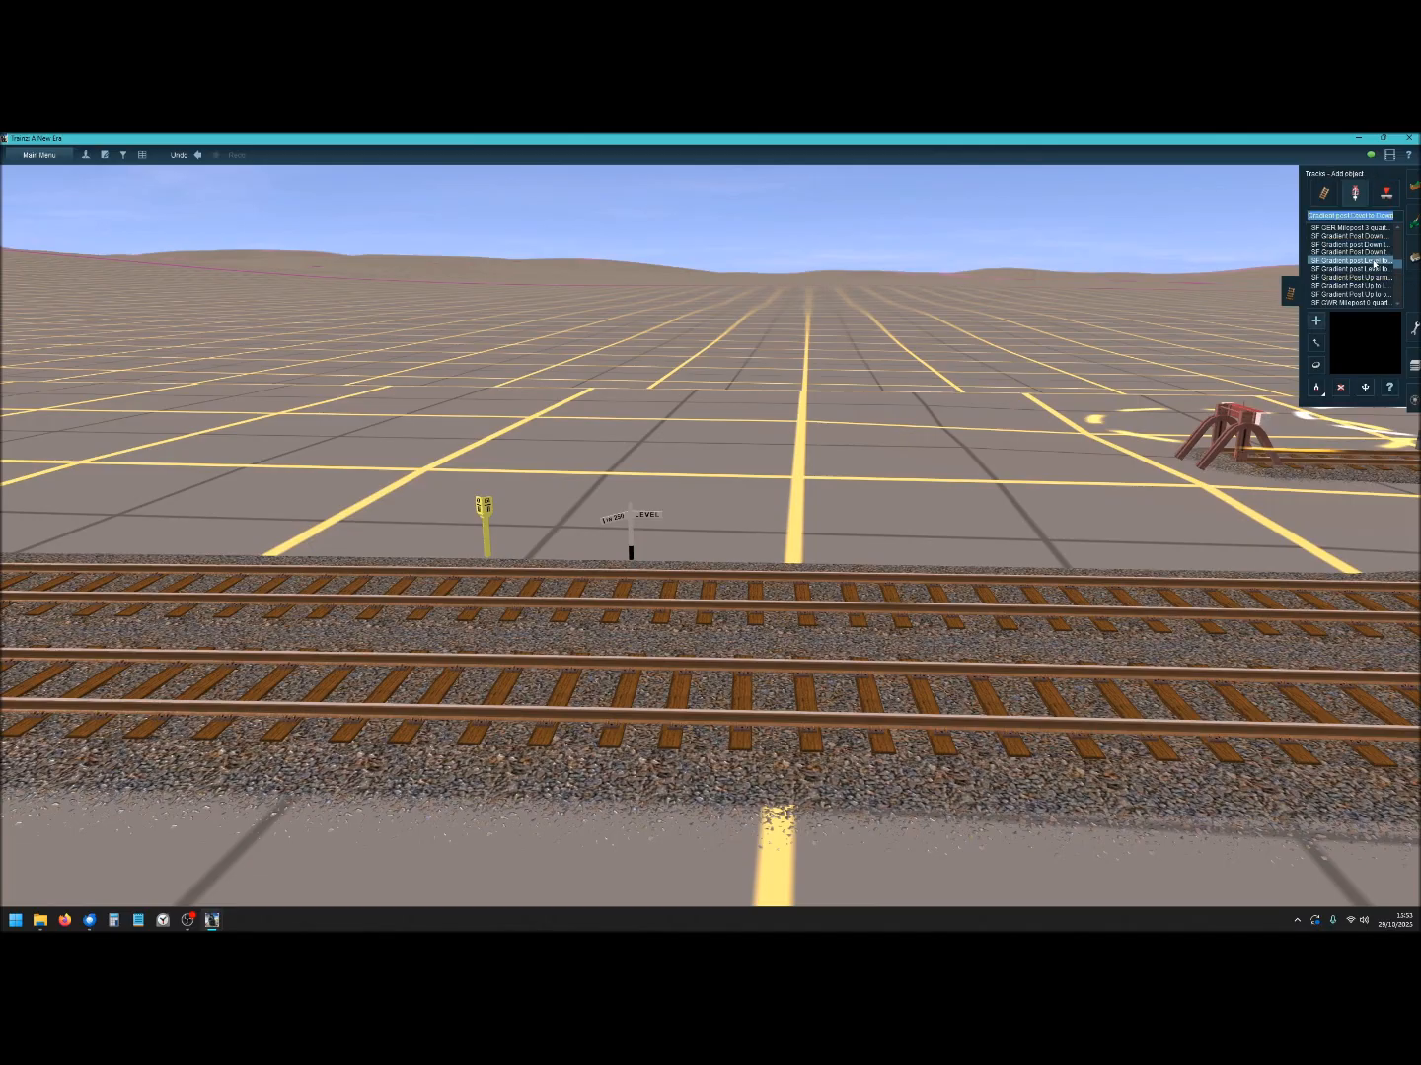
left_click(721, 592)
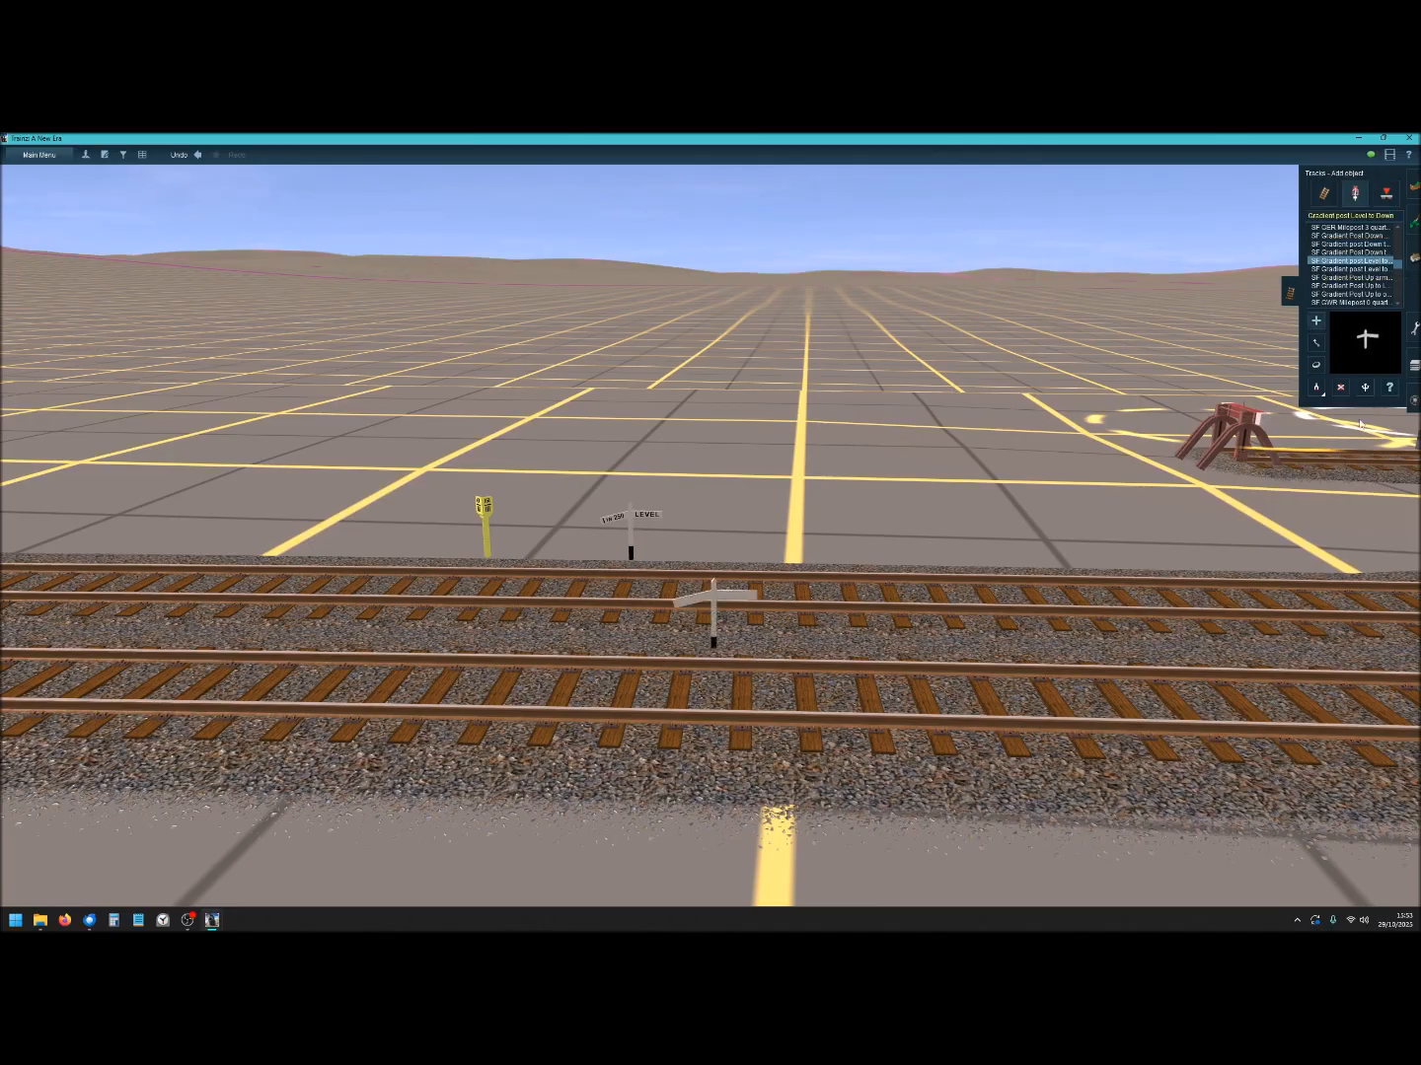
left_click(1316, 386)
left_click(714, 627)
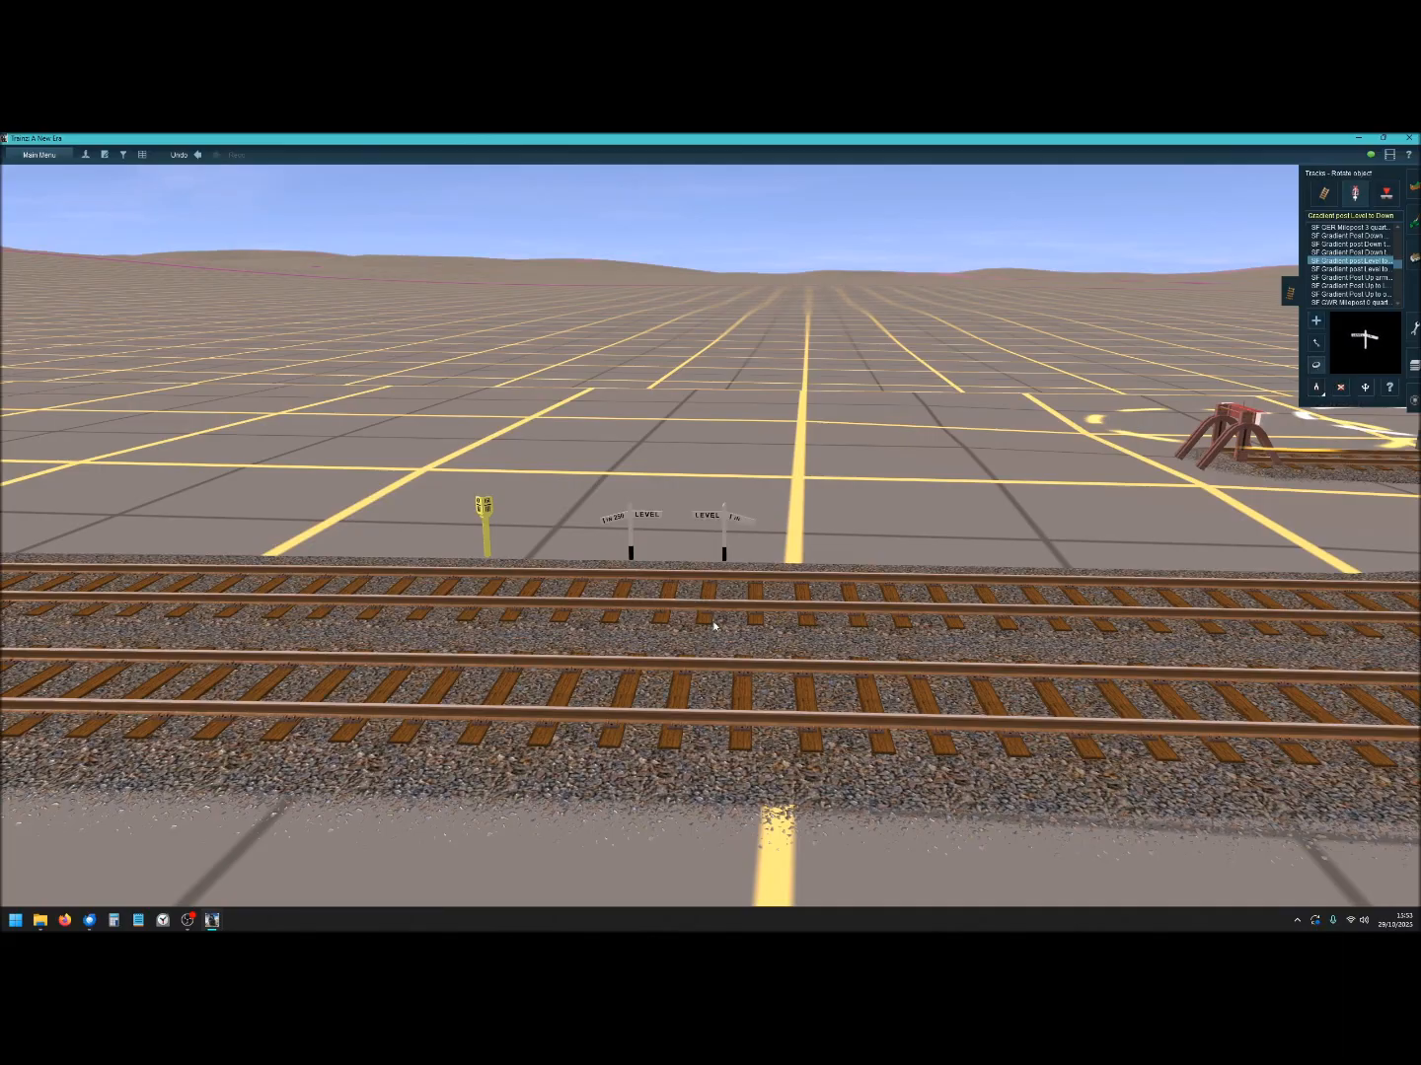
Set the object name of the Level to Down gradient post to 350.
left_click(1389, 387)
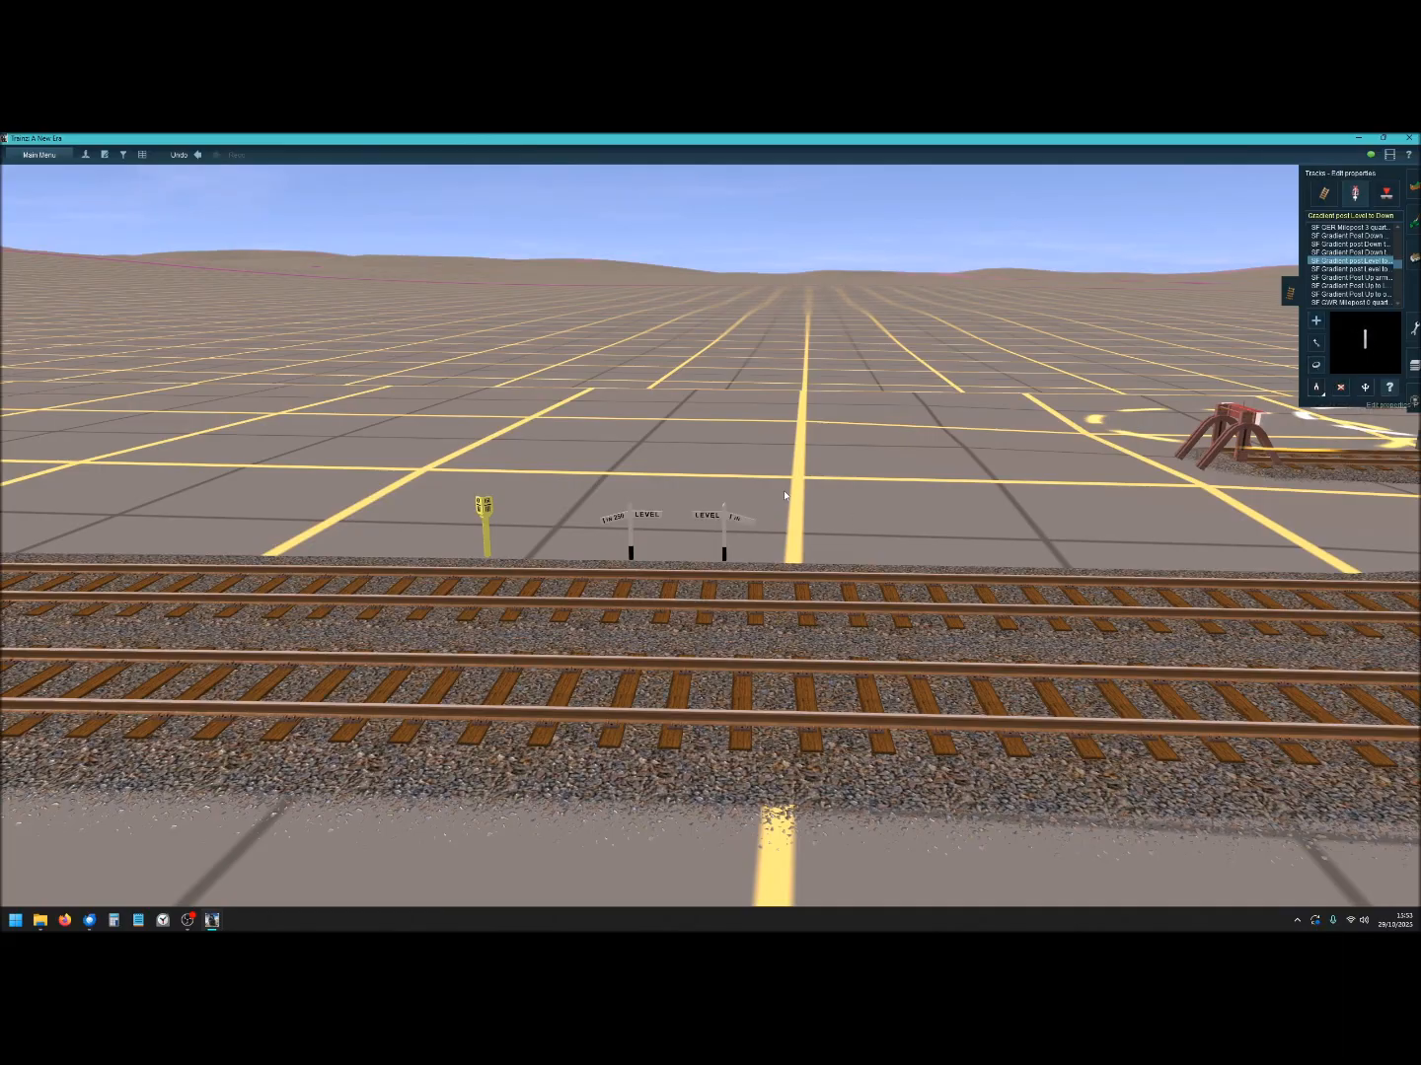
left_click(732, 521)
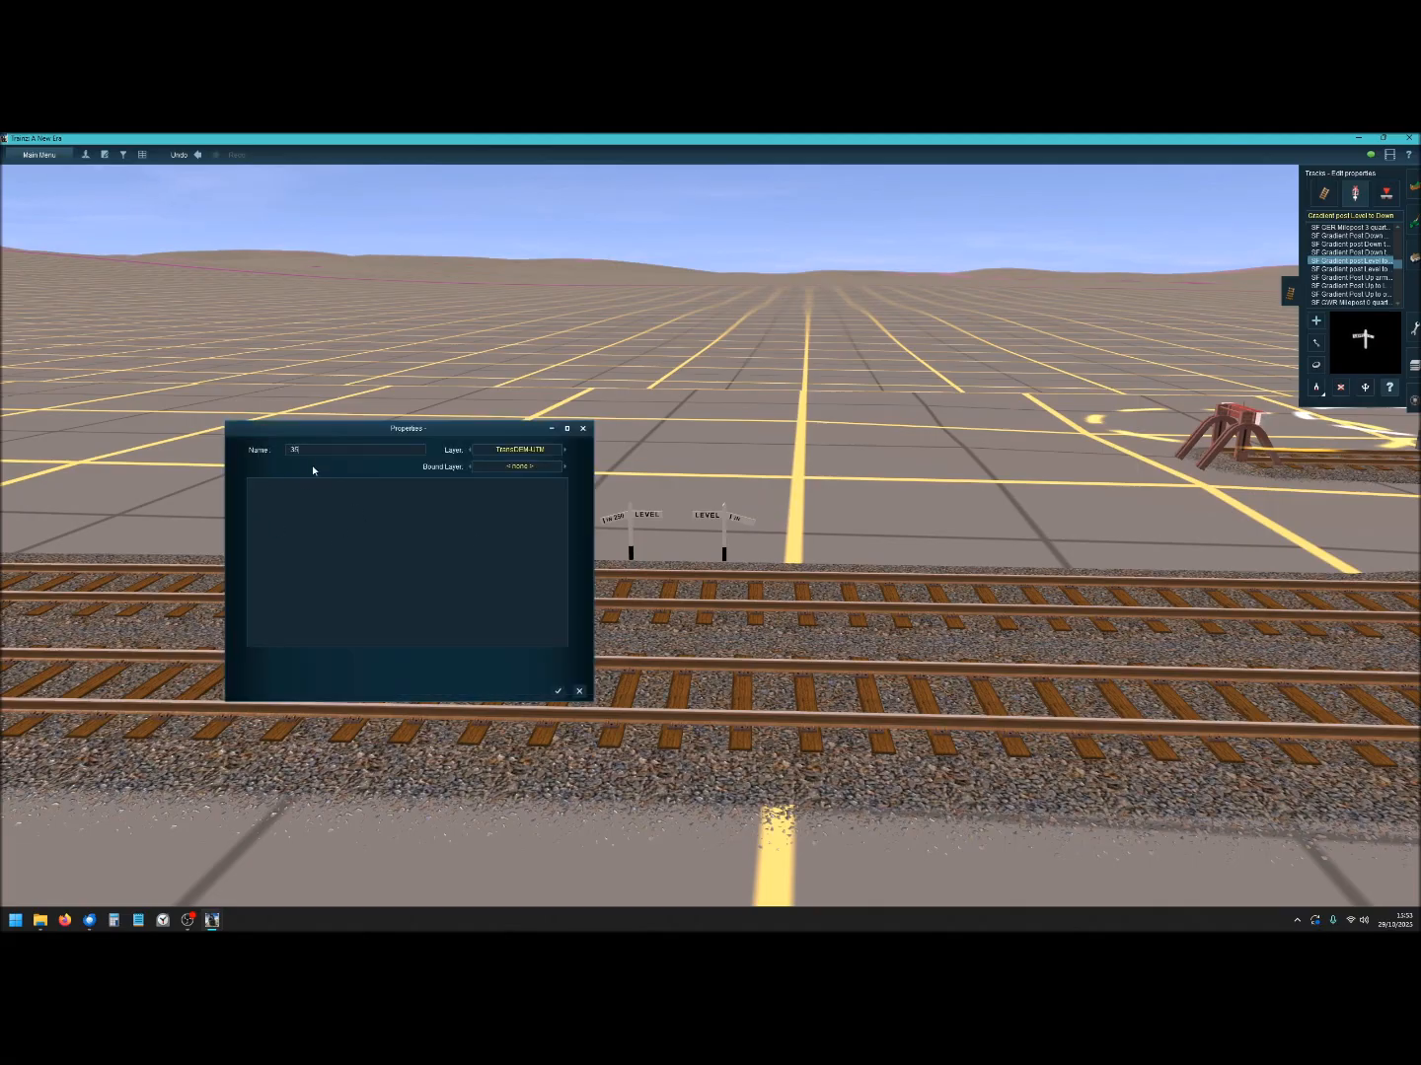
left_click(559, 691)
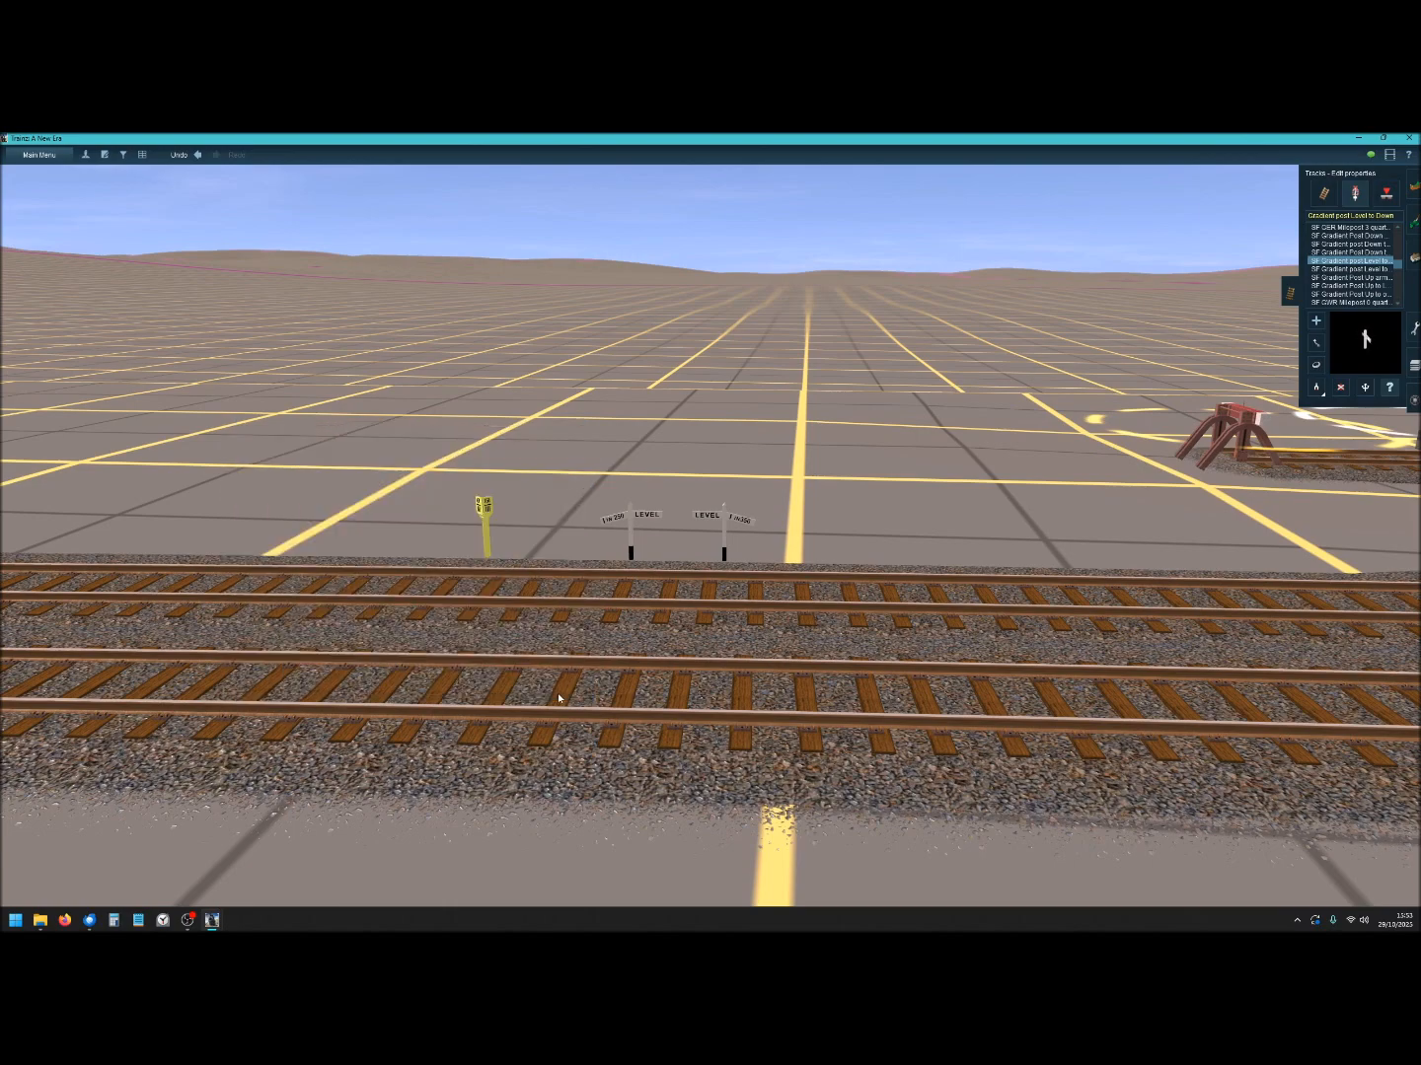
Place an SF Gradient post Level to Up beyond the Level to Down post and rotate it onto the farther track's outer side.
left_click(1349, 268)
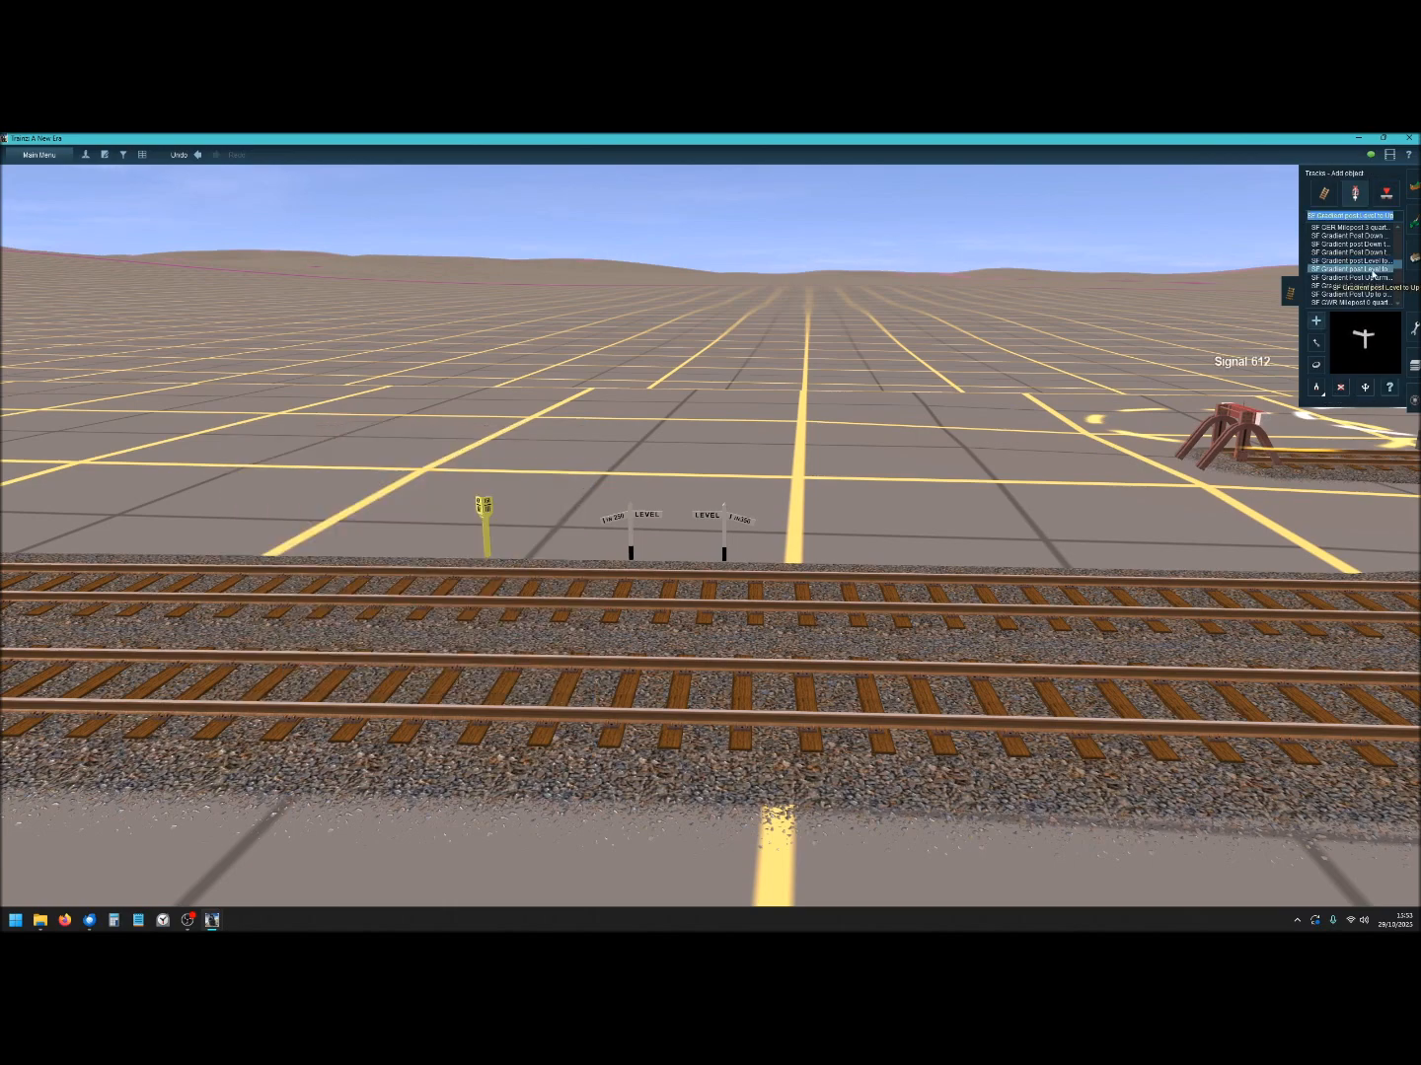
left_click(801, 592)
left_click(1315, 364)
left_click(804, 600)
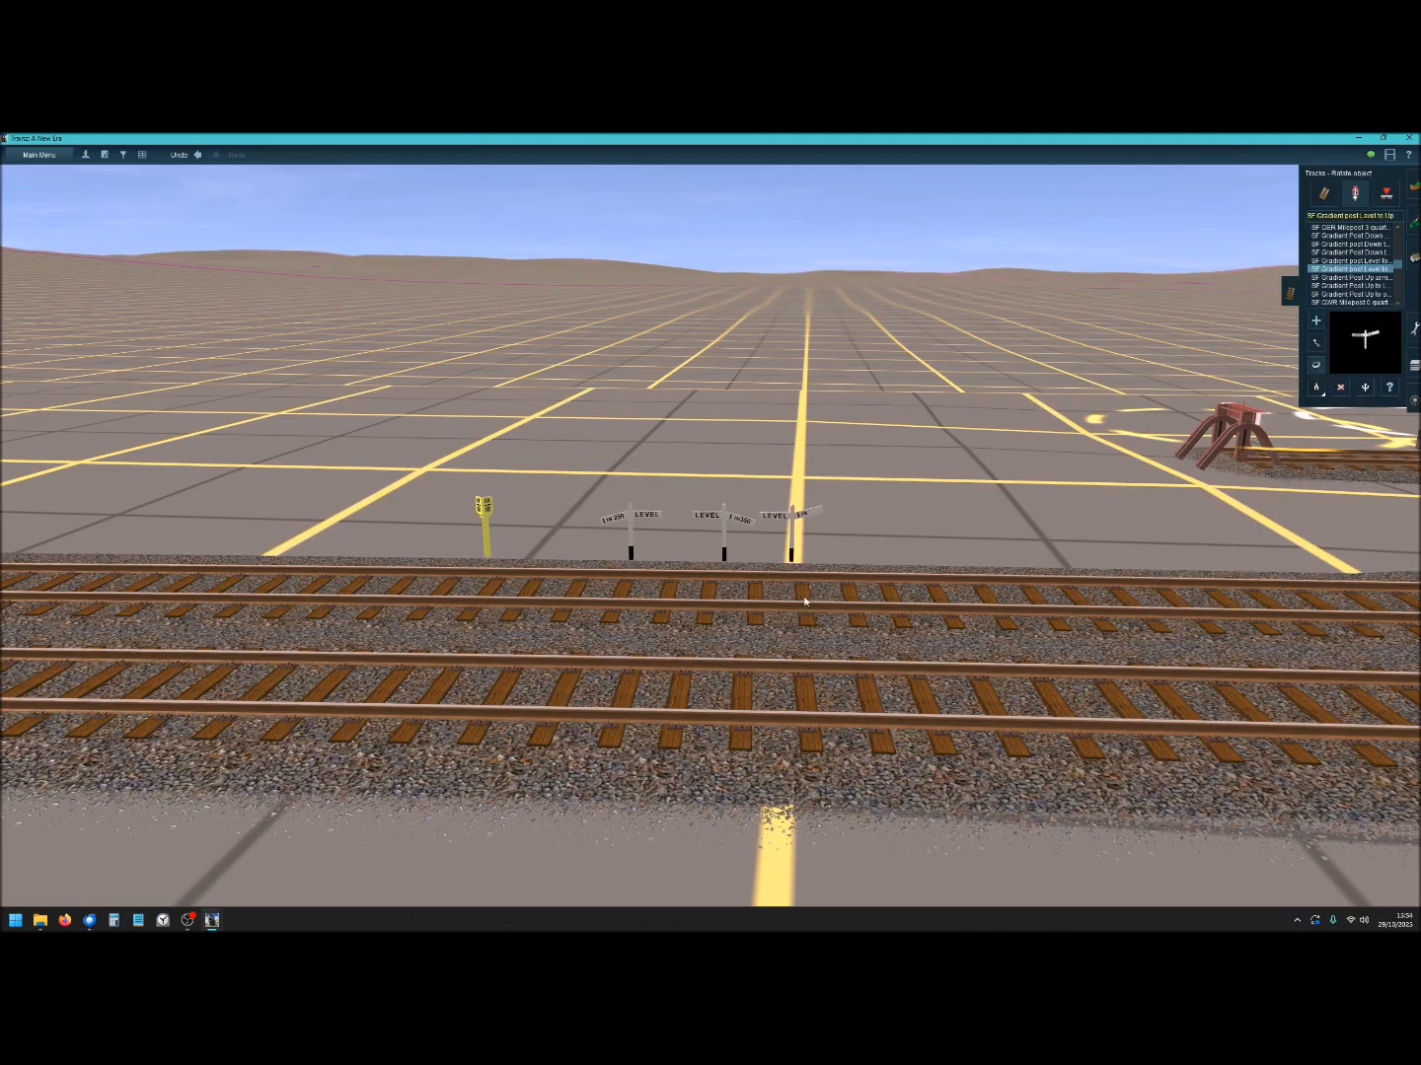
Set the object name of the Level to Up gradient post to 125.
left_click(1390, 387)
left_click(800, 518)
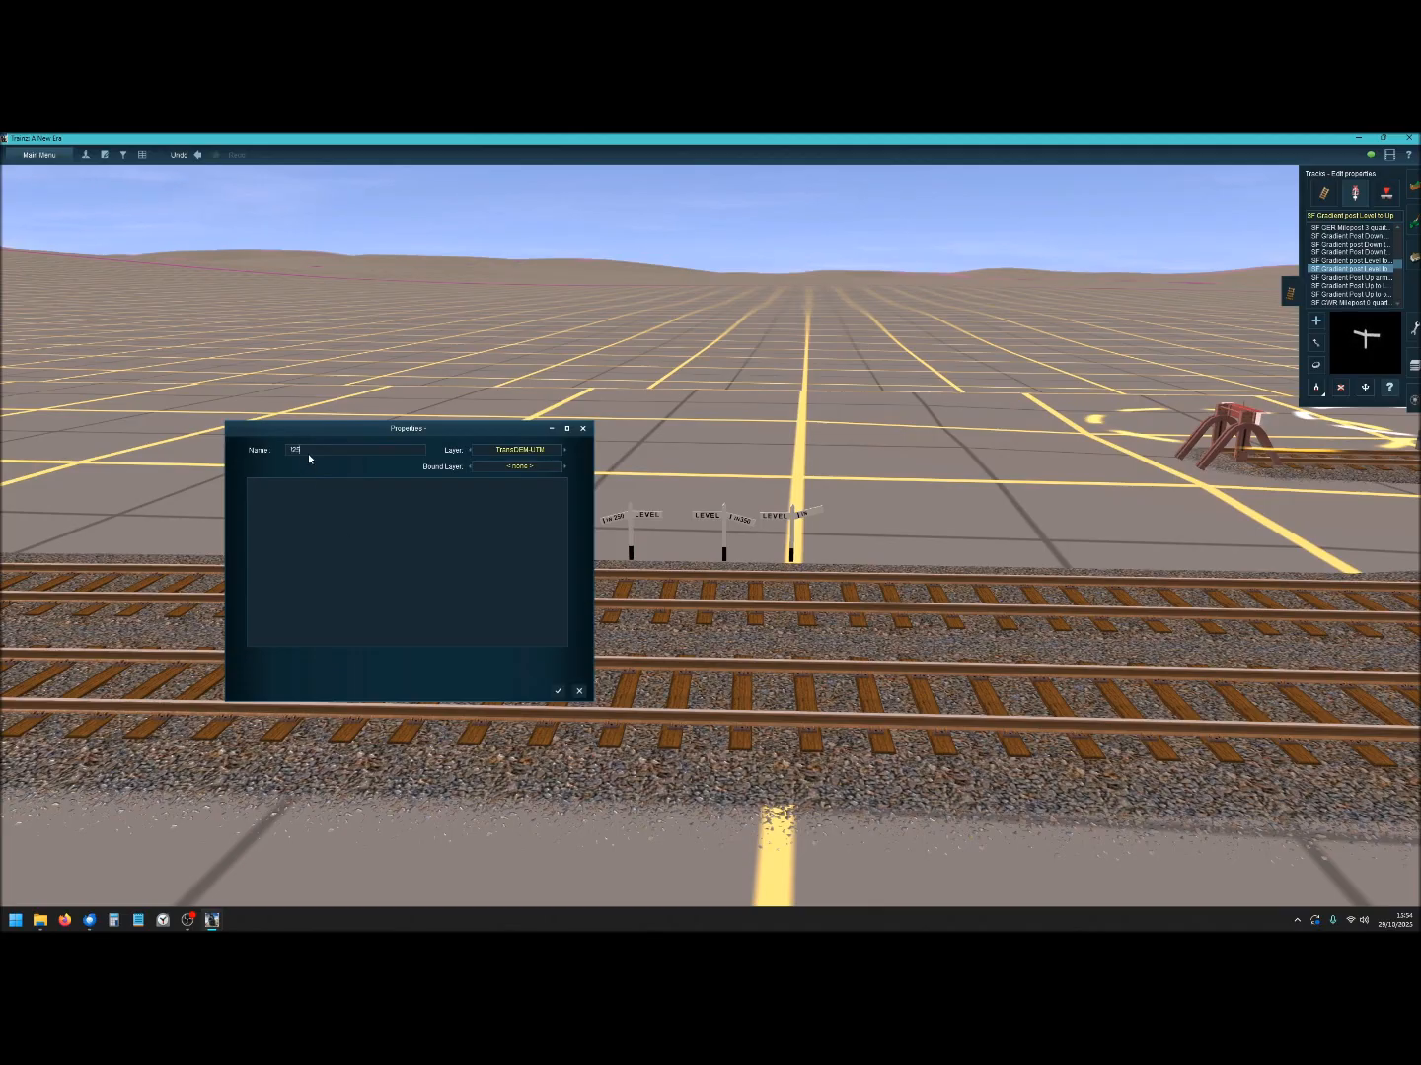
left_click_drag(309, 451, 278, 452)
key("BackSpace")
left_click(558, 691)
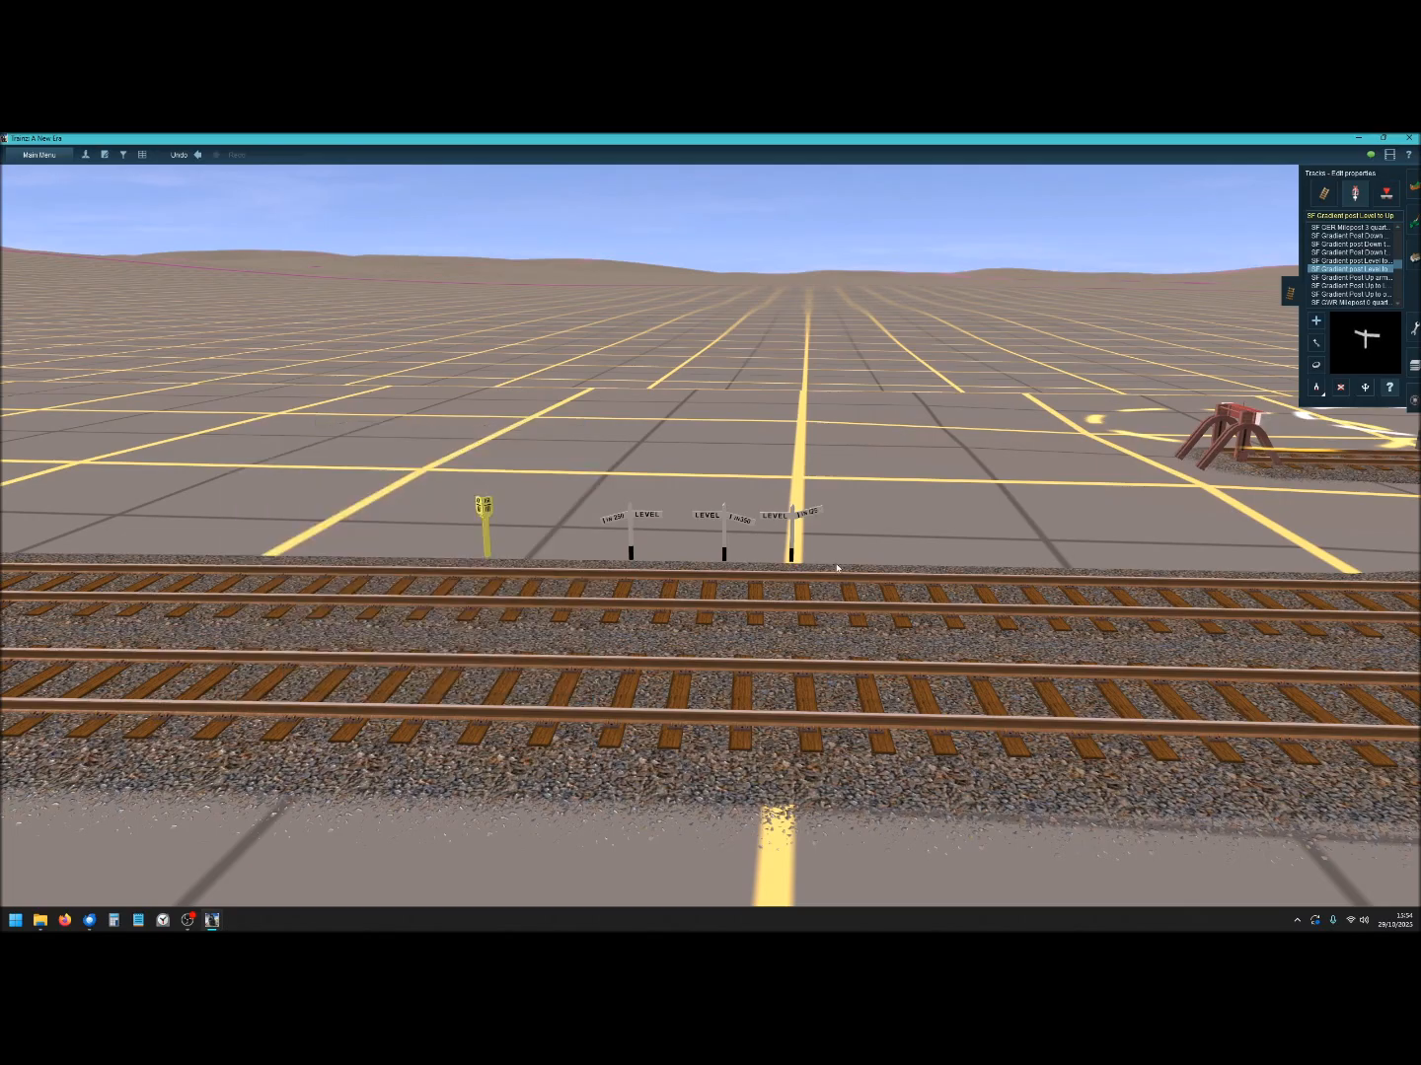
Place an SF Gradient Post Up to Level beyond the Level to Up post and rotate it onto the farther track's outer side.
left_click(1351, 285)
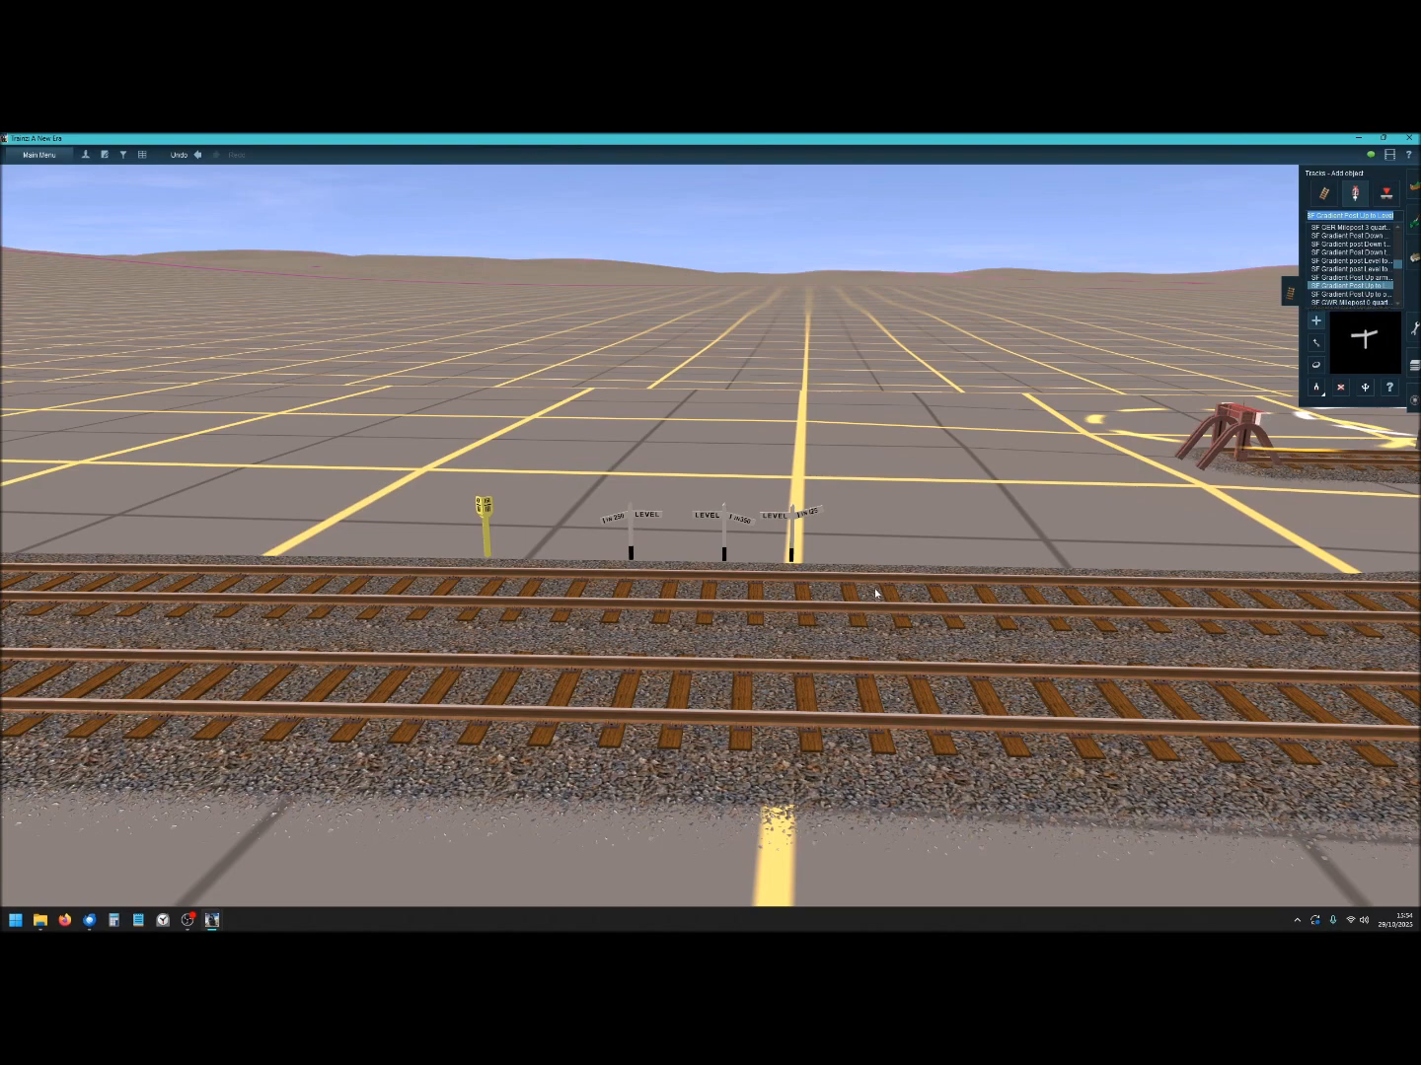
left_click(875, 593)
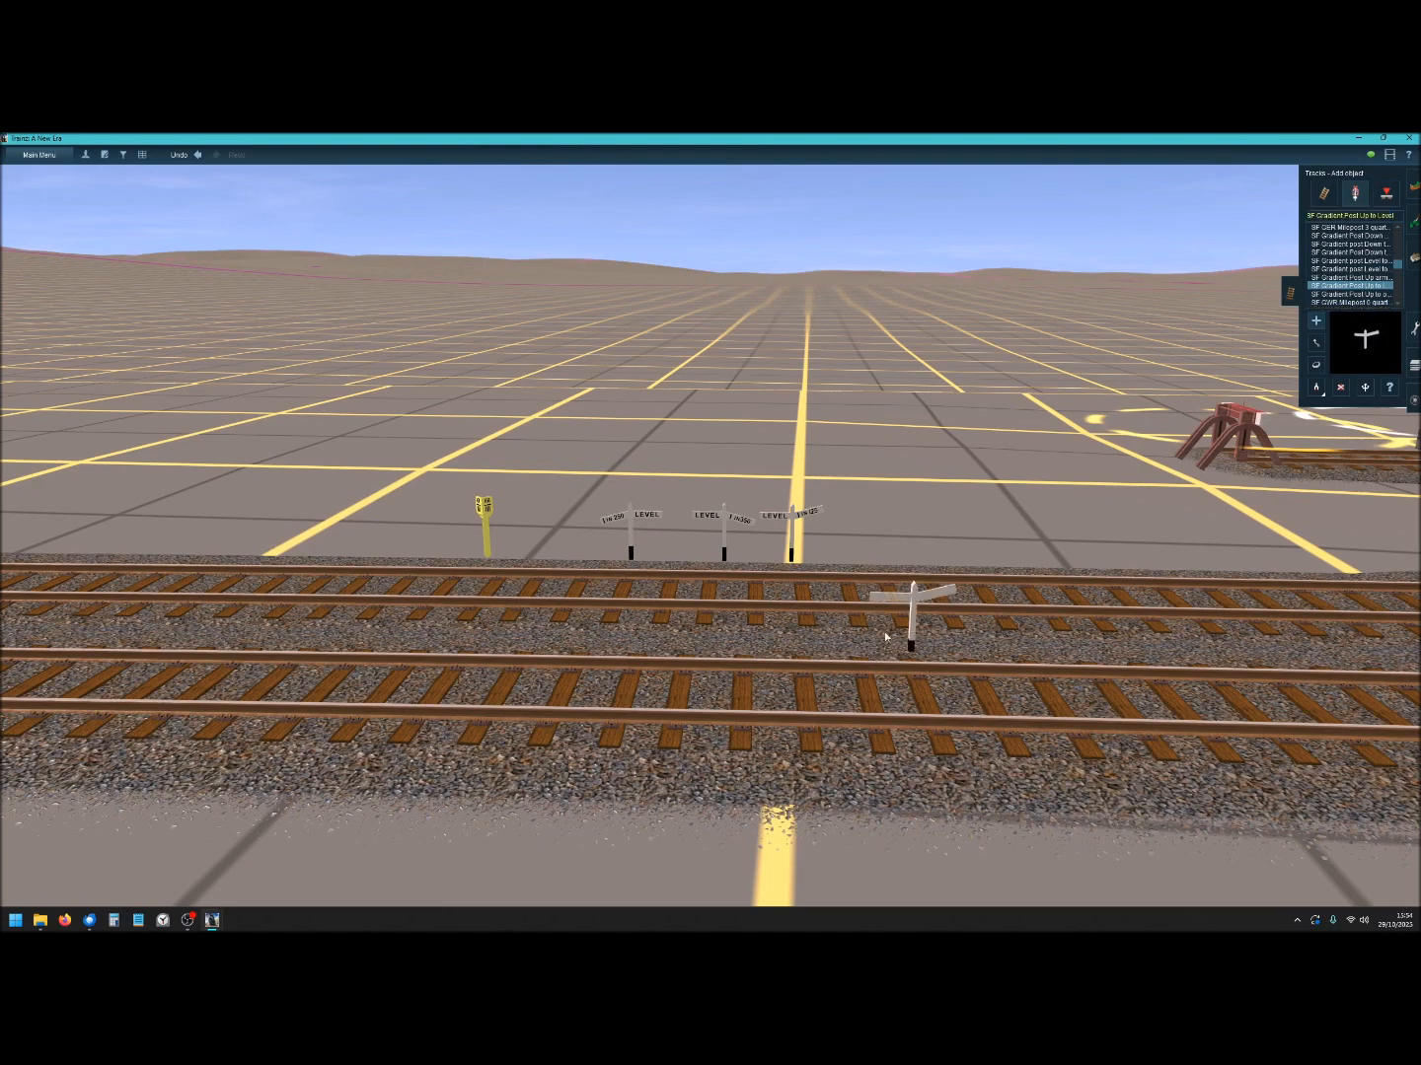
left_click(1315, 365)
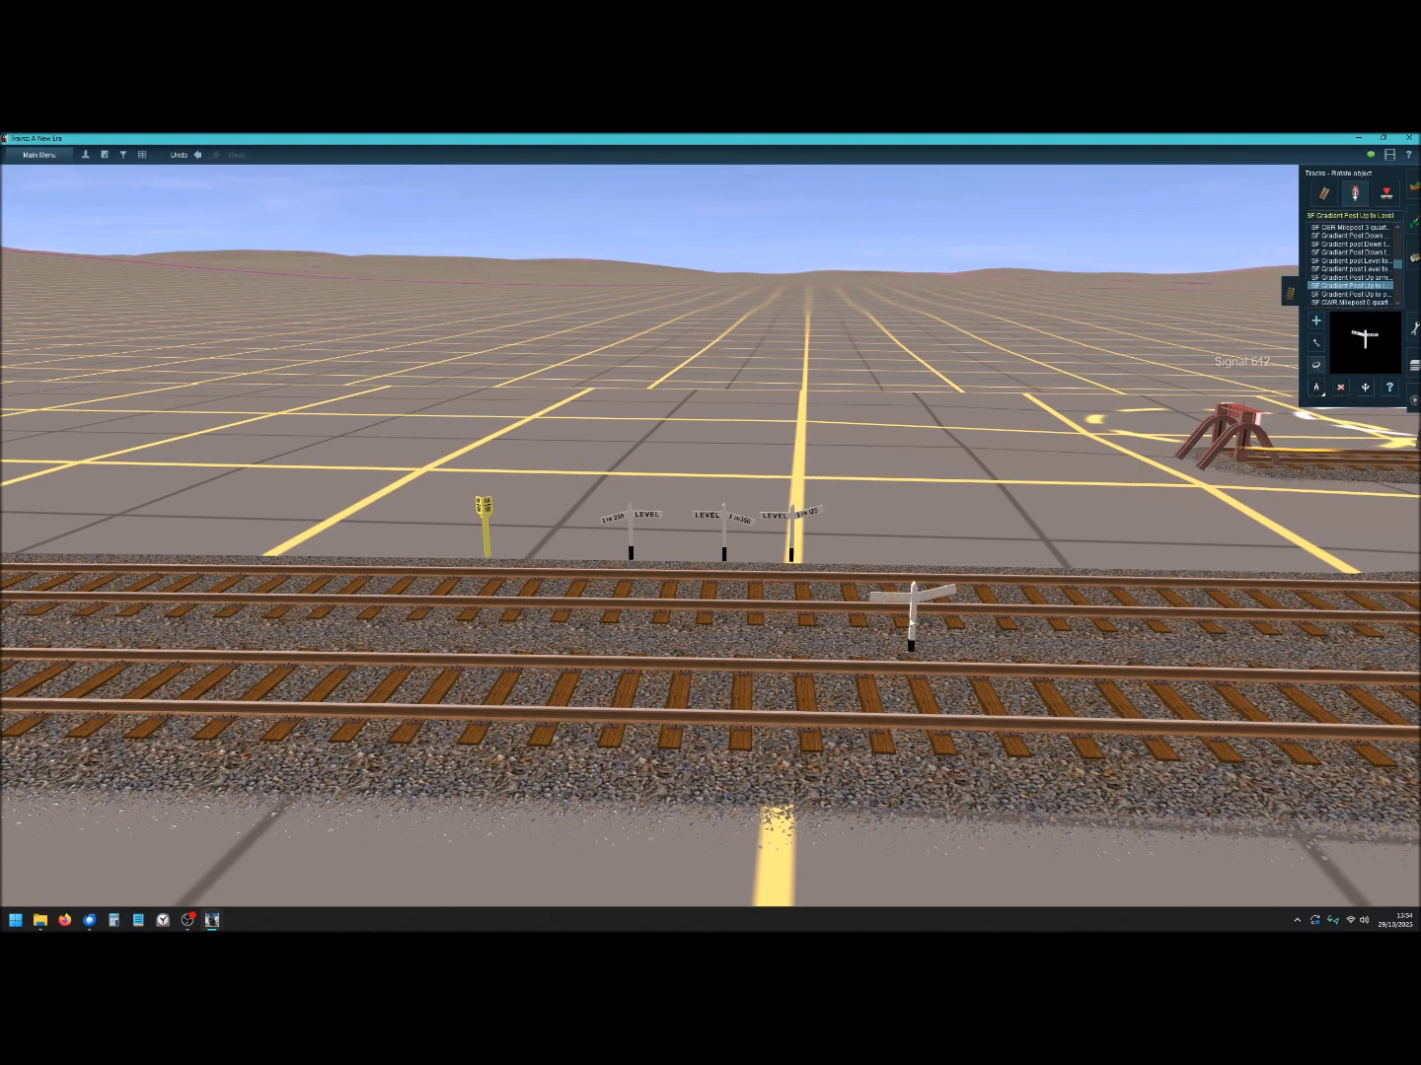
left_click(914, 621)
Set the object name of the Up to Level gradient post to 175, accepting the duplicate name.
left_click(1389, 388)
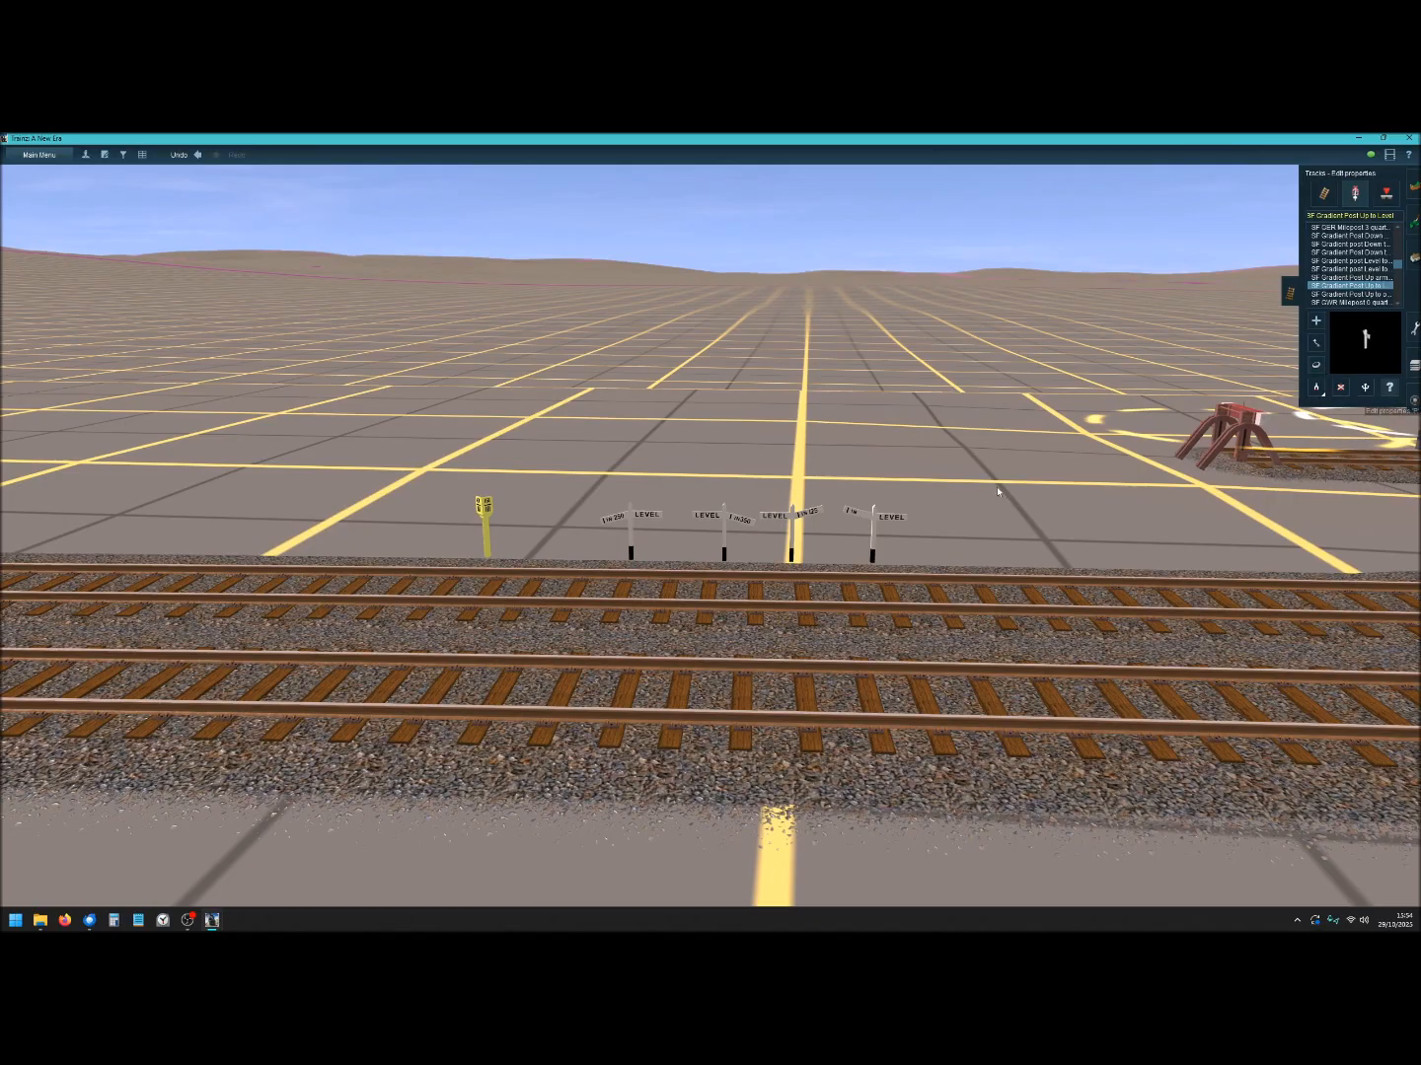
left_click(873, 520)
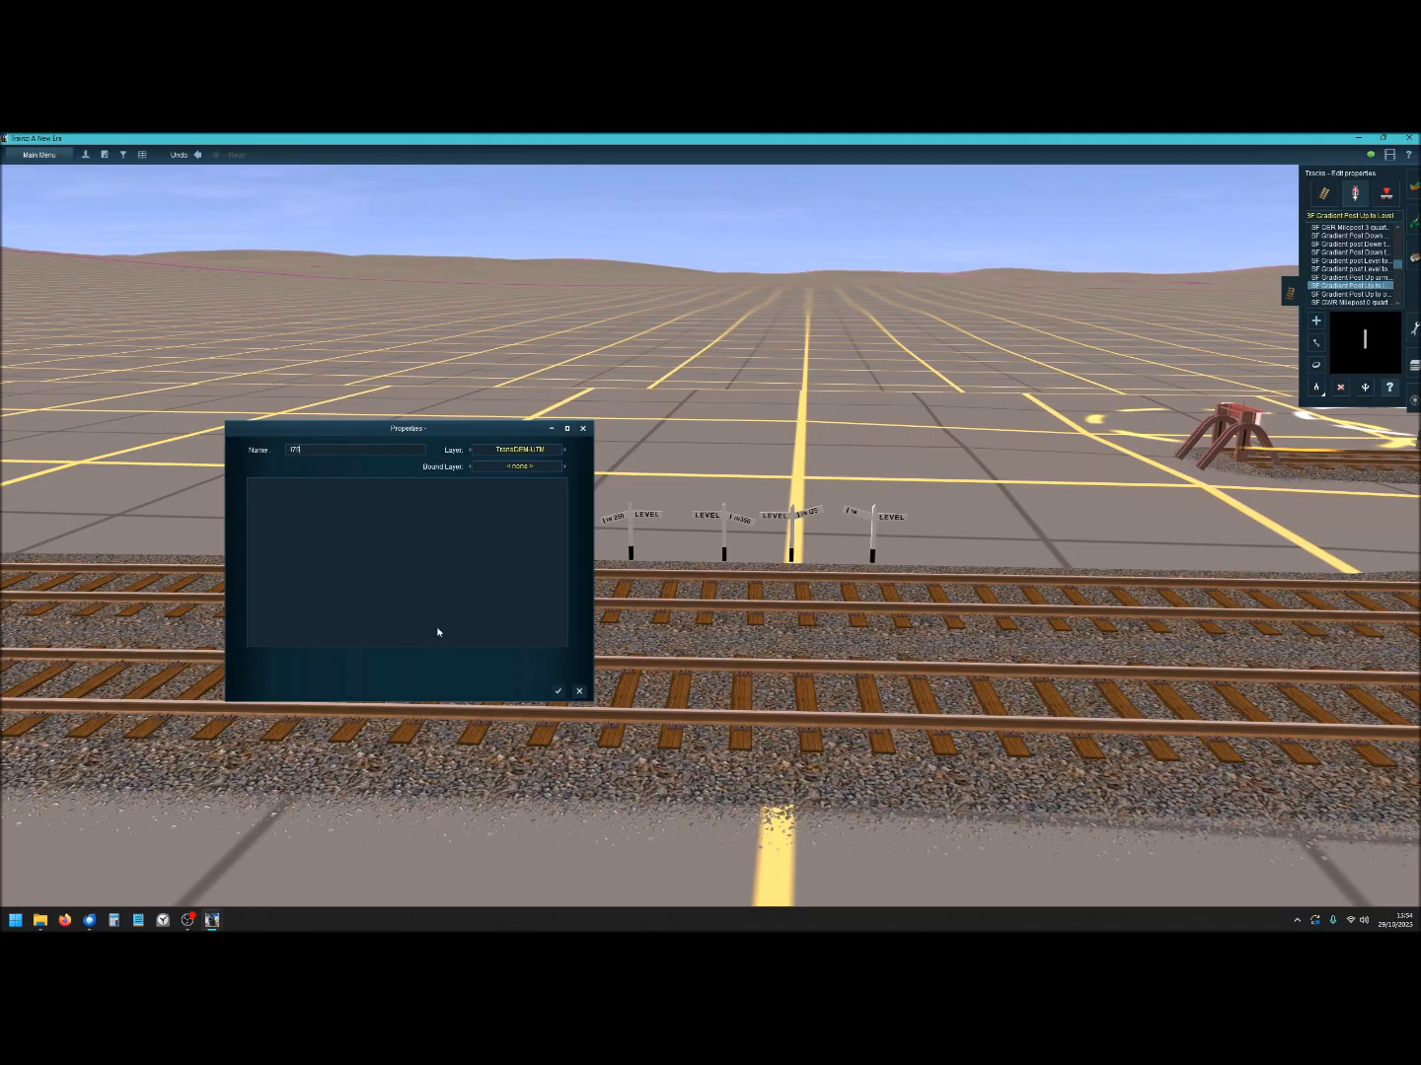
left_click(557, 692)
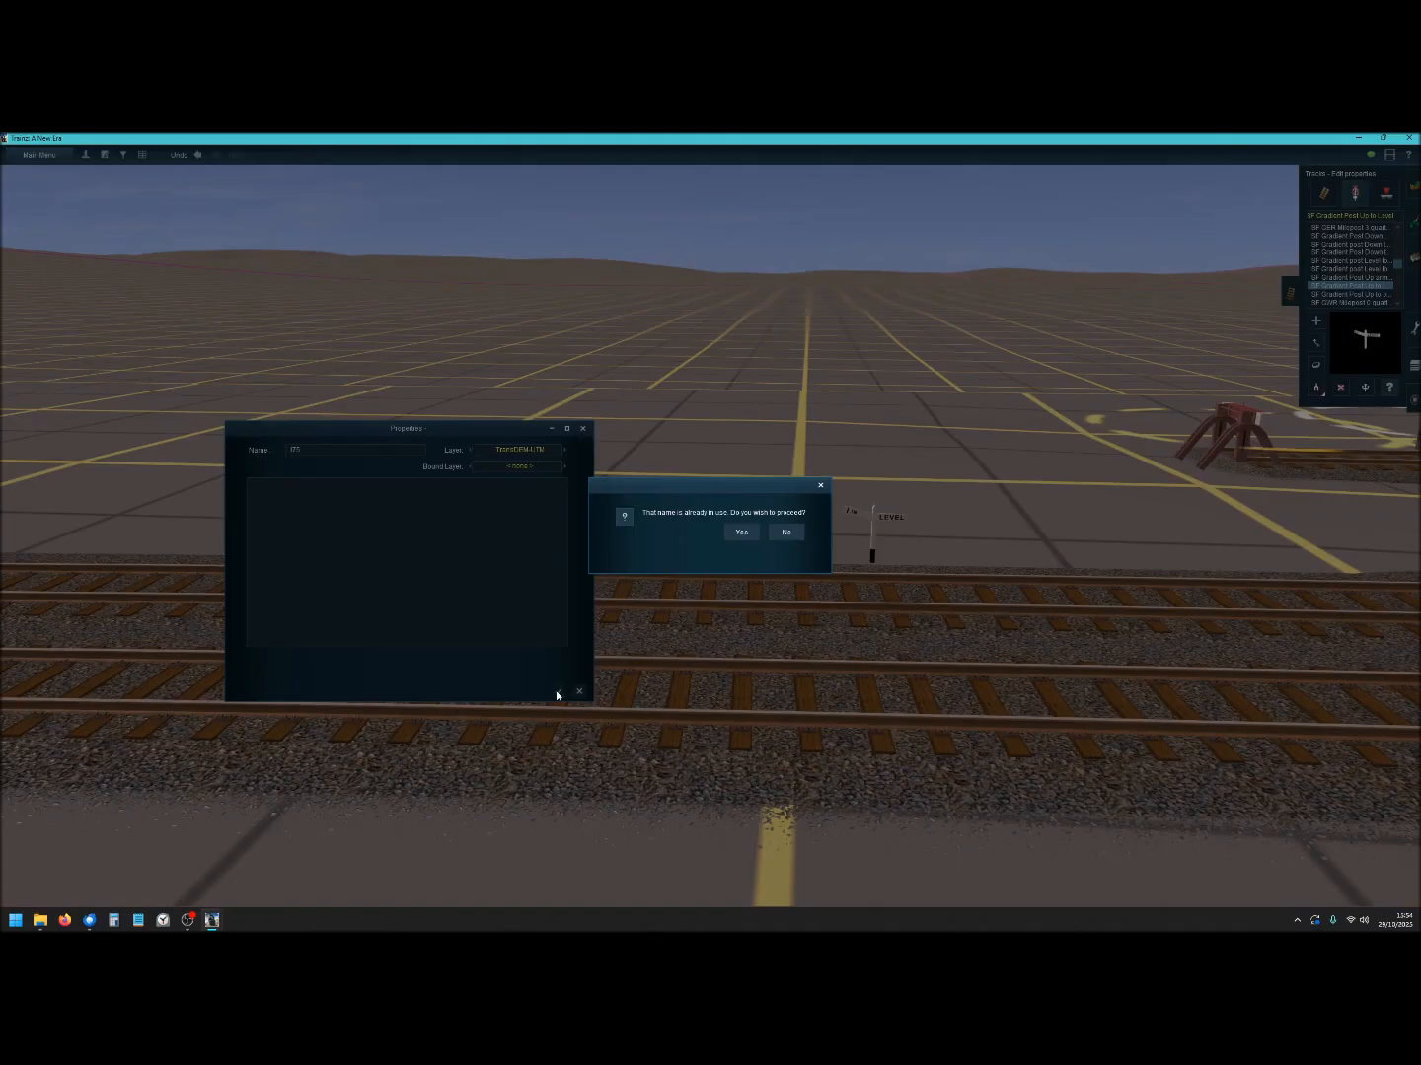
left_click(743, 536)
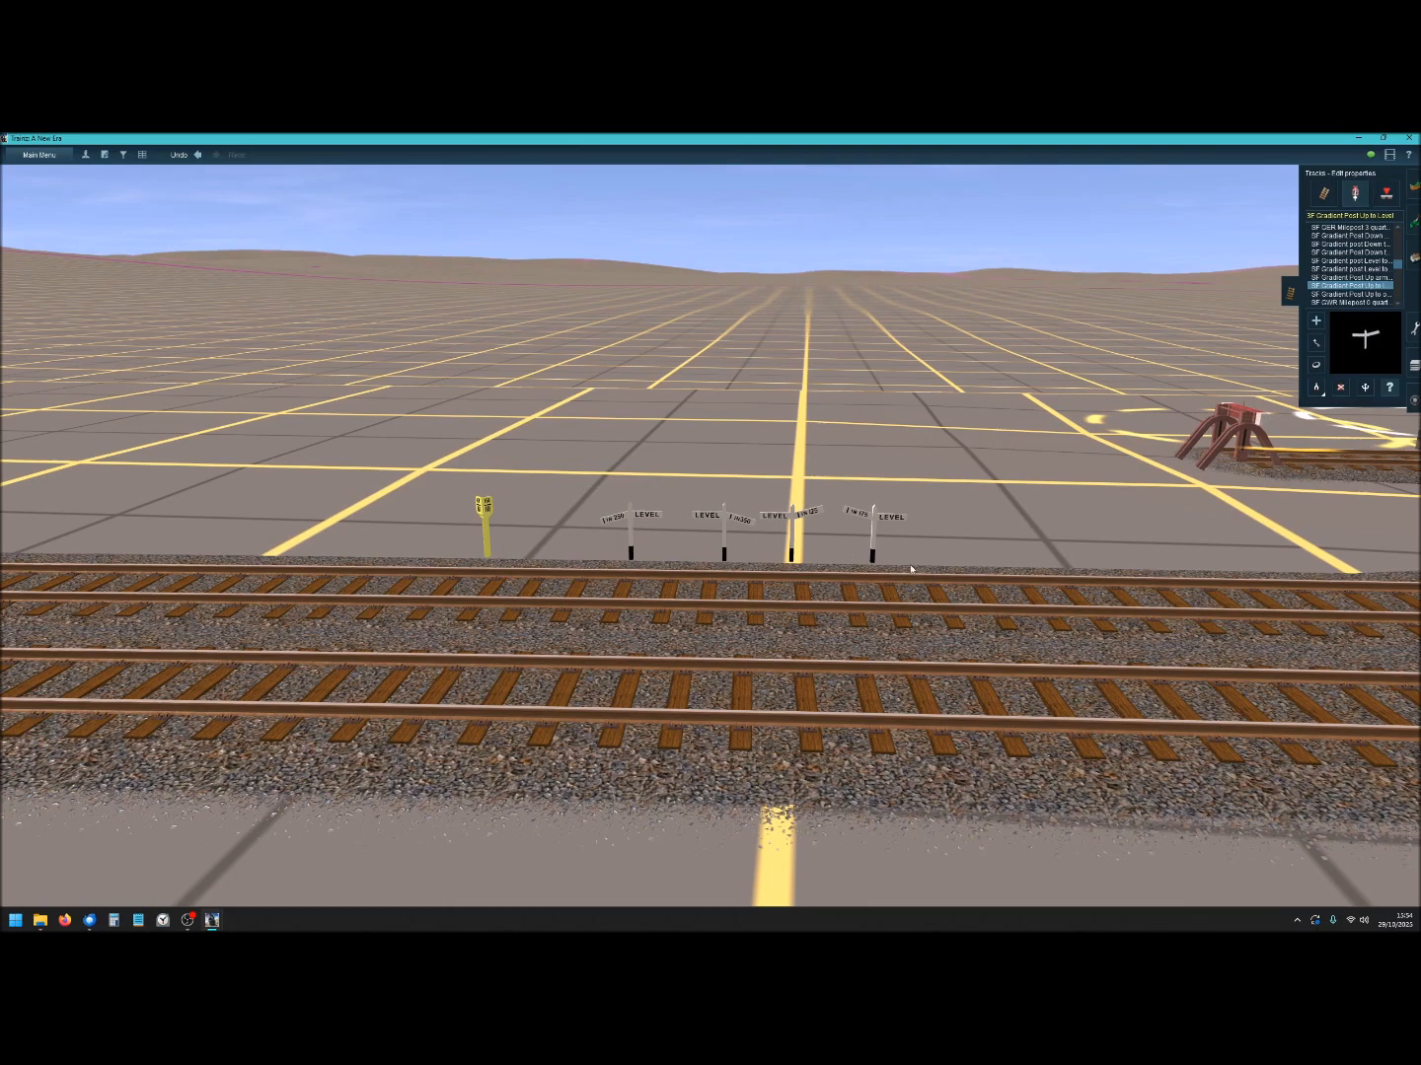
Place an SF Gradient Post Down to other beyond the Up to Level post and rotate it onto the farther track's outer side.
scroll(756, 622, "down", 5)
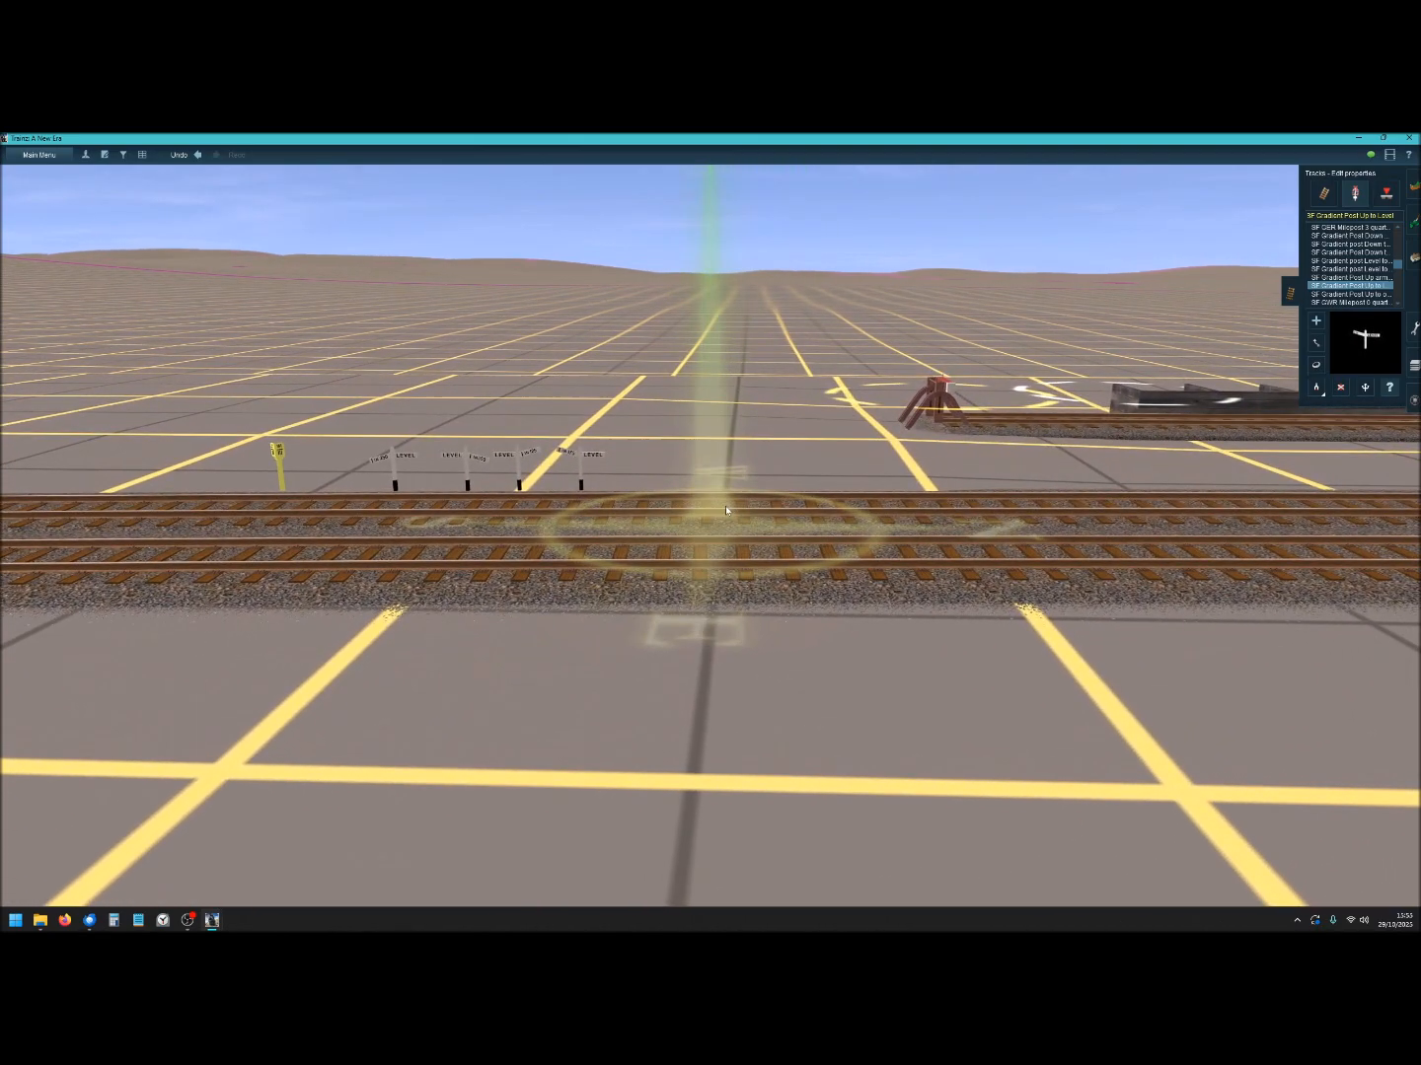
scroll(714, 506, "up", 4)
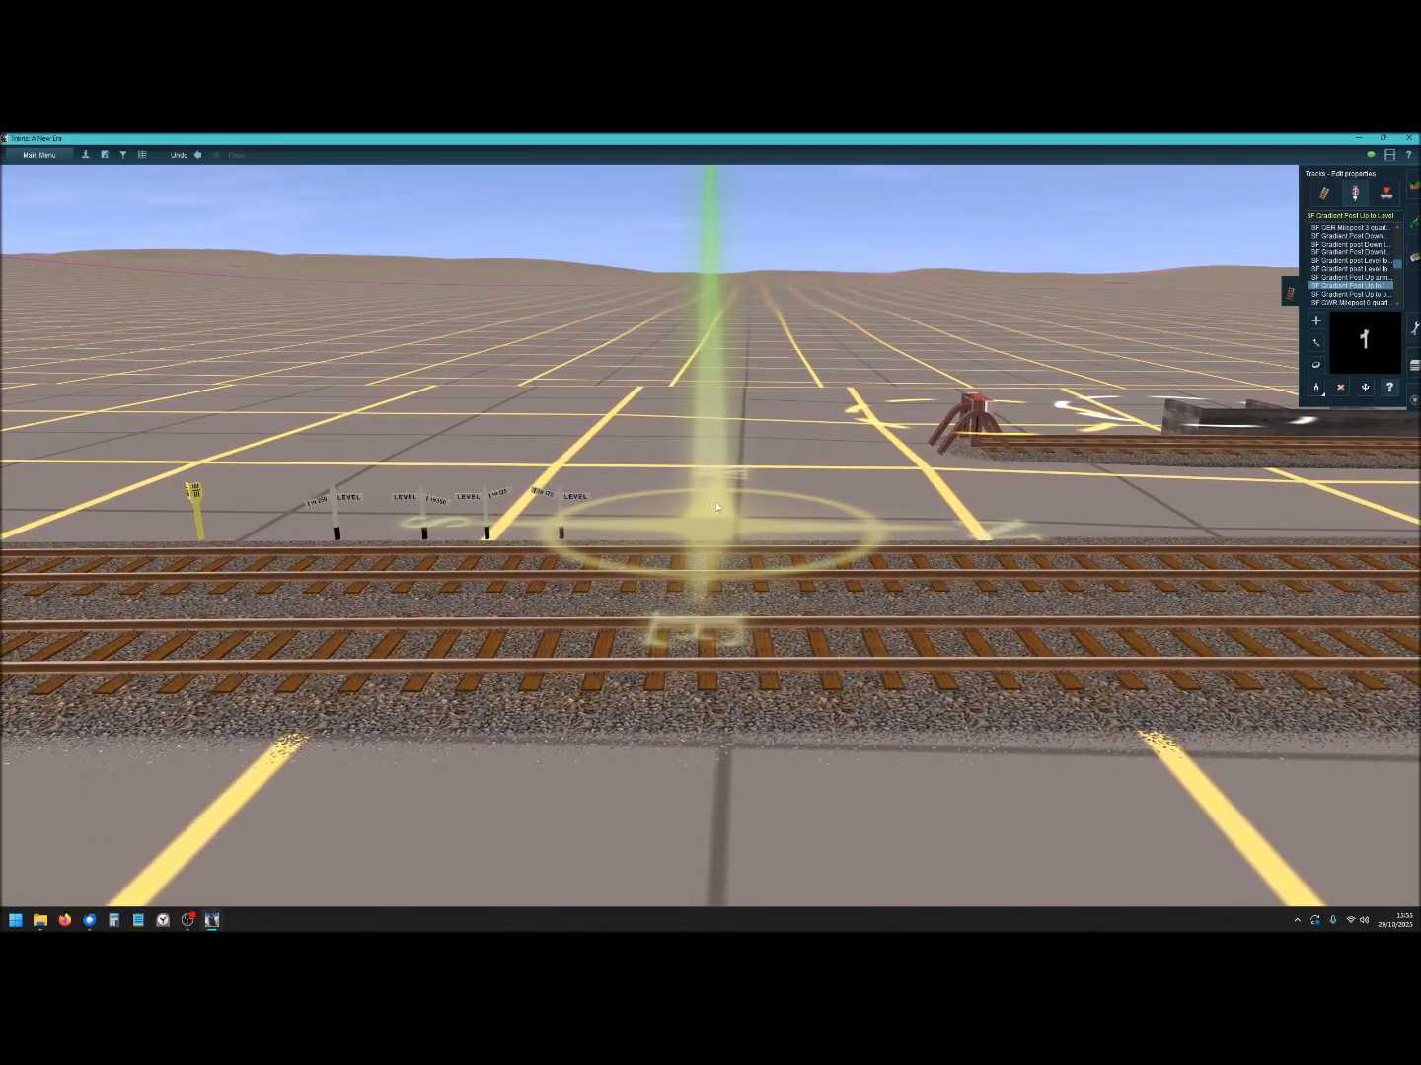
scroll(718, 507, "up", 3)
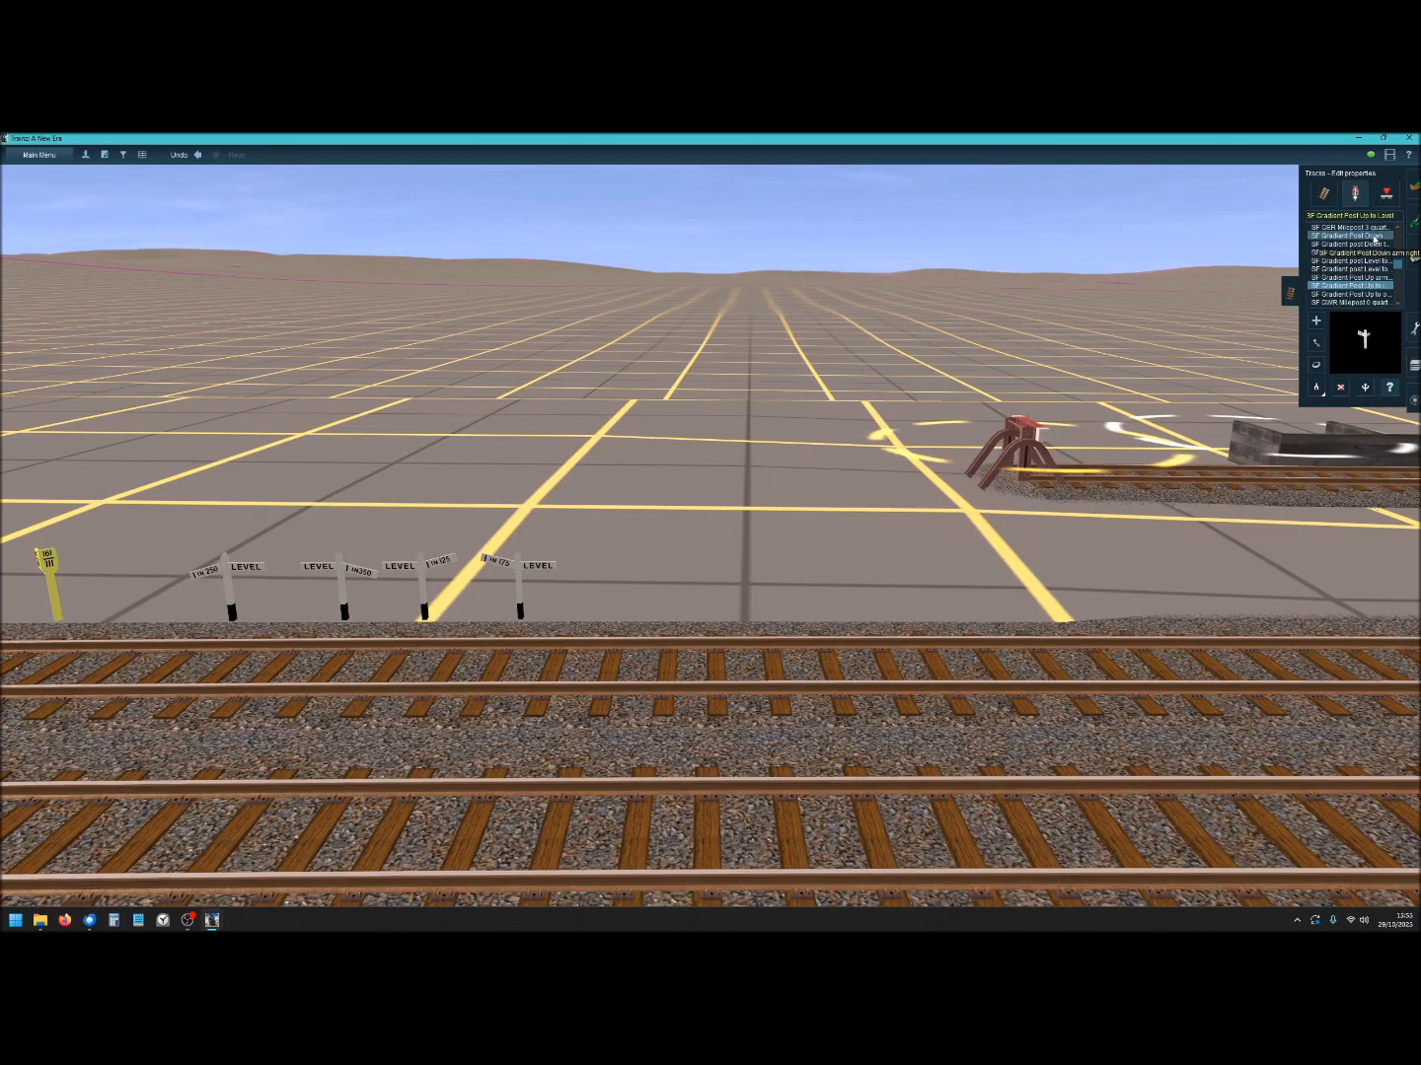
left_click(1371, 243)
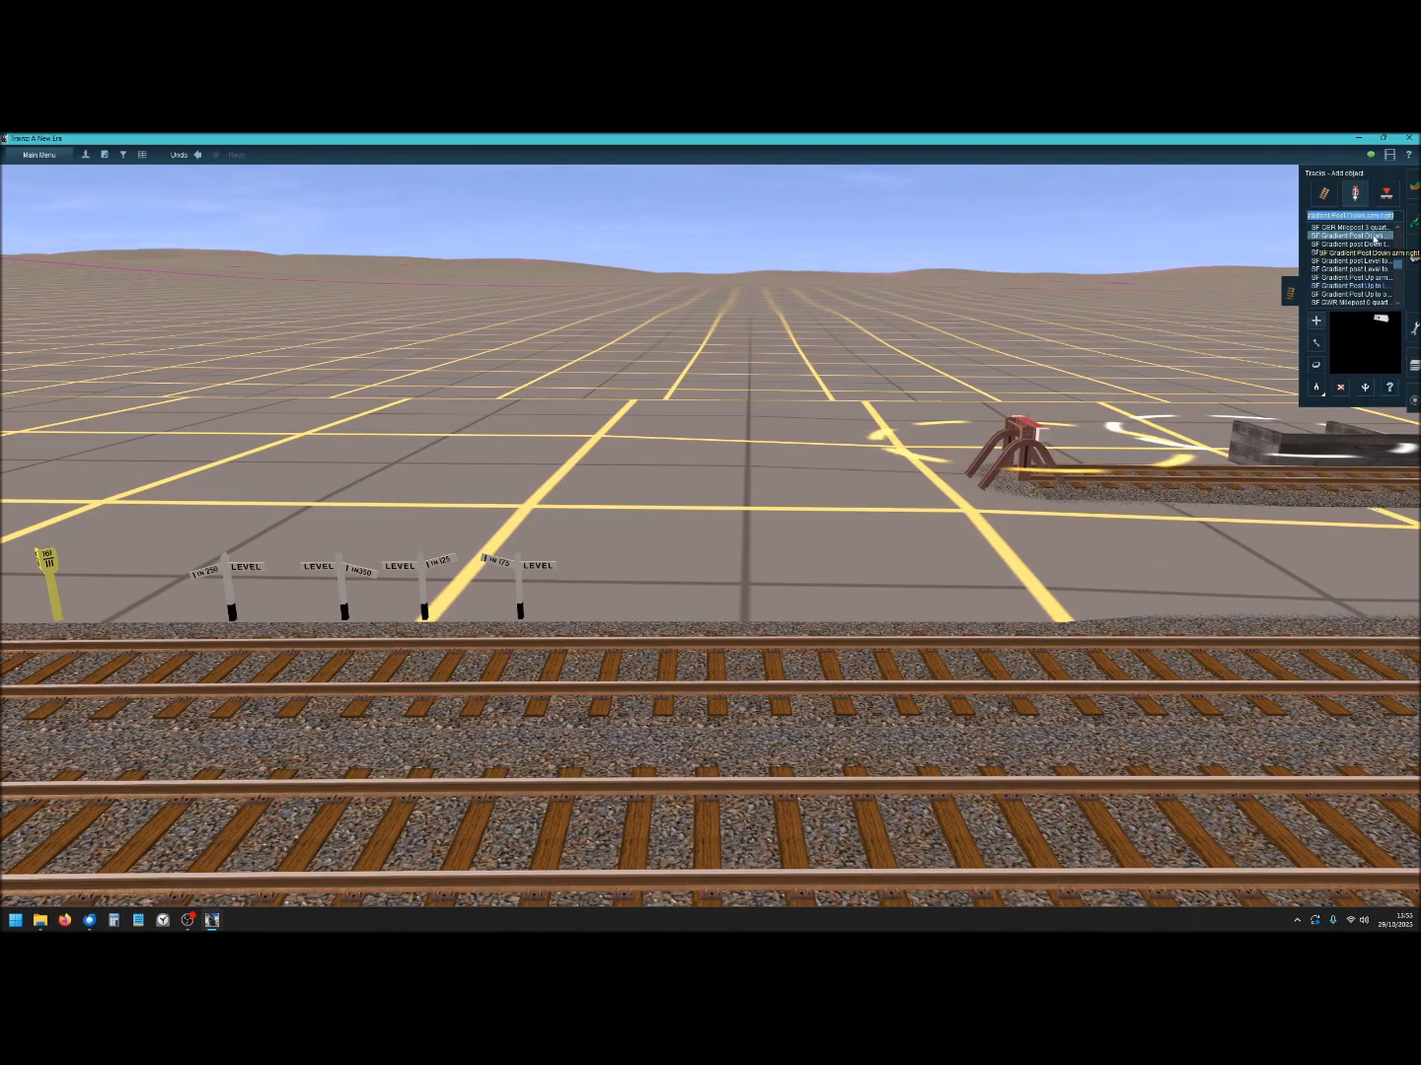
left_click(1366, 253)
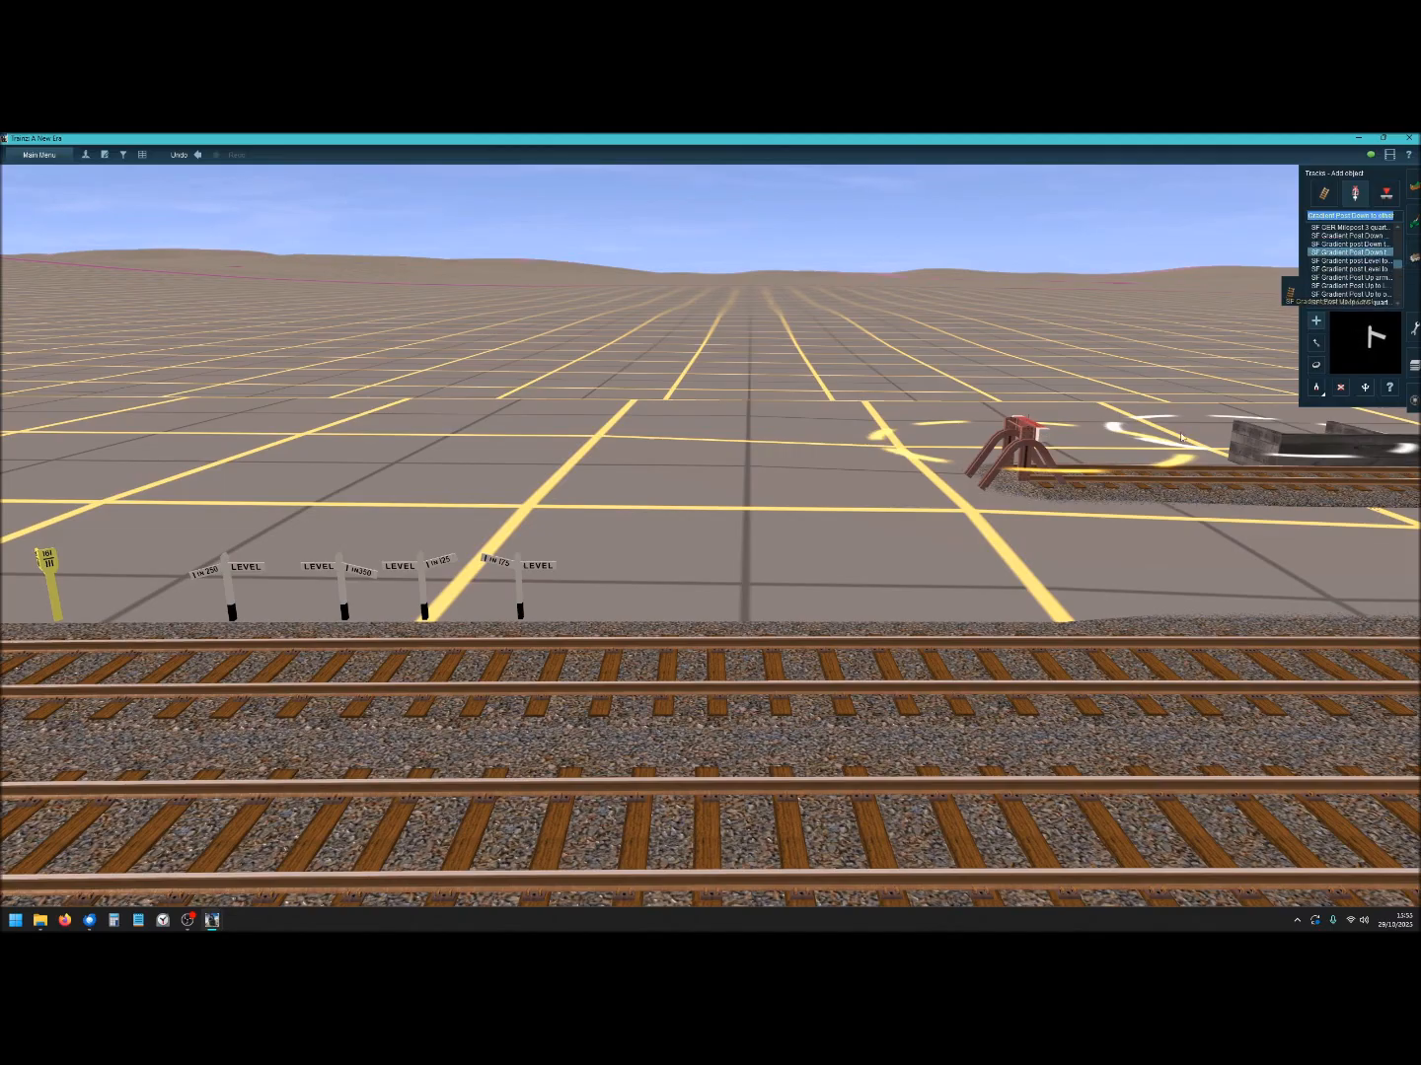
left_click(631, 666)
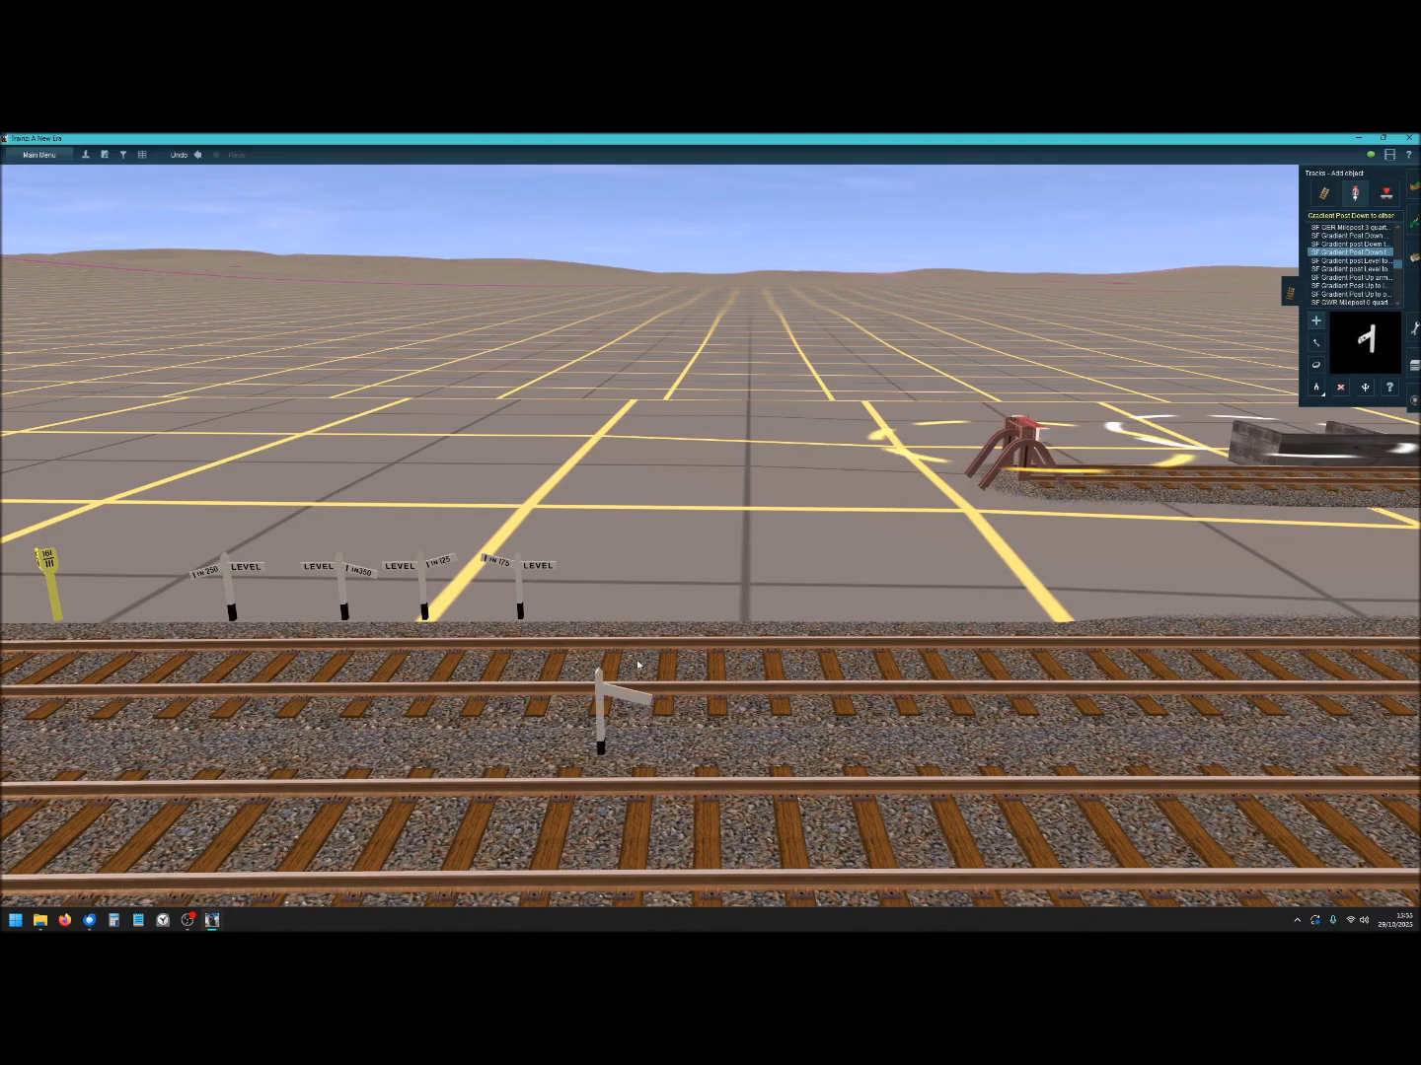
left_click(1317, 361)
left_click_drag(634, 708, 639, 698)
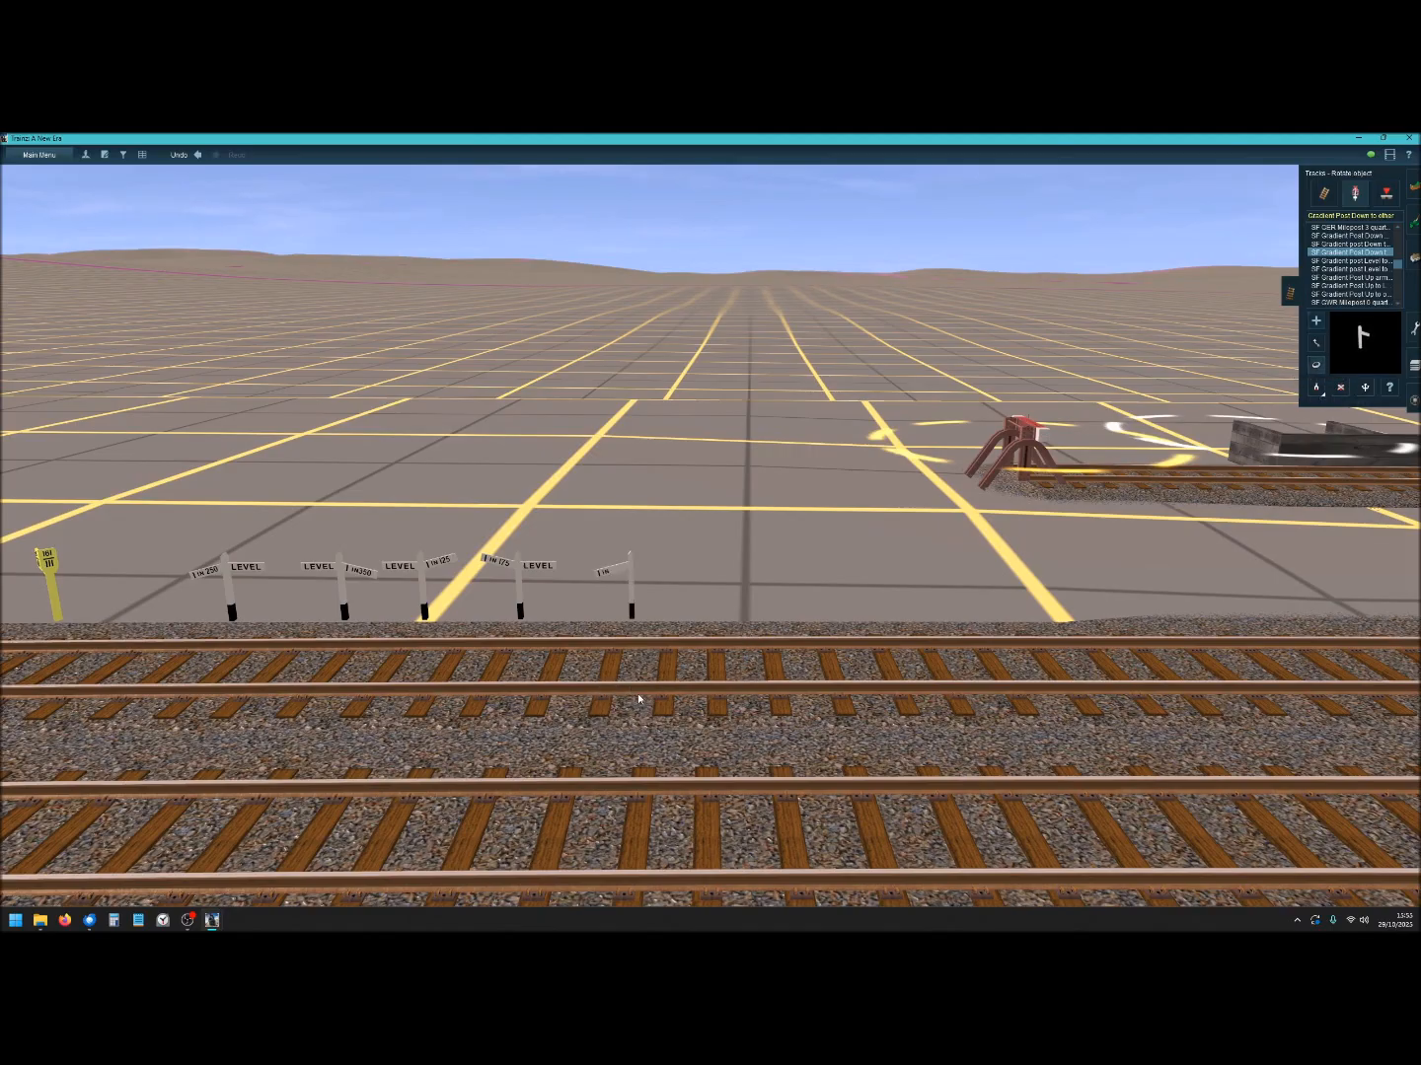
Place an SF Gradient Post Down arm right beside the Down to other post and rotate it onto the farther track's outer side.
left_click(1370, 242)
left_click(695, 686)
left_click(1315, 366)
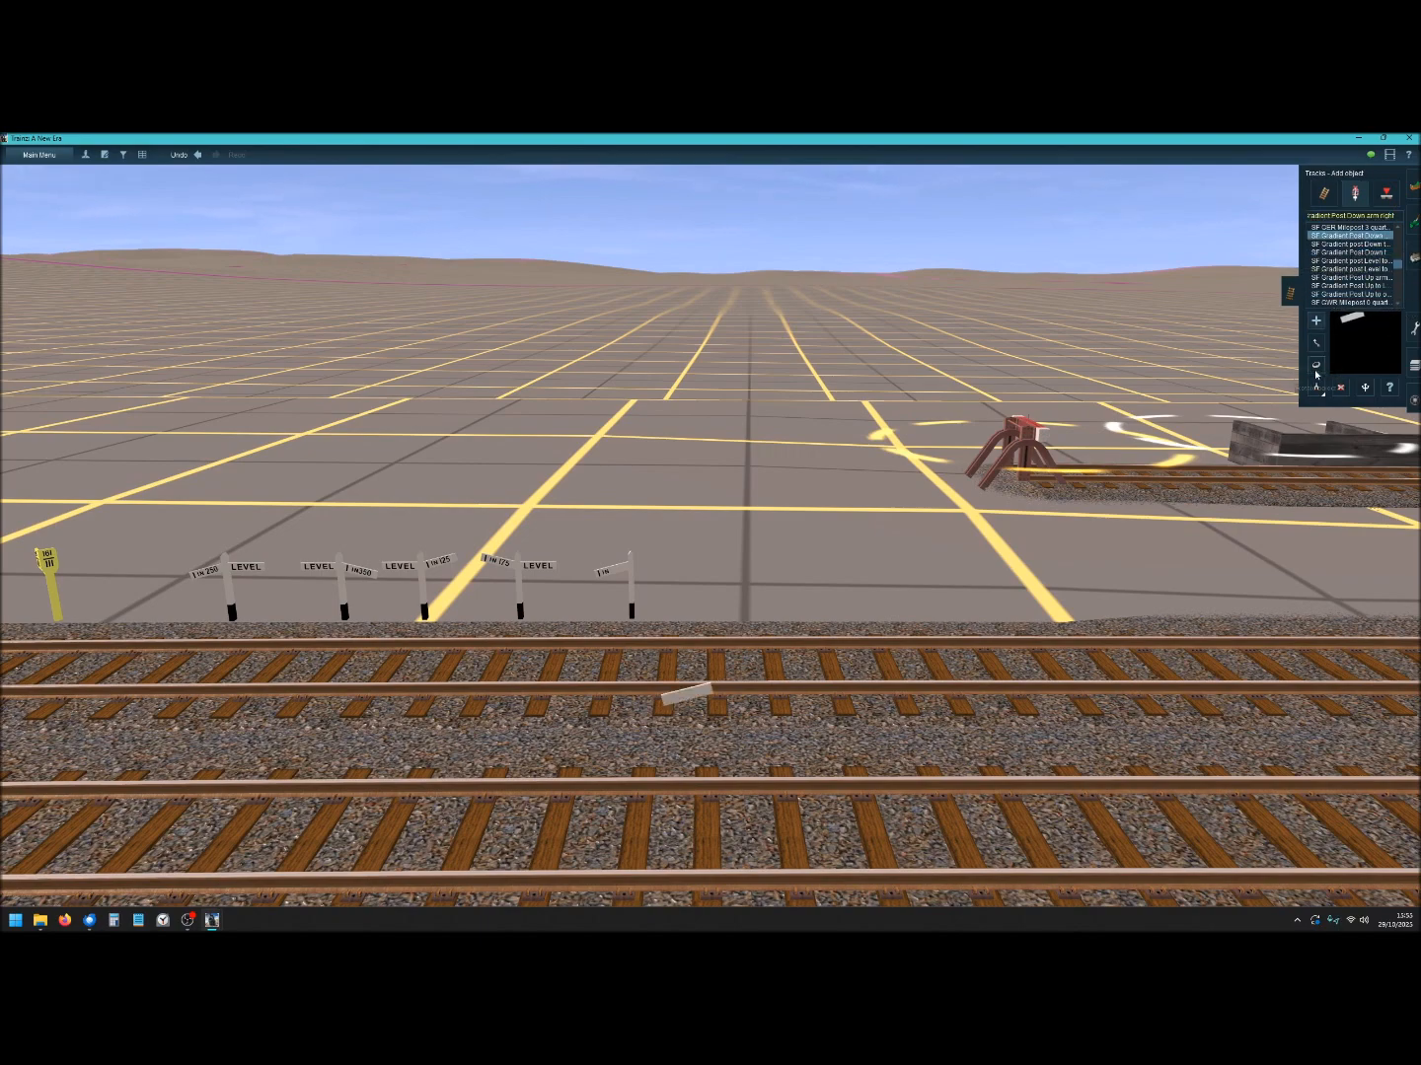
left_click(681, 700)
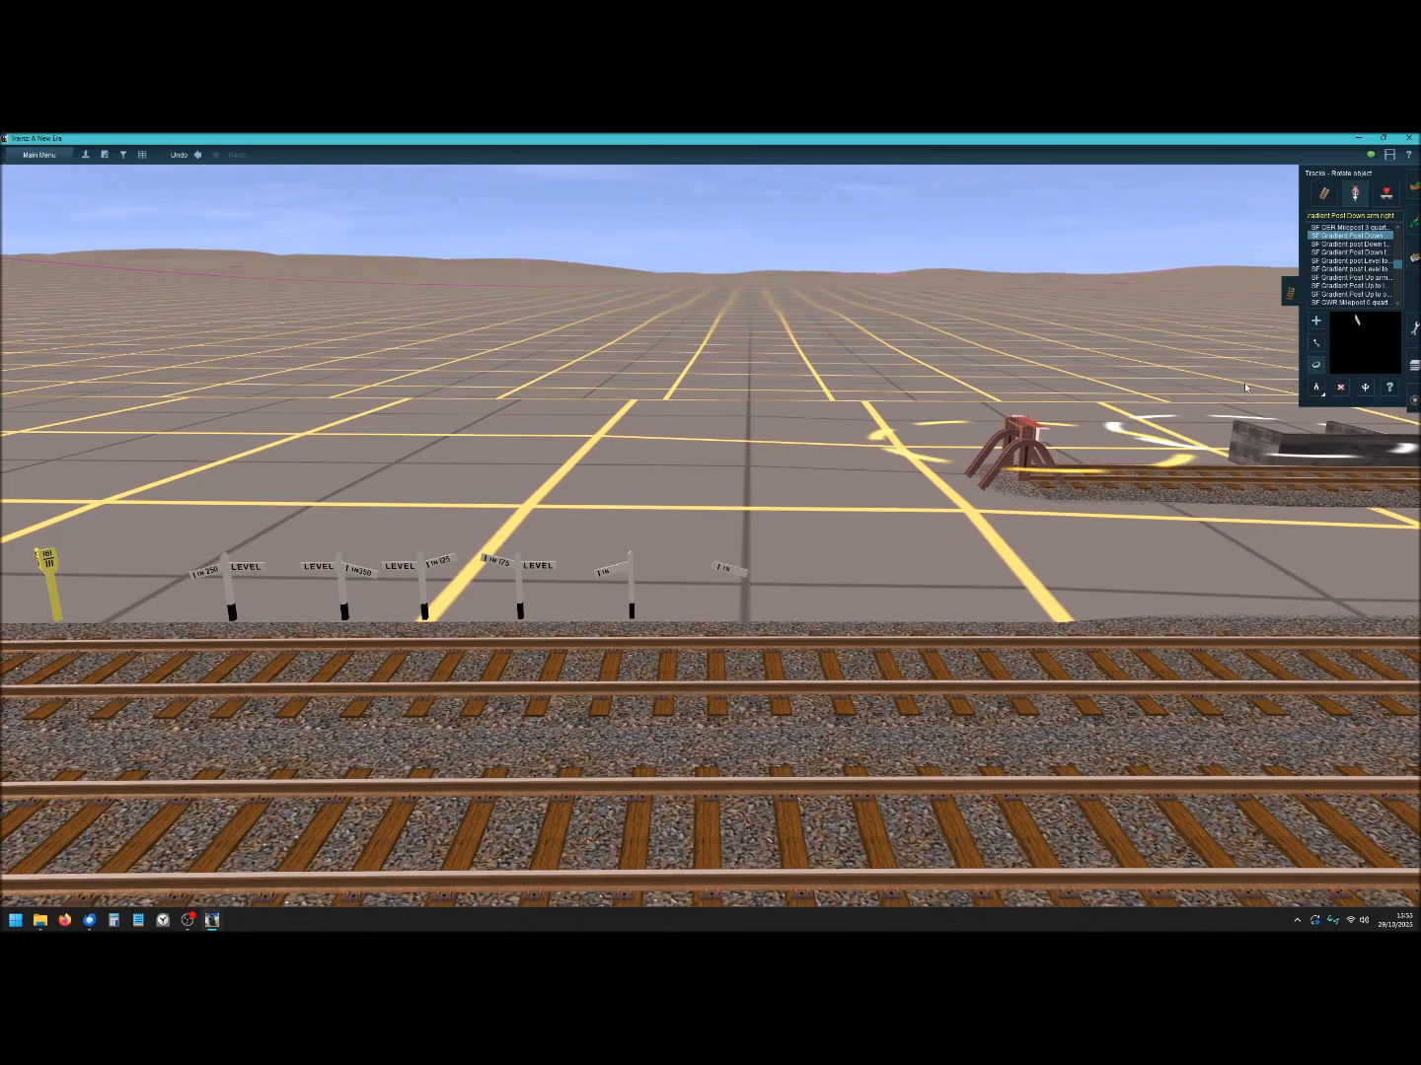
Move the separate Down right arm along the track until it joins the Down to other gradient post.
left_click(1315, 342)
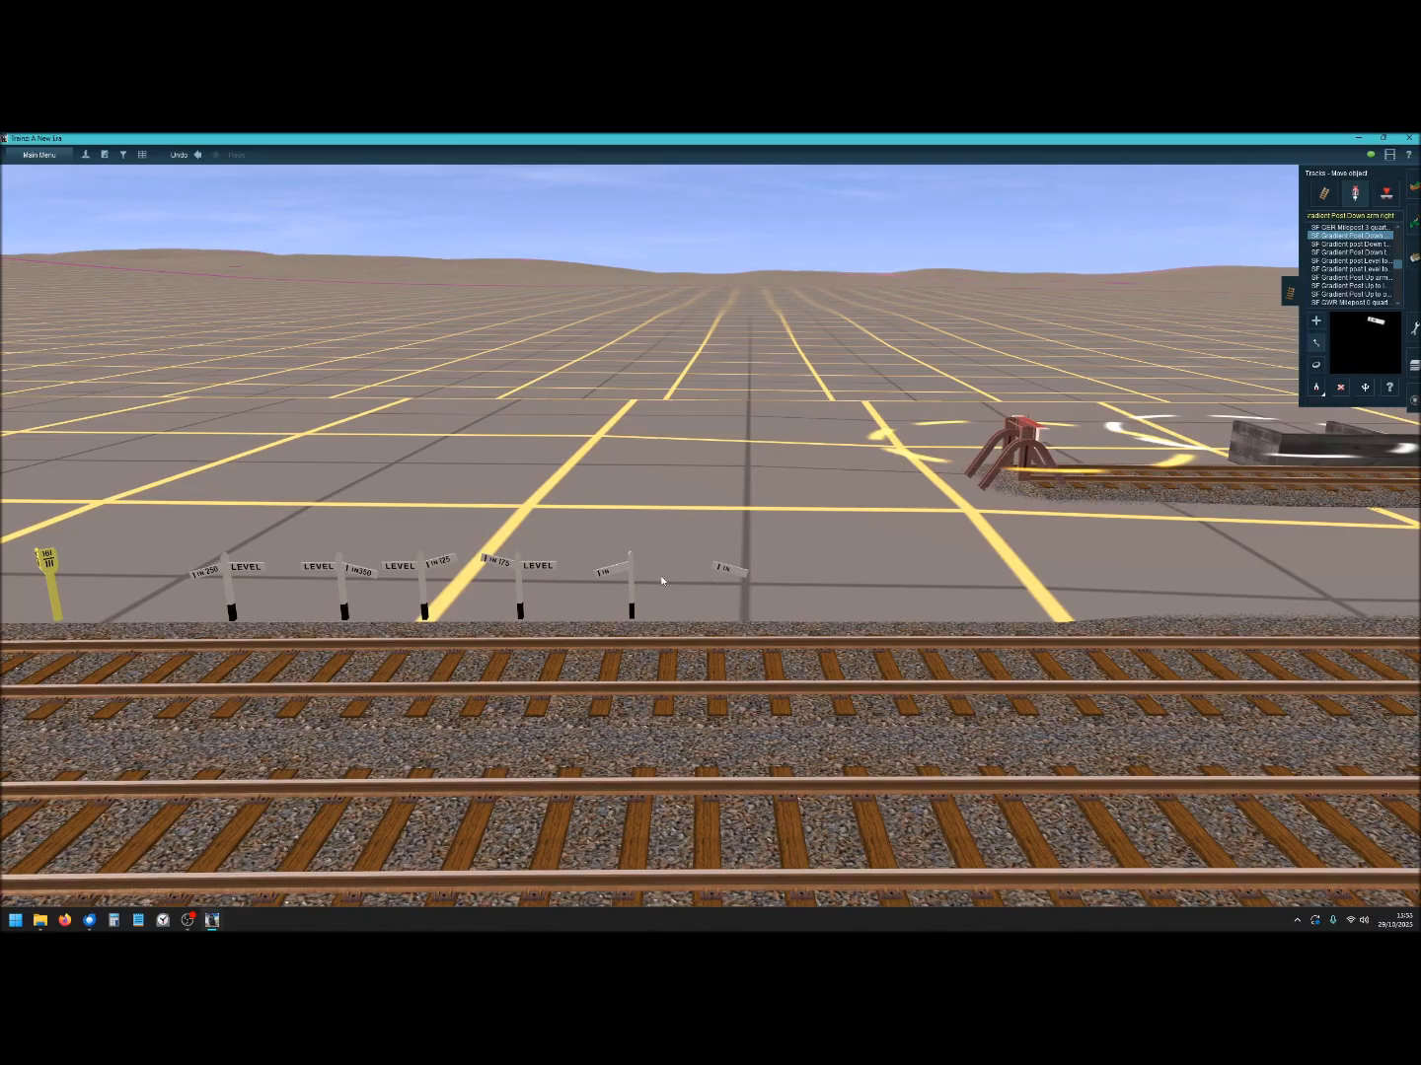
key("Up")
key("Down")
key("Up")
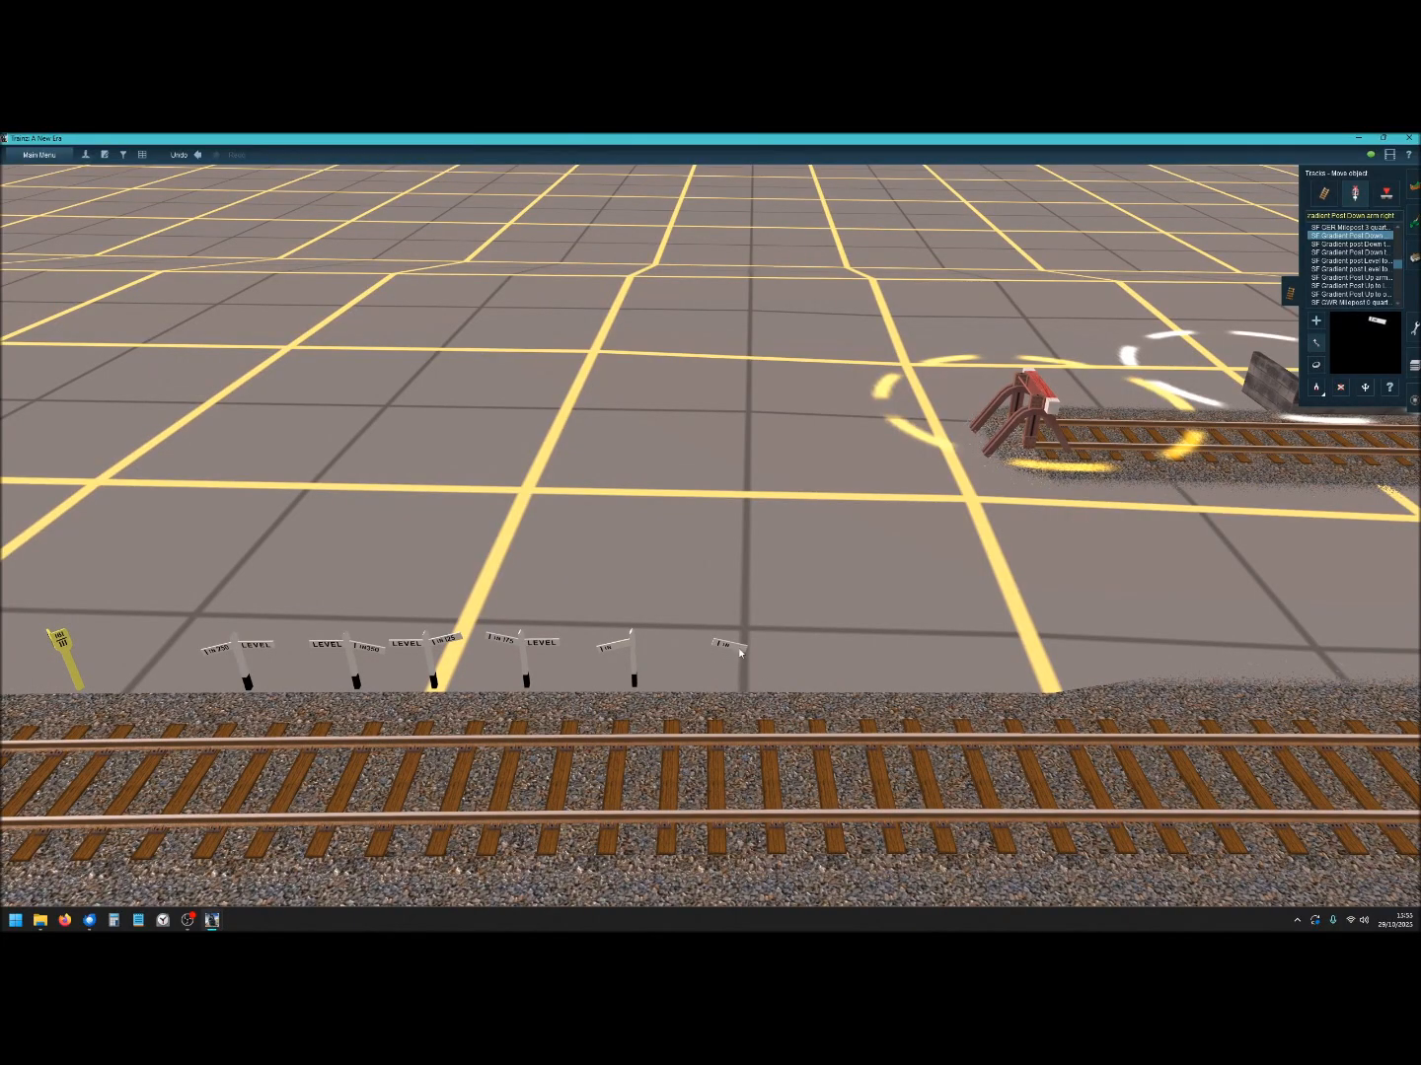
left_click_drag(653, 681, 618, 633)
left_click_drag(589, 678, 634, 688)
Set the object name of the Down to other post to 200 and of its attached right arm to 300.
left_click(1389, 387)
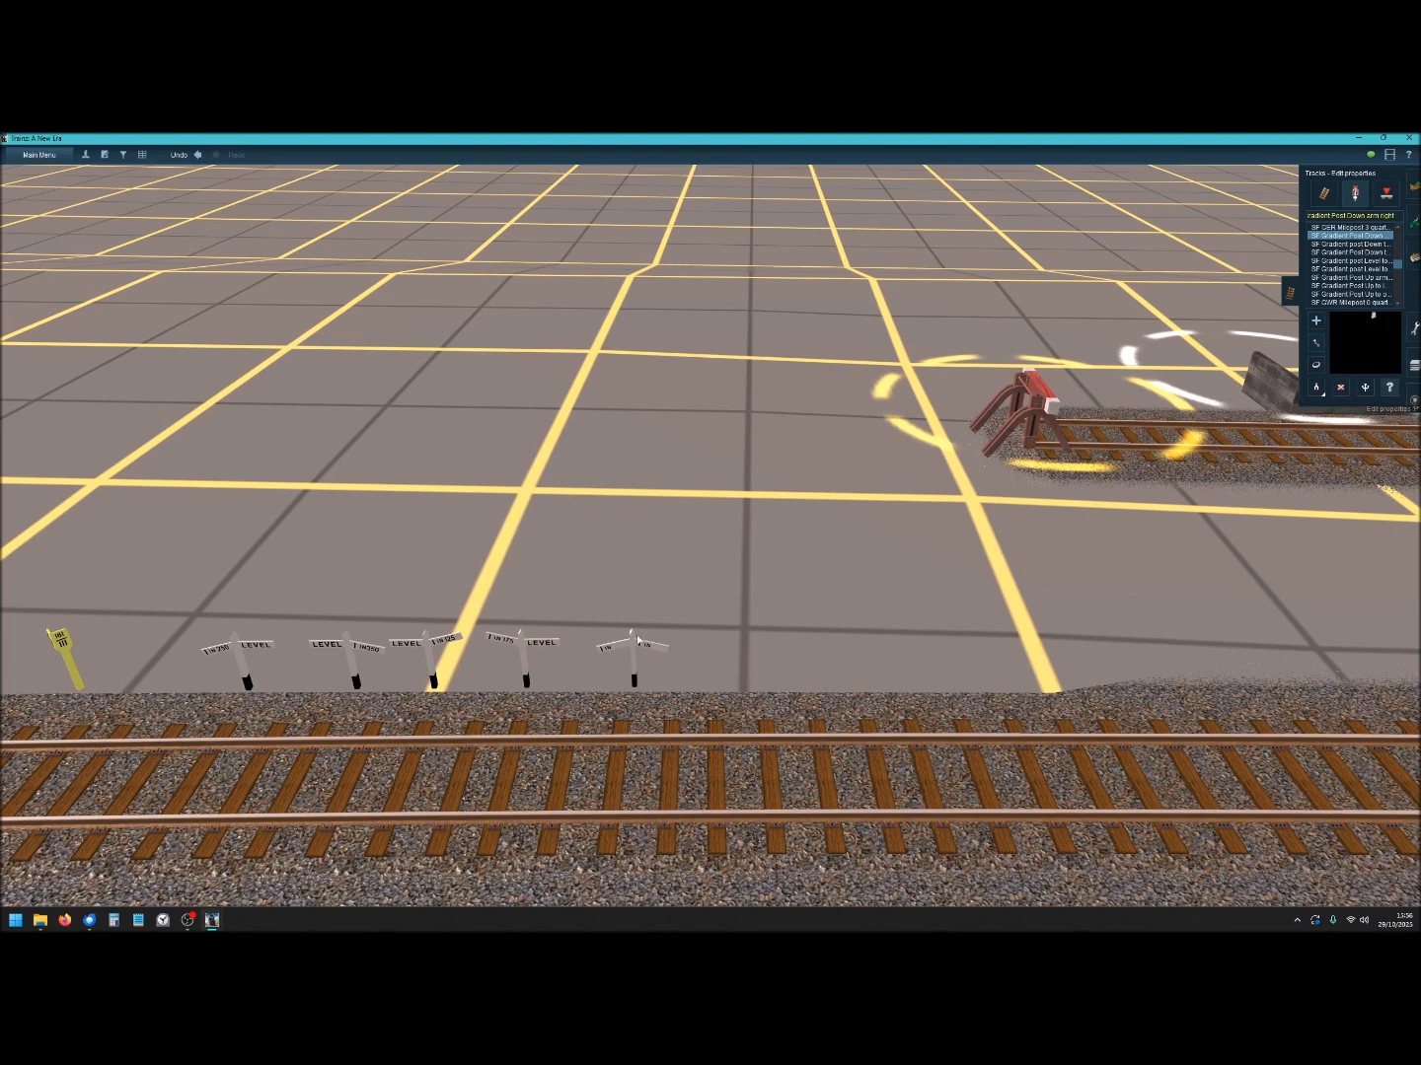
left_click(607, 648)
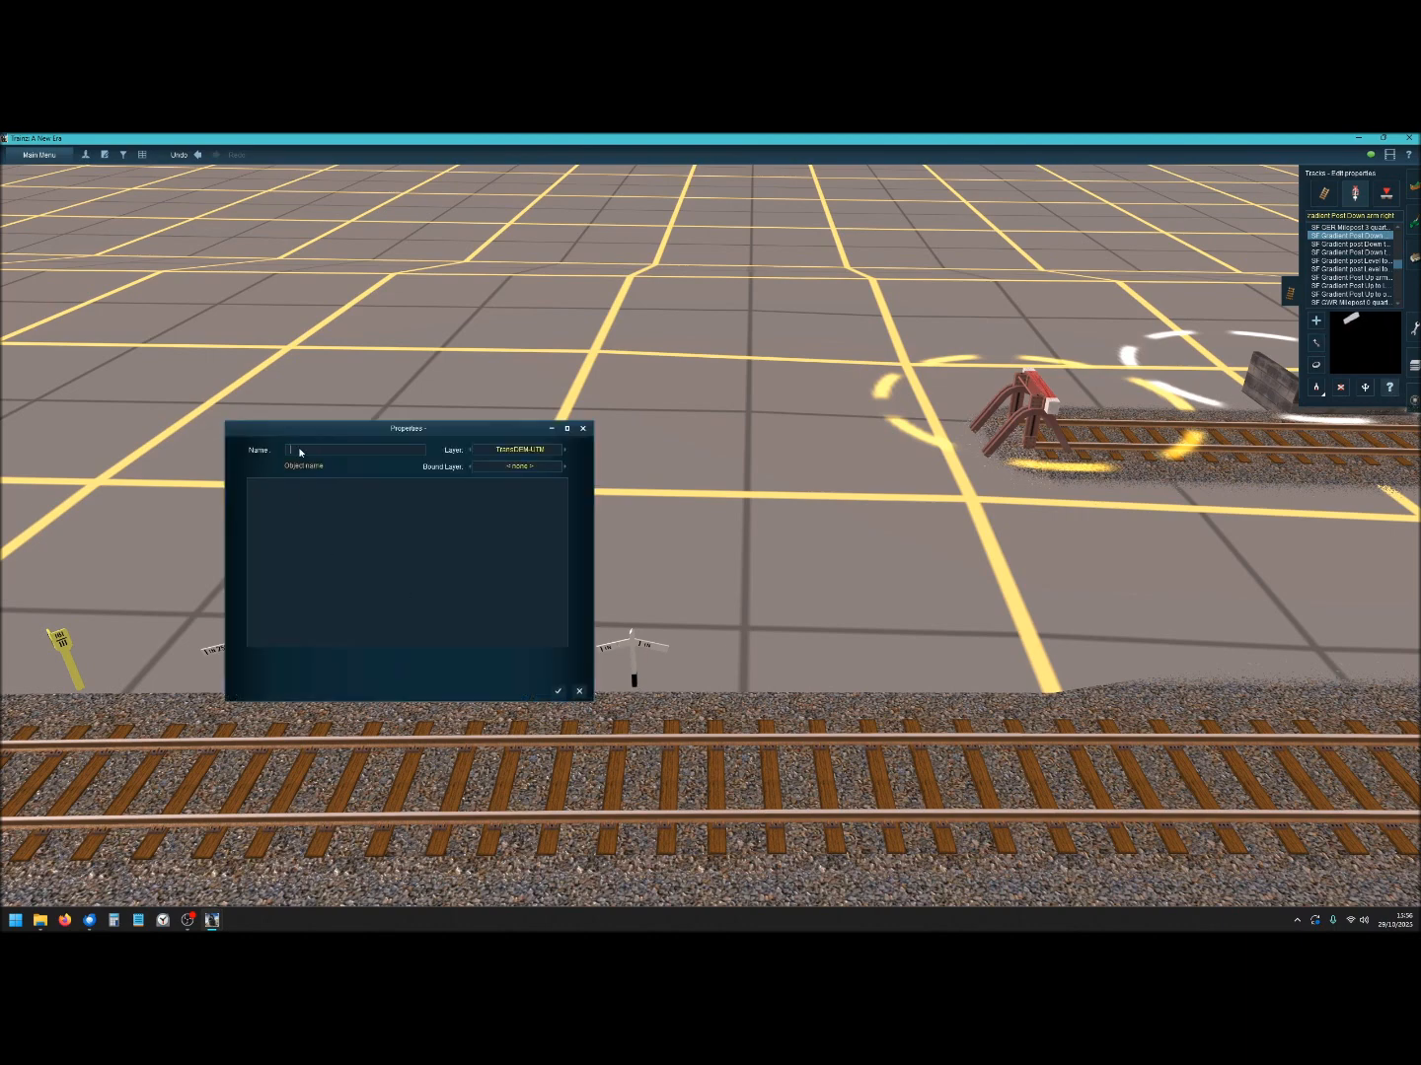
type("200")
left_click(558, 691)
left_click(658, 650)
left_click(558, 690)
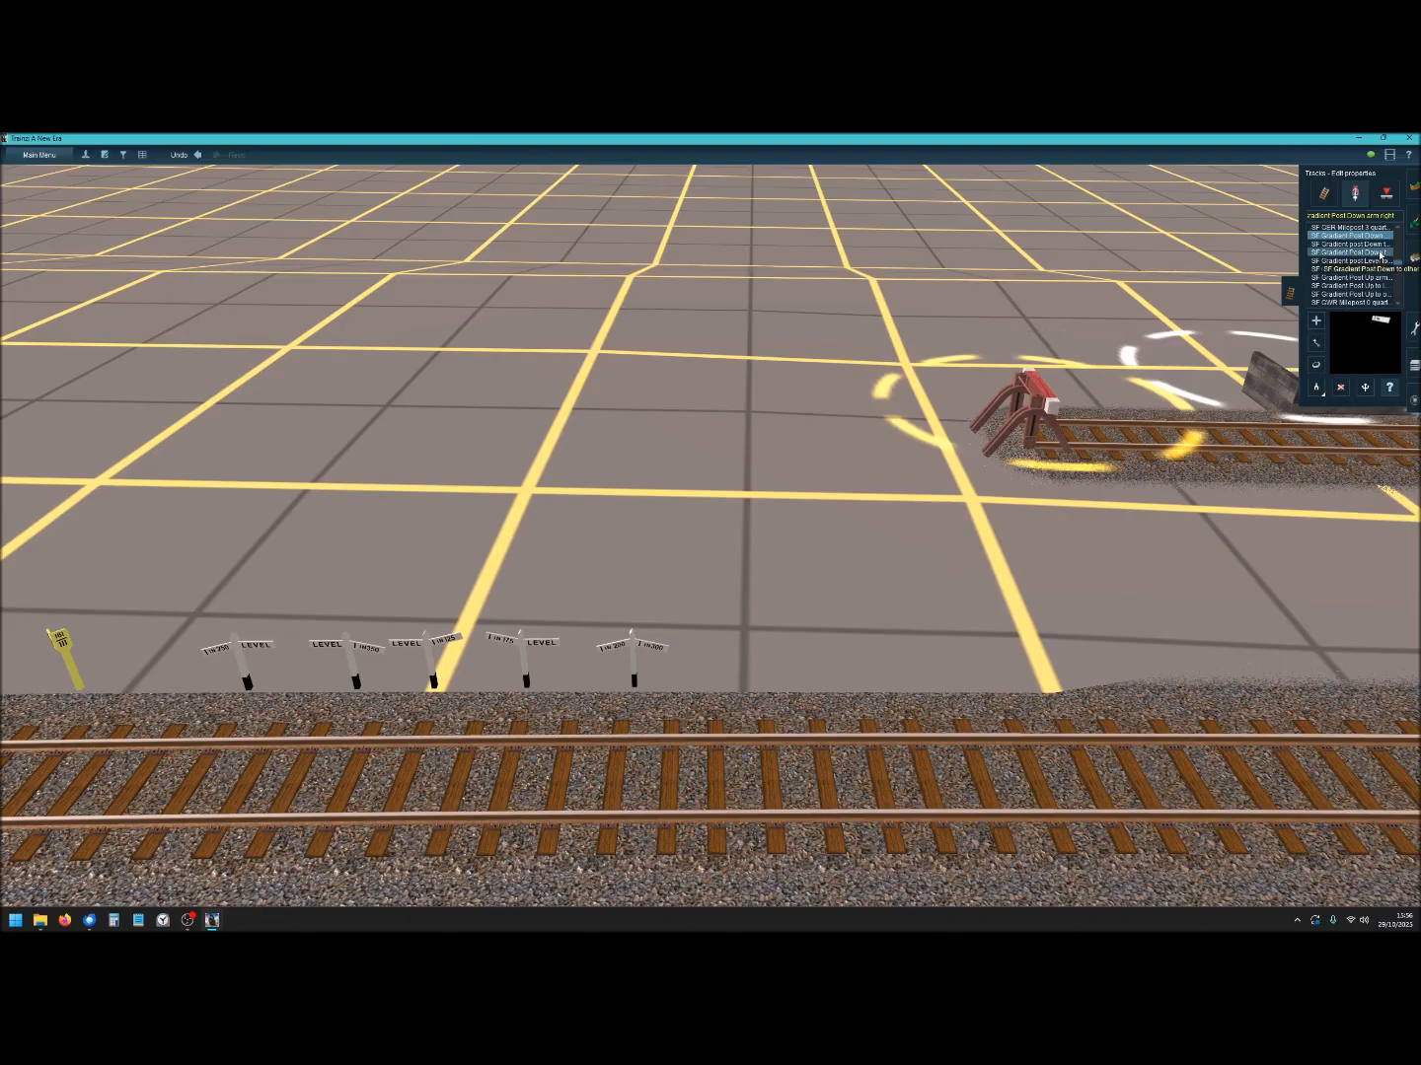
Place an SF Gradient Post Up to other beyond the Down to other post and rotate it onto the farther track's outer side.
left_click(1381, 253)
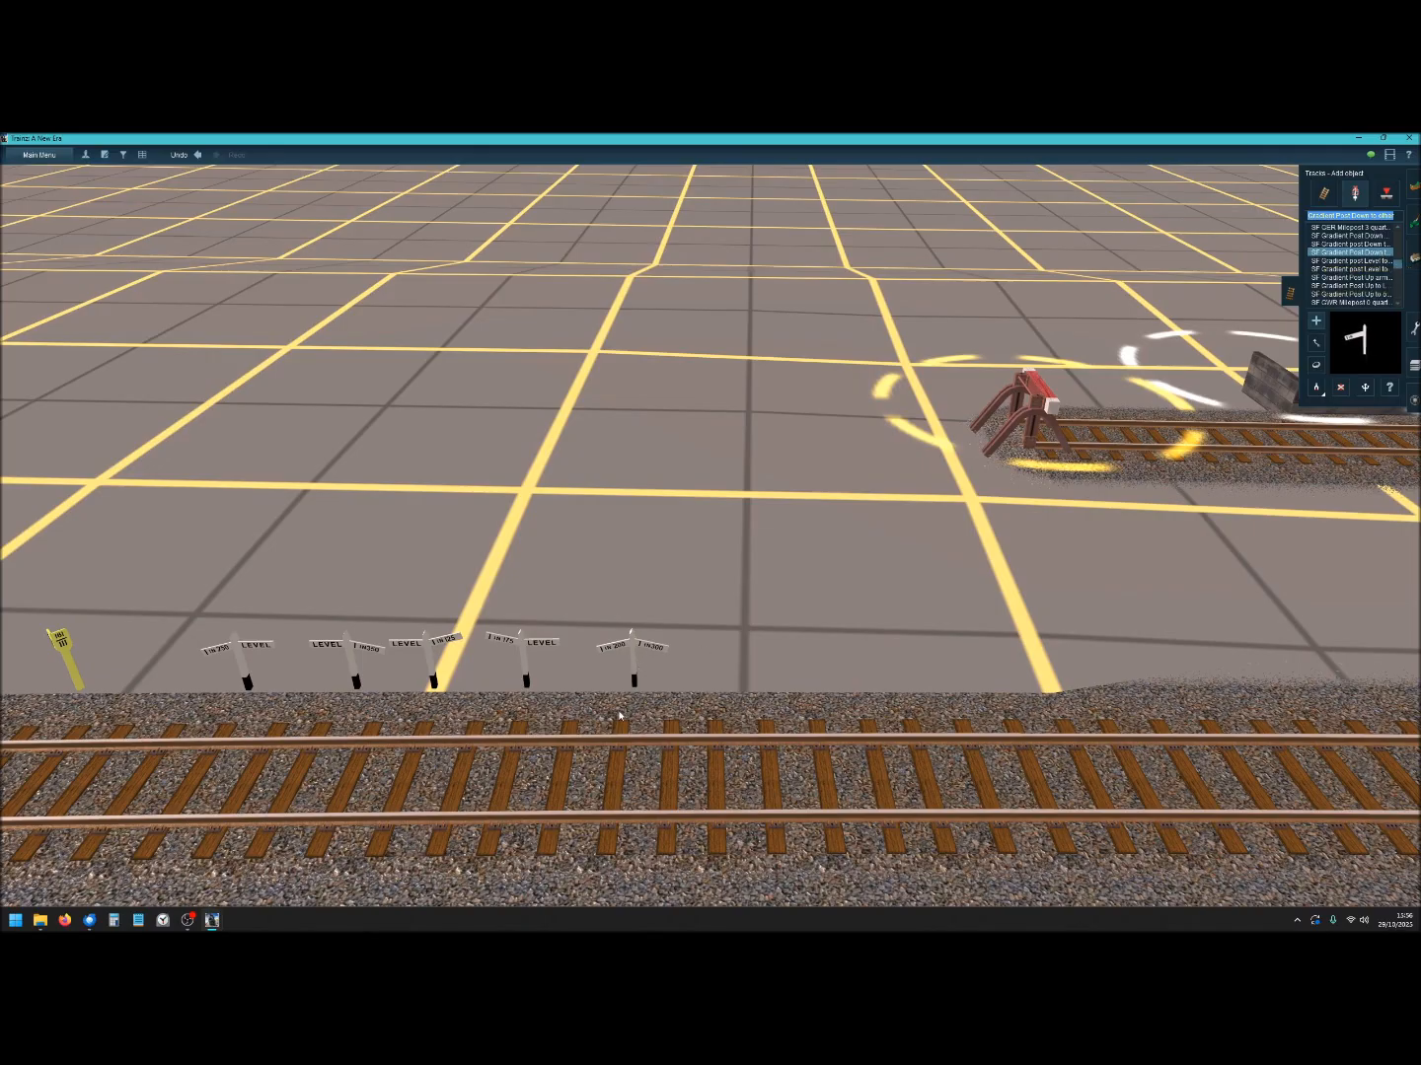
left_click(1367, 295)
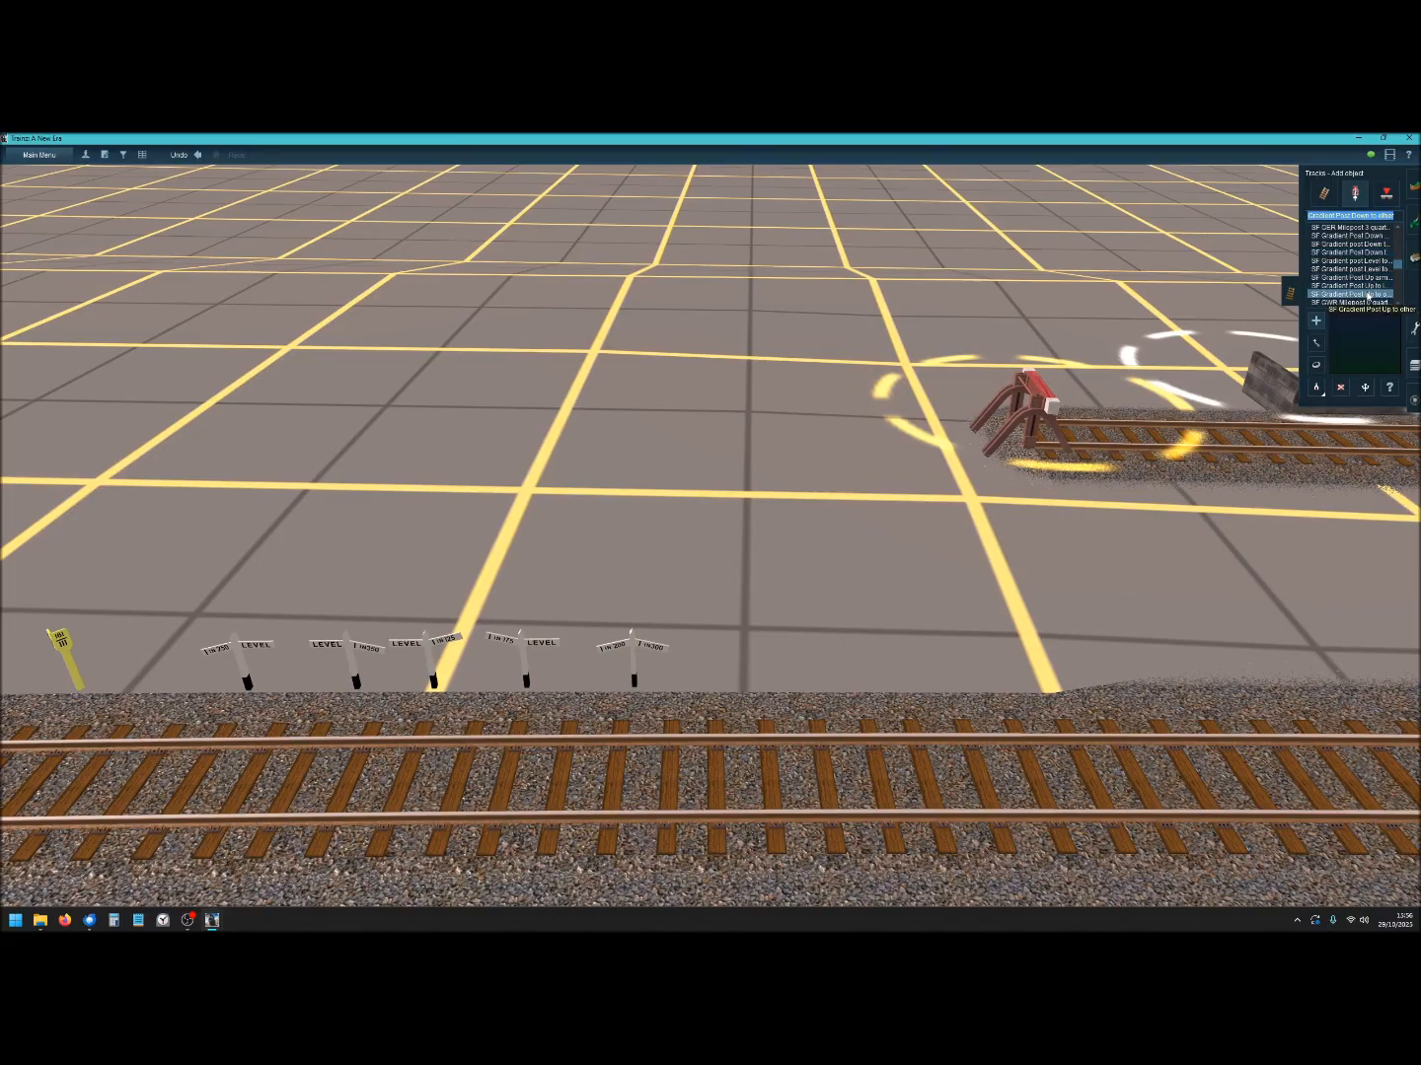
left_click(773, 784)
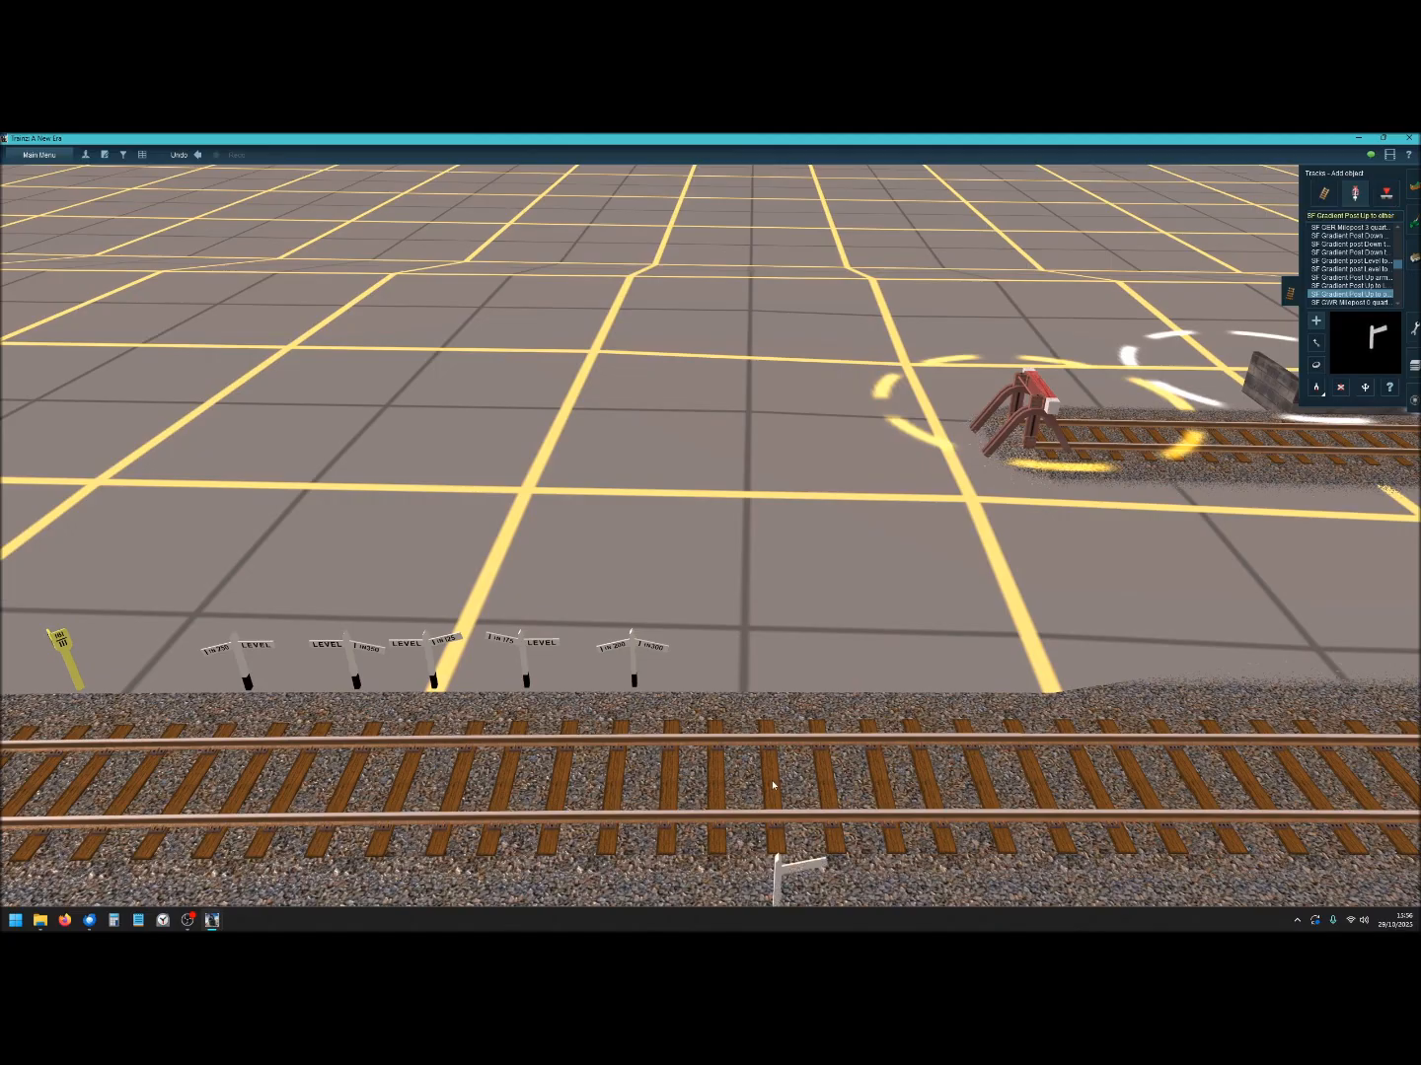
left_click(1315, 365)
left_click_drag(778, 873, 751, 786)
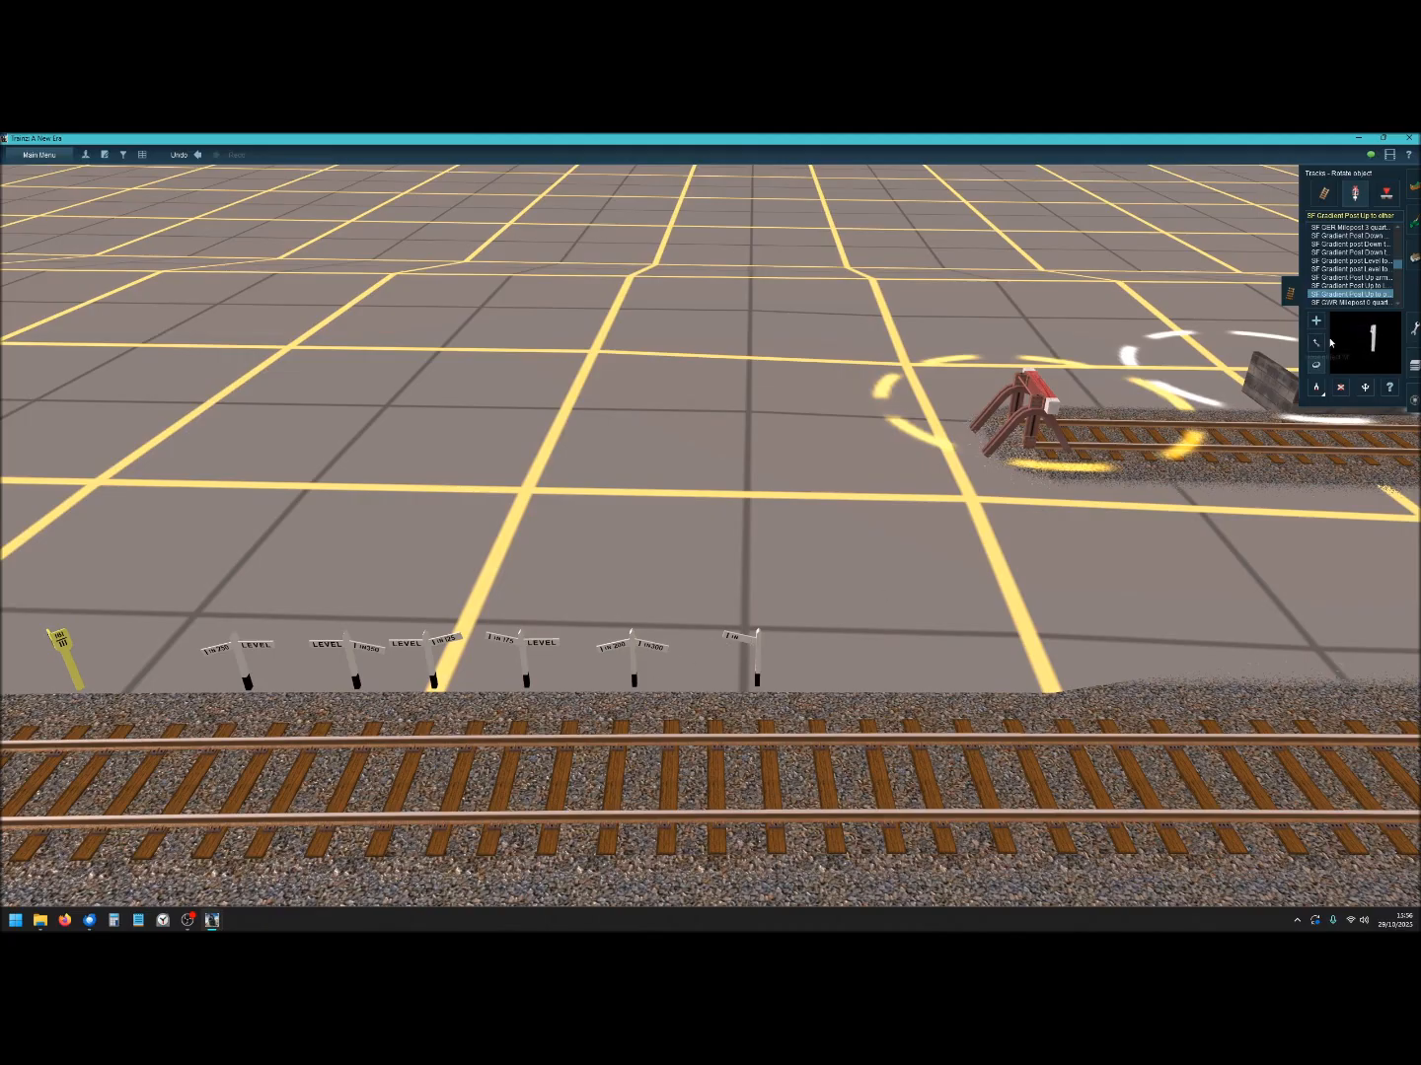
Place an SF Gradient Post Up arm right beside the Up to other post and rotate it onto the farther track's outer side.
left_click(1376, 279)
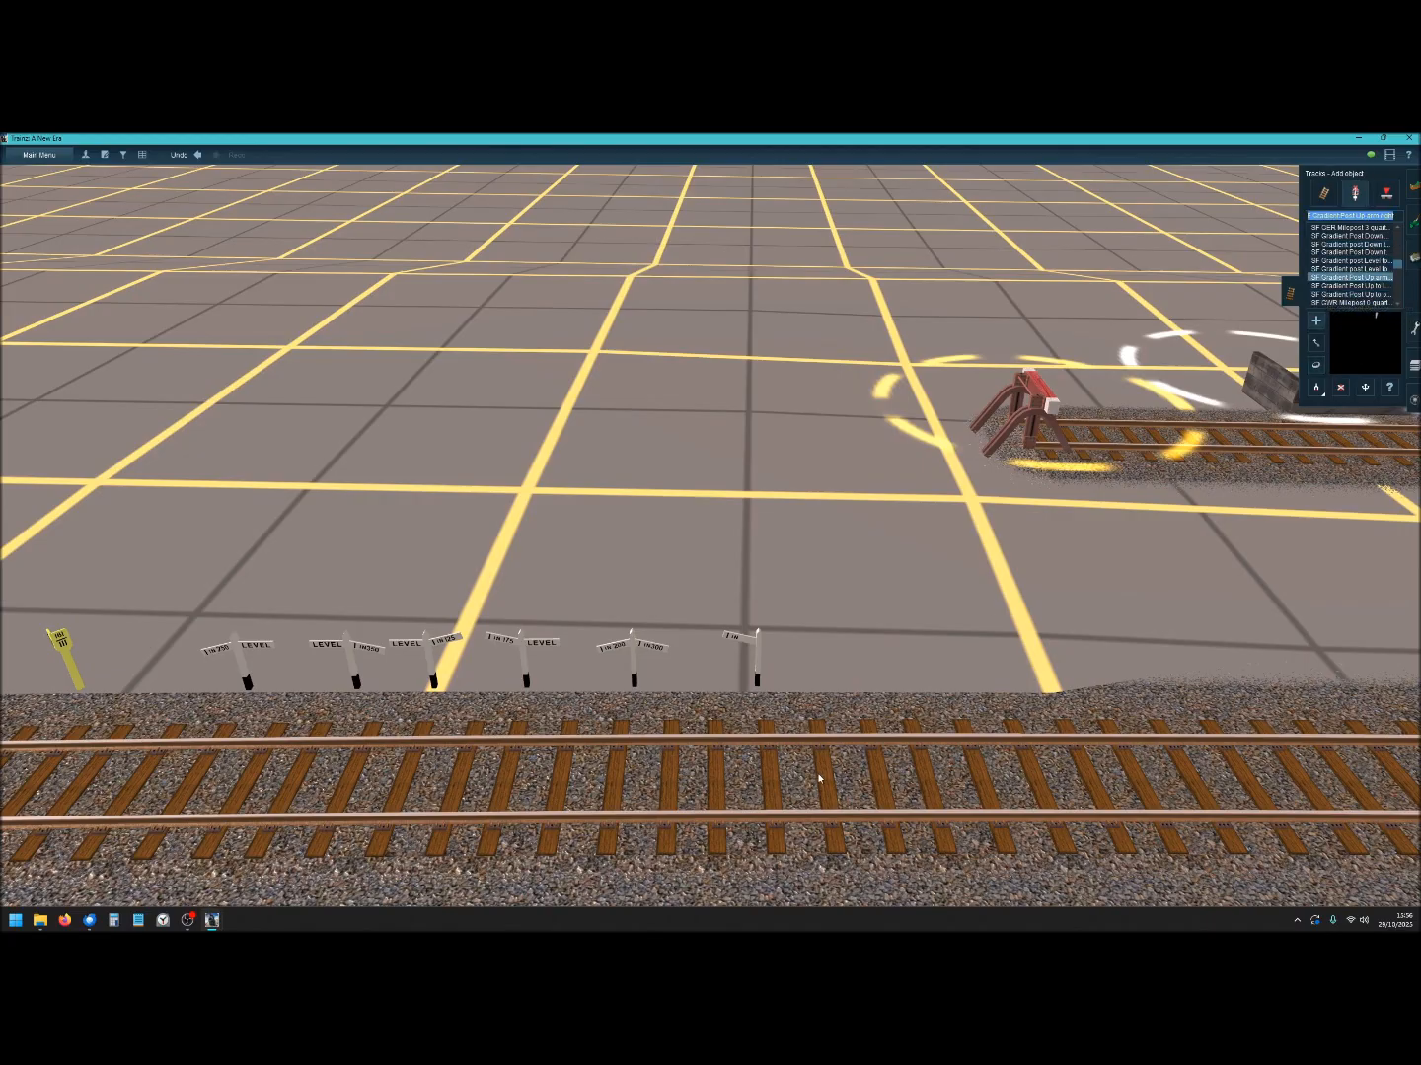
left_click(819, 780)
left_click(1316, 365)
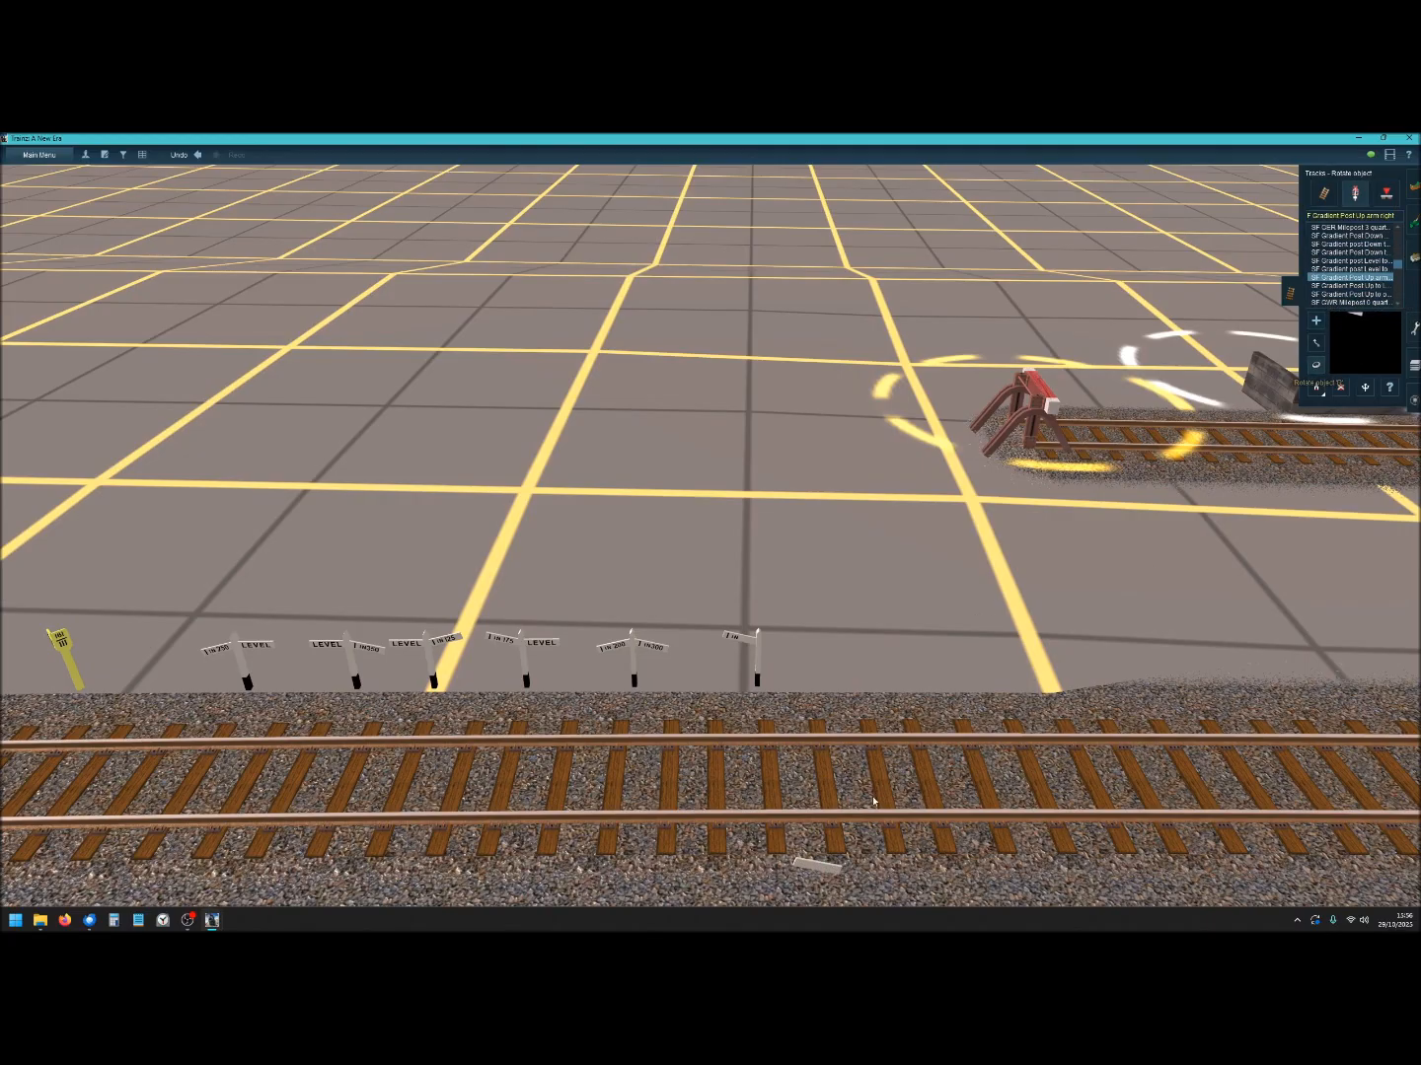
left_click(815, 869)
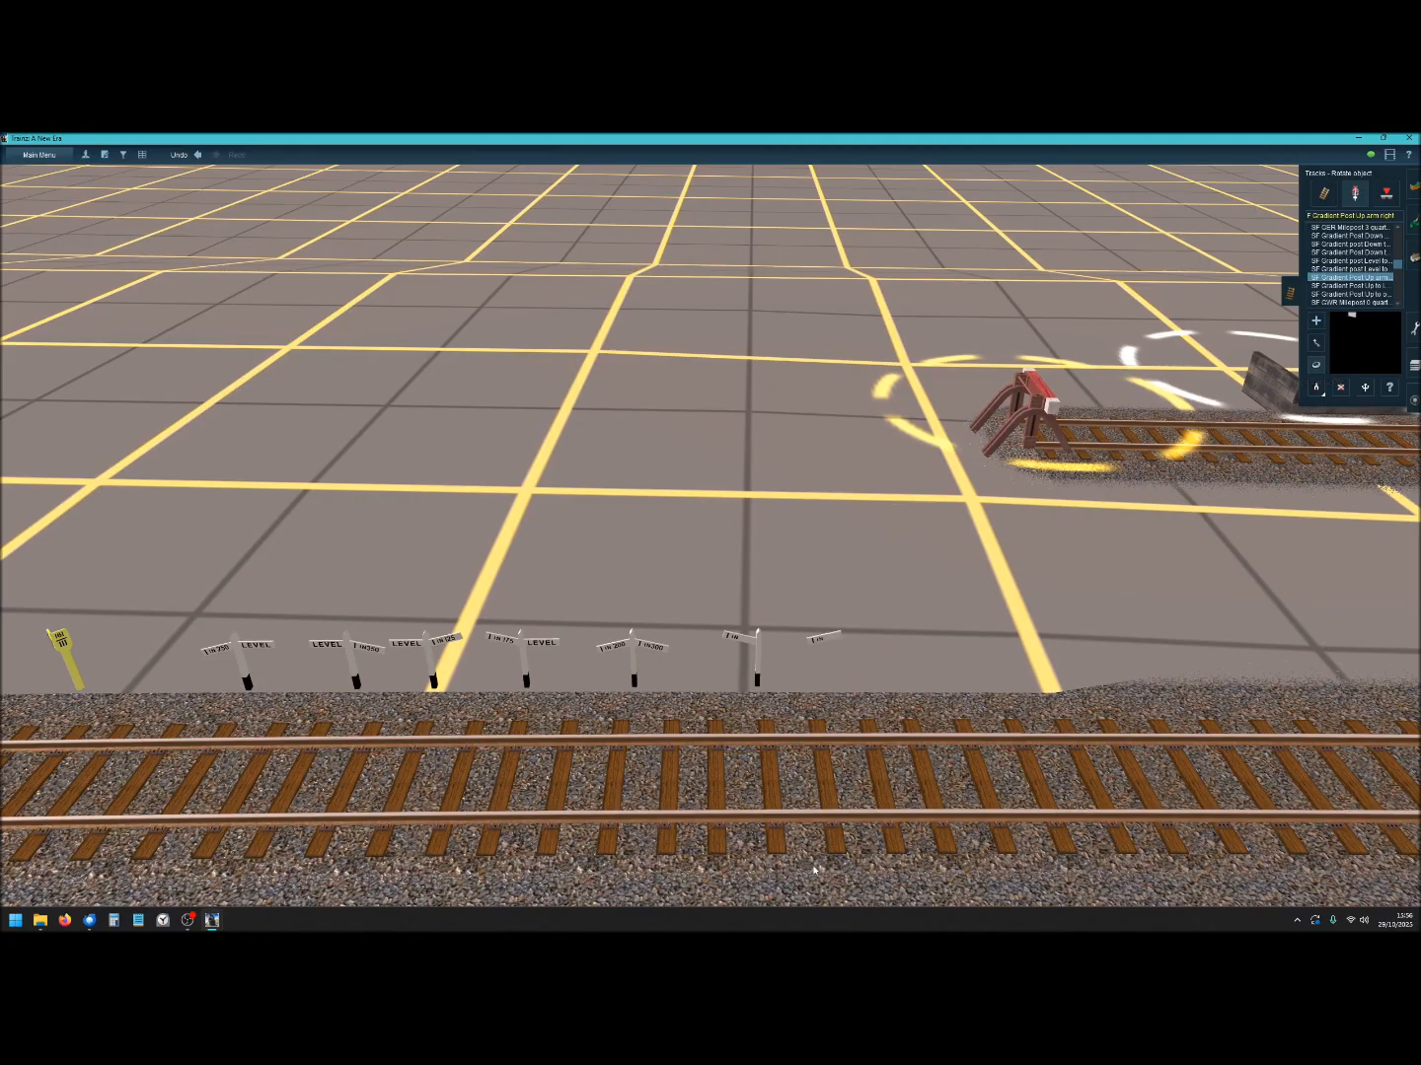
Move the separate Up right arm along the track until it joins the Up to other gradient post.
left_click(1316, 342)
left_click_drag(804, 620, 839, 634)
left_click_drag(672, 656, 763, 680)
Set the object name of the Up to other post to 275 and of its attached right arm to 150.
left_click(1388, 388)
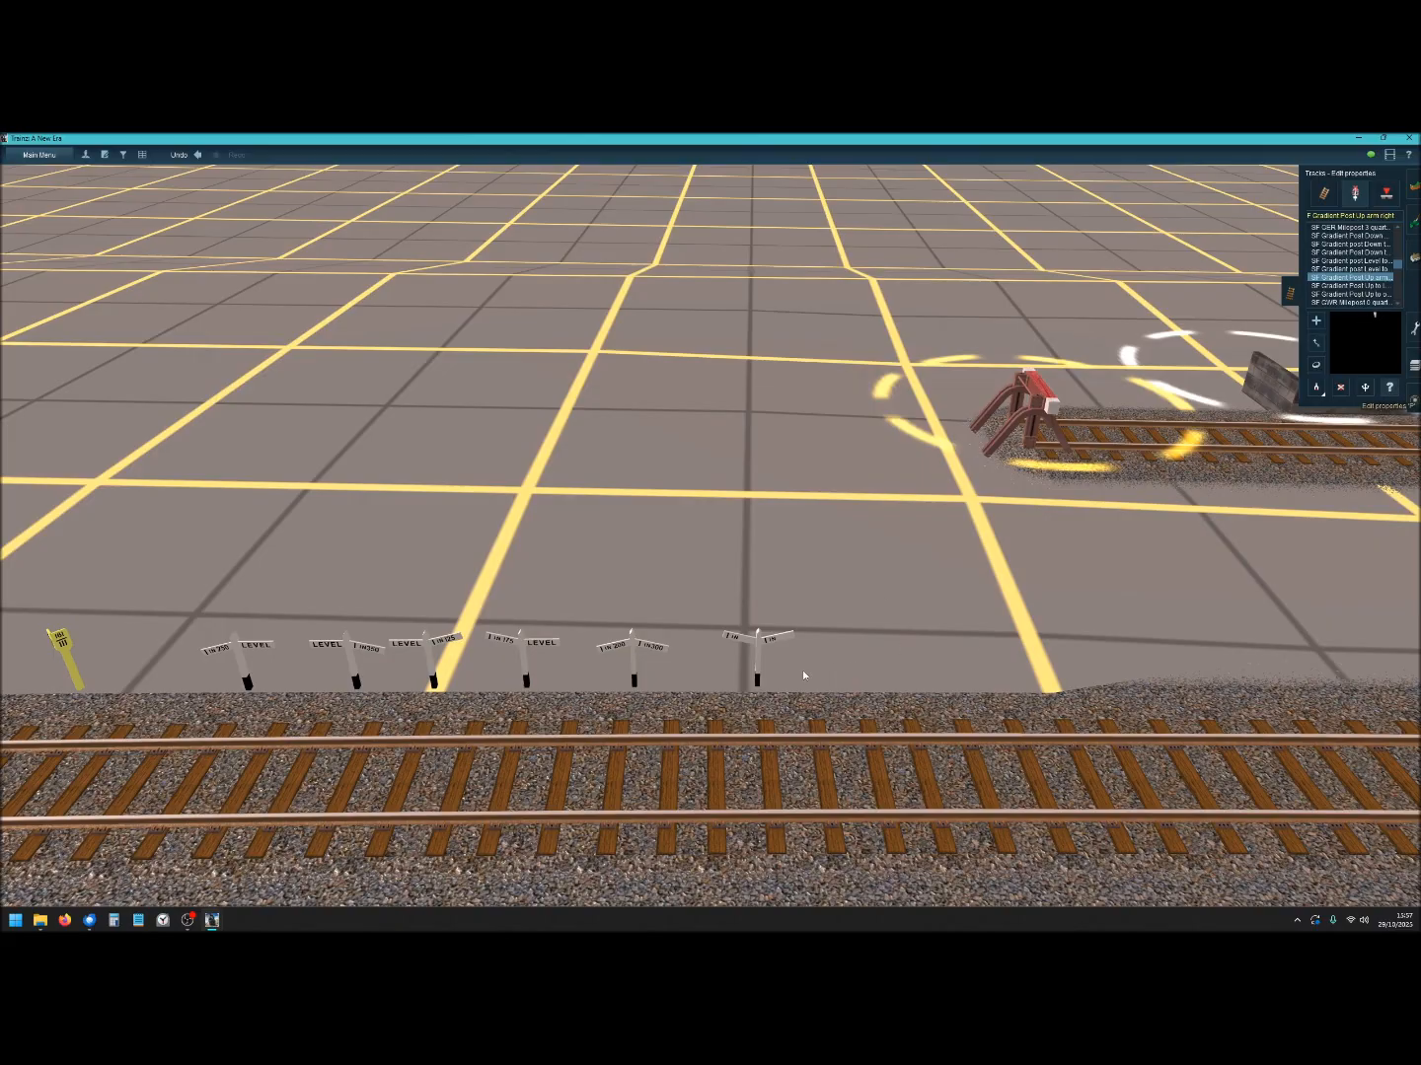
left_click(737, 640)
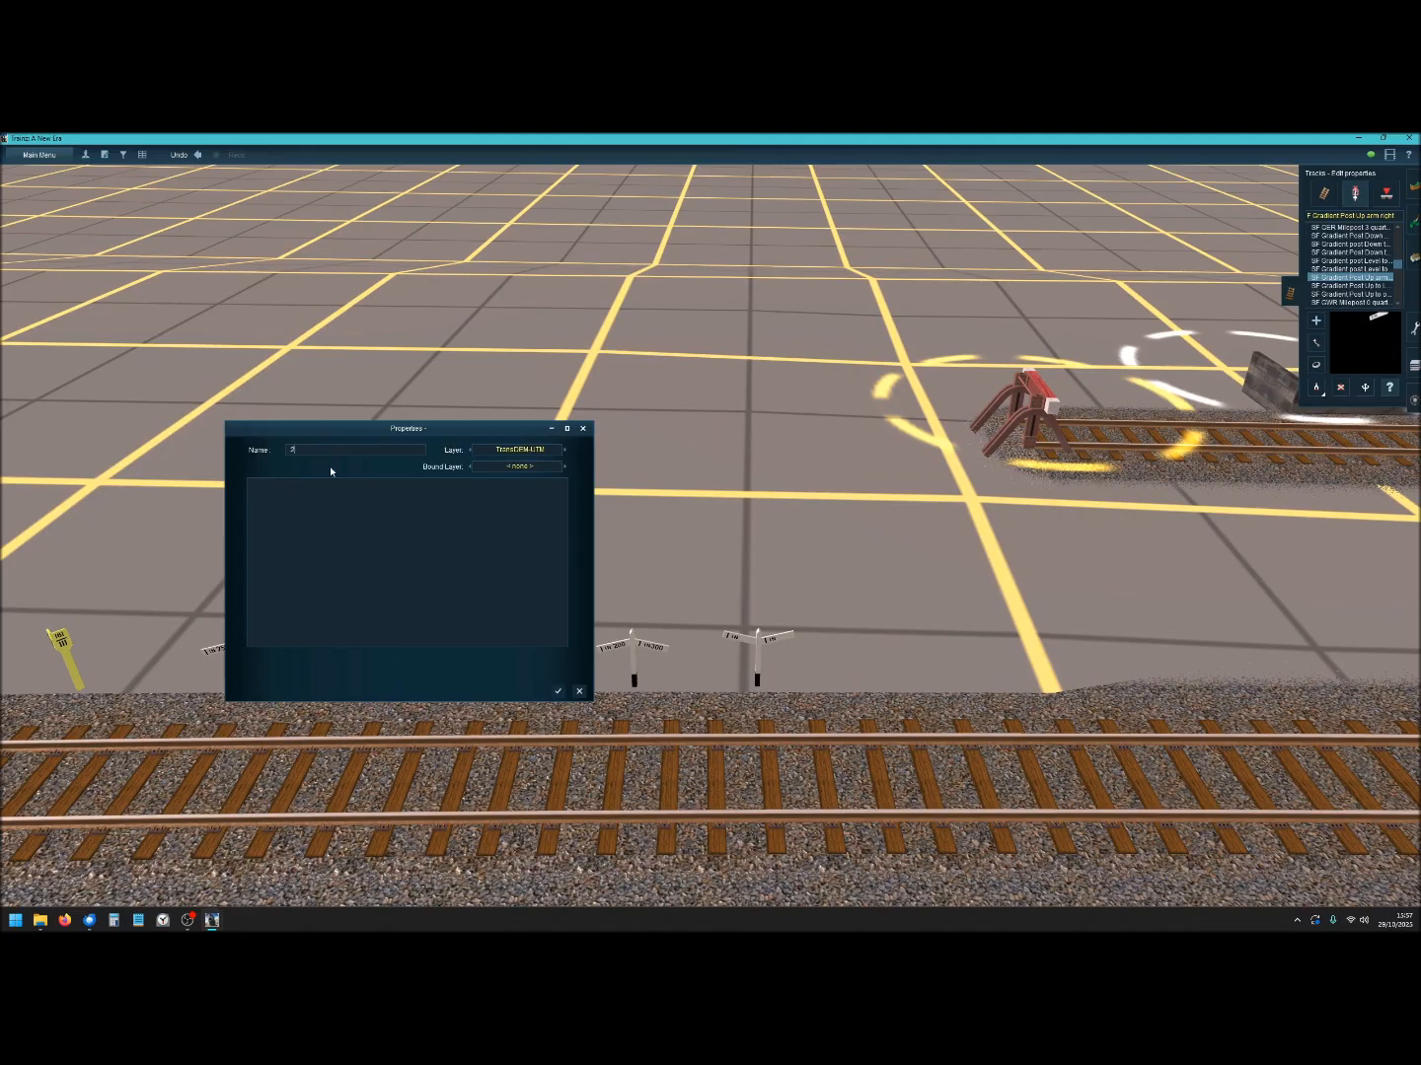
left_click(558, 692)
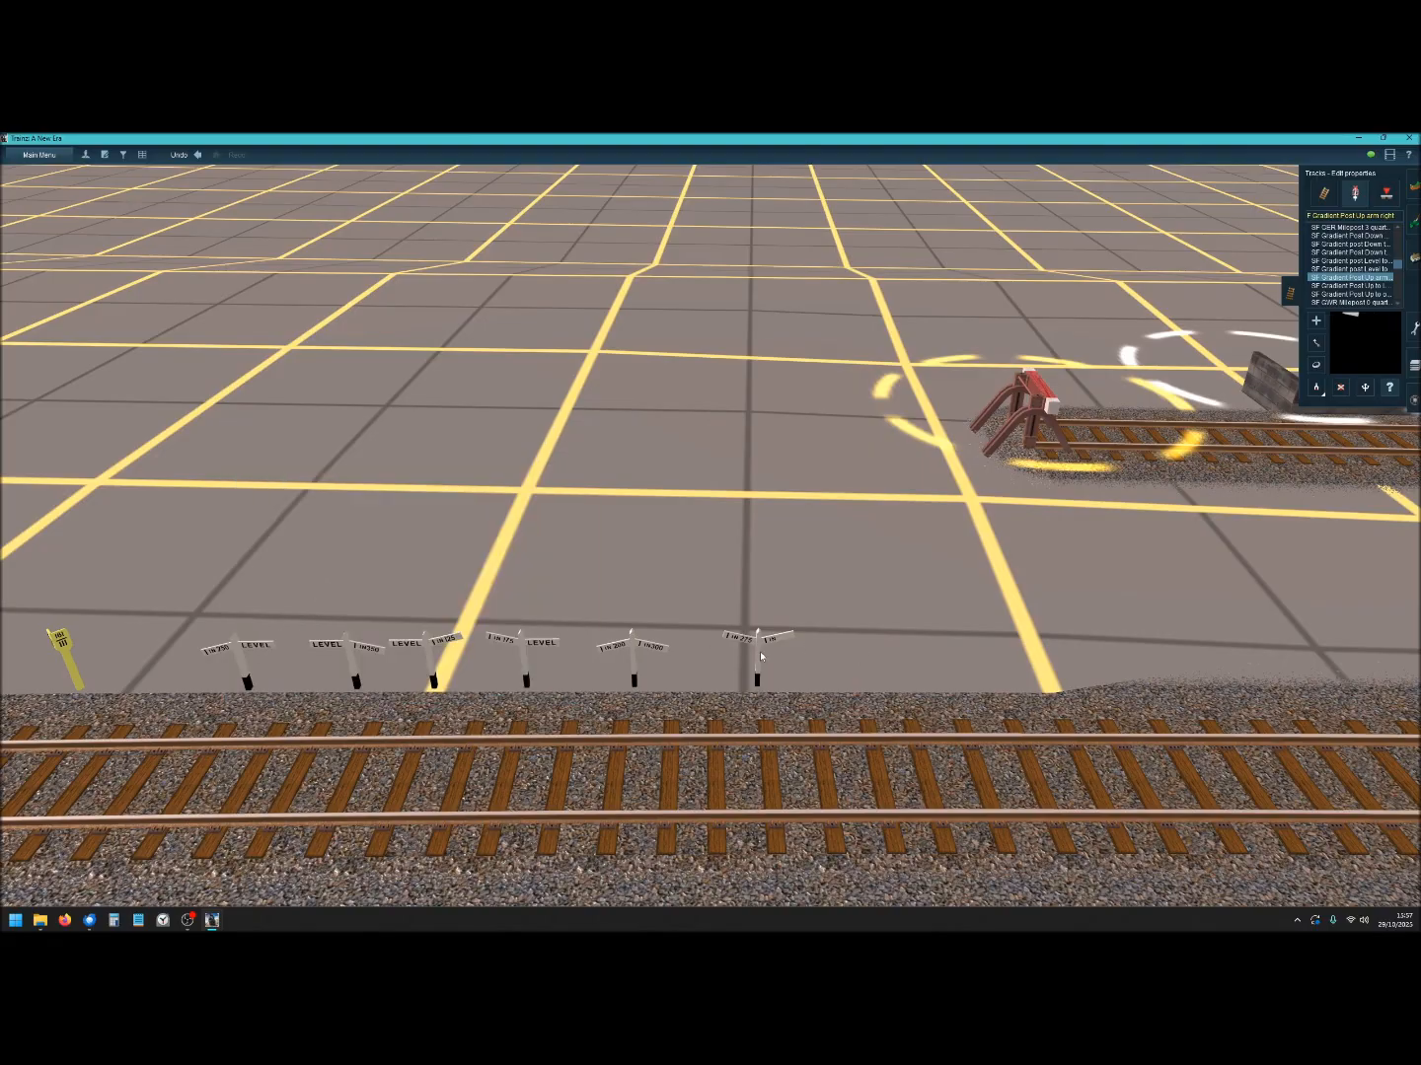
left_click(786, 641)
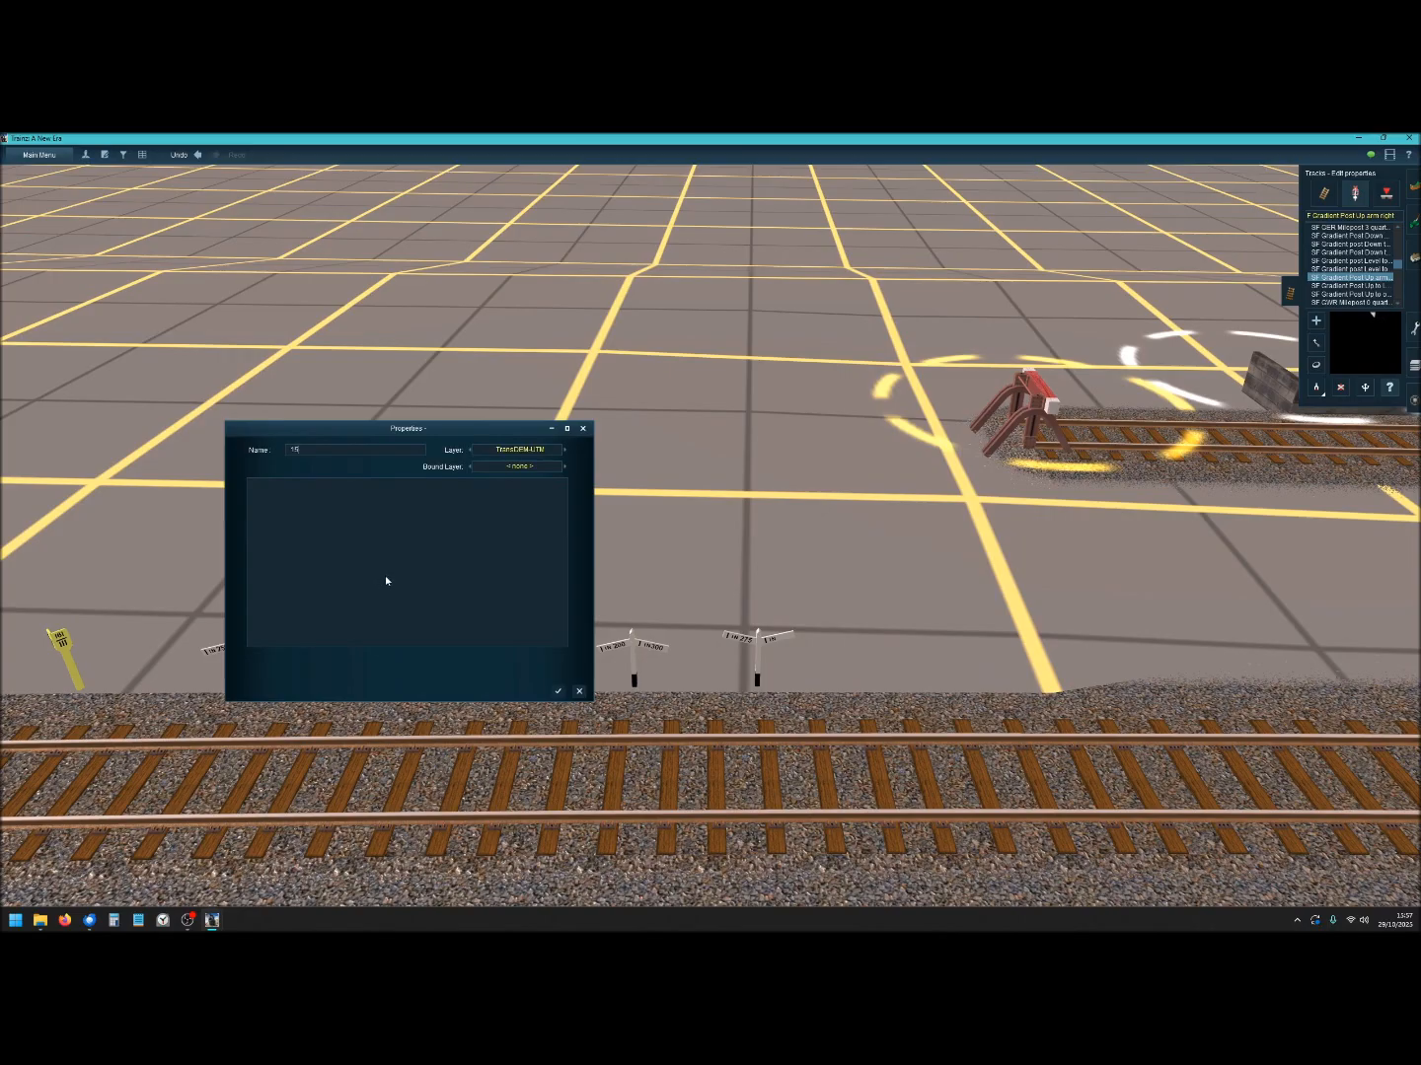
left_click(559, 692)
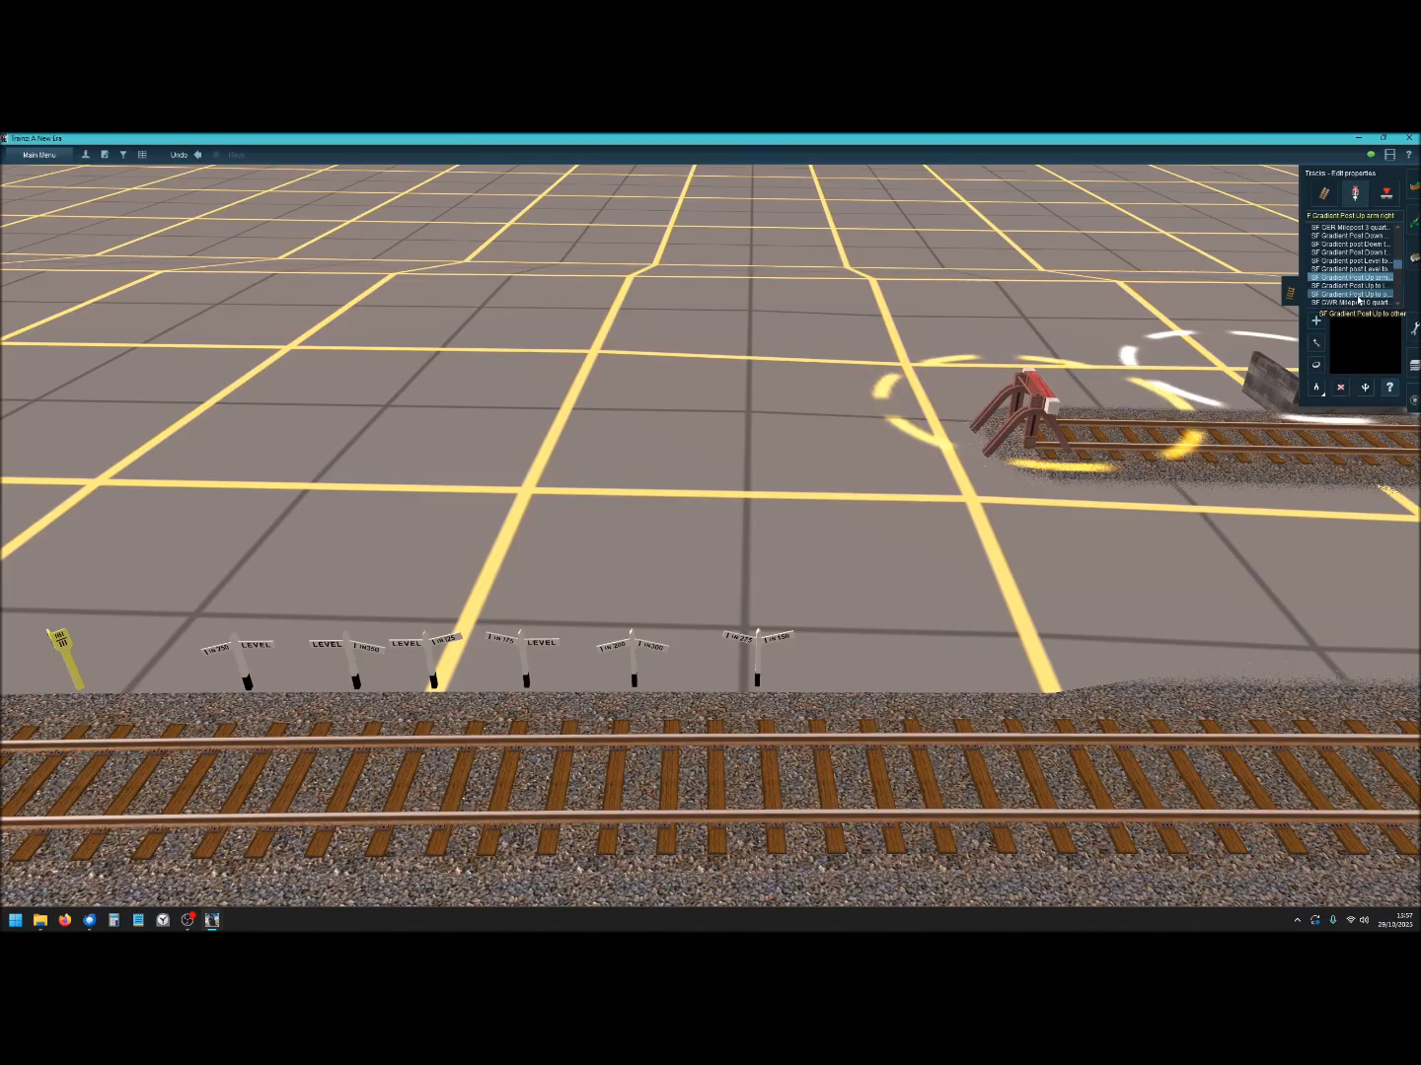
Place another SF Gradient Post Up to other beyond the 275 post and rotate it onto the farther track's outer side.
left_click(1359, 295)
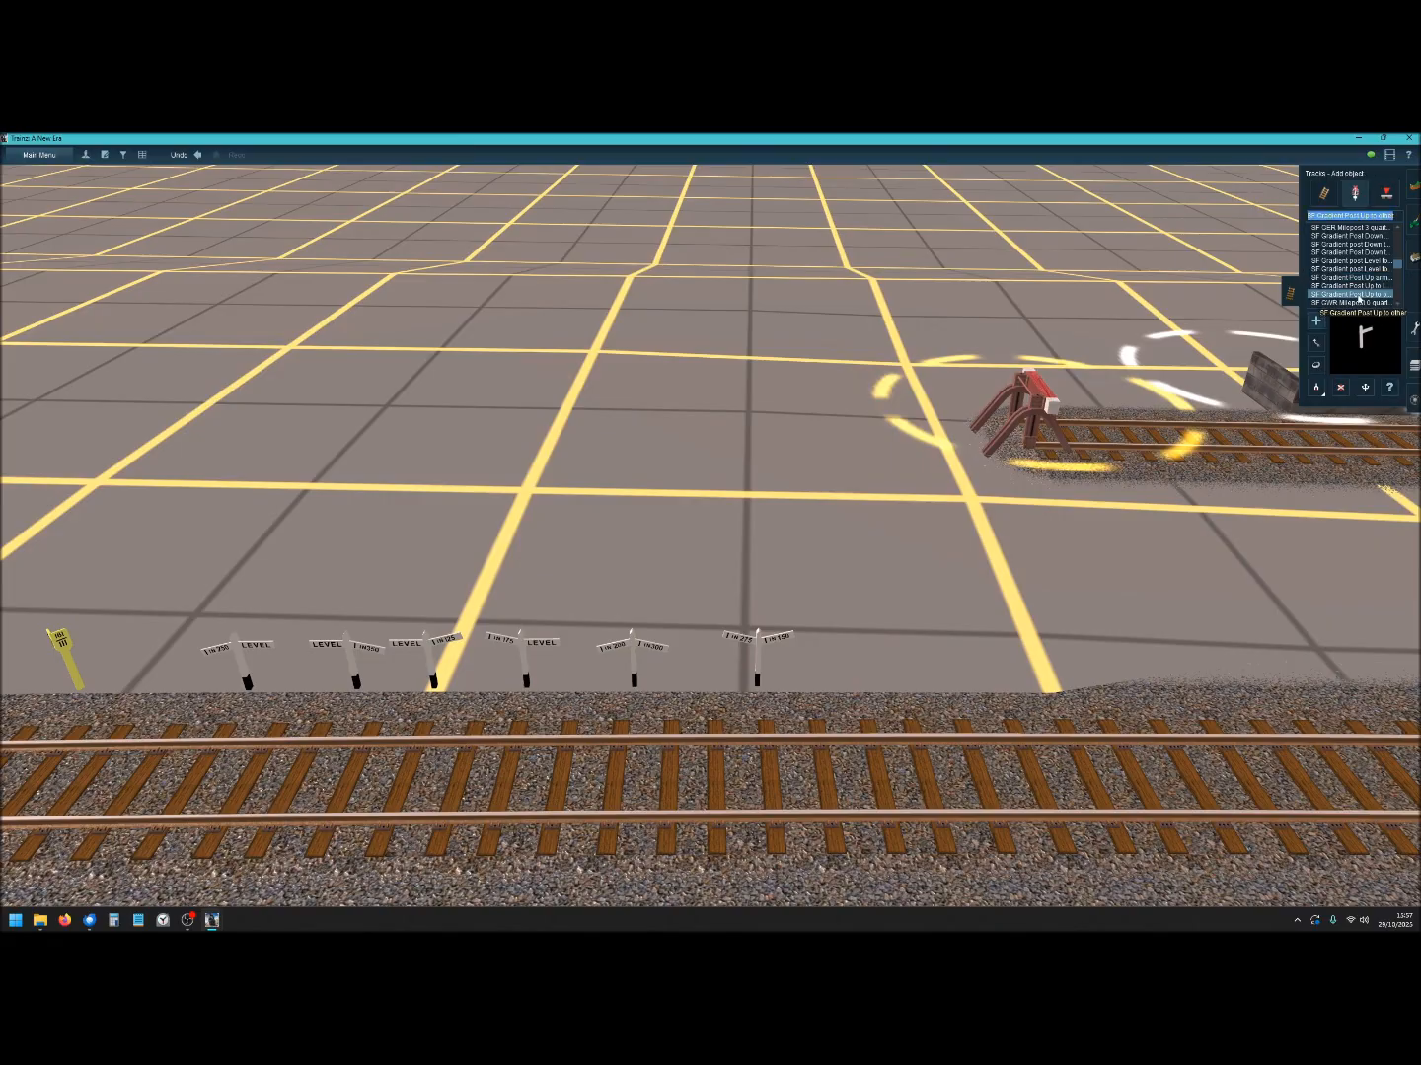
left_click(882, 772)
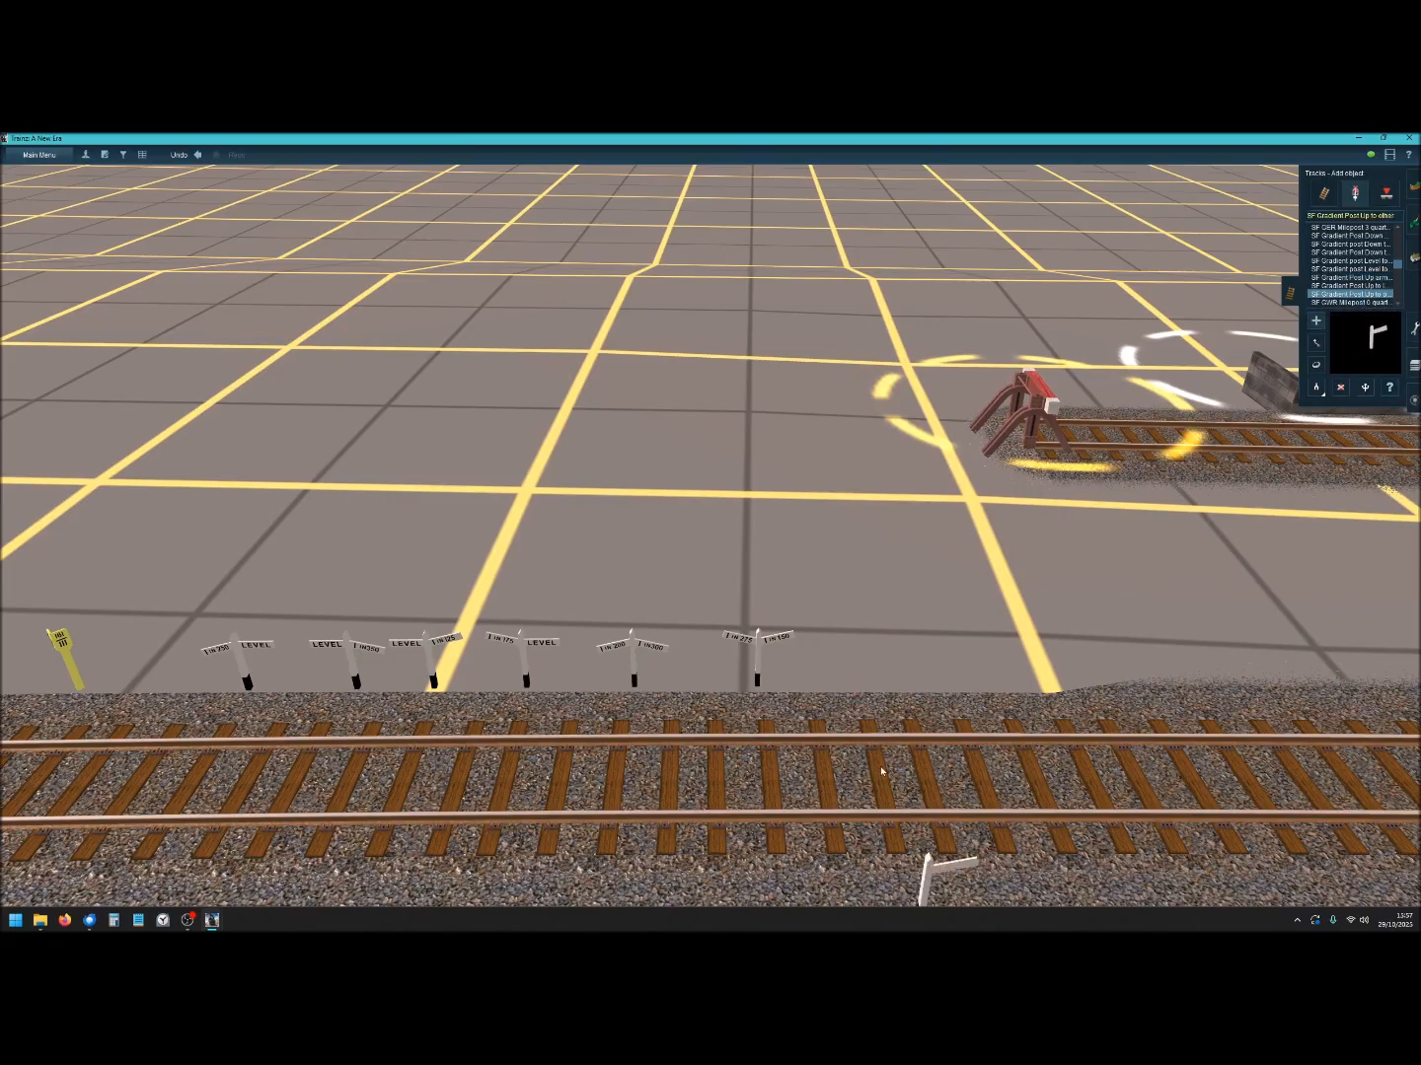
left_click(1316, 365)
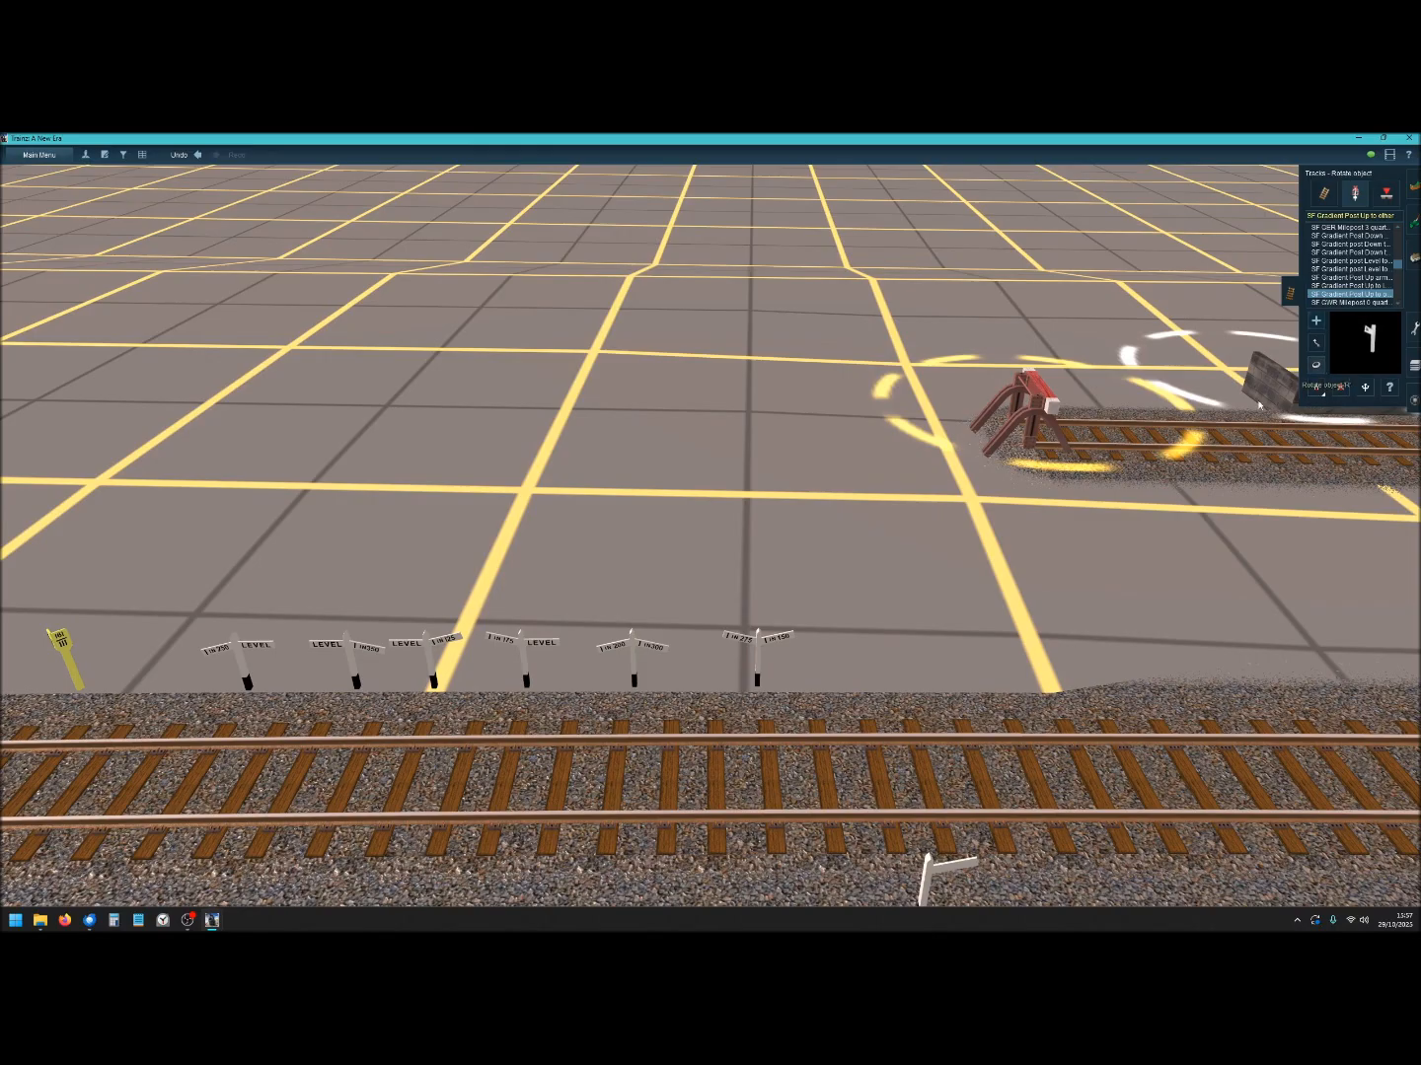
left_click(928, 878)
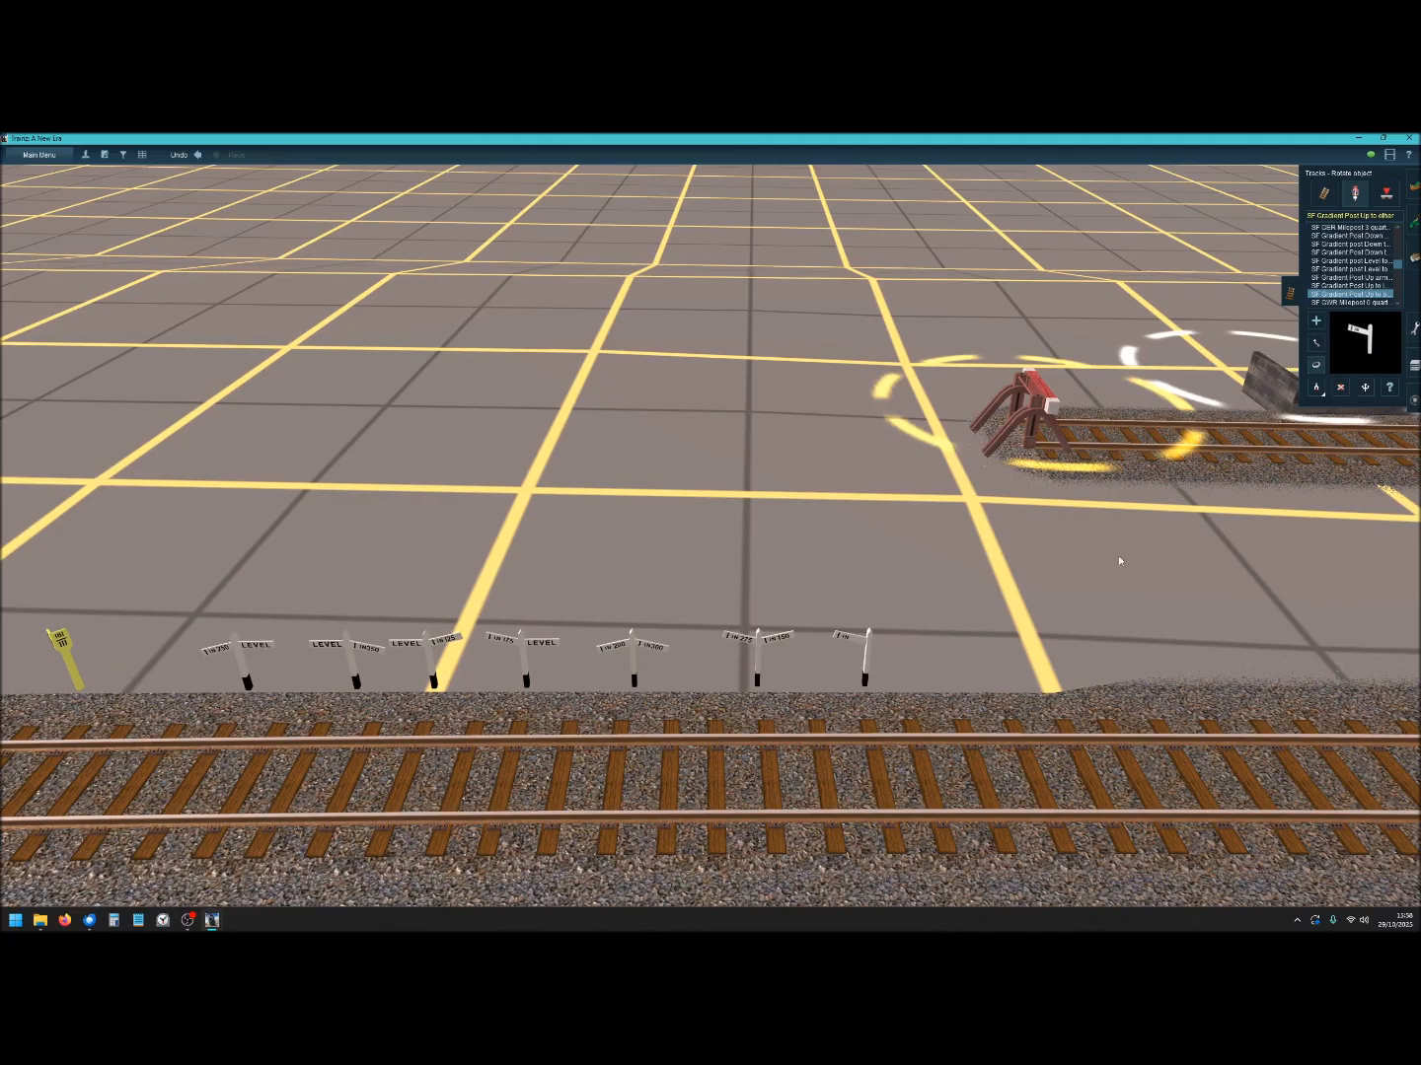
Place an SF Gradient Post Down to other beyond the new Up post, rotate it onto the outer side and move it closer.
left_click(1363, 254)
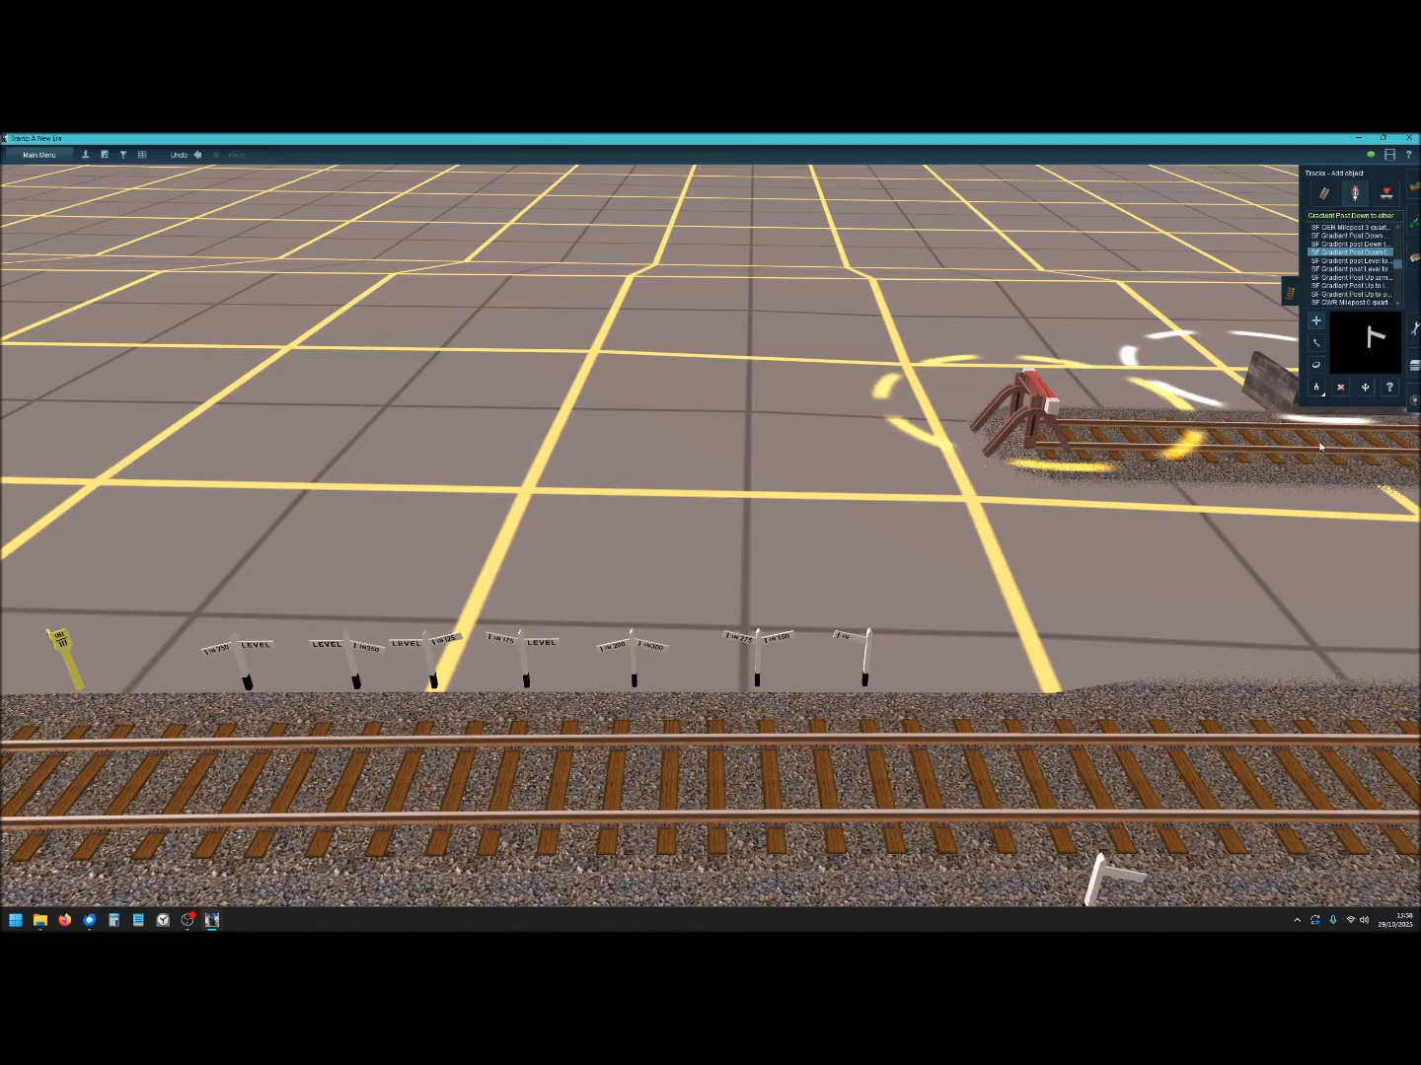
left_click(1314, 371)
left_click(1315, 342)
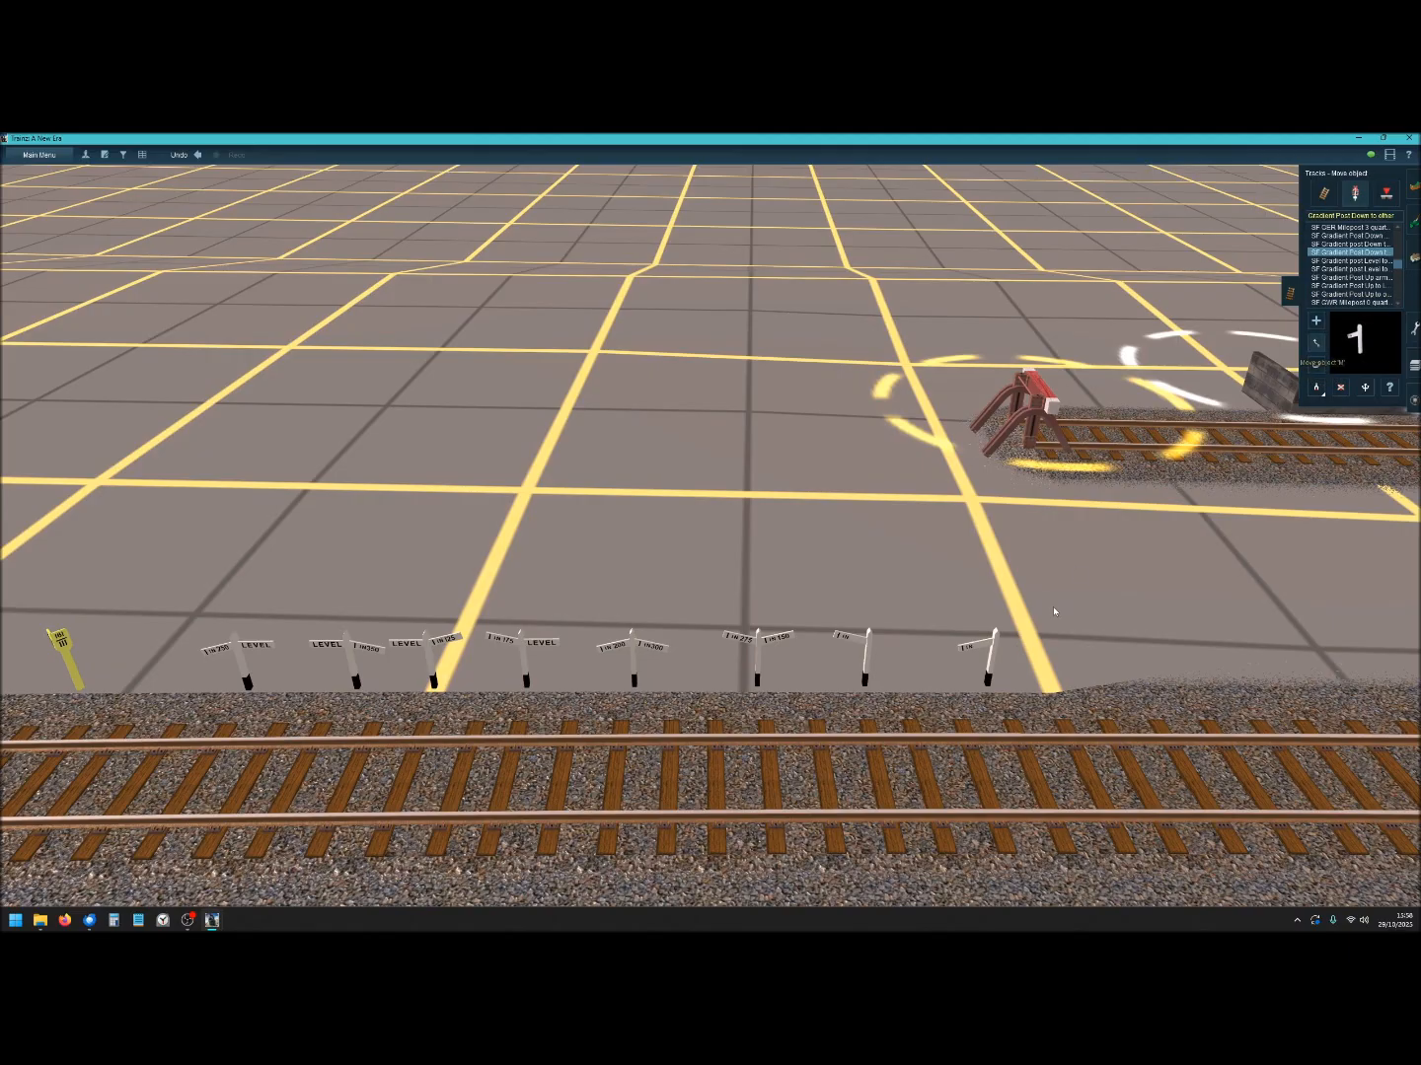
left_click_drag(968, 680, 947, 684)
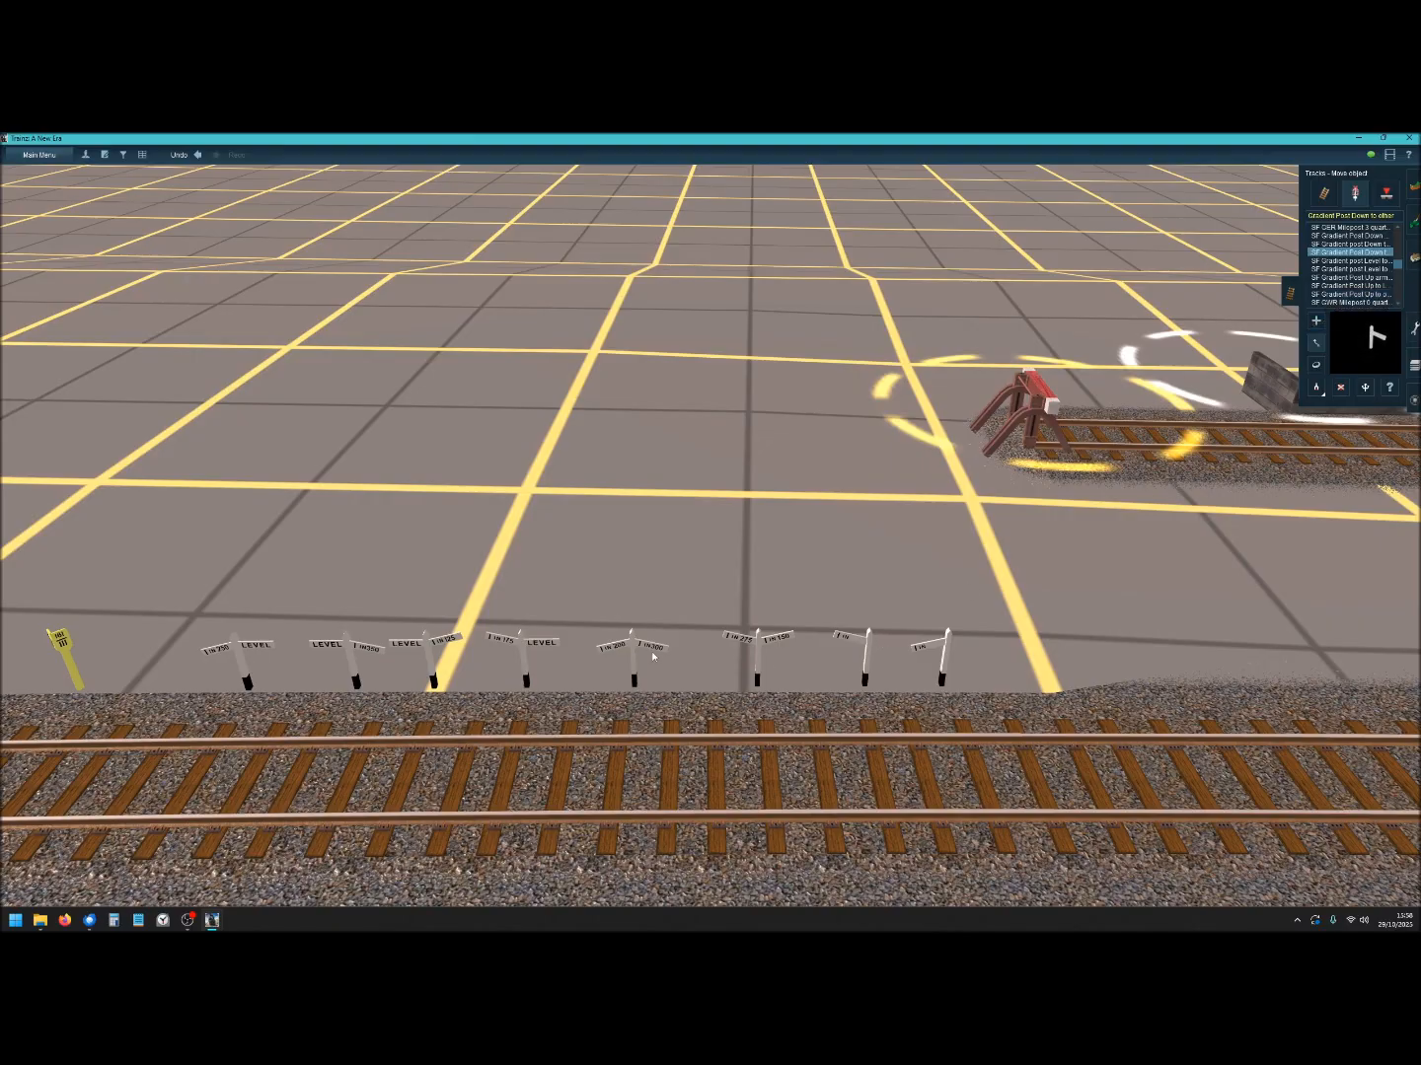
Delete the two unnumbered gradient posts, the Down to other and the Up to other, at the end of the row.
key("d")
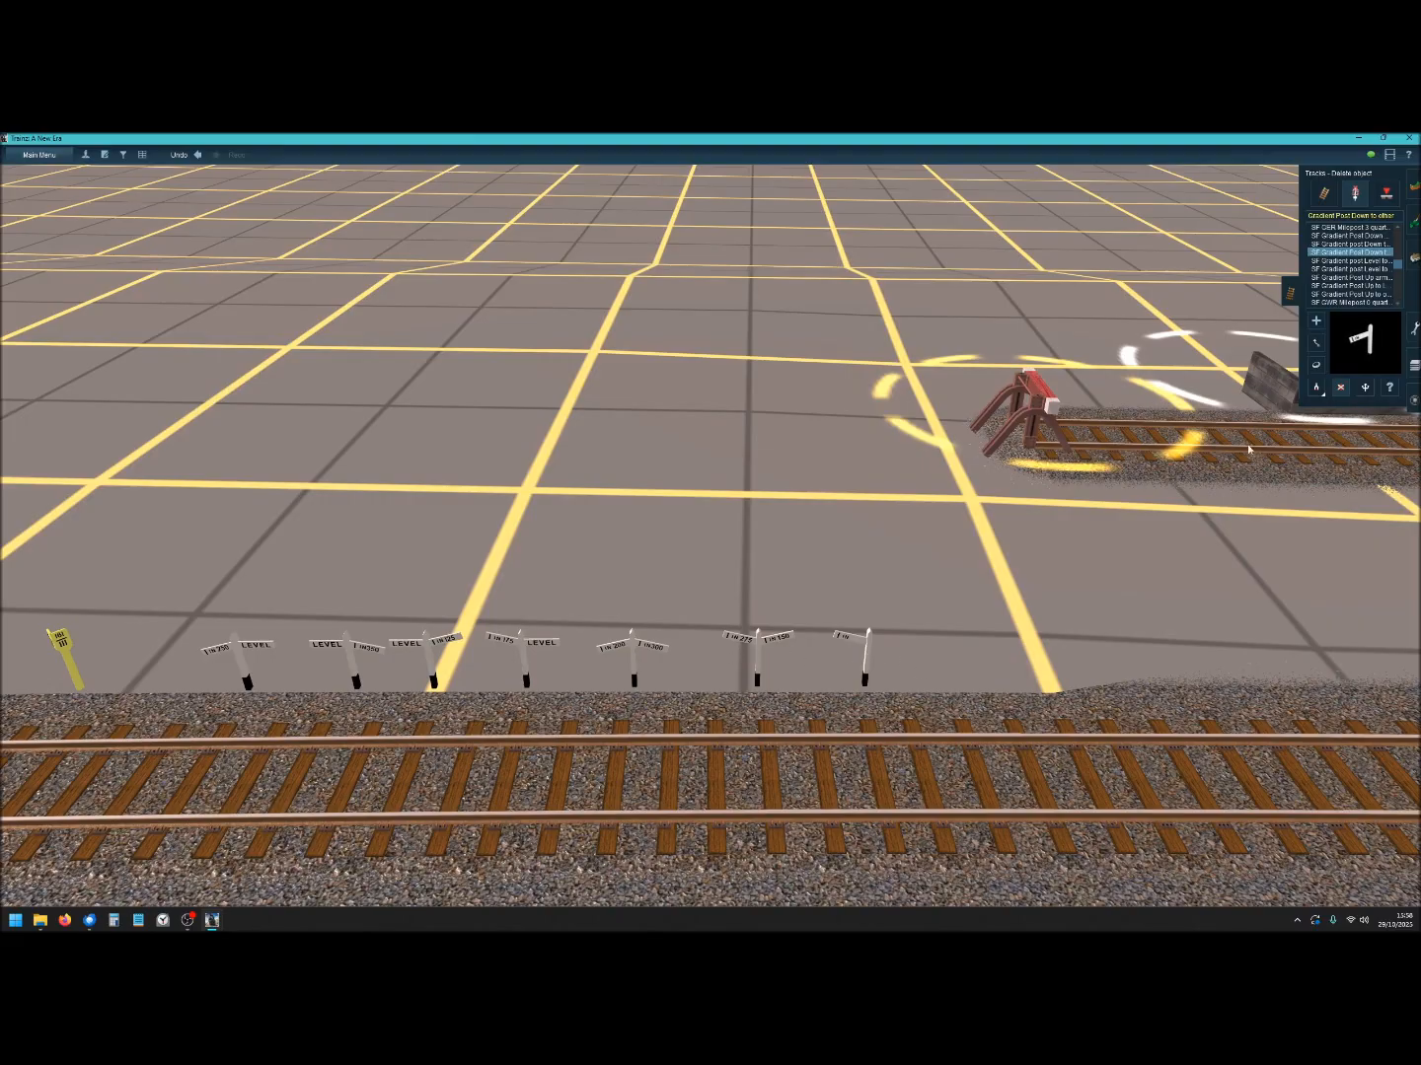
left_click(1316, 344)
left_click(1316, 388)
left_click(749, 641)
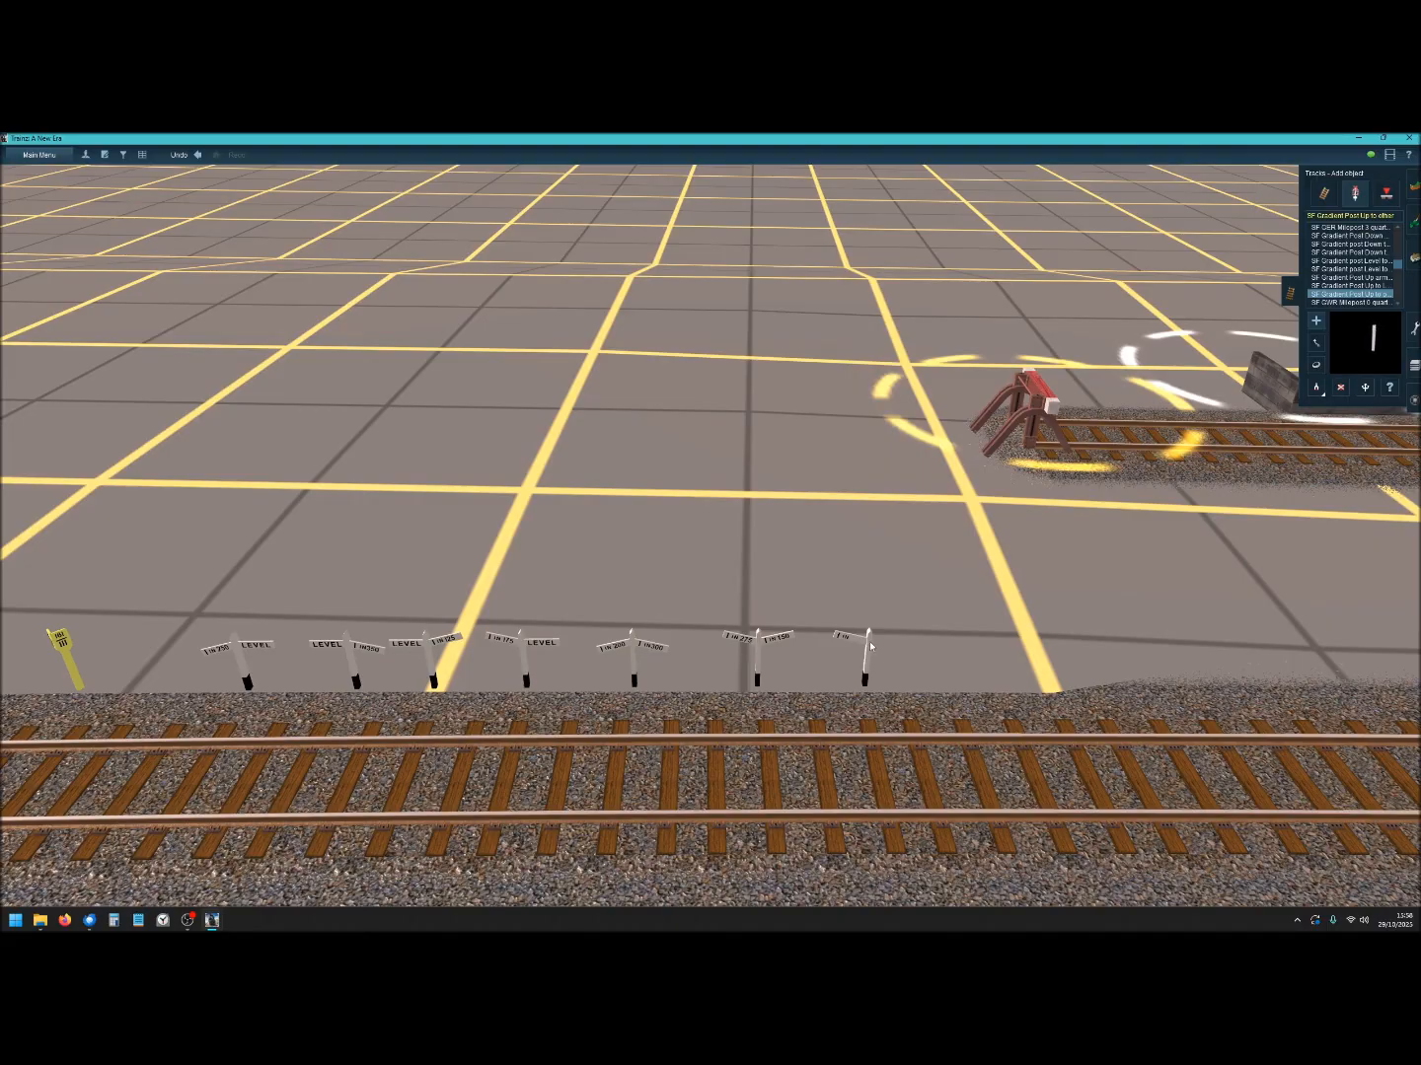
left_click(1340, 387)
Read the gradient of the farther track and of the nearer track beside the posts with the Get gradient tool.
scroll(692, 630, "down", 3)
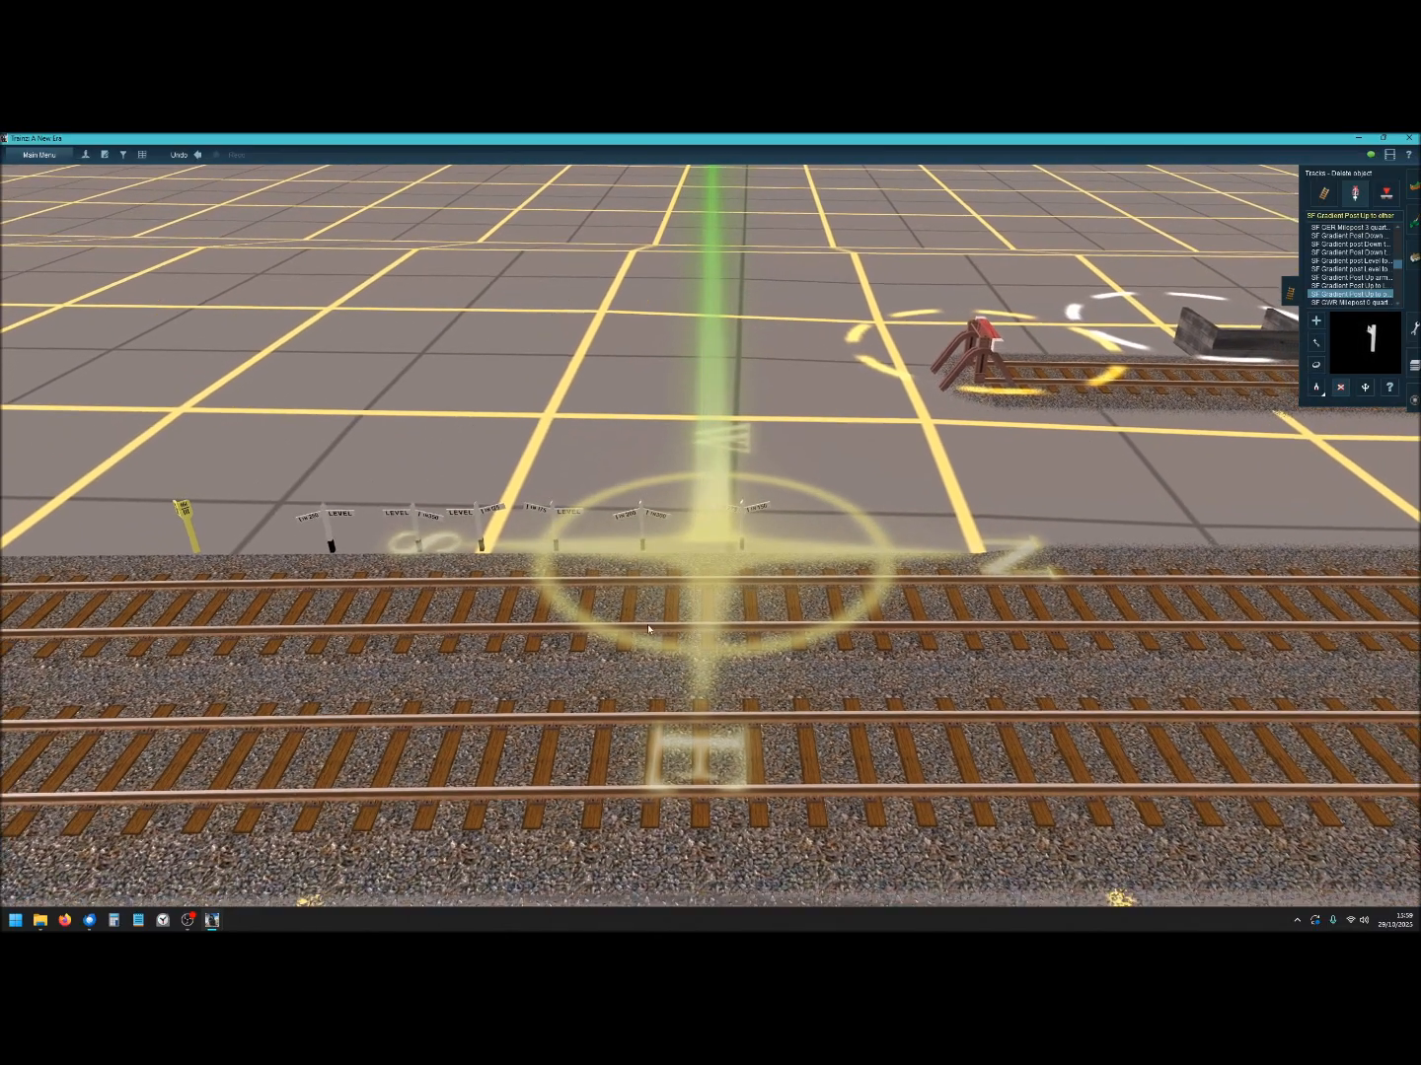
right_click_drag(556, 589, 644, 532)
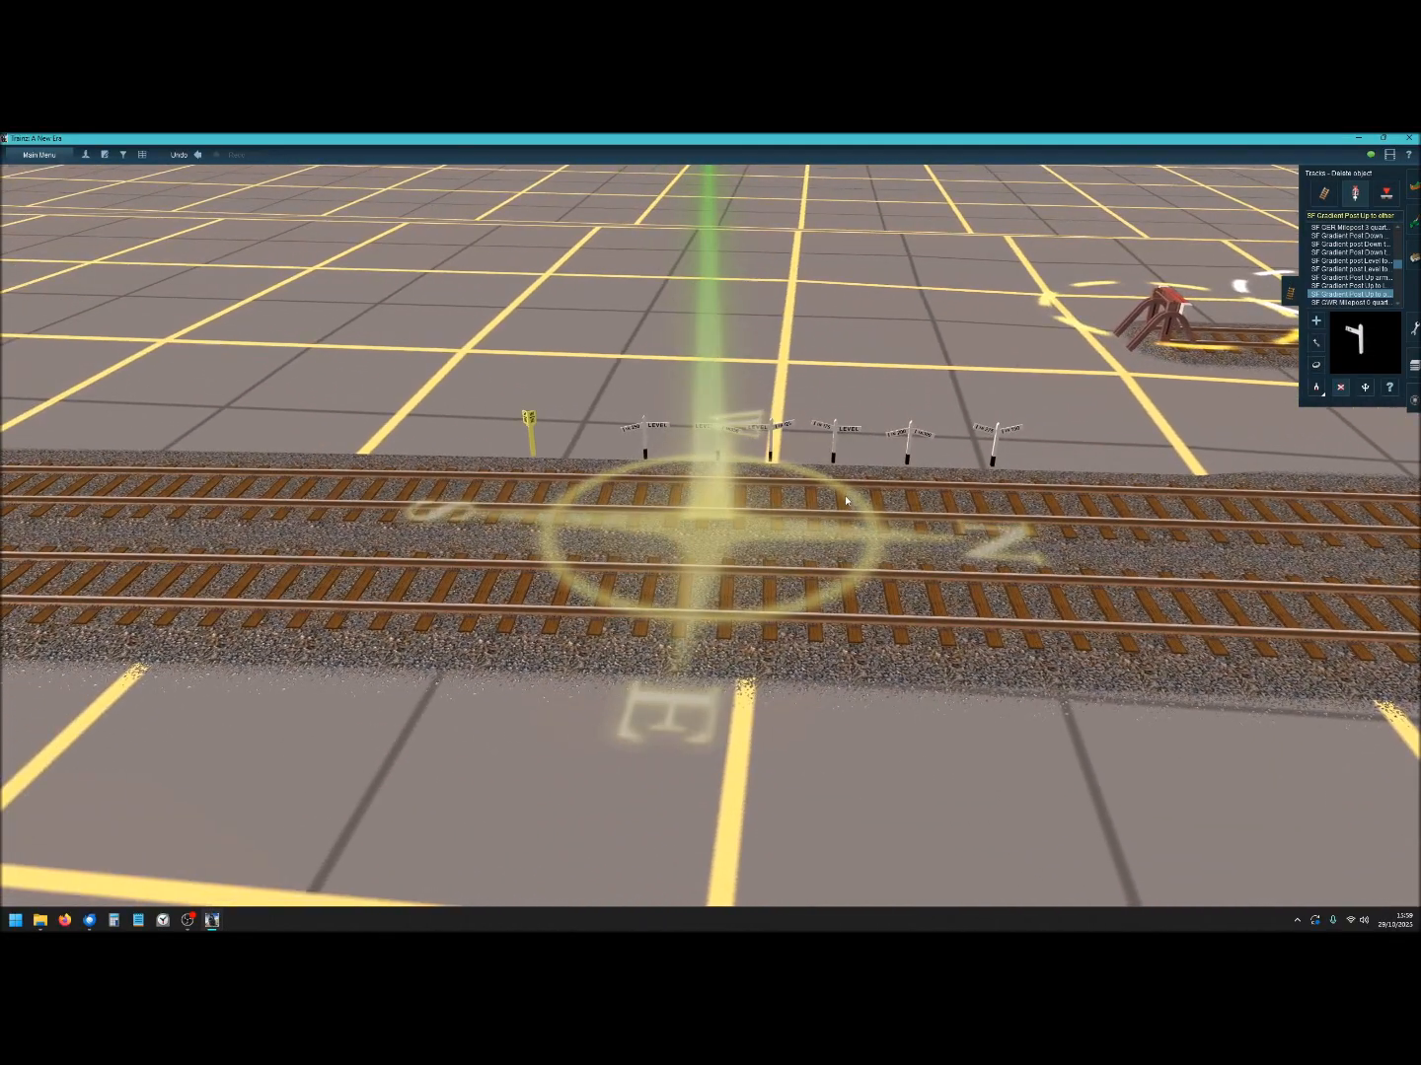
right_click_drag(771, 499, 766, 508)
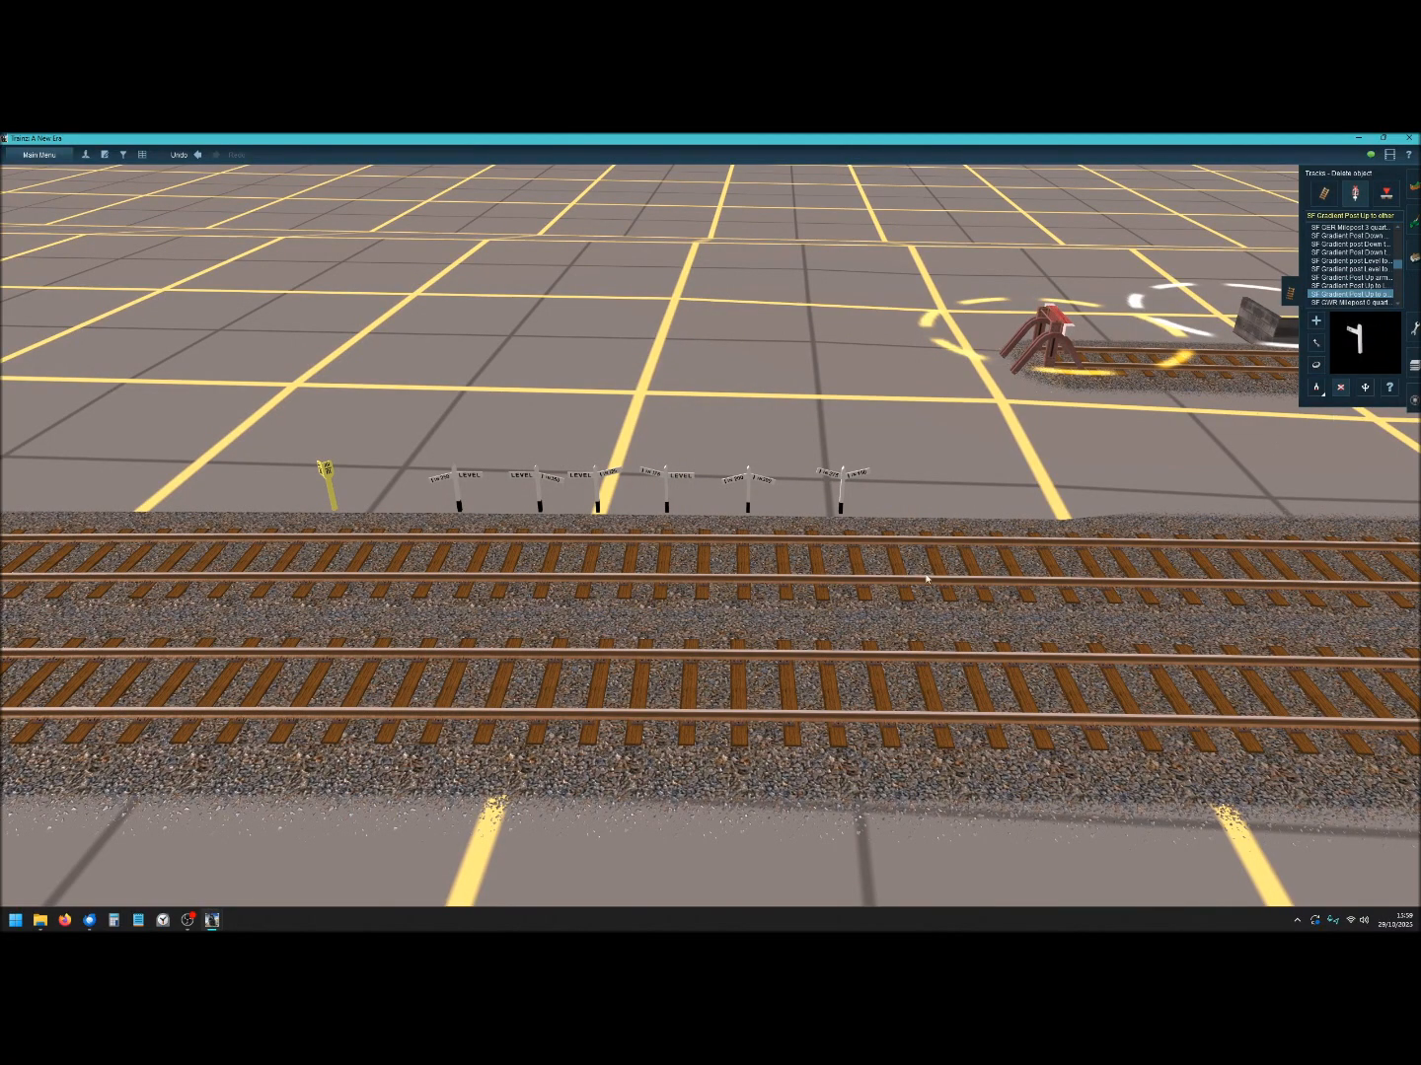
left_click(1324, 192)
left_click(1303, 402)
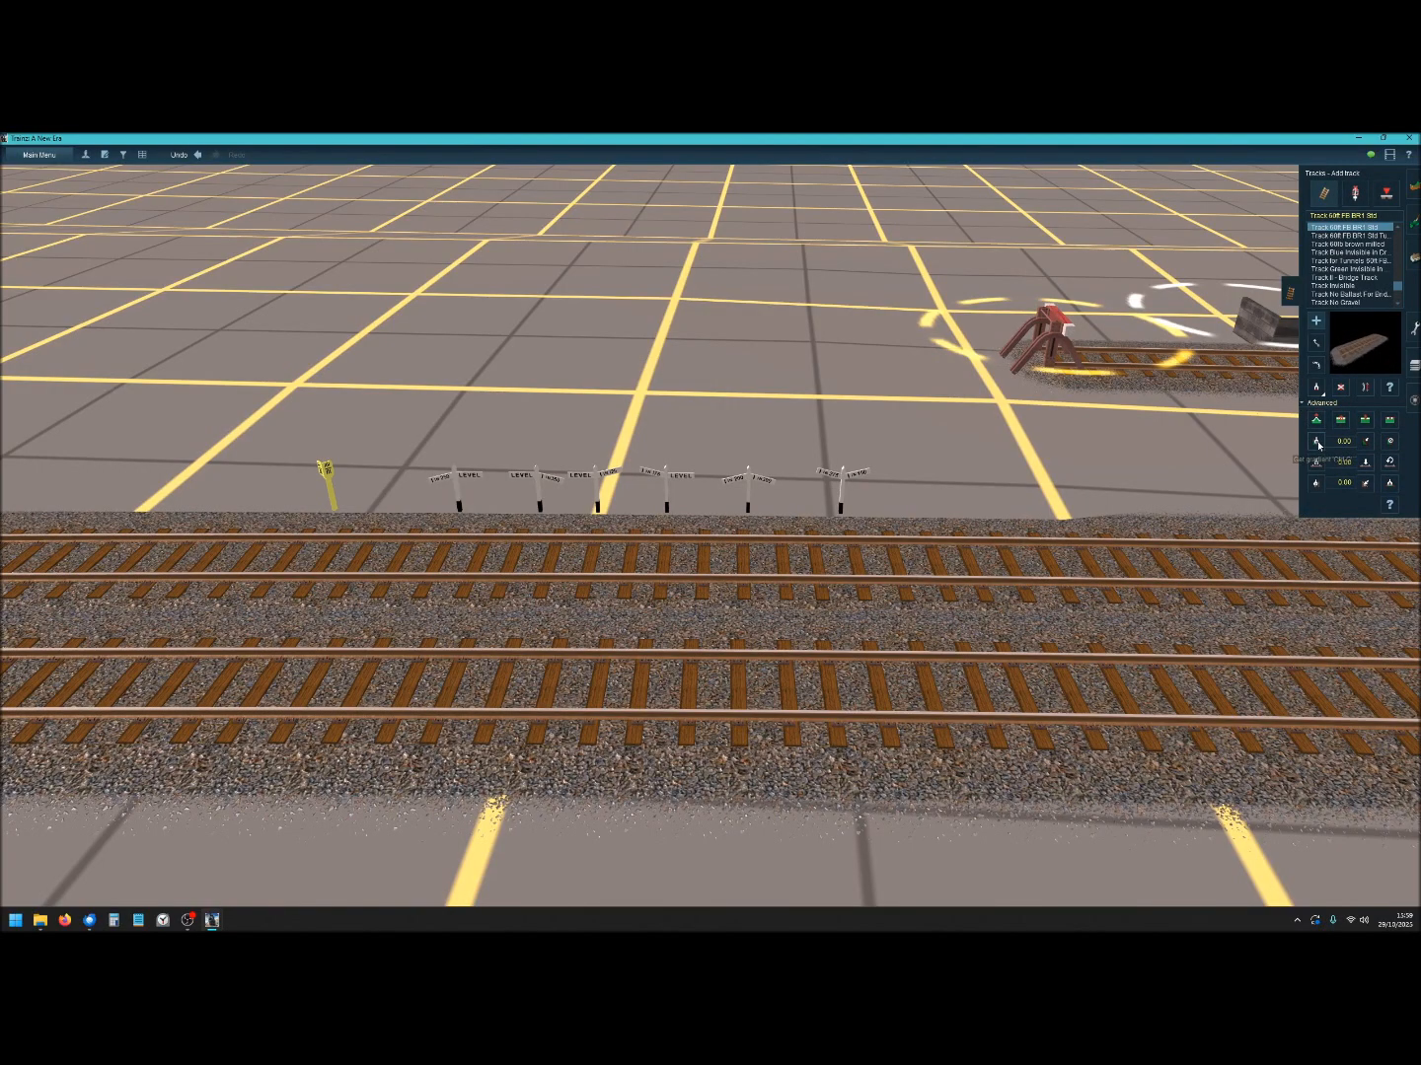
left_click(1316, 441)
left_click(872, 572)
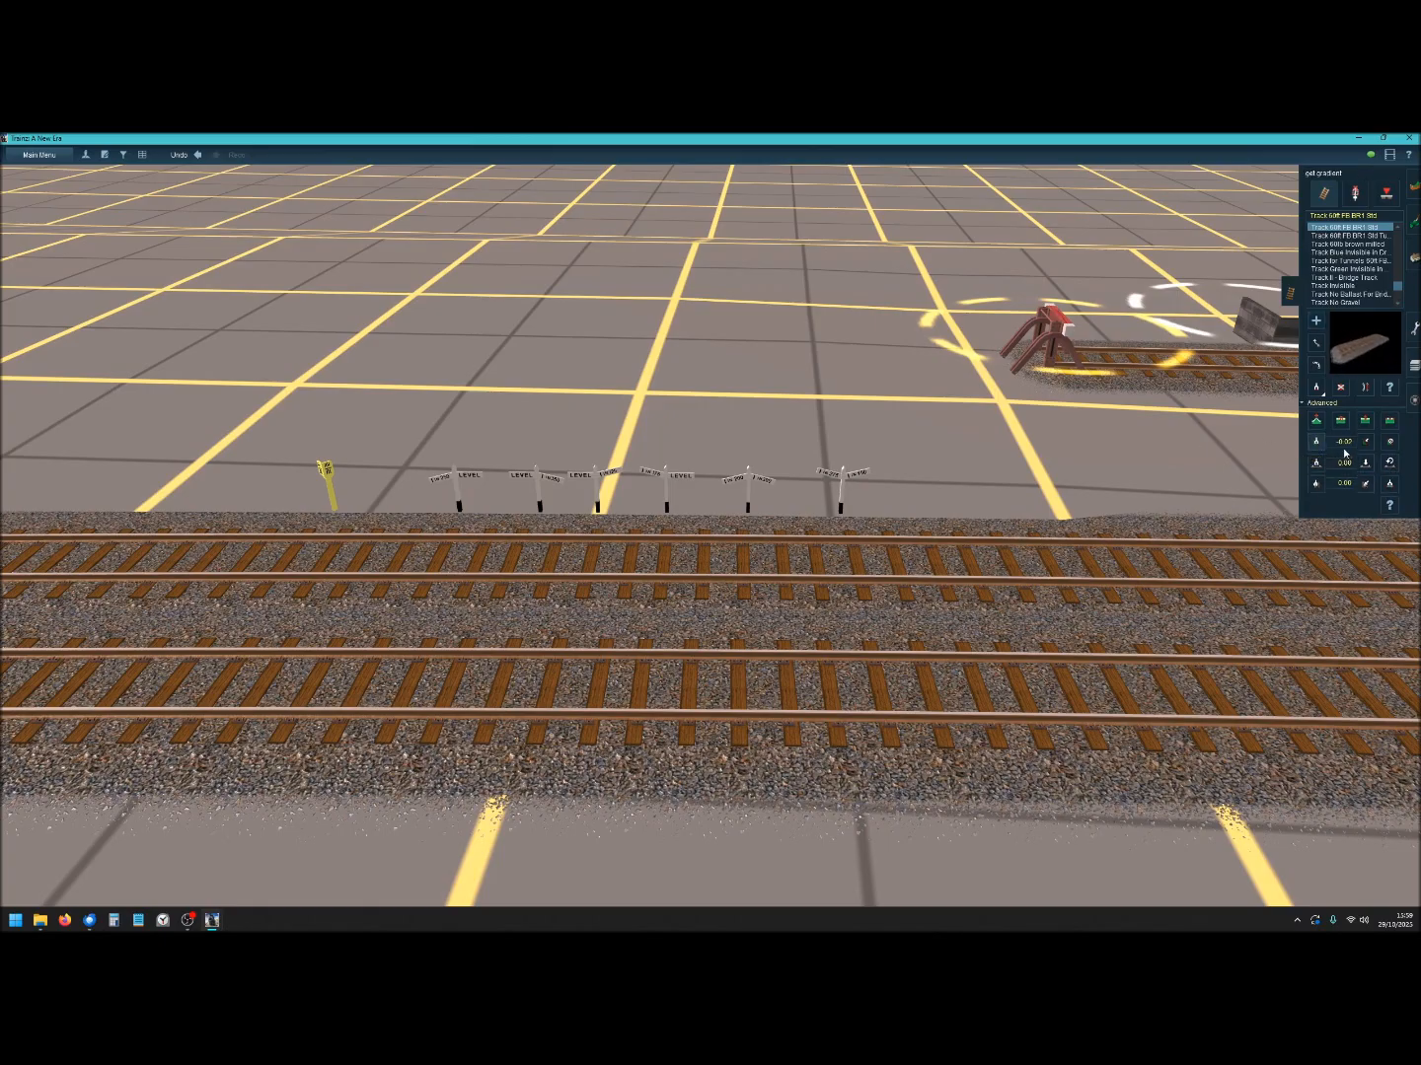
left_click(889, 702)
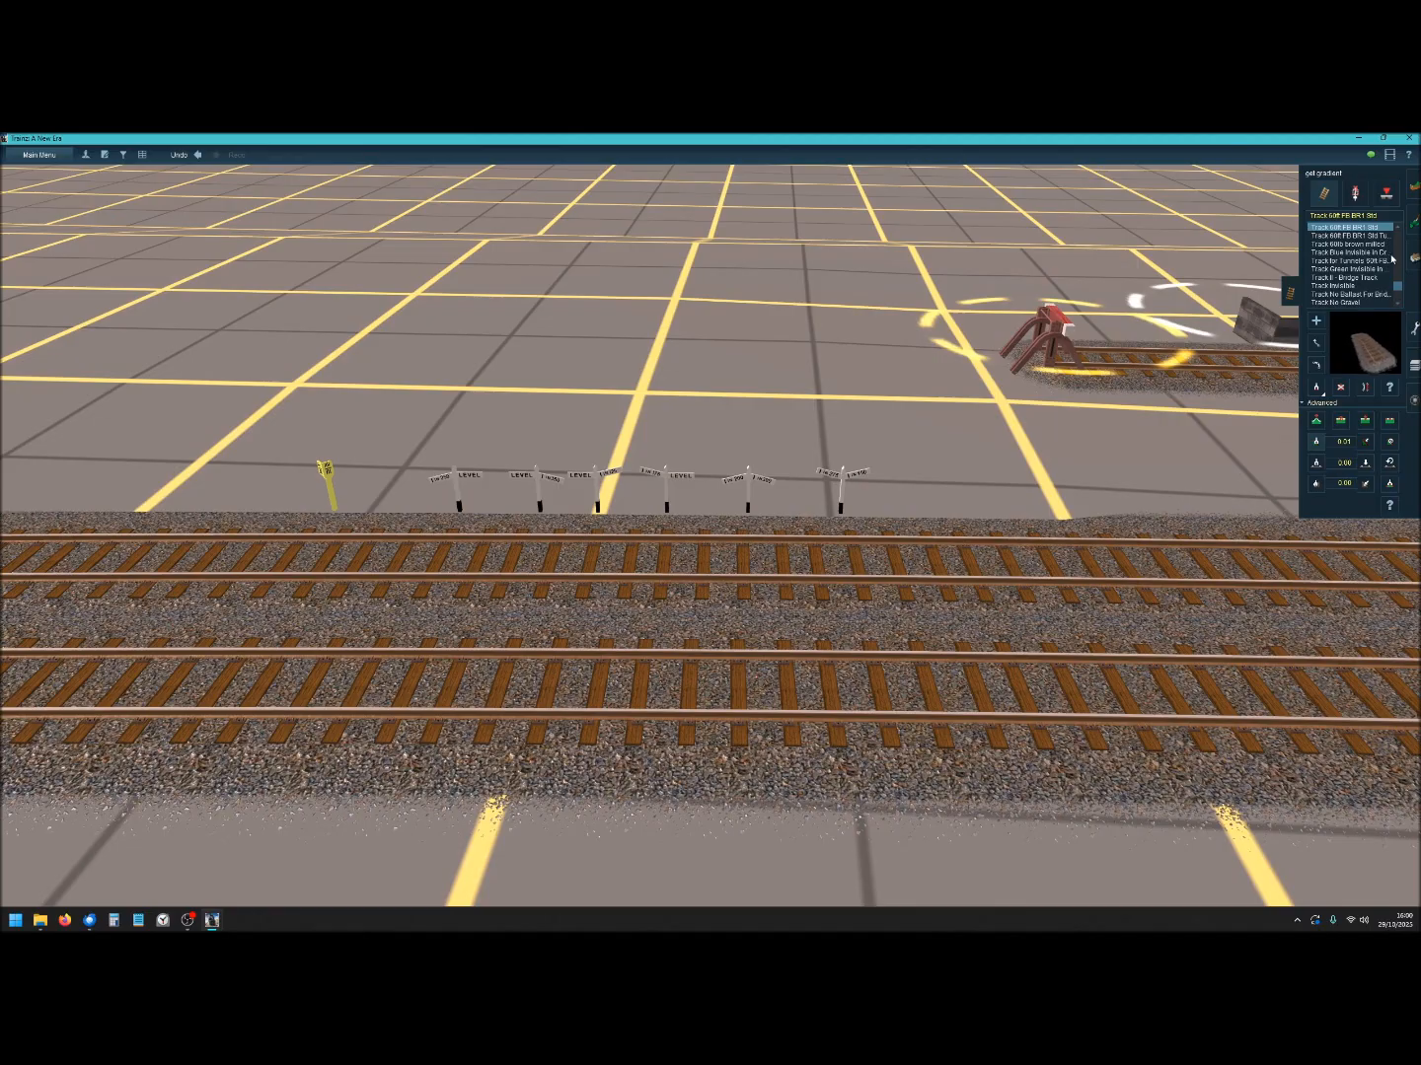
Delete all the remaining numbered gradient posts and their arms beside the farther track.
left_click(1355, 196)
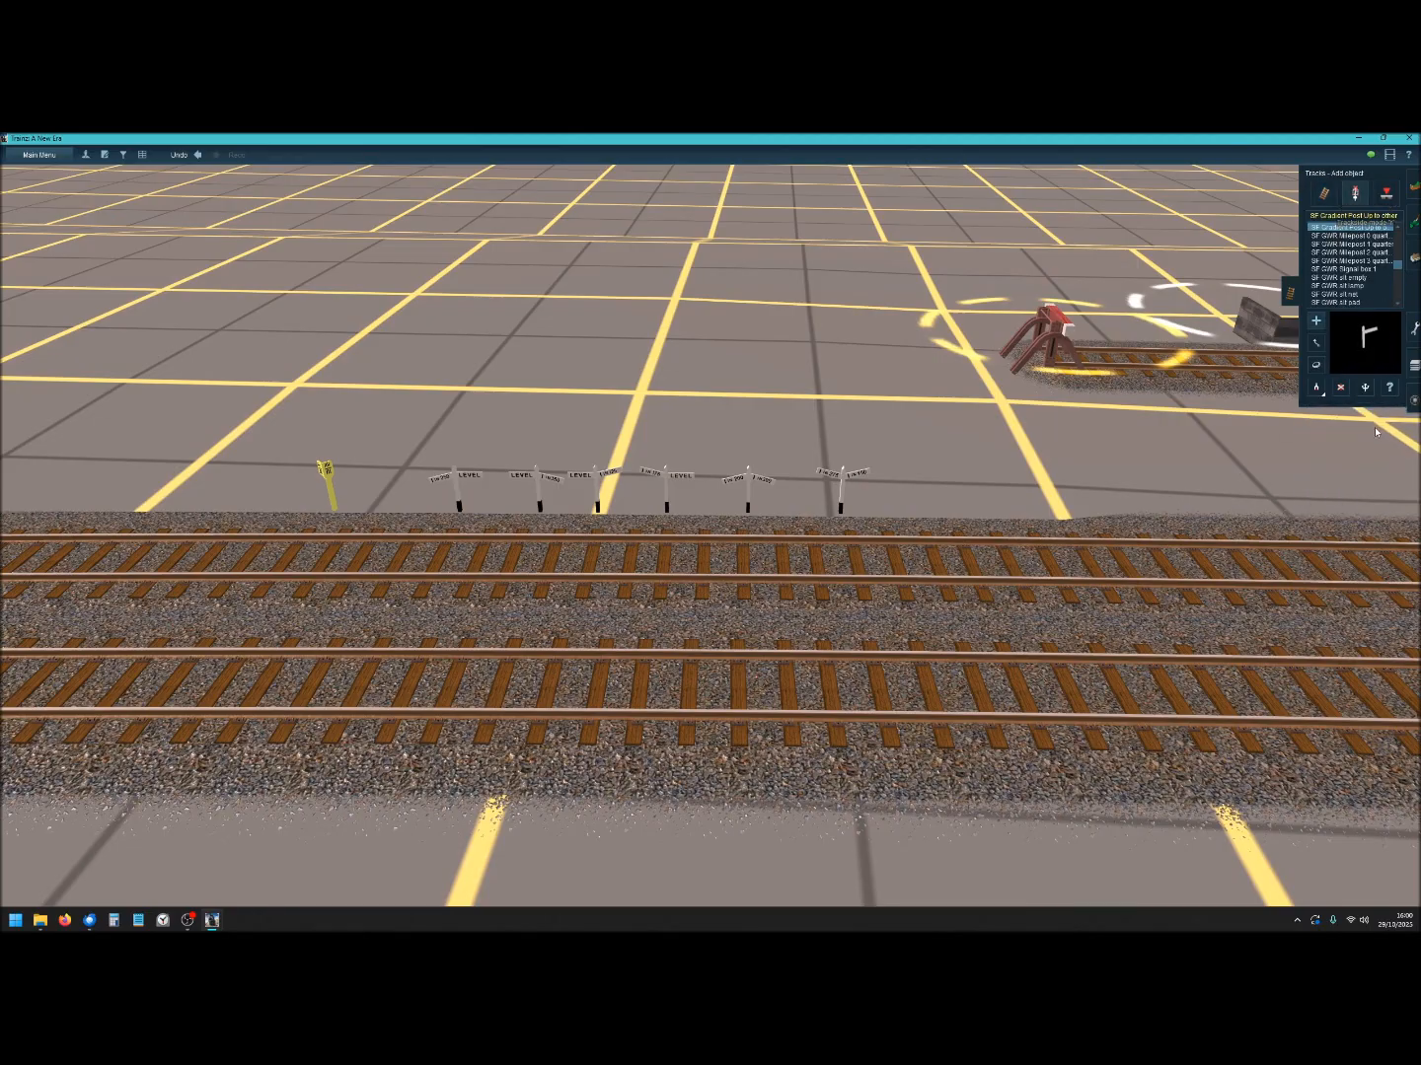
left_click(1341, 393)
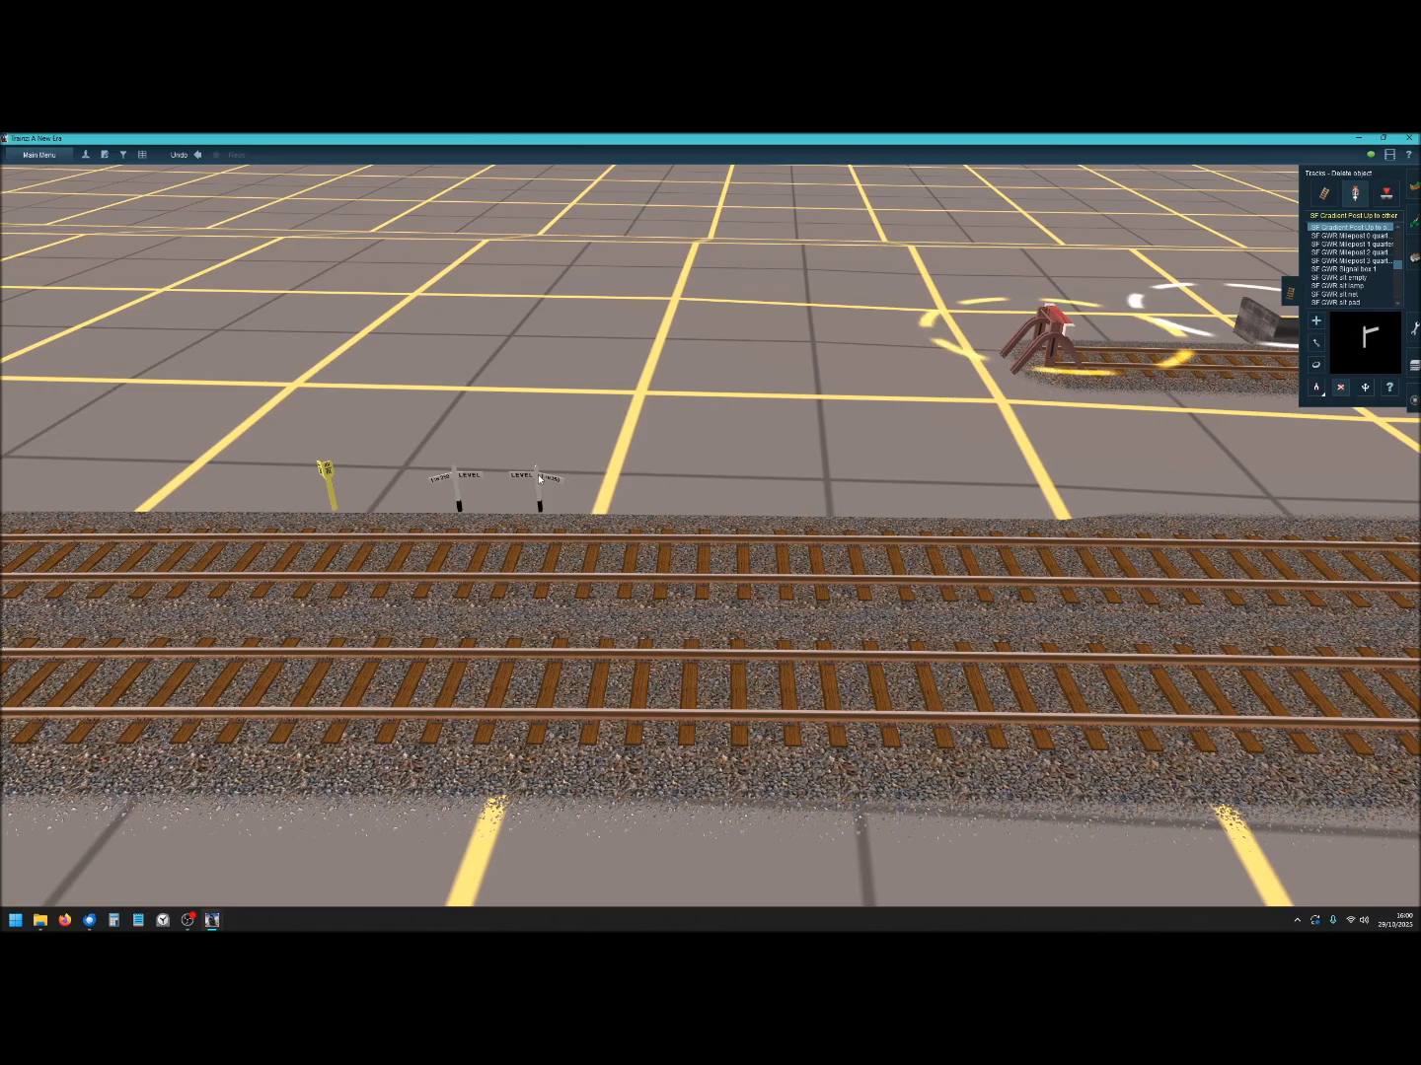
right_click(439, 513)
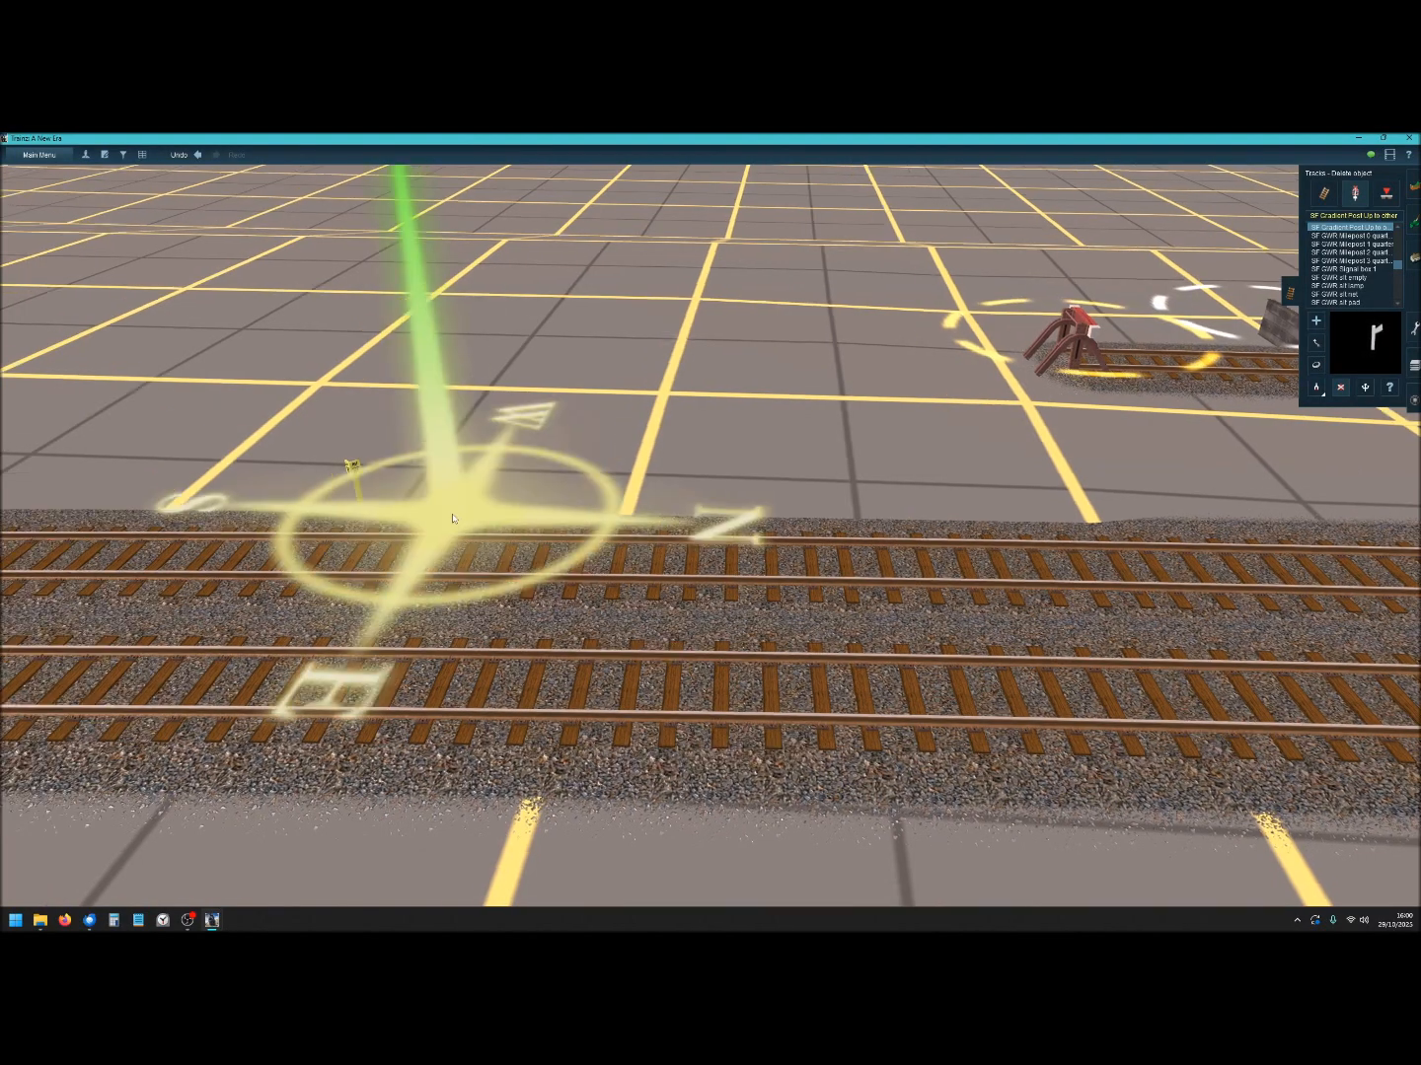
Examine the railway line from the former gradient post site past the junctions and engine shed to the station.
scroll(684, 545, "down", 5)
mouse_move(685, 546)
right_mouse_down()
mouse_move(749, 519)
mouse_move(783, 541)
mouse_move(747, 547)
mouse_move(786, 522)
right_mouse_up()
scroll(784, 521, "down", 6)
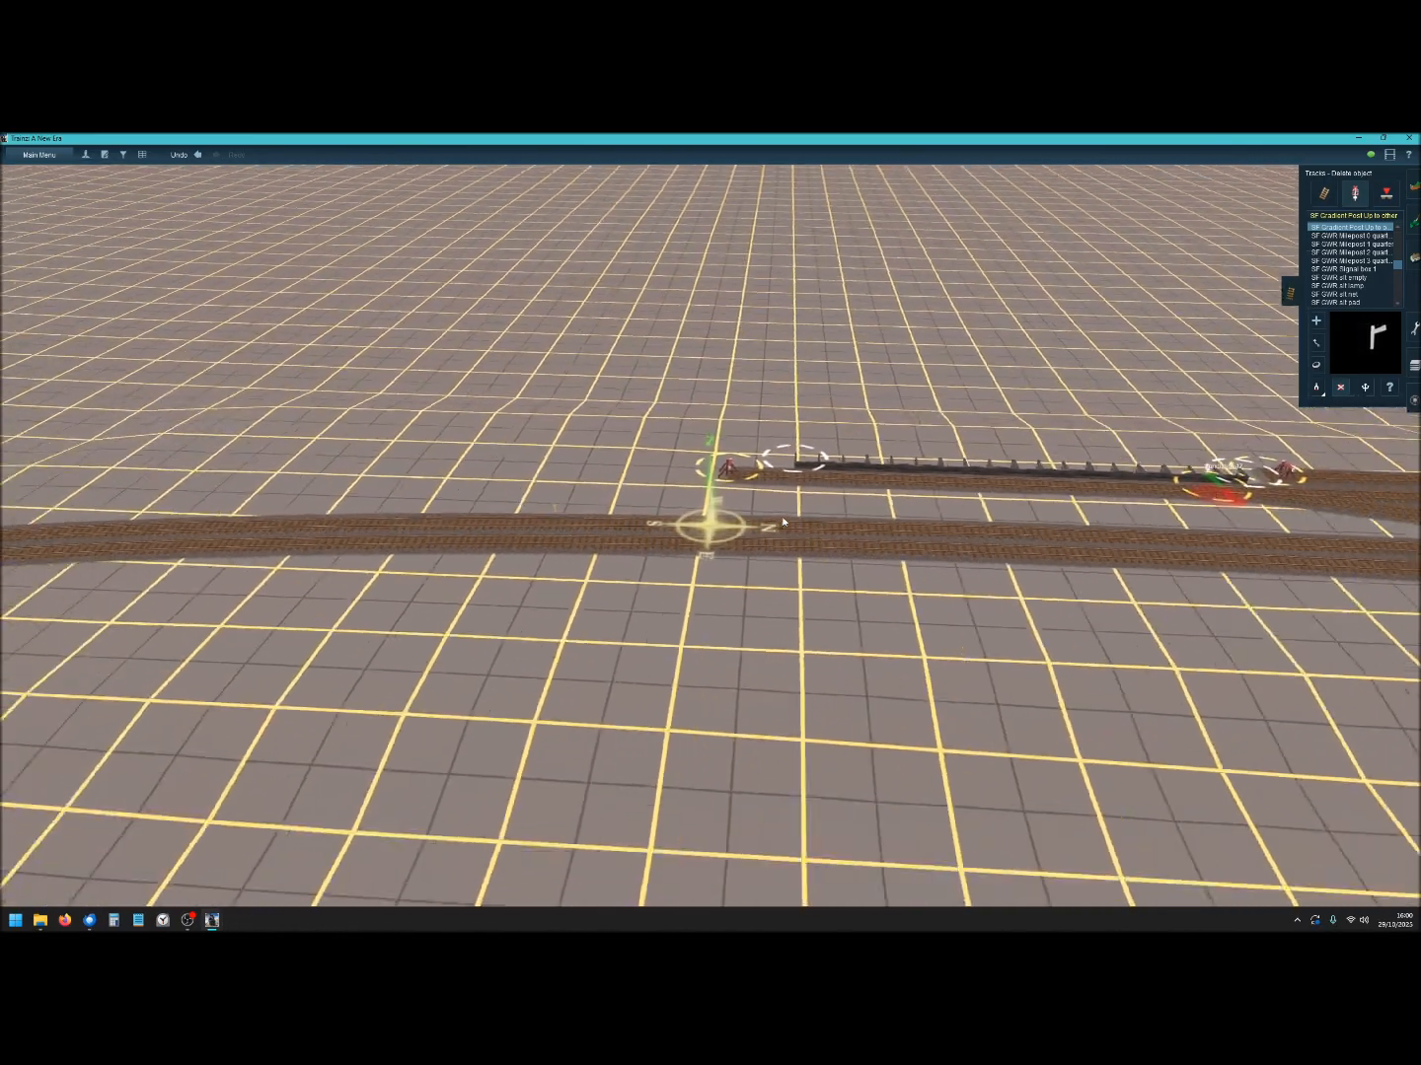
scroll(783, 522, "down", 4)
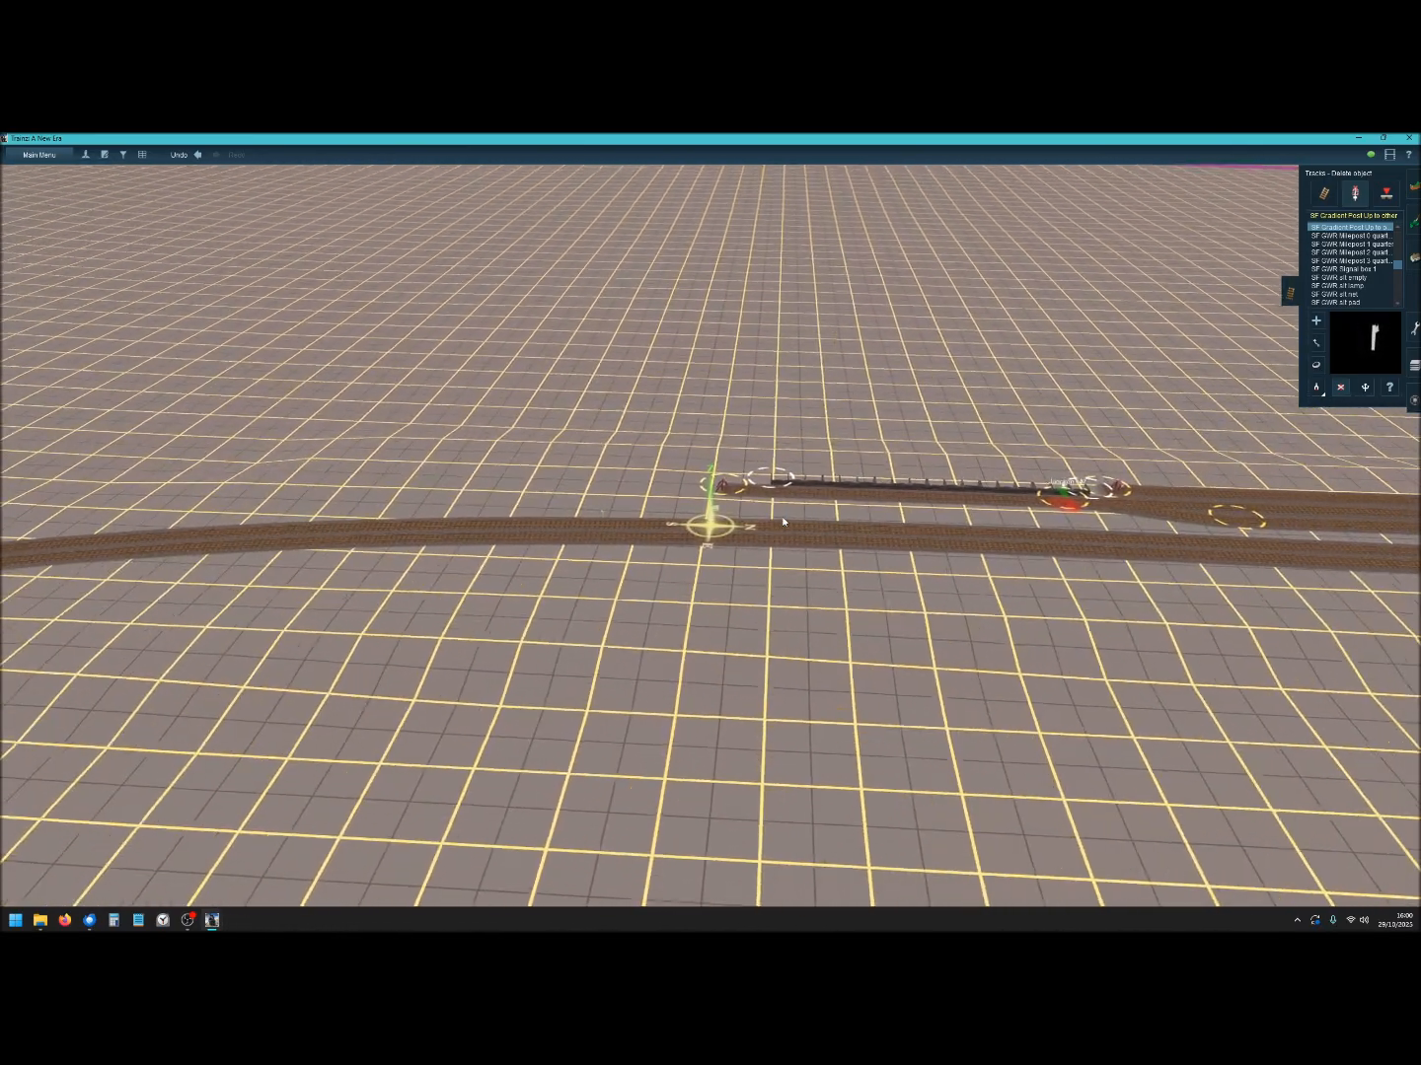
mouse_move(768, 523)
right_mouse_down()
mouse_move(826, 520)
mouse_move(740, 484)
mouse_move(834, 441)
right_mouse_up()
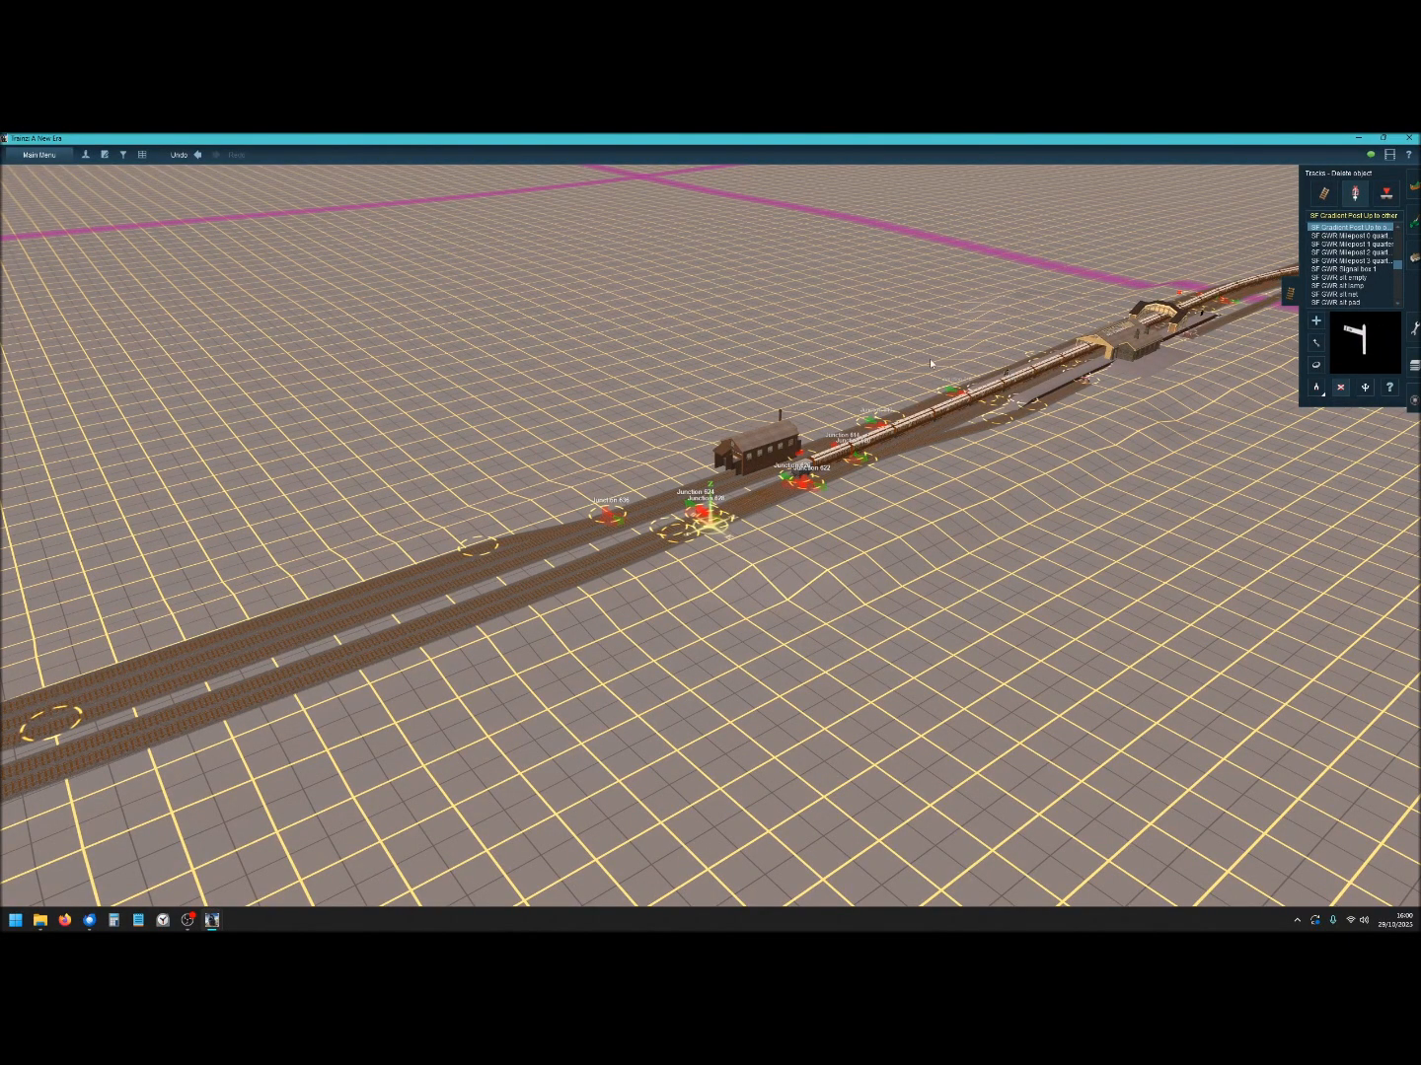
key("Down")
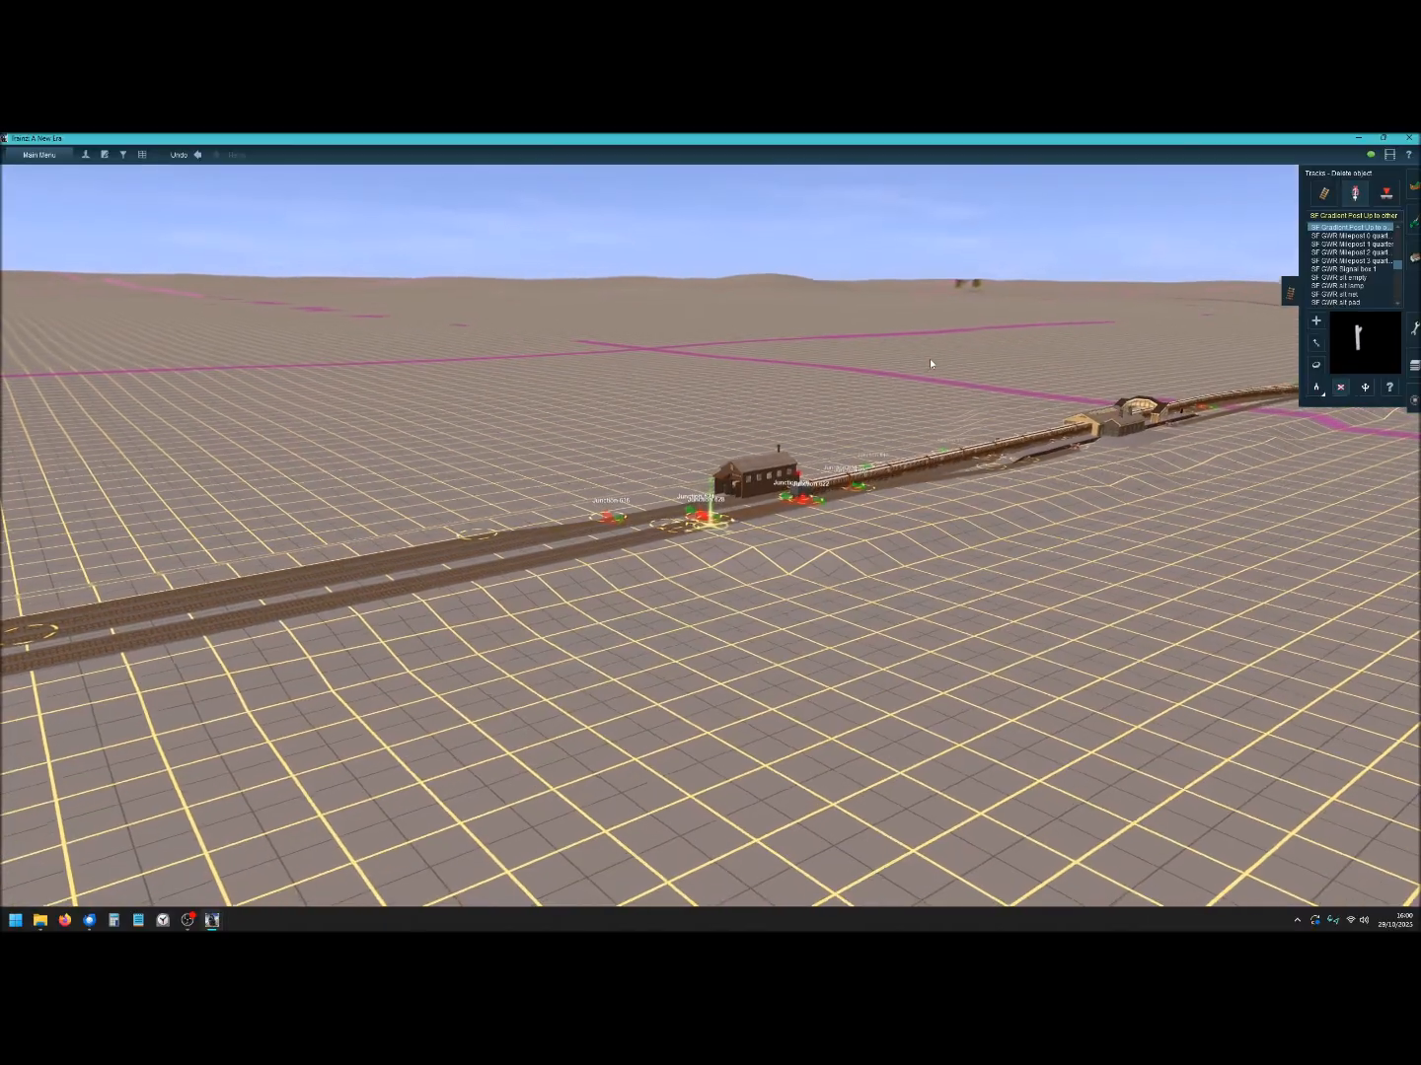
key("Up")
key("Up")
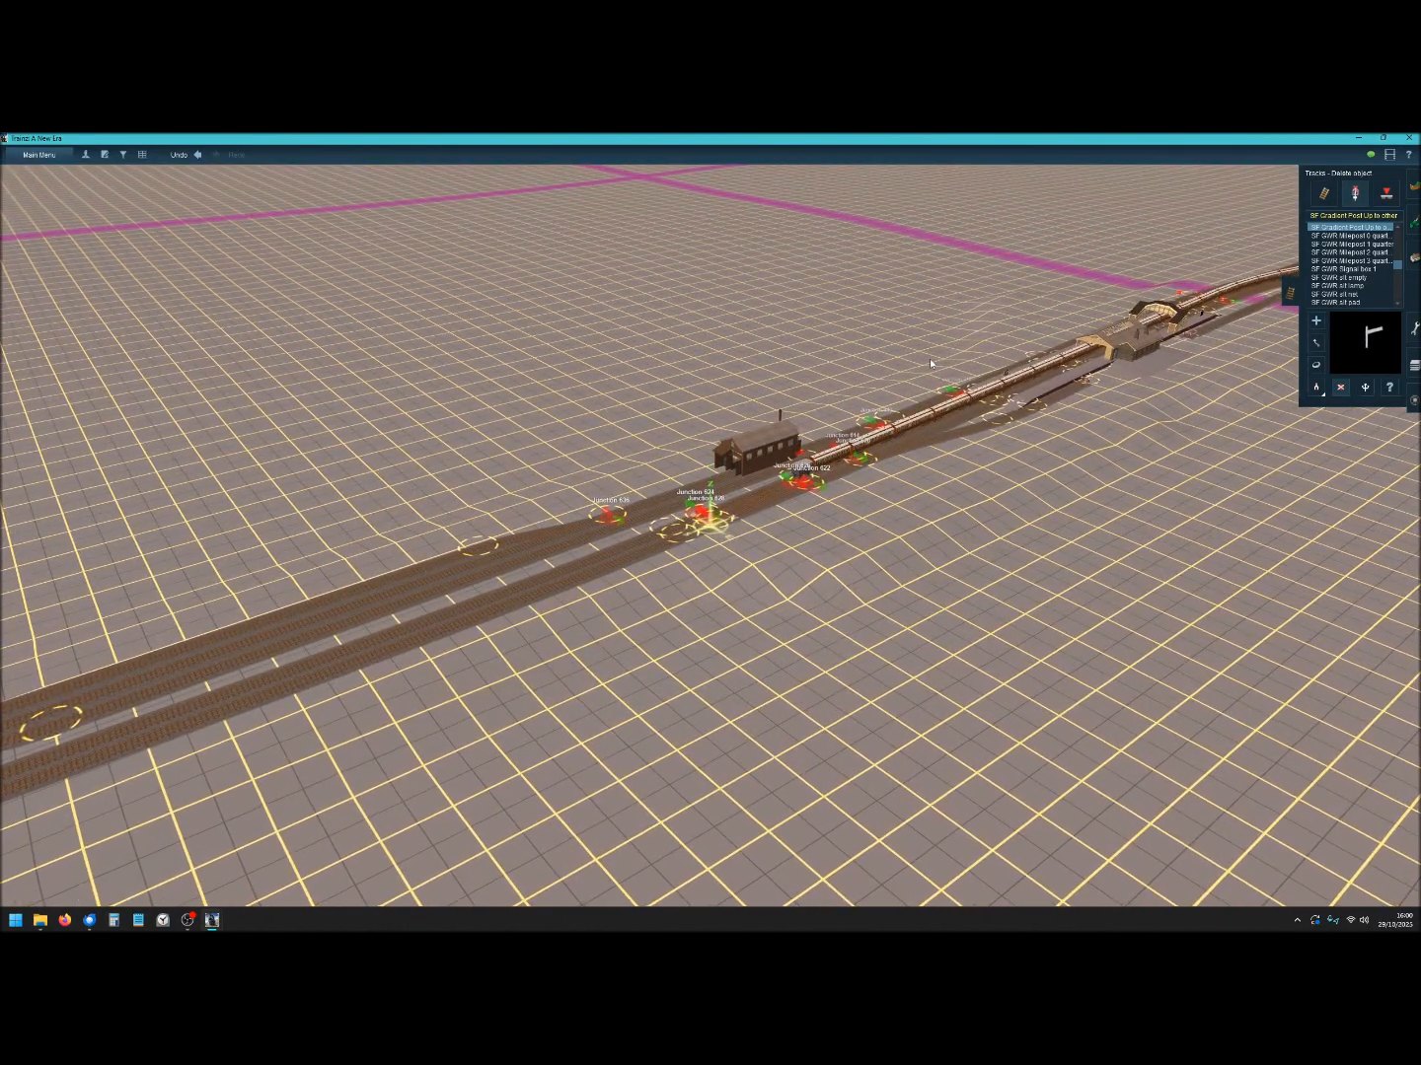
right_click(1020, 385)
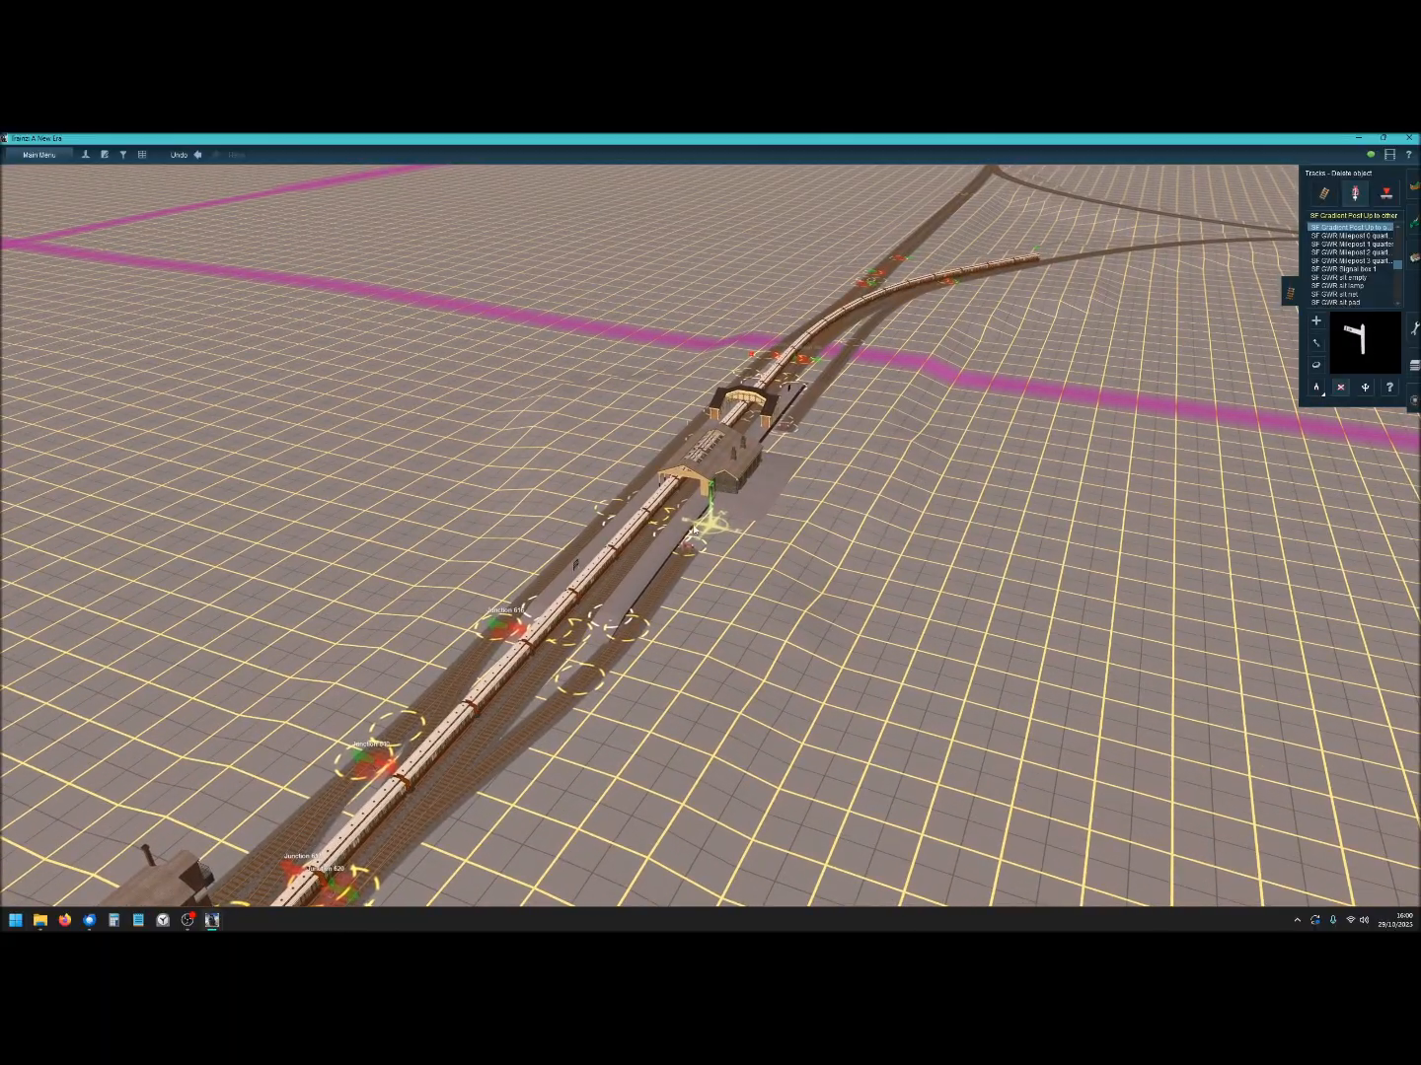
scroll(704, 504, "down", 3)
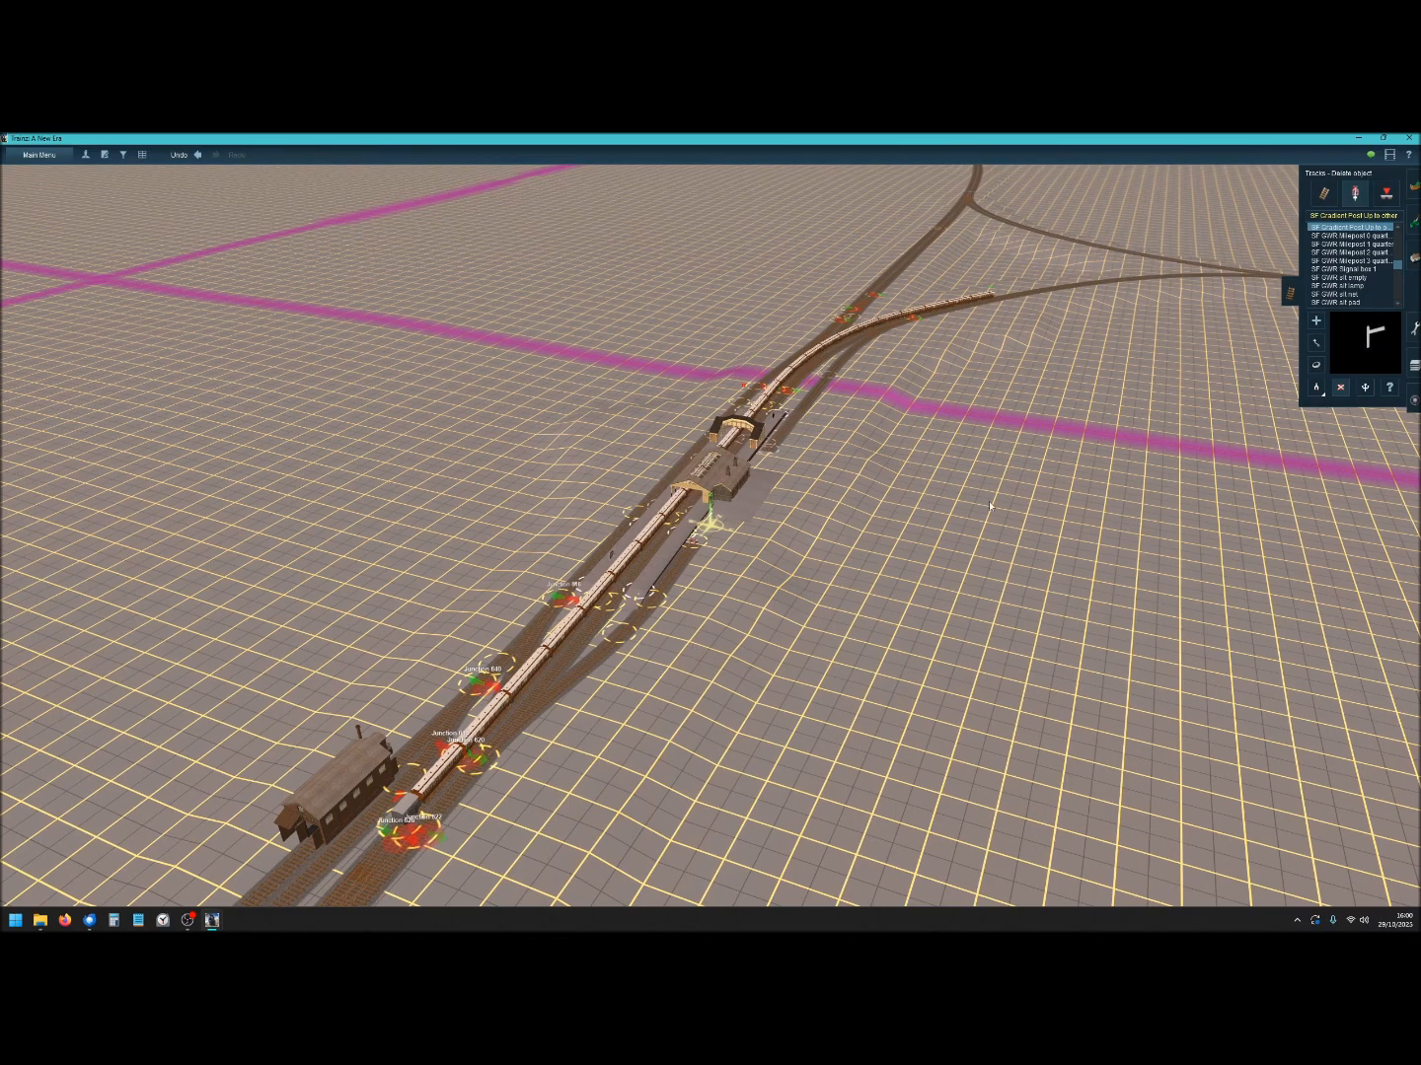
Switch to the train tools and examine the long passenger train, footbridge, station building and surrounding track from several angles.
left_click(1413, 400)
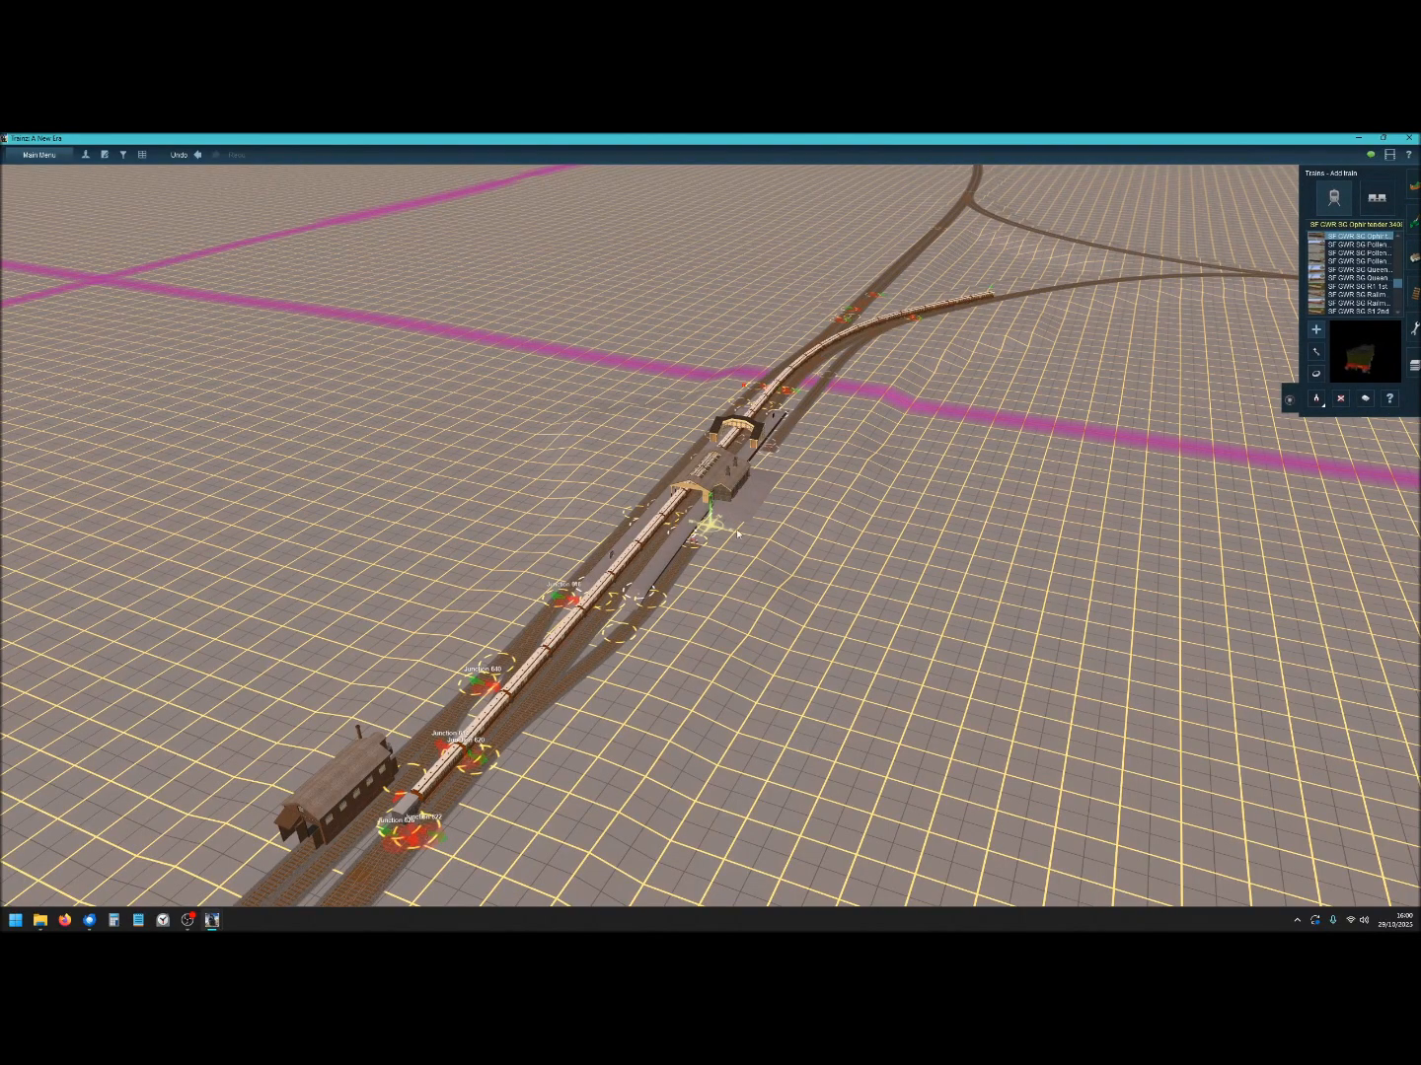
right_click(808, 406)
right_click(675, 493)
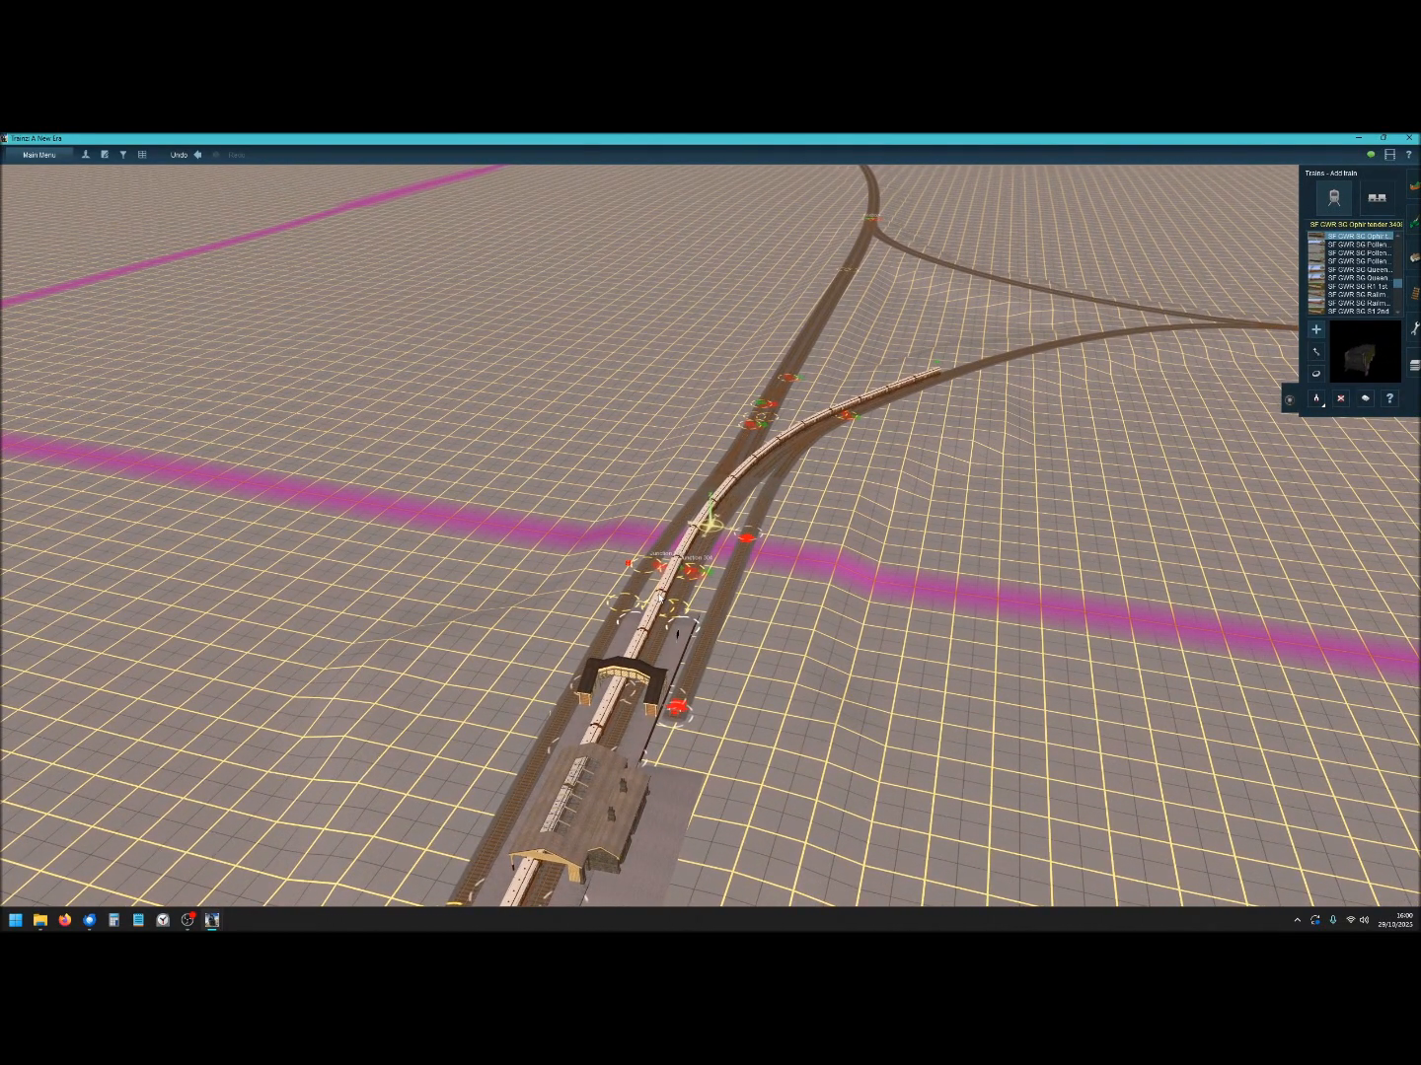
key("Down")
key("Left")
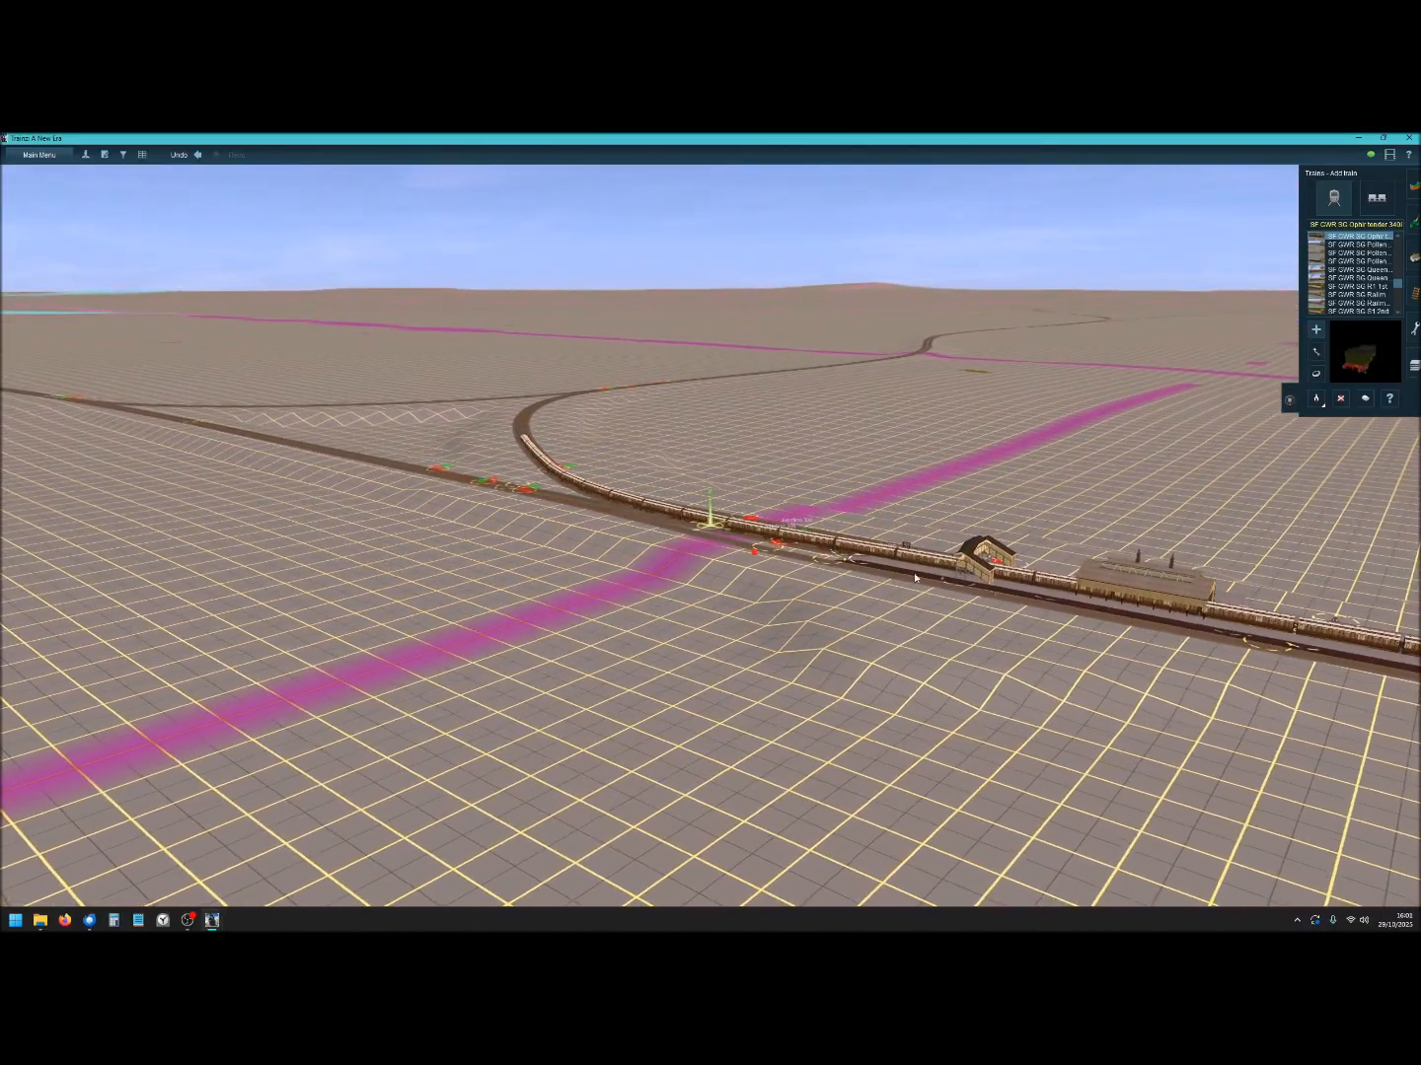
right_click(885, 566)
right_click(714, 517)
scroll(714, 517, "up", 5)
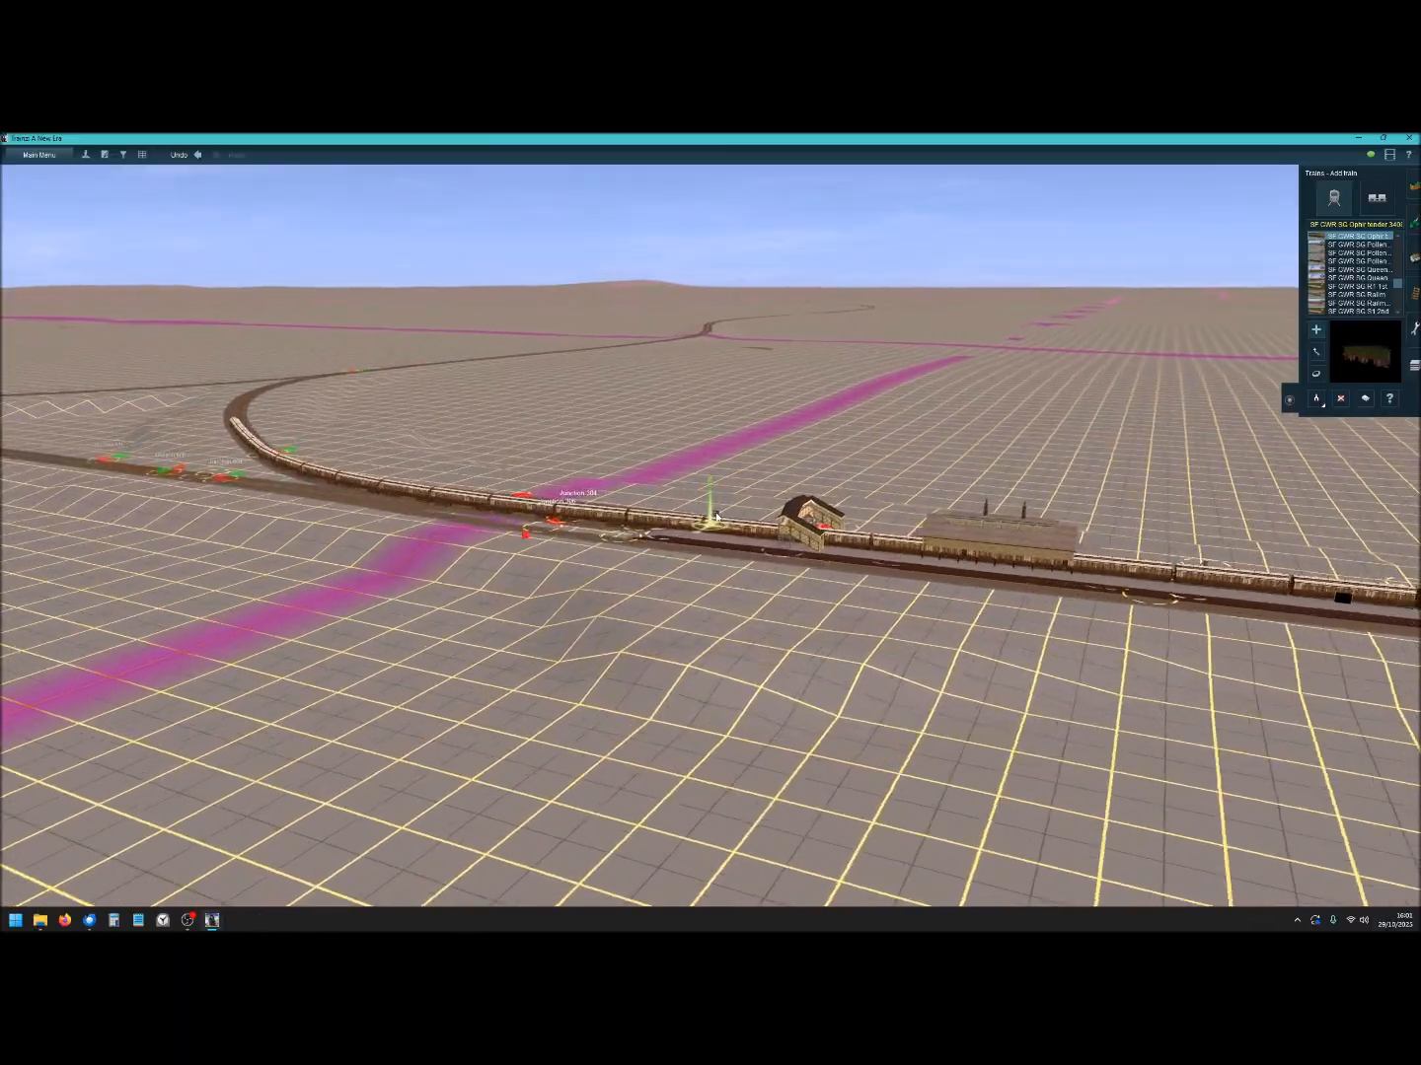
scroll(713, 517, "up", 5)
scroll(712, 518, "down", 4)
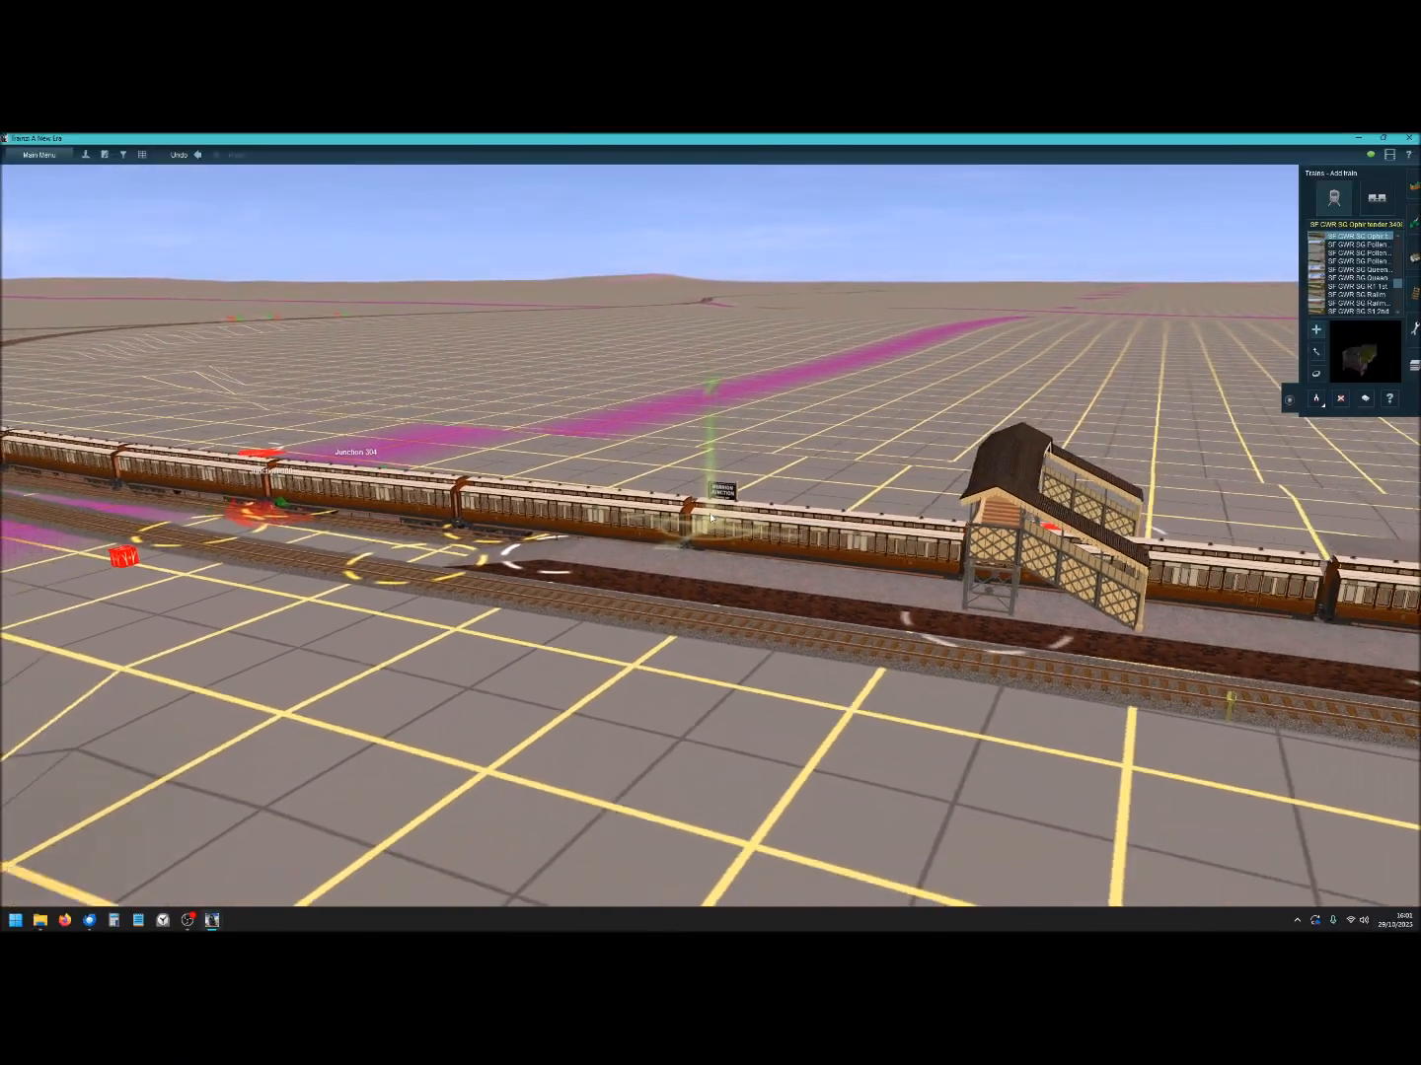
scroll(710, 517, "down", 4)
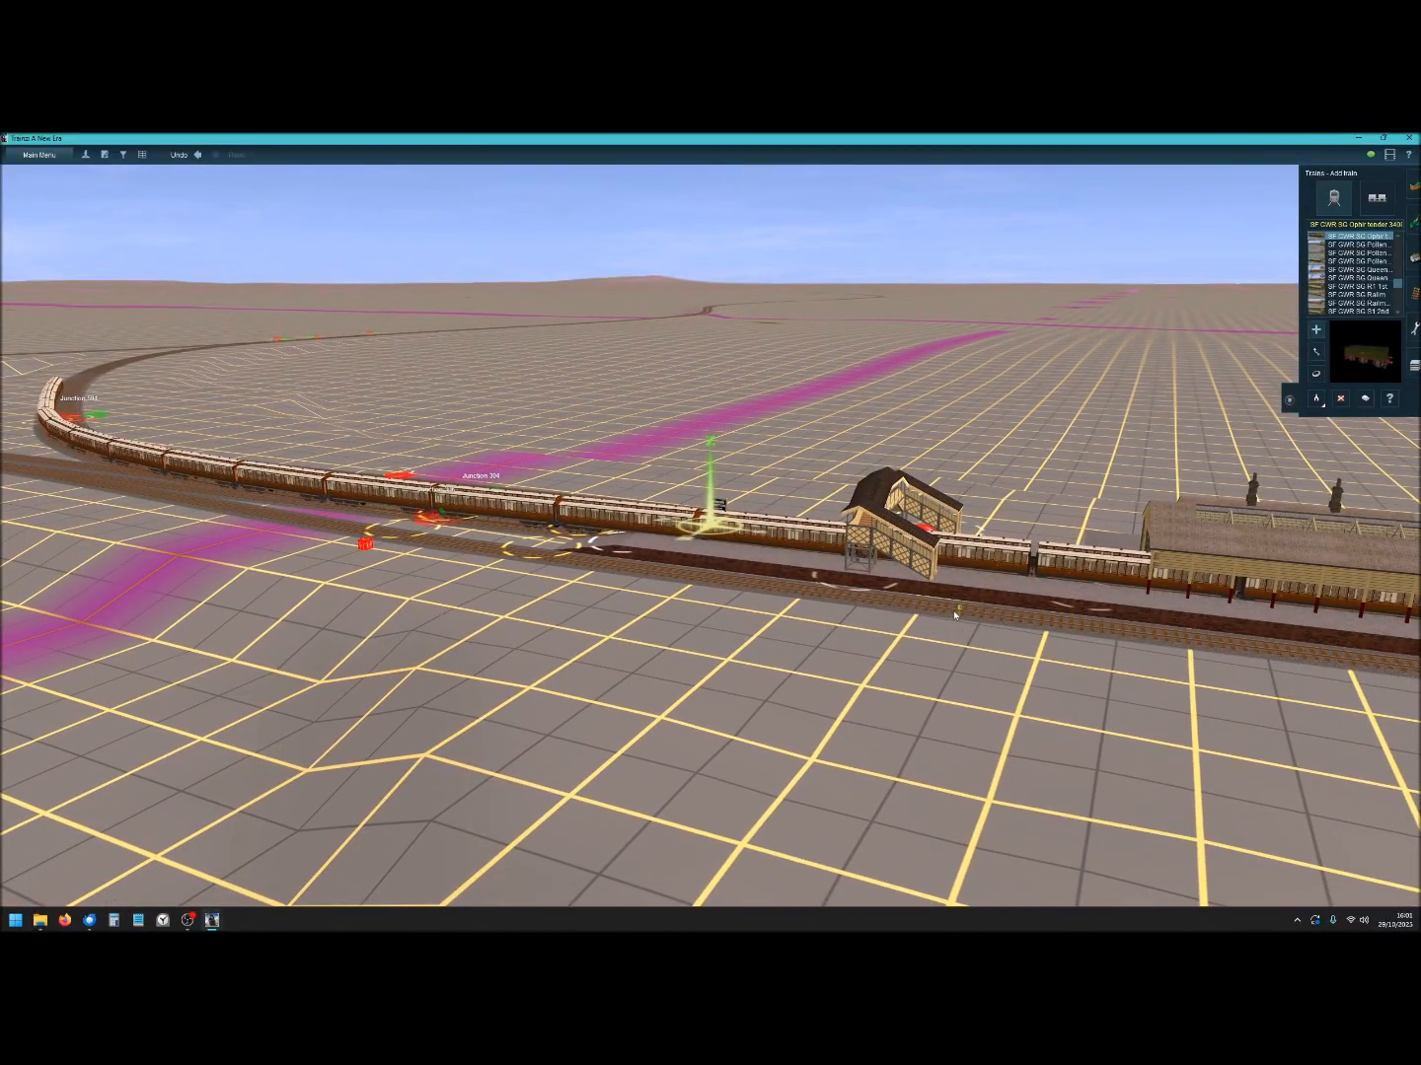
key("Left")
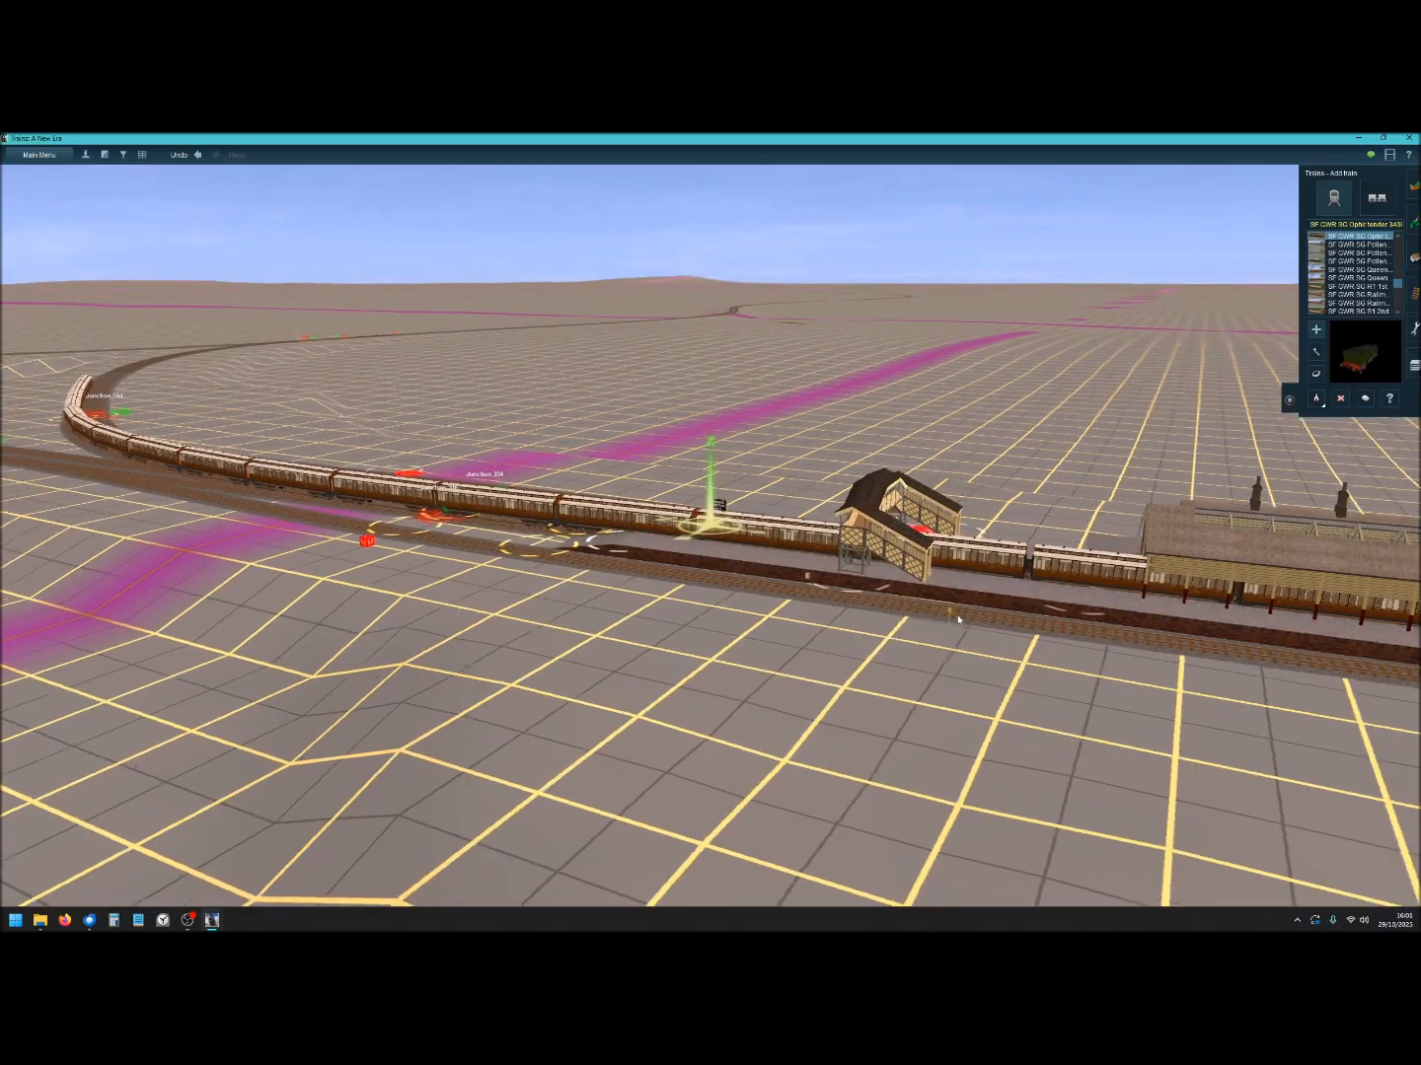
key("Up")
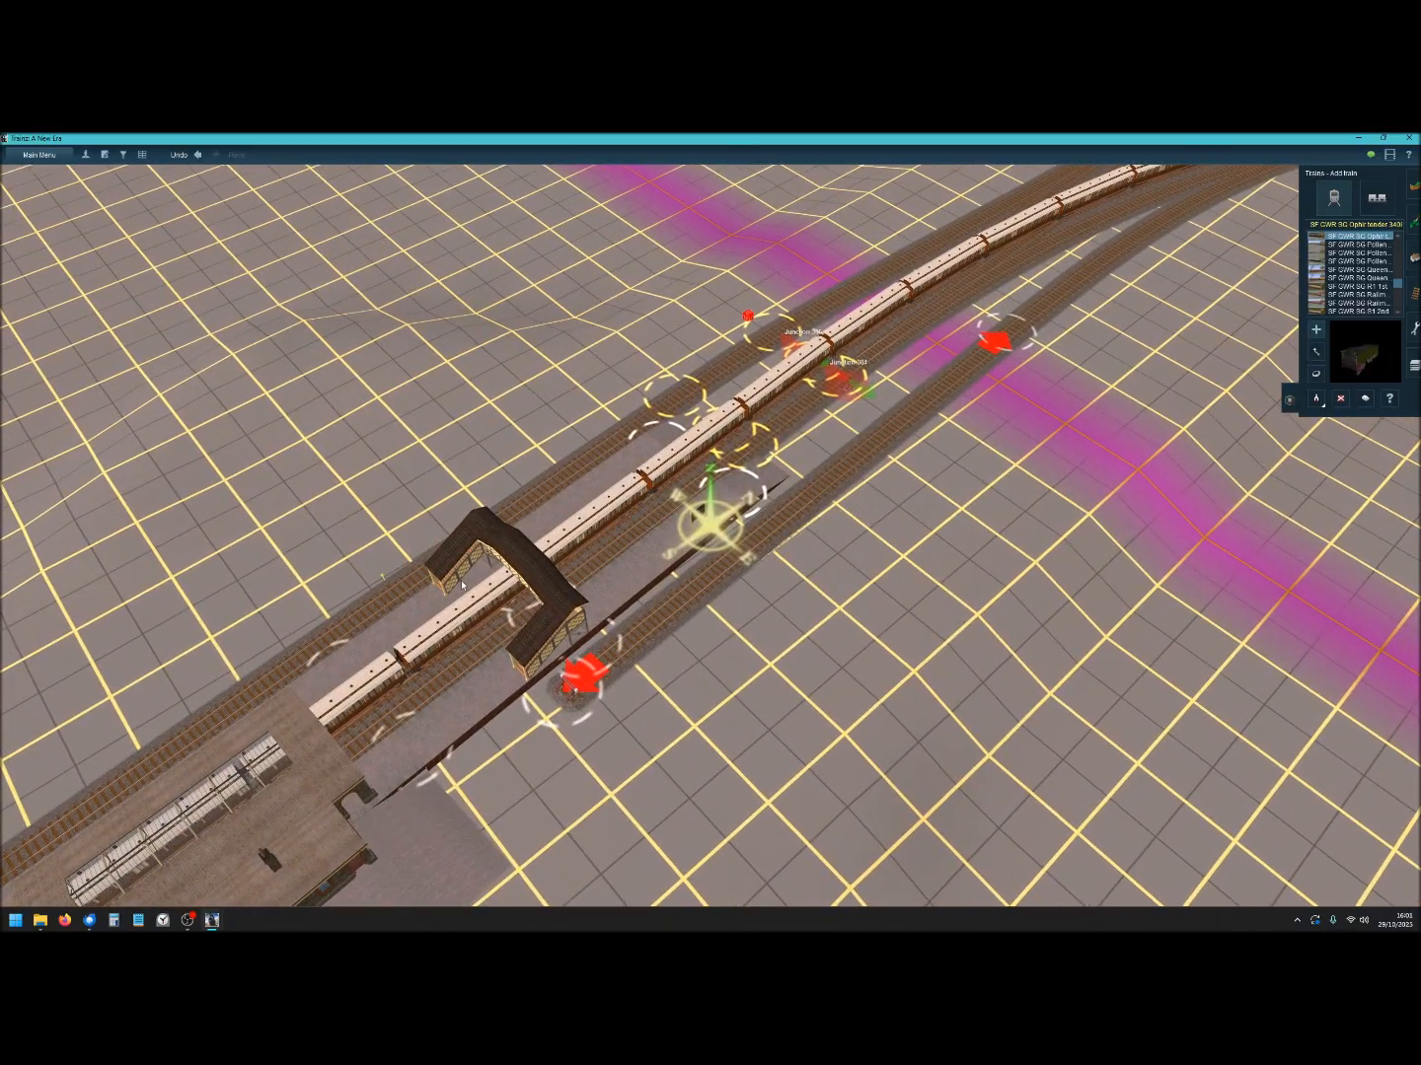
right_click(353, 611)
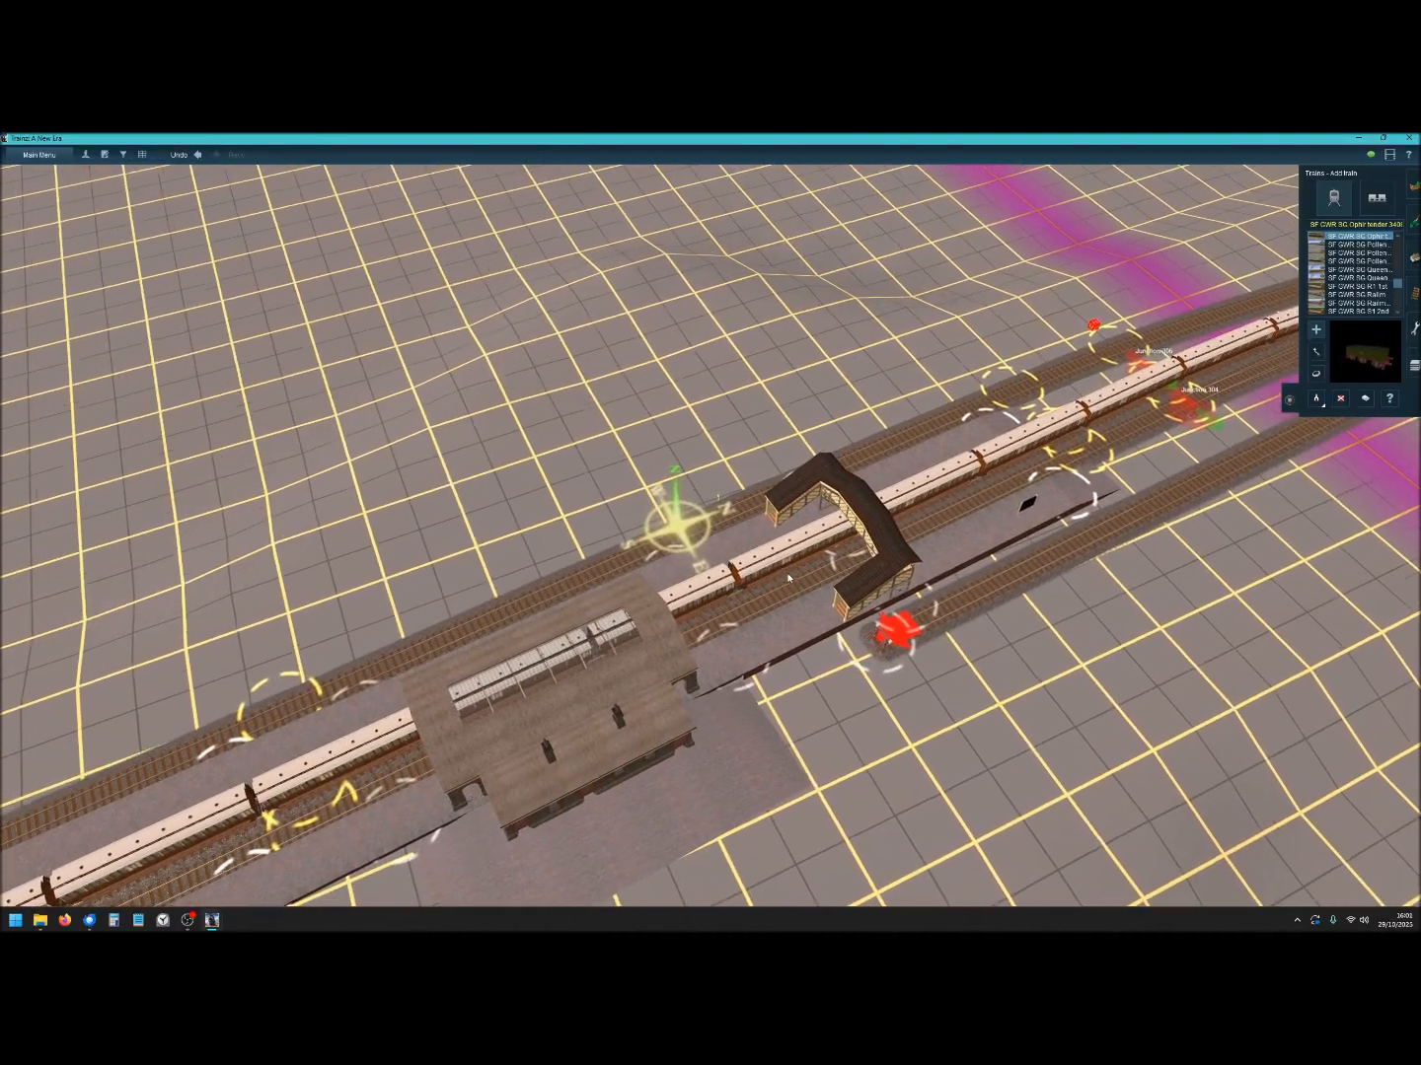
key("Down")
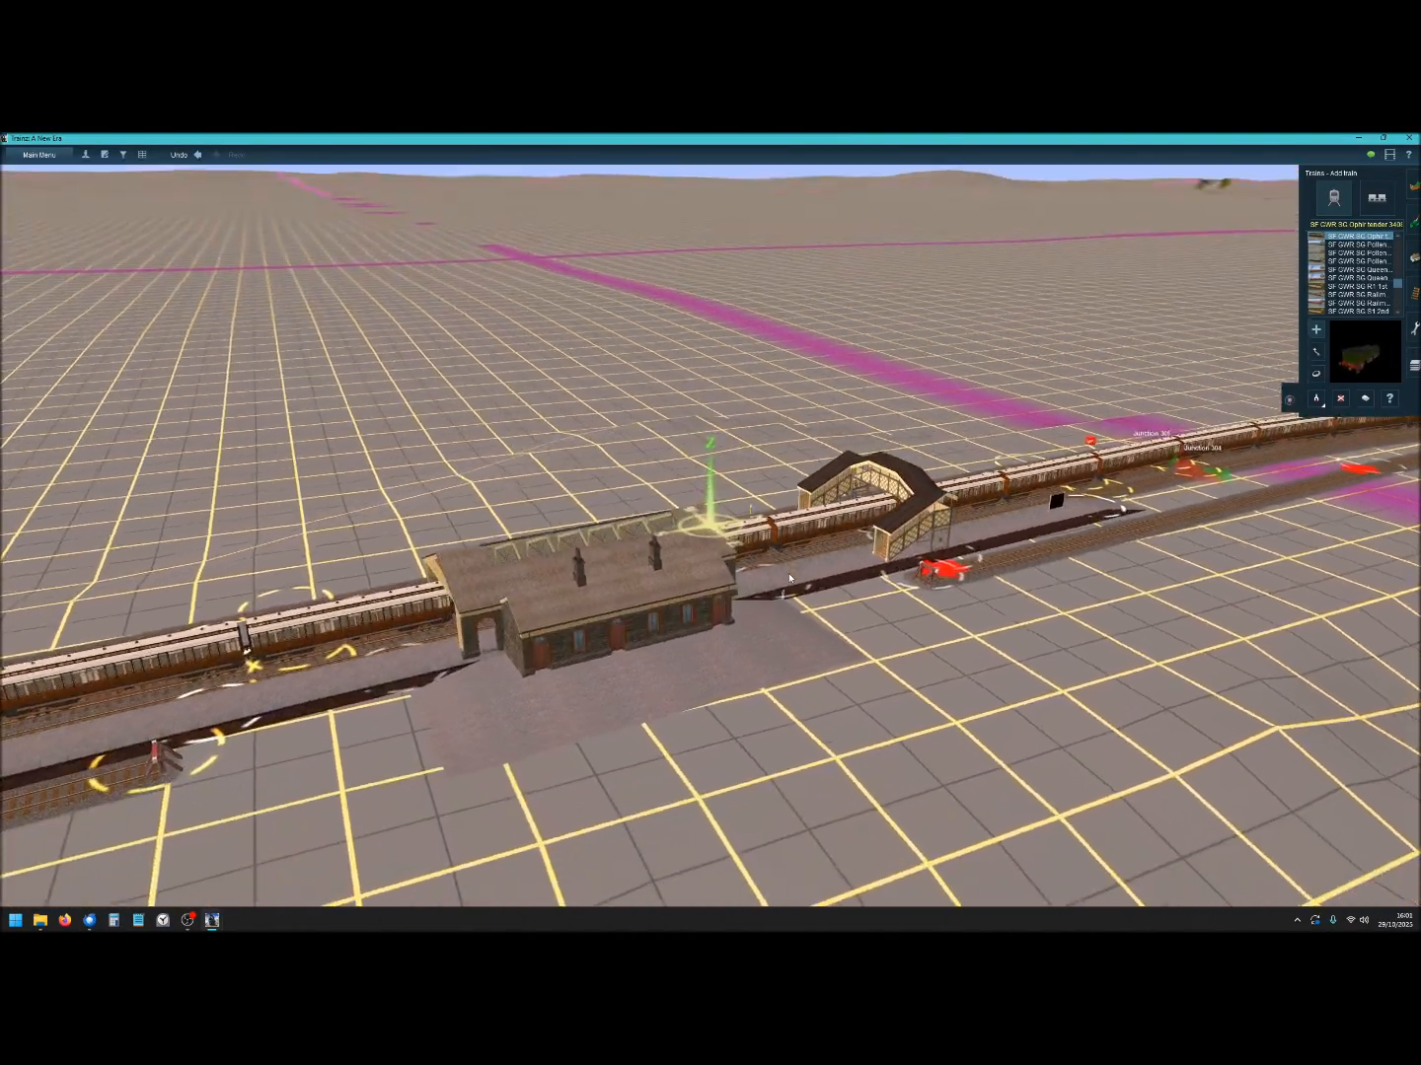
Examine the station, footbridge, standing passenger train and the yellow milepost beside the far track from several angles.
key("Right")
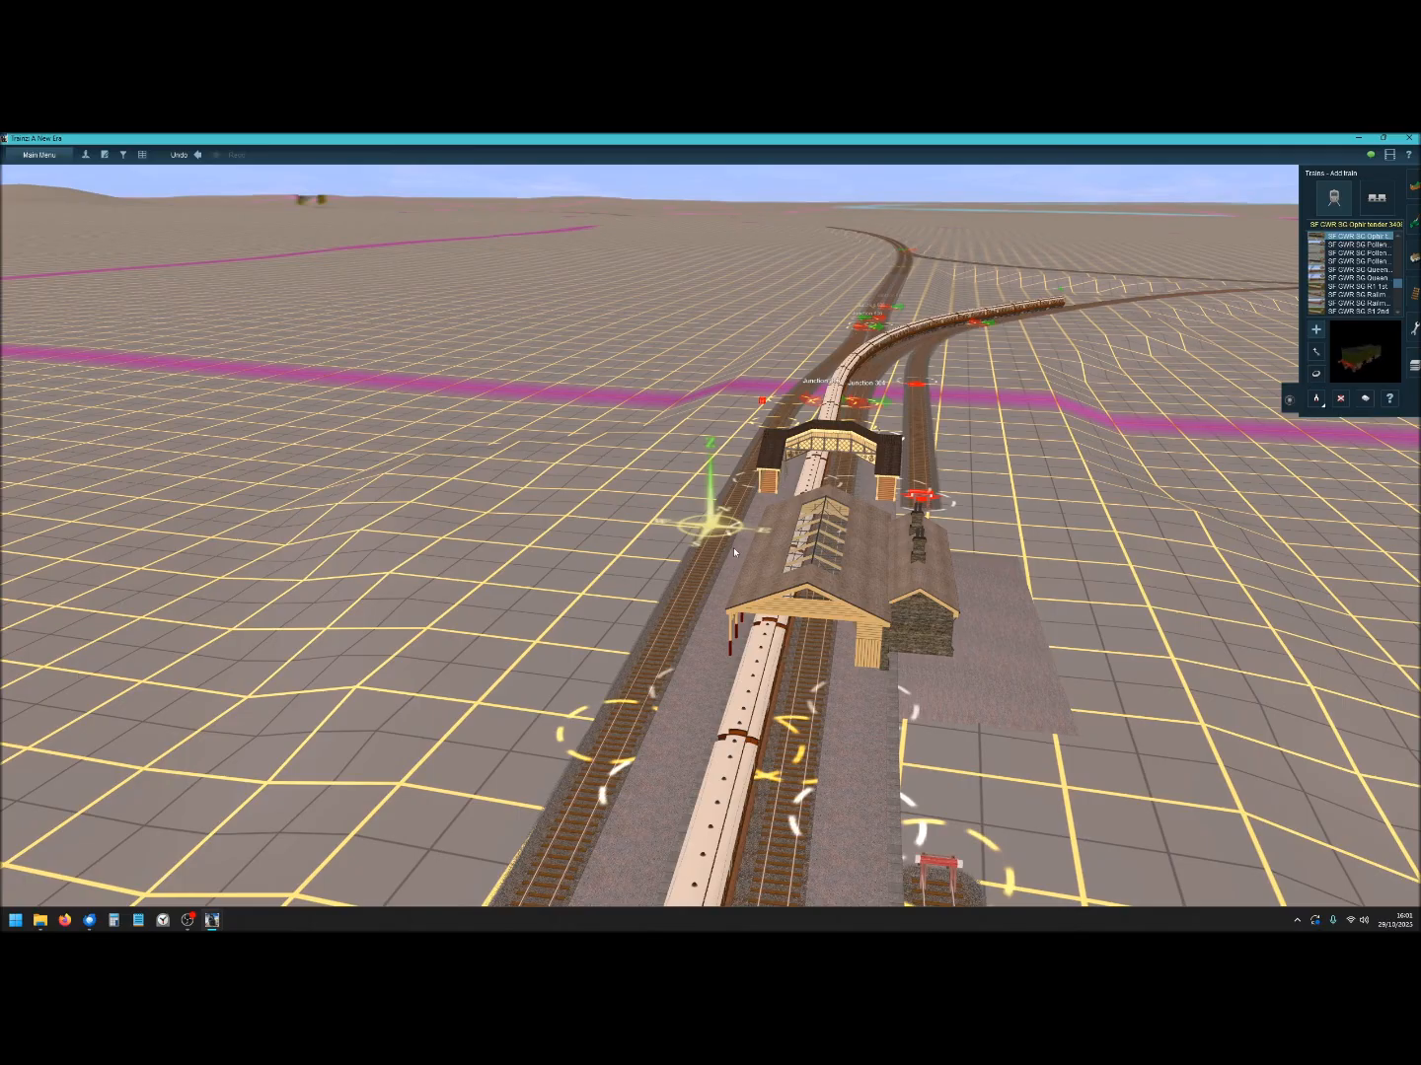
key("Right")
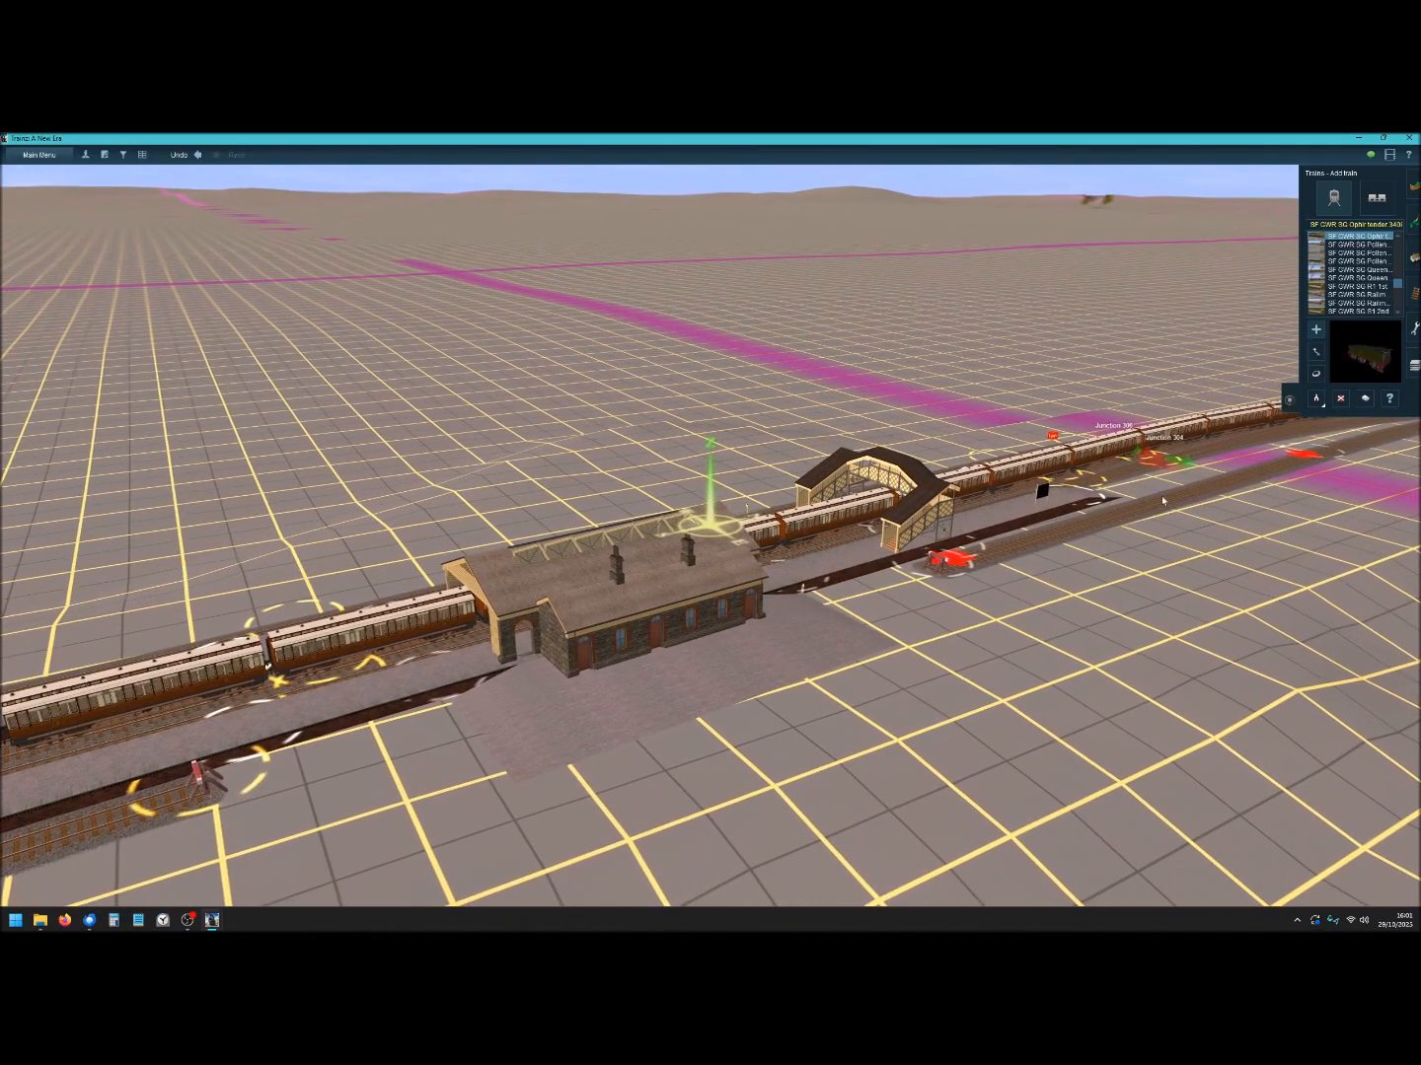
key("Right")
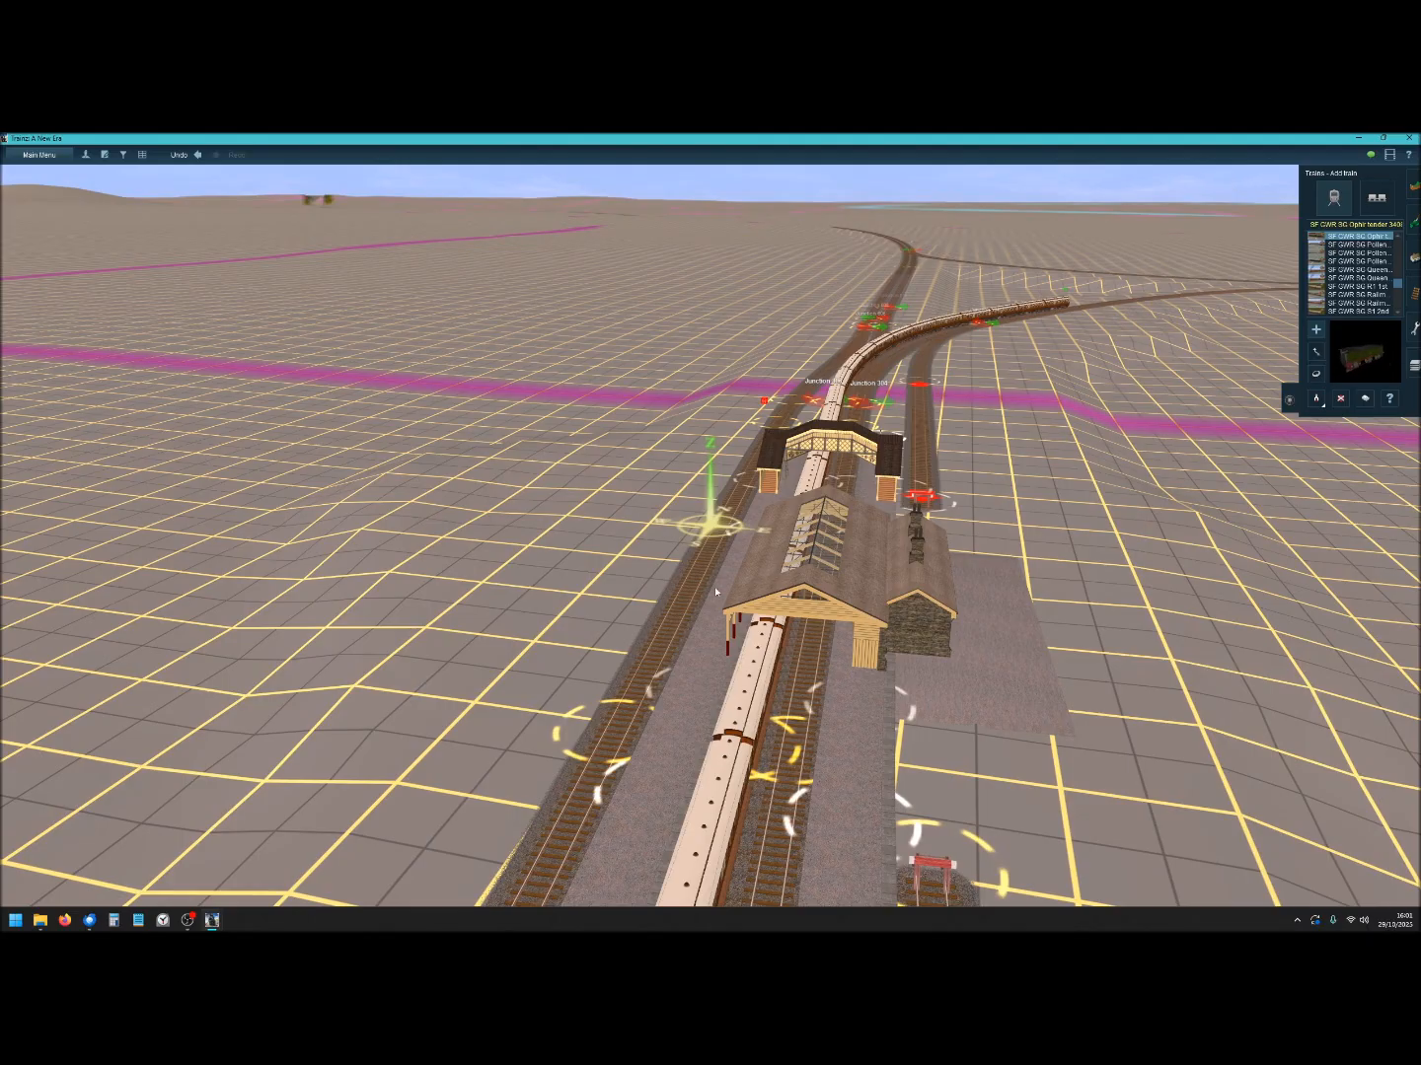
right_click(714, 541)
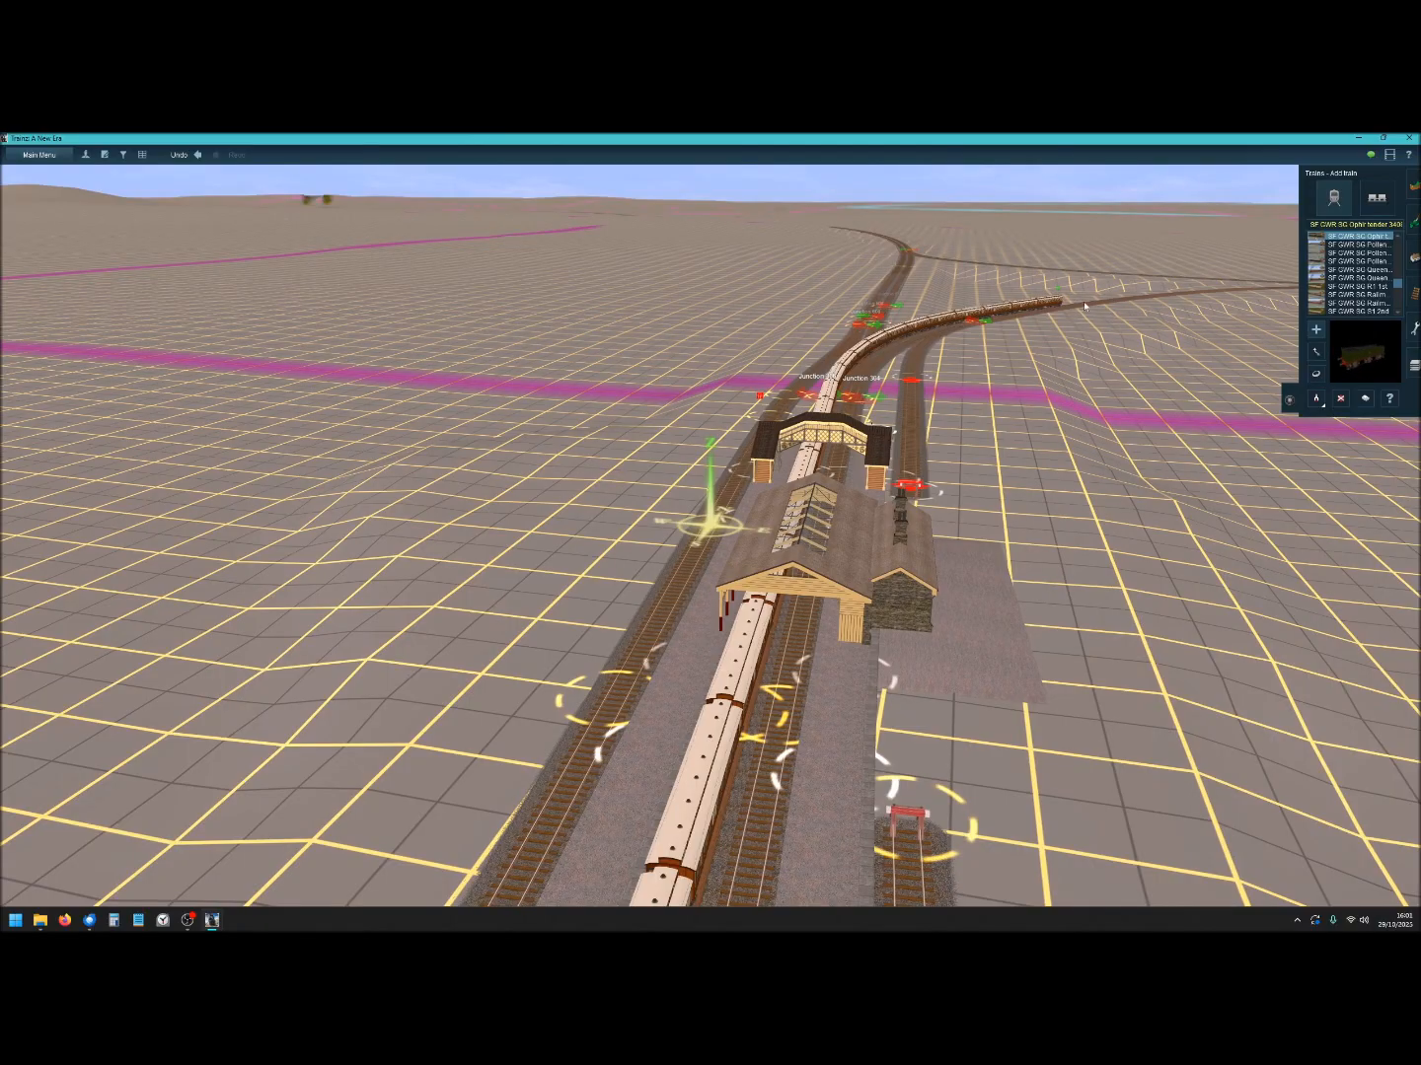
scroll(706, 524, "up", 5)
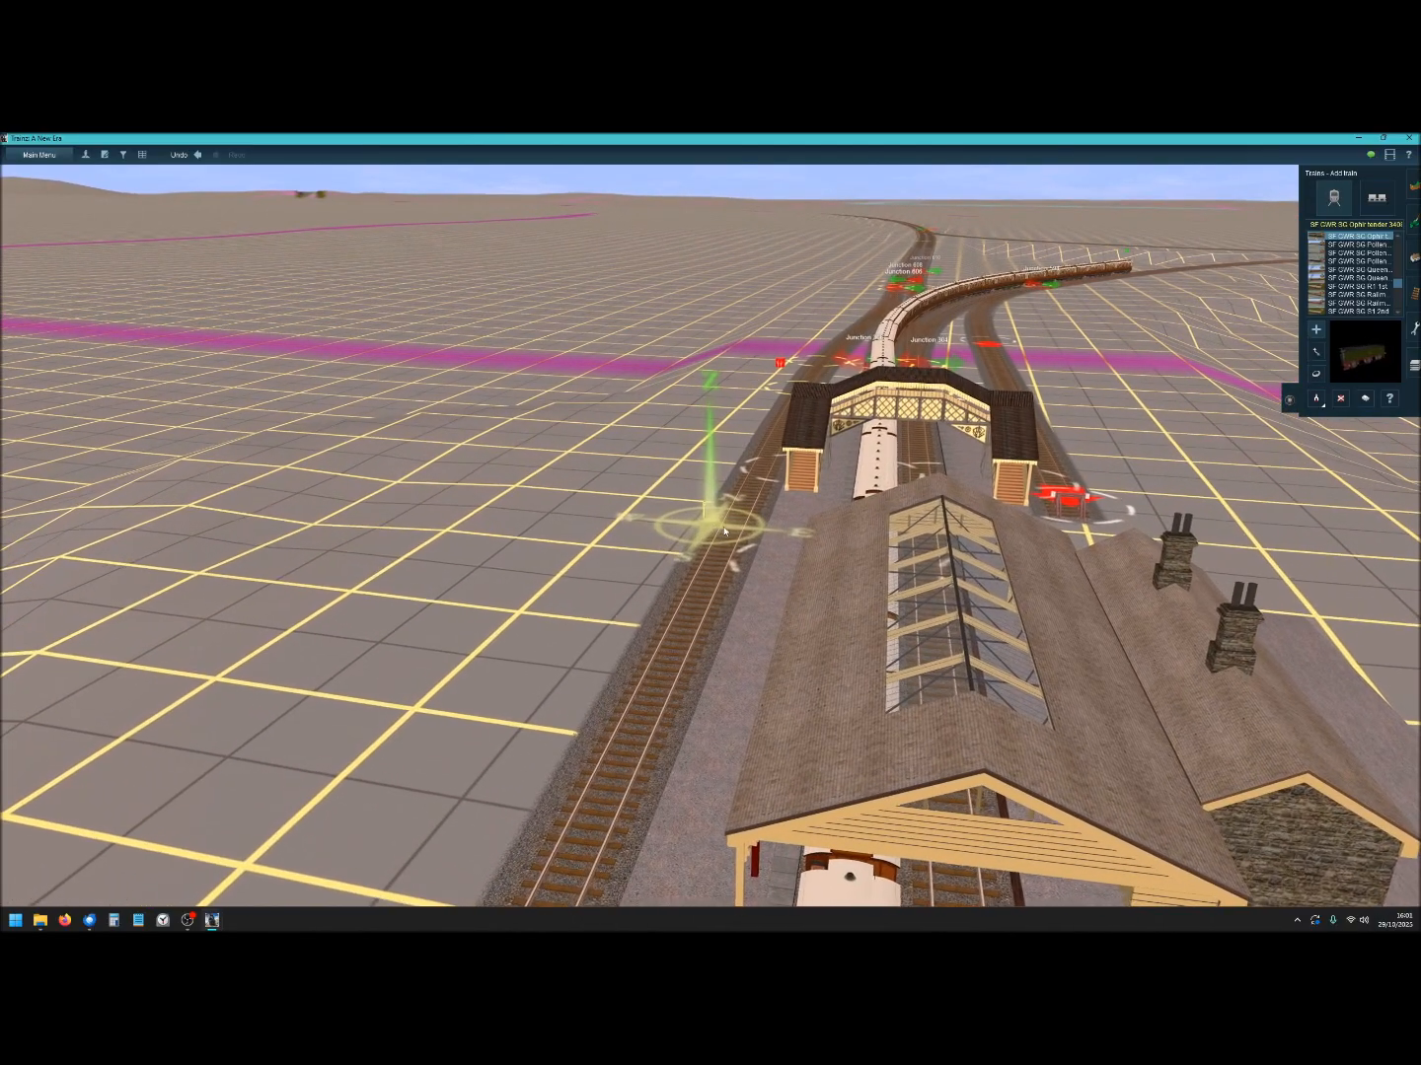
scroll(708, 518, "up", 4)
scroll(724, 531, "up", 3)
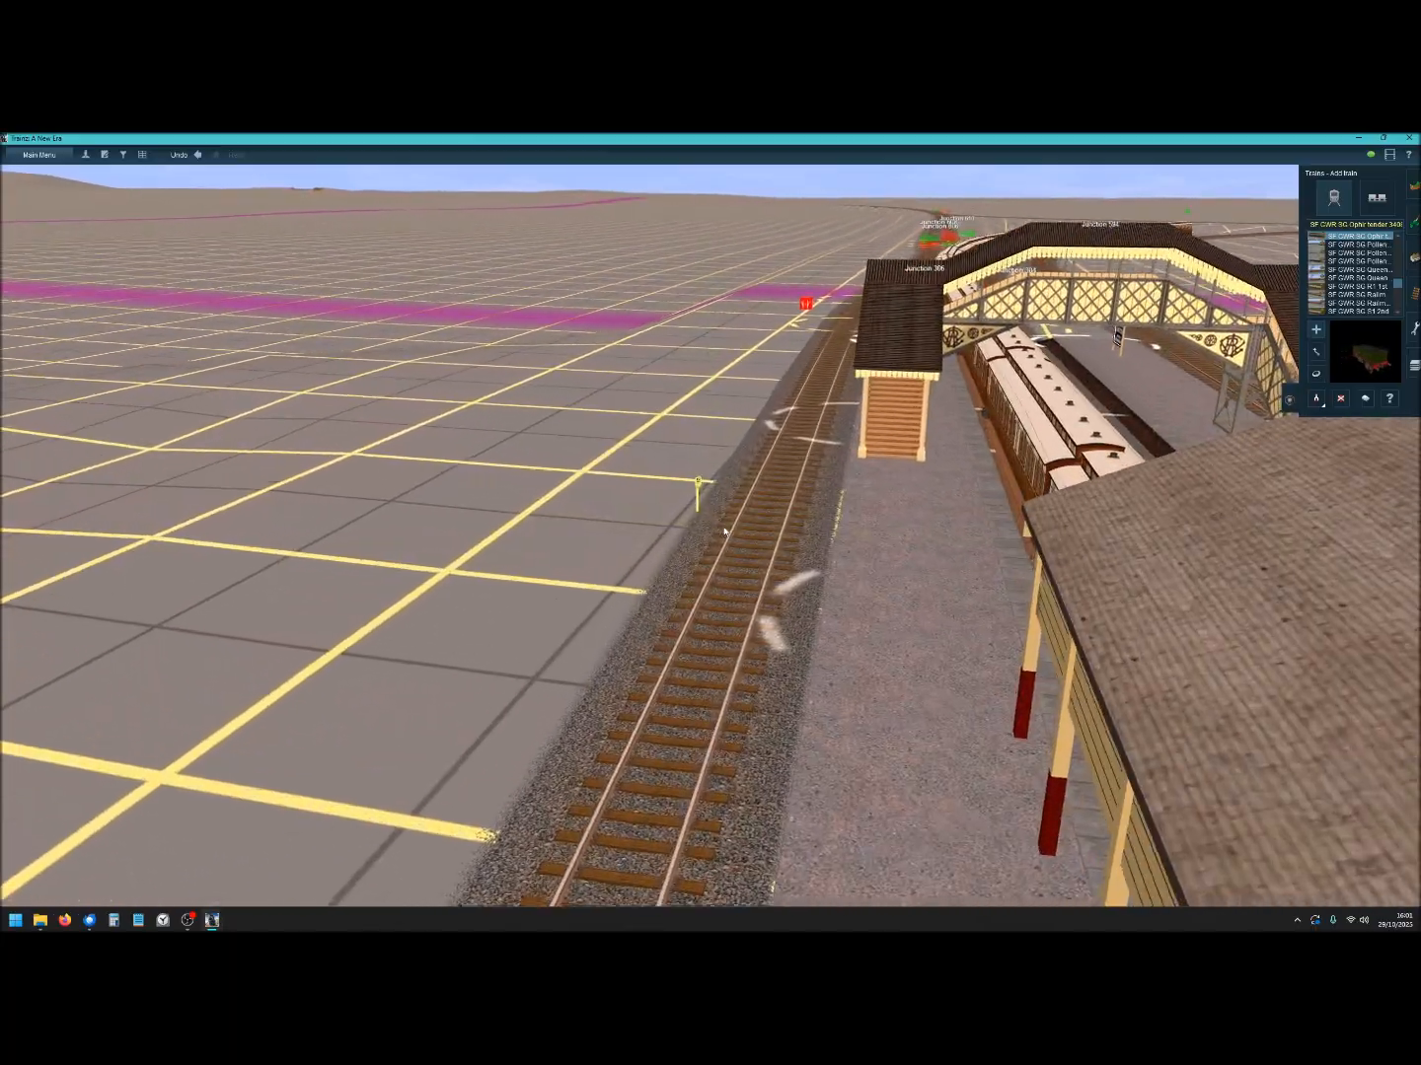
right_click_drag(723, 531, 723, 531)
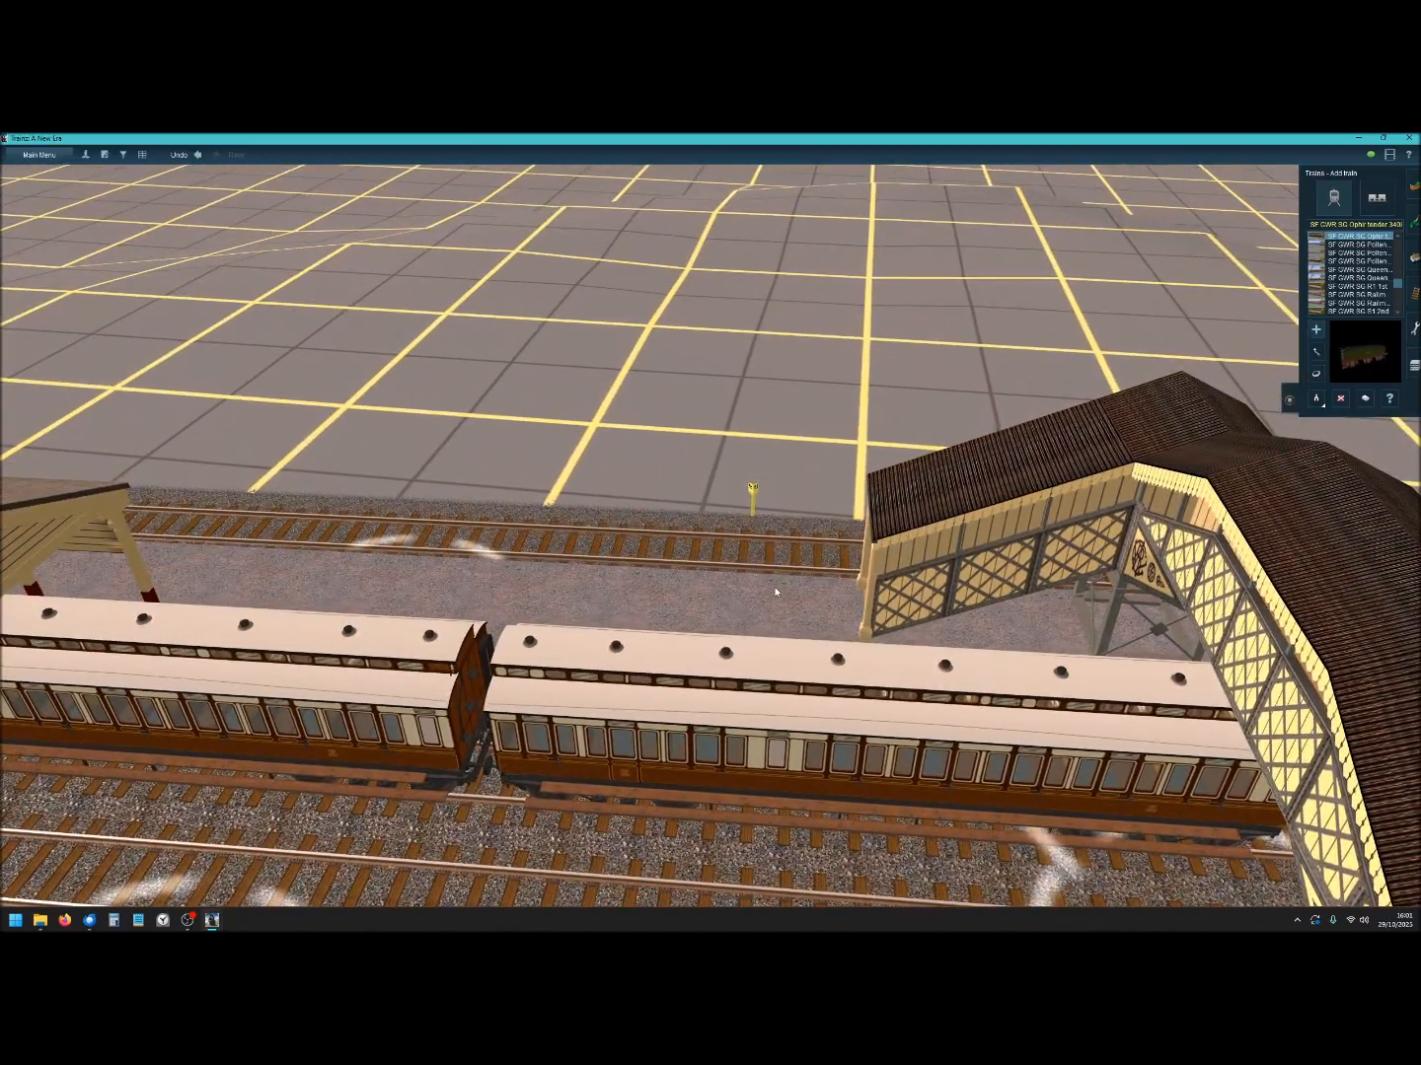
scroll(775, 592, "down", 5)
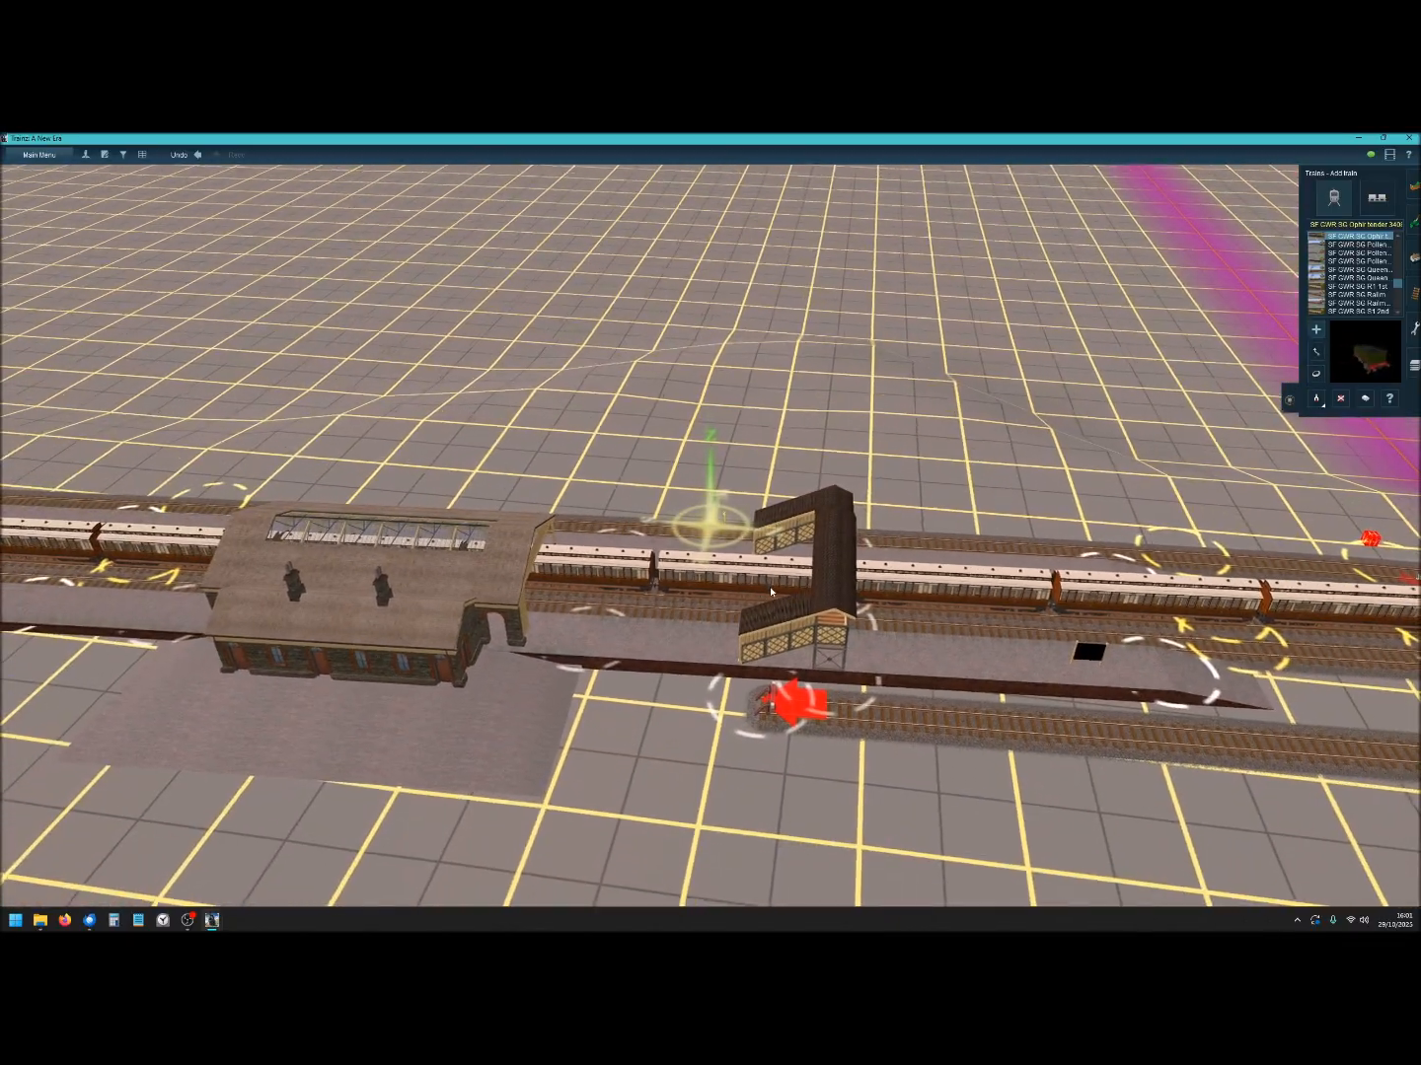
scroll(770, 592, "down", 2)
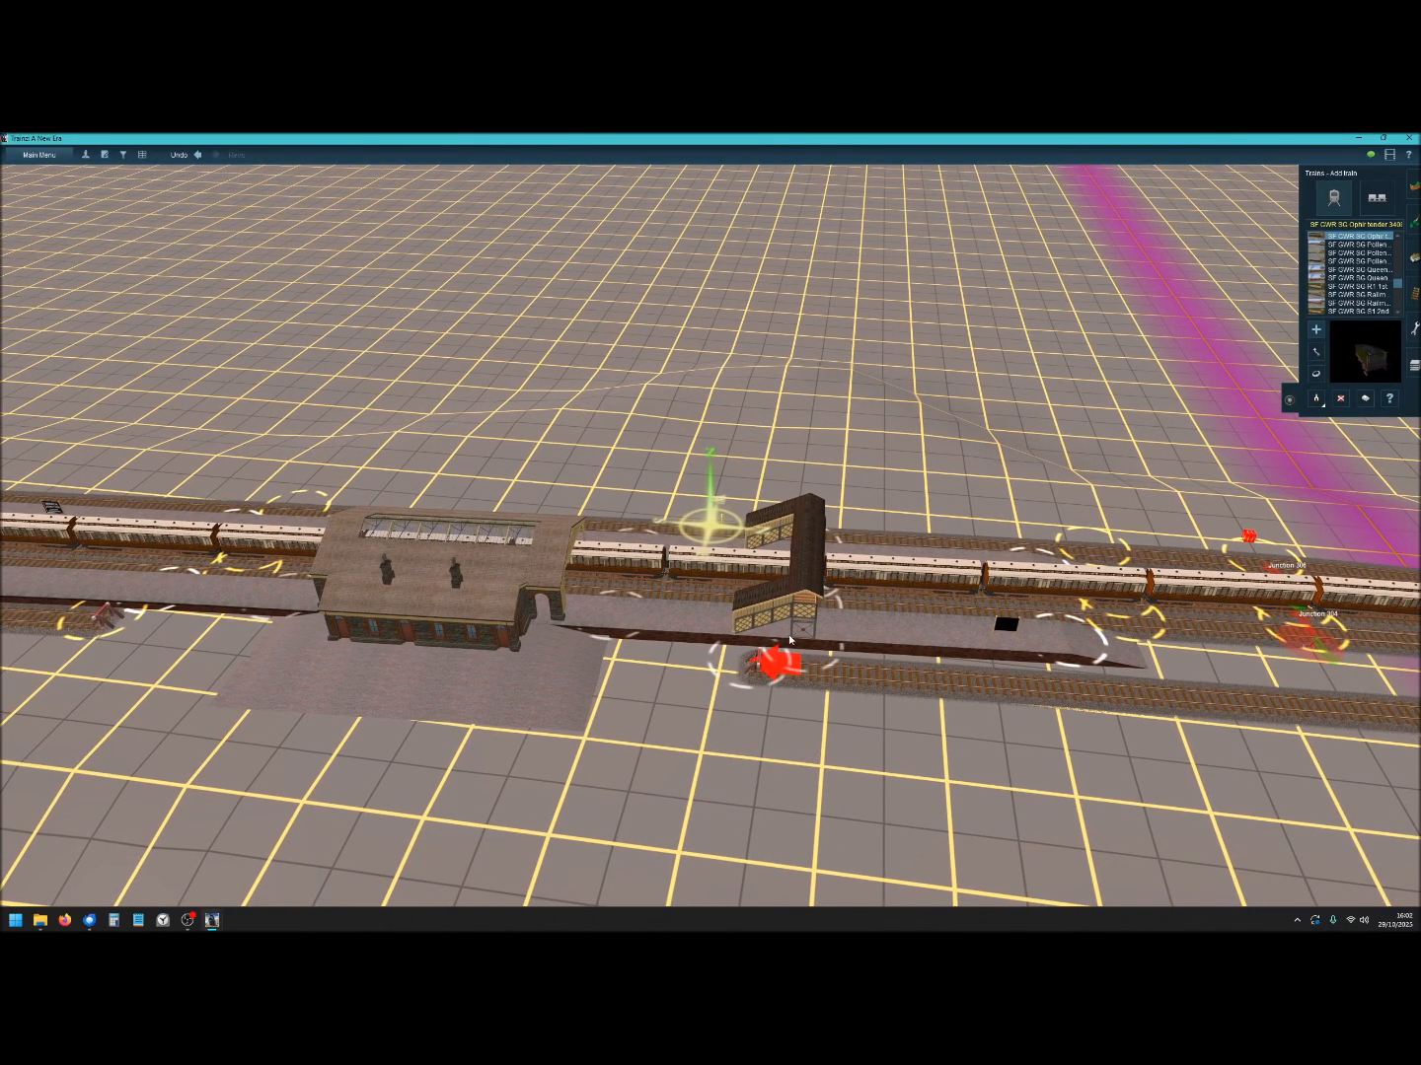
Switch the direction of Junction 598 at the crossover beyond Junctions 312 and 314.
right_click_drag(773, 588, 712, 531)
scroll(745, 545, "up", 5)
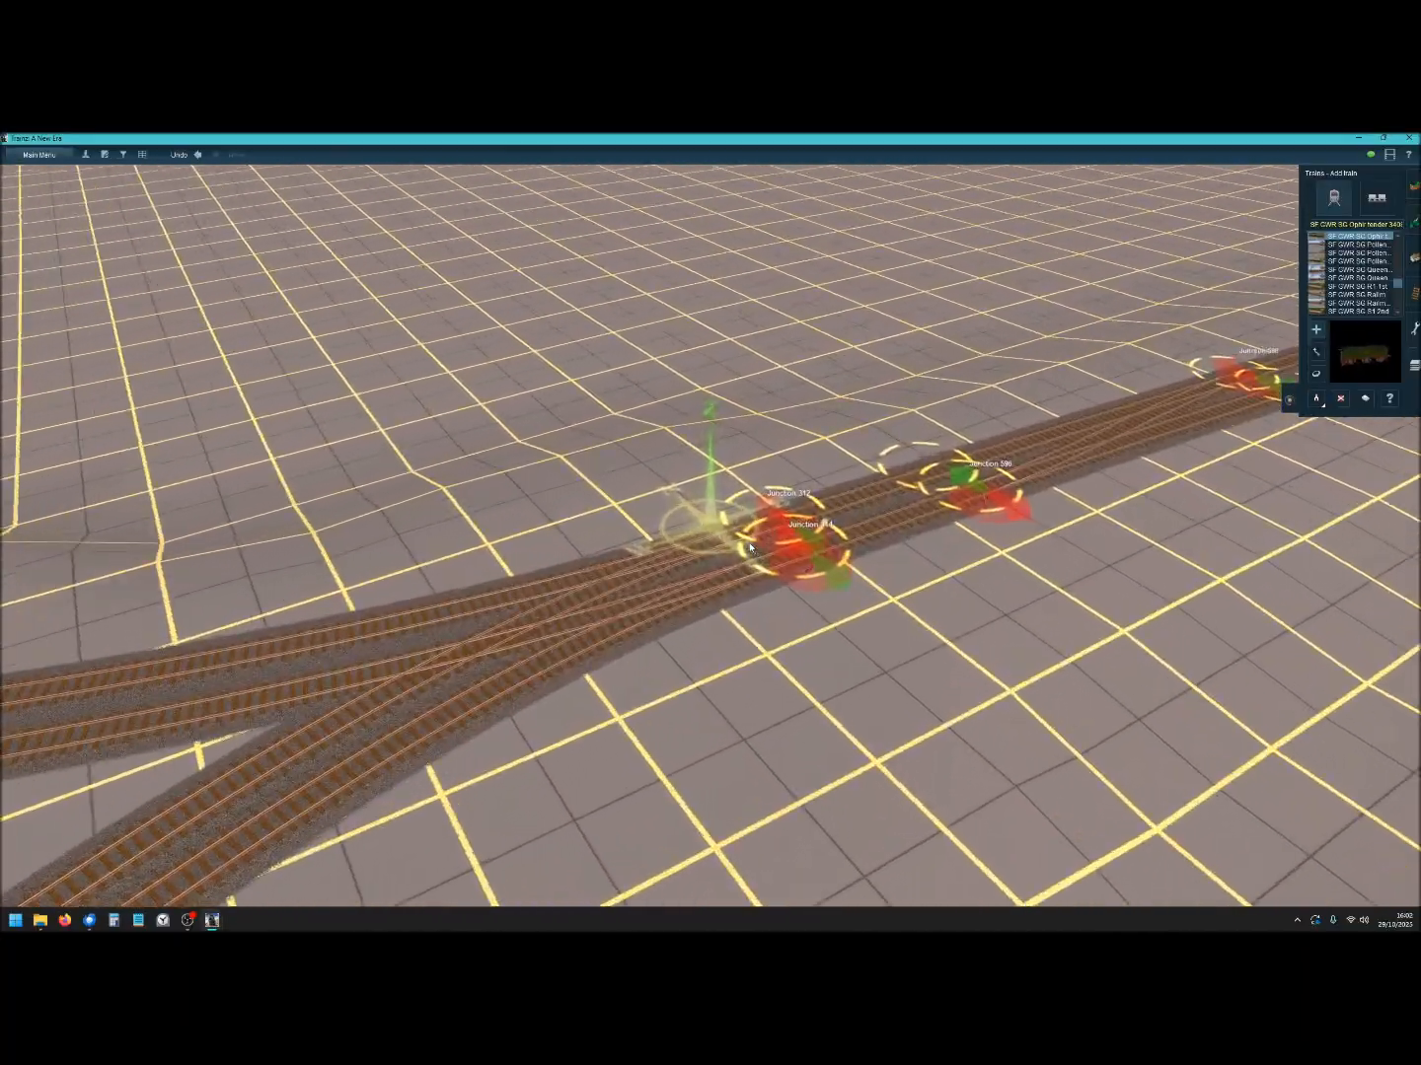
scroll(750, 547, "up", 5)
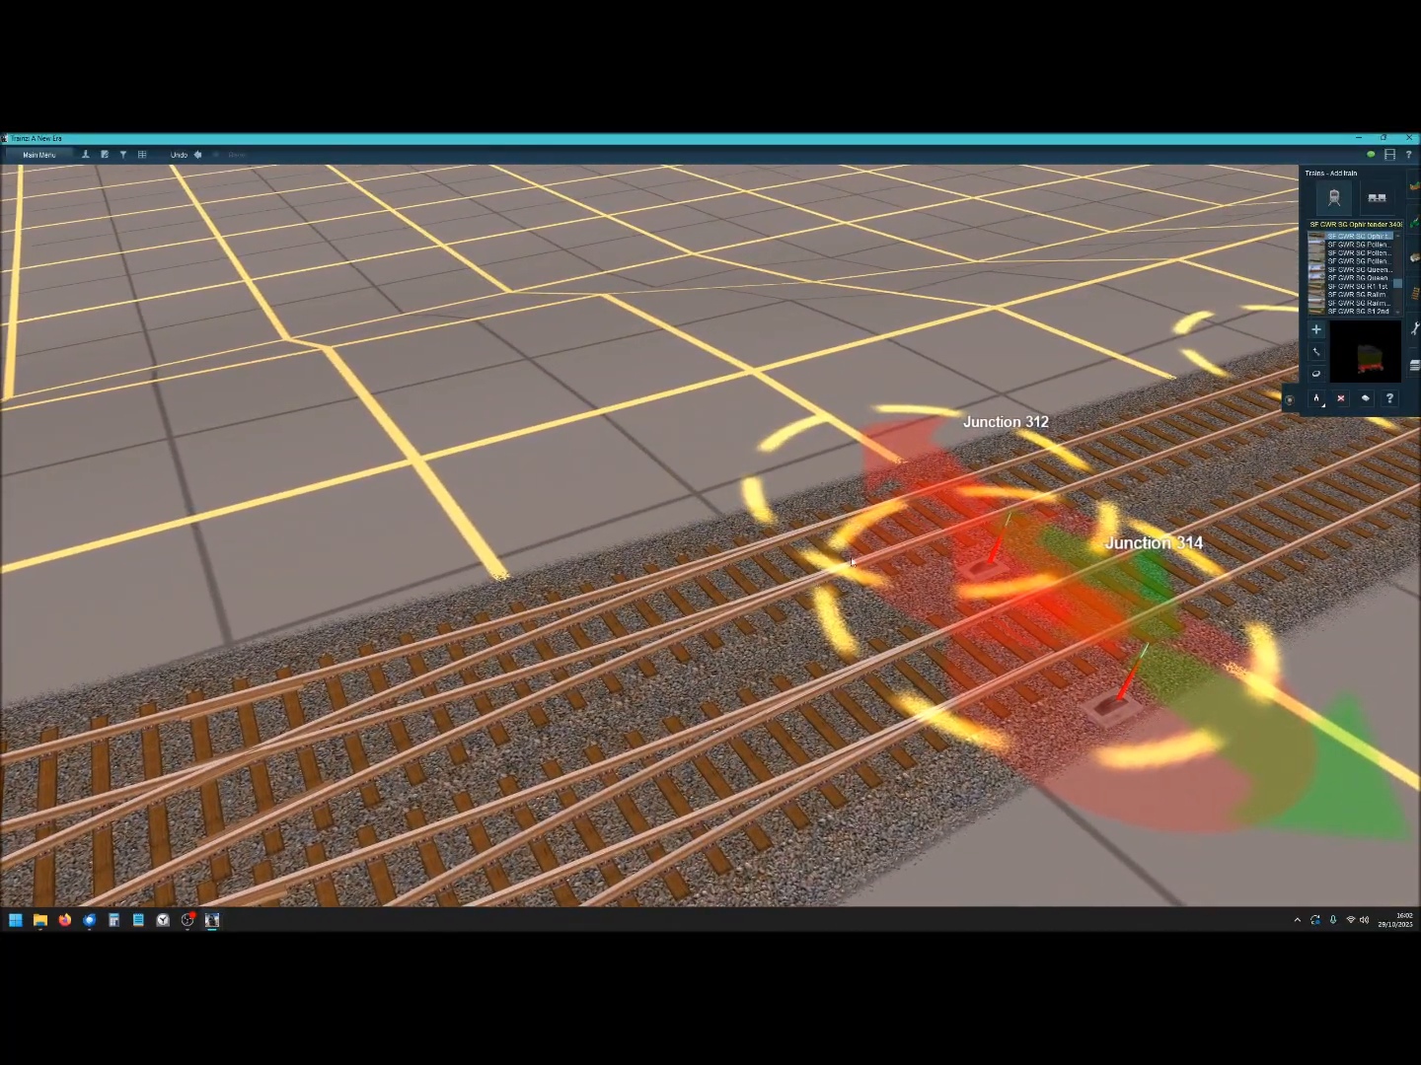
right_click(975, 523)
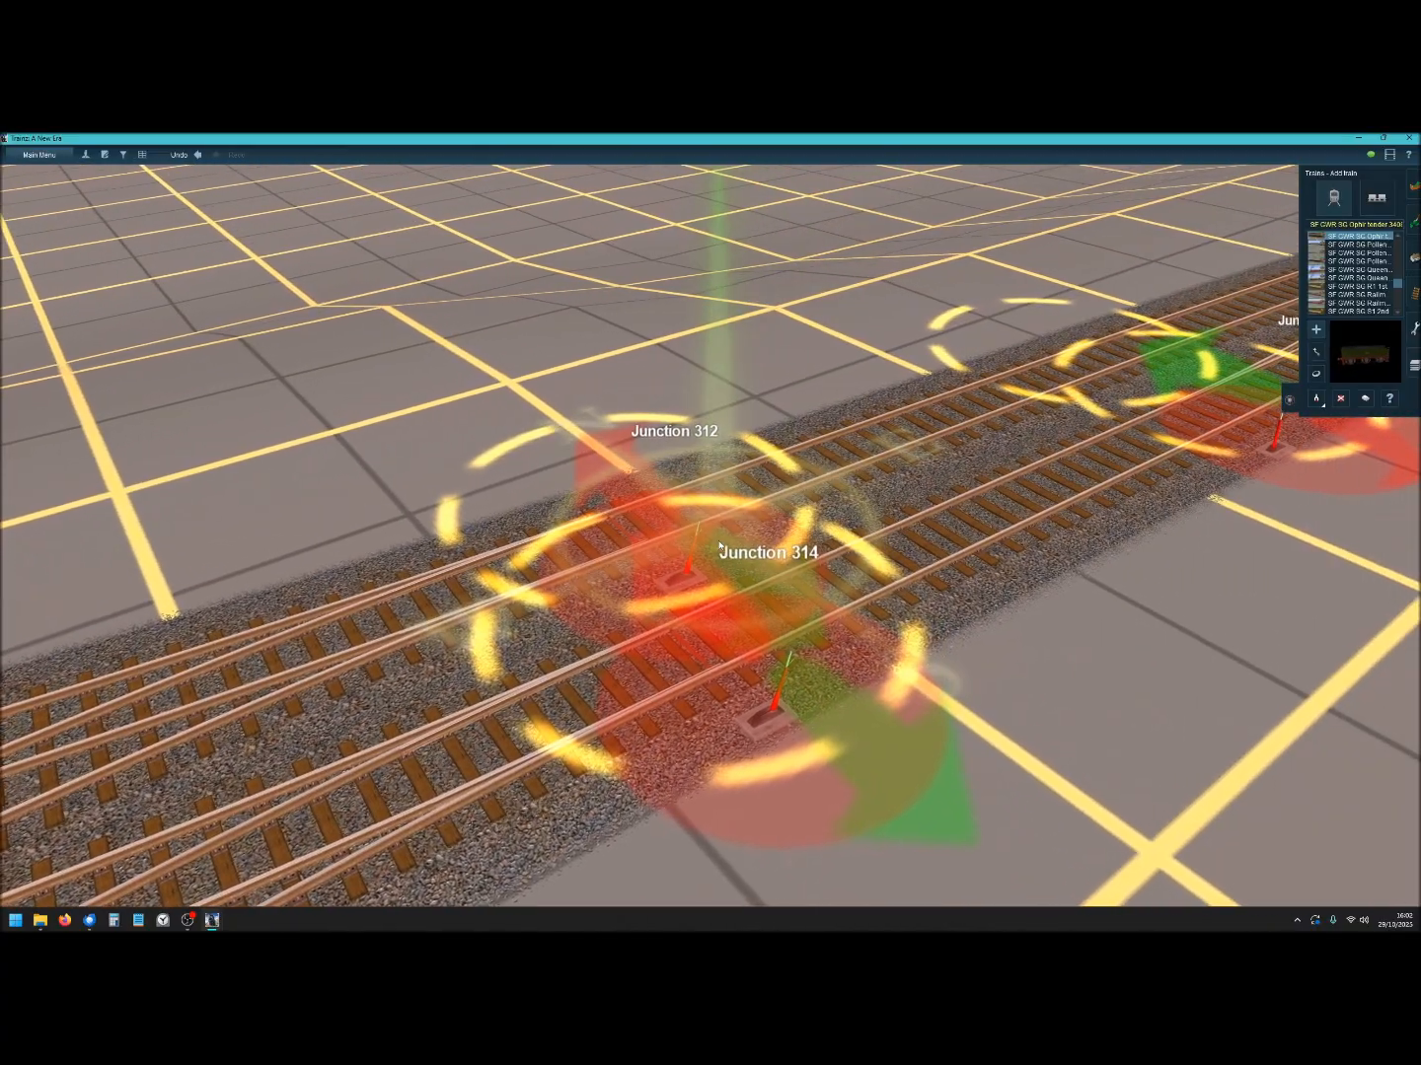
scroll(716, 542, "down", 5)
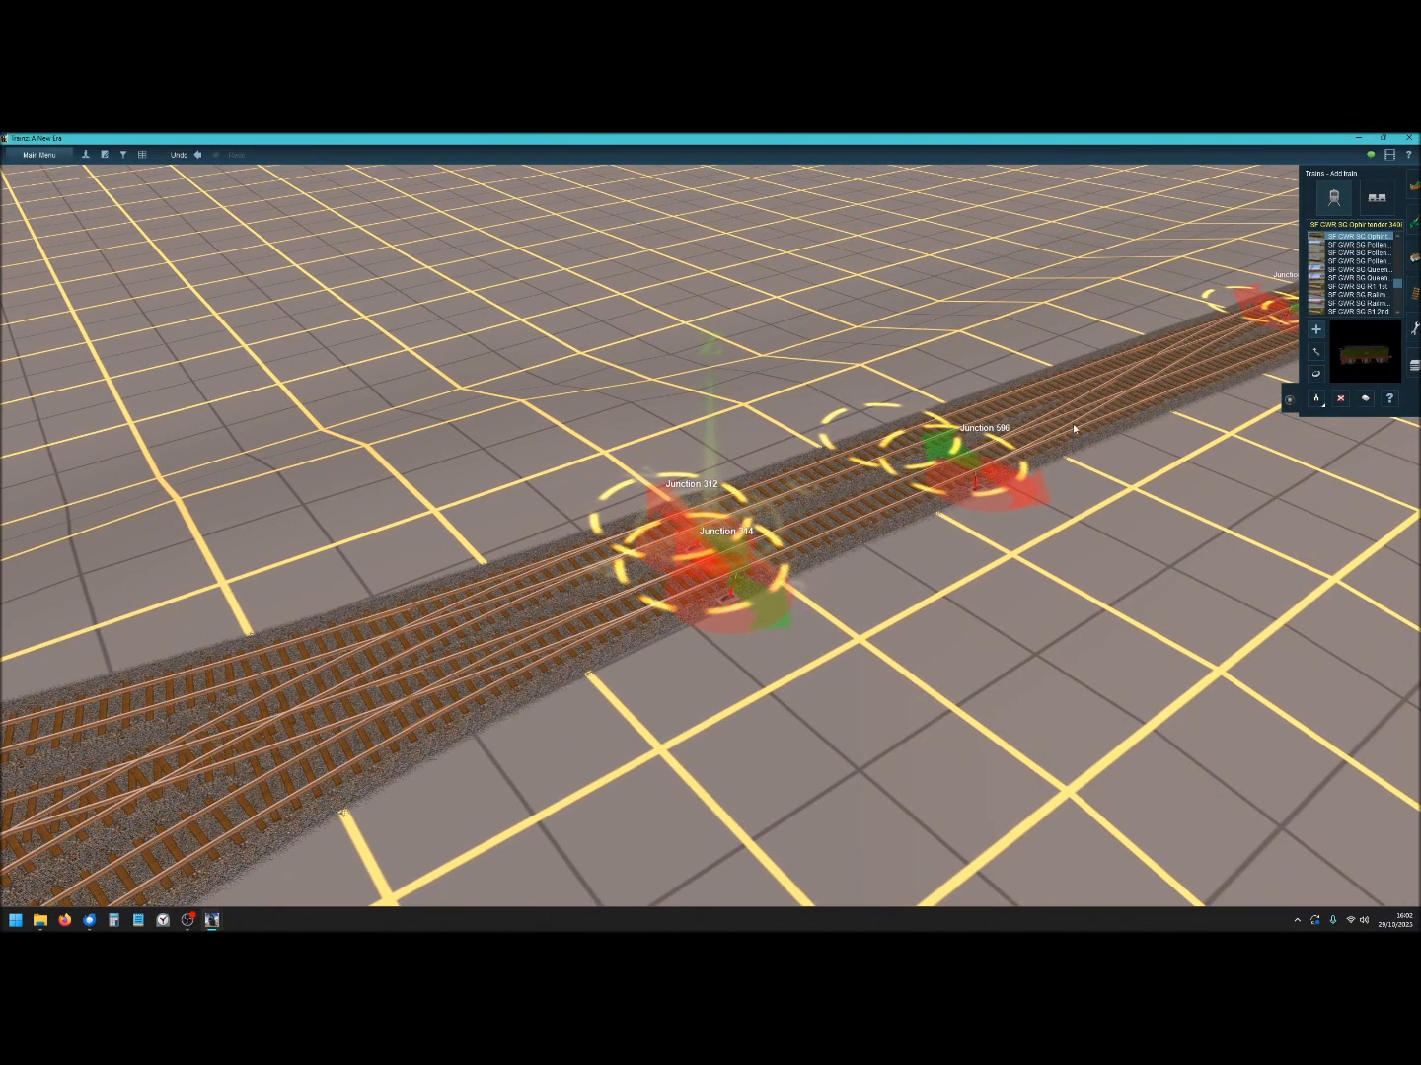
right_click(919, 484)
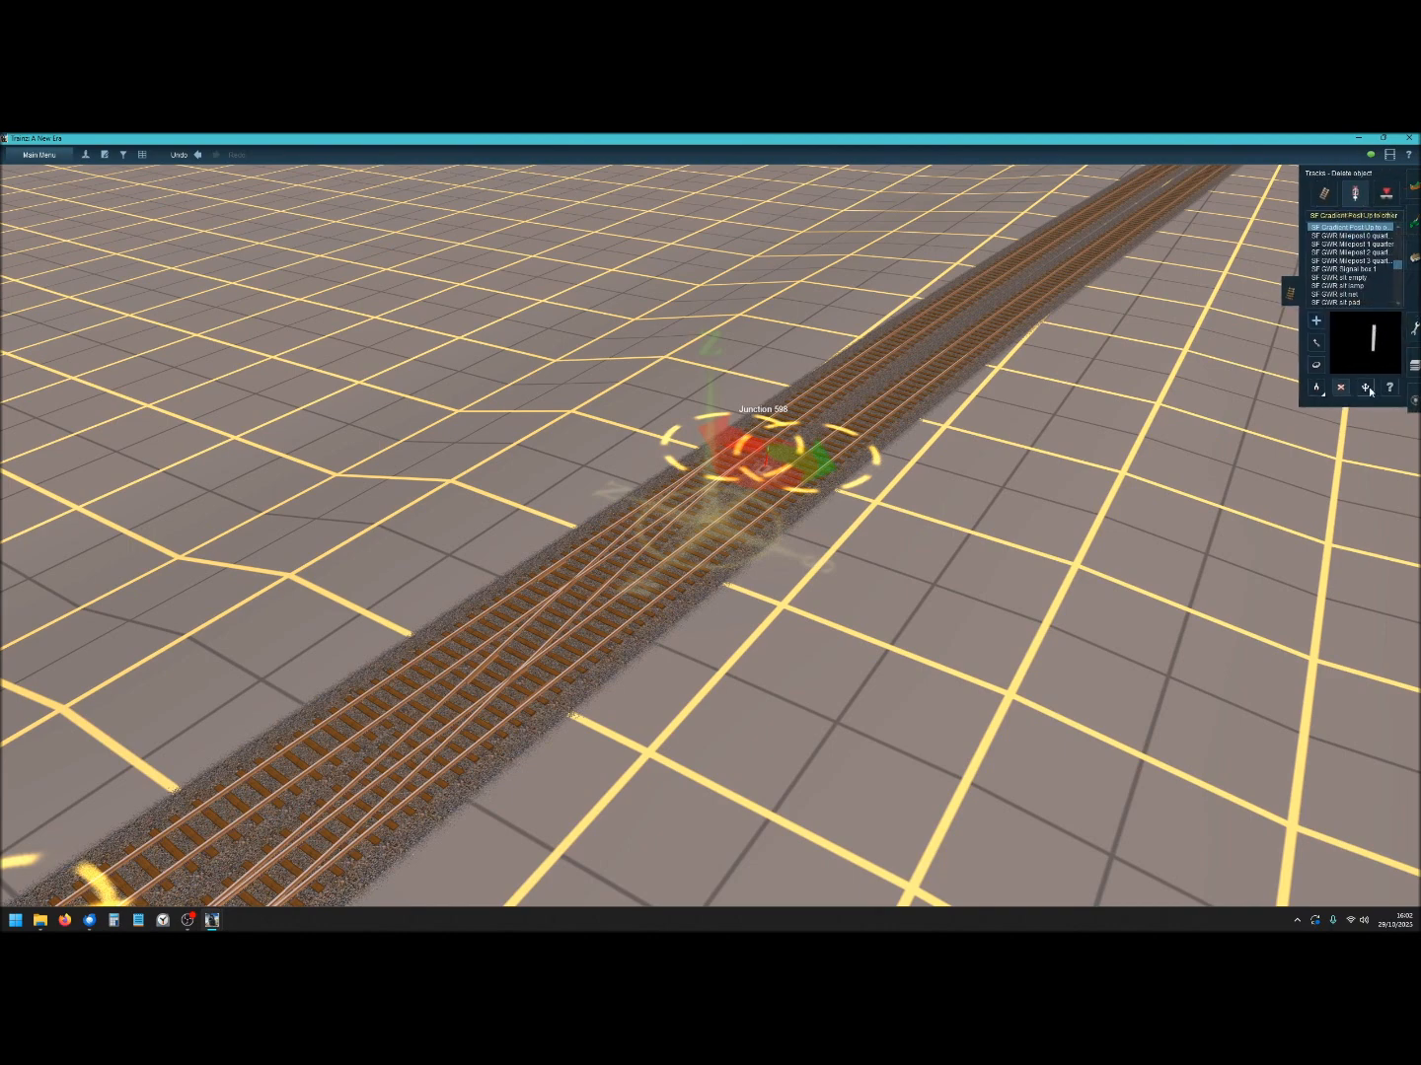
left_click(818, 468)
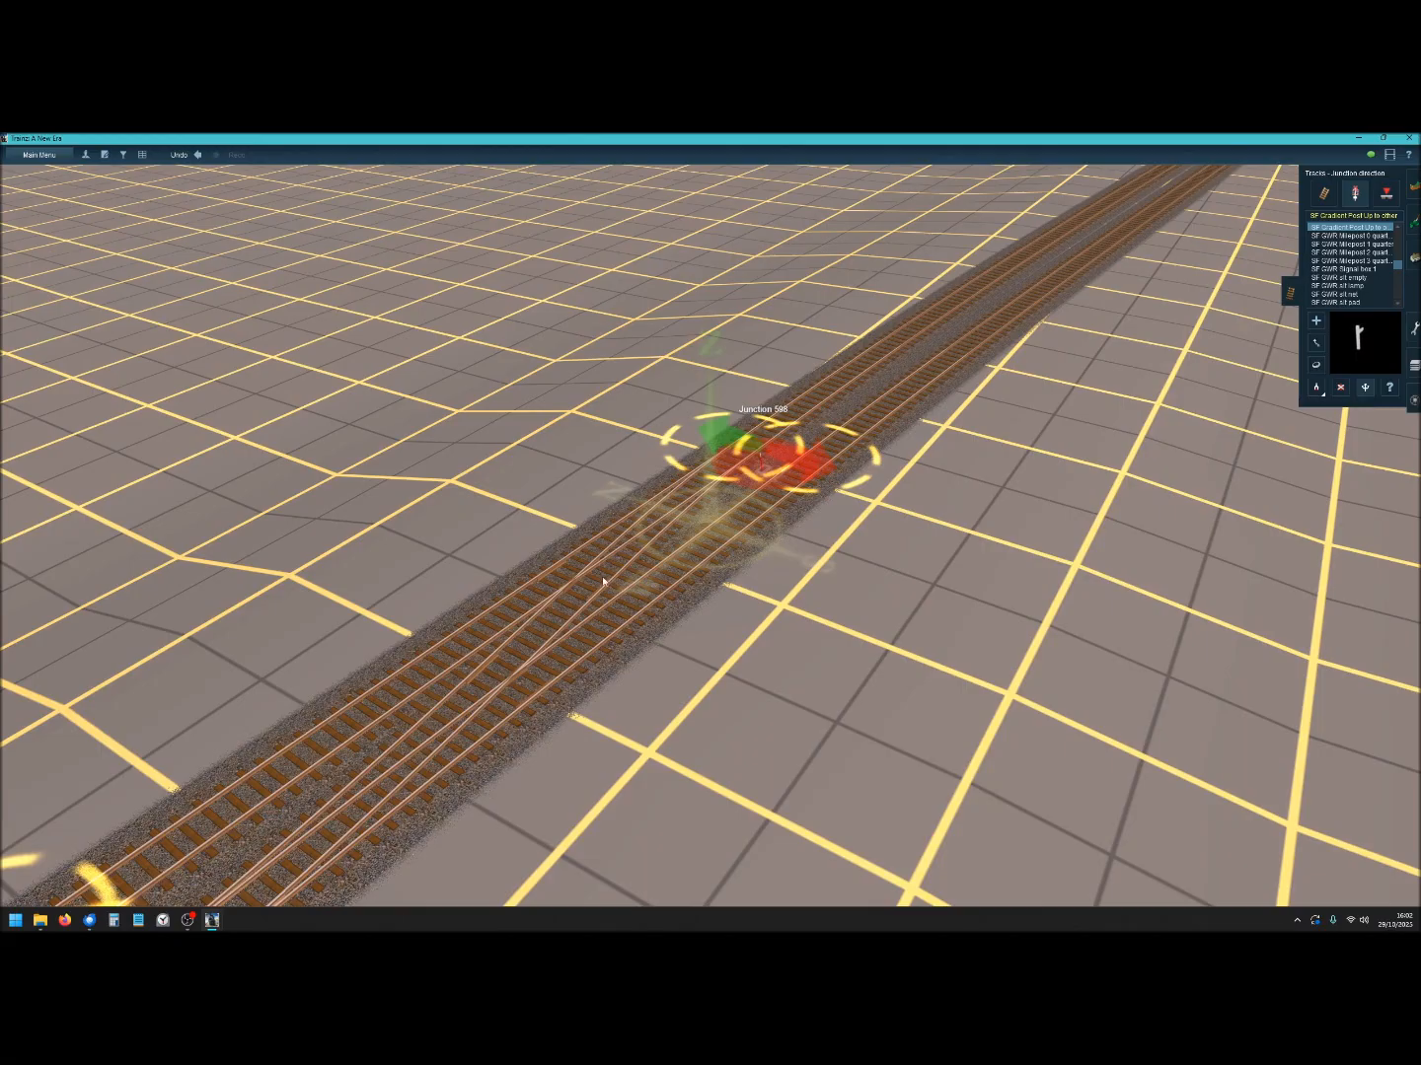
Move the long passenger train forward along the line until its rear wagon stands level with the milepost beside the footbridge.
right_click_drag(766, 515, 664, 506)
key("Left")
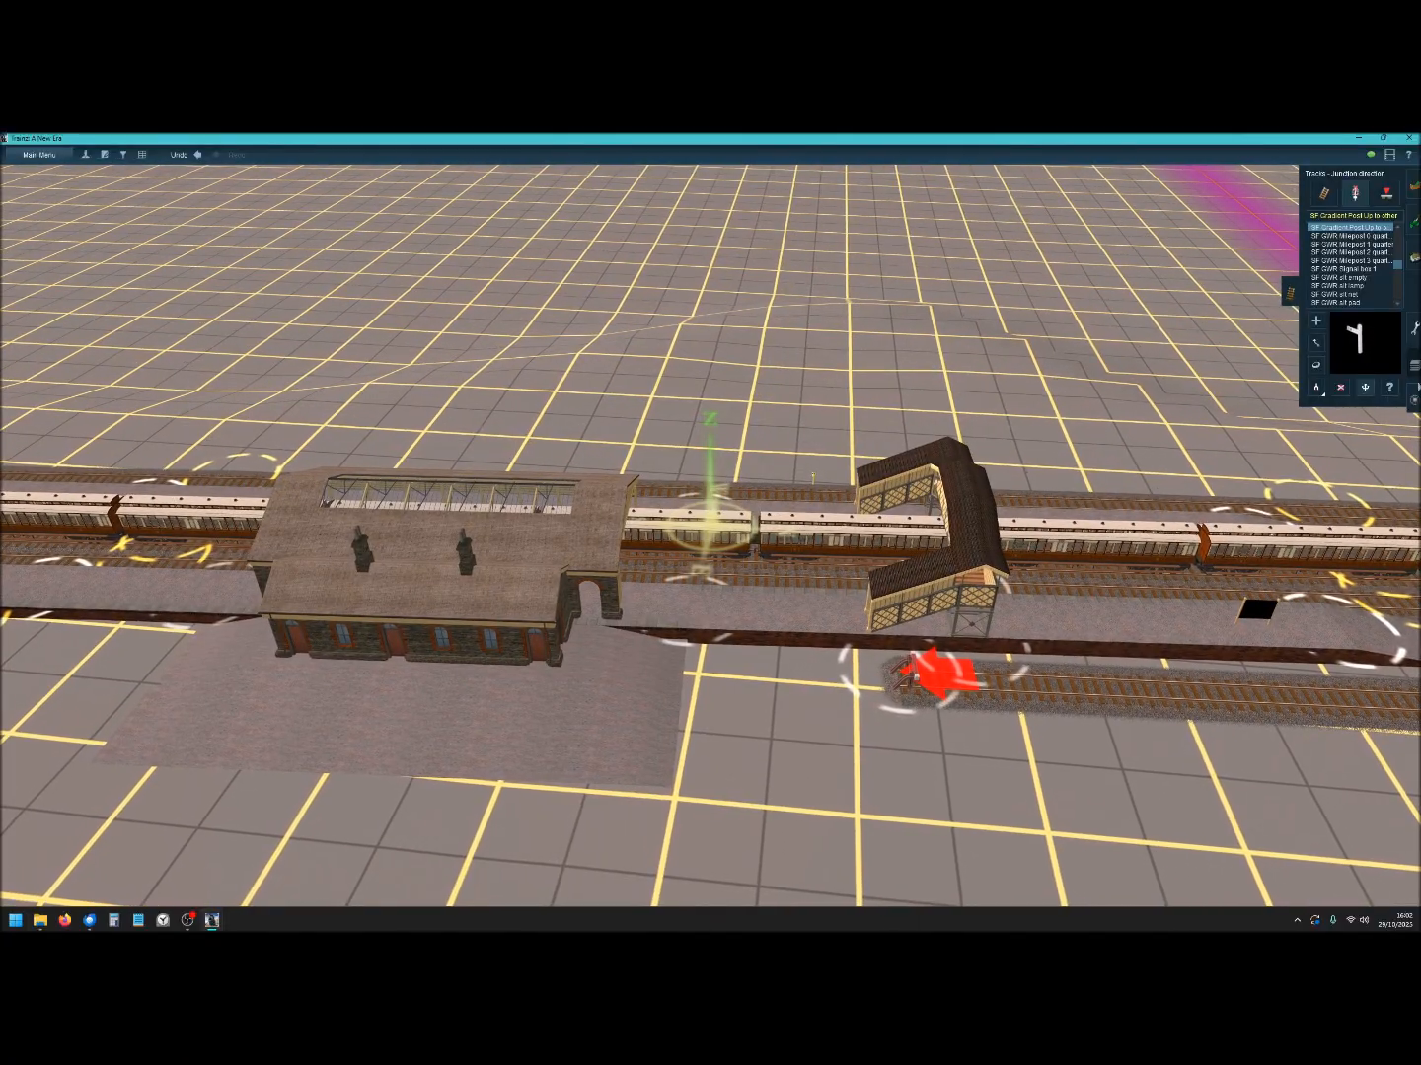
left_click(1415, 403)
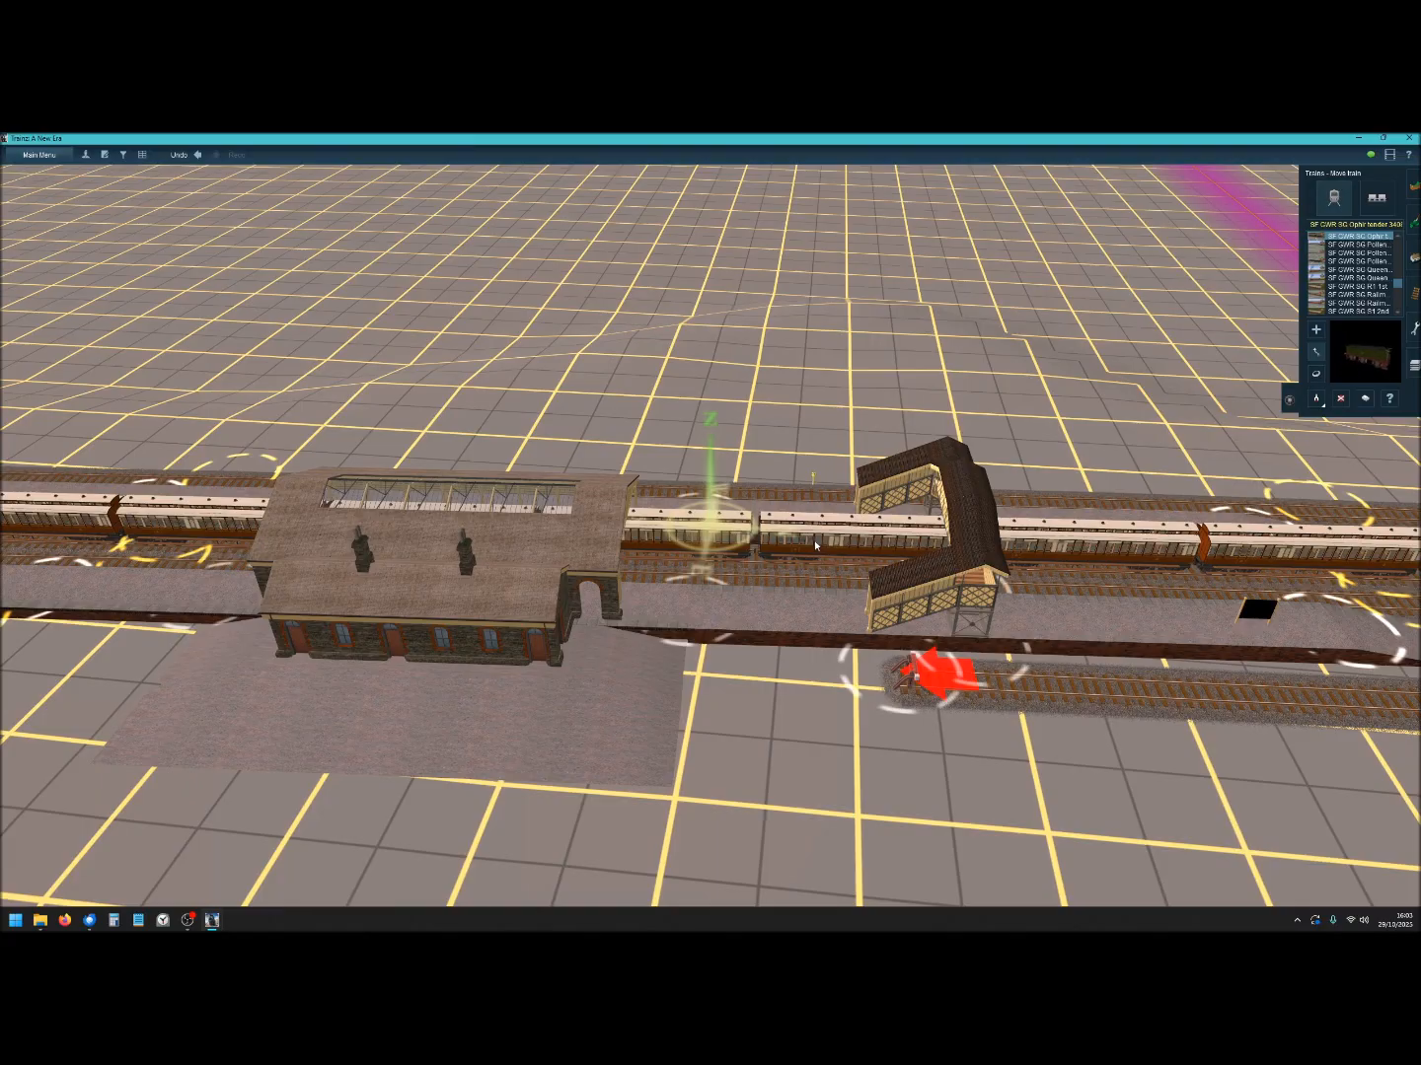
key("Up")
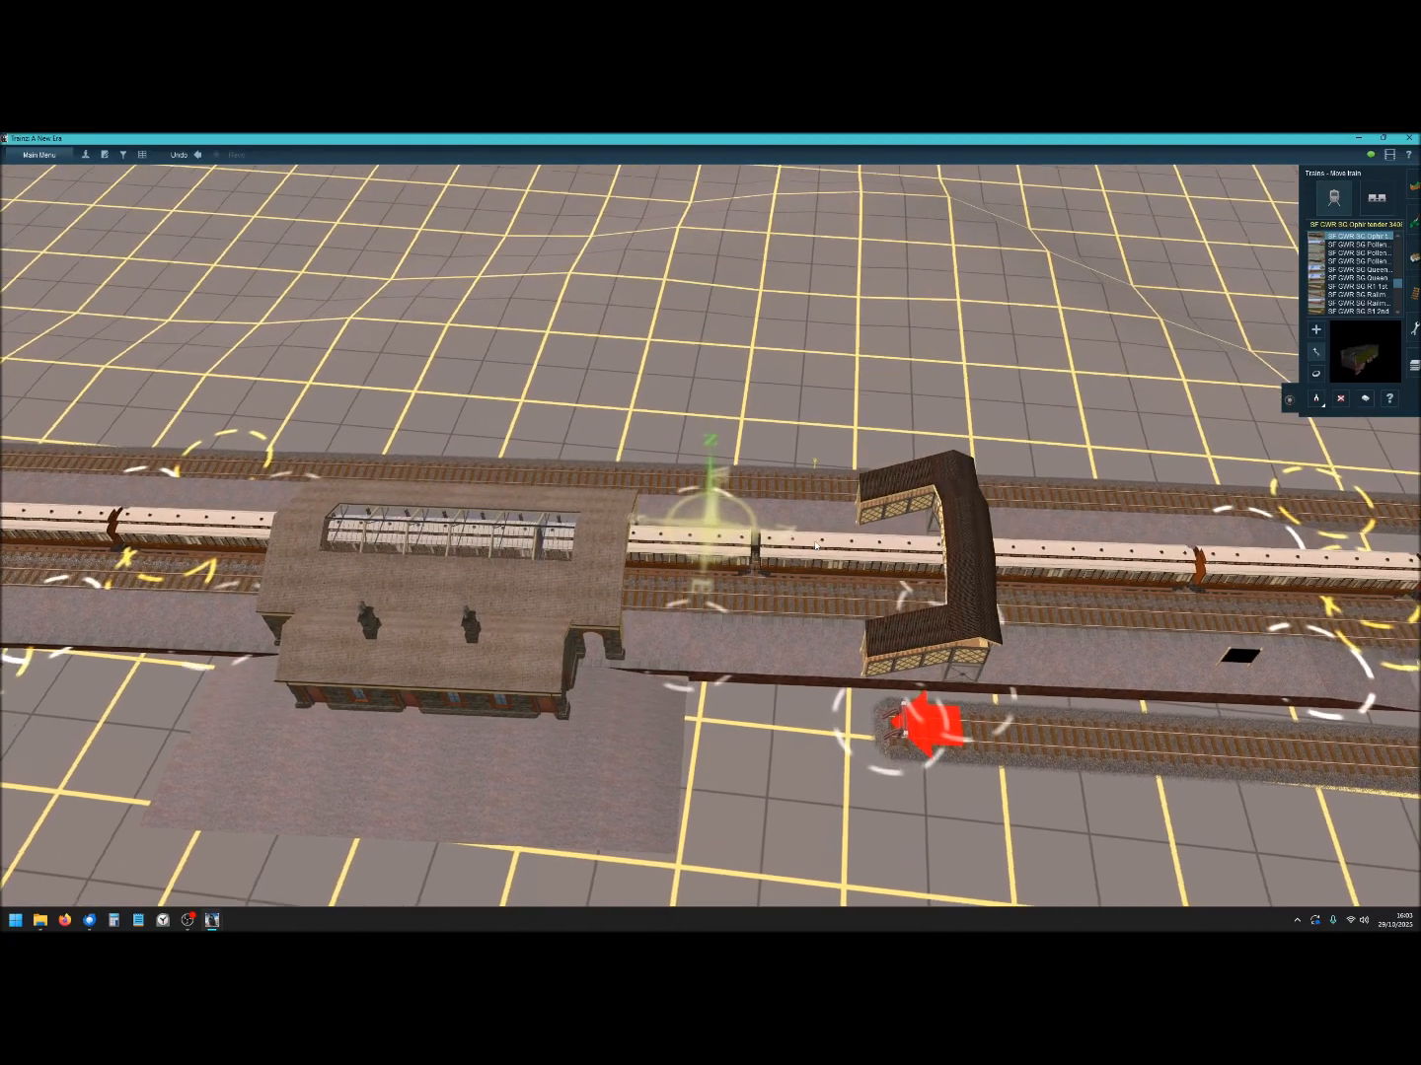
left_click_drag(831, 575, 1331, 595)
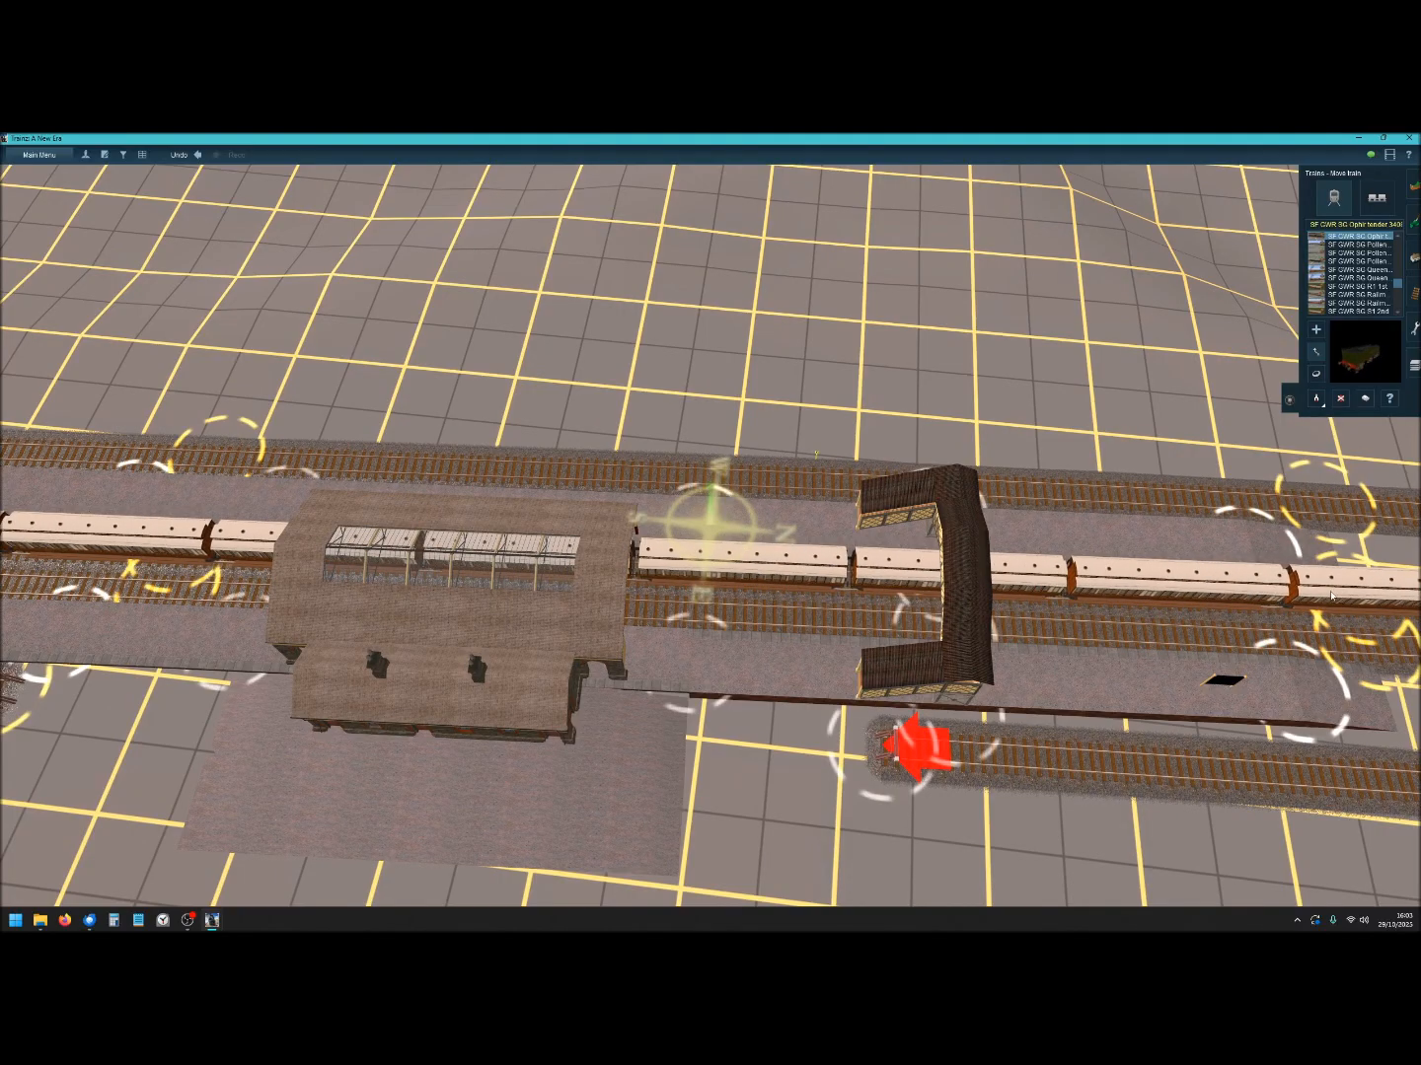
left_click_drag(681, 567, 1014, 589)
left_click_drag(663, 563, 831, 558)
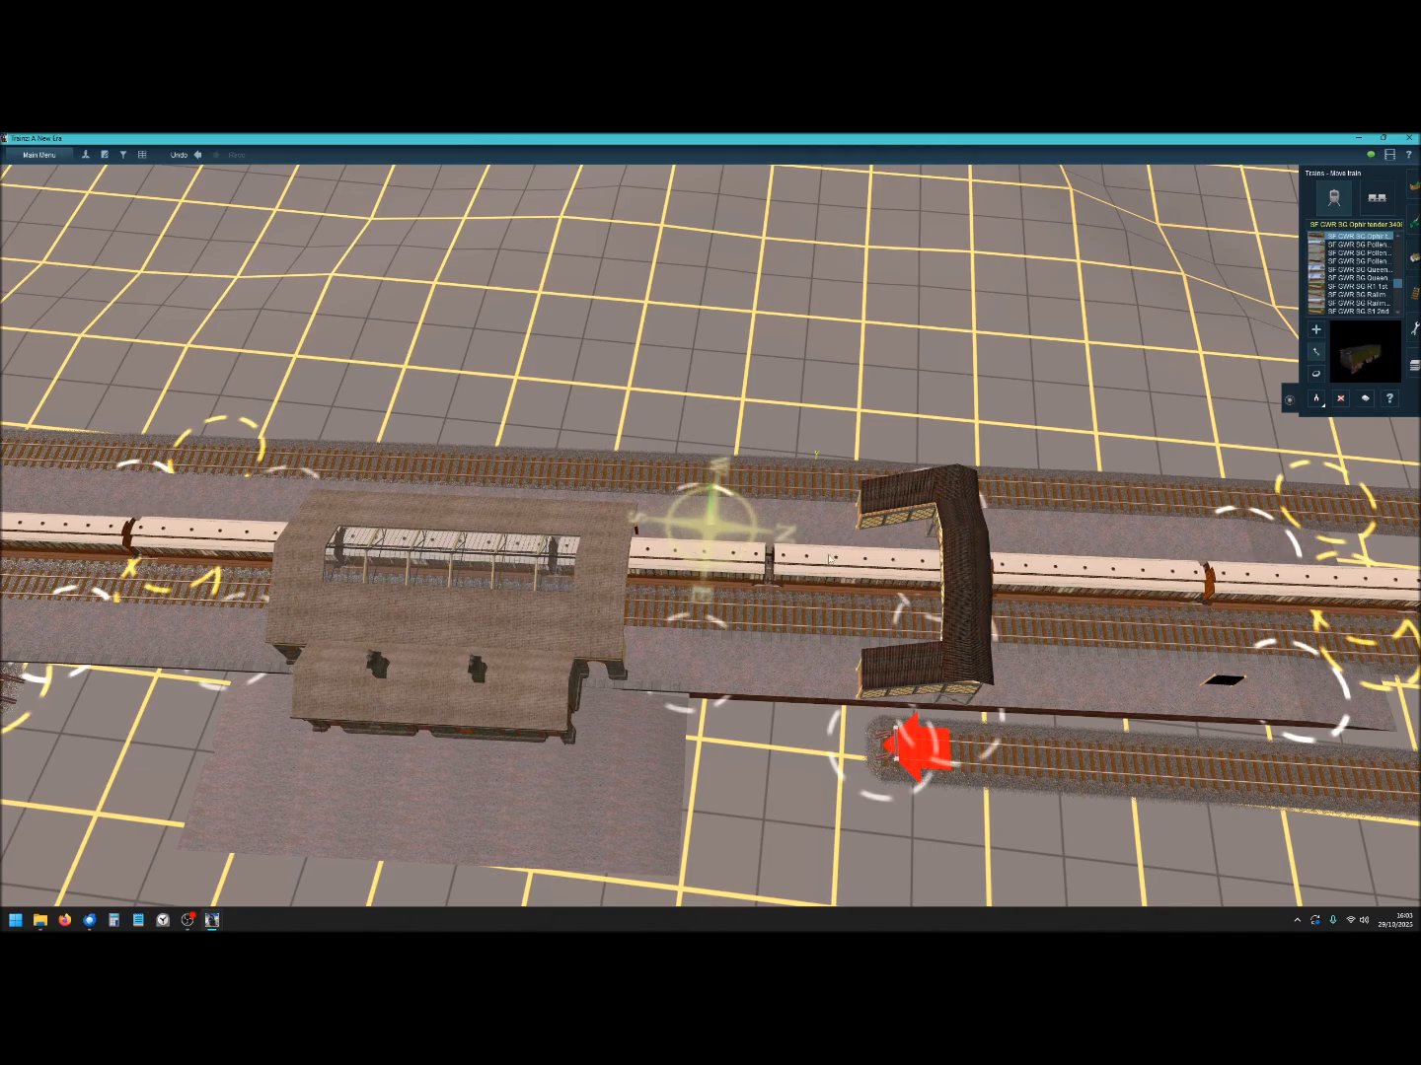
left_click_drag(1229, 582, 1344, 585)
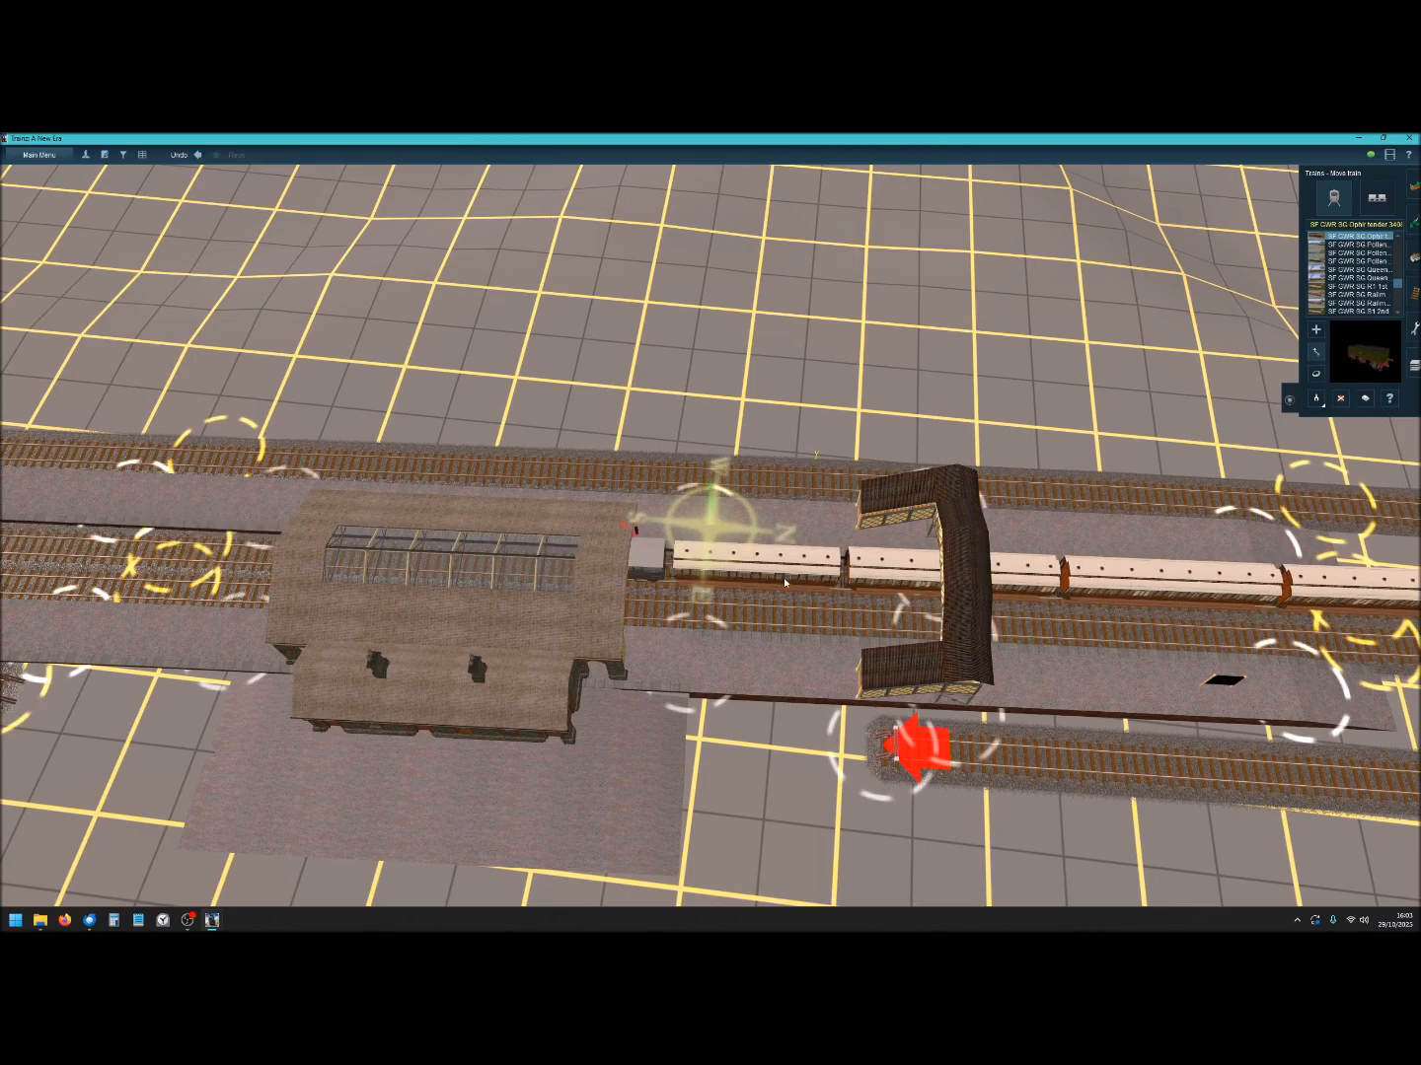
left_click_drag(753, 571, 898, 573)
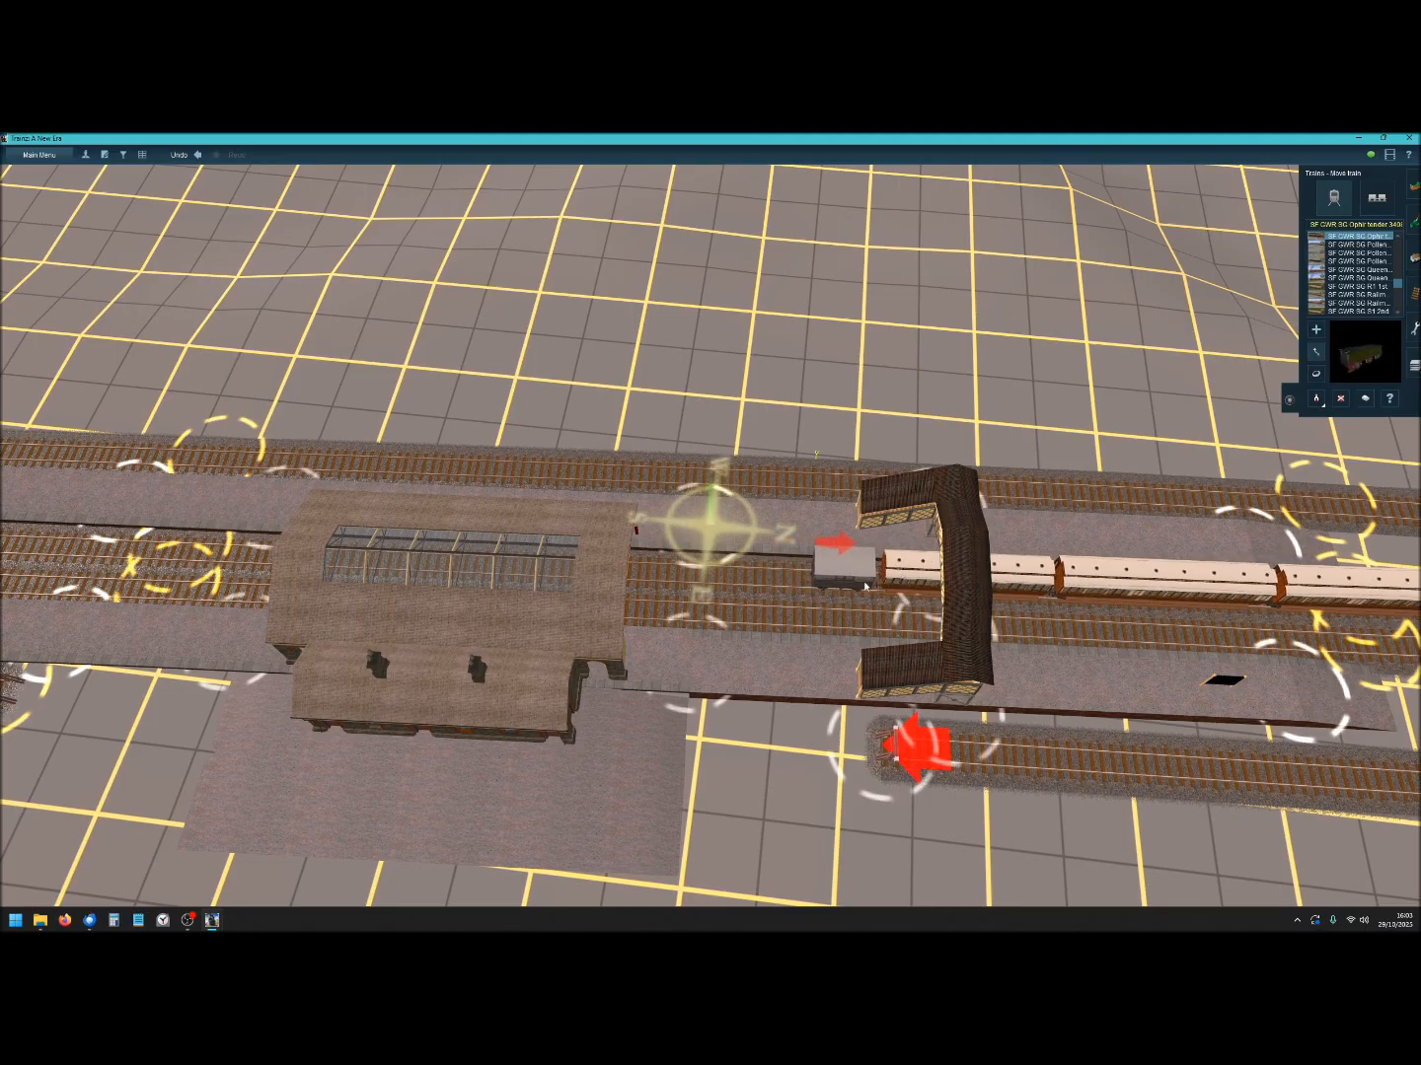
Check the rear wagon against the milepost by the footbridge and locate the train's front end near the junctions.
key("Down")
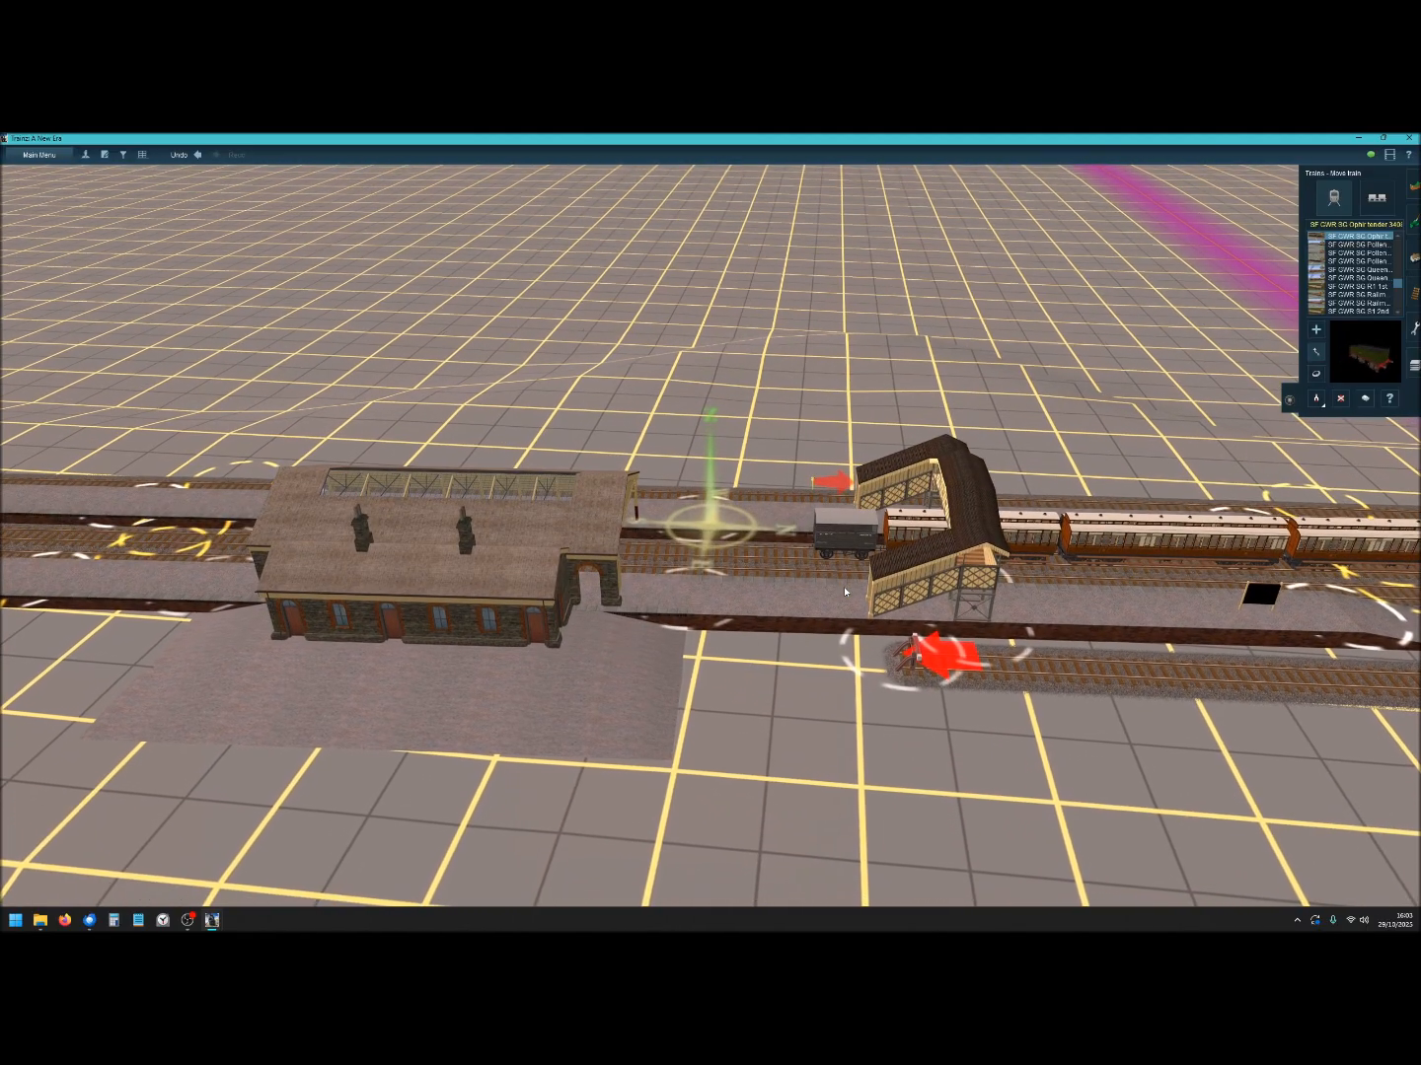
right_click(822, 493)
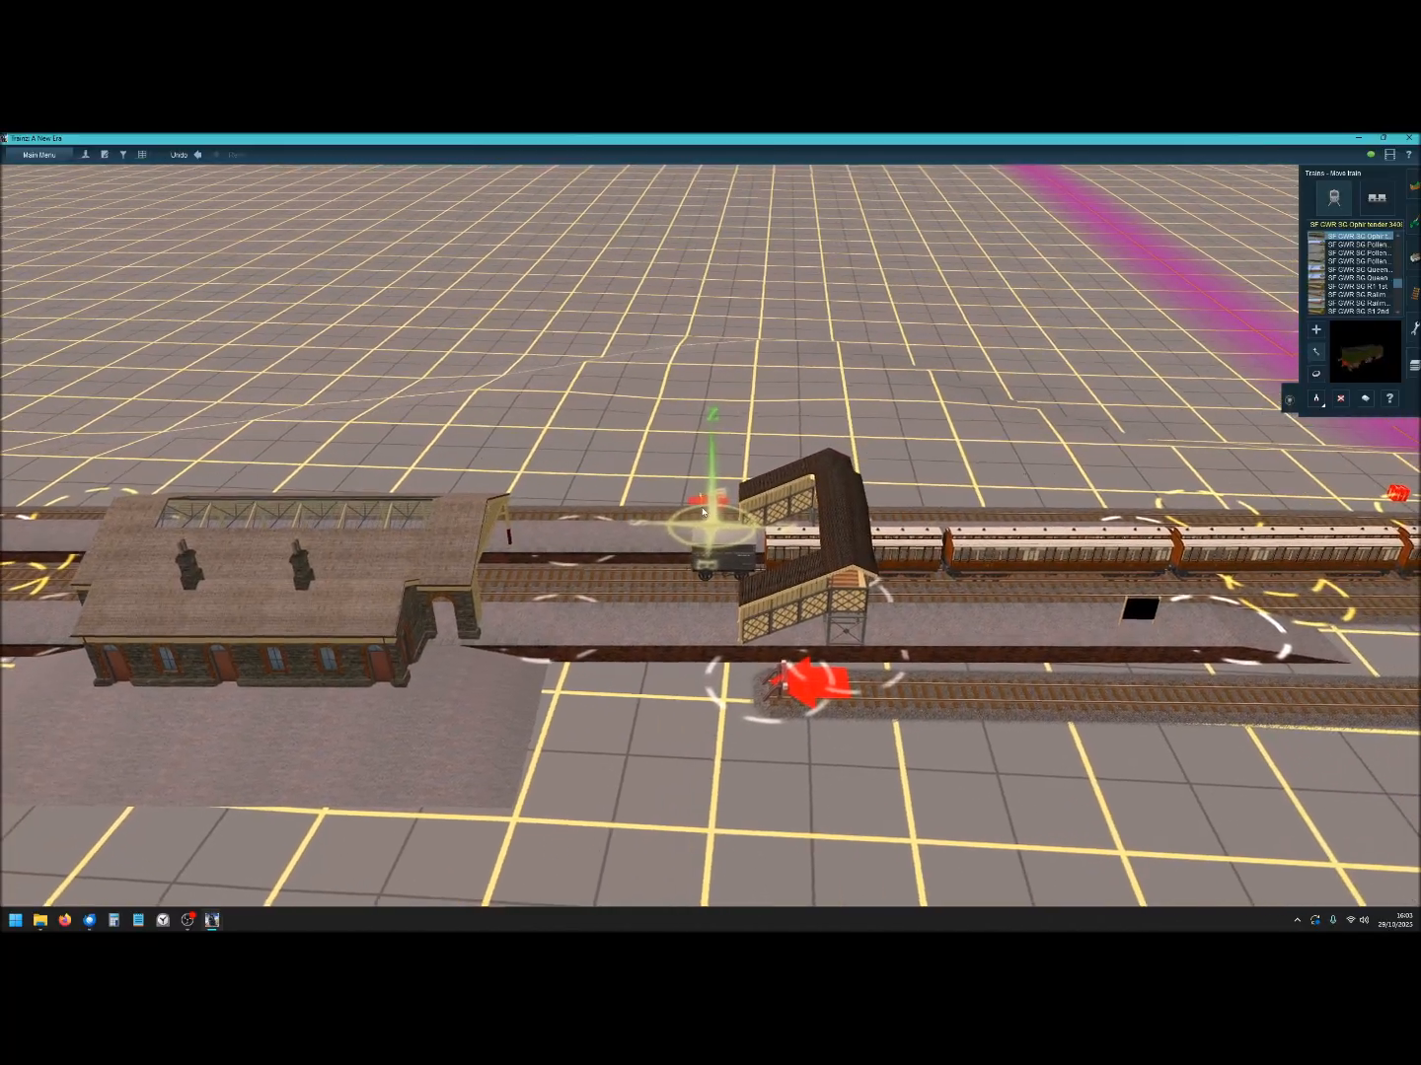
scroll(703, 509, "up", 5)
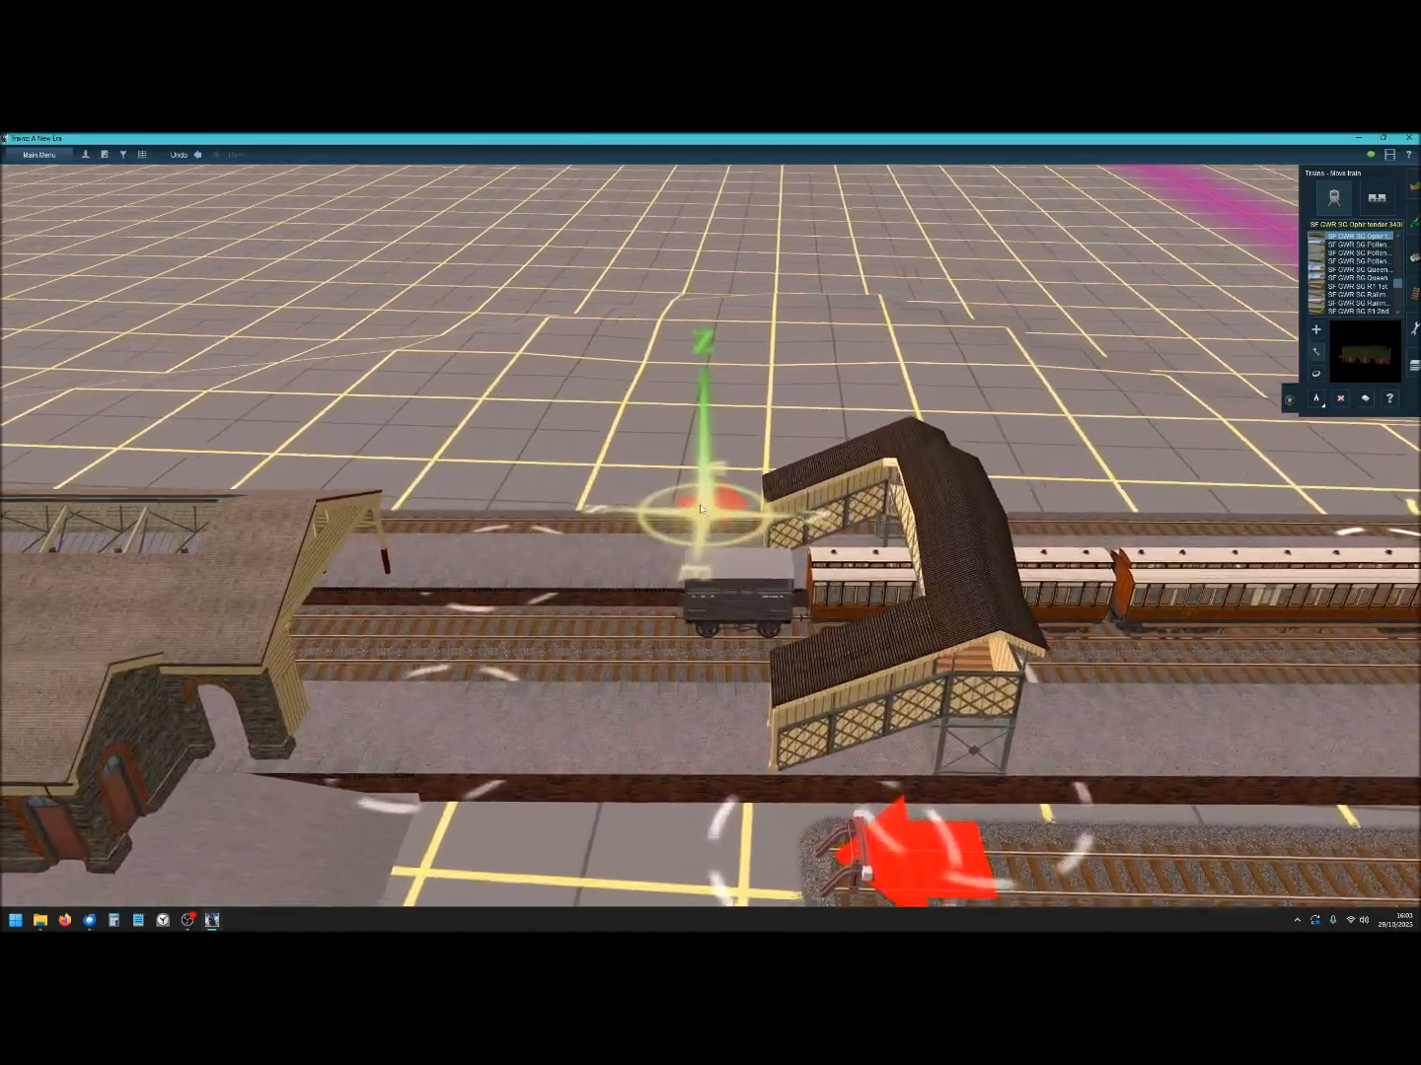
scroll(700, 509, "up", 6)
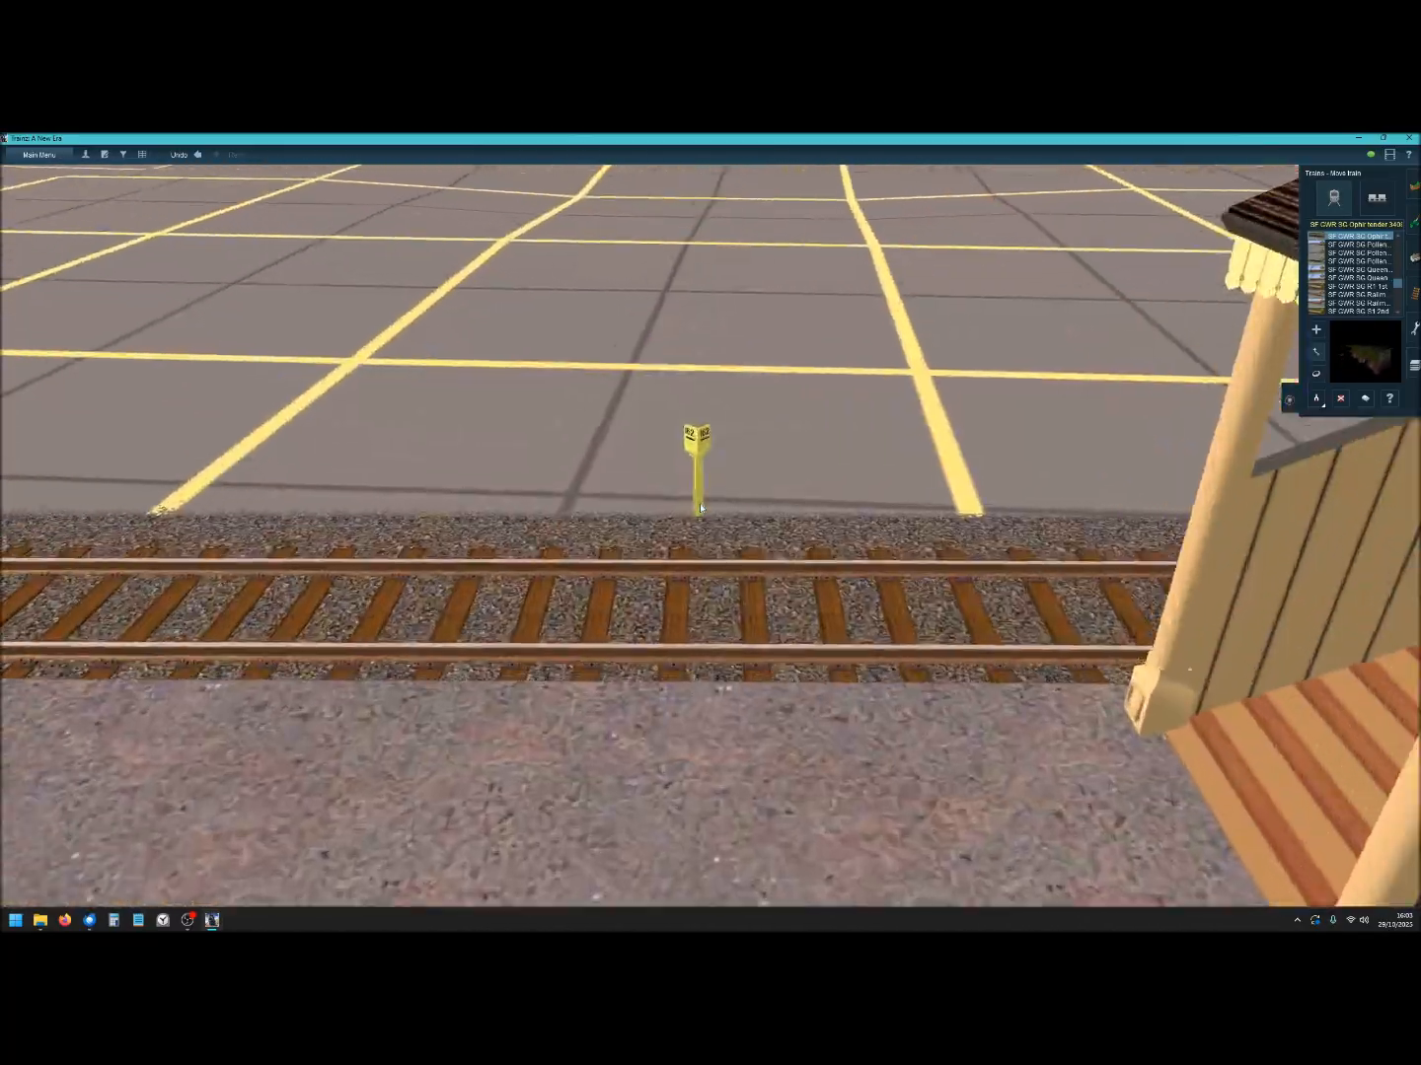
scroll(700, 509, "down", 10)
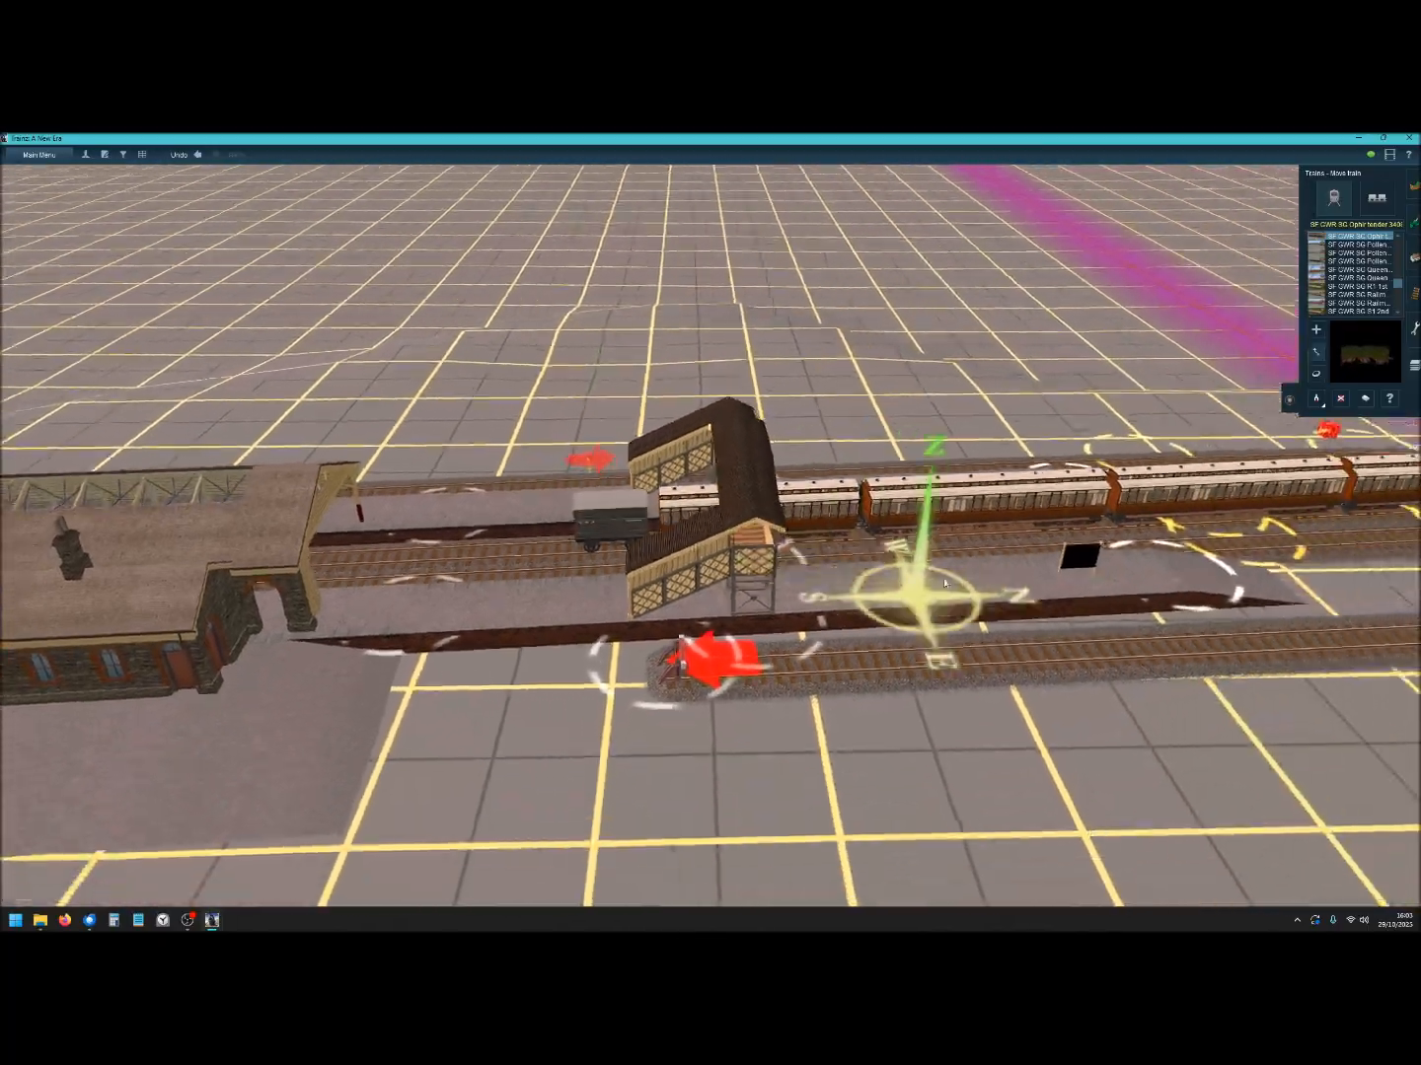
right_click_drag(944, 583, 723, 548)
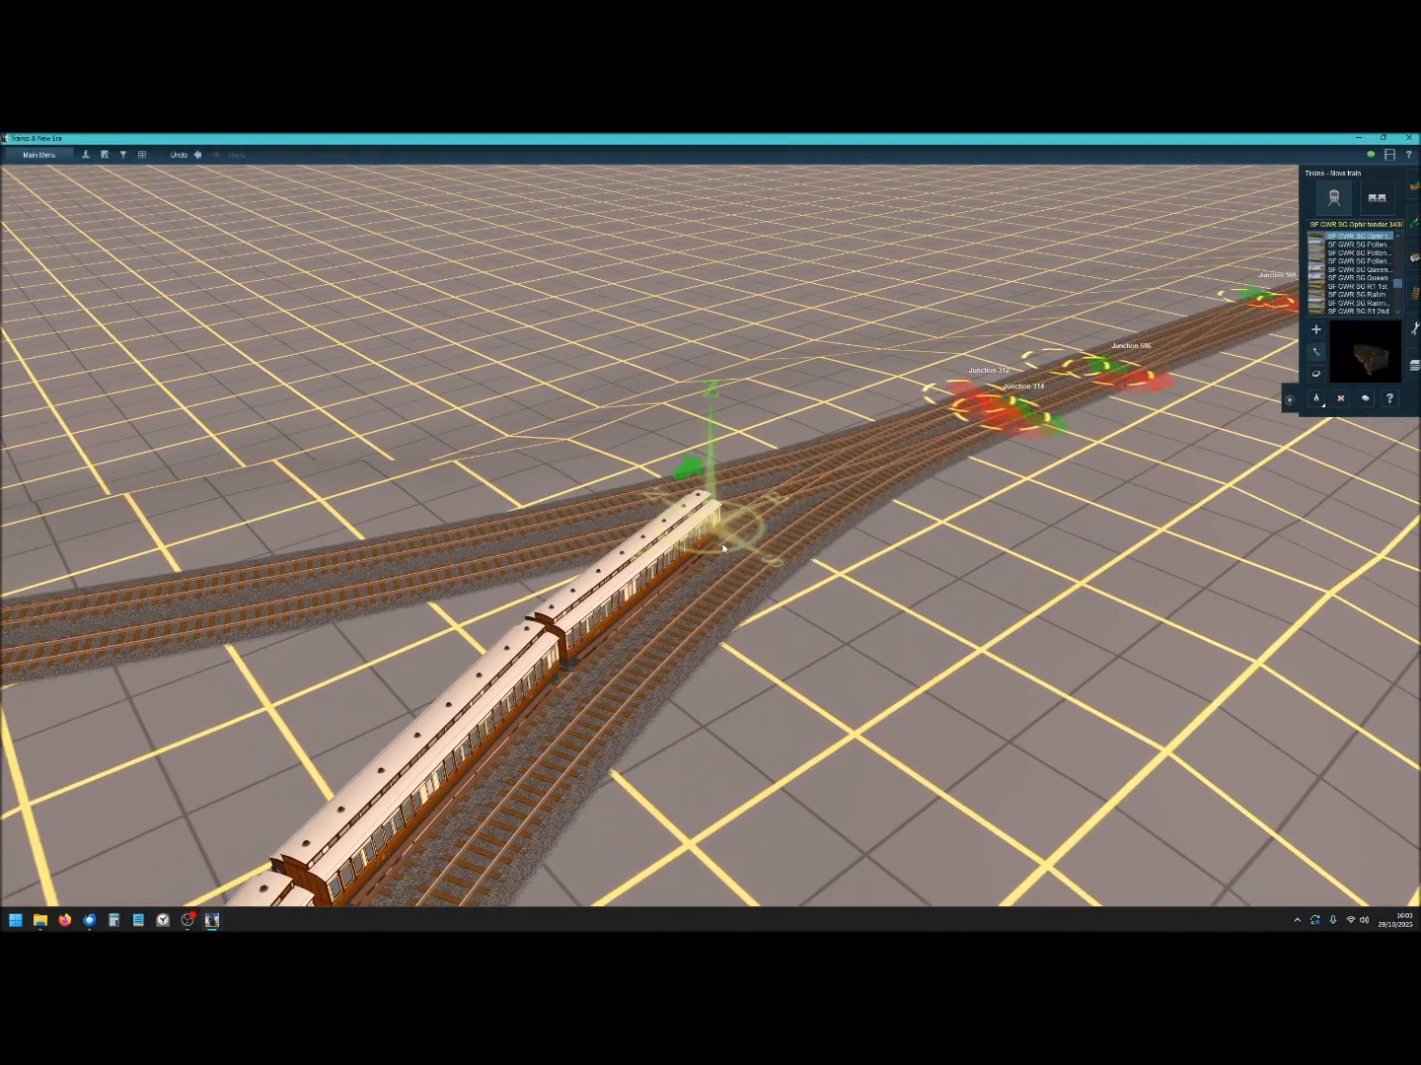
key("Right")
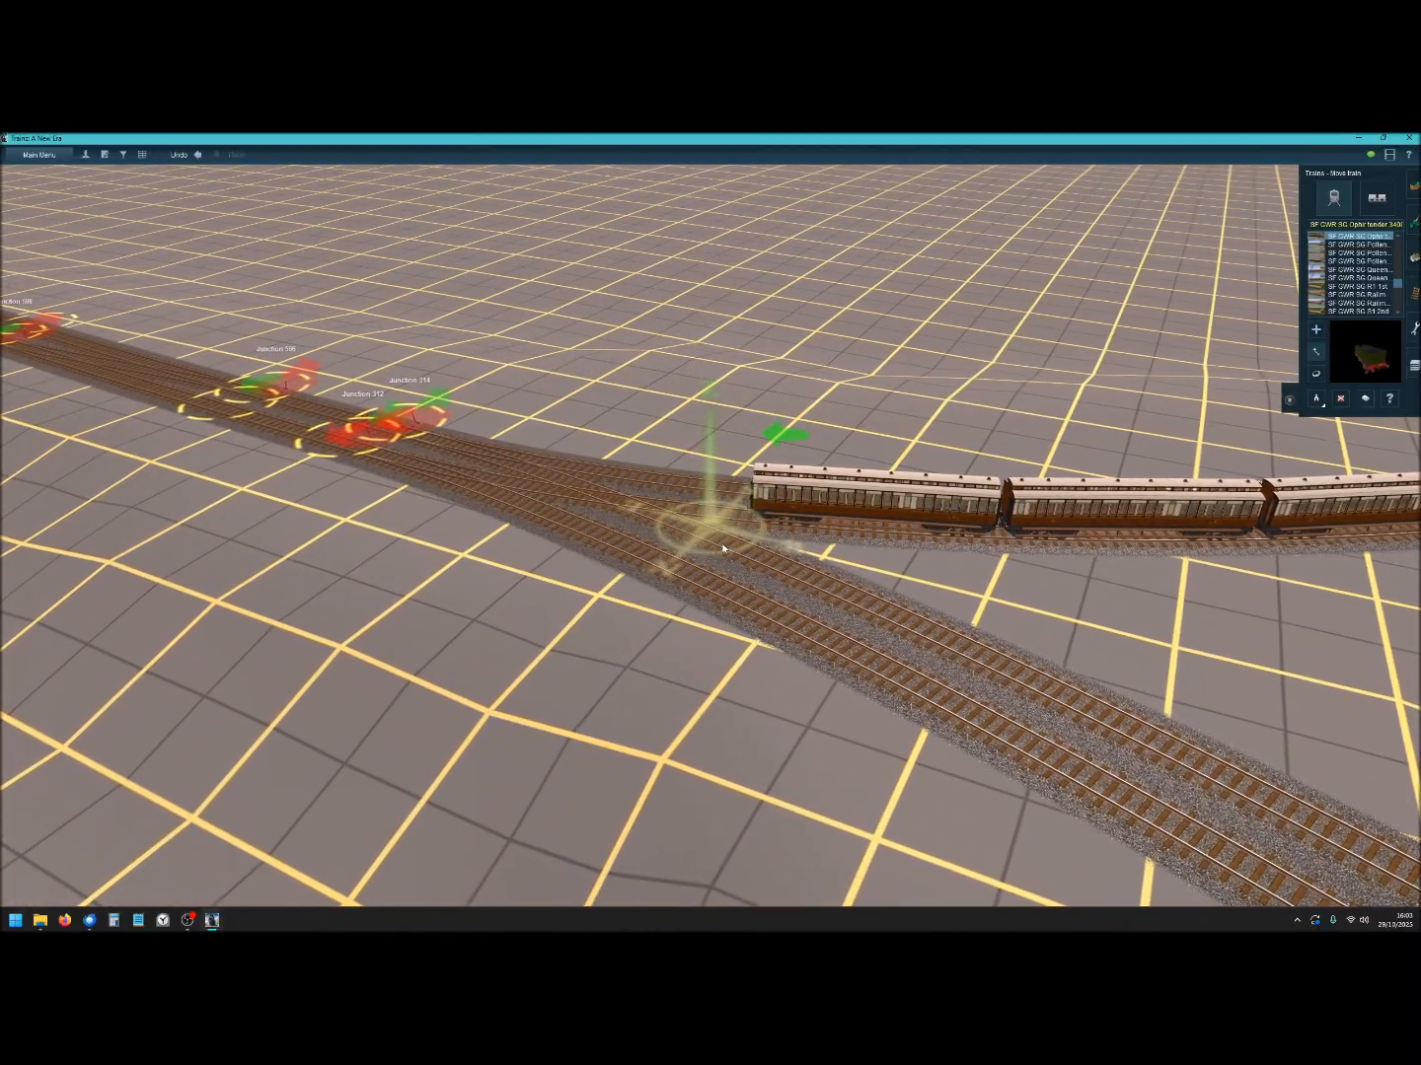
key("Right")
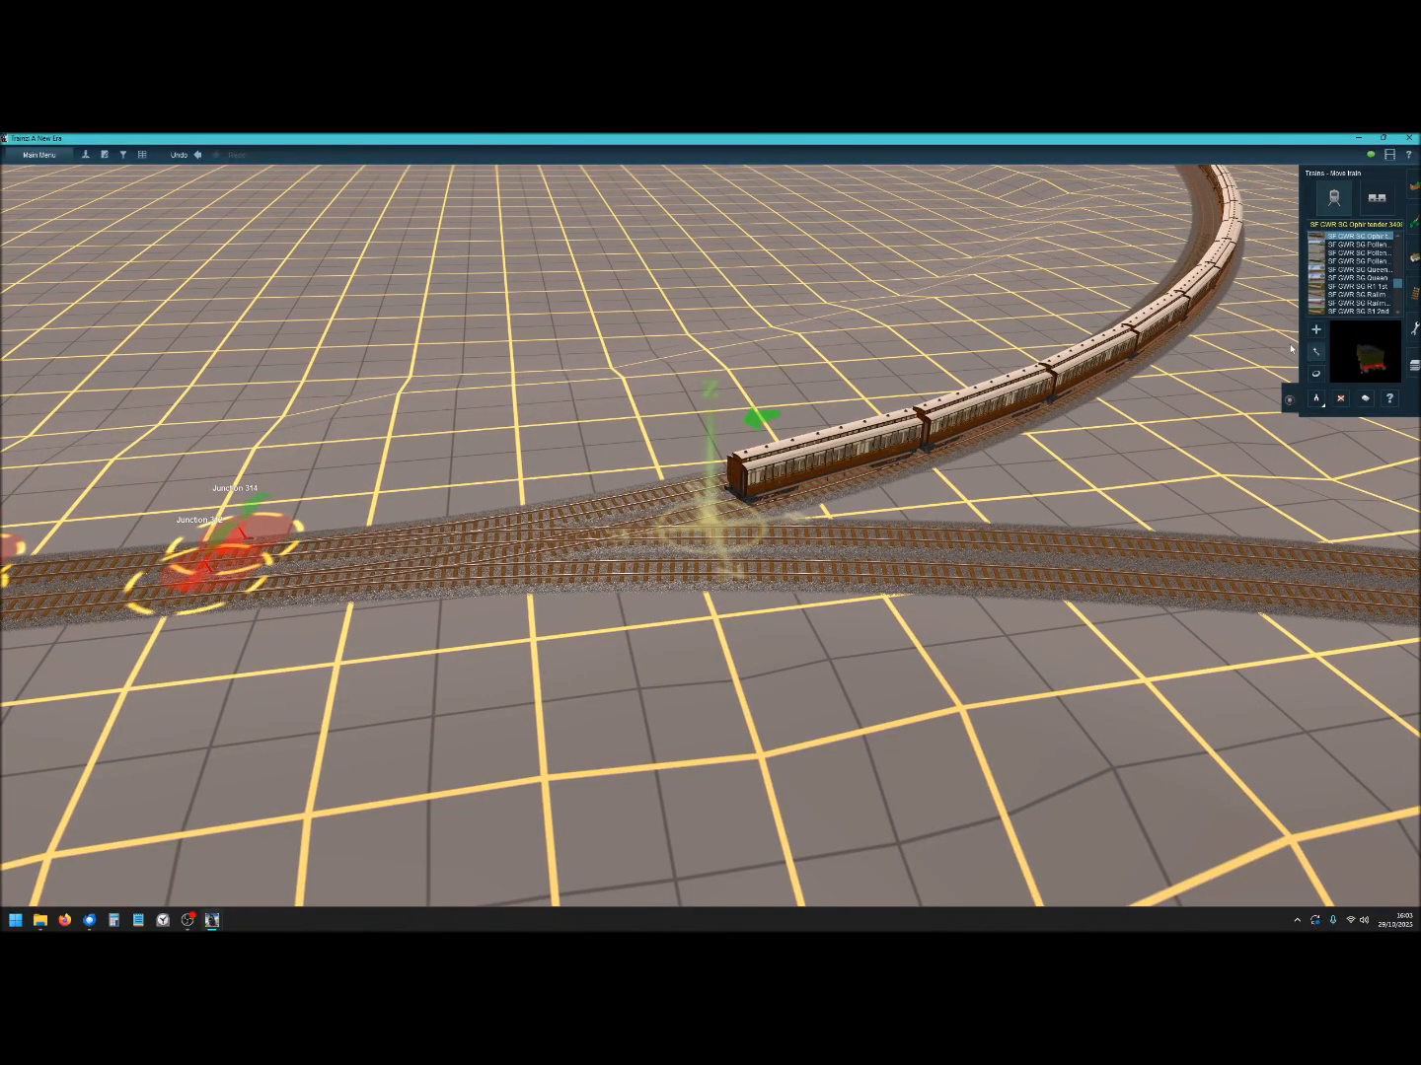
Place an SF GWR Milepost 1 quarter beside the far track at the front end of the train and rotate it.
left_click(1415, 298)
left_click(1357, 202)
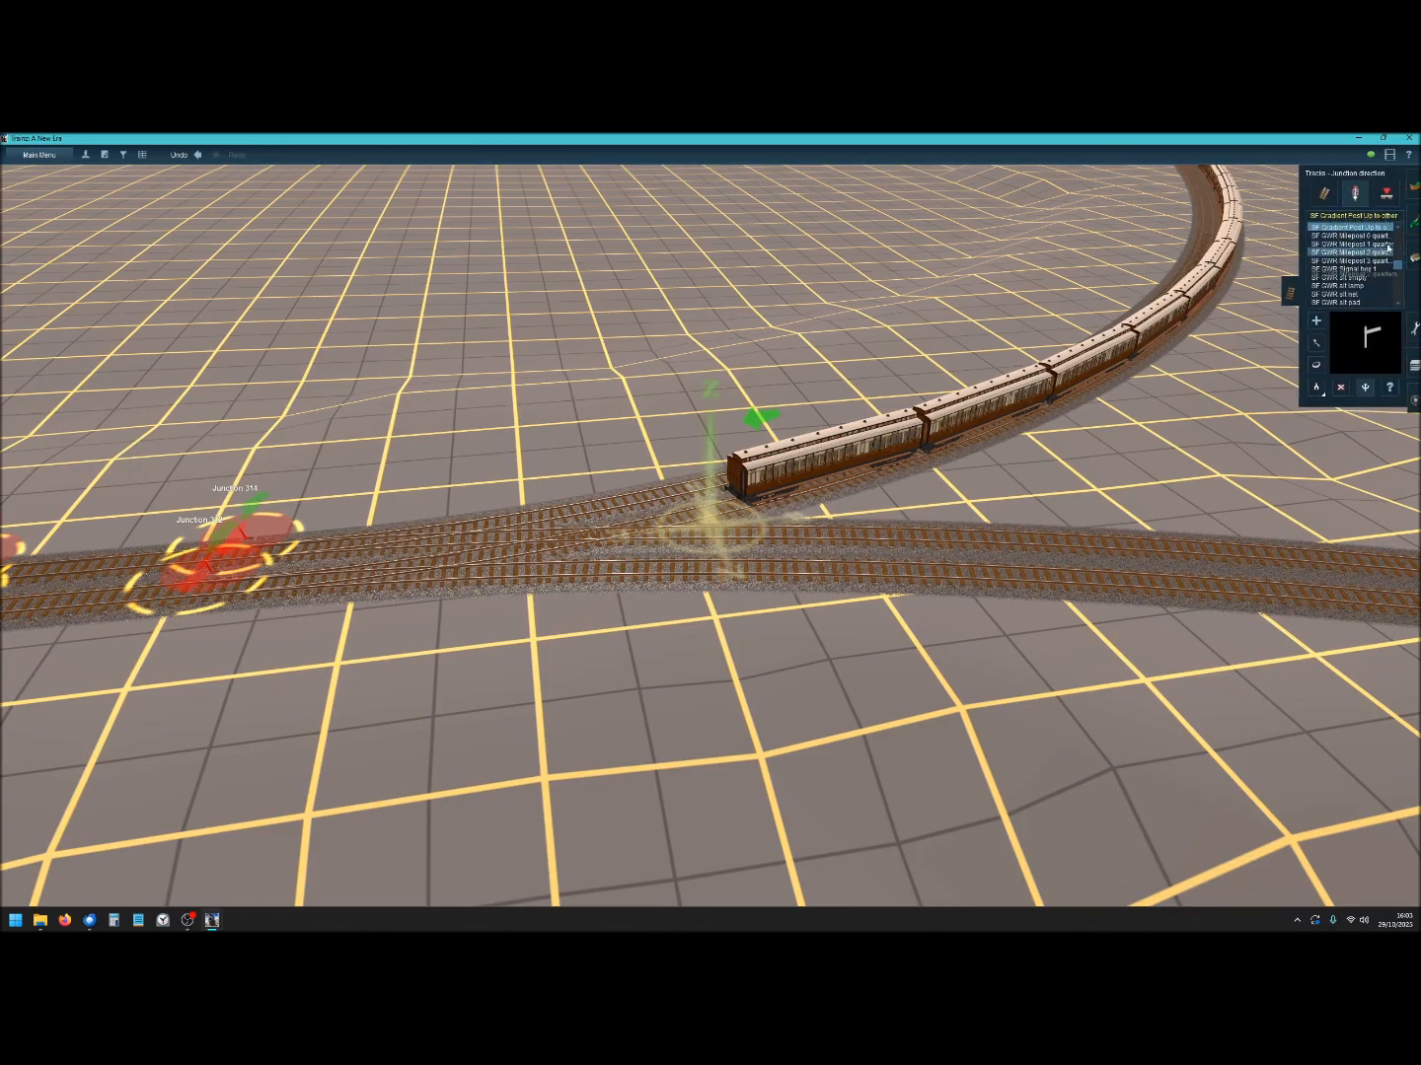
left_click(1347, 248)
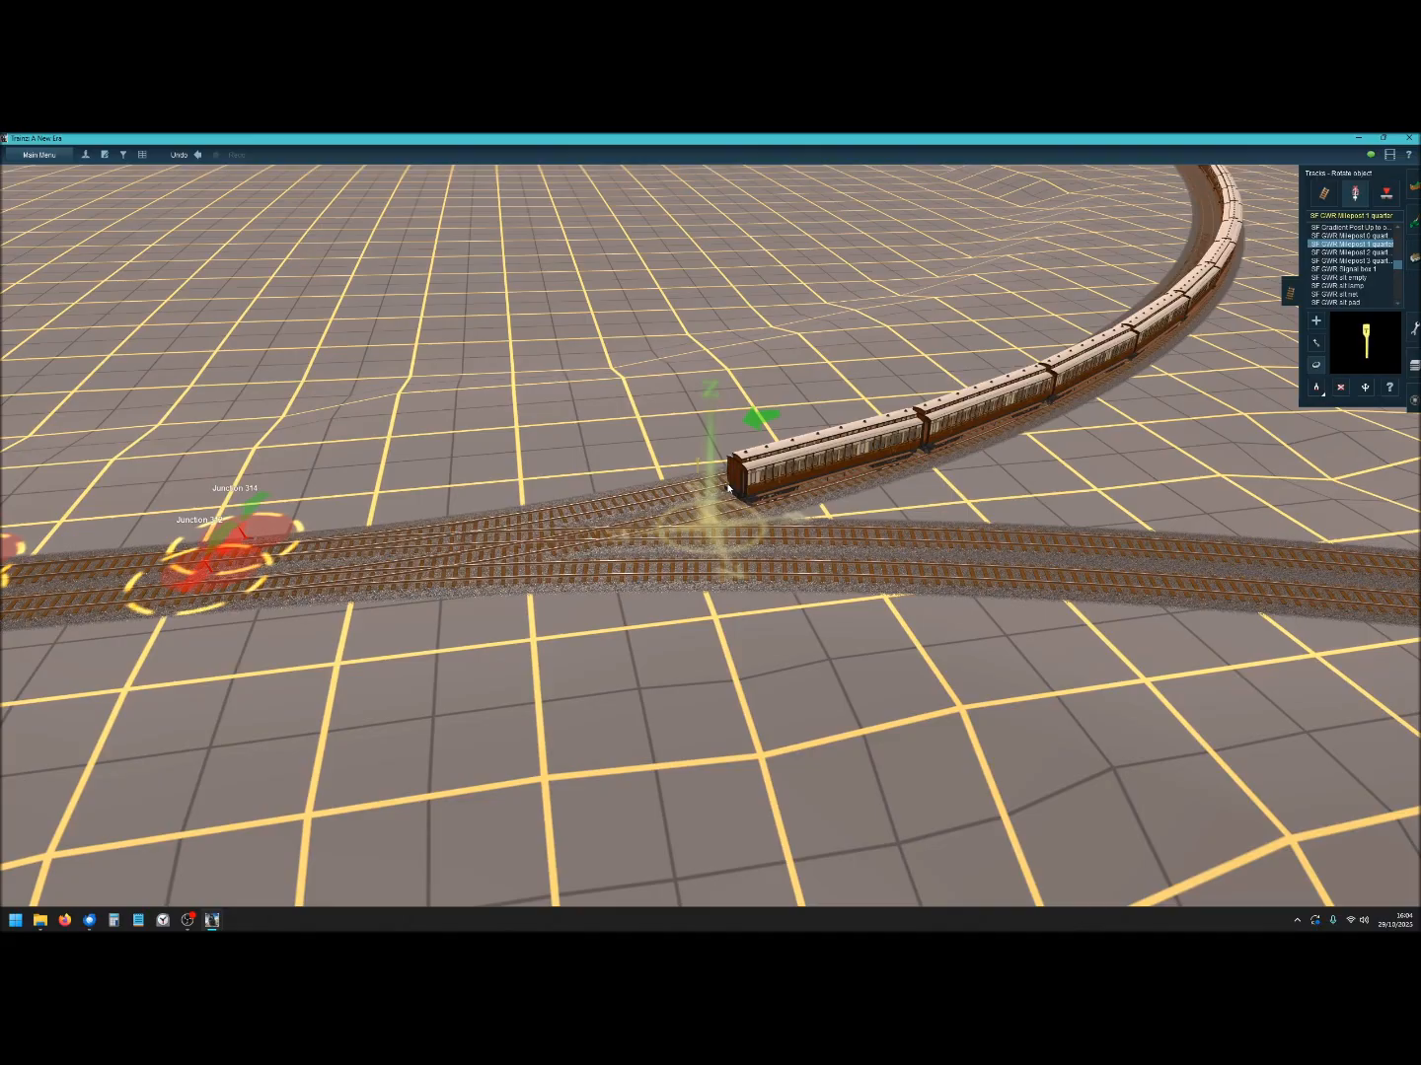
right_click(697, 476)
scroll(697, 476, "up", 6)
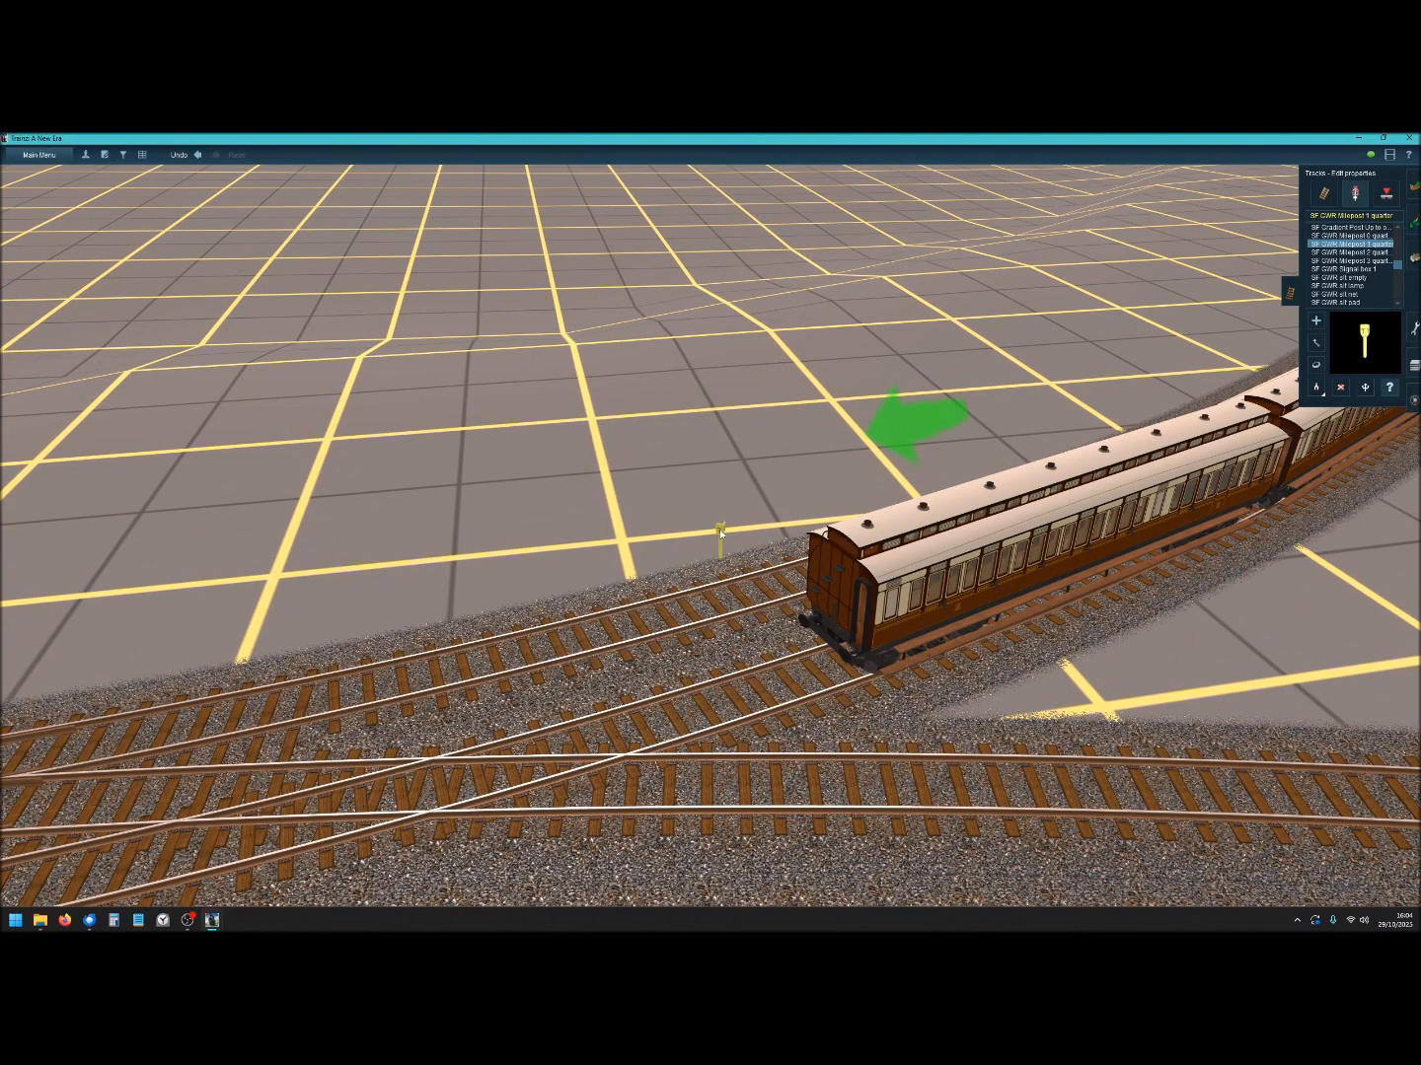
Name the new quarter milepost 152 in its properties and apply the change.
left_click(720, 533)
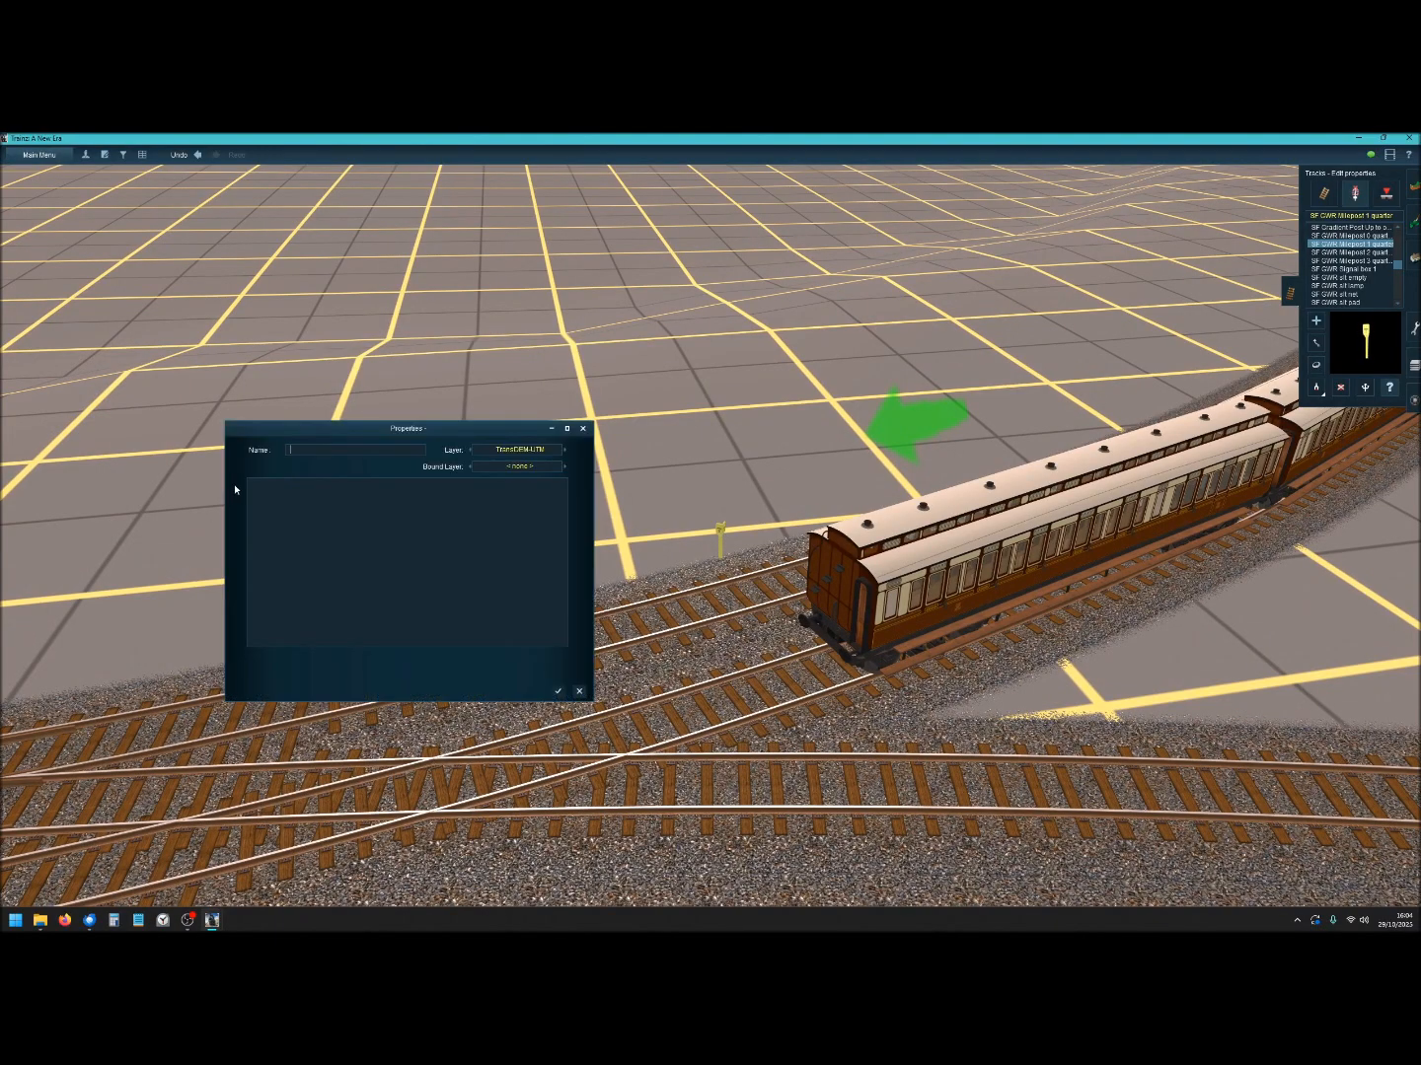
type("152")
left_click(558, 693)
left_click(741, 532)
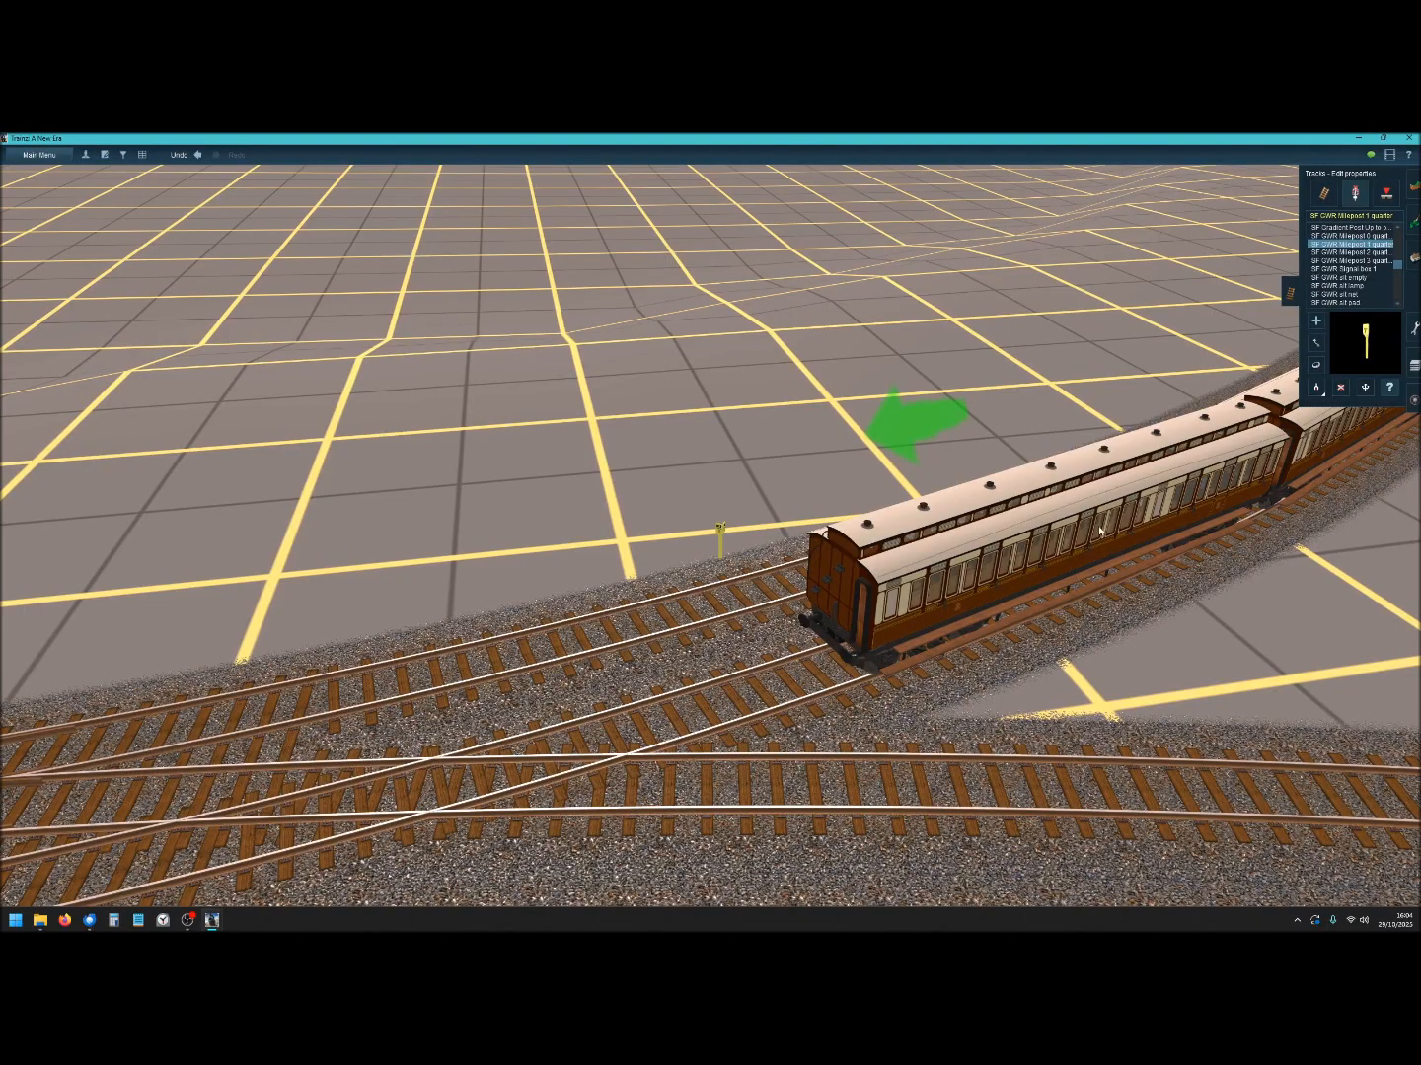
Examine the mileposts along the double track and the junctions at the front end of the train.
right_click_drag(1003, 527, 745, 557)
key("Left")
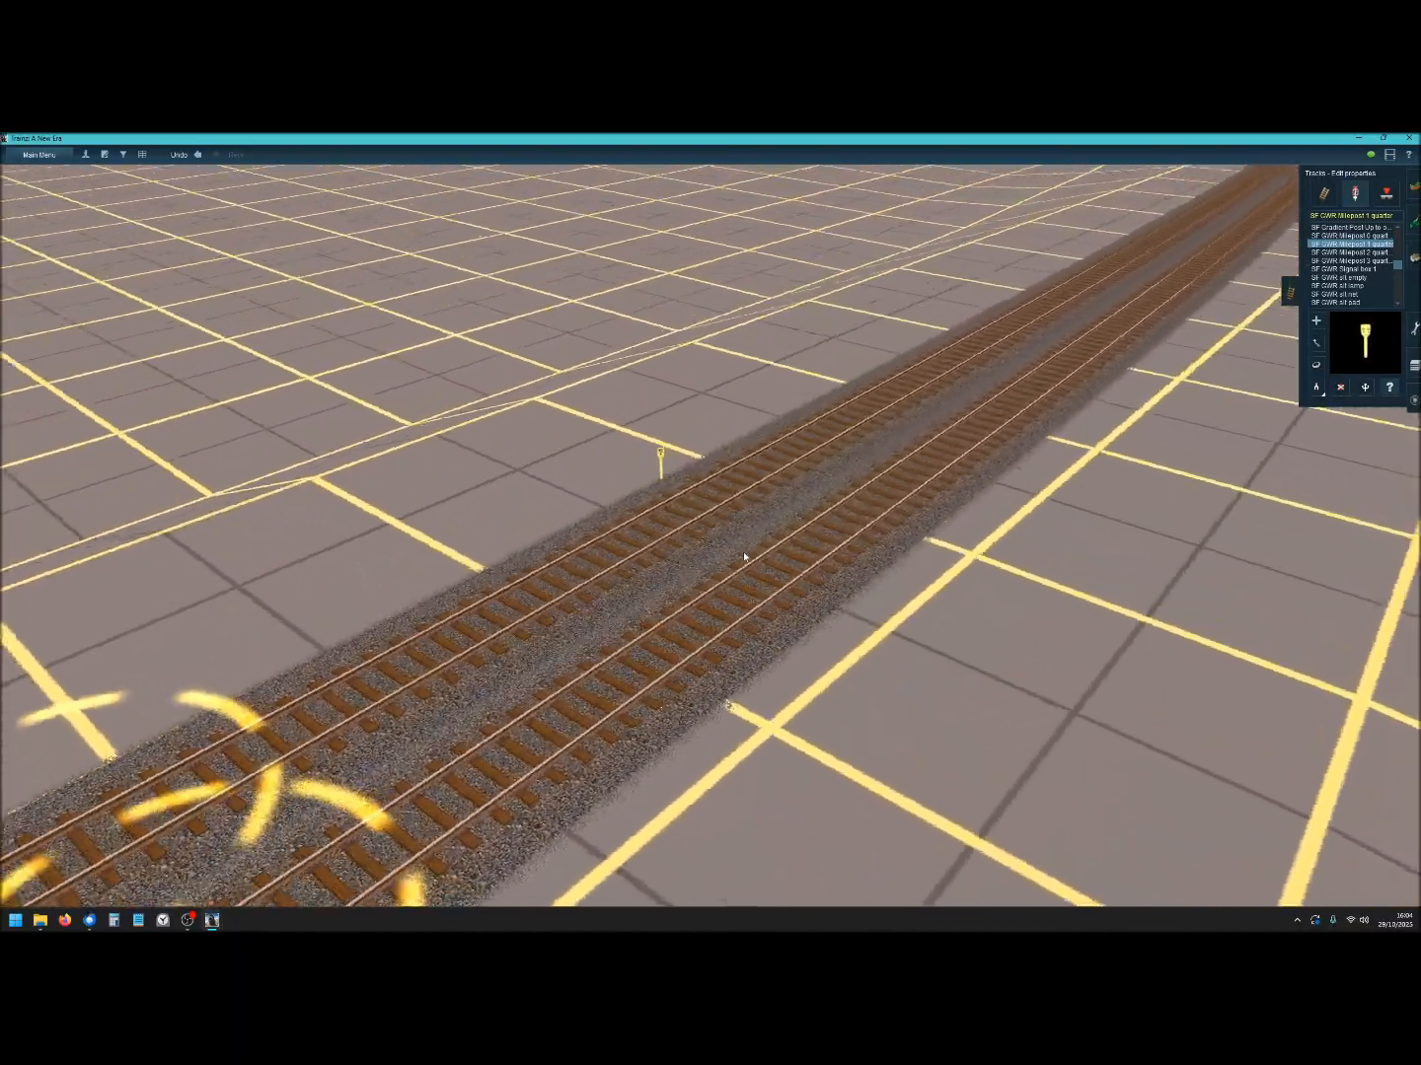
key("Left")
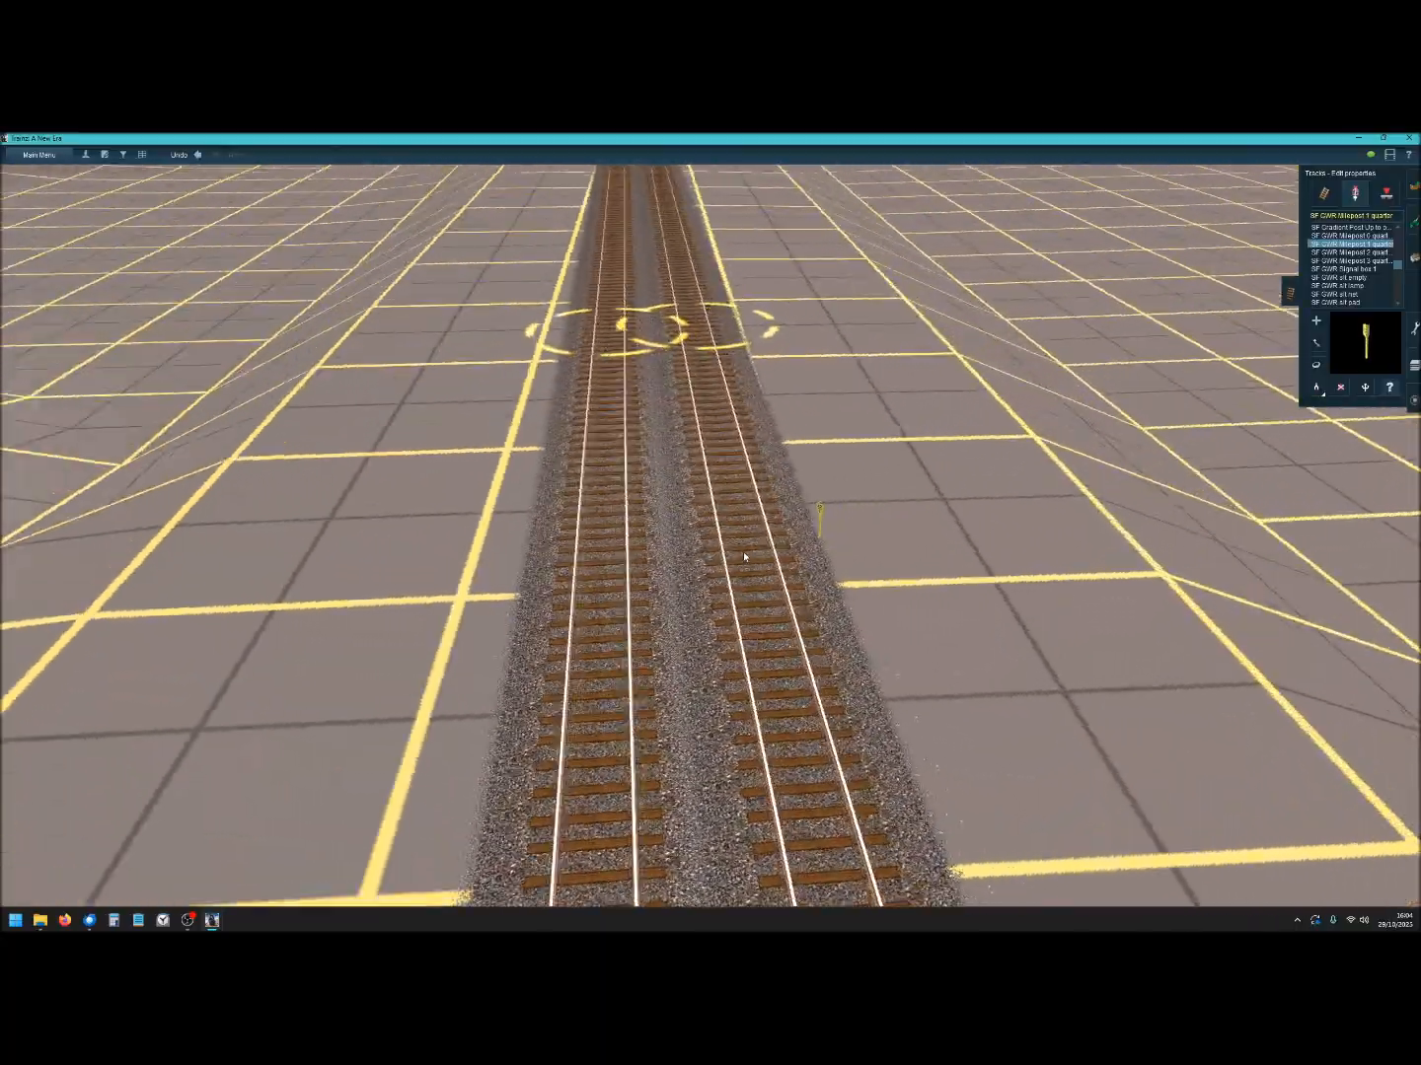
key("Left")
right_click_drag(729, 449, 682, 455)
scroll(681, 455, "down", 10)
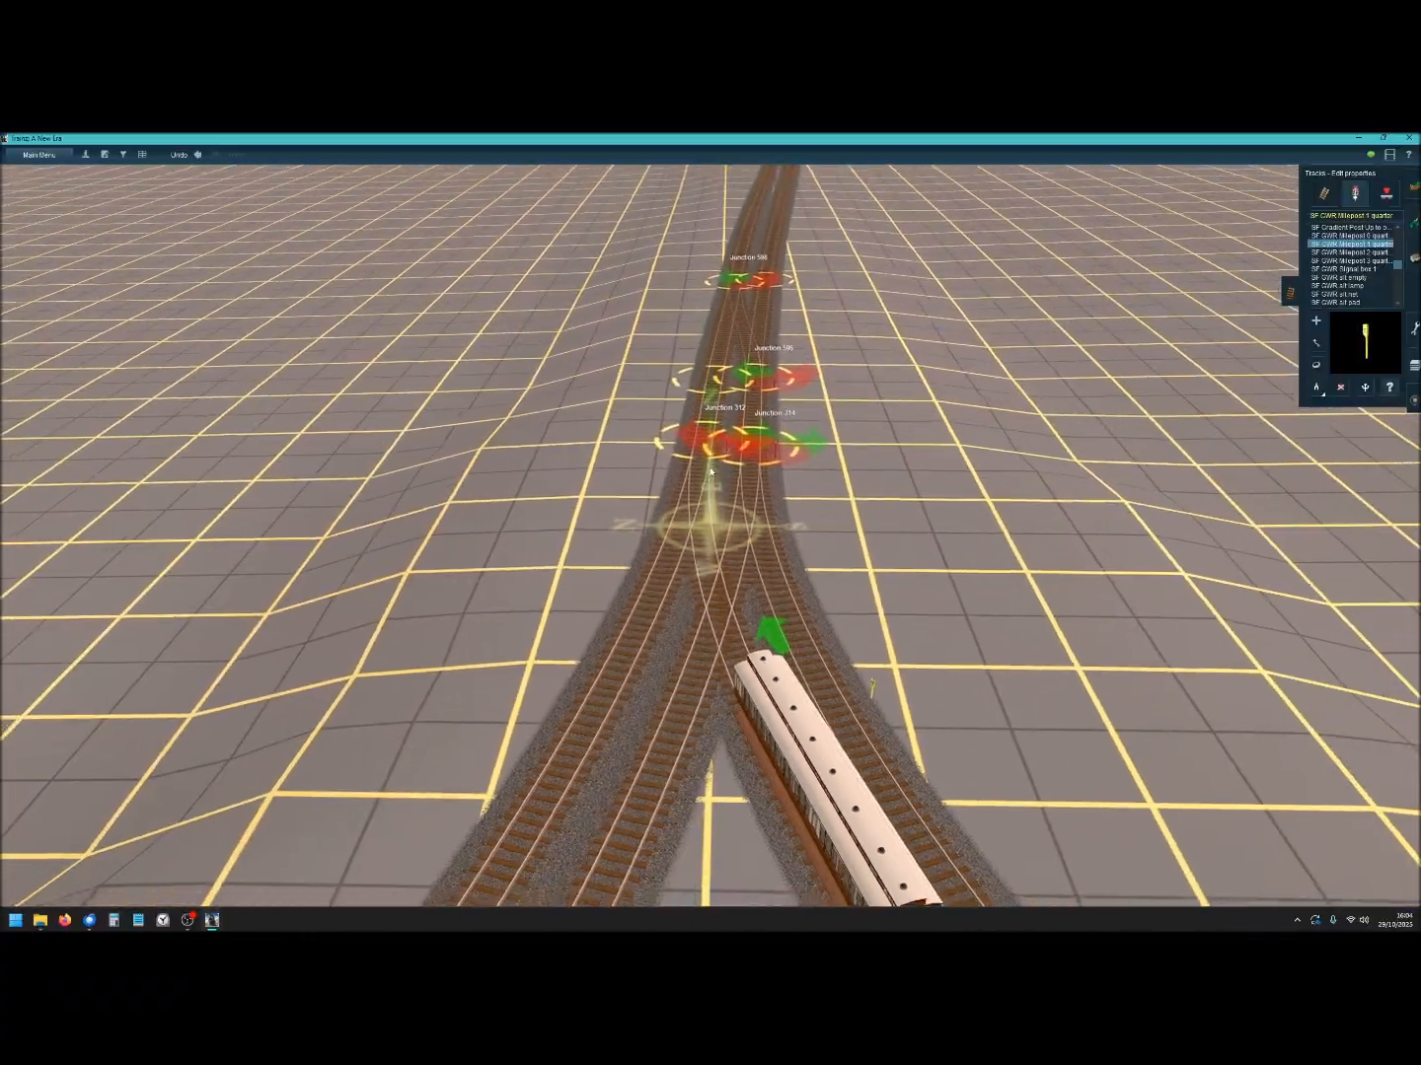
scroll(713, 472, "up", 3)
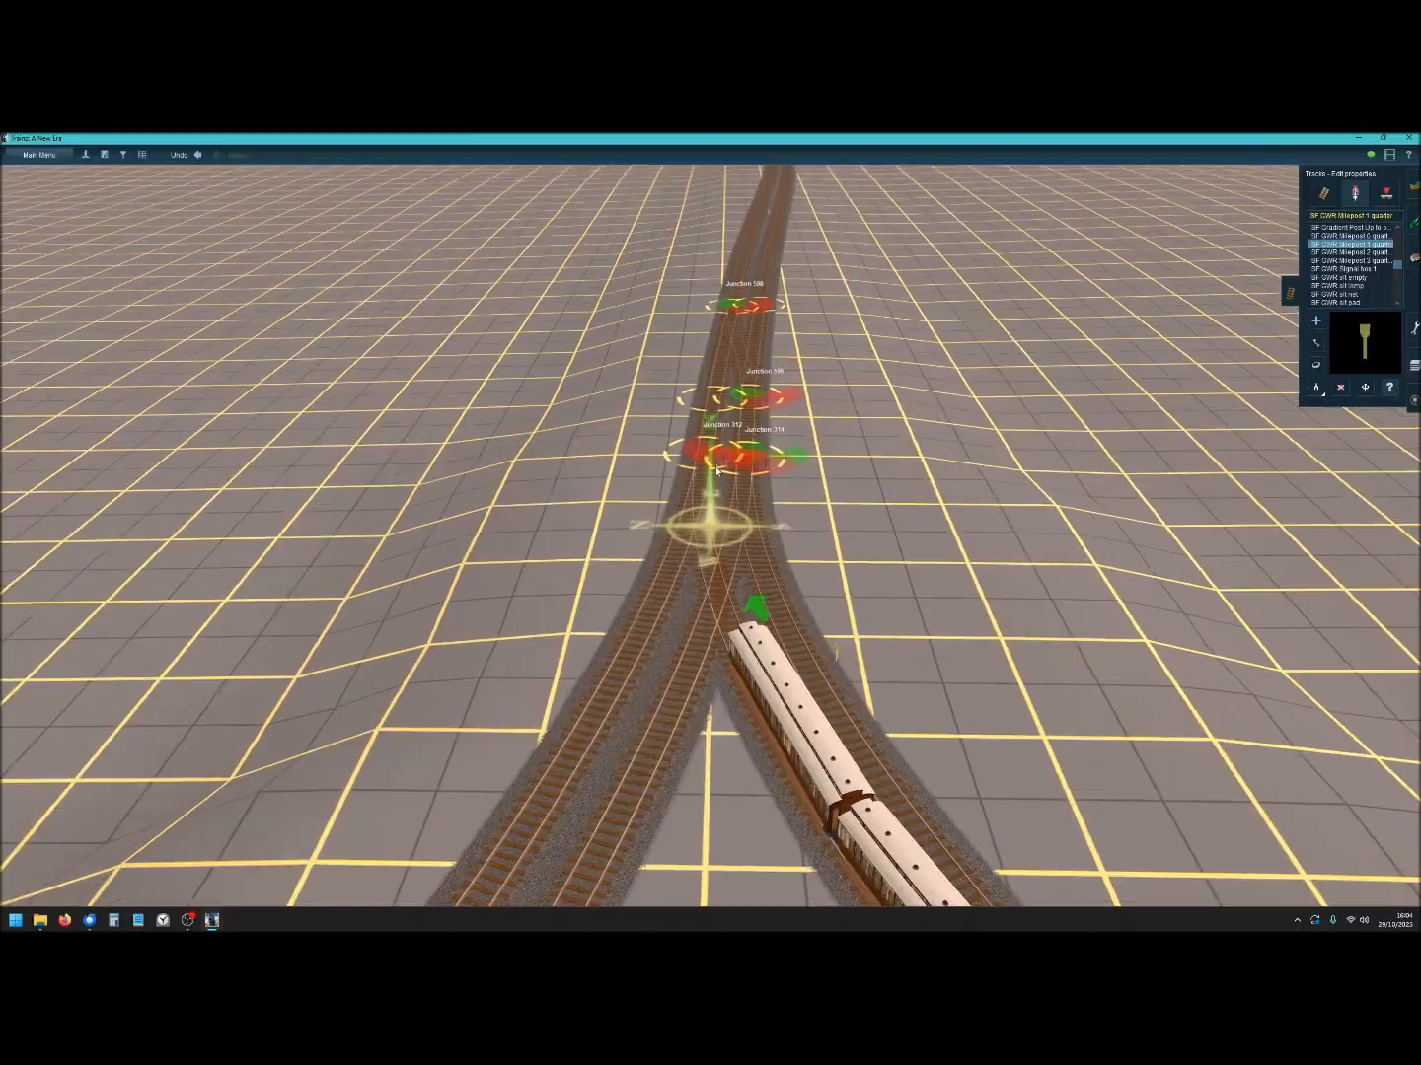
scroll(716, 472, "down", 5)
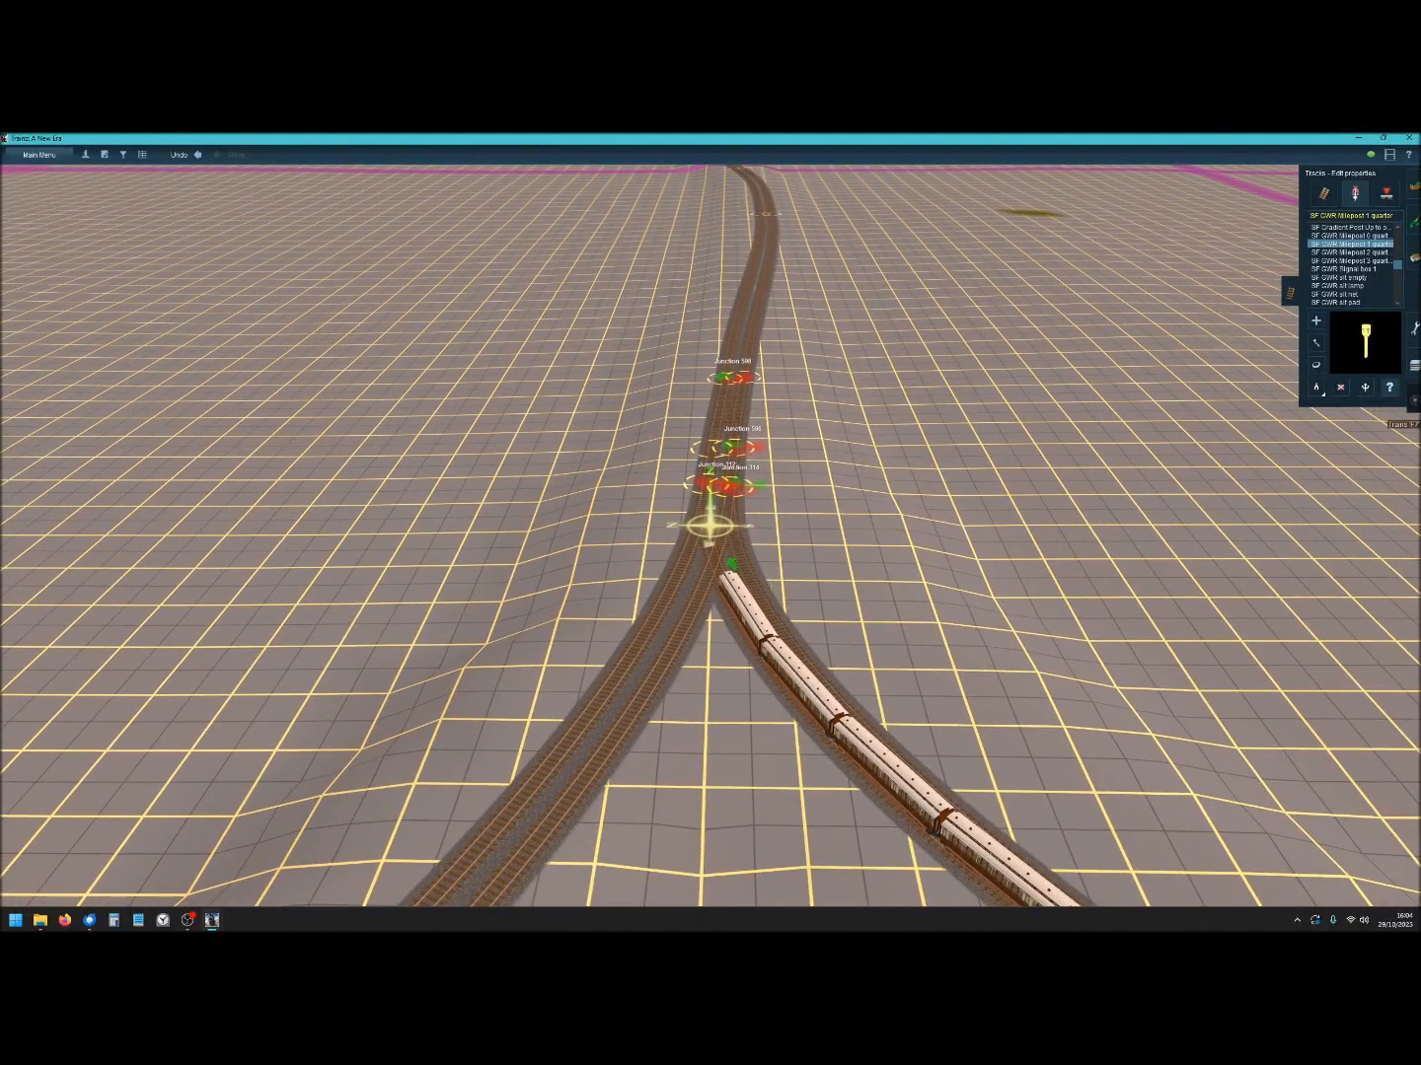
Move the long passenger train forward through the junctions until its rear wagon stands by the new 1 quarter milepost.
left_click(1415, 405)
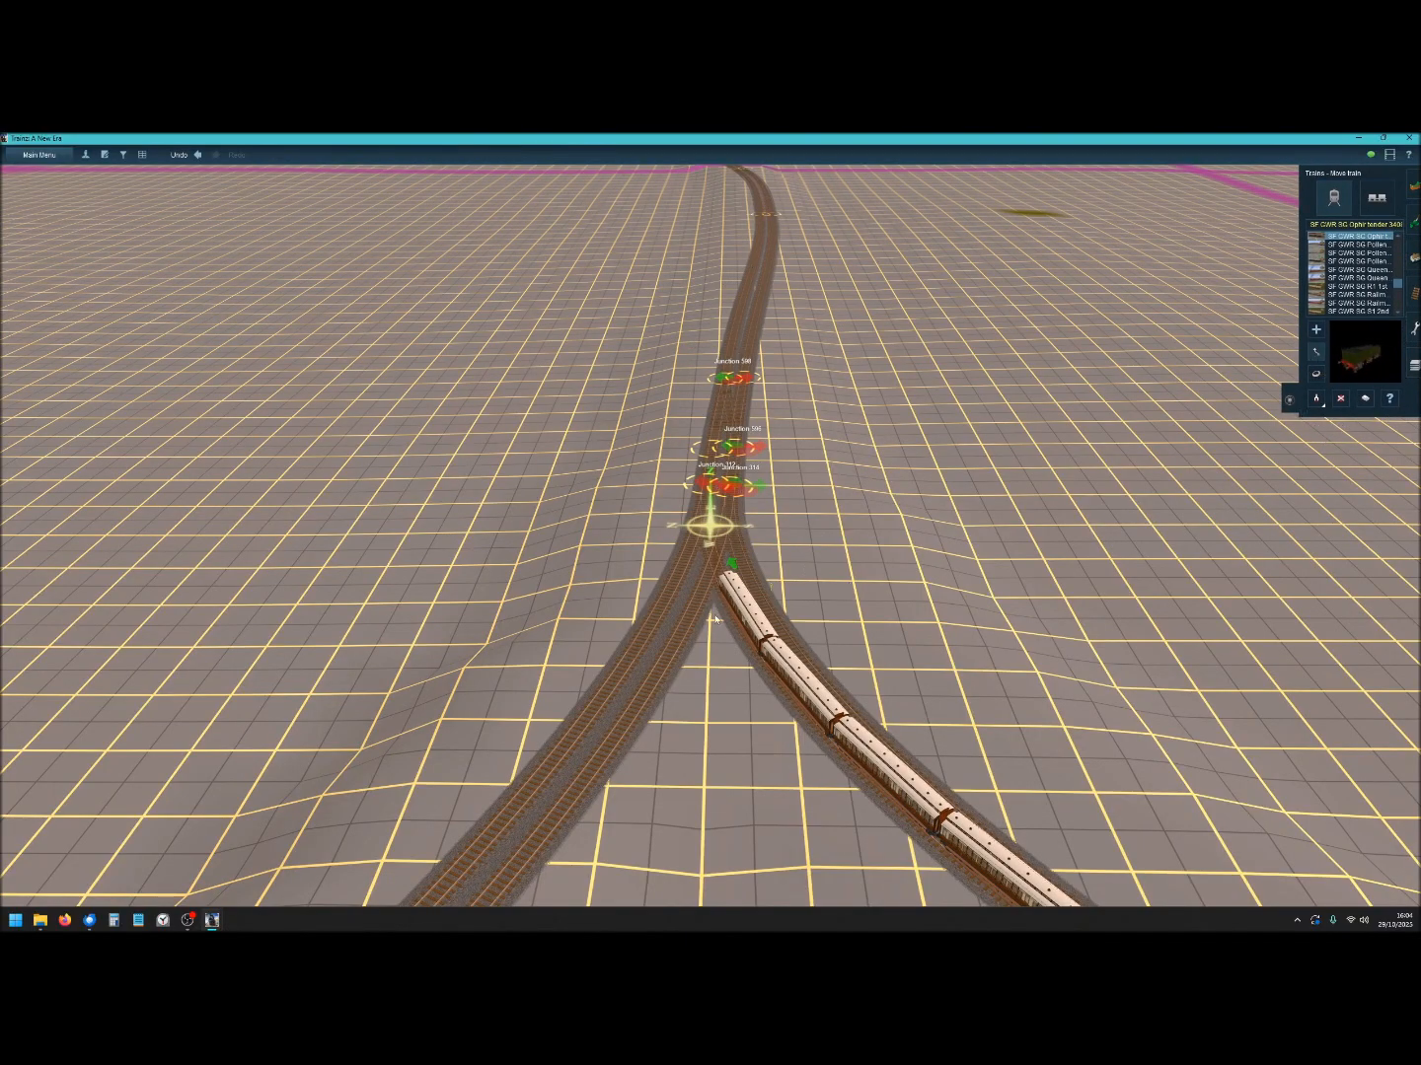
left_click_drag(831, 706, 688, 342)
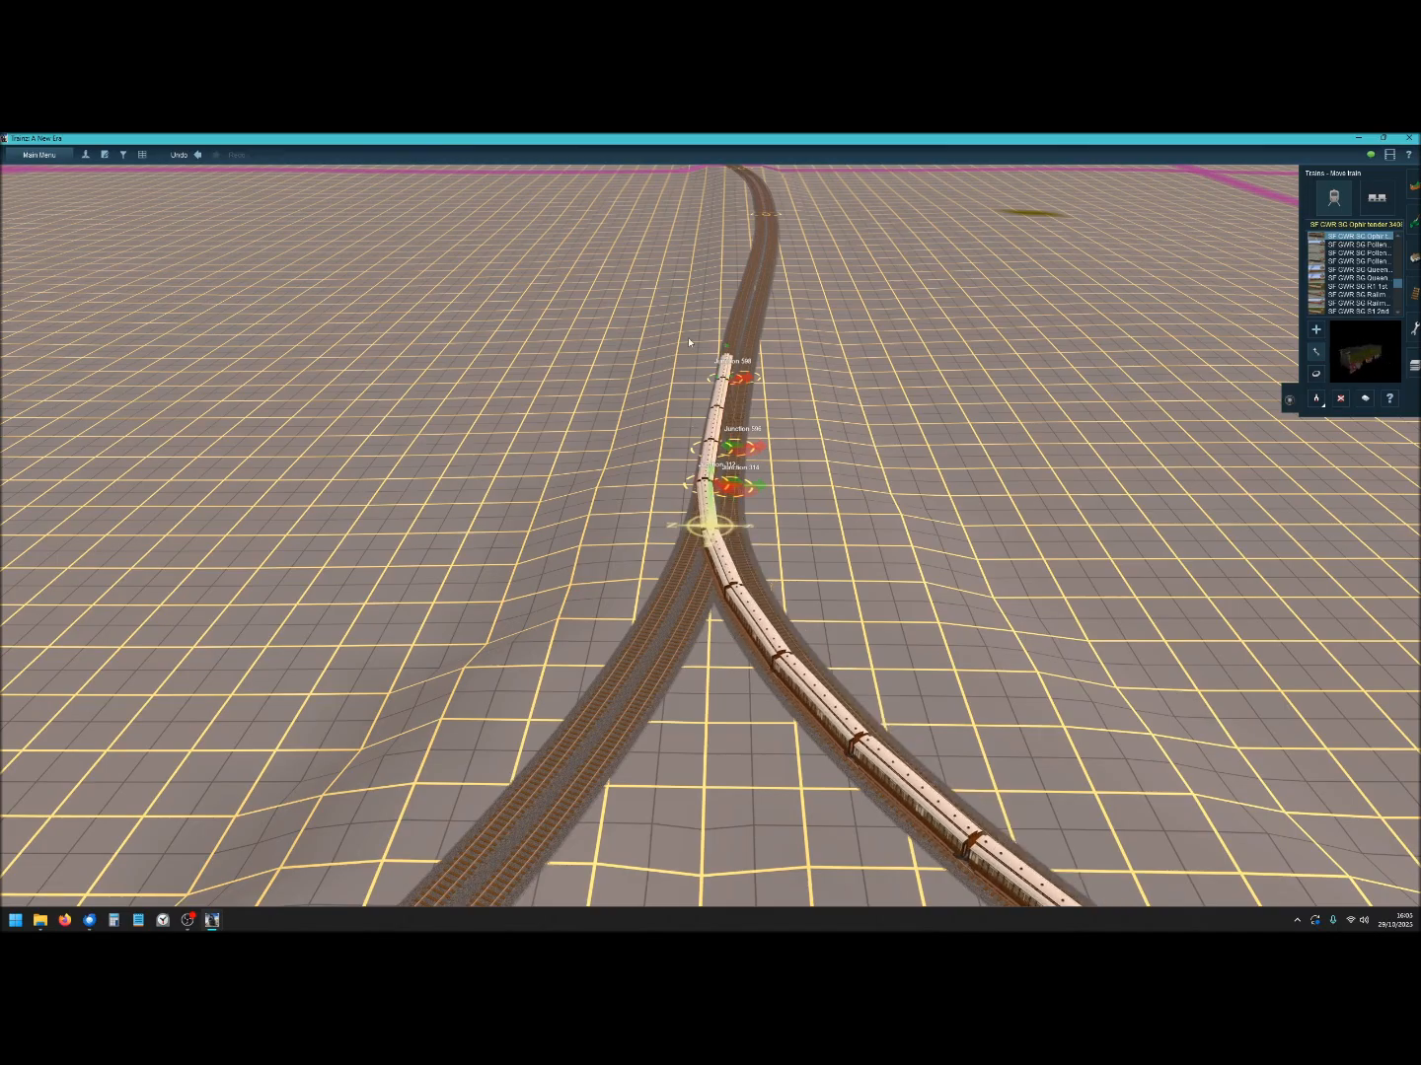
left_click_drag(963, 835, 675, 340)
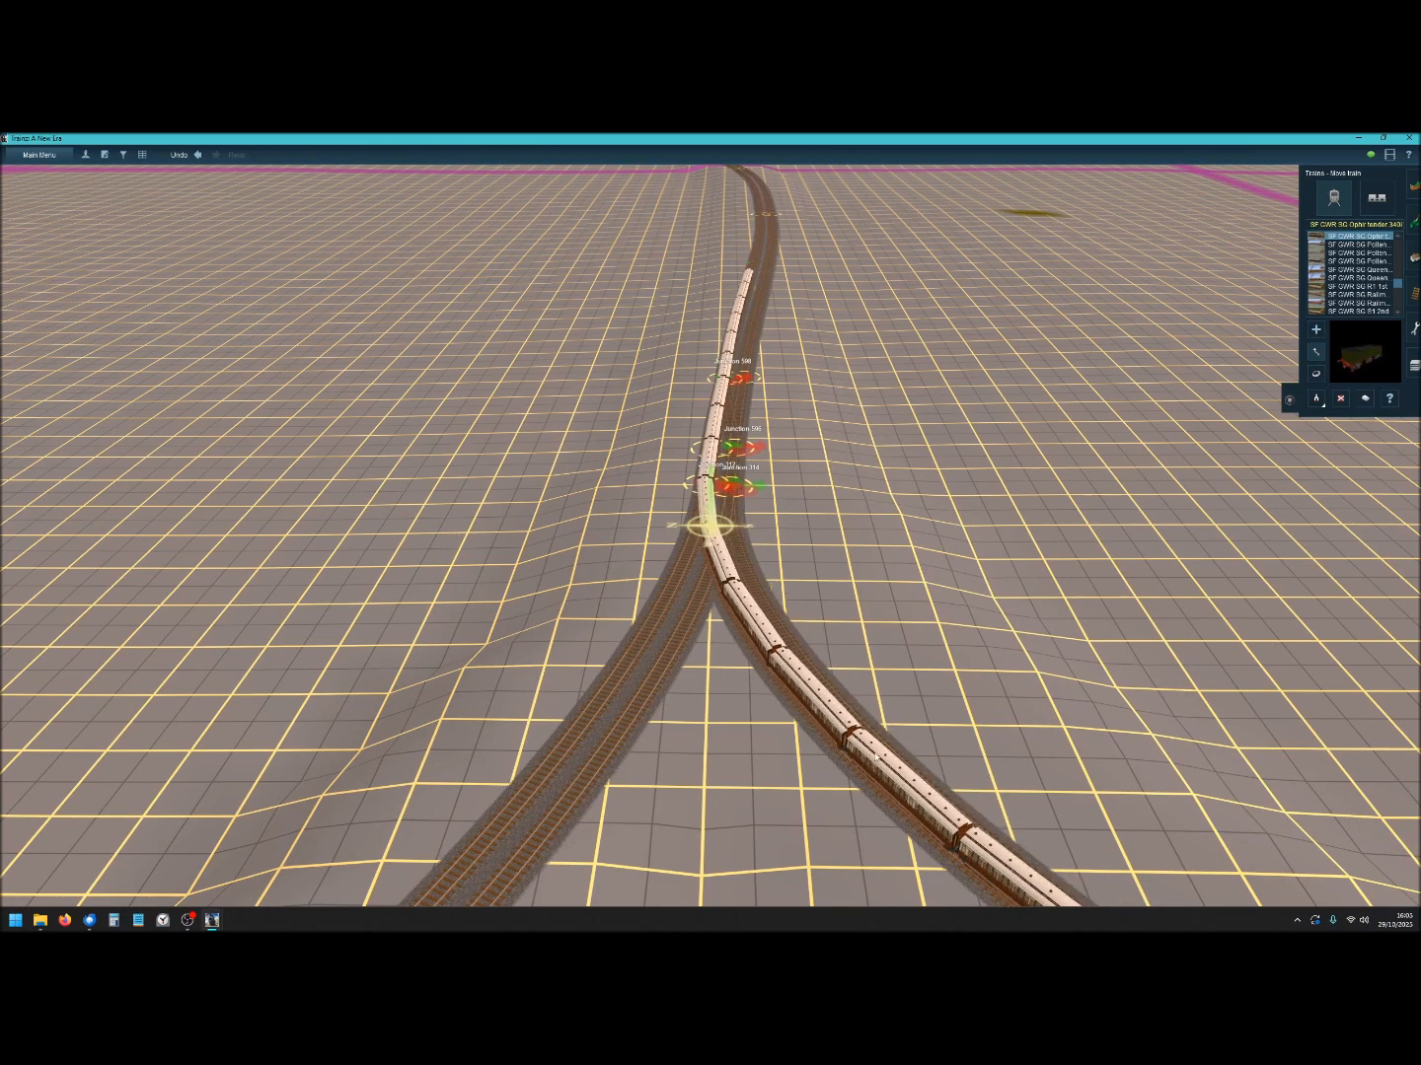
left_click_drag(942, 811, 676, 502)
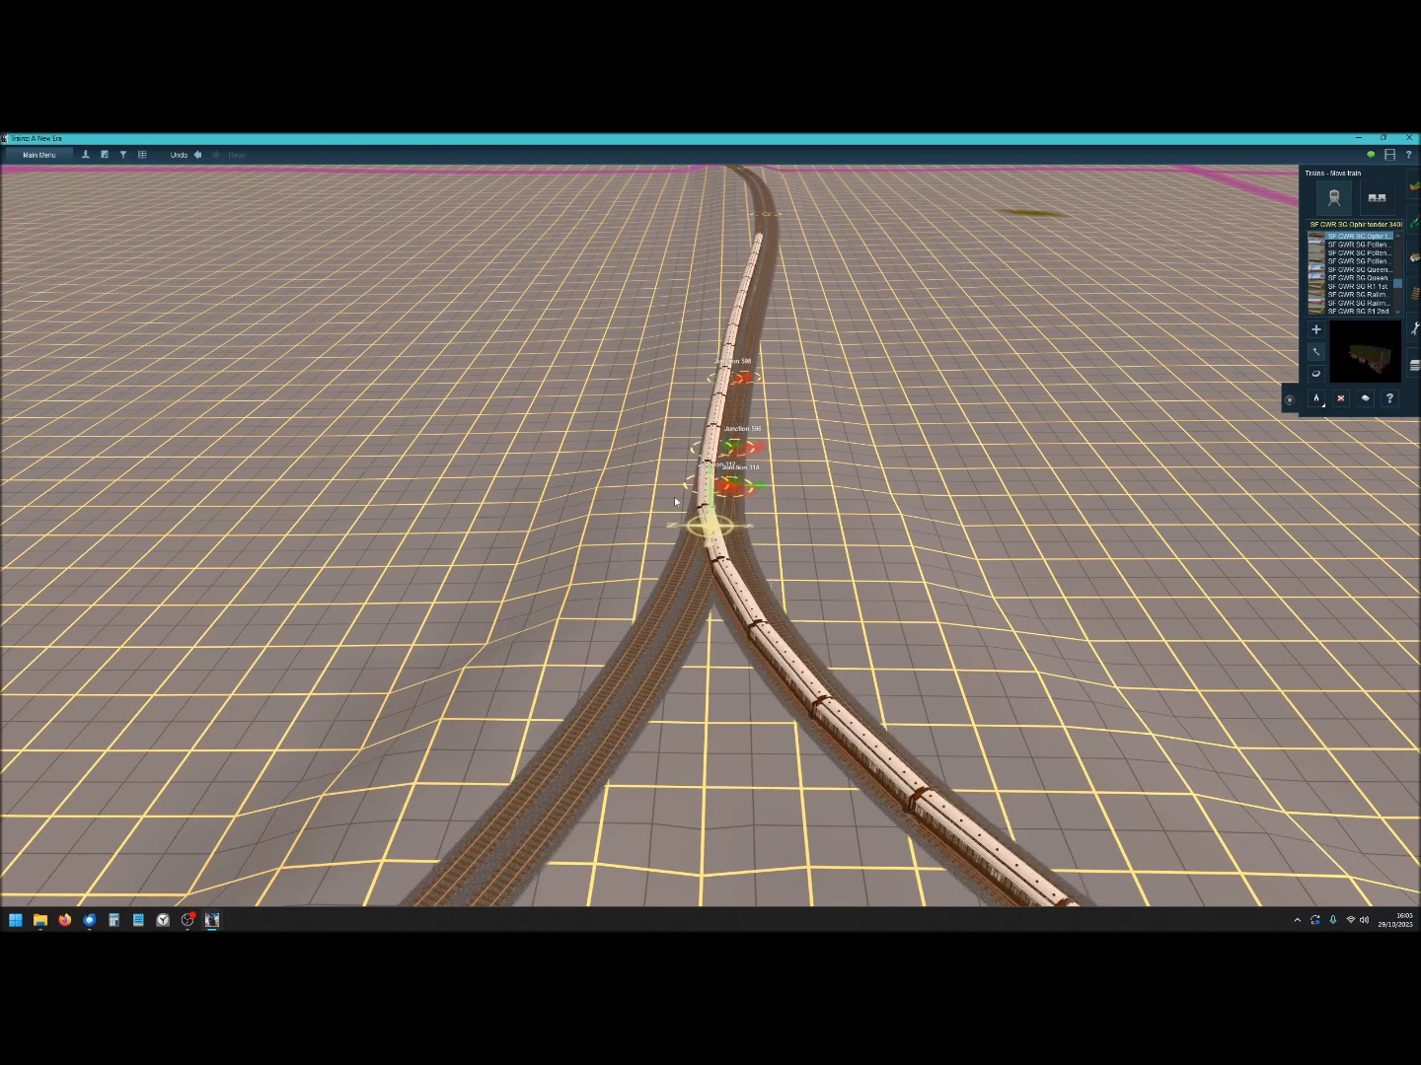
left_click_drag(982, 854, 703, 680)
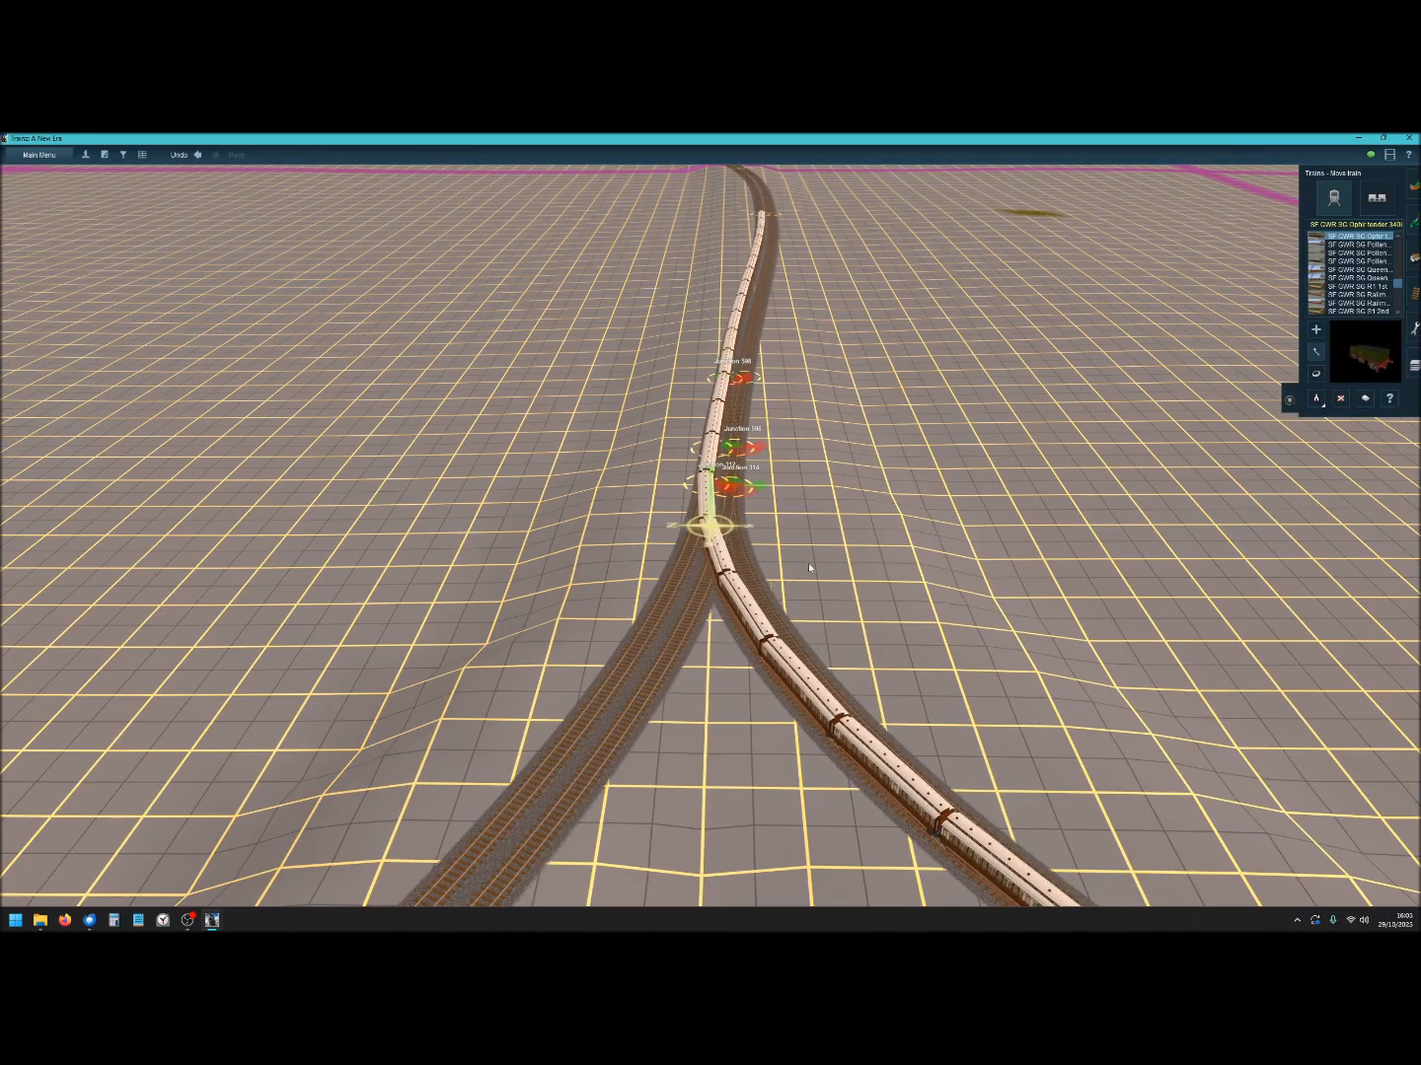
left_click_drag(971, 839, 656, 428)
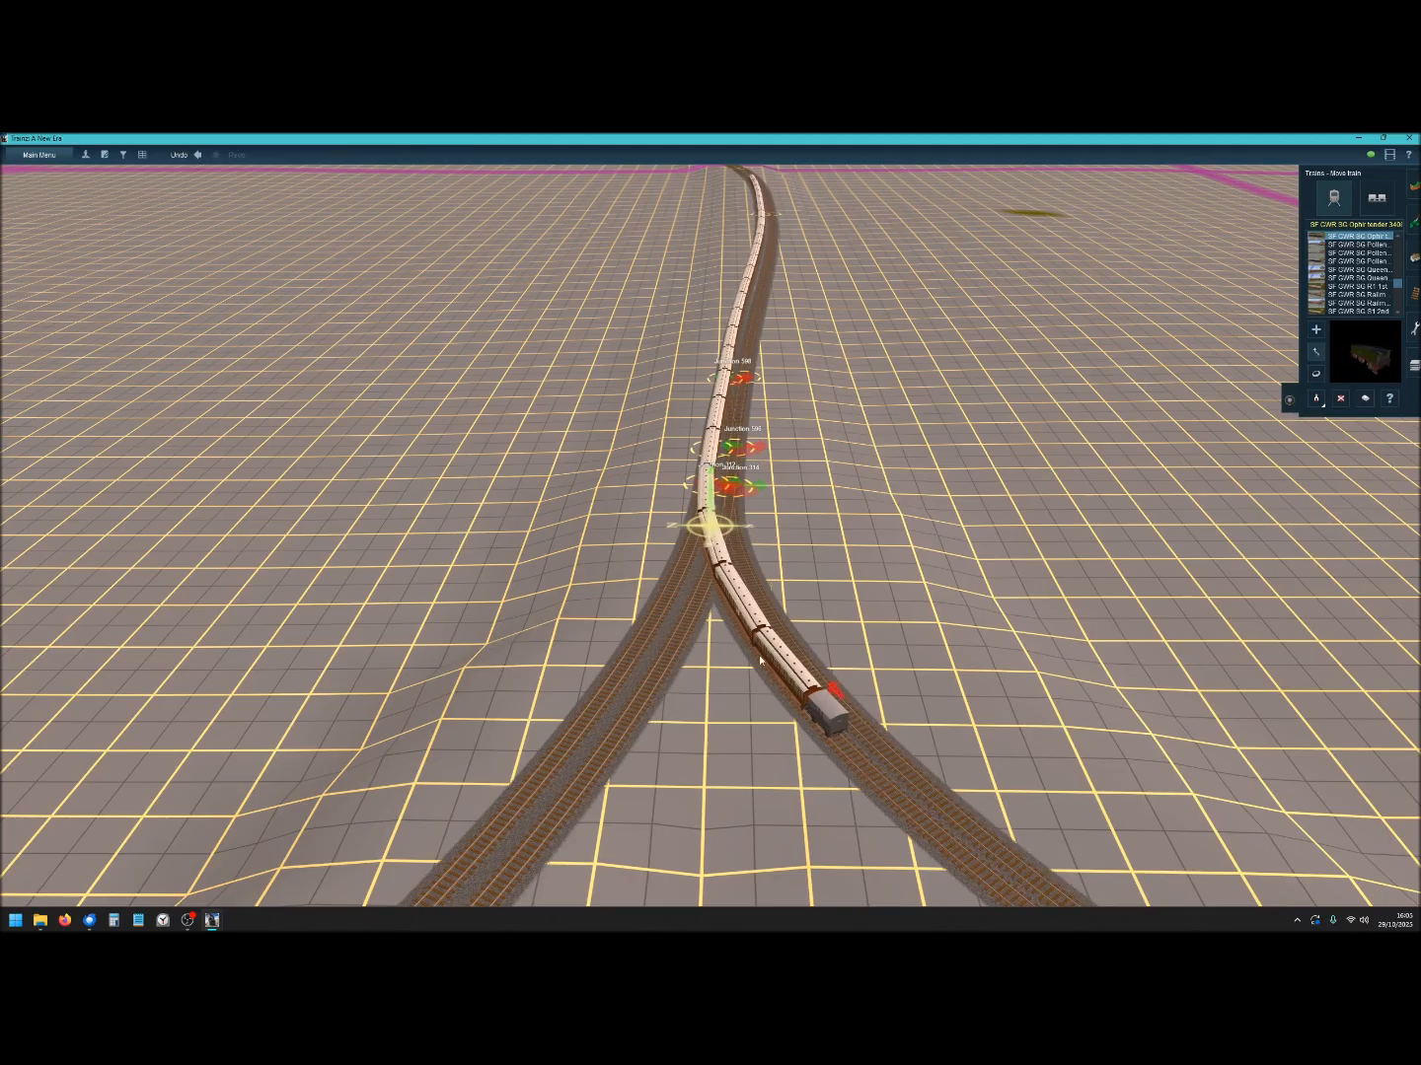
left_click_drag(790, 674, 703, 566)
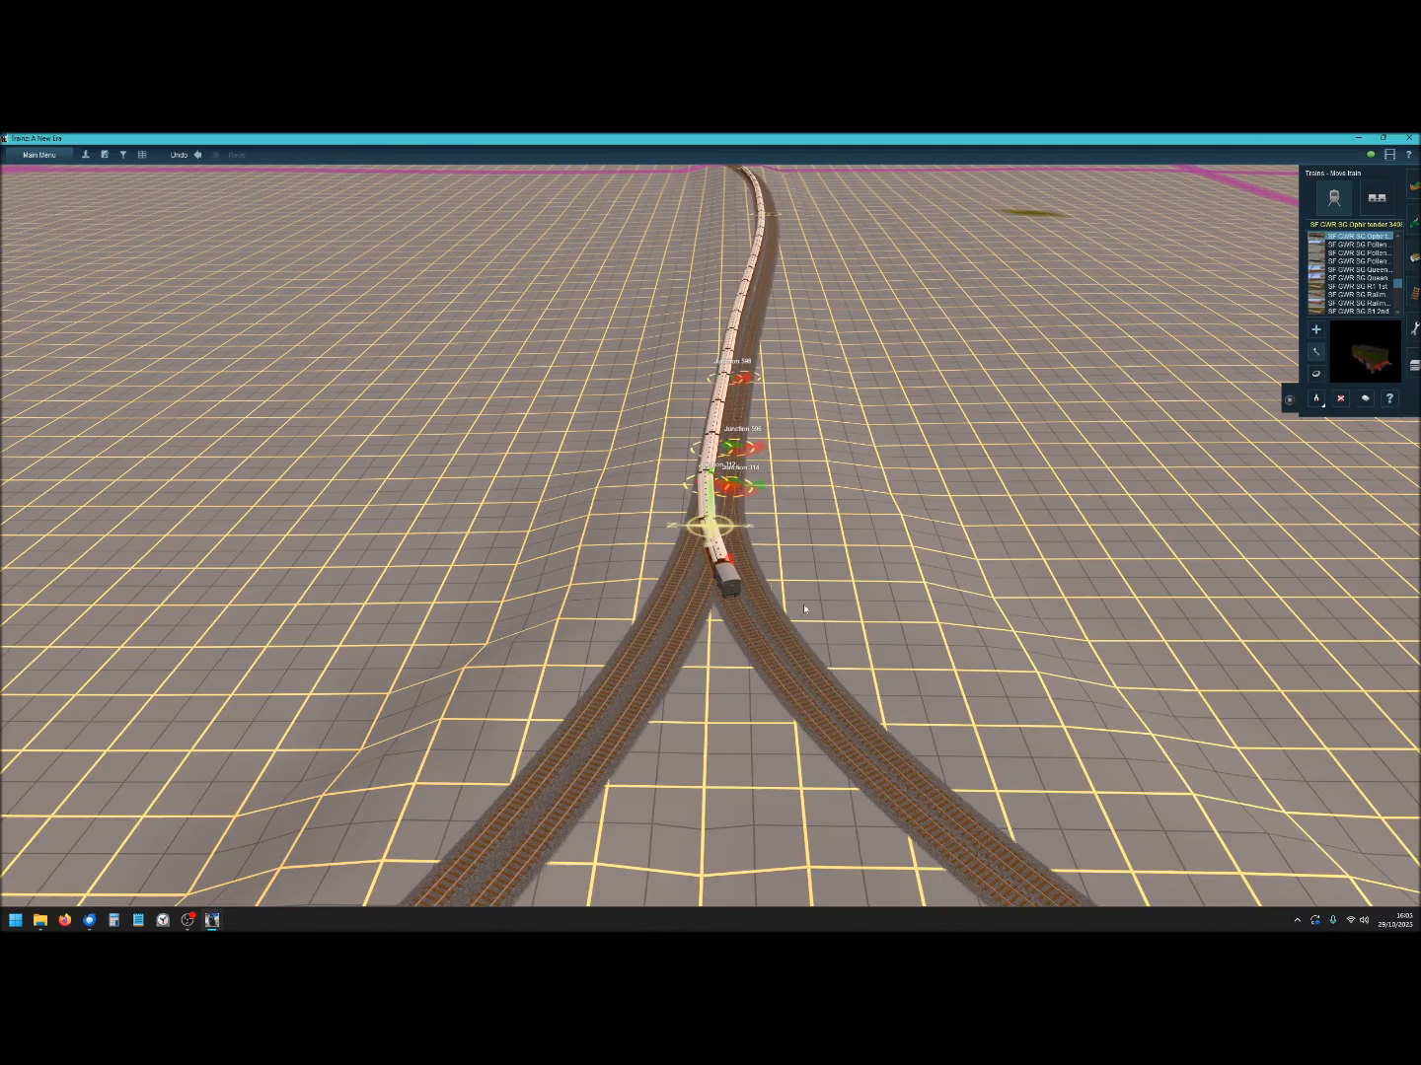
Place an SF GWR Milepost 2 quarters beside the far track at the front end of the train.
mouse_move(742, 515)
right_mouse_down()
mouse_move(742, 457)
mouse_move(706, 380)
mouse_move(719, 377)
mouse_move(706, 440)
mouse_move(718, 567)
right_mouse_up()
key("Left")
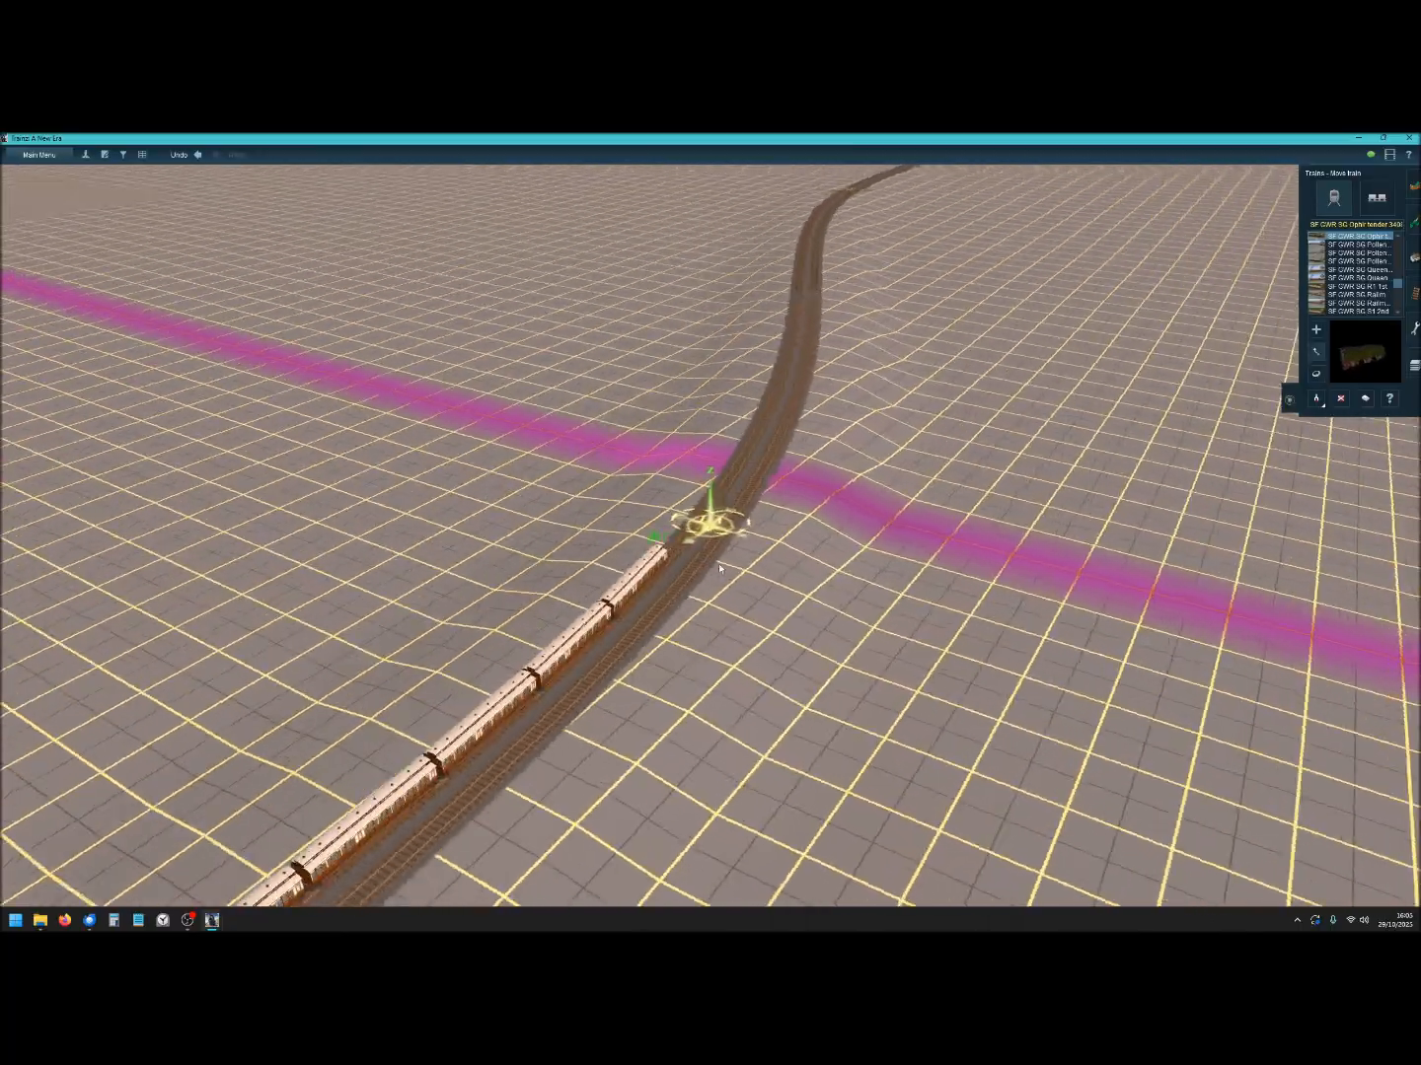
scroll(632, 506, "up", 3)
scroll(617, 501, "up", 5)
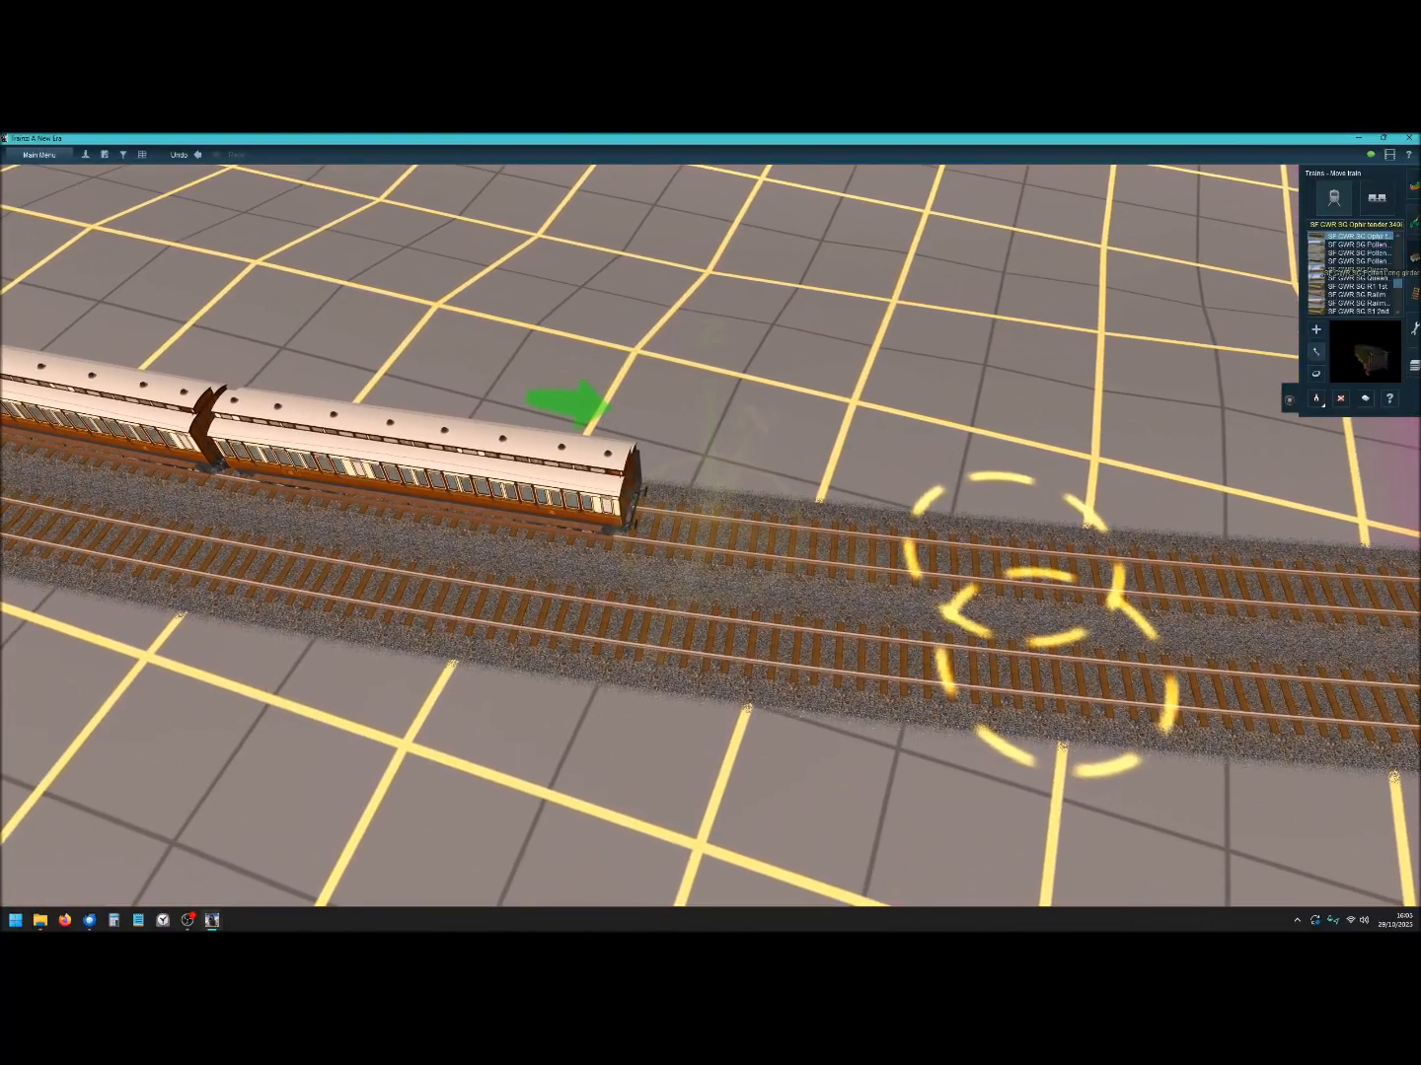
left_click(1416, 259)
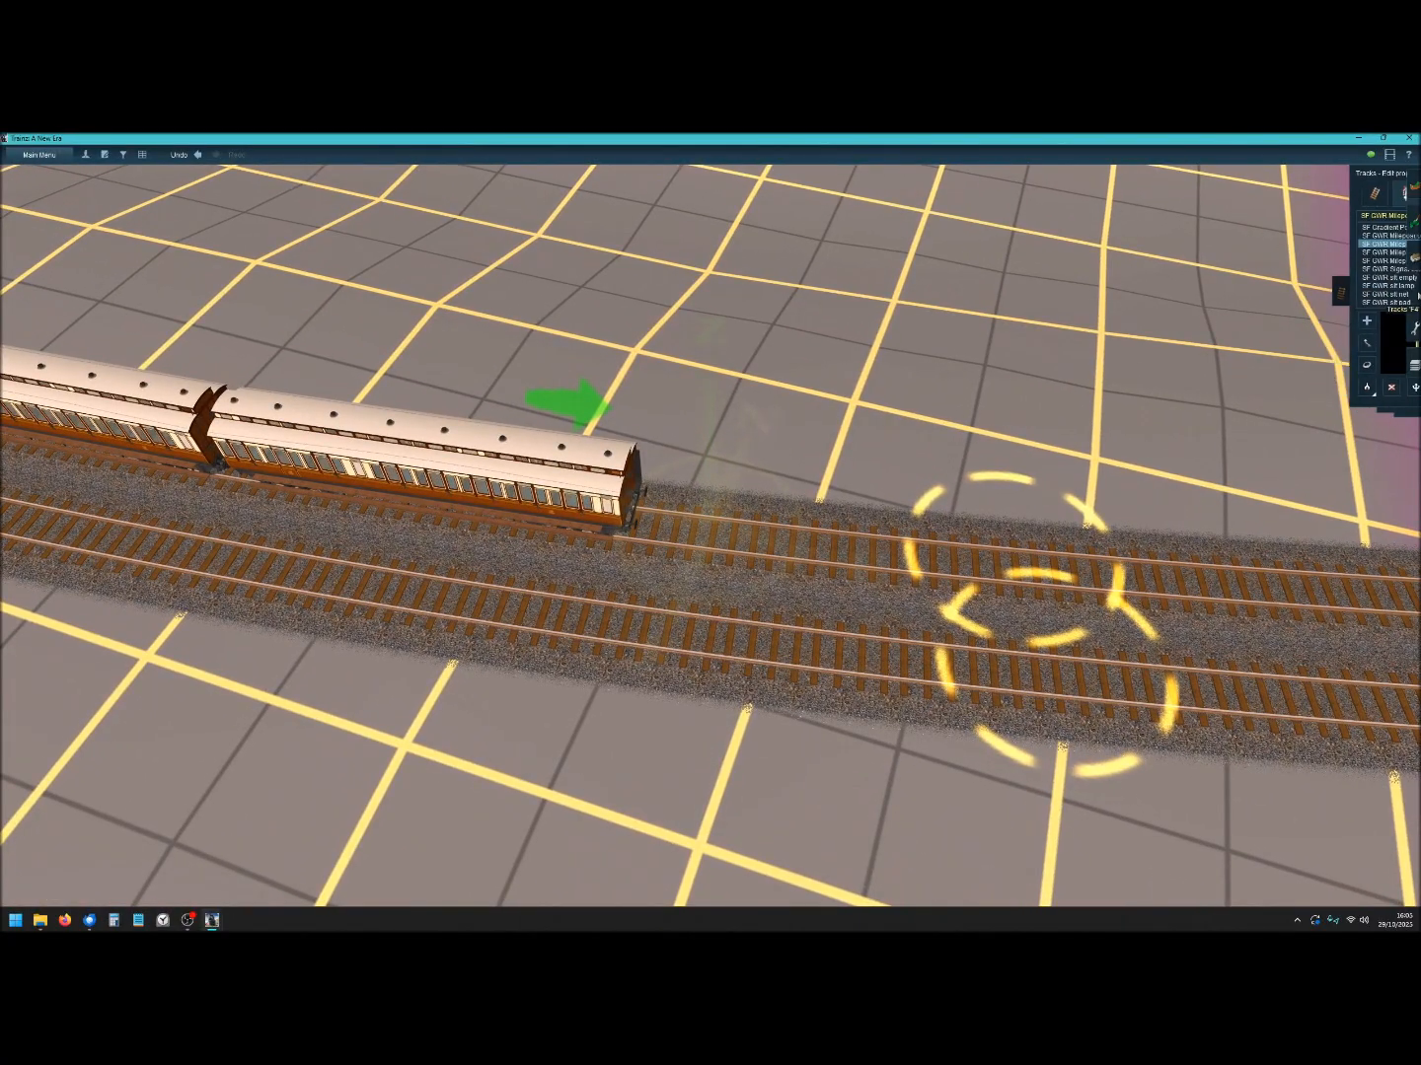
left_click(1385, 254)
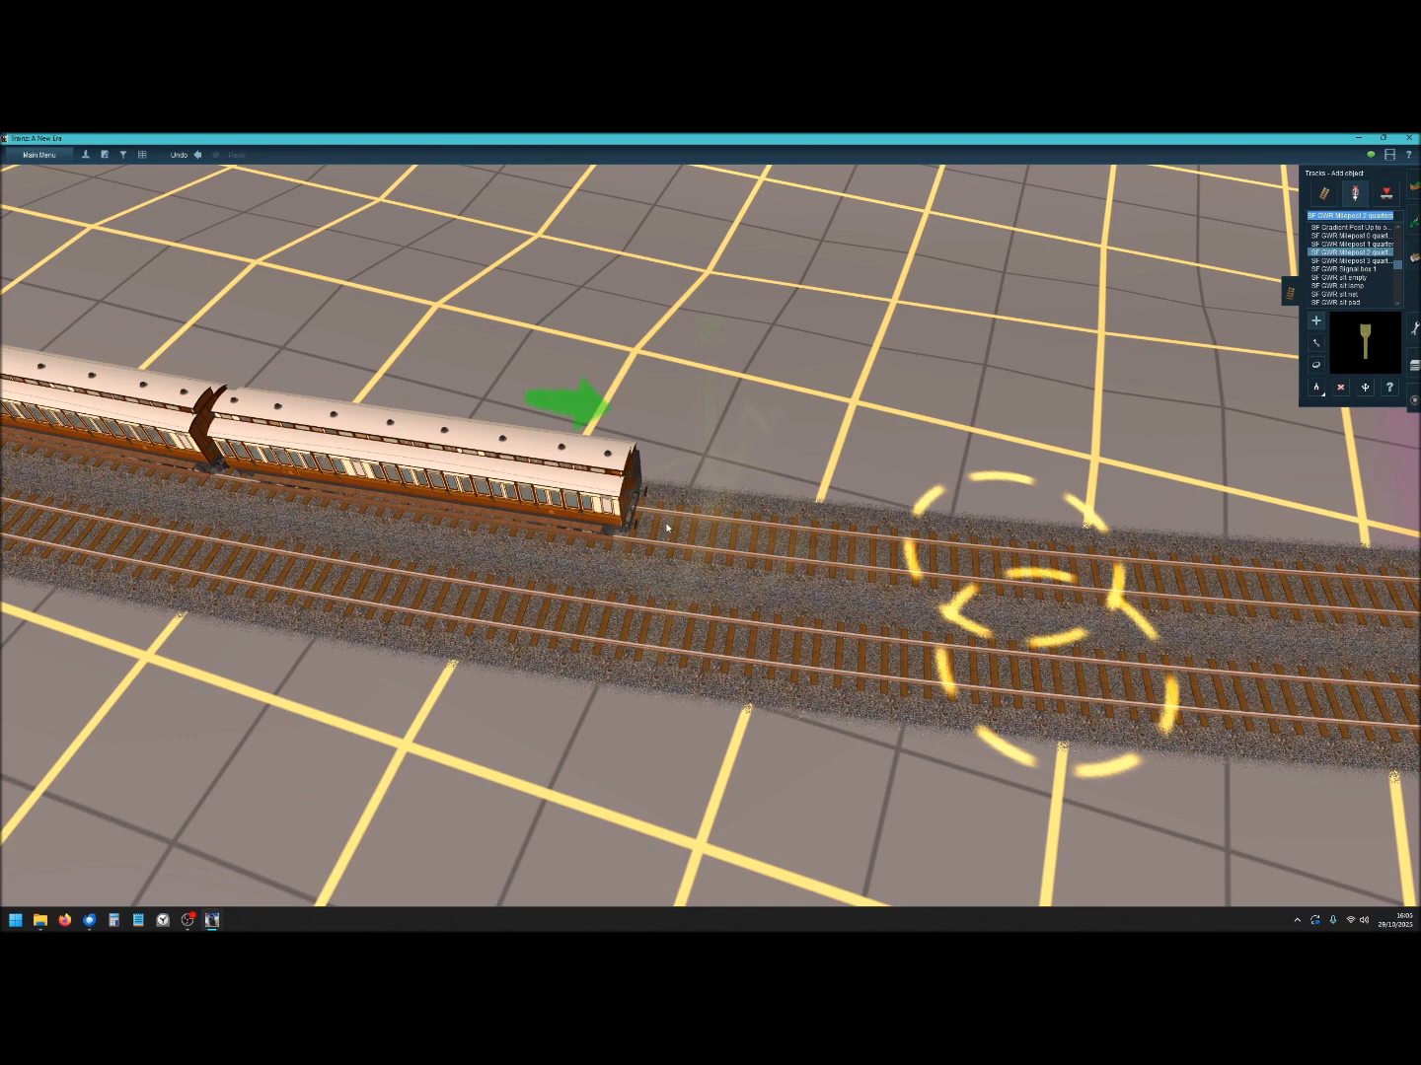
left_click(673, 475)
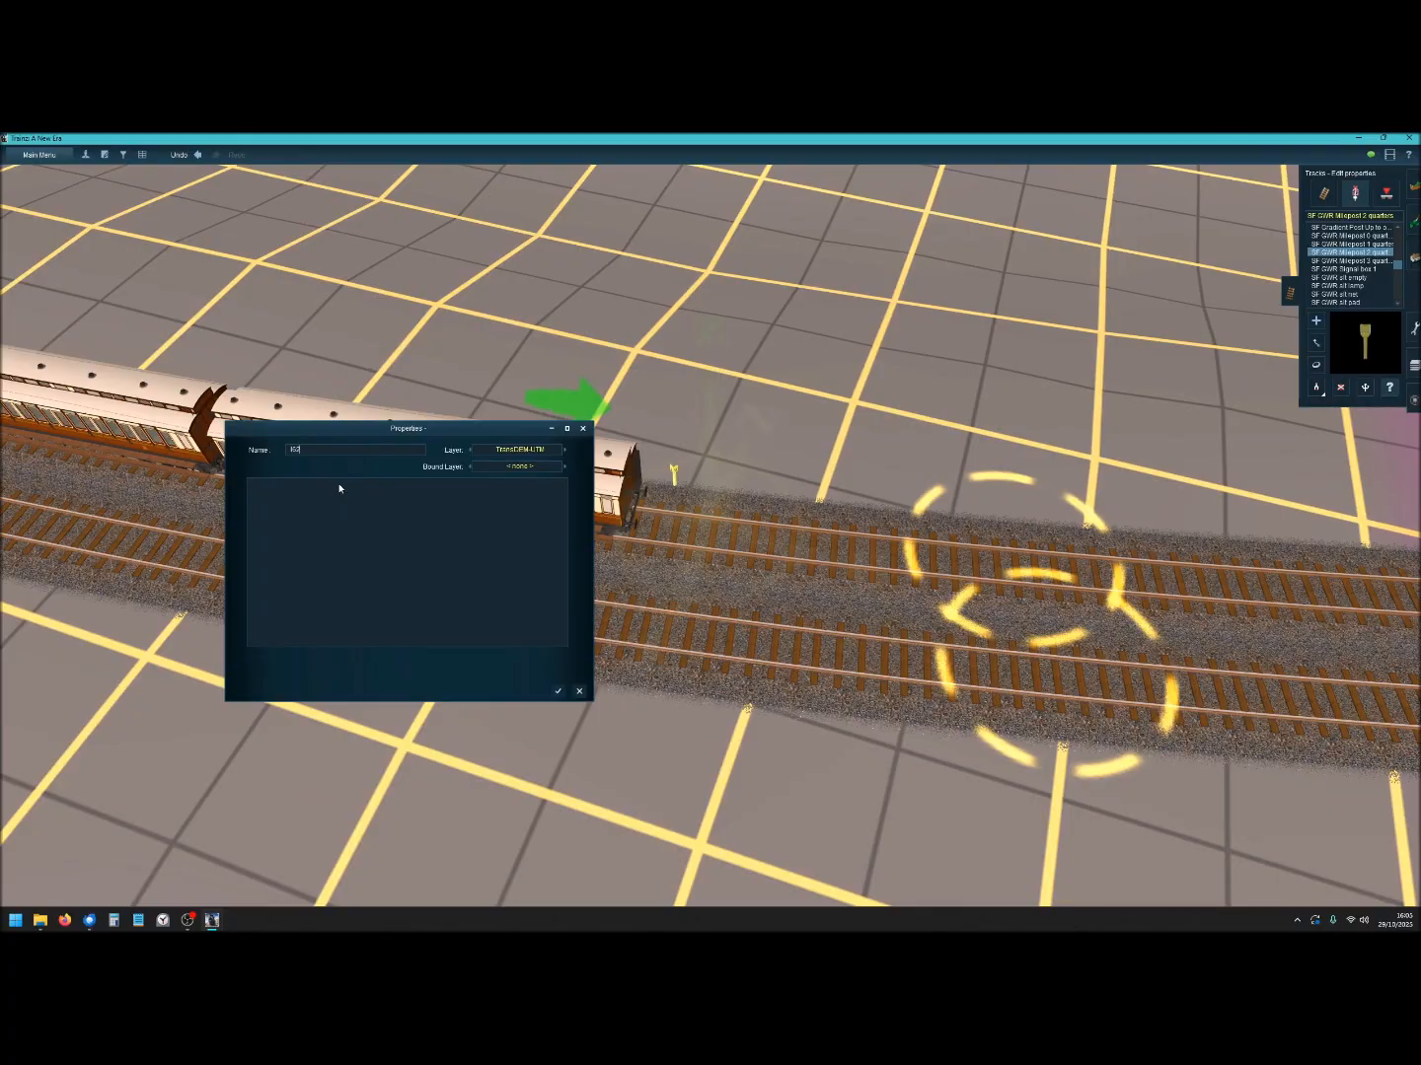
Name the 2 quarters milepost 152, accept the duplicate name, and check the numbers on the post.
left_click(559, 693)
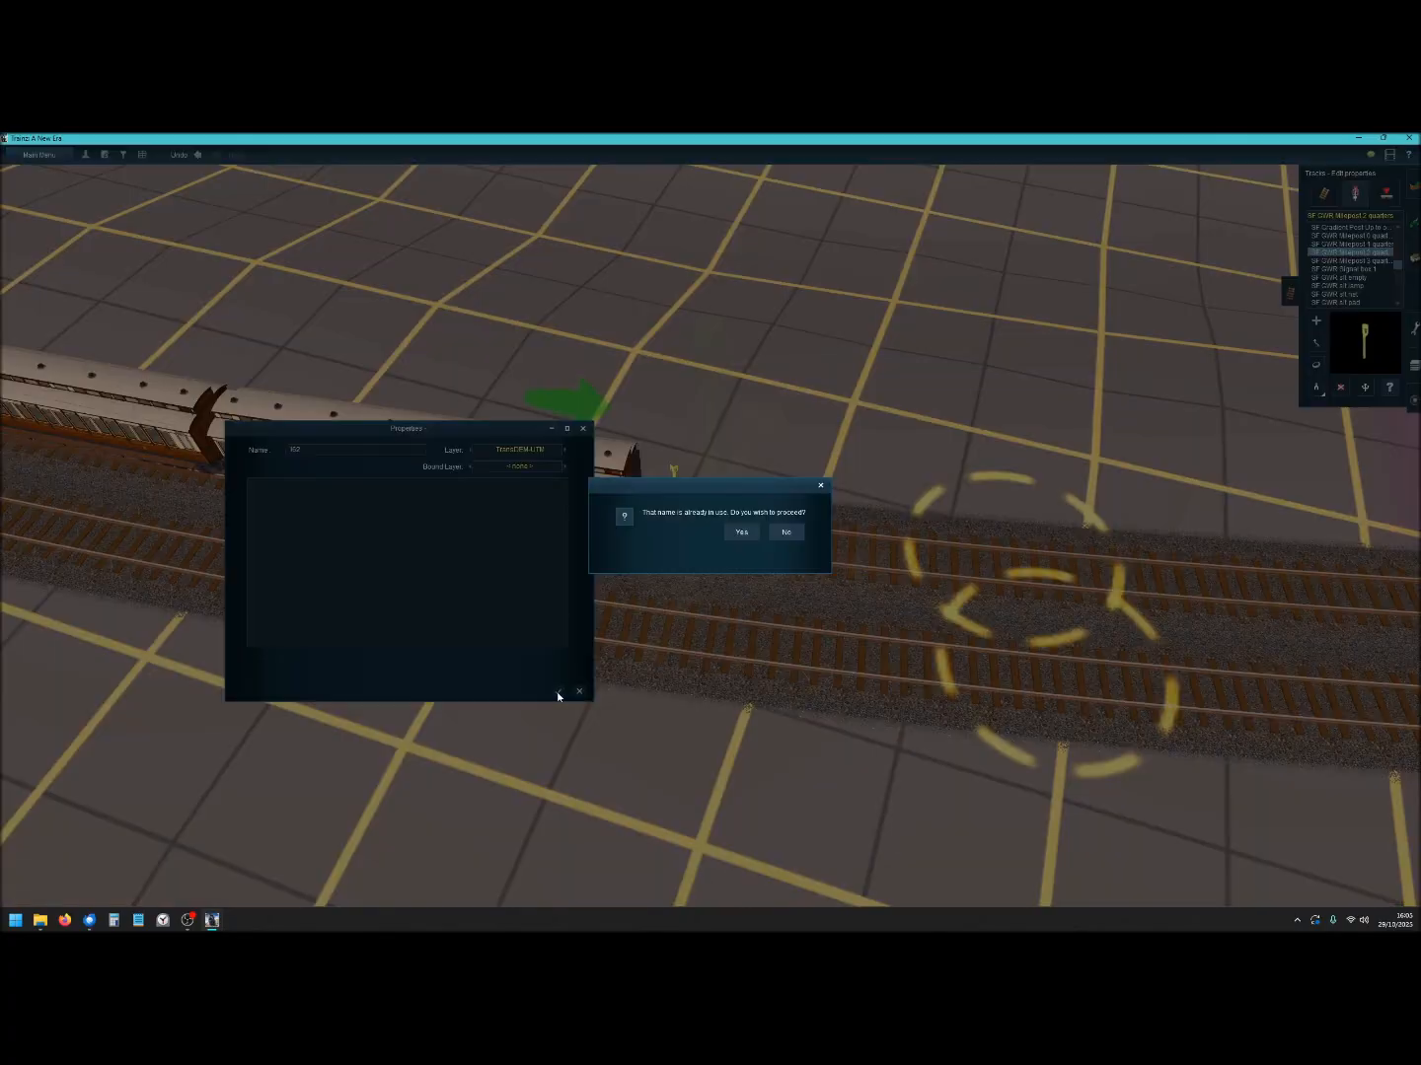
left_click(741, 534)
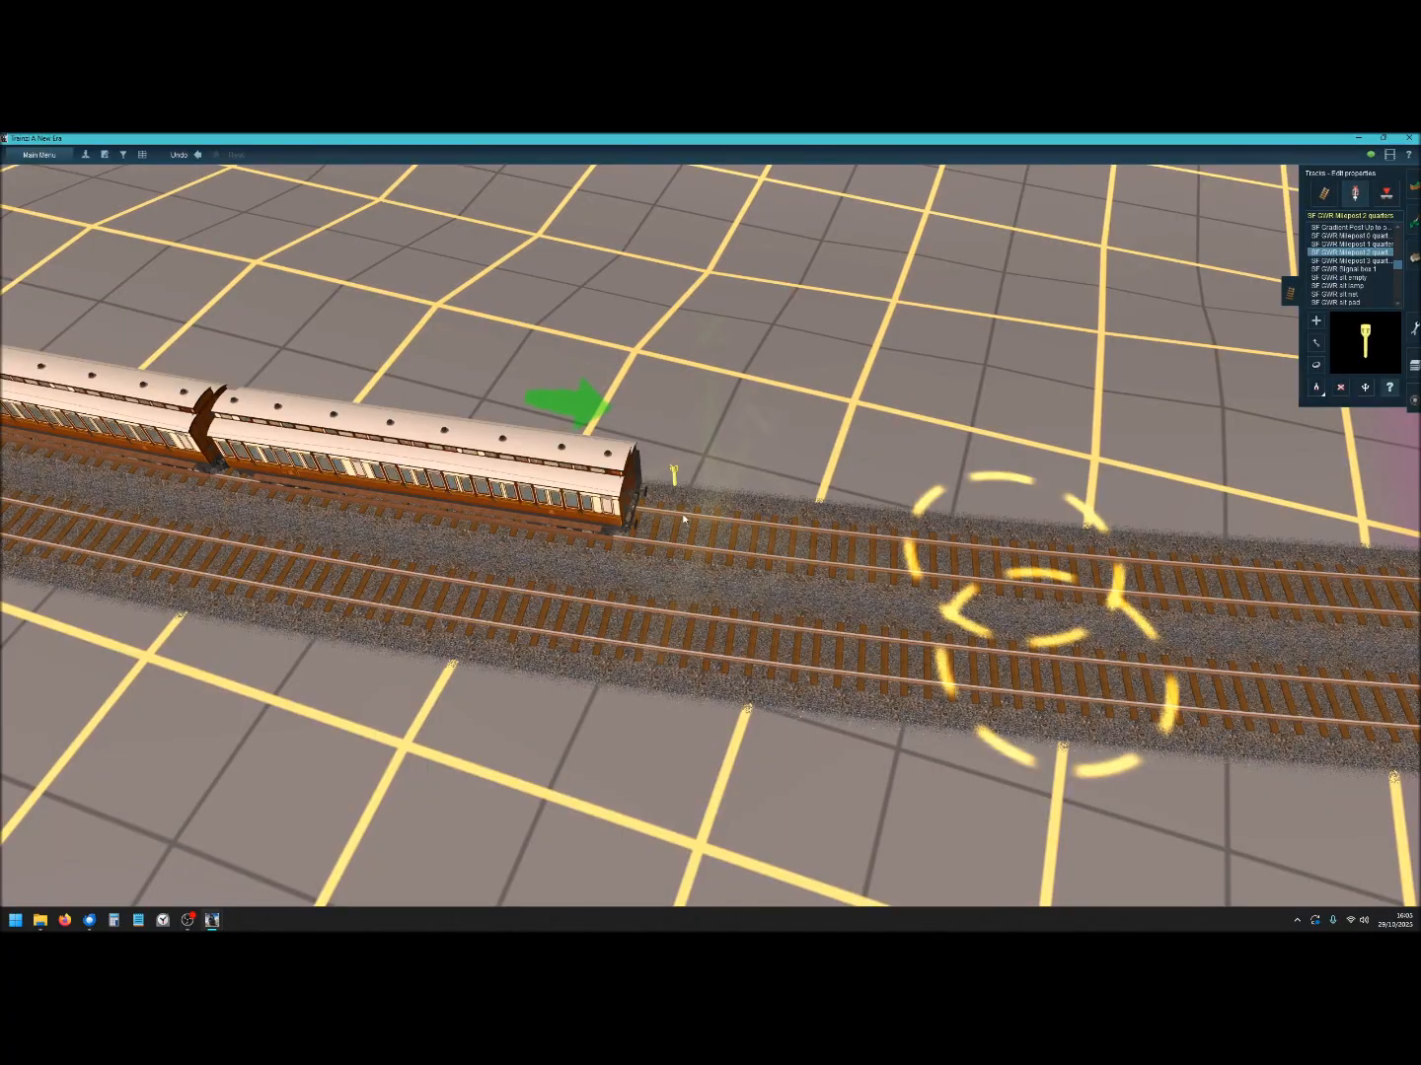
key("Down")
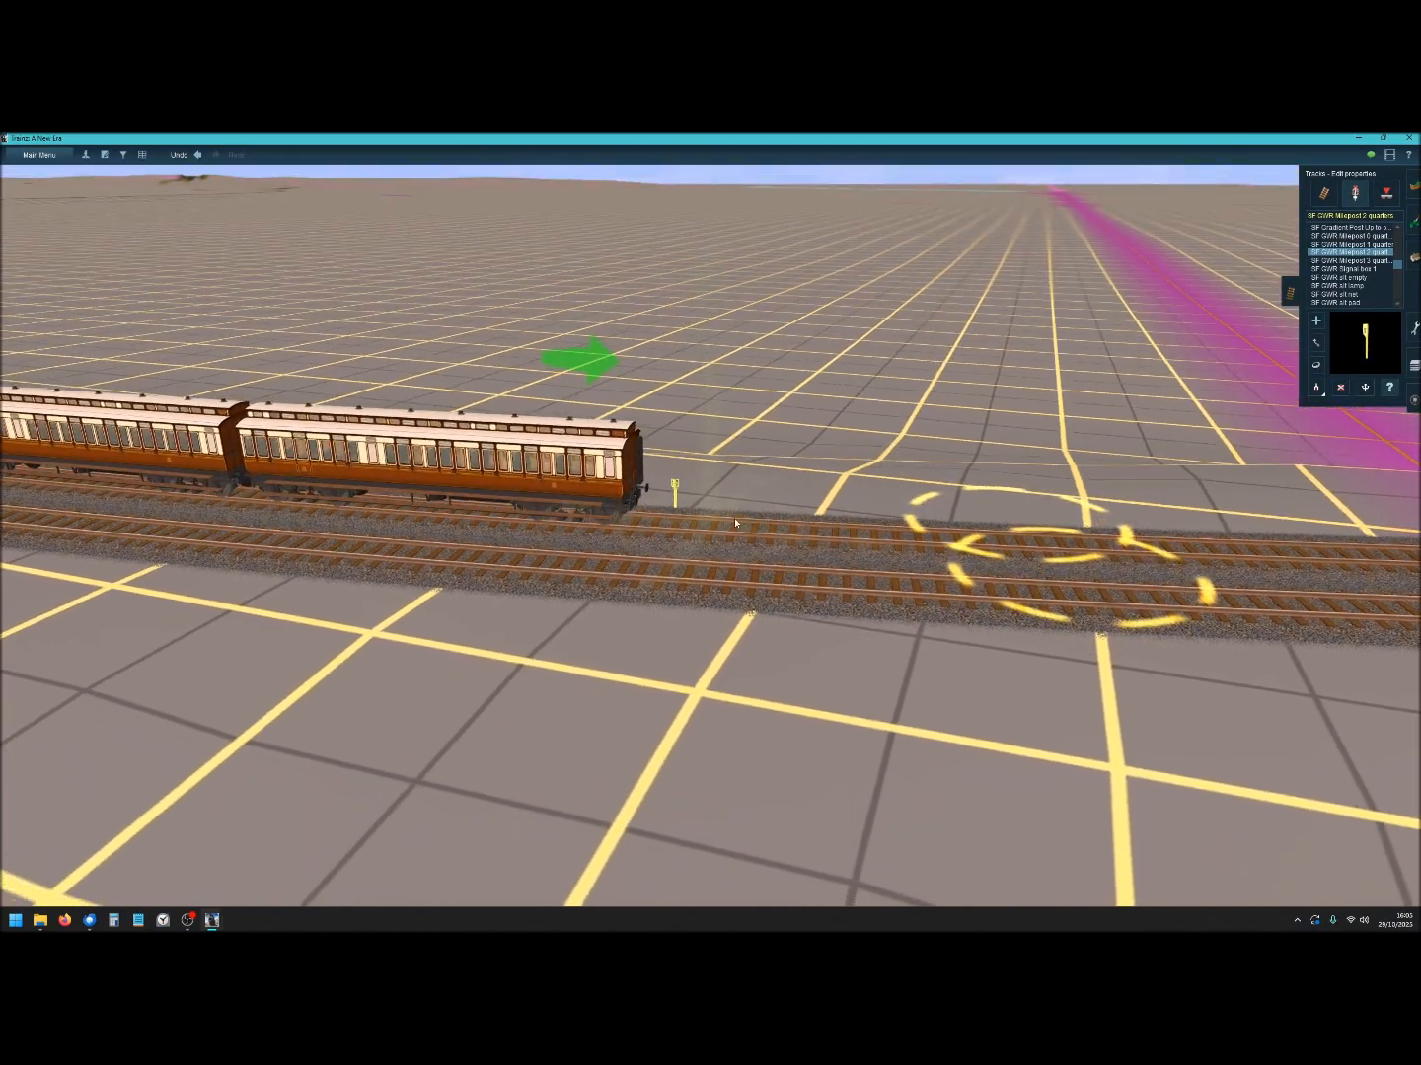
scroll(689, 509, "up", 5)
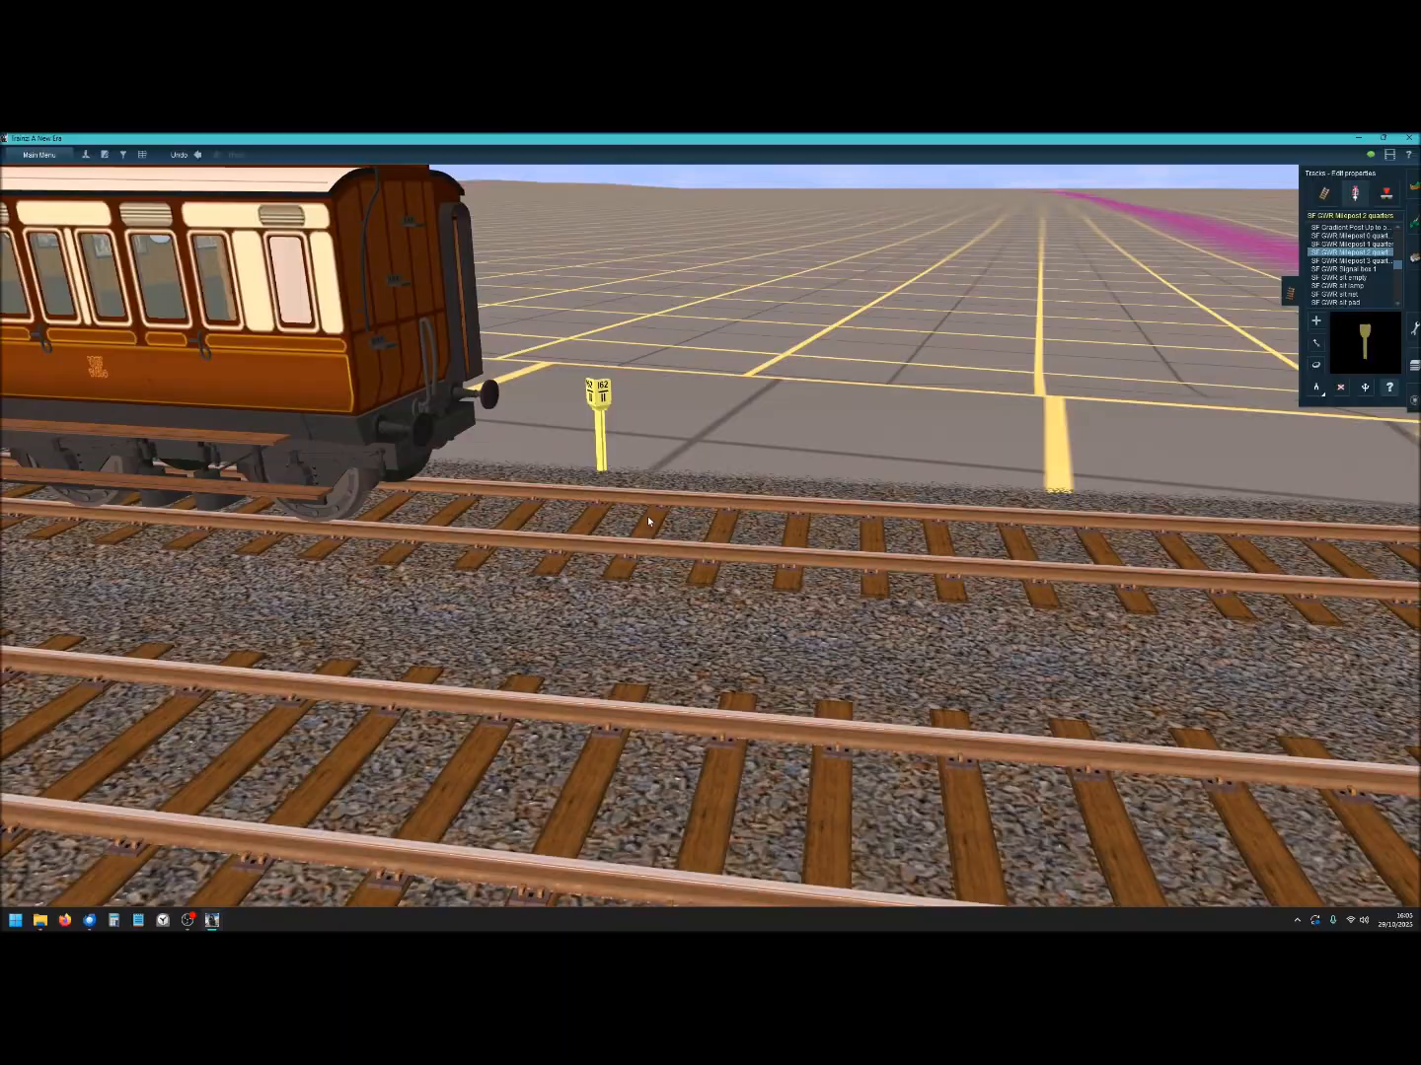
Move the train forward along the line until its rear wagon stands level with the 2 quarters milepost.
scroll(647, 516, "down", 10)
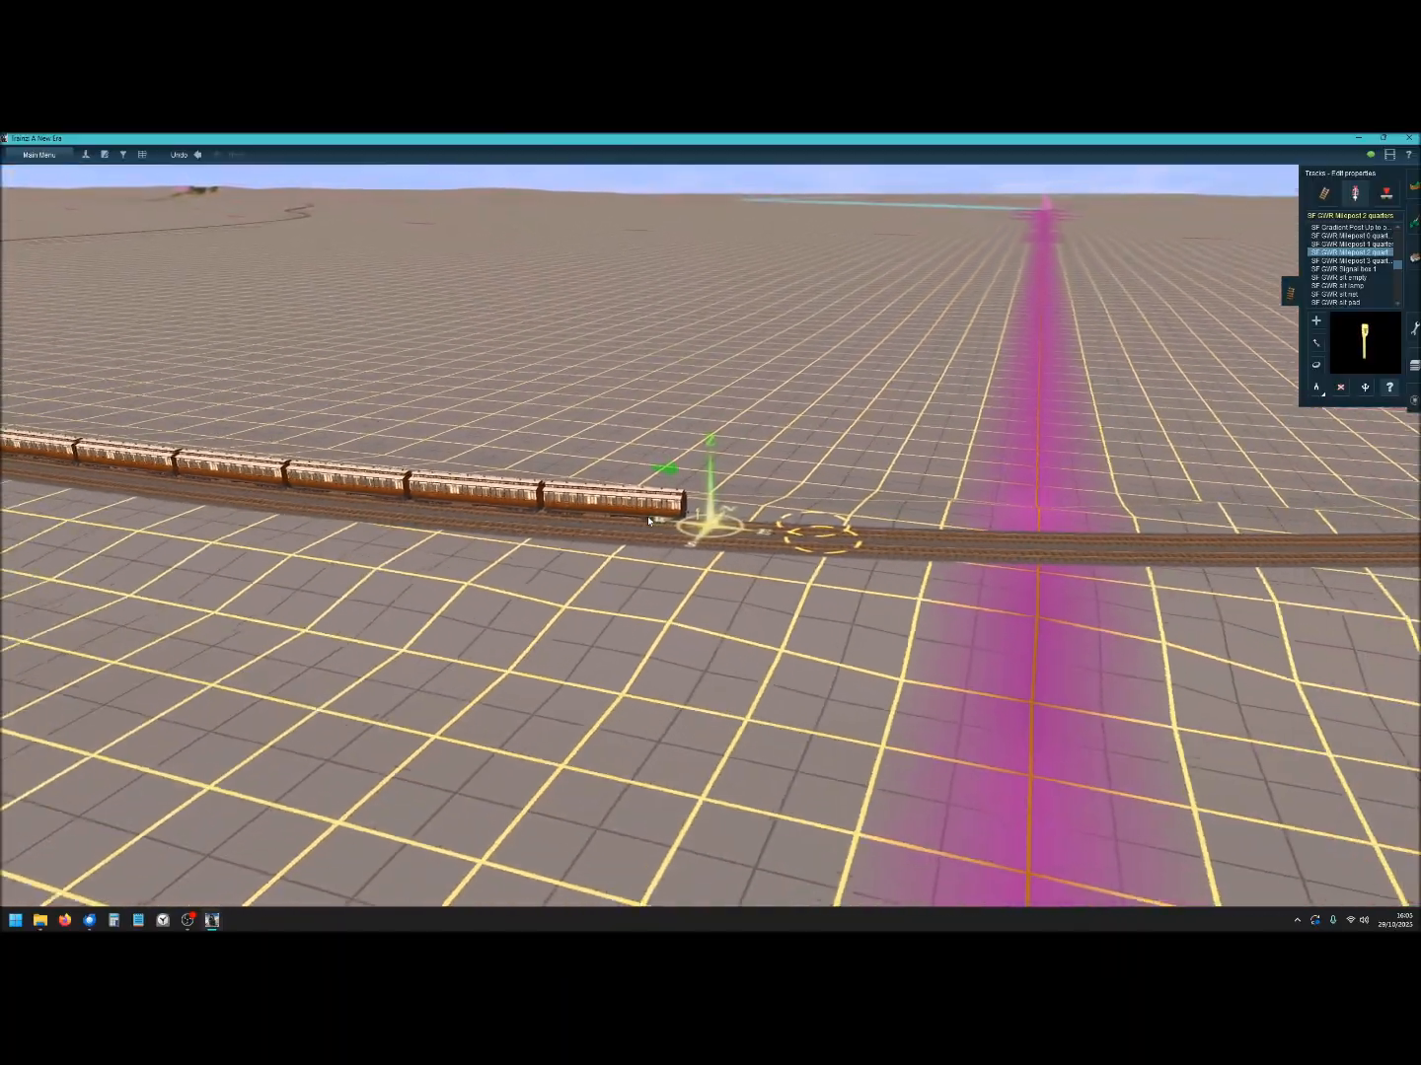
scroll(647, 516, "down", 10)
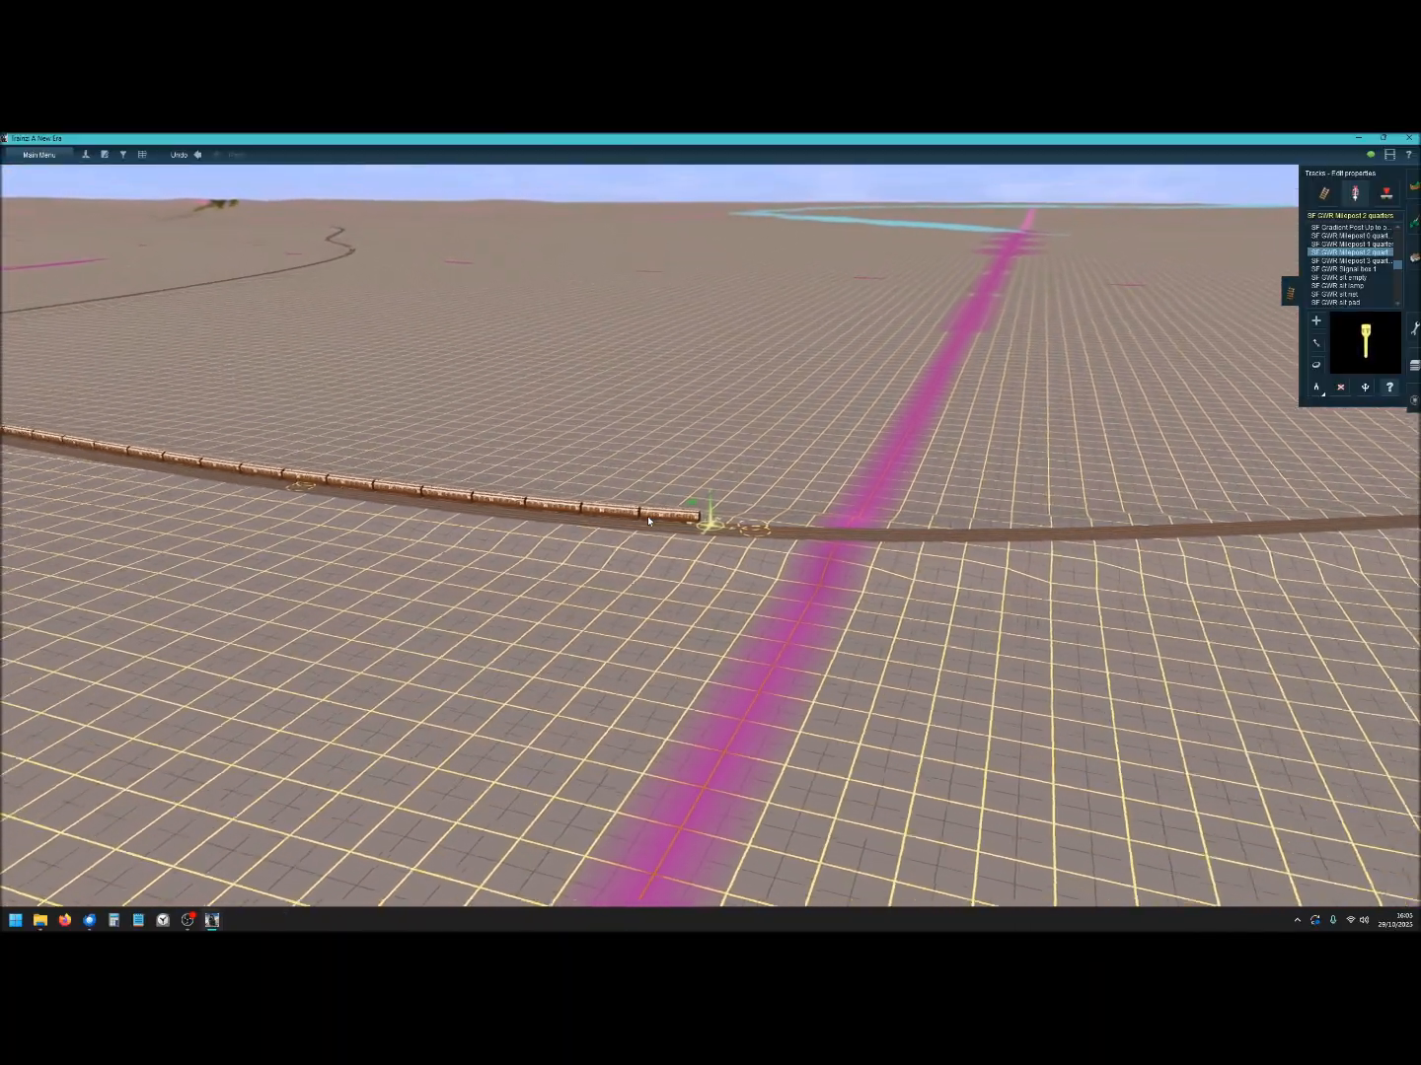
left_click(1415, 402)
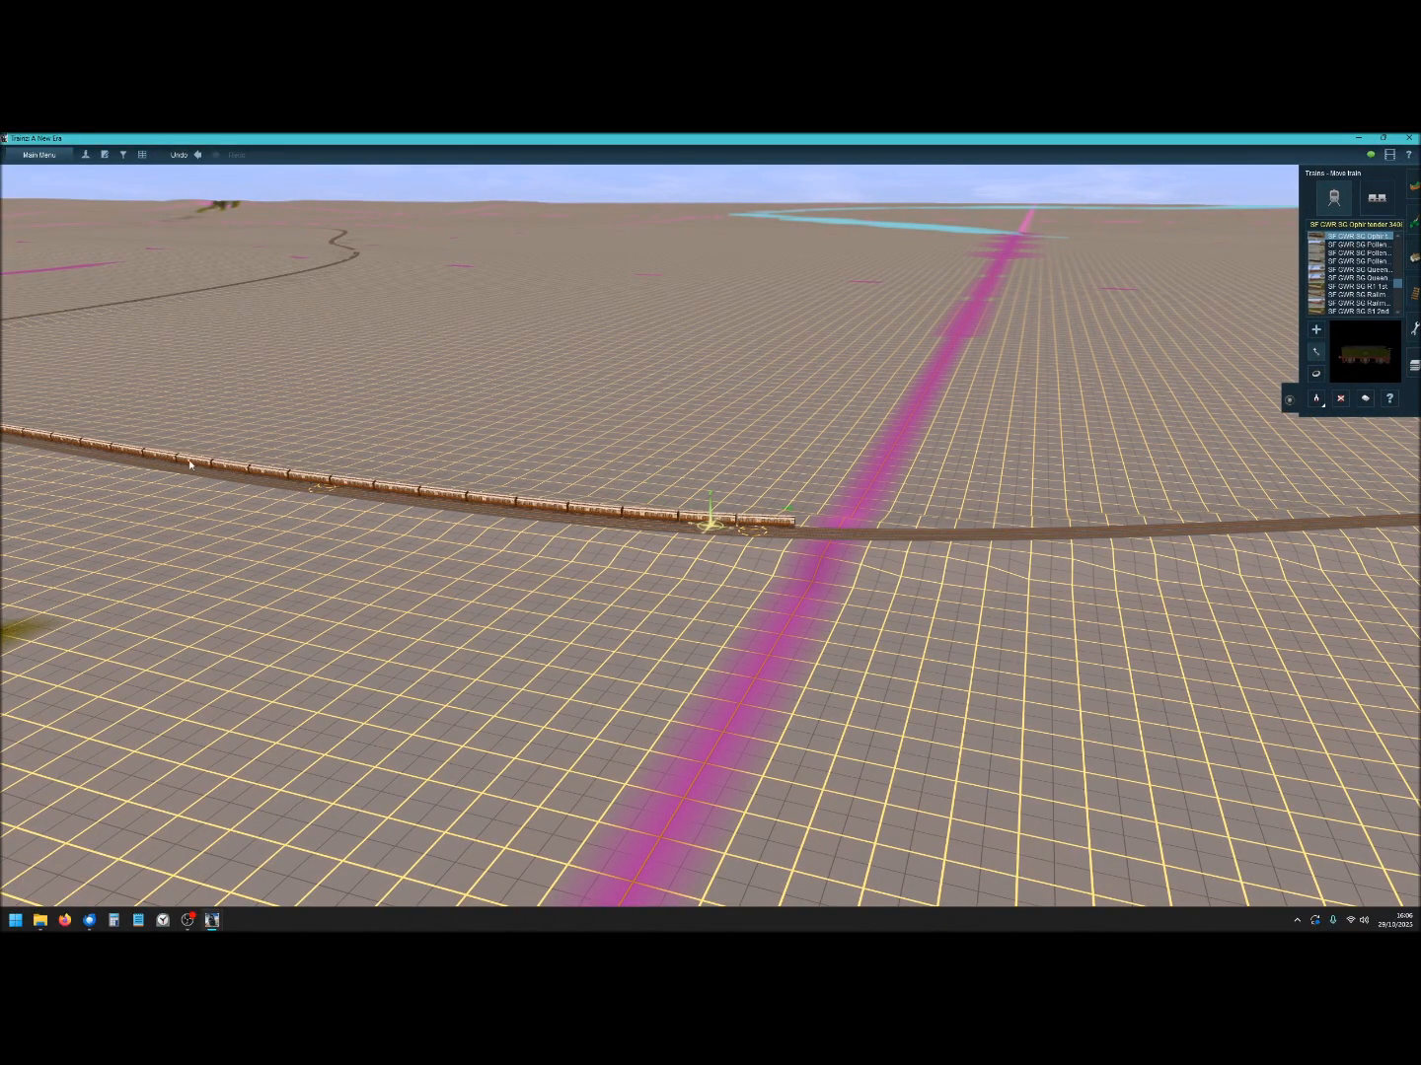
left_click_drag(156, 459, 591, 498)
left_click_drag(838, 511, 1182, 511)
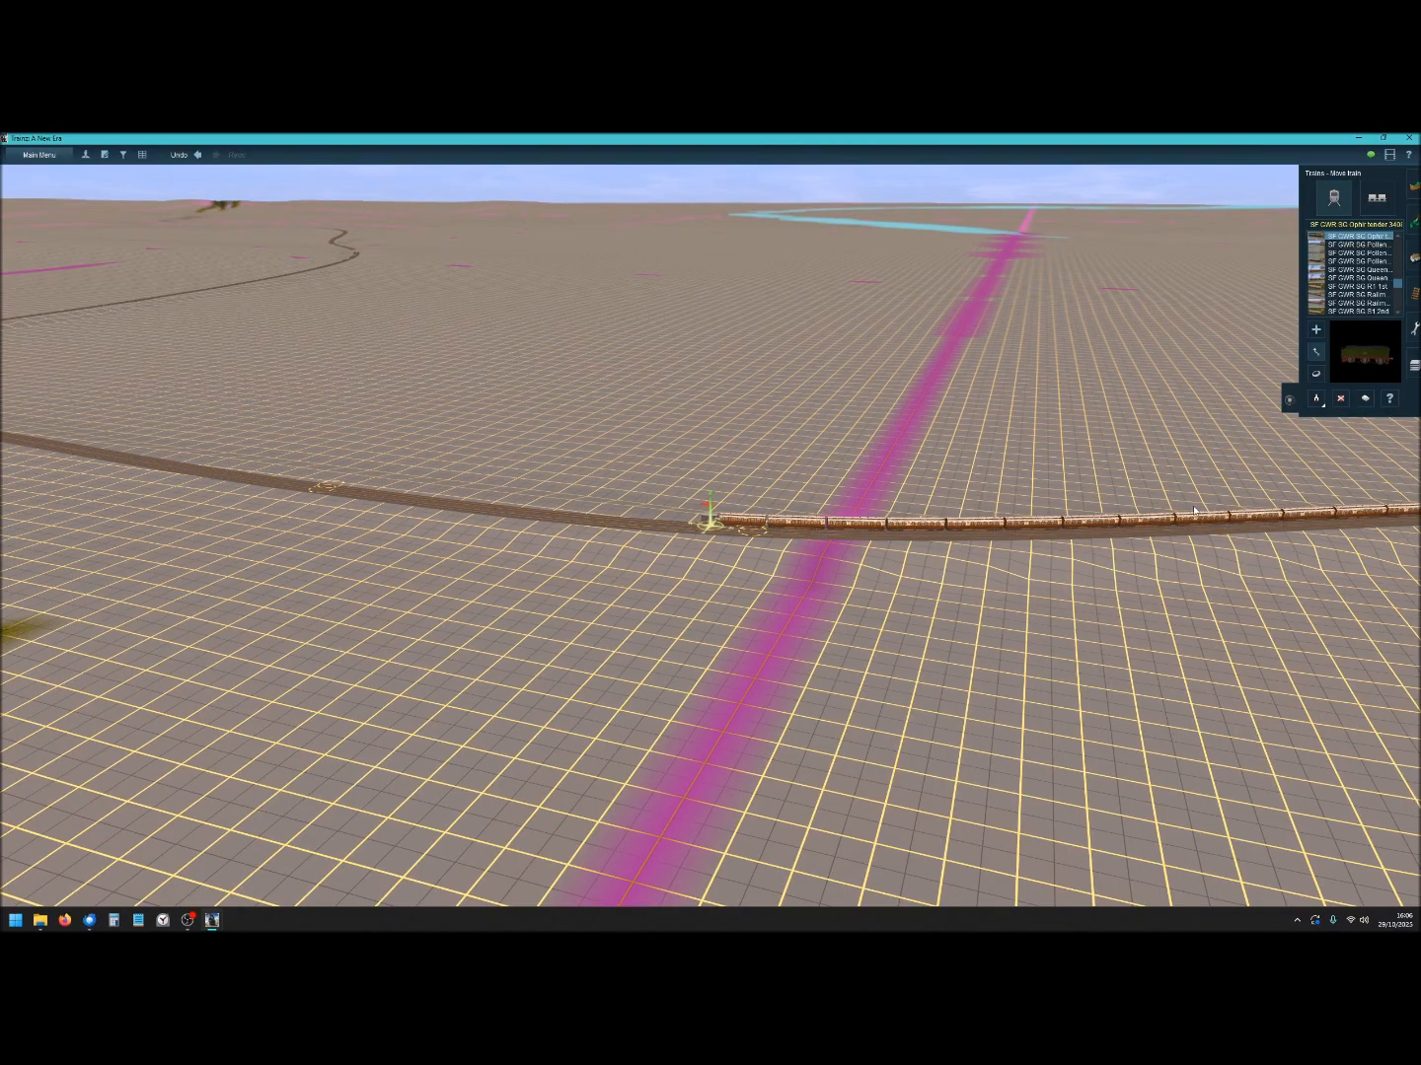
Place an SF GWR Milepost 3 quarters beside the far track at the train's new front end.
mouse_move(1185, 552)
right_mouse_down()
mouse_move(938, 450)
mouse_move(654, 485)
mouse_move(679, 471)
mouse_move(729, 501)
mouse_move(700, 498)
mouse_move(714, 542)
right_mouse_up()
scroll(714, 541, "up", 10)
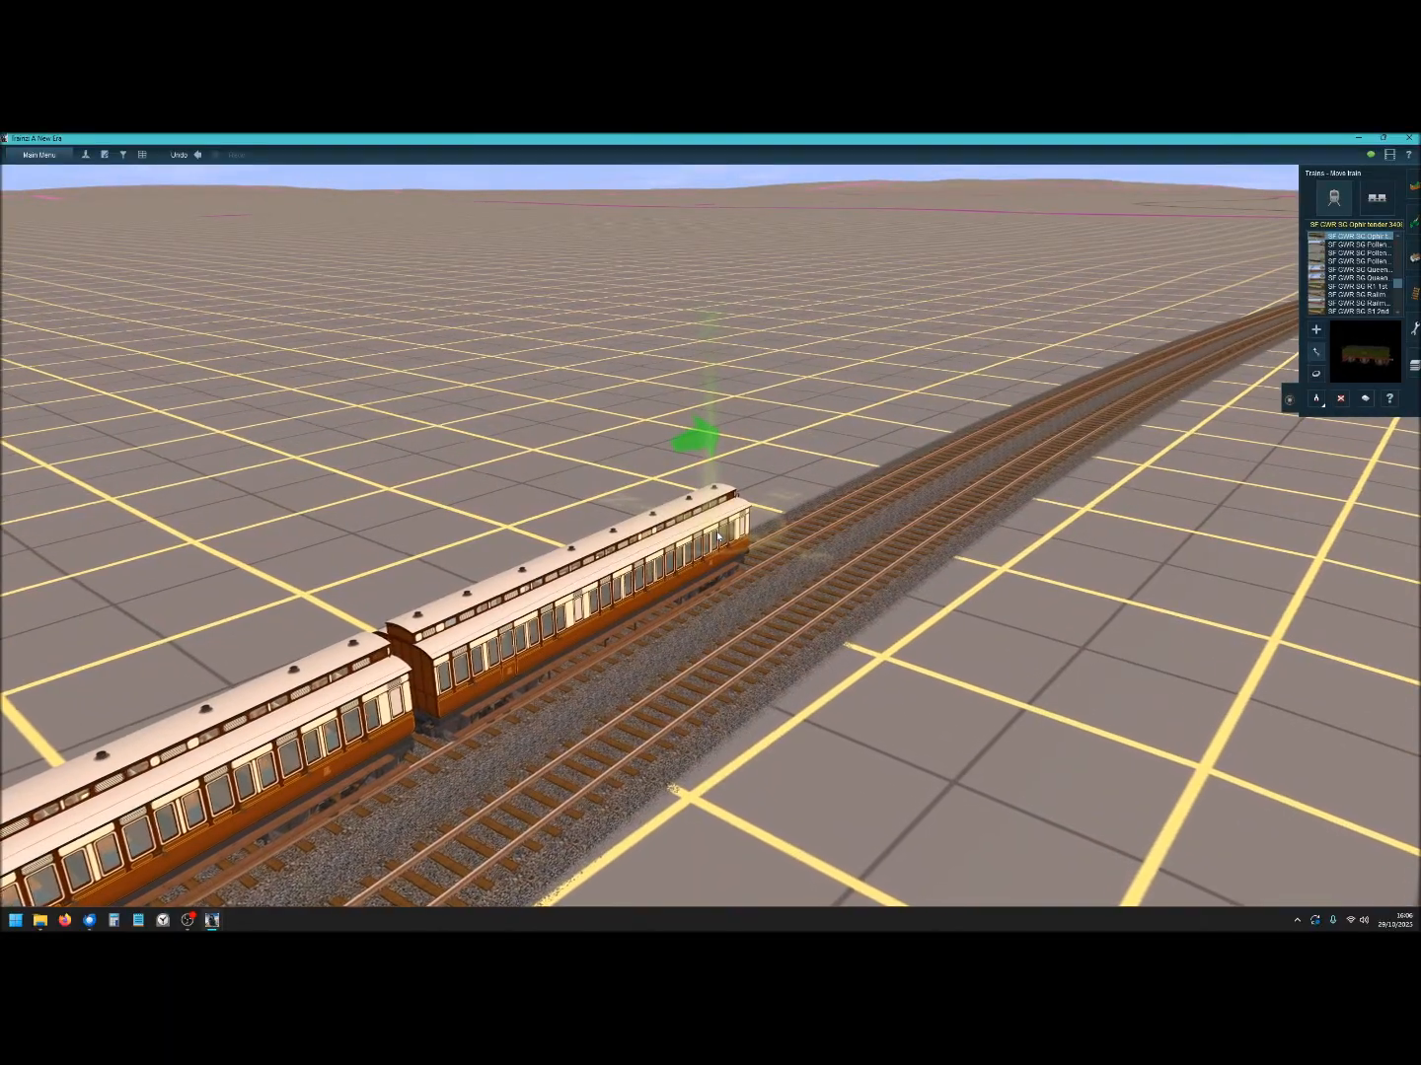
key("Left")
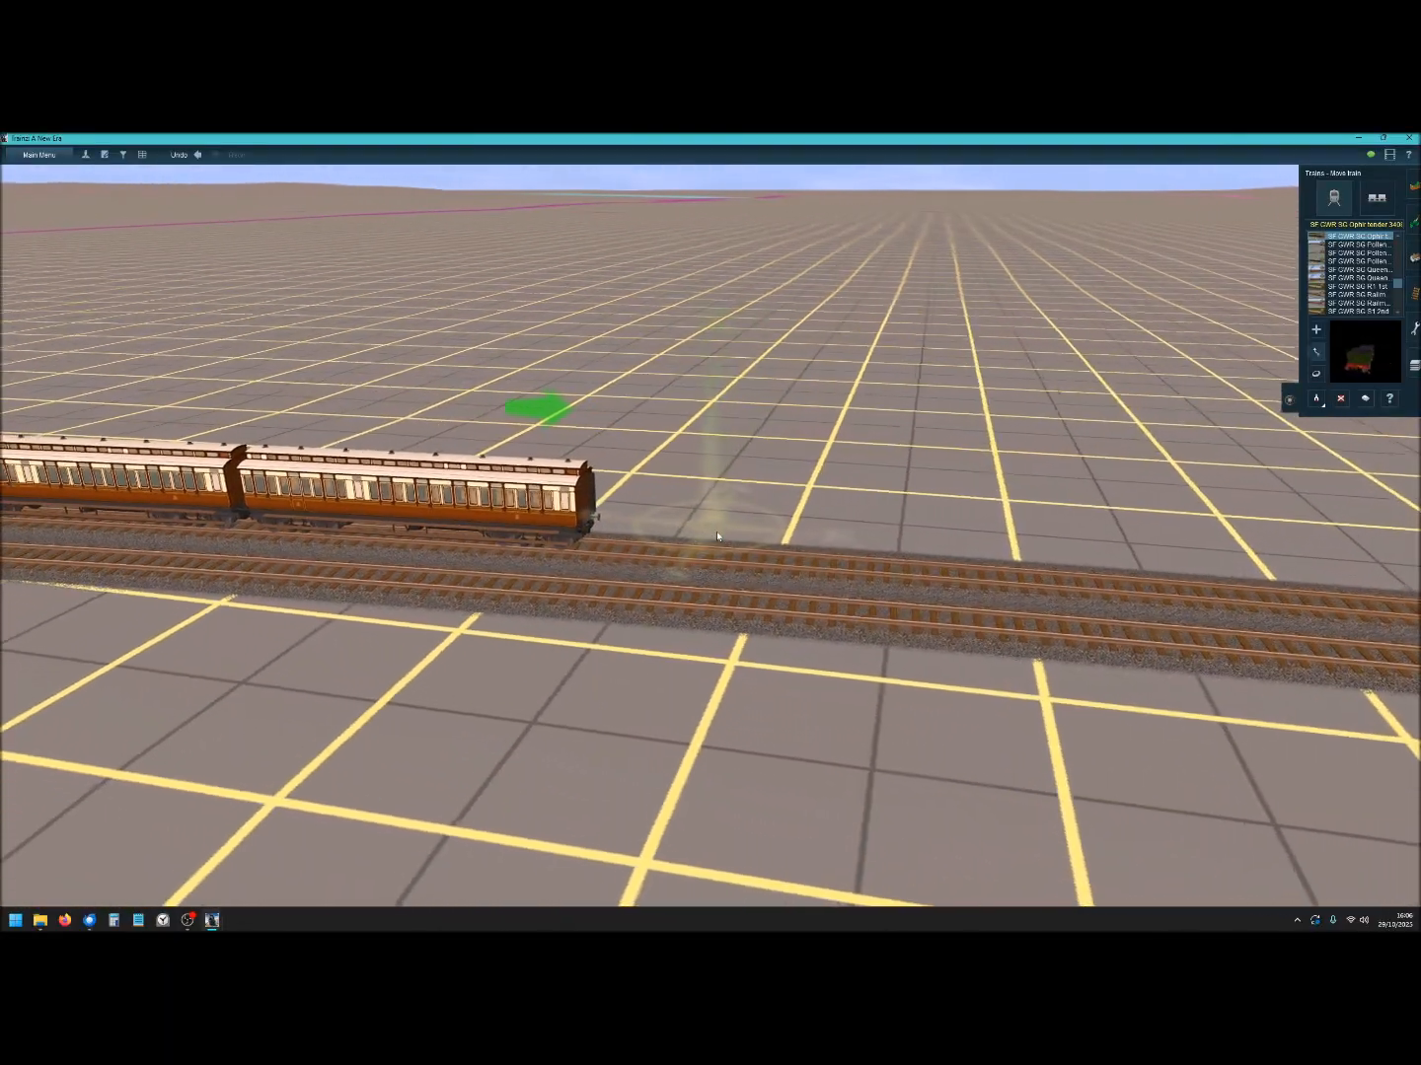
left_click(1413, 293)
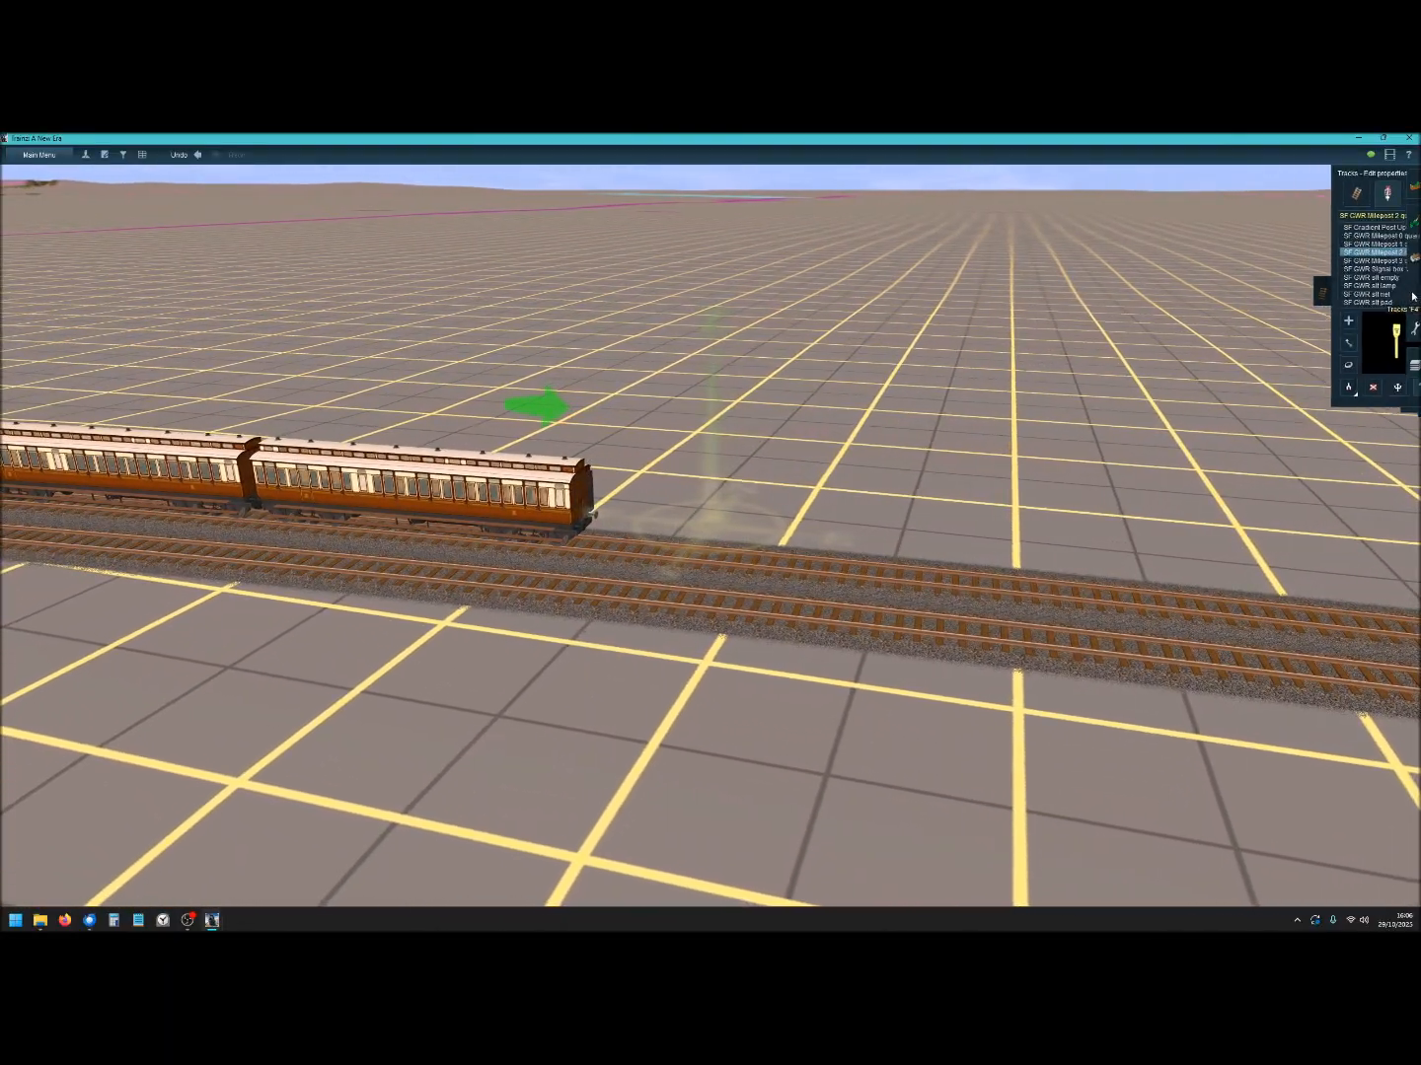
left_click(1360, 263)
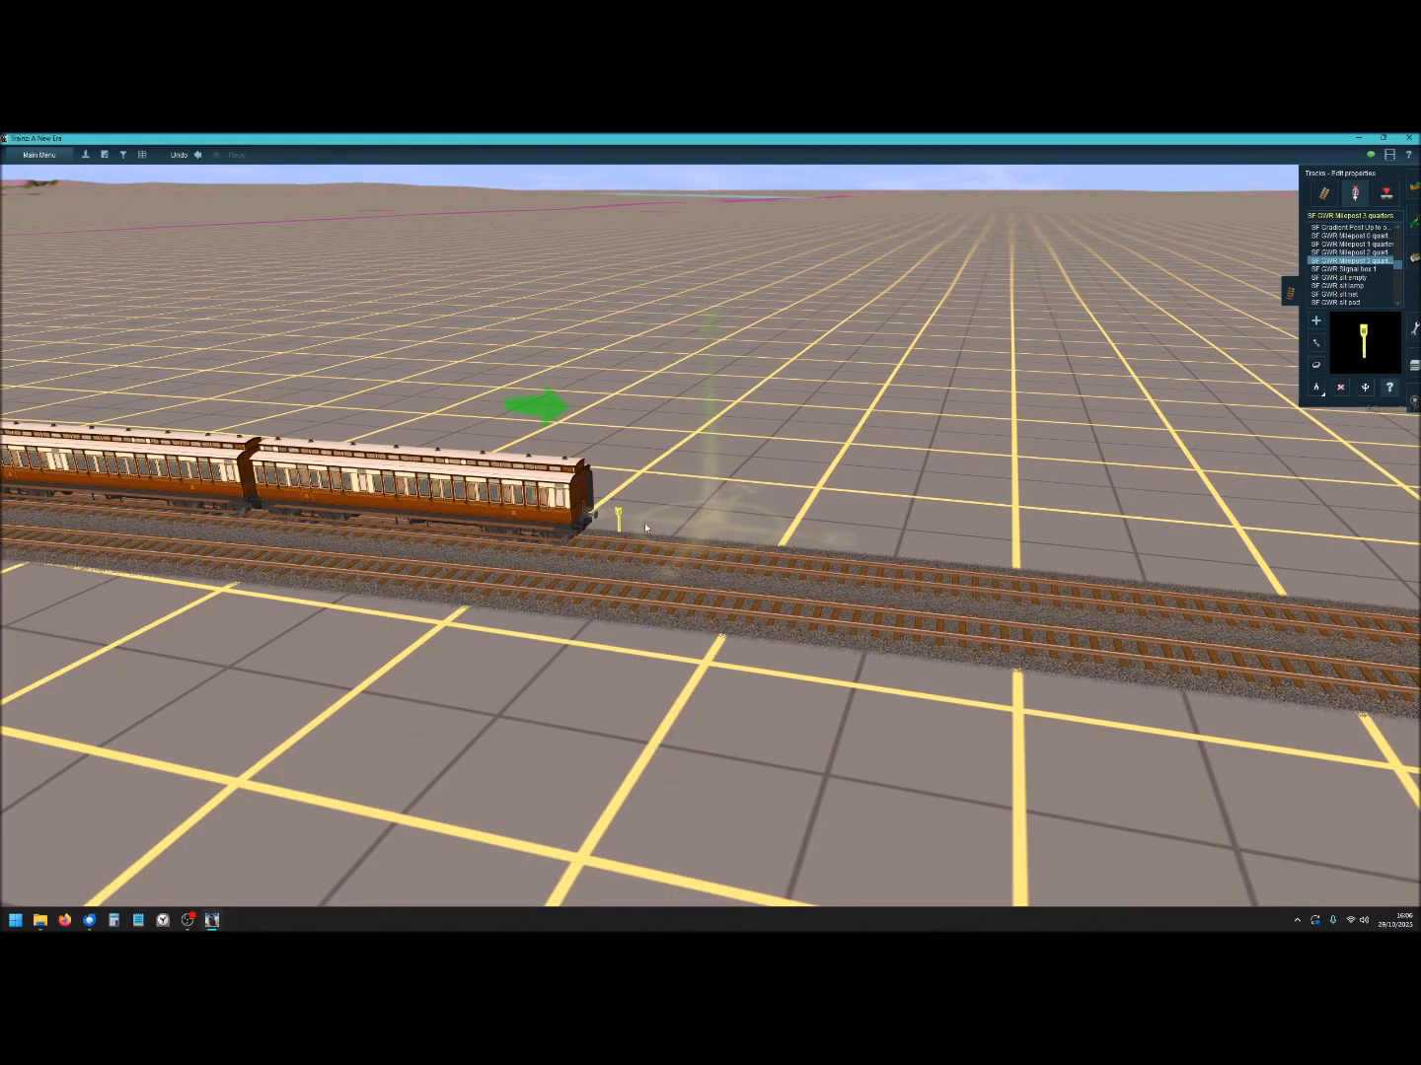
Name the 3 quarters milepost 152, accept the duplicate name, and check the post beside the train.
left_click(620, 514)
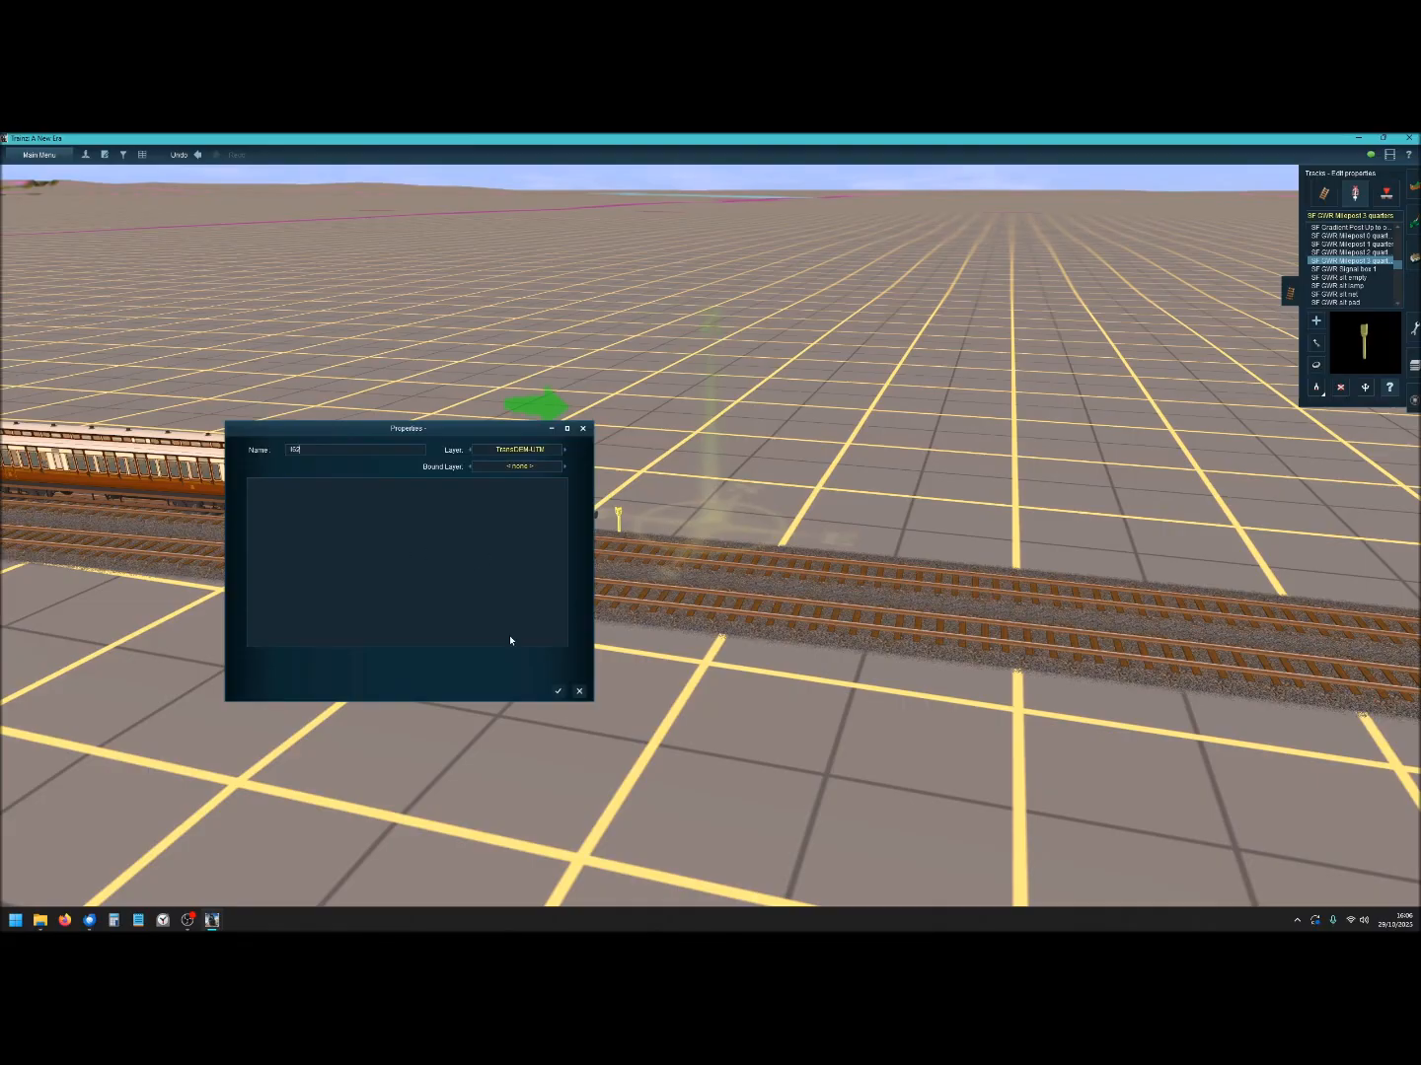
left_click(558, 692)
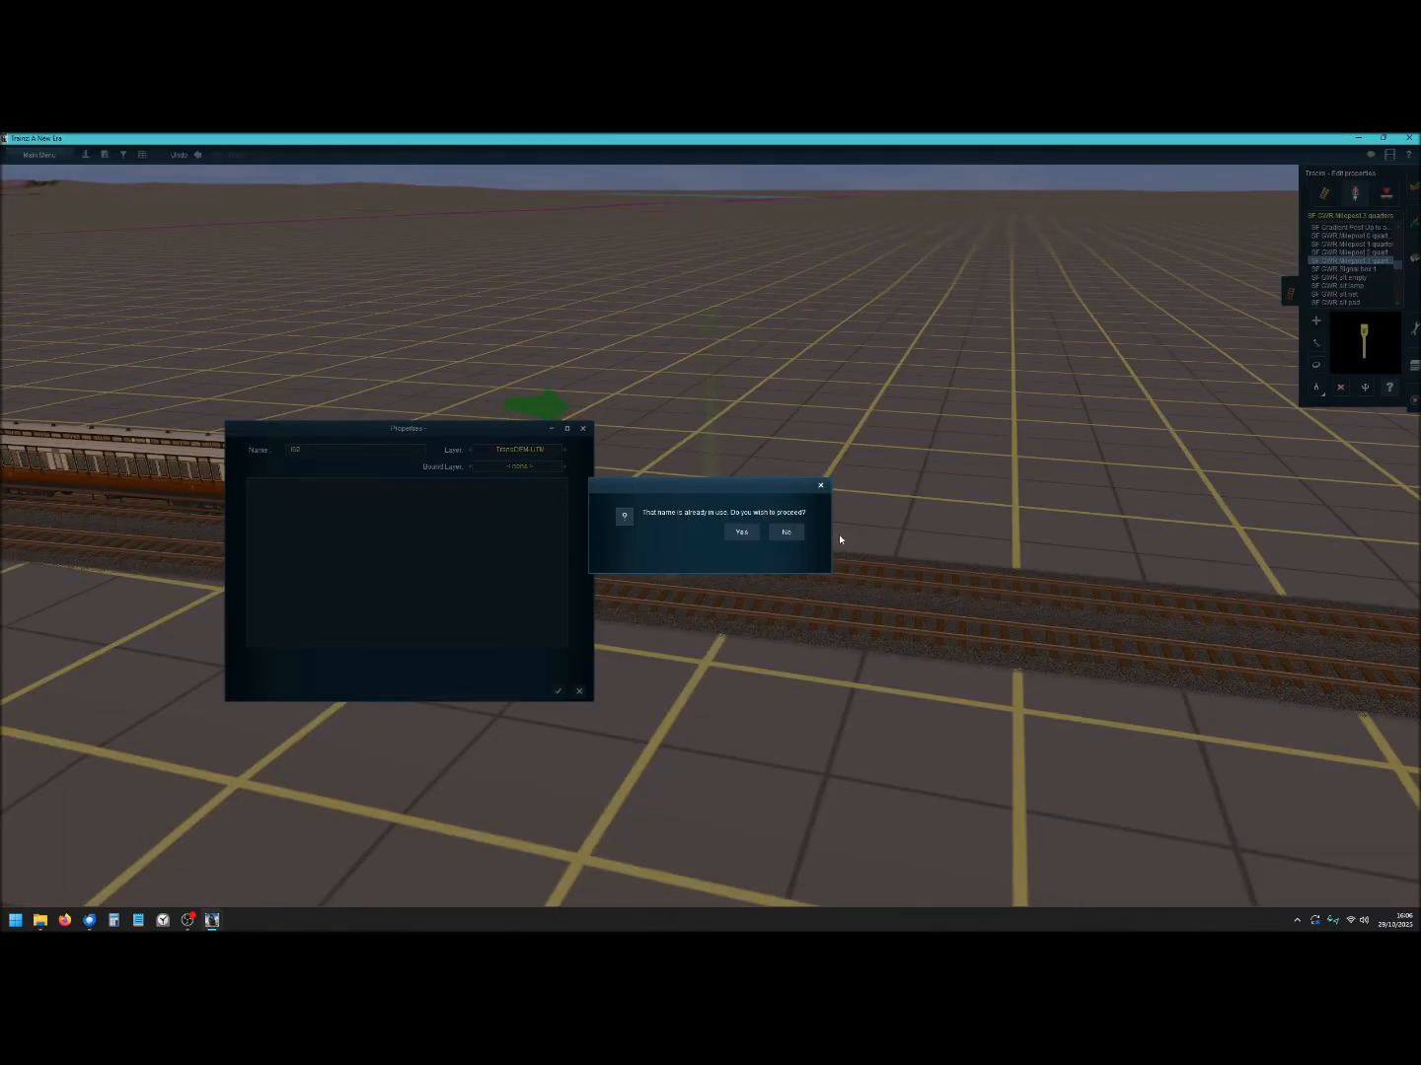
left_click(742, 533)
scroll(623, 525, "up", 5)
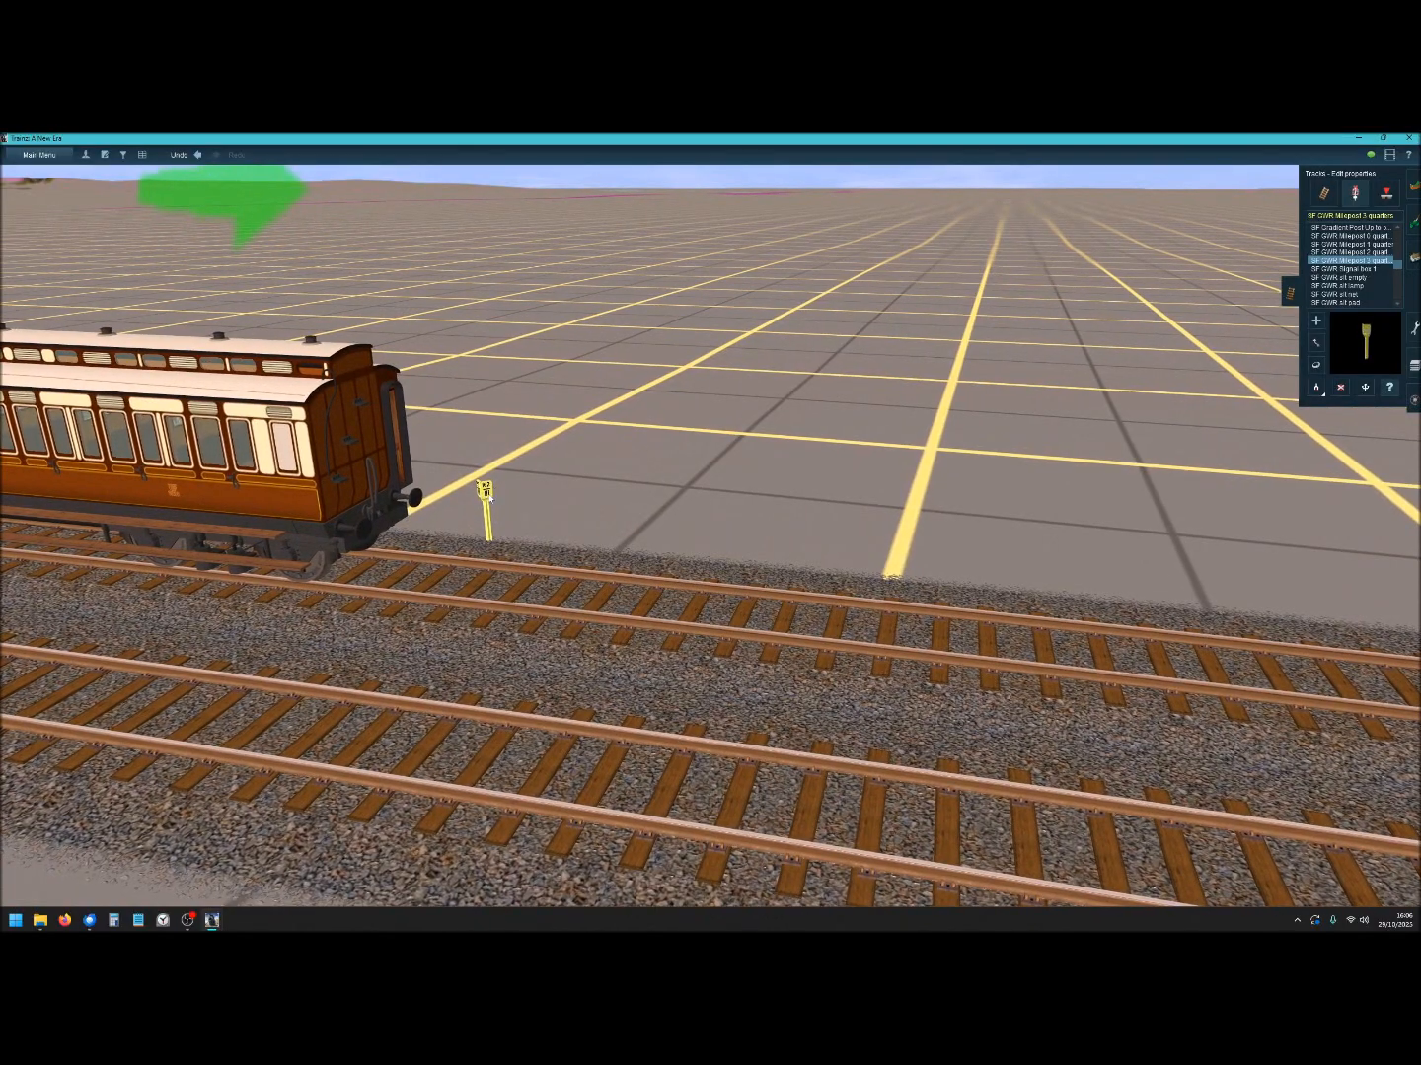
scroll(492, 548, "down", 10)
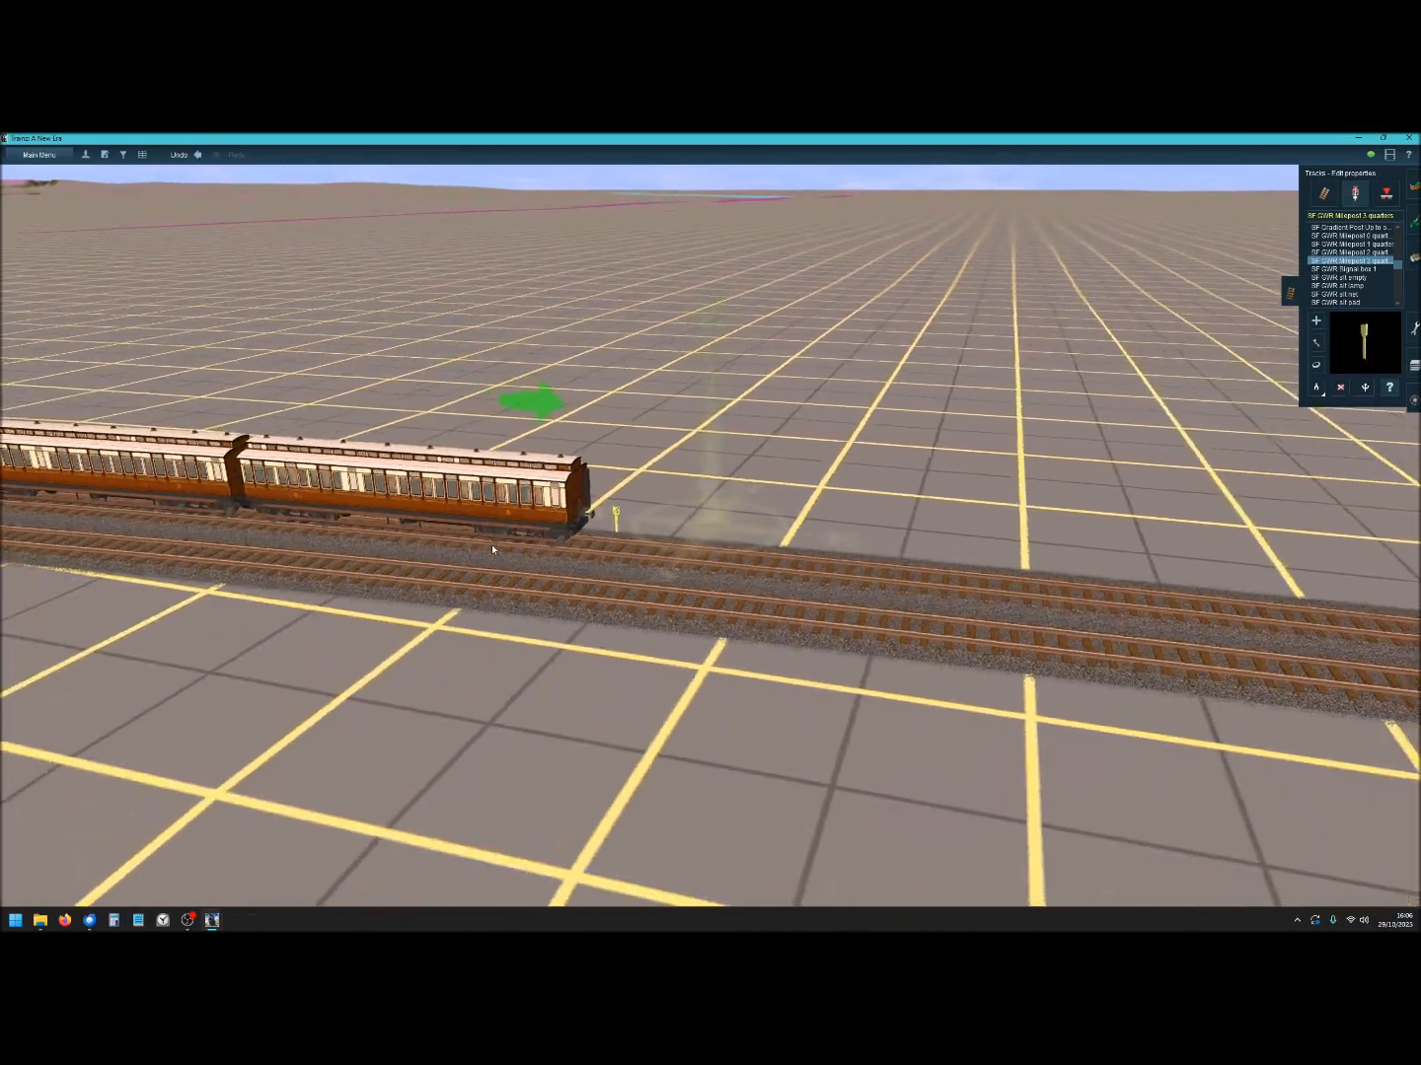
scroll(603, 565, "down", 10)
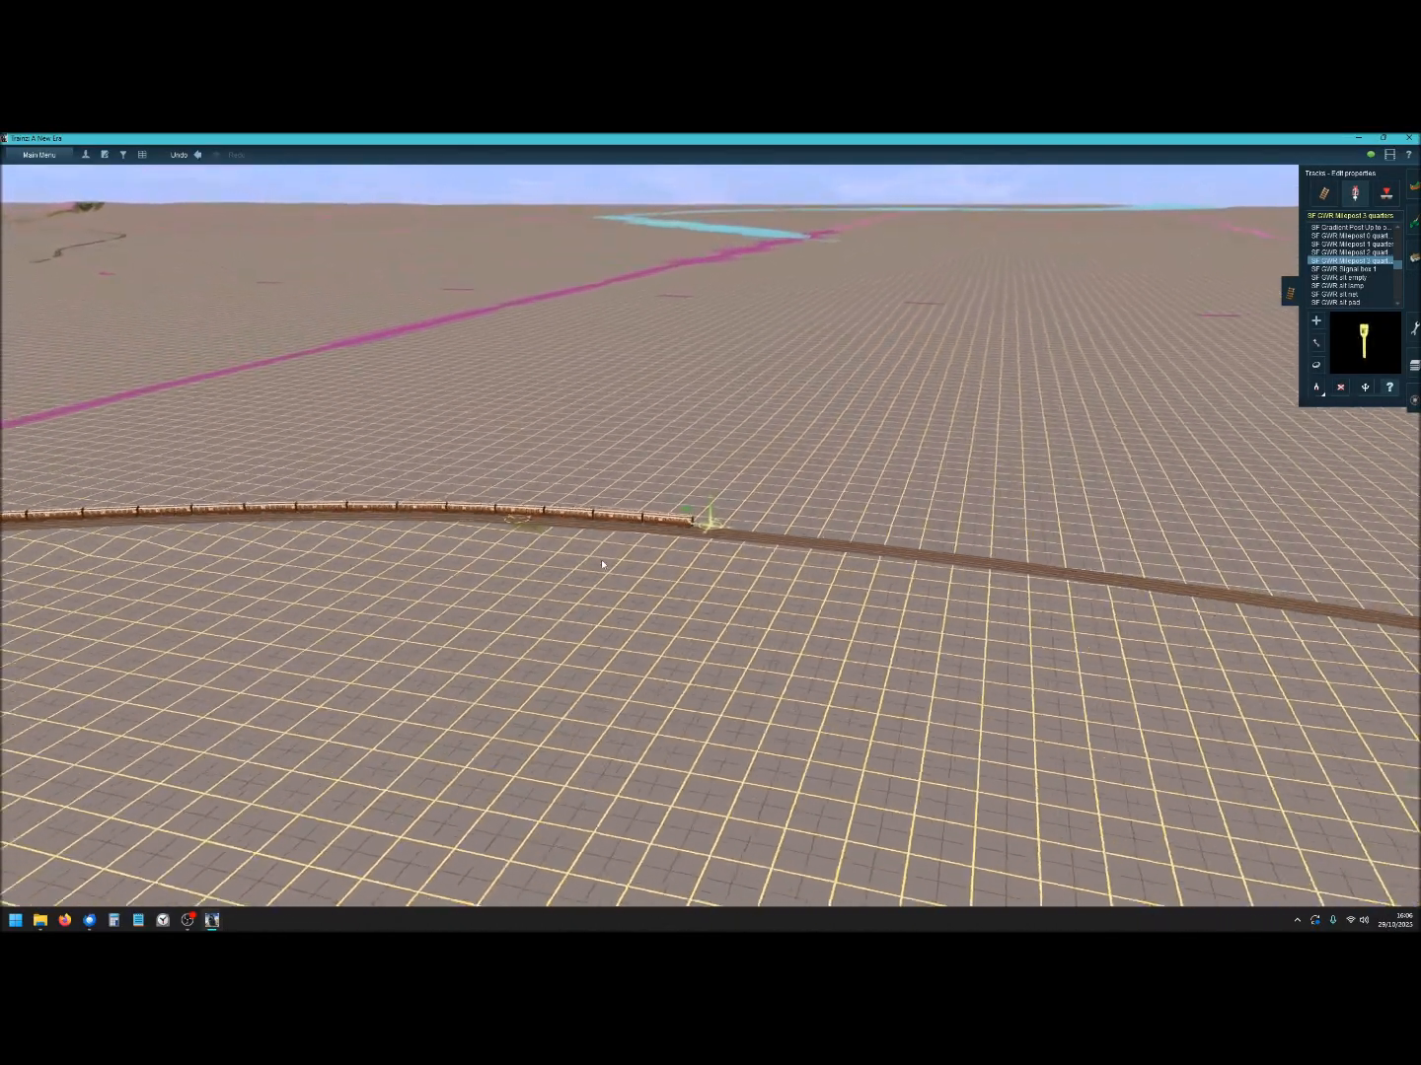
scroll(595, 568, "down", 3)
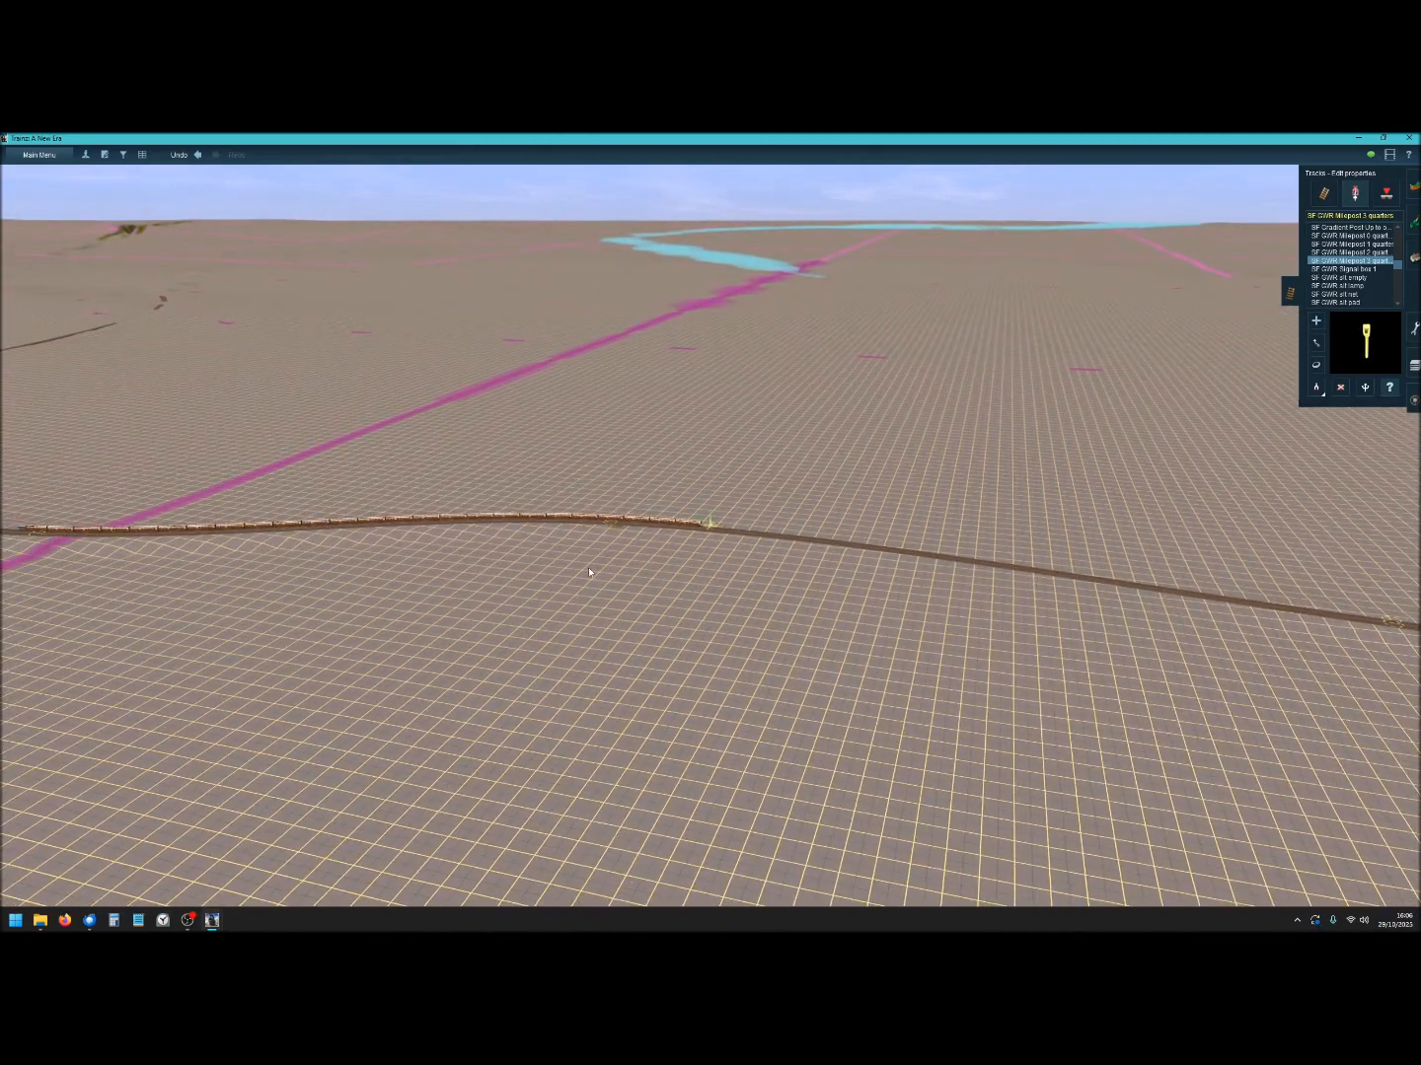
Follow the railway line from the train to the station with the footbridge and examine the junctions beside the goods shed.
key("Up")
key("Down")
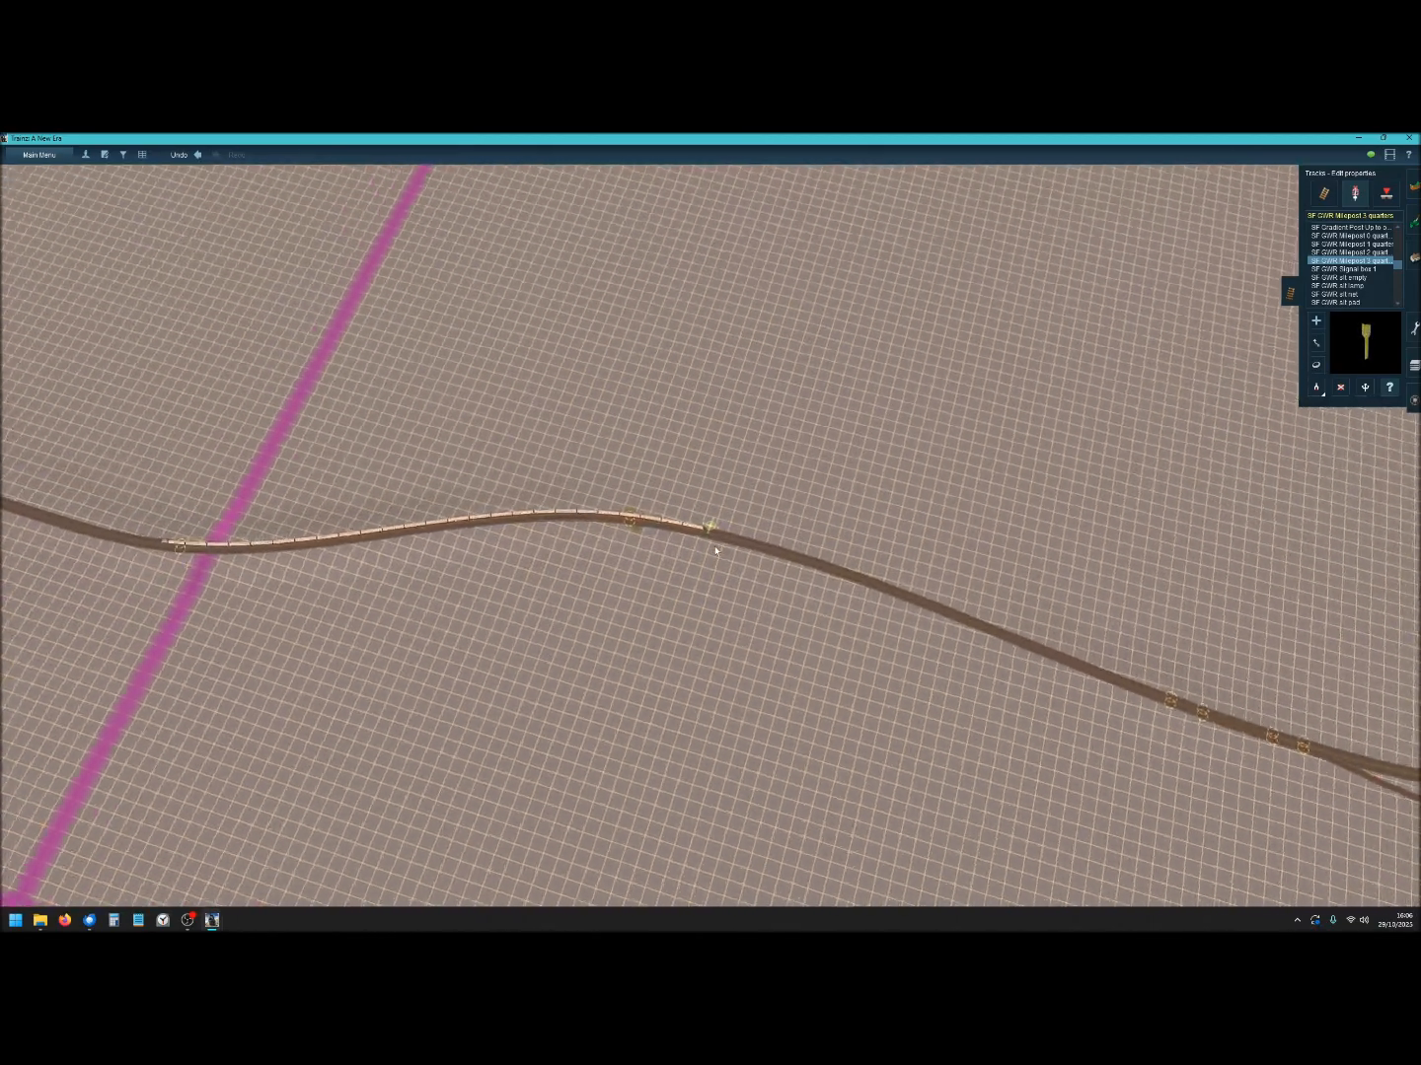
scroll(710, 564, "up", 2)
key("Right")
right_click_drag(1027, 589, 711, 470)
right_click_drag(696, 580, 691, 588)
mouse_move(710, 509)
right_mouse_down()
mouse_move(726, 464)
mouse_move(733, 504)
mouse_move(731, 454)
mouse_move(755, 574)
mouse_move(691, 403)
mouse_move(648, 348)
mouse_move(698, 292)
mouse_move(662, 286)
mouse_move(716, 272)
mouse_move(672, 271)
mouse_move(723, 288)
mouse_move(670, 340)
mouse_move(706, 361)
mouse_move(723, 400)
mouse_move(724, 454)
mouse_move(688, 564)
mouse_move(713, 510)
right_mouse_up()
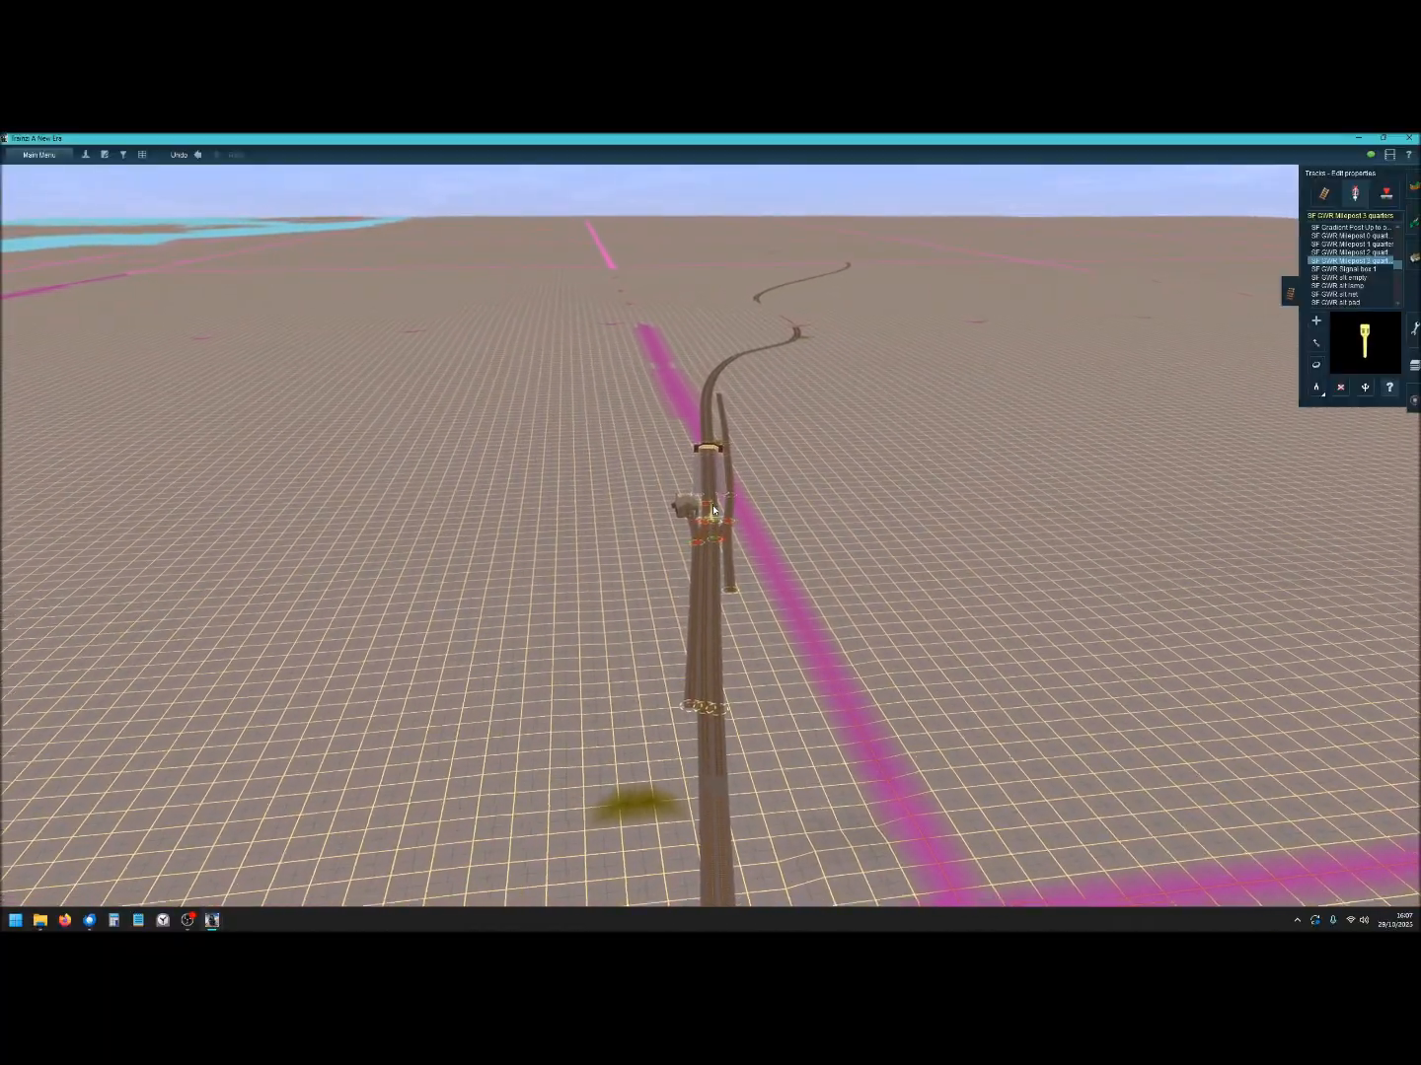
scroll(713, 510, "up", 10)
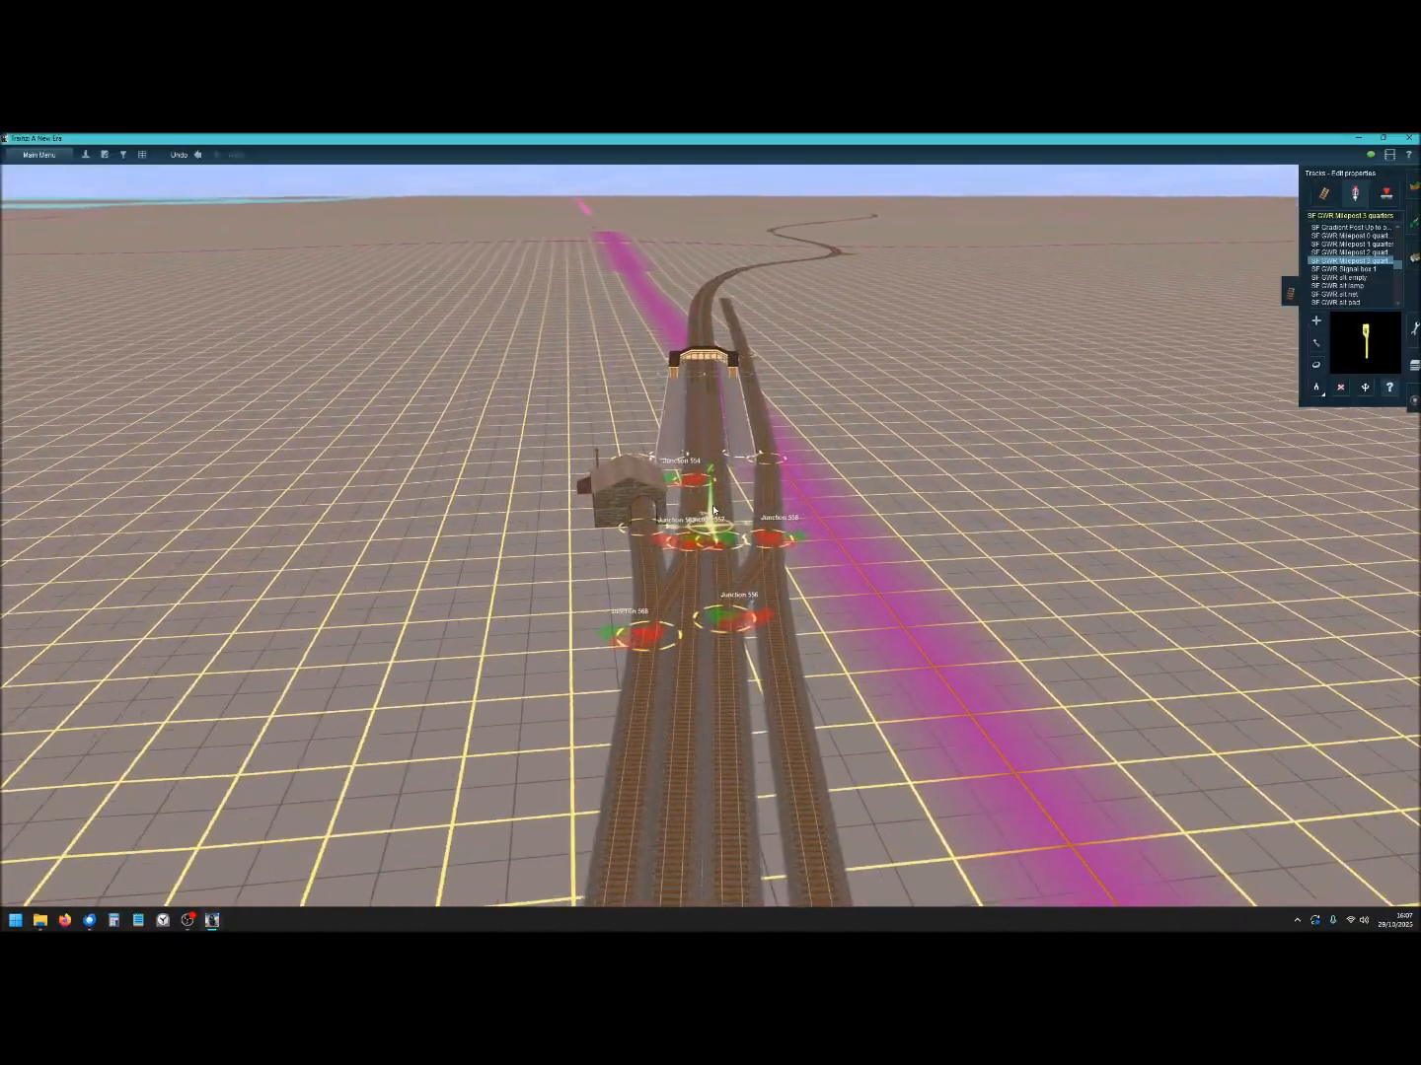
scroll(717, 486, "up", 4)
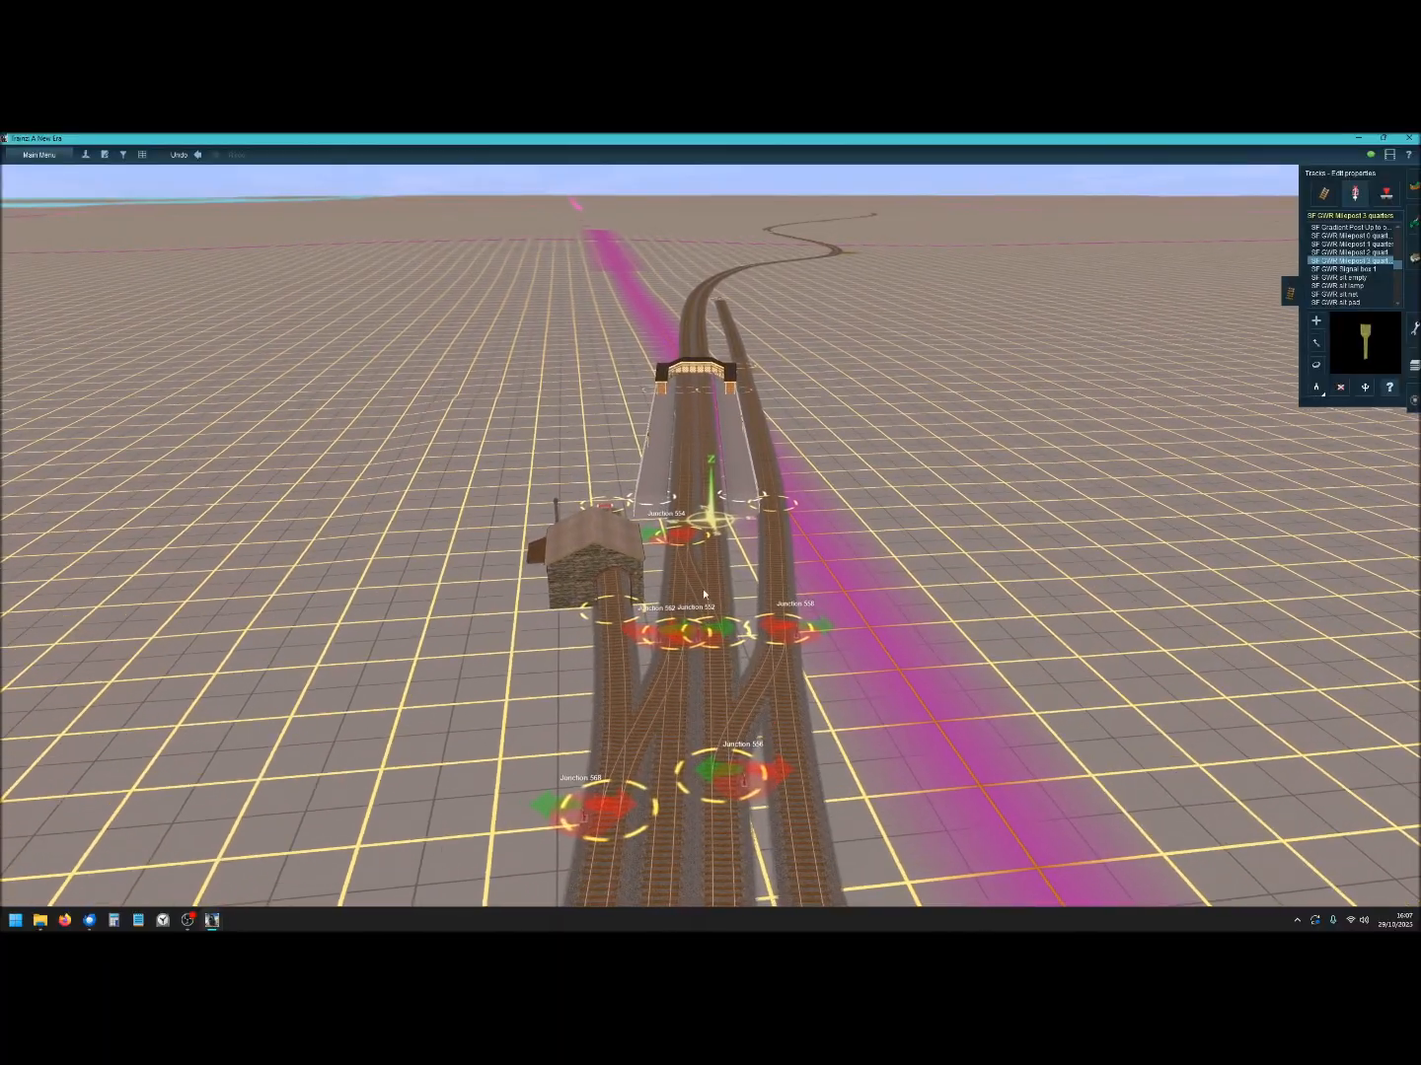
Continue along the route to the next footbridge station and examine the far platform and its sign up close.
mouse_move(723, 503)
right_mouse_down()
mouse_move(703, 442)
mouse_move(718, 439)
mouse_move(714, 510)
mouse_move(803, 393)
mouse_move(626, 369)
mouse_move(784, 370)
mouse_move(633, 355)
mouse_move(613, 338)
mouse_move(642, 308)
mouse_move(672, 301)
mouse_move(806, 353)
mouse_move(774, 513)
mouse_move(834, 419)
mouse_move(701, 412)
mouse_move(691, 380)
mouse_move(742, 390)
mouse_move(752, 434)
mouse_move(777, 358)
mouse_move(745, 343)
mouse_move(697, 353)
mouse_move(692, 328)
mouse_move(679, 344)
mouse_move(672, 335)
mouse_move(726, 385)
mouse_move(707, 472)
mouse_move(745, 436)
mouse_move(676, 434)
mouse_move(688, 491)
mouse_move(723, 454)
mouse_move(698, 475)
mouse_move(705, 415)
mouse_move(721, 466)
mouse_move(696, 474)
right_mouse_up()
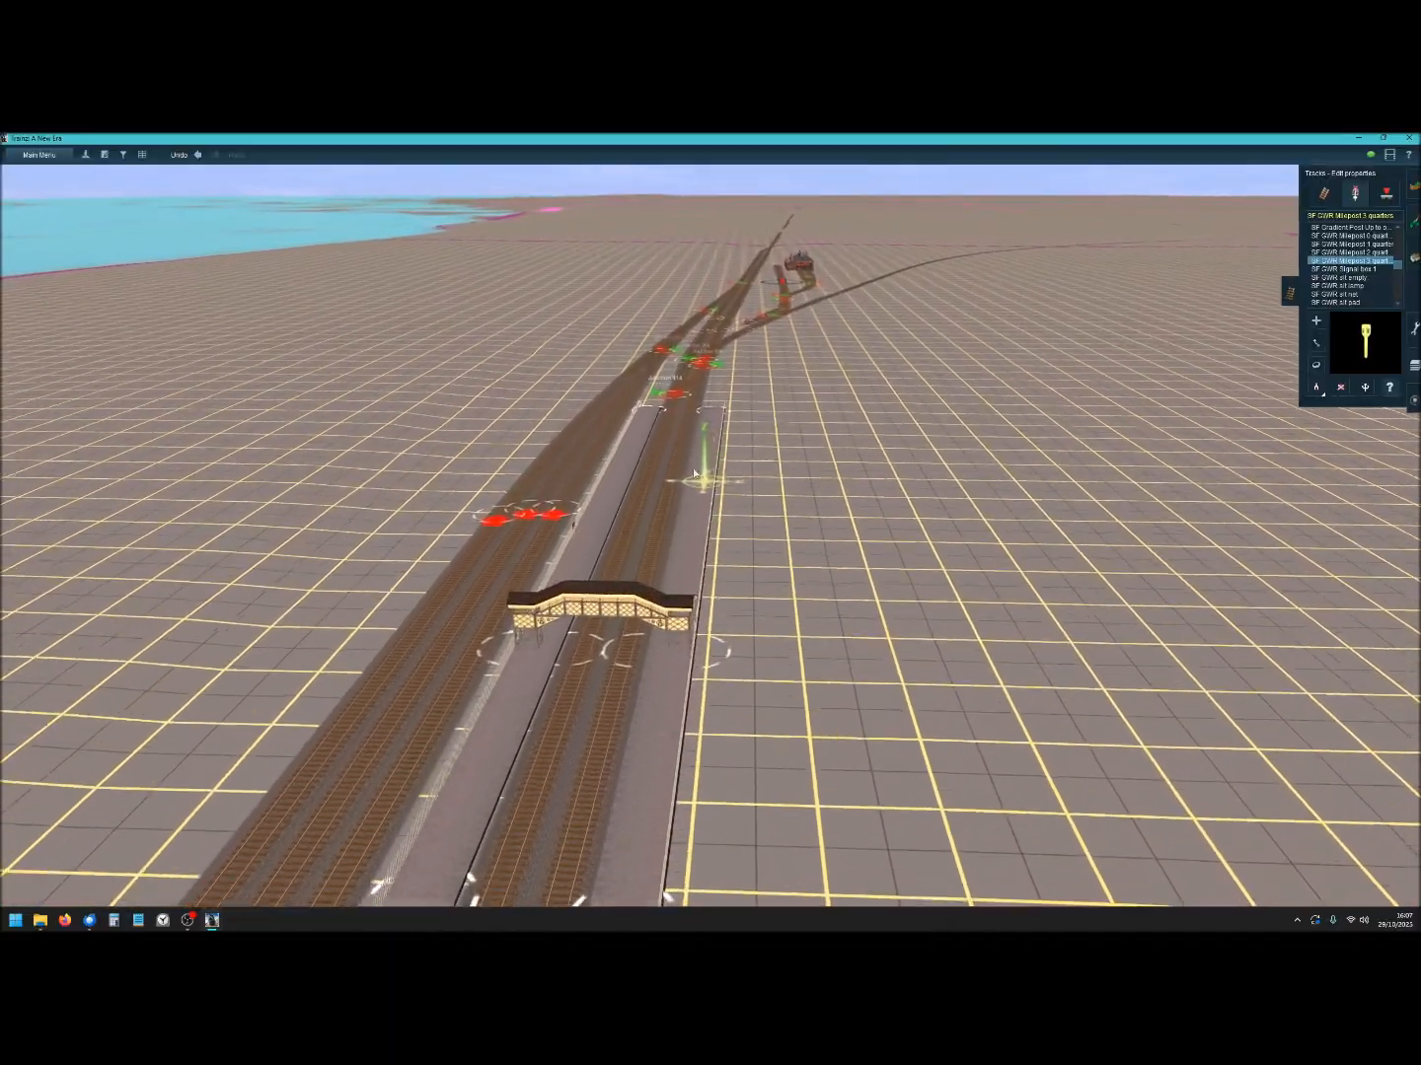
key("Left")
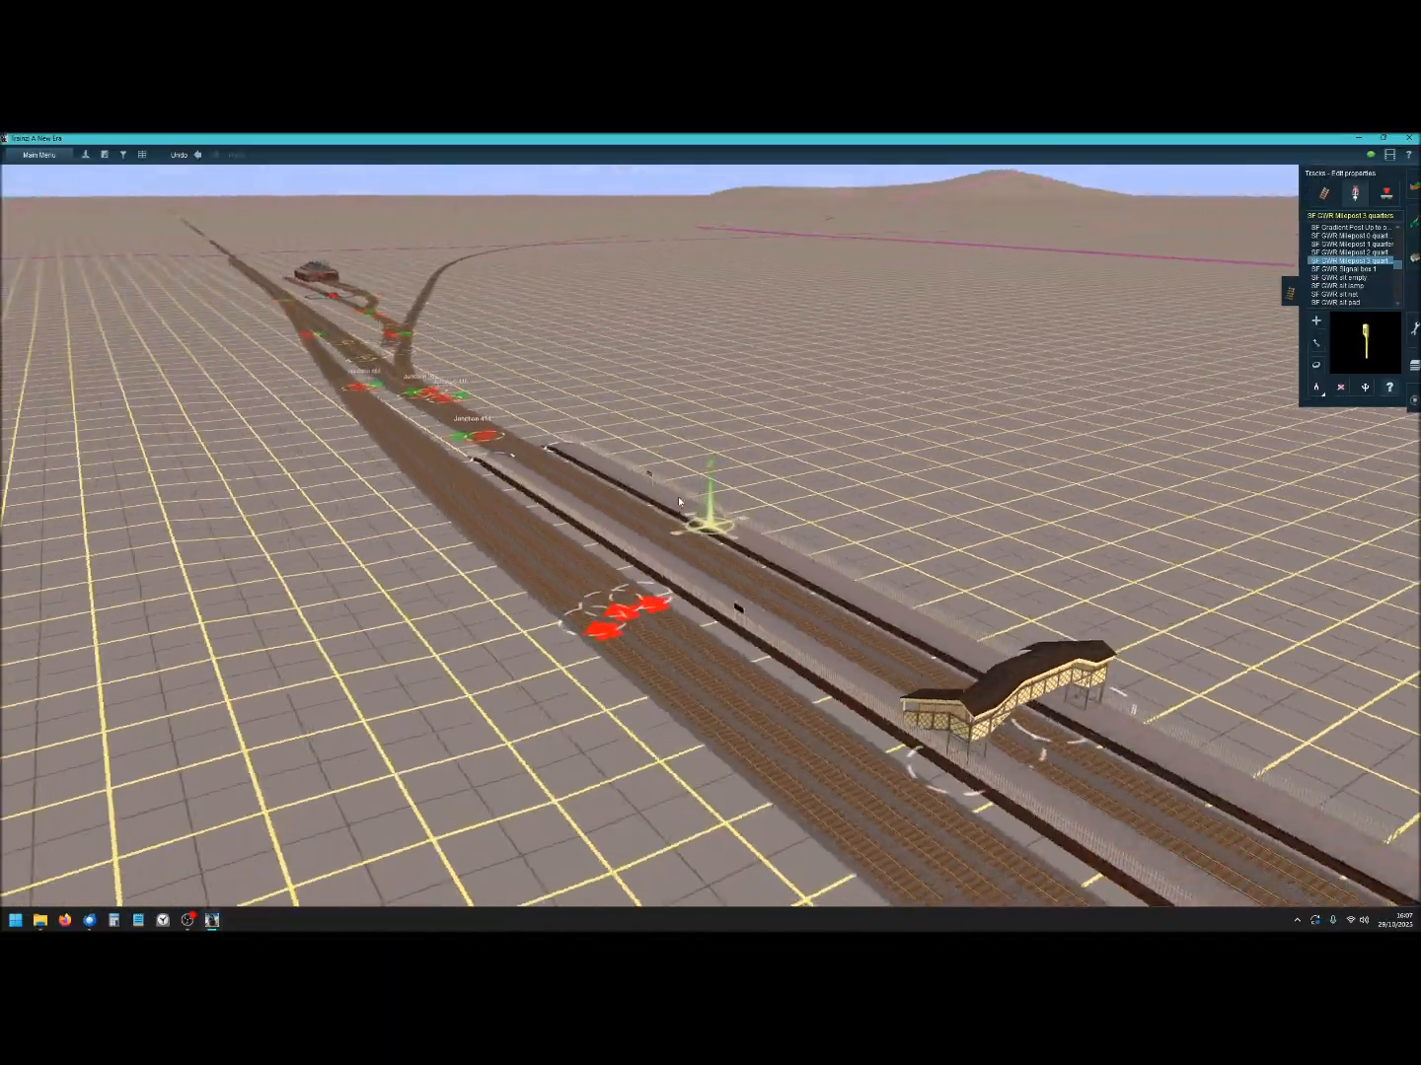
right_click(605, 548)
scroll(701, 521, "up", 4)
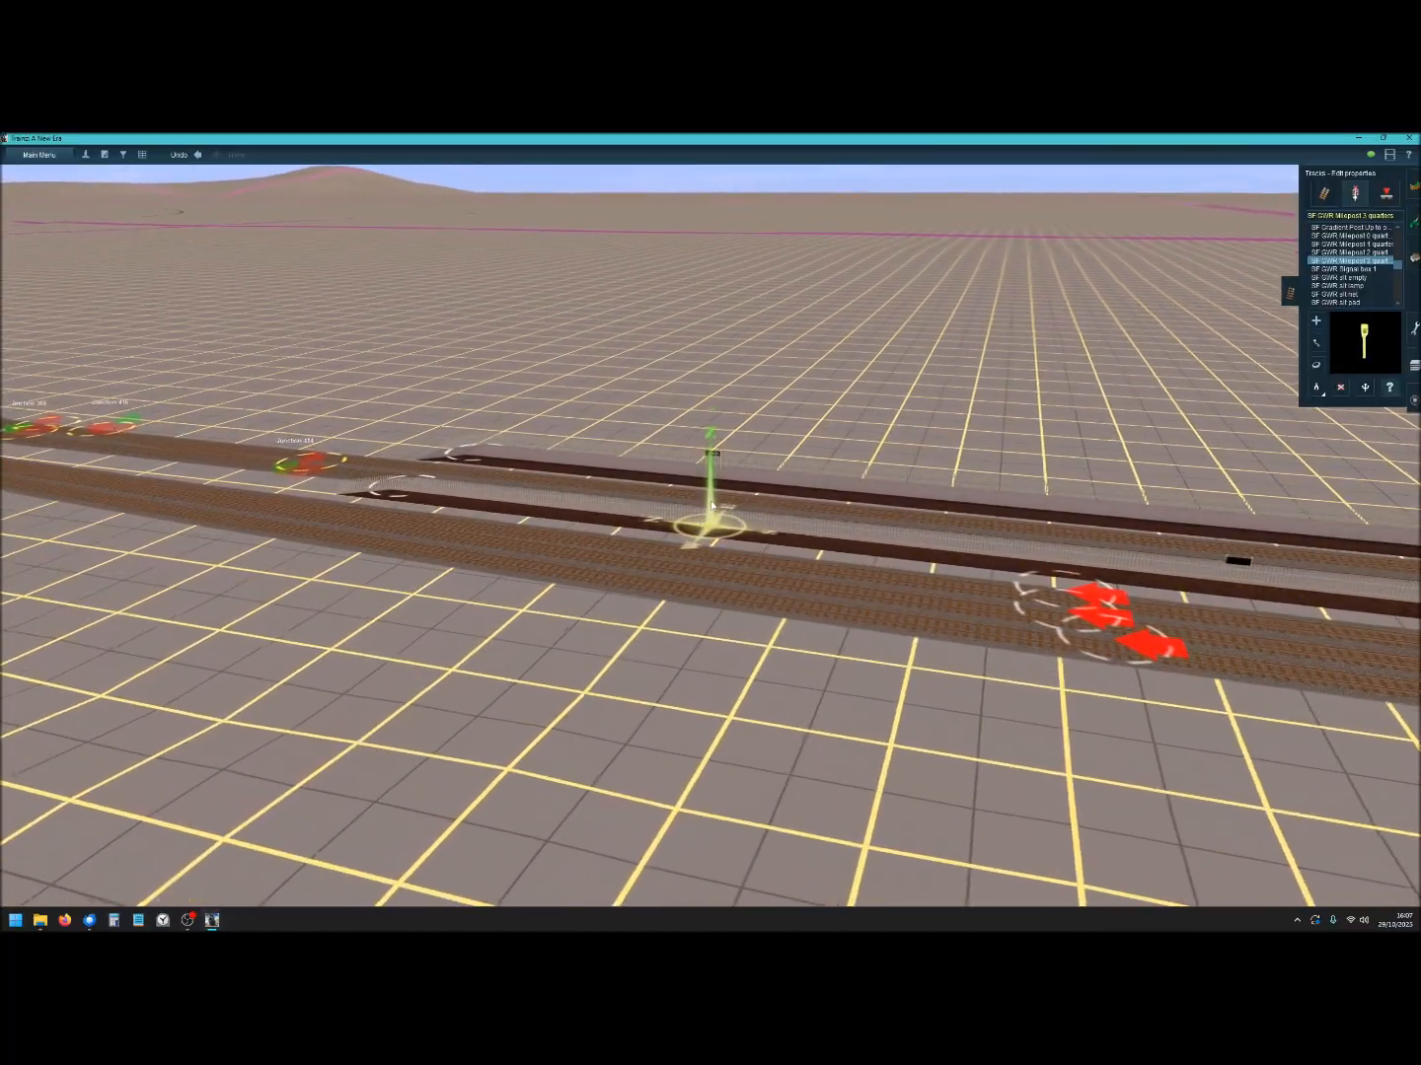
right_click(712, 493)
scroll(717, 523, "up", 3)
scroll(718, 545, "up", 2)
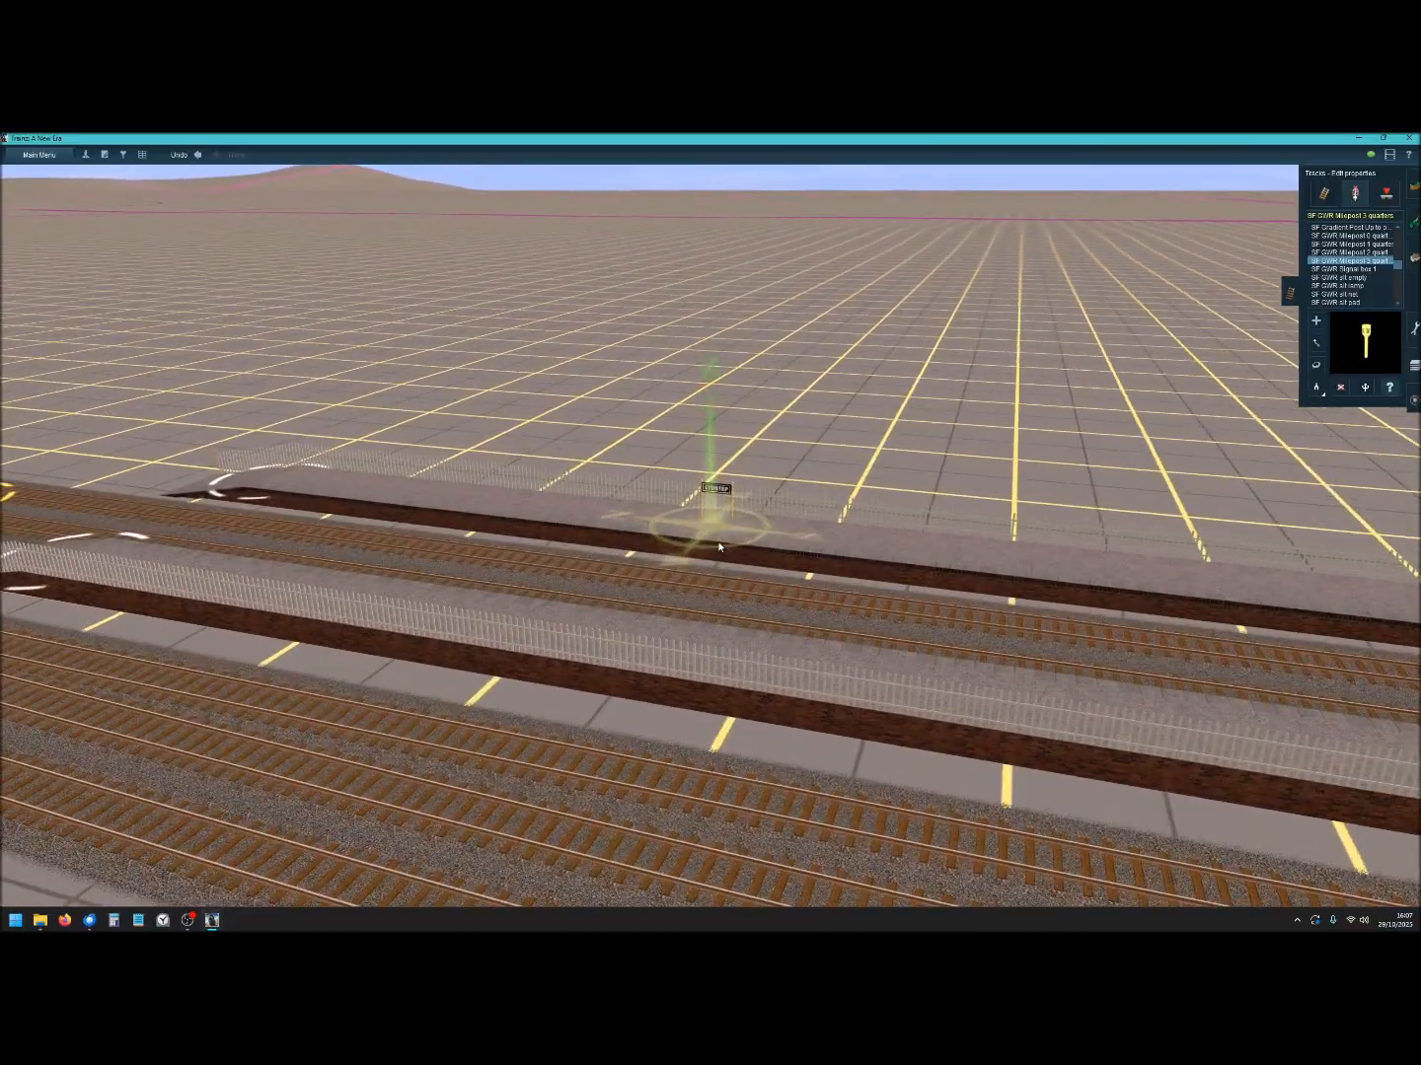
Inspect the Lydstep station sign and the fenced platforms beside the double track from several angles.
scroll(718, 545, "up", 2)
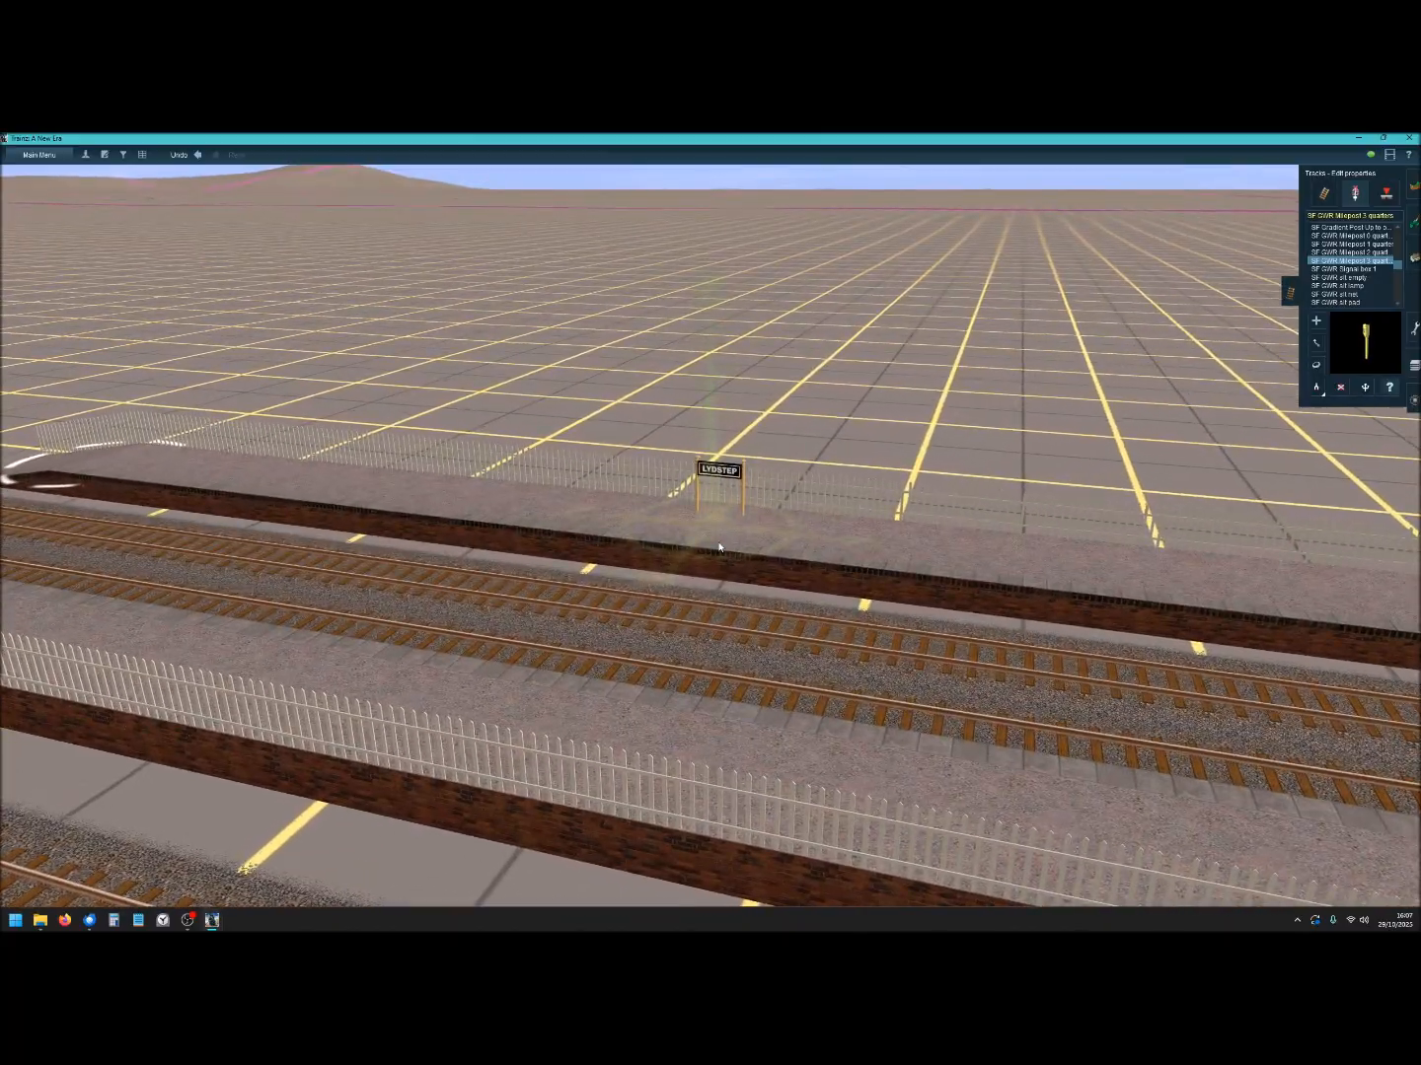
key("Left")
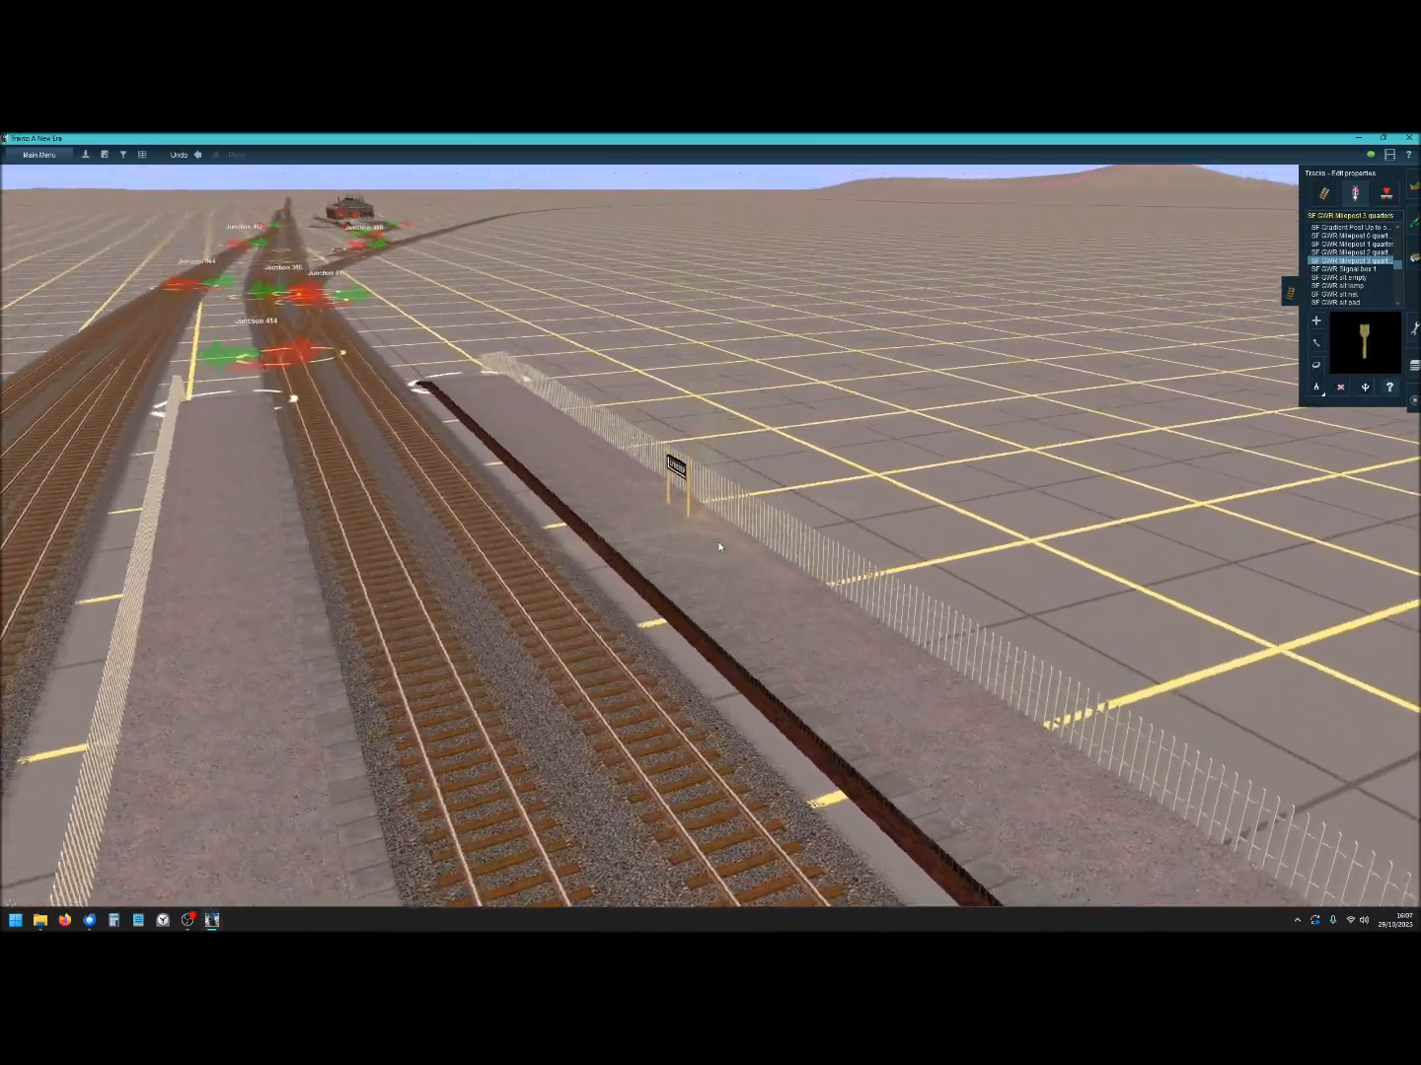
key("Right")
key("Left")
key("Right")
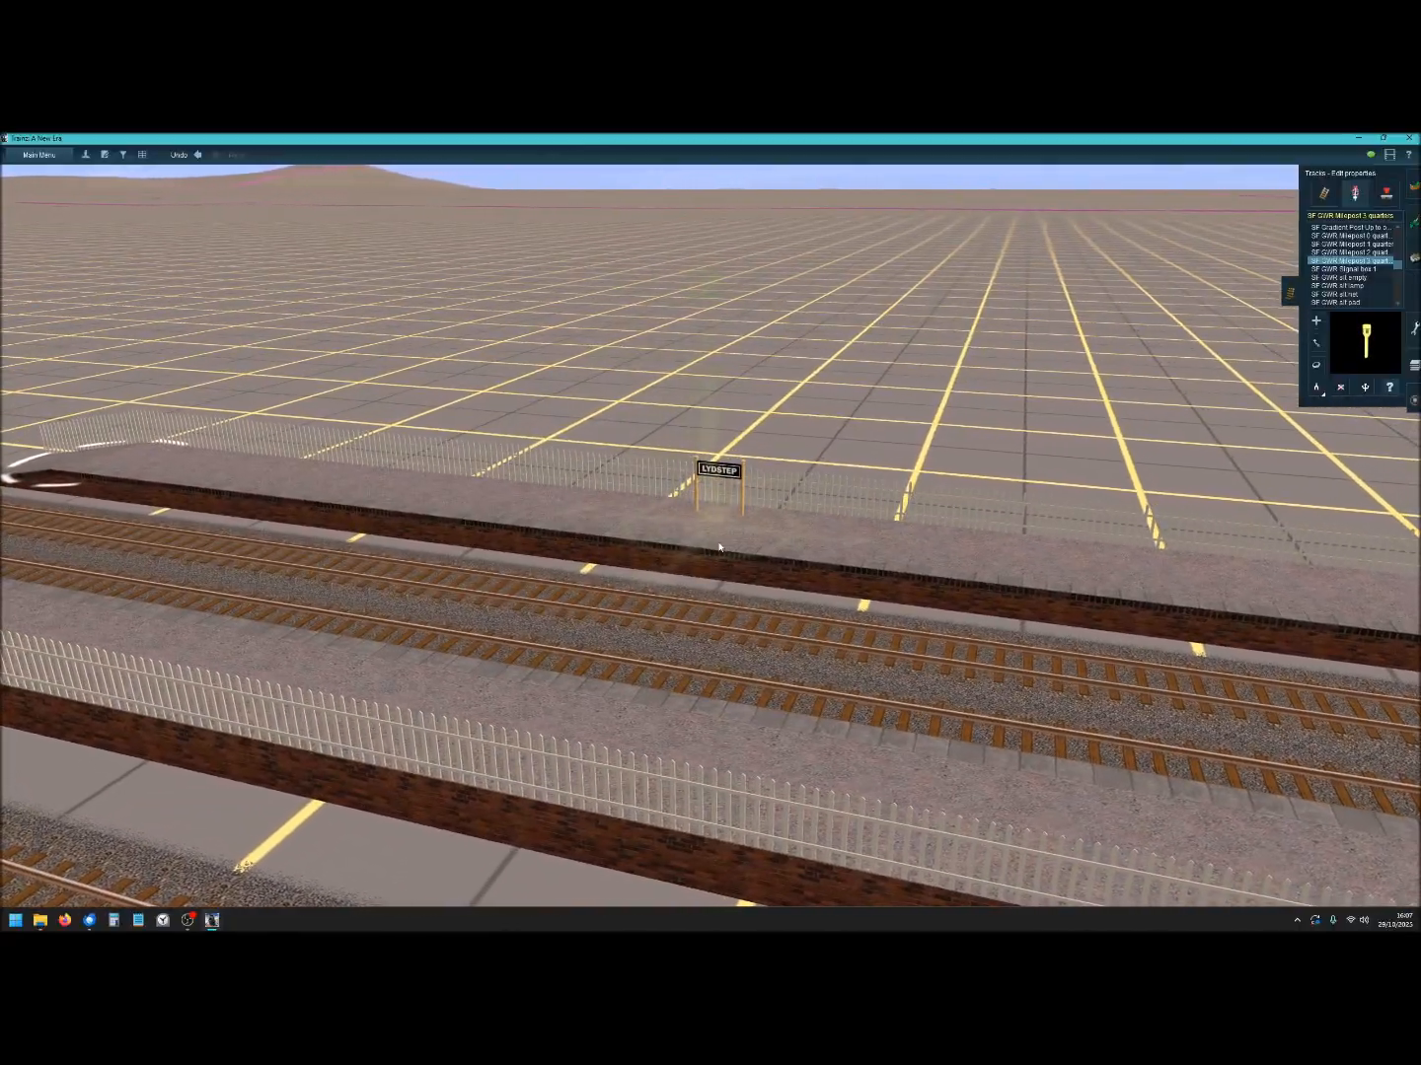
key("Left")
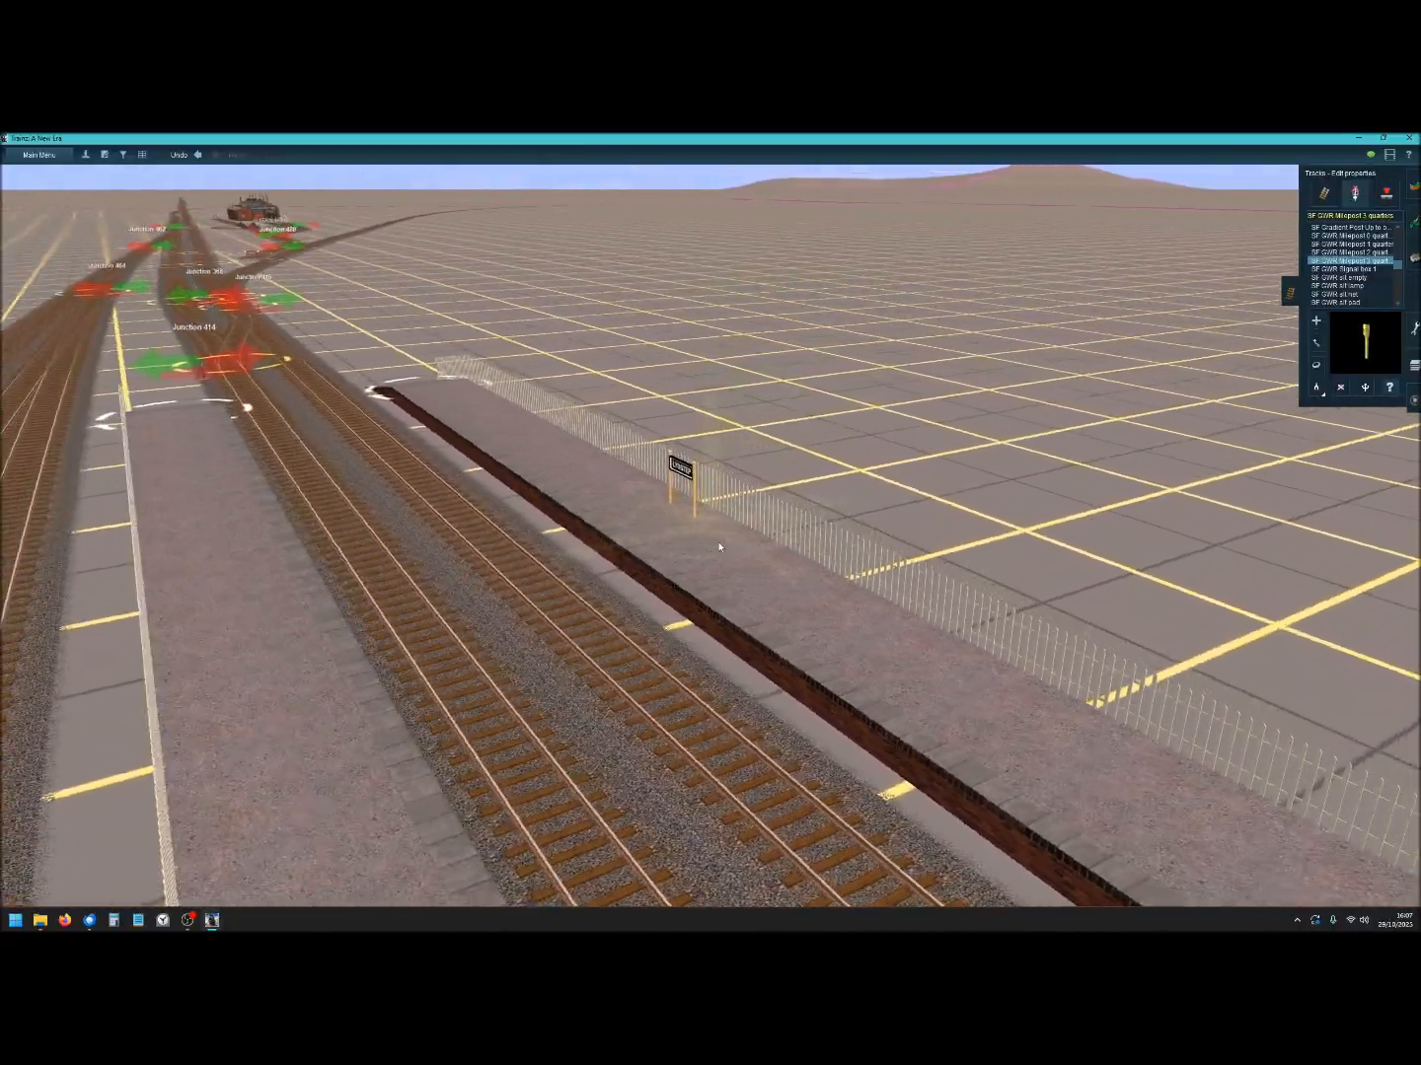
key("Left")
key("Right")
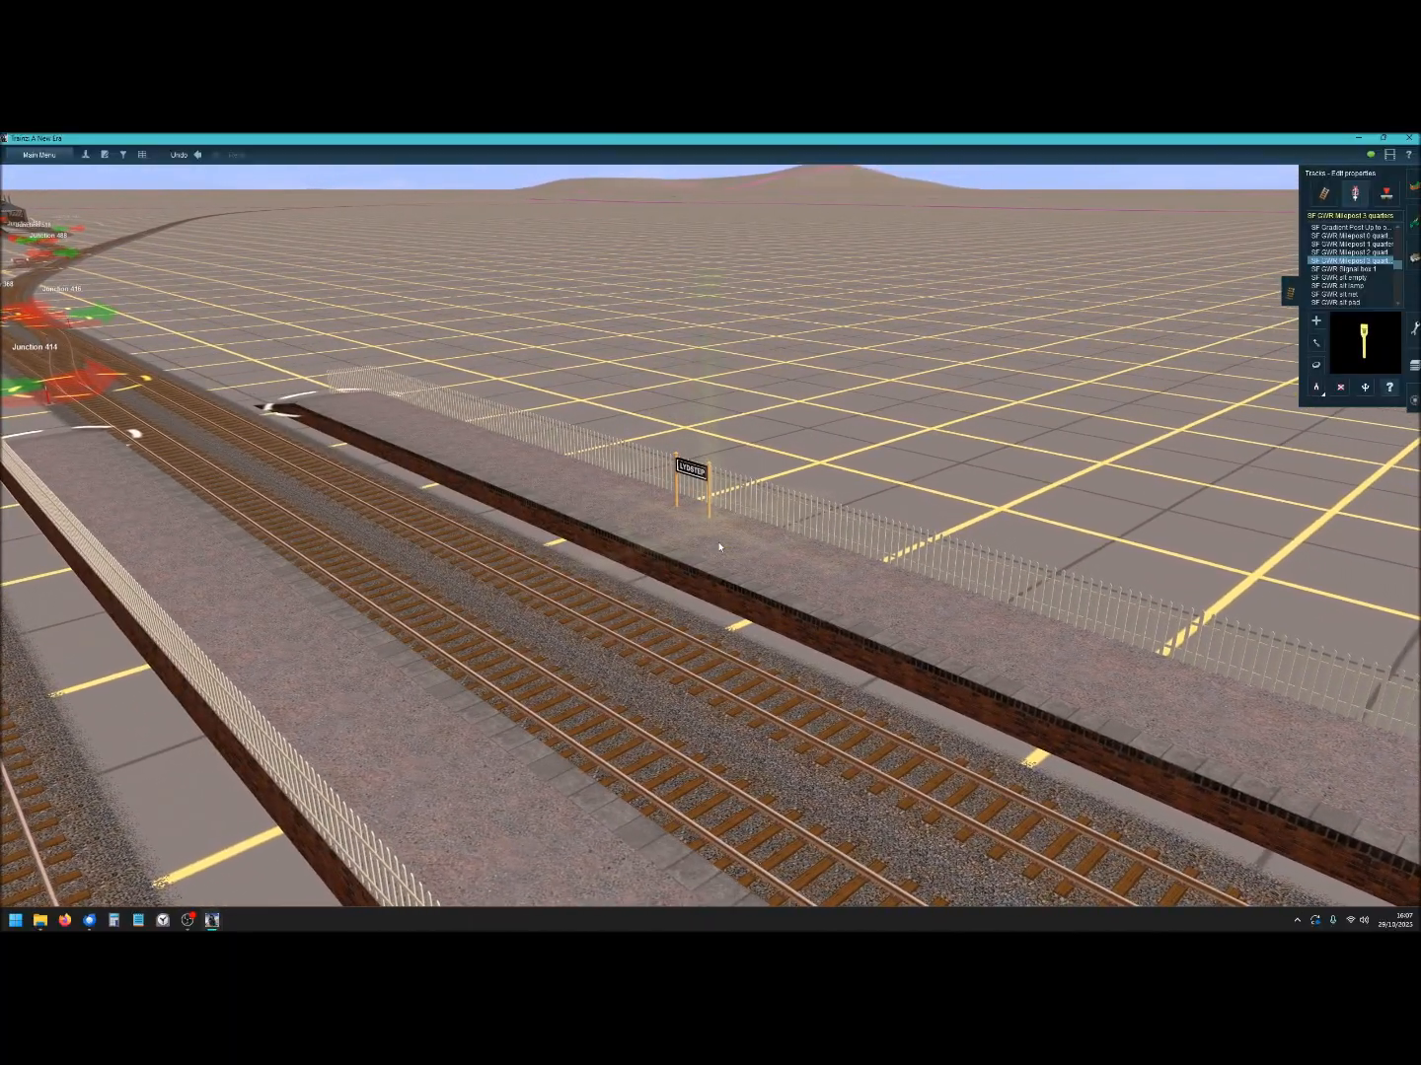
Follow the tracks away from the Lydstep platforms and examine the junctions and the single line beyond them.
right_click_drag(729, 607, 685, 456)
key("Left")
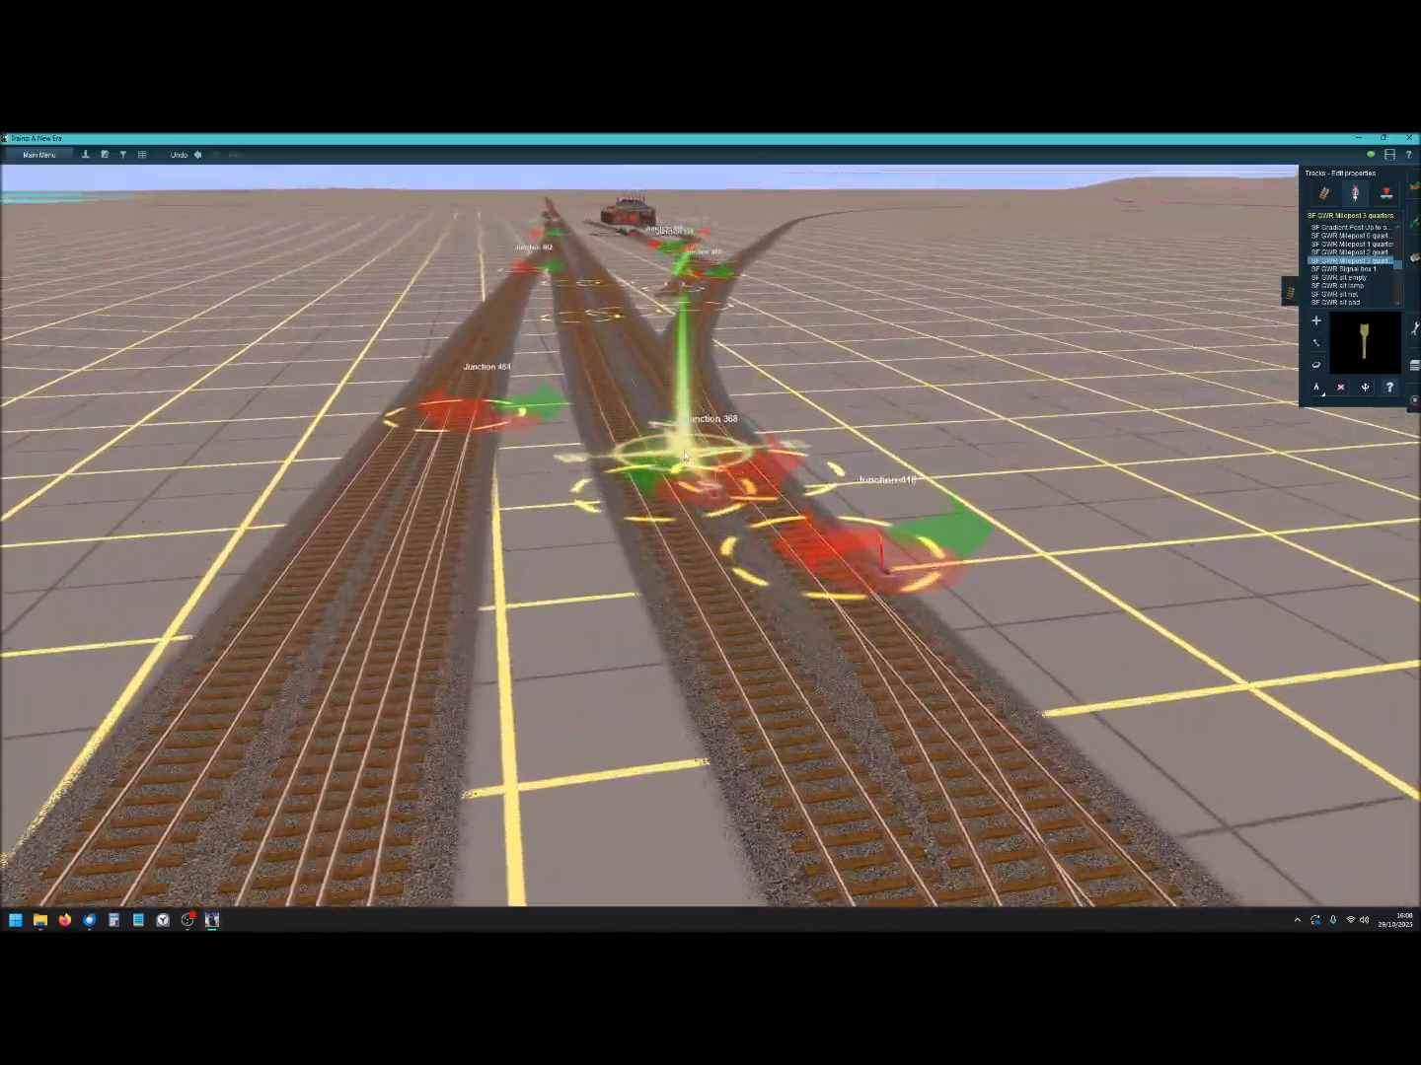
right_click(684, 455)
right_click(671, 446)
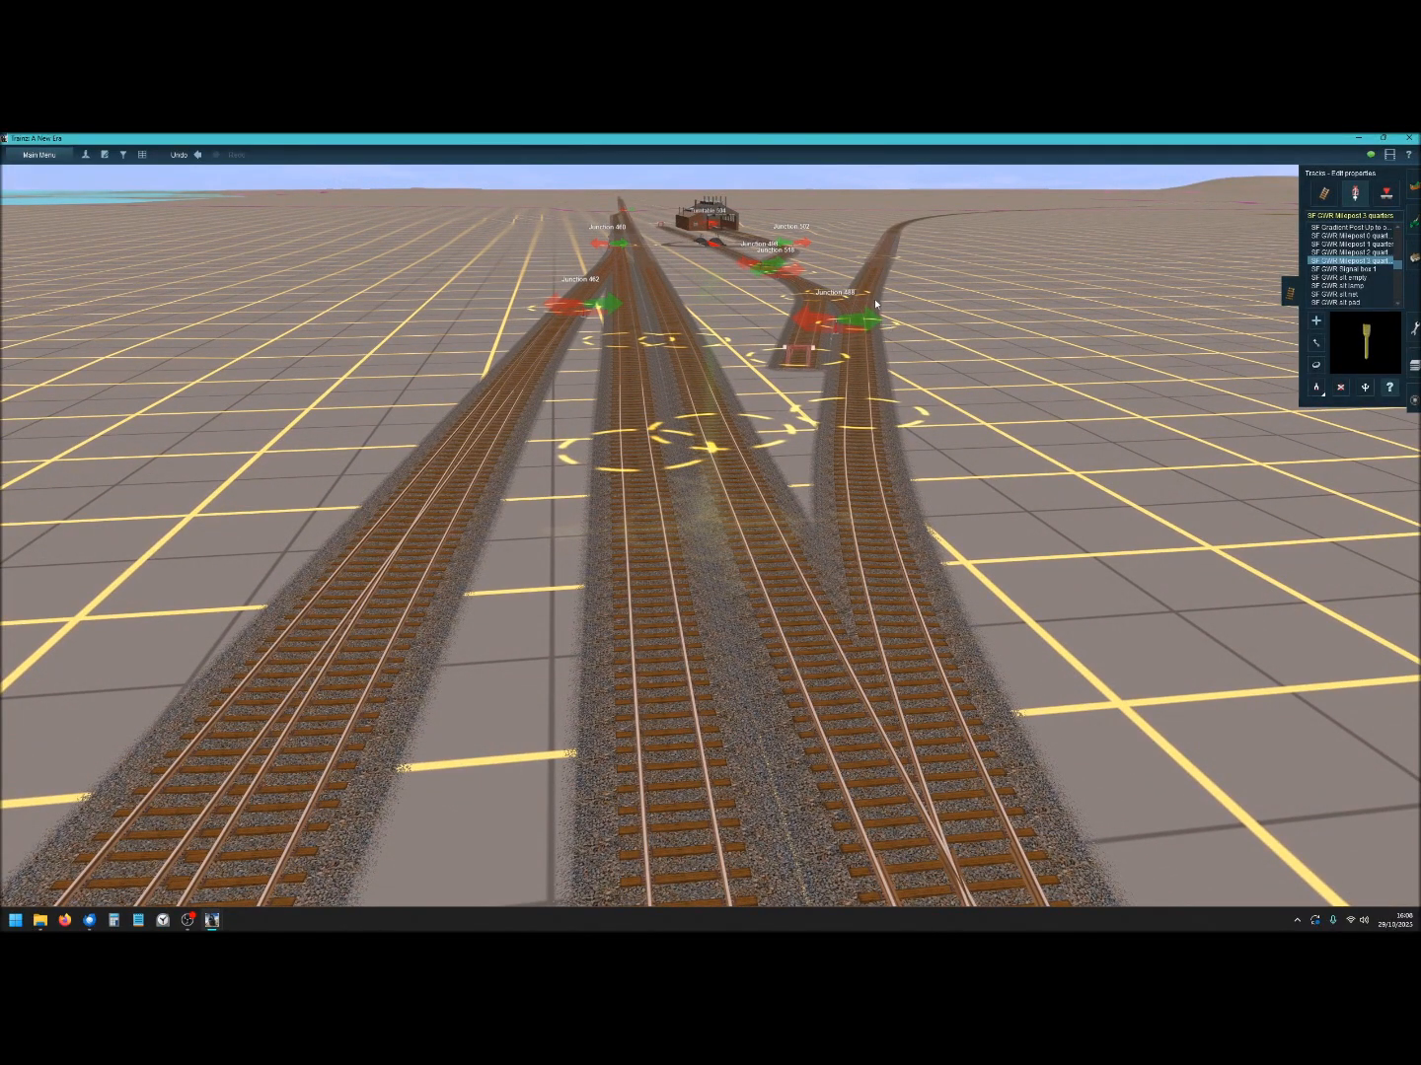
right_click(716, 566)
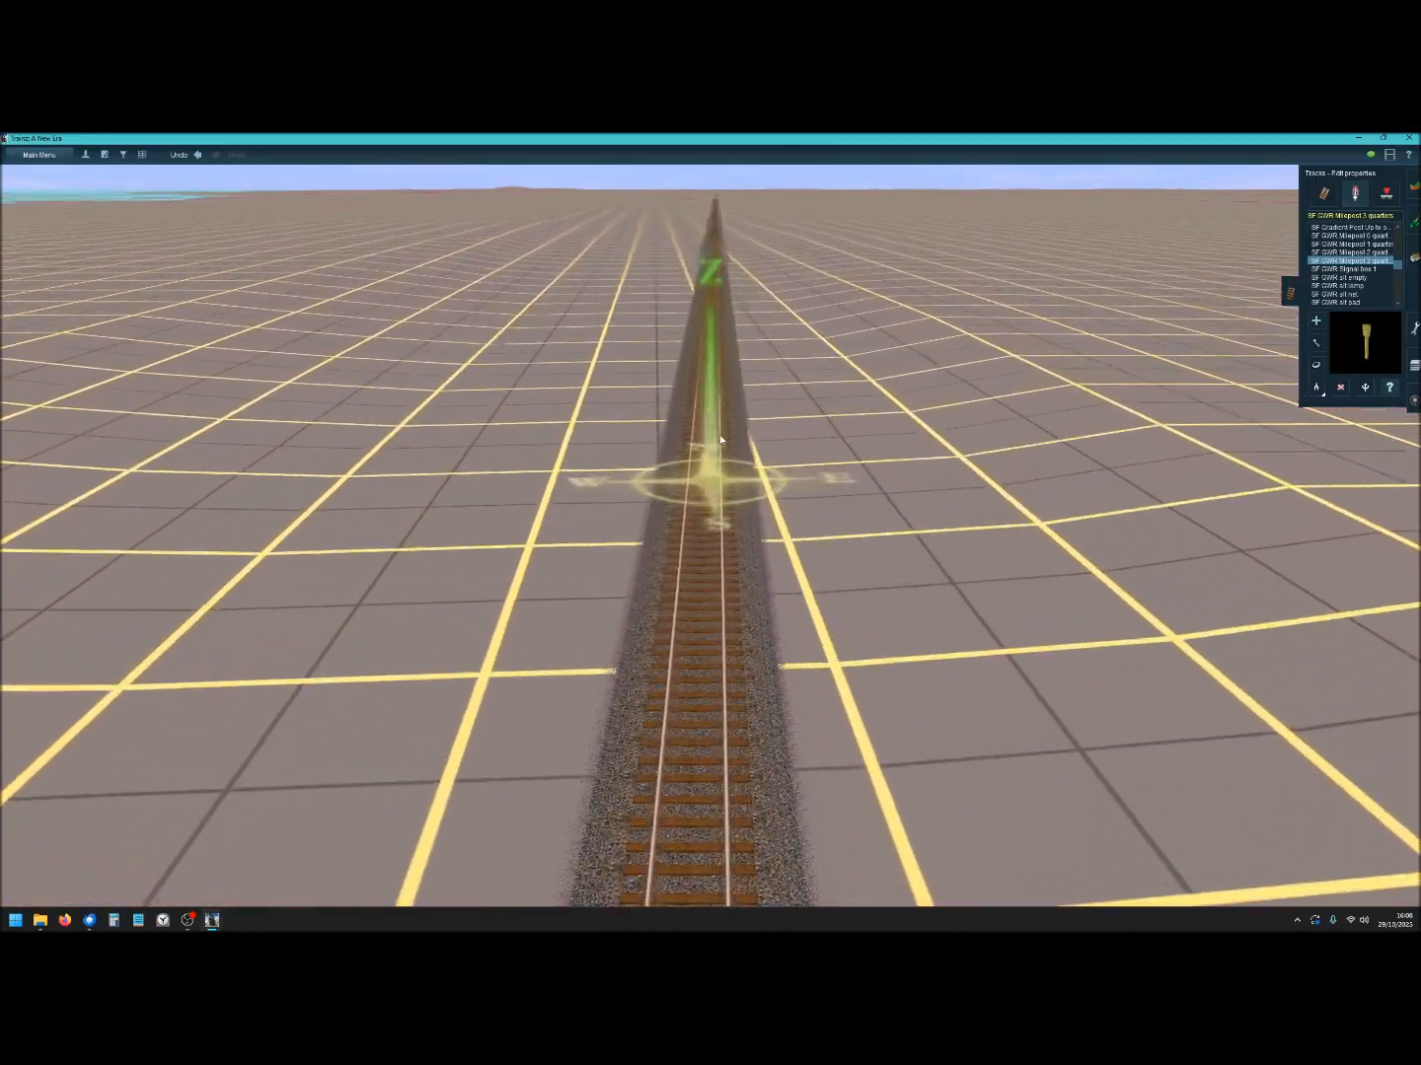
right_click_drag(708, 419, 714, 756)
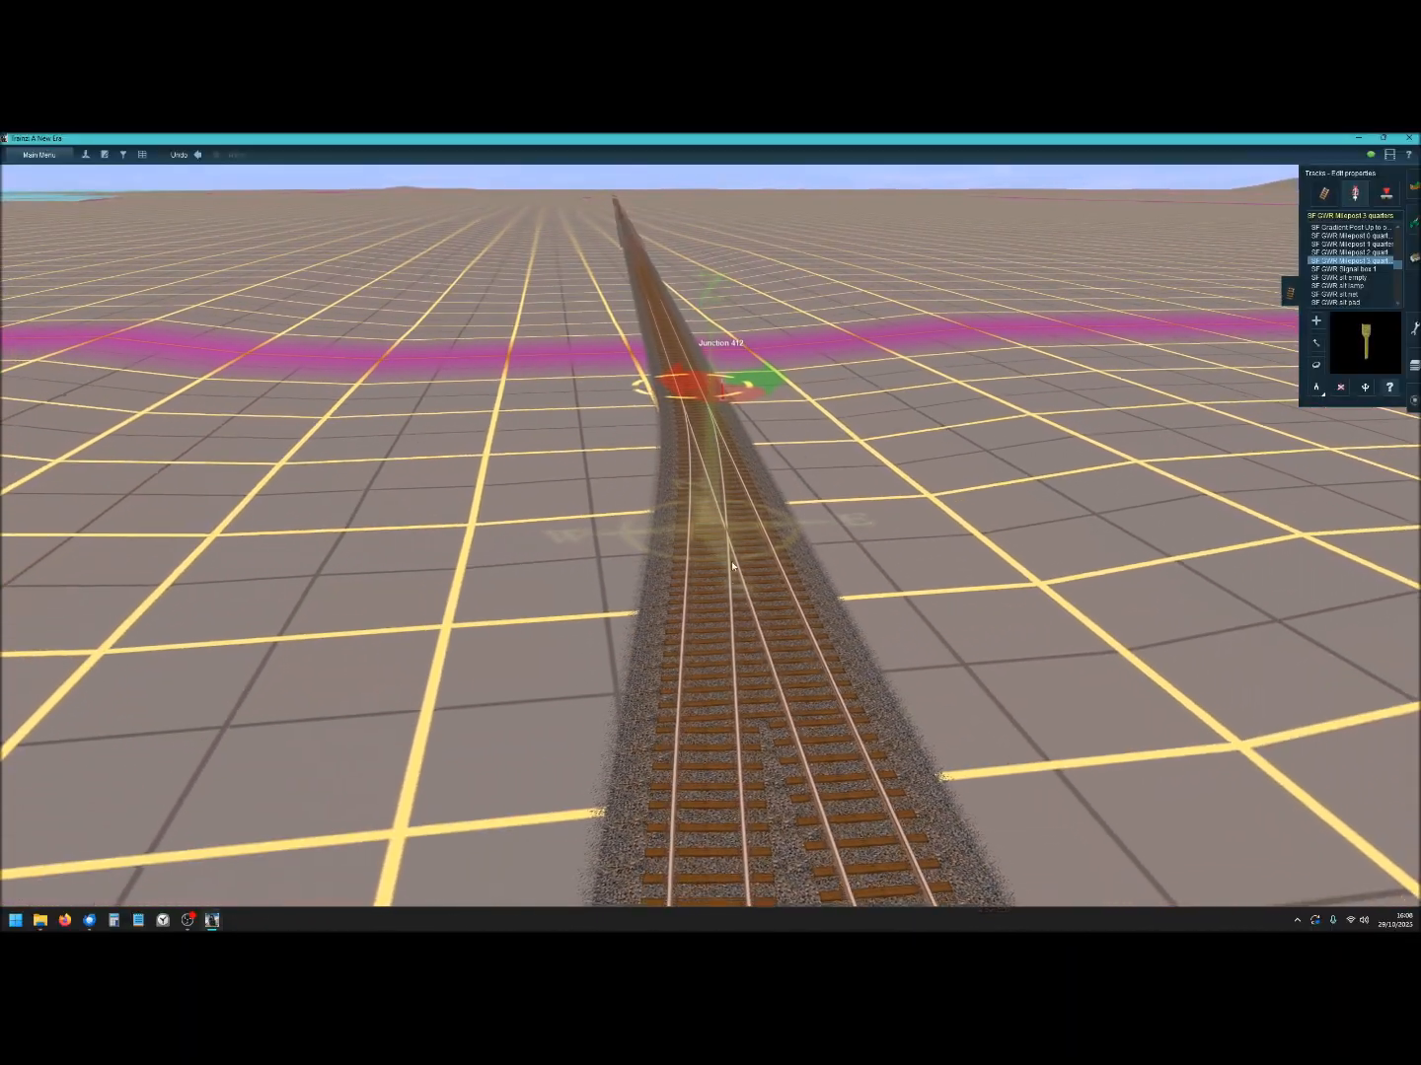
key("Right")
key("Right")
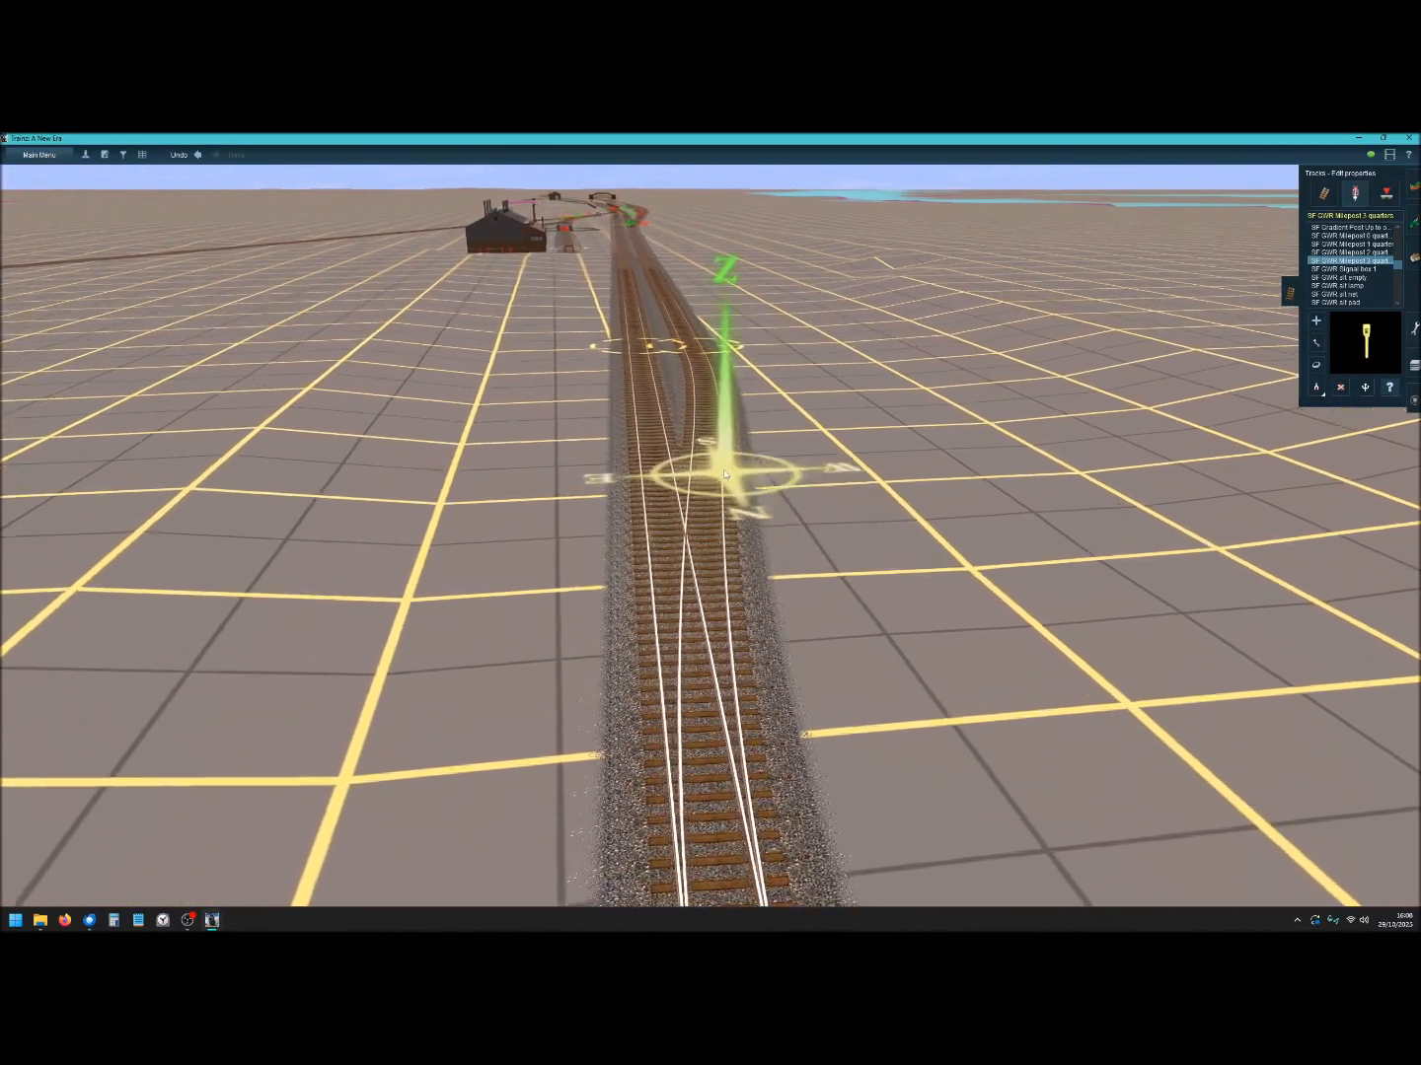
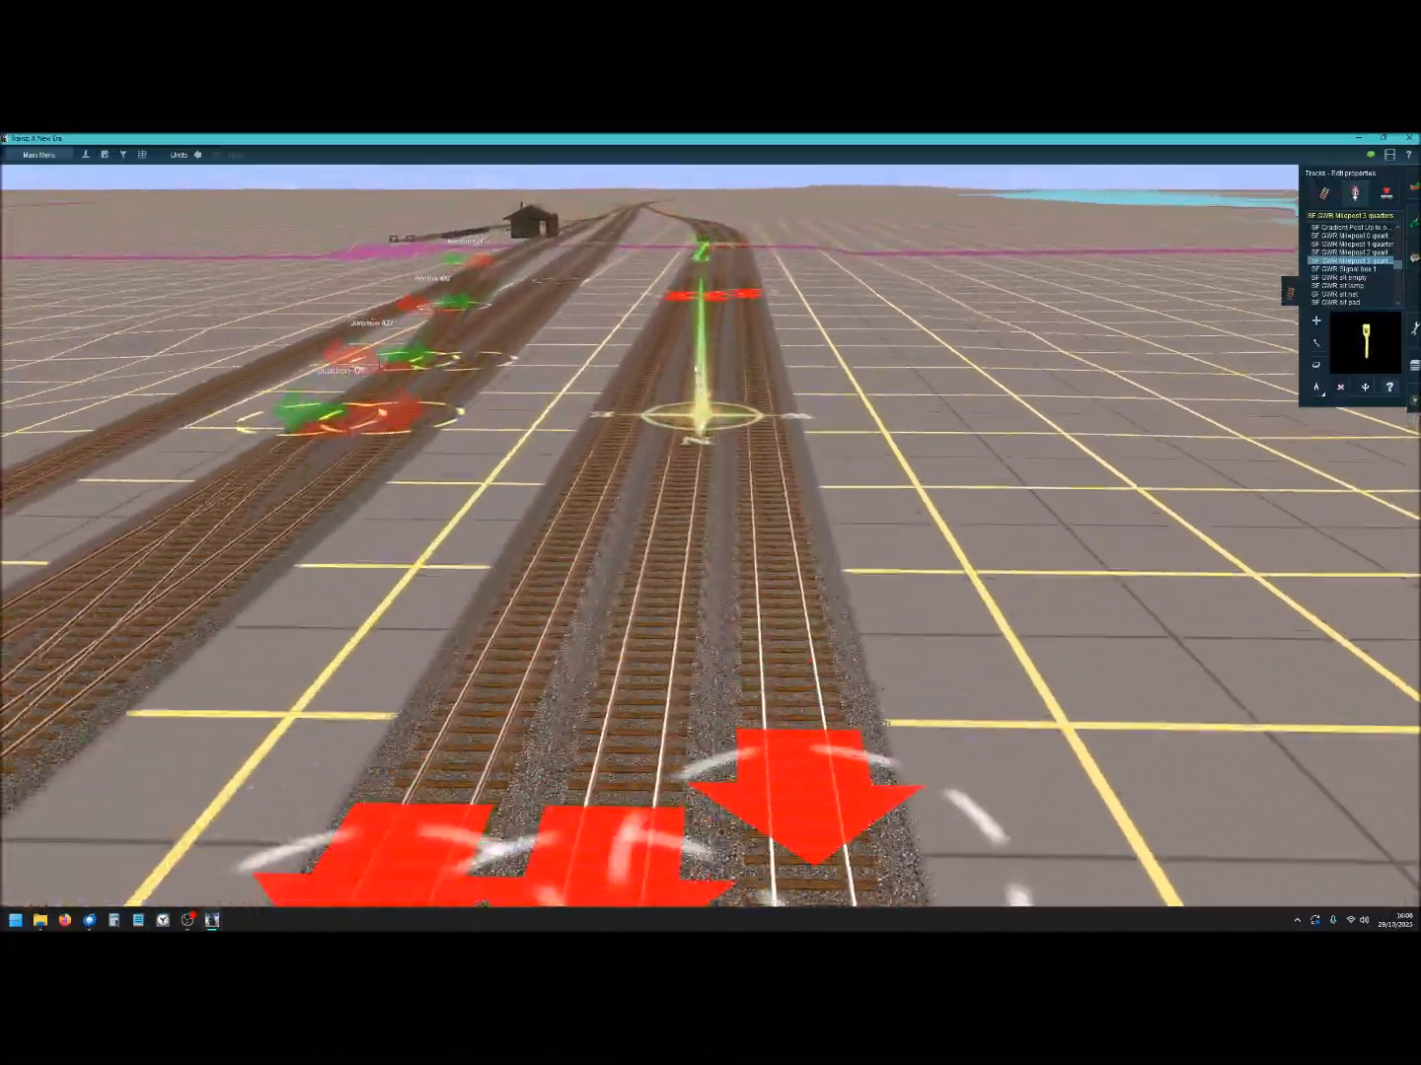
Examine the parallel yard tracks, junctions and stone shed further along the line.
right_click(695, 370)
right_click(693, 372)
right_click(553, 406)
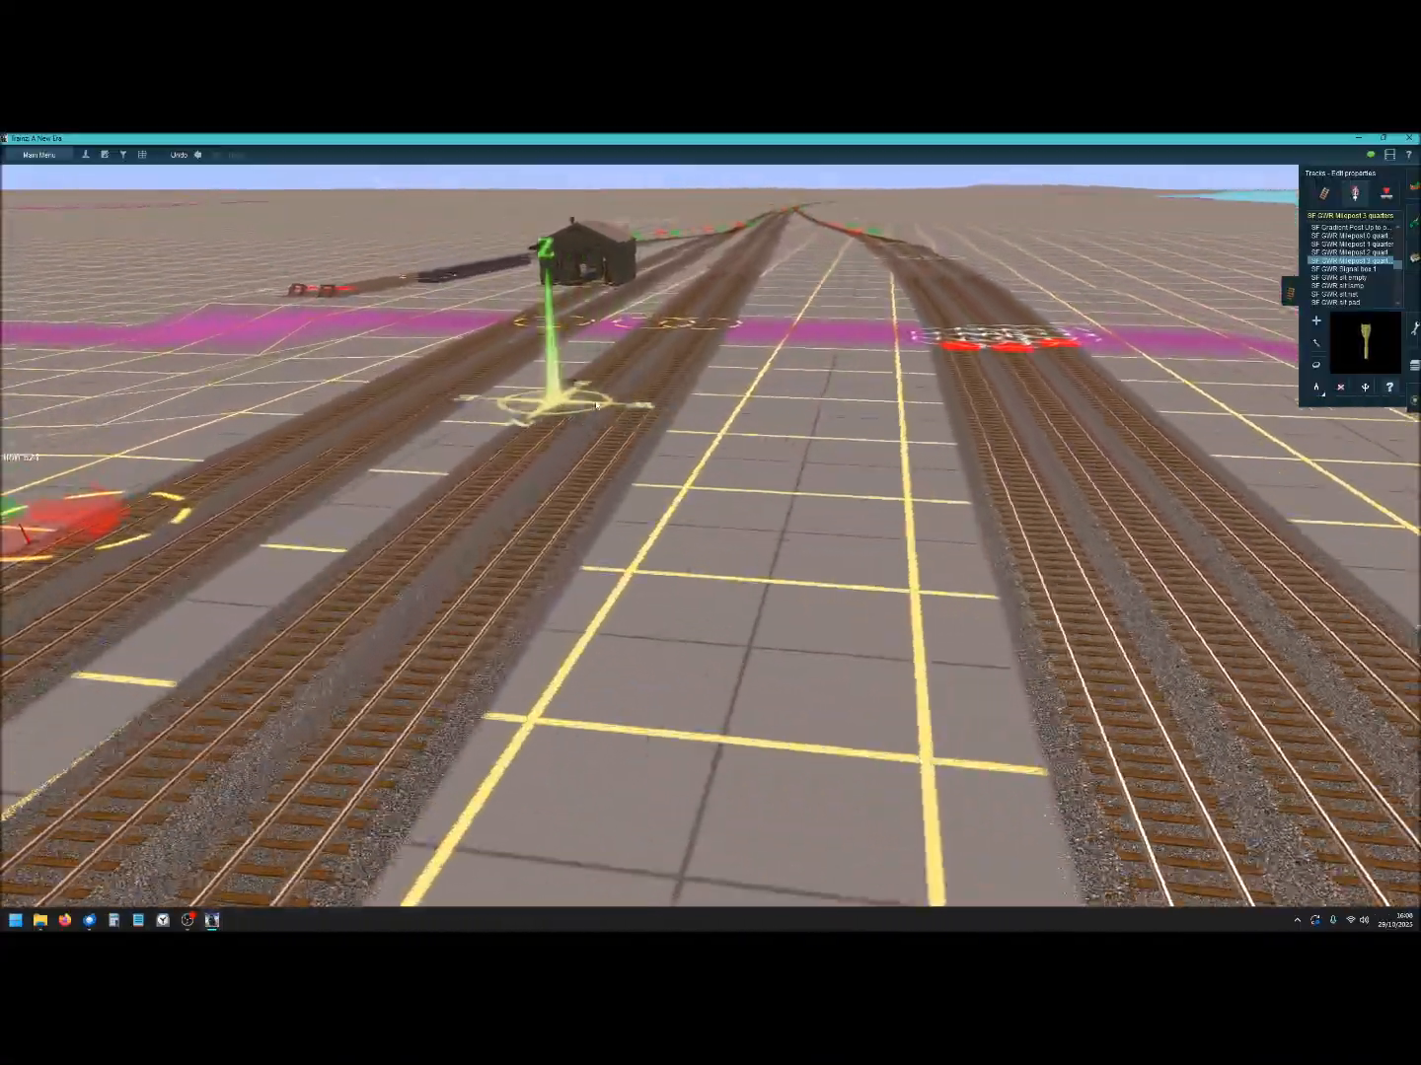
right_click(727, 445)
right_click(729, 445)
right_click(733, 444)
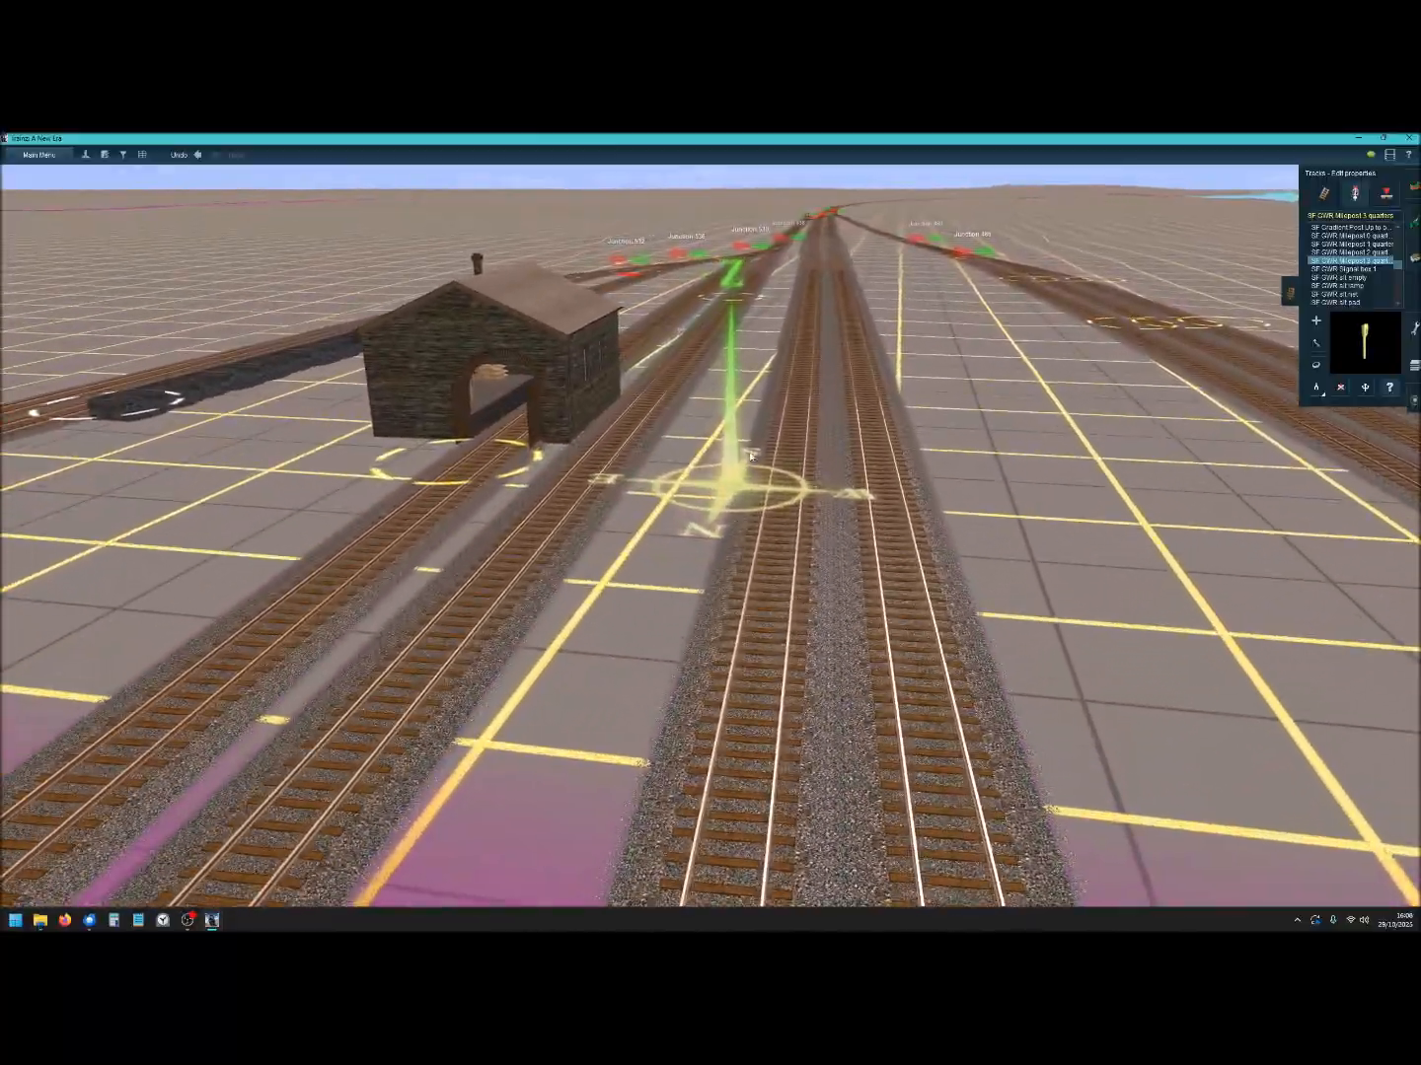
right_click(745, 441)
right_click(732, 435)
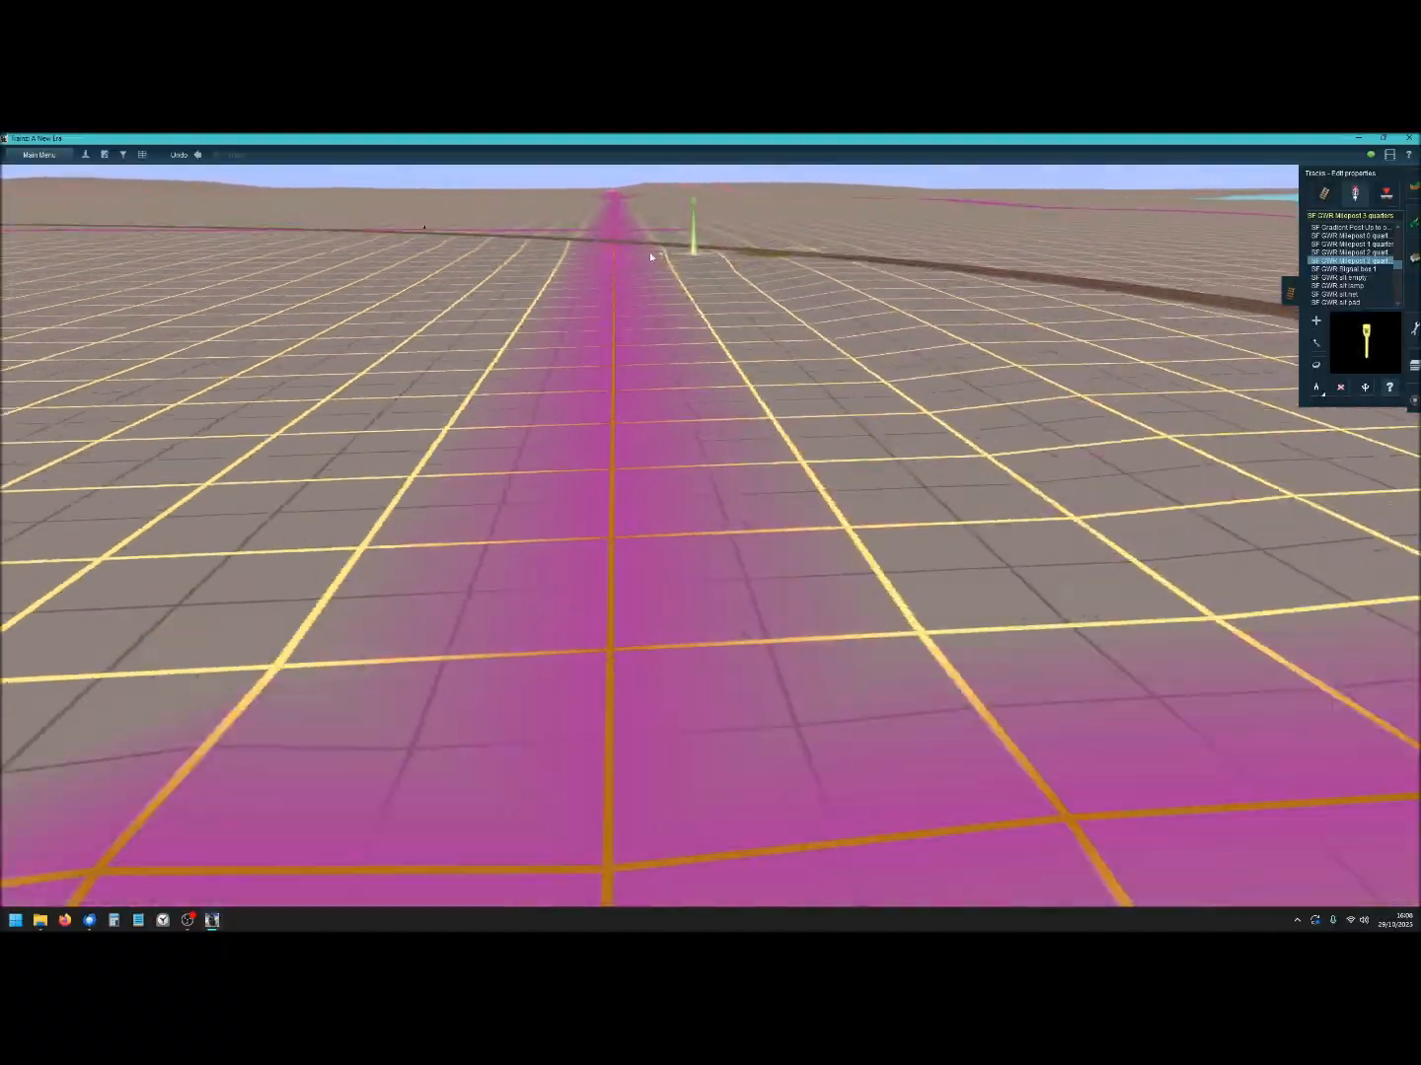
Survey the empty gridded terrain between the station area and the distant railway line.
right_click(652, 257)
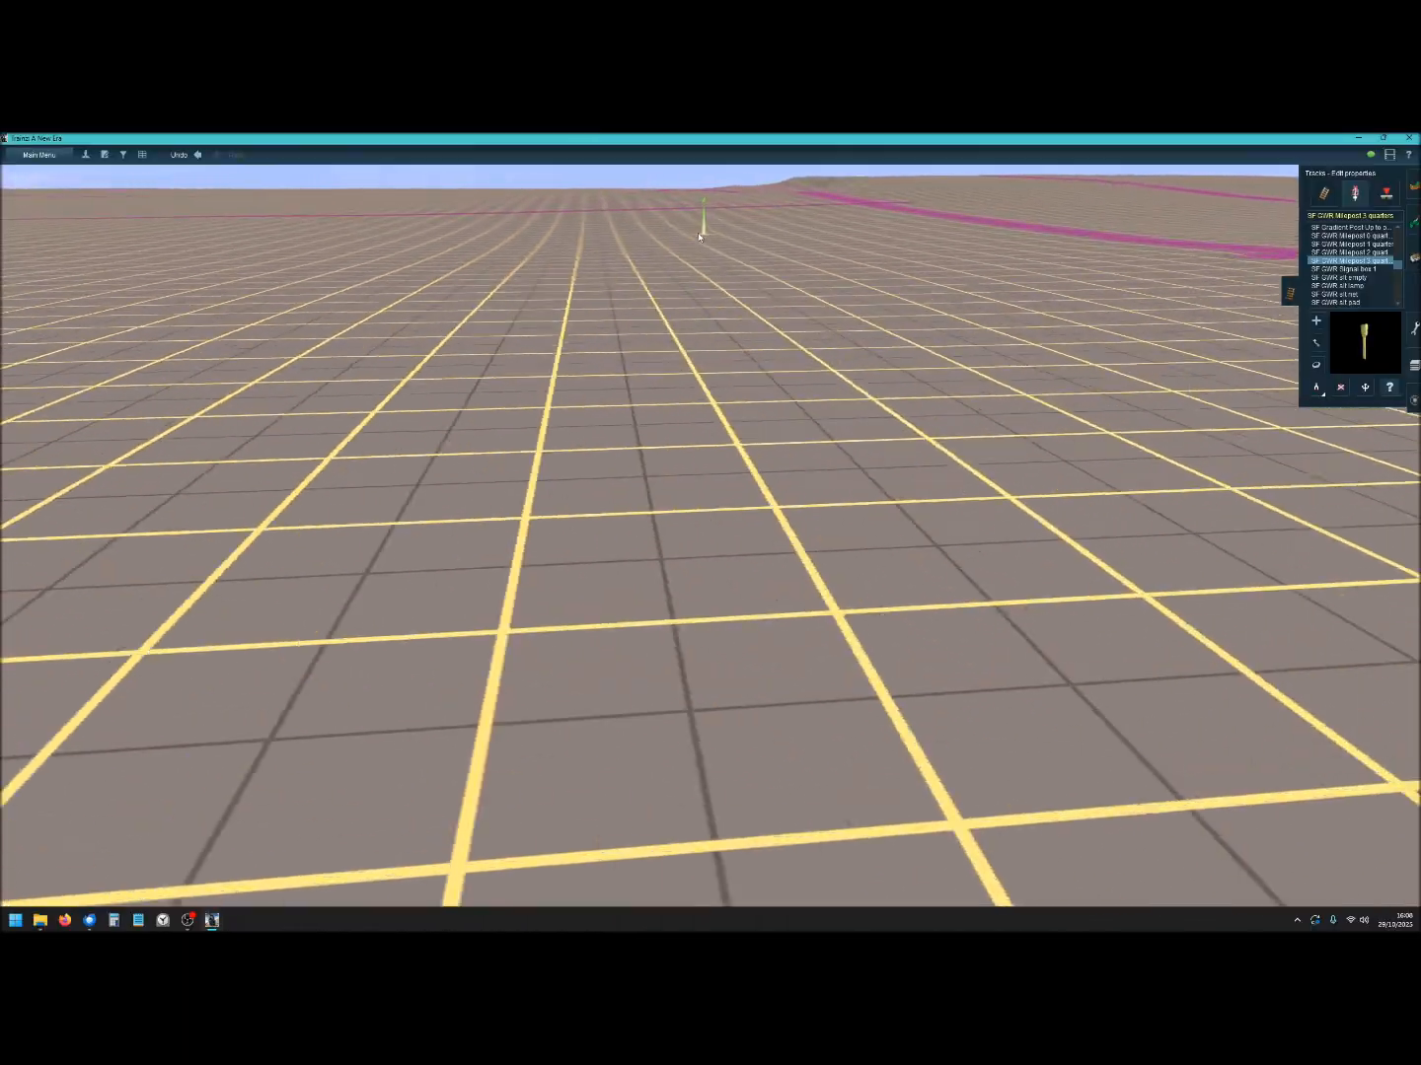
right_click(699, 236)
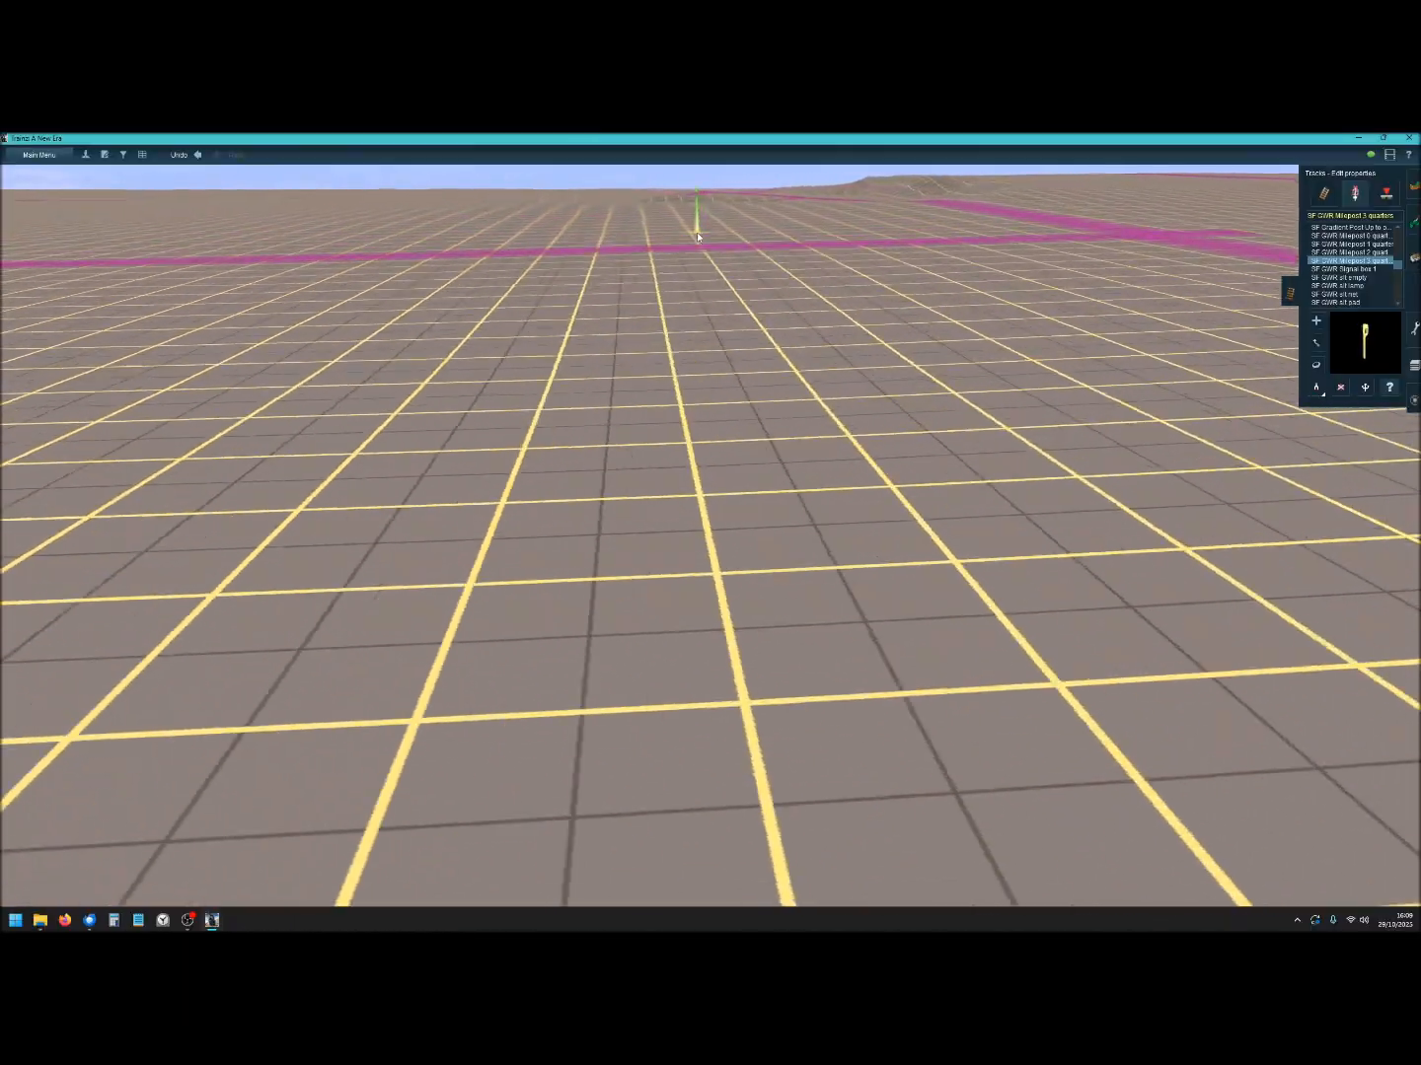
right_click(711, 276)
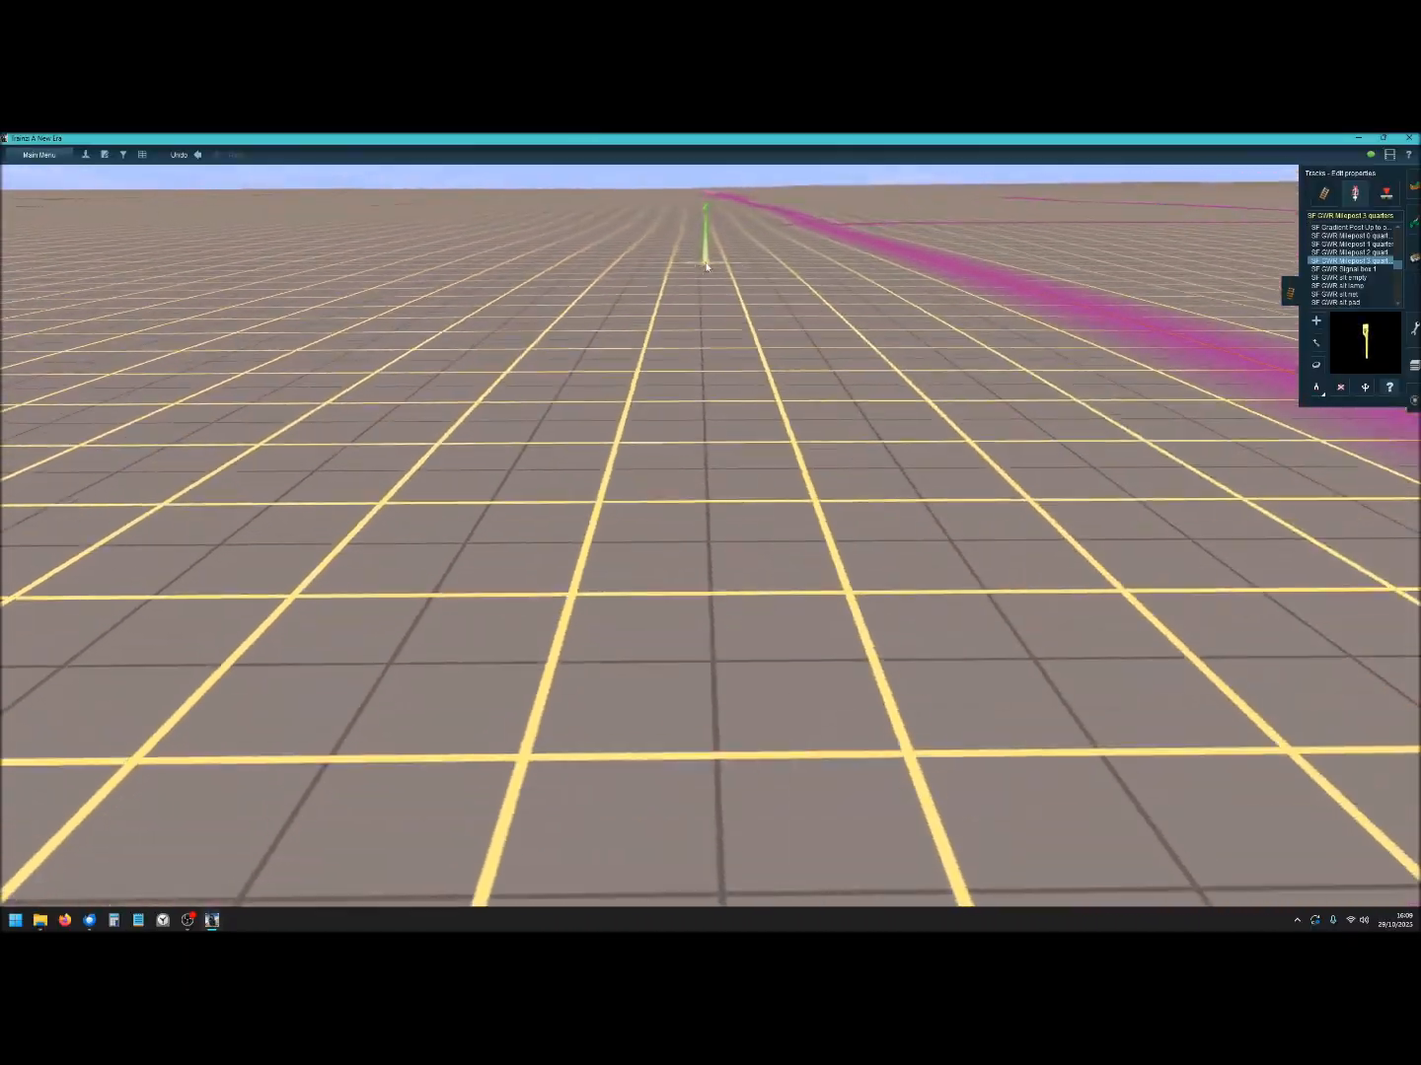
scroll(714, 280, "down", 8)
right_click(778, 379)
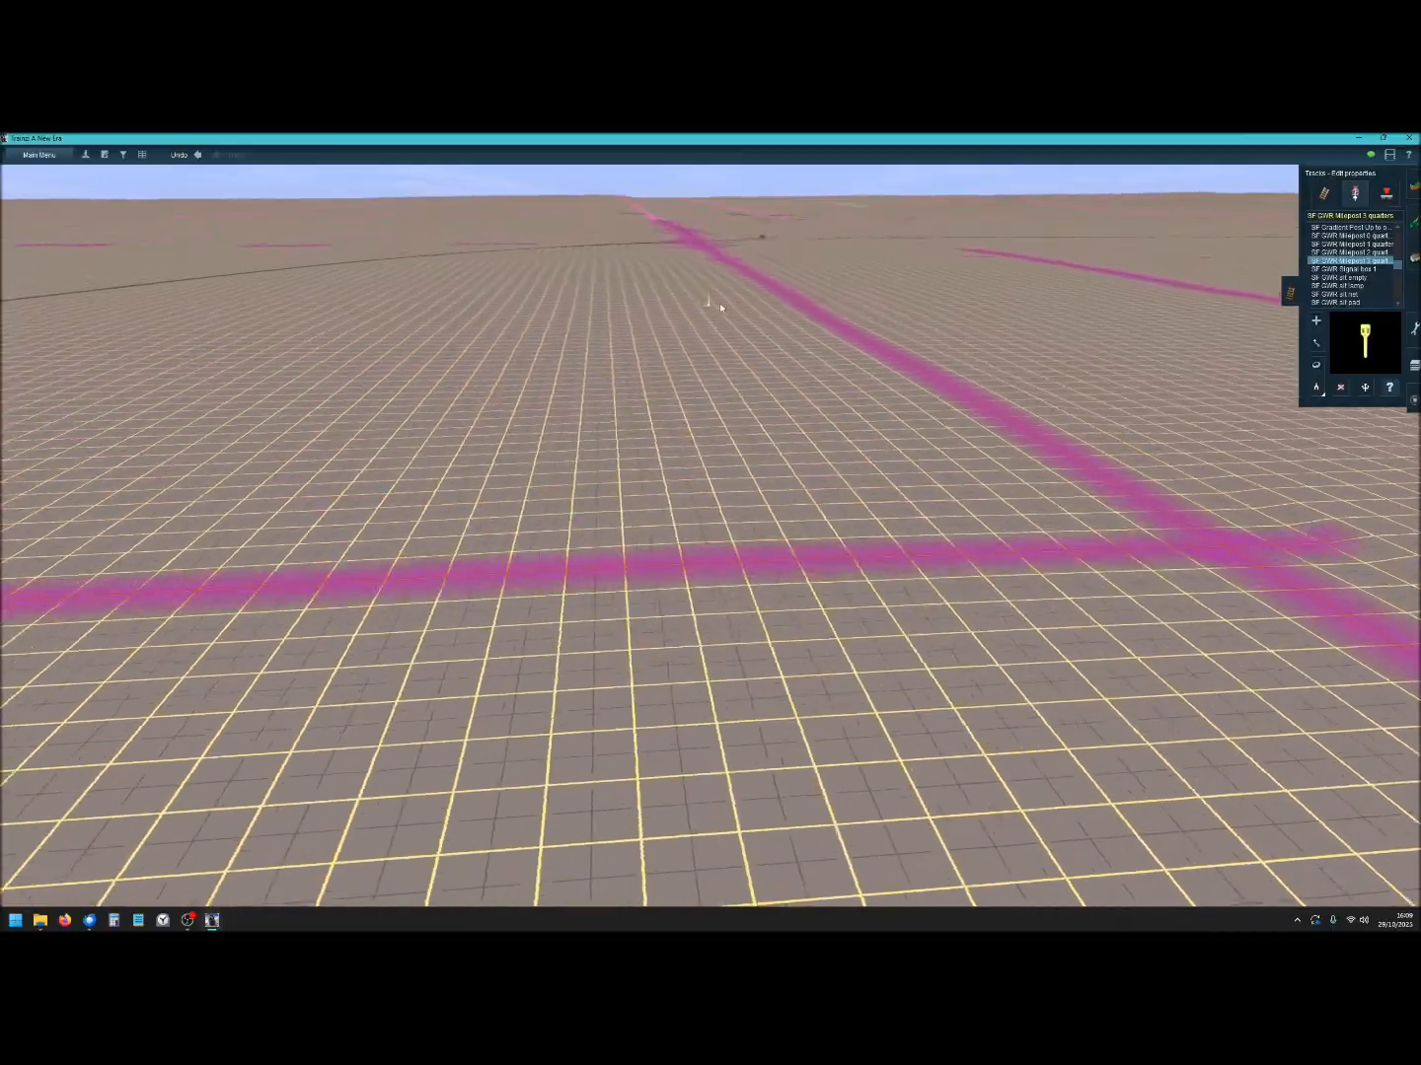
right_click(745, 315)
right_click(772, 345)
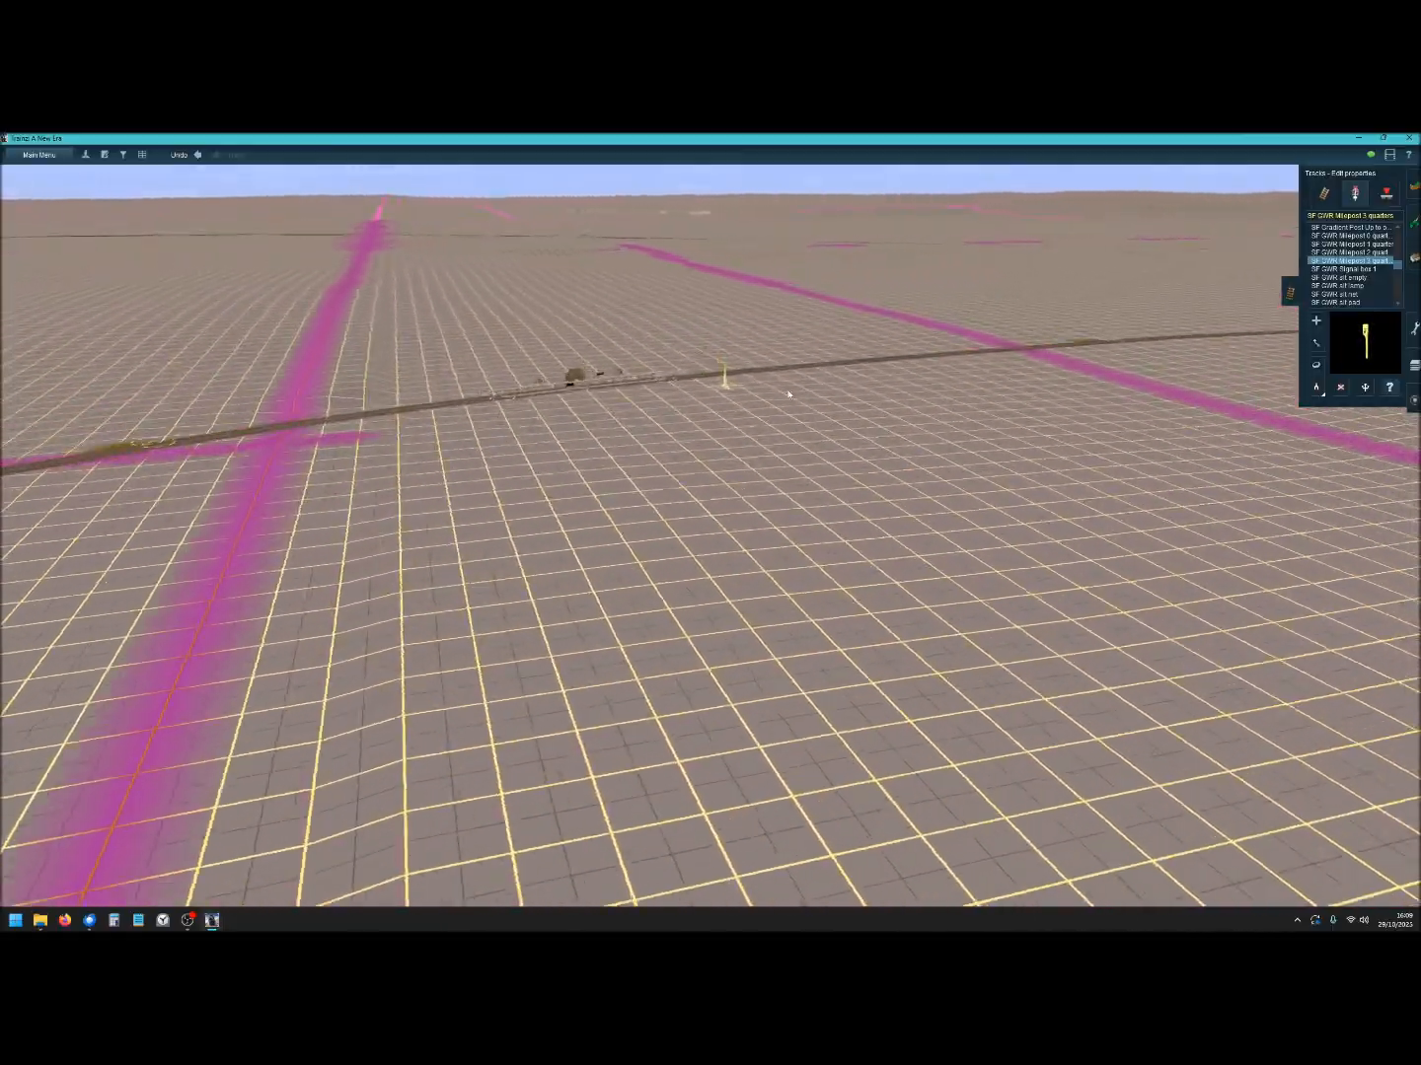
right_click(788, 397)
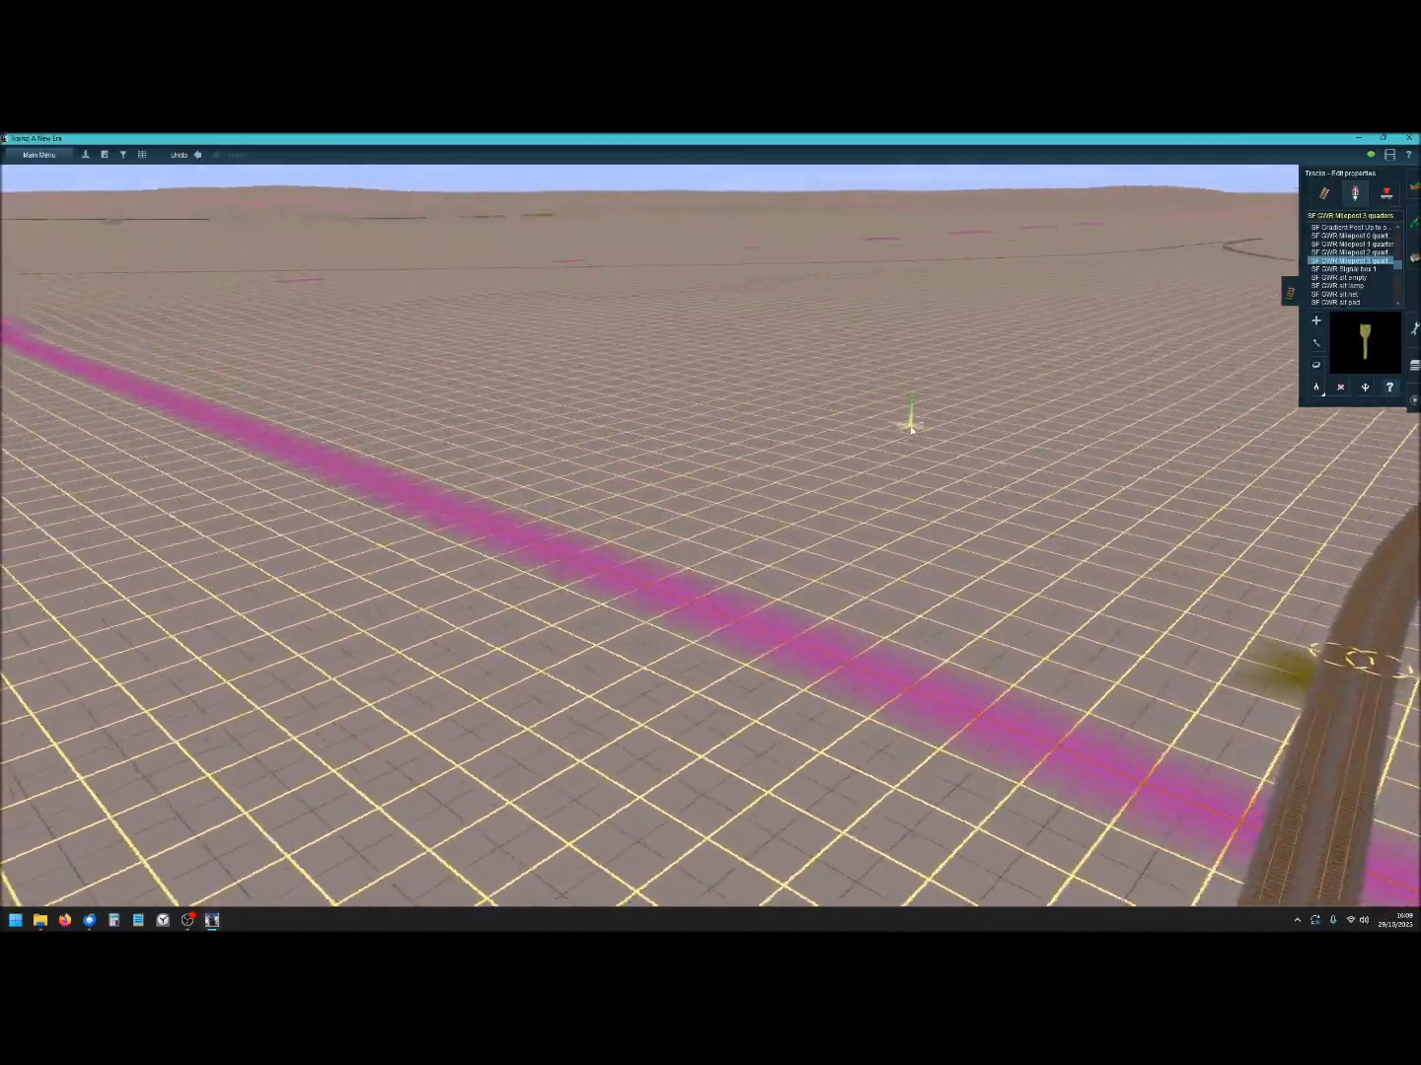
right_click(713, 391)
right_click(707, 414)
right_click(683, 440)
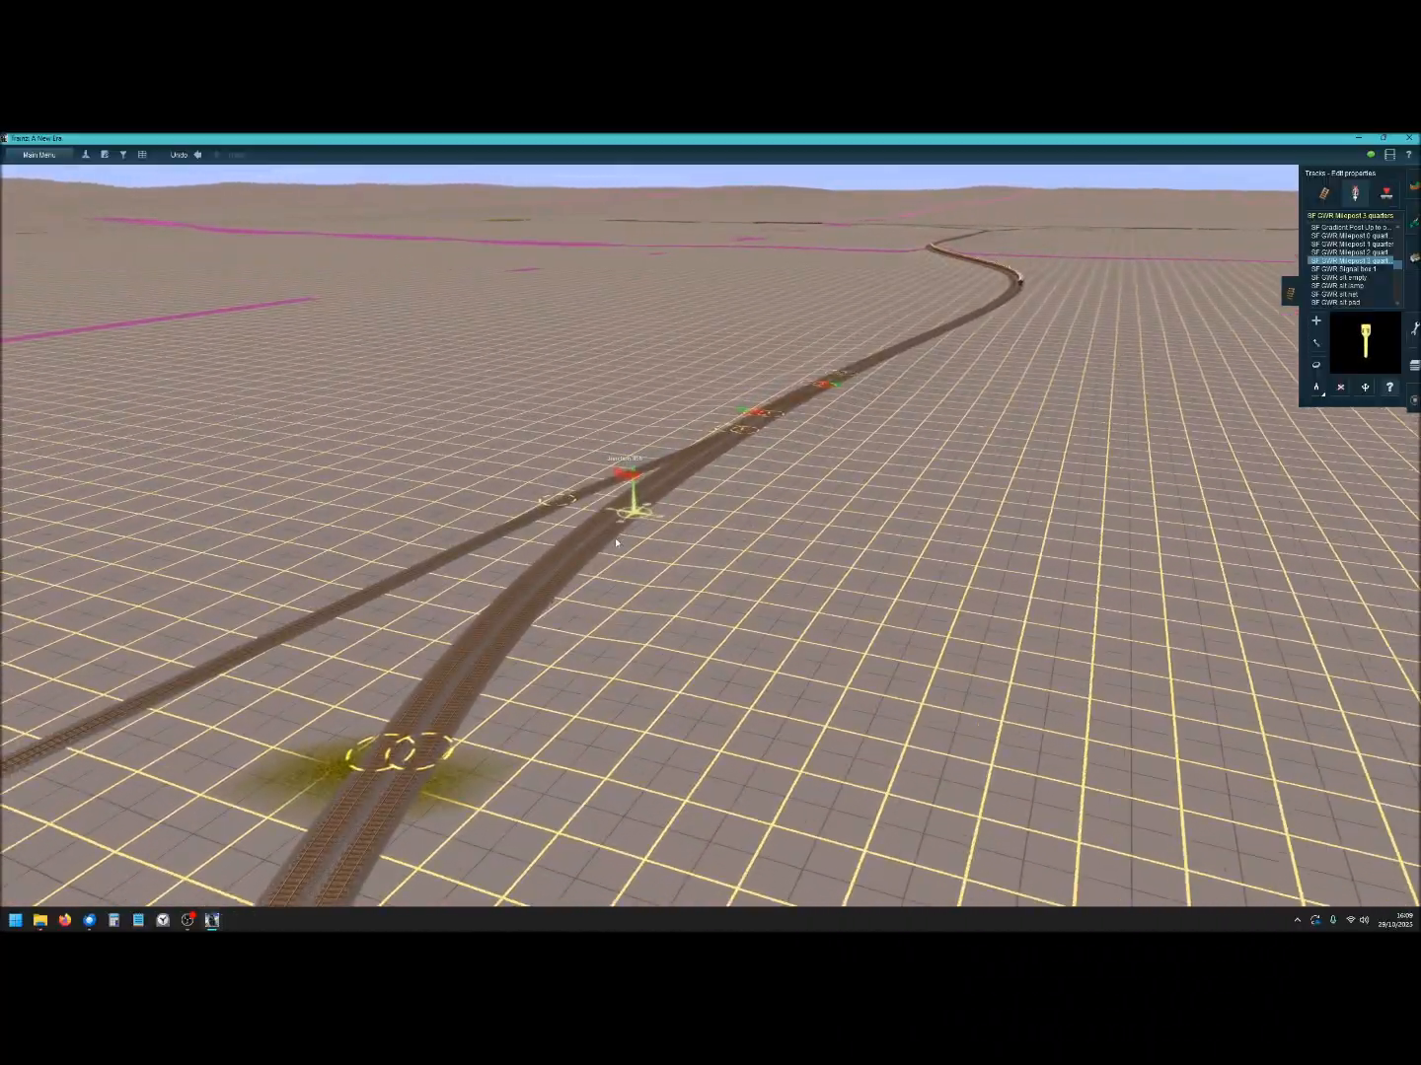
Follow the single-track branch from the junction across the terrain to the large green hangar.
key("Left")
right_click(515, 559)
right_click(465, 553)
right_click(413, 505)
right_click(426, 453)
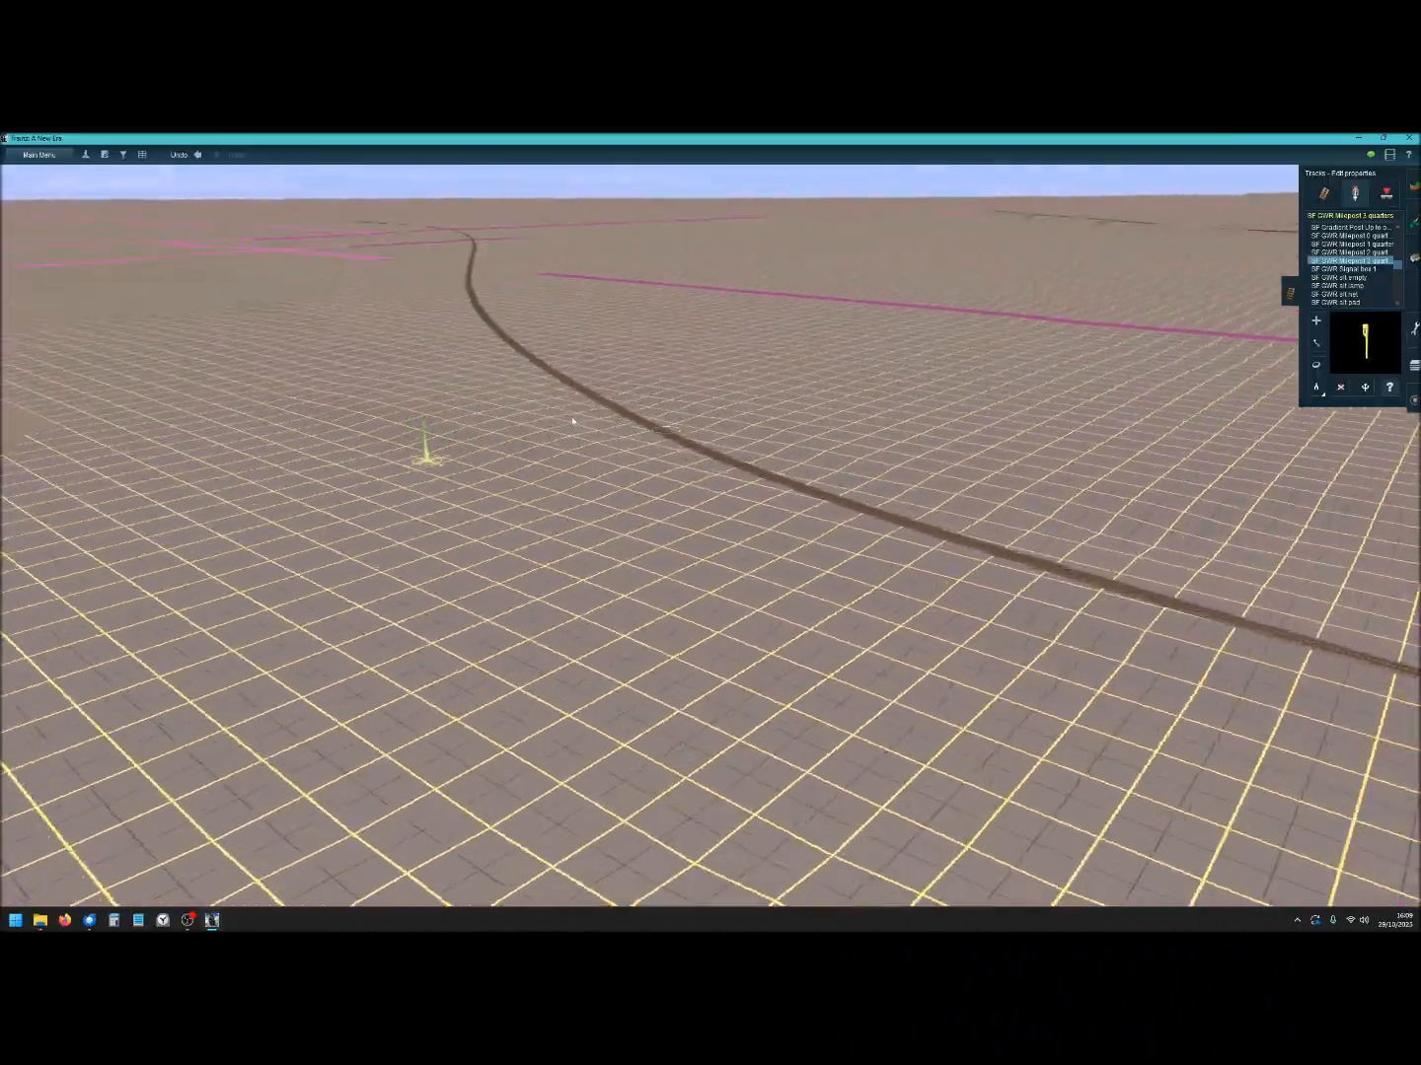
right_click(674, 329)
key("Left")
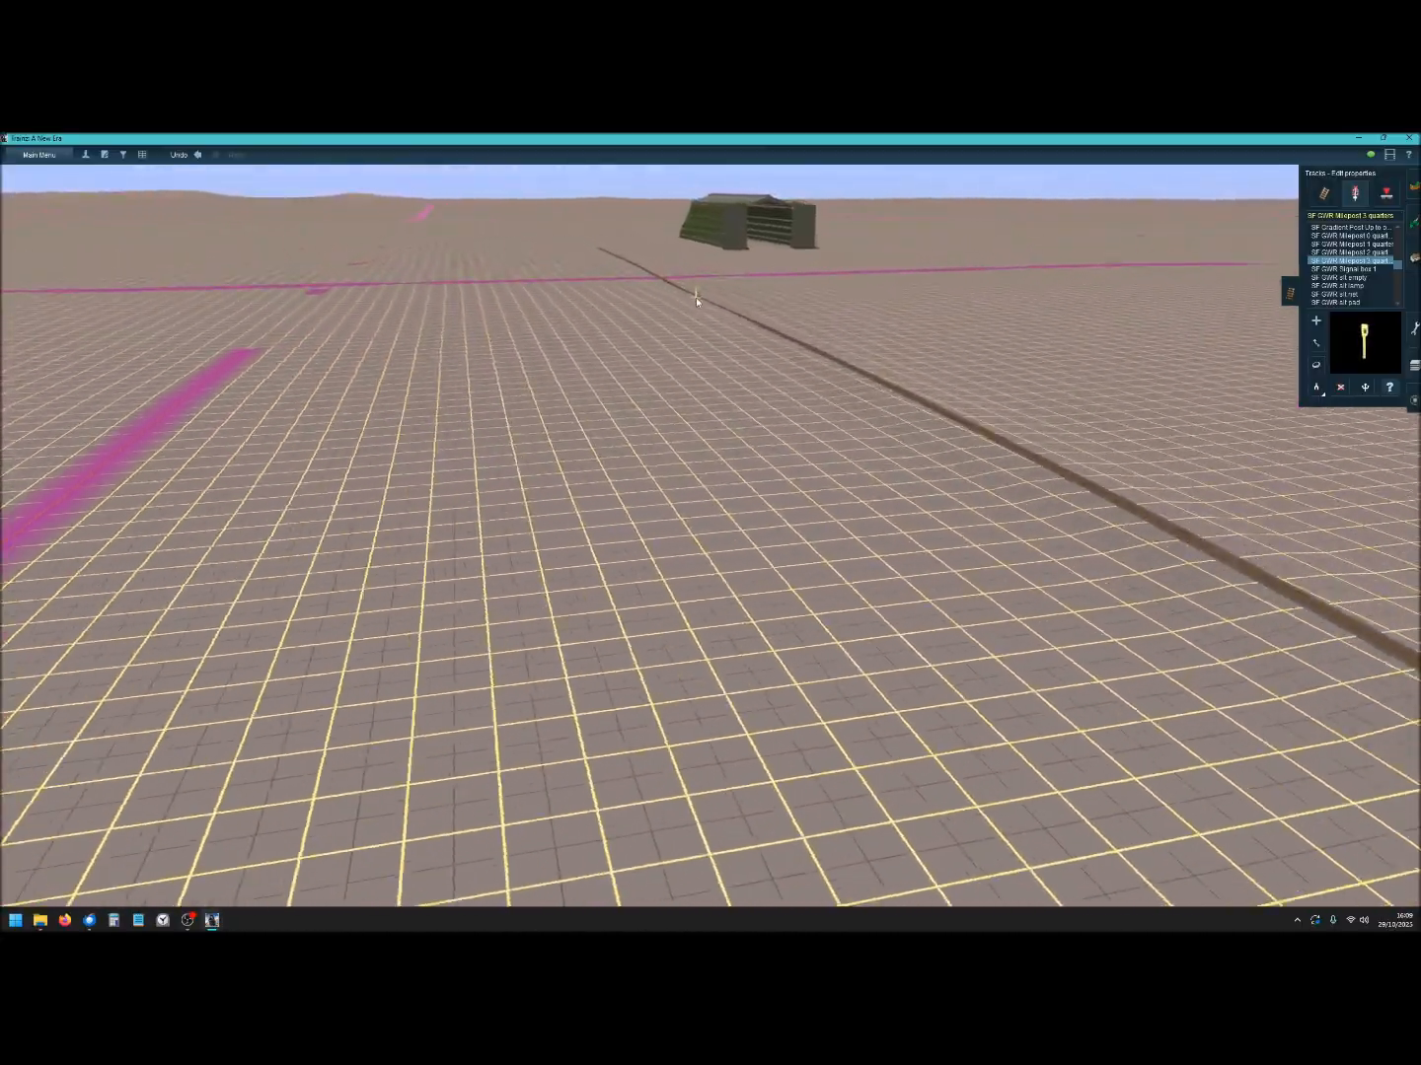
Inspect the large green hangar and its open doors from ground level and from above.
right_click(723, 309)
key("Right")
right_click(807, 419)
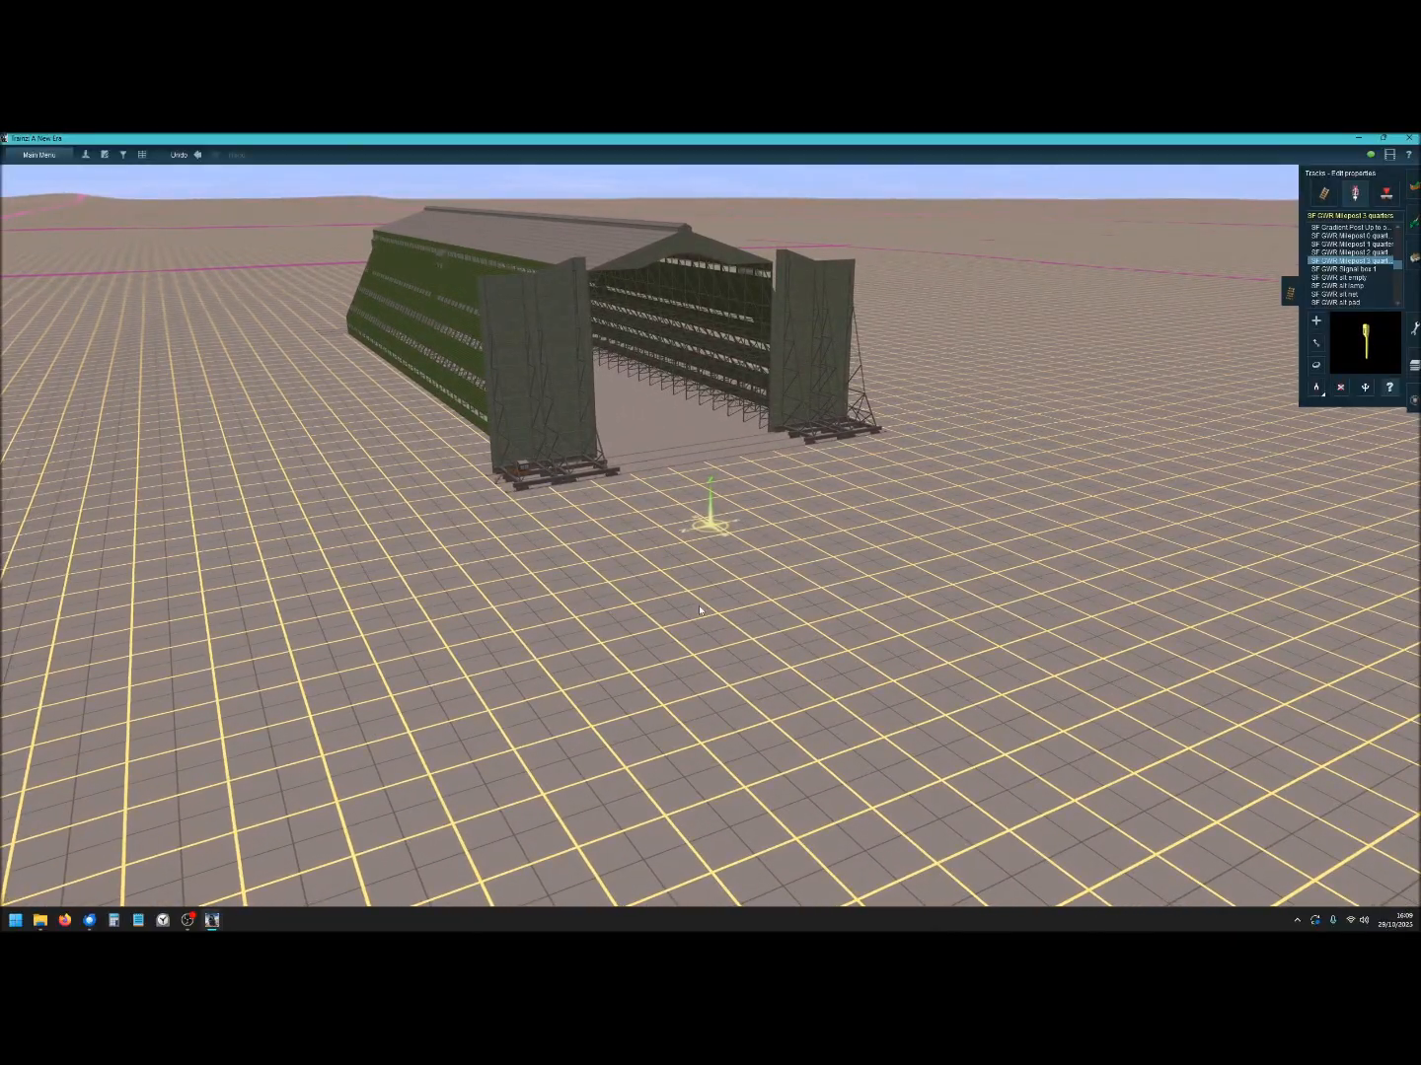
key("Left")
key("Down")
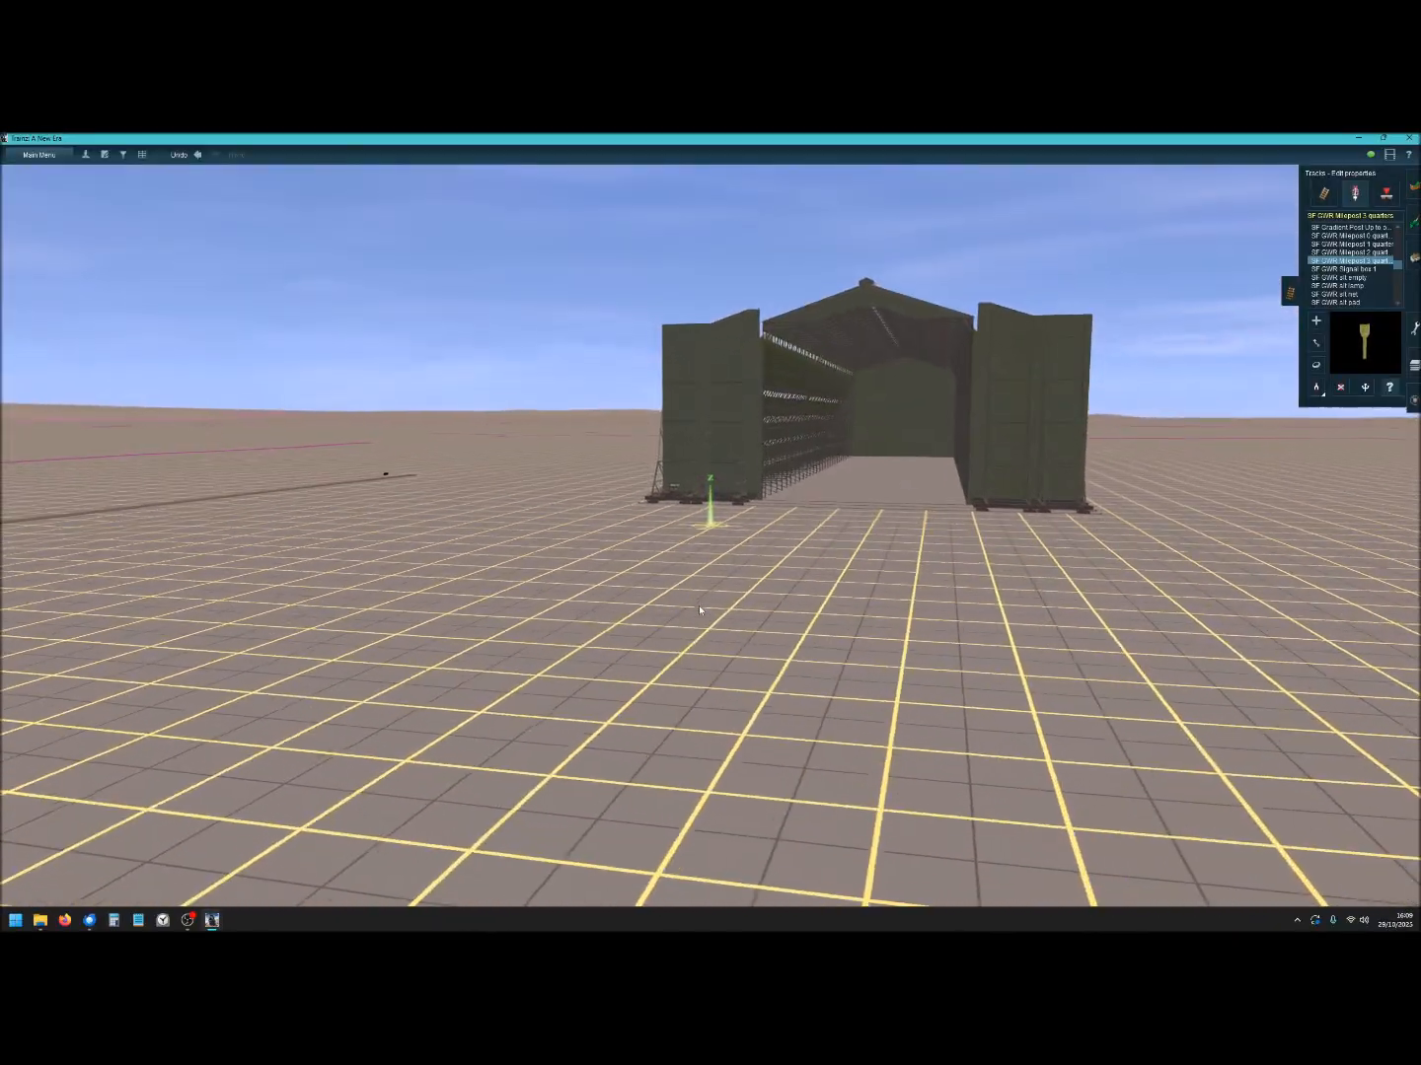
key("Up")
key("Right")
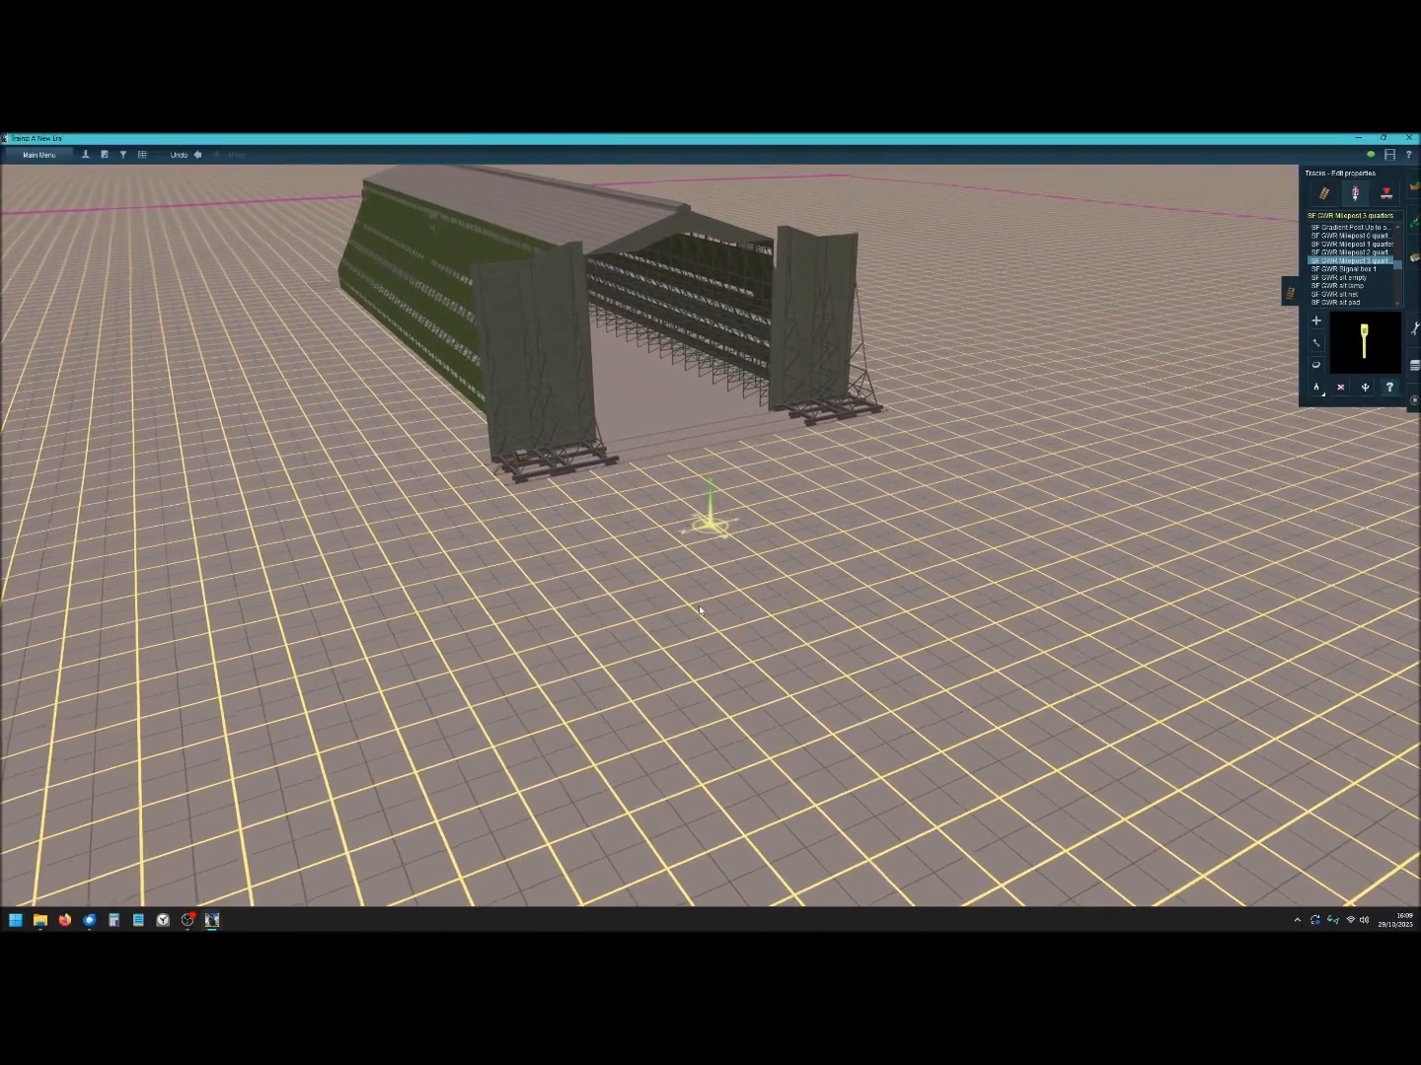
right_click_drag(700, 498, 699, 531)
scroll(699, 531, "down", 2)
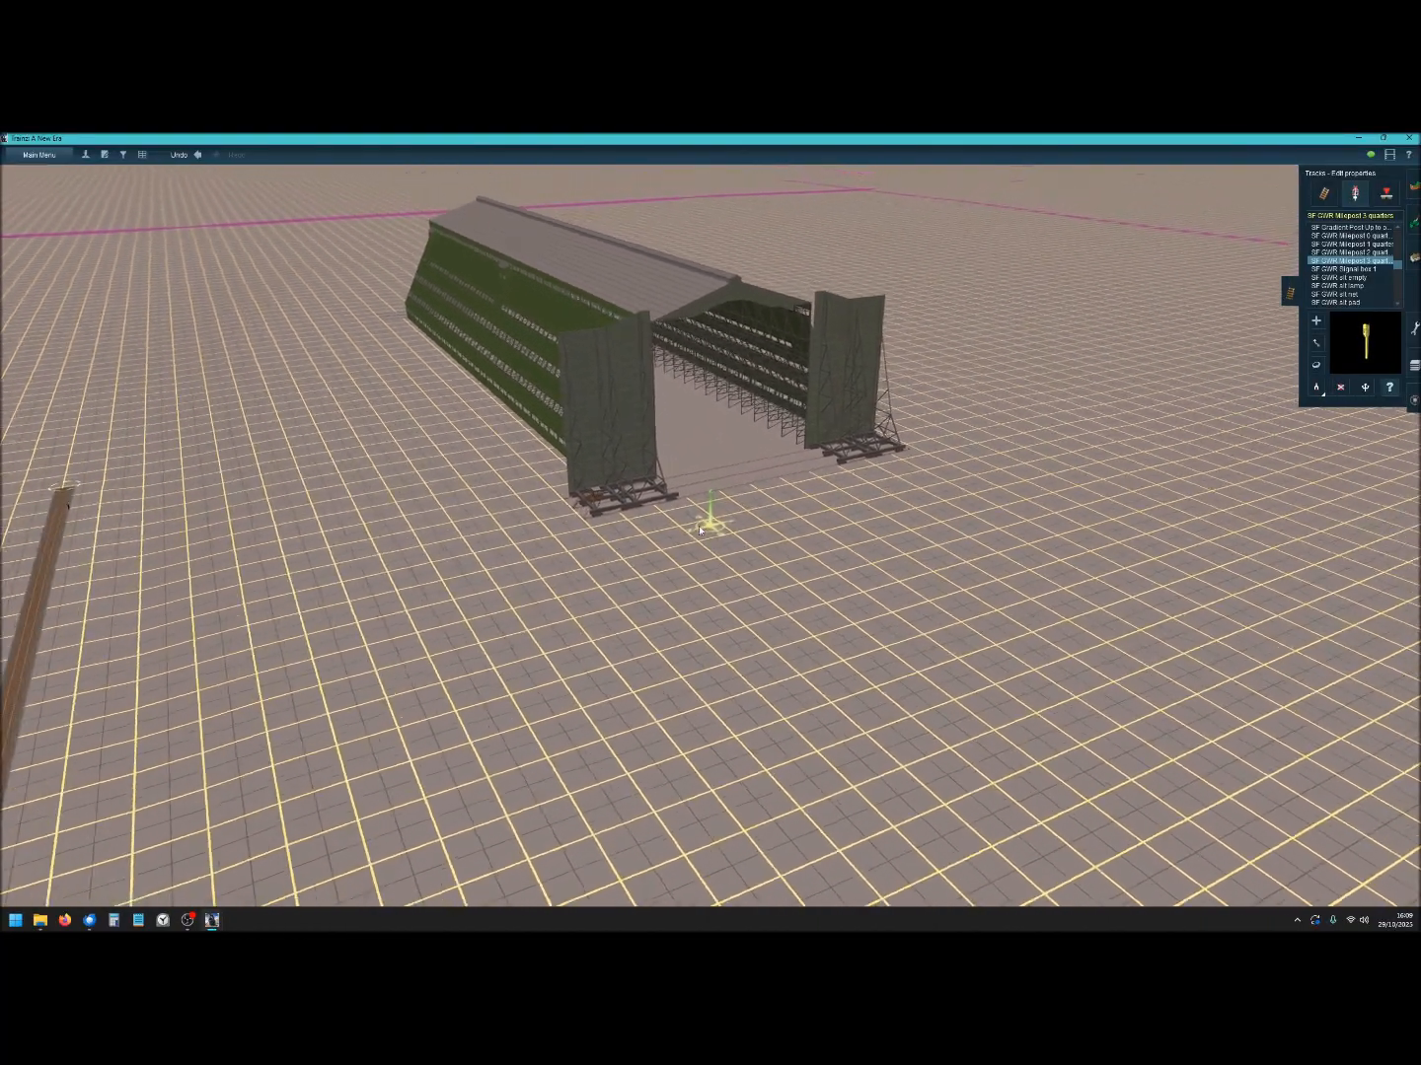
Examine the end of the branch track beside the hangar and its course back along the line.
right_click(571, 662)
key("Left")
right_click(803, 462)
key("Right")
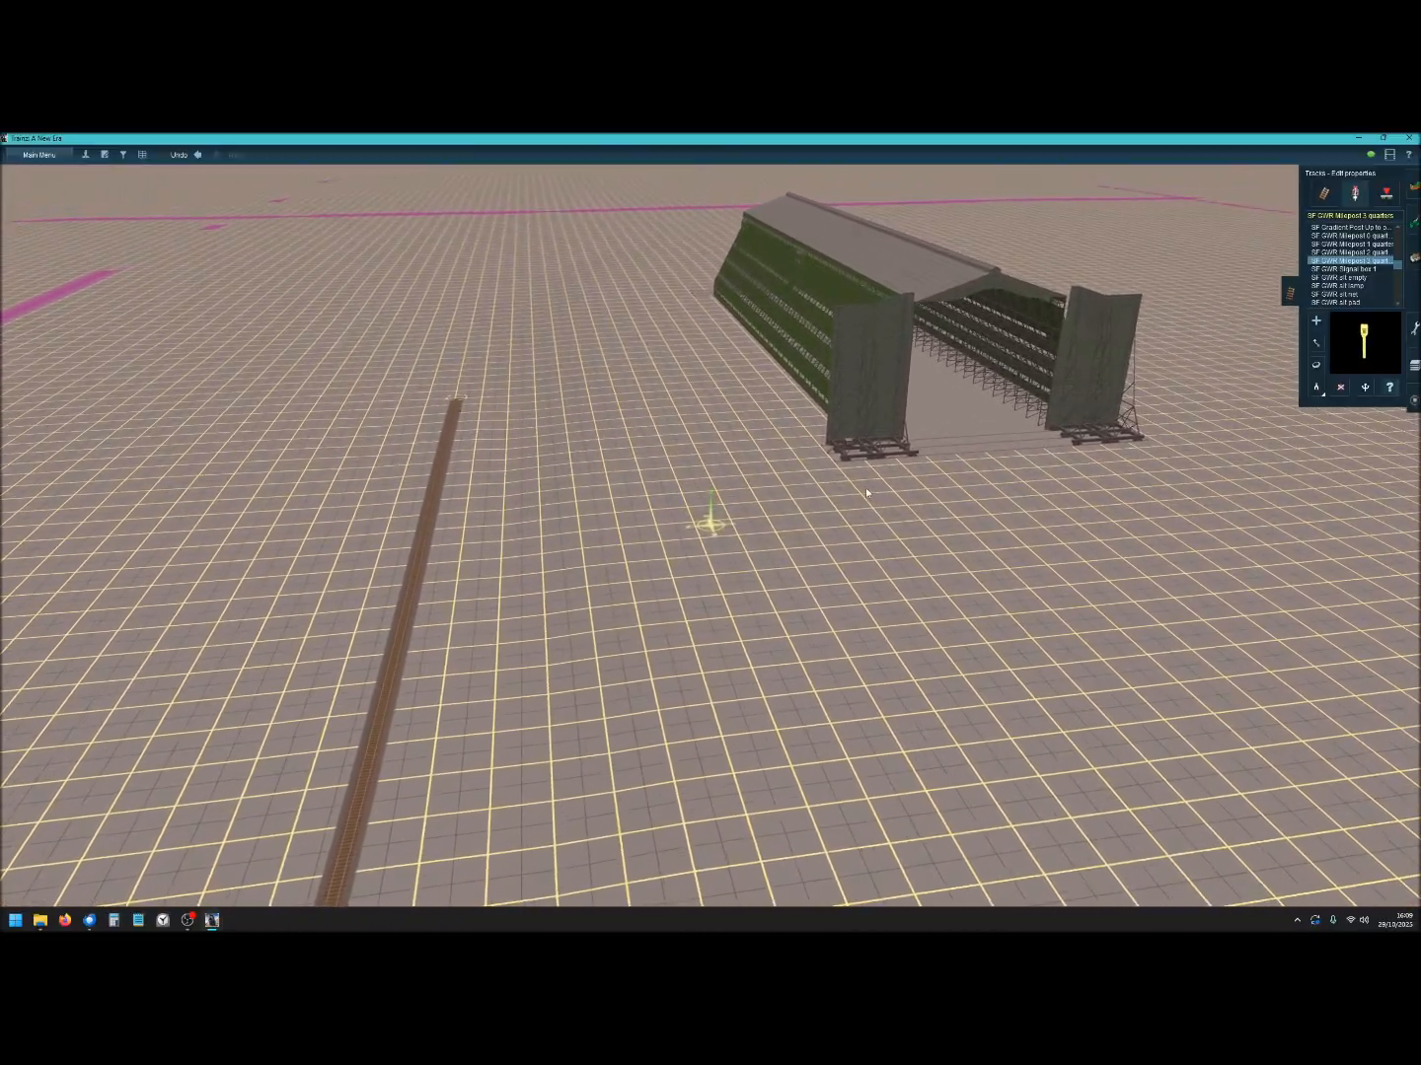
right_click(866, 487)
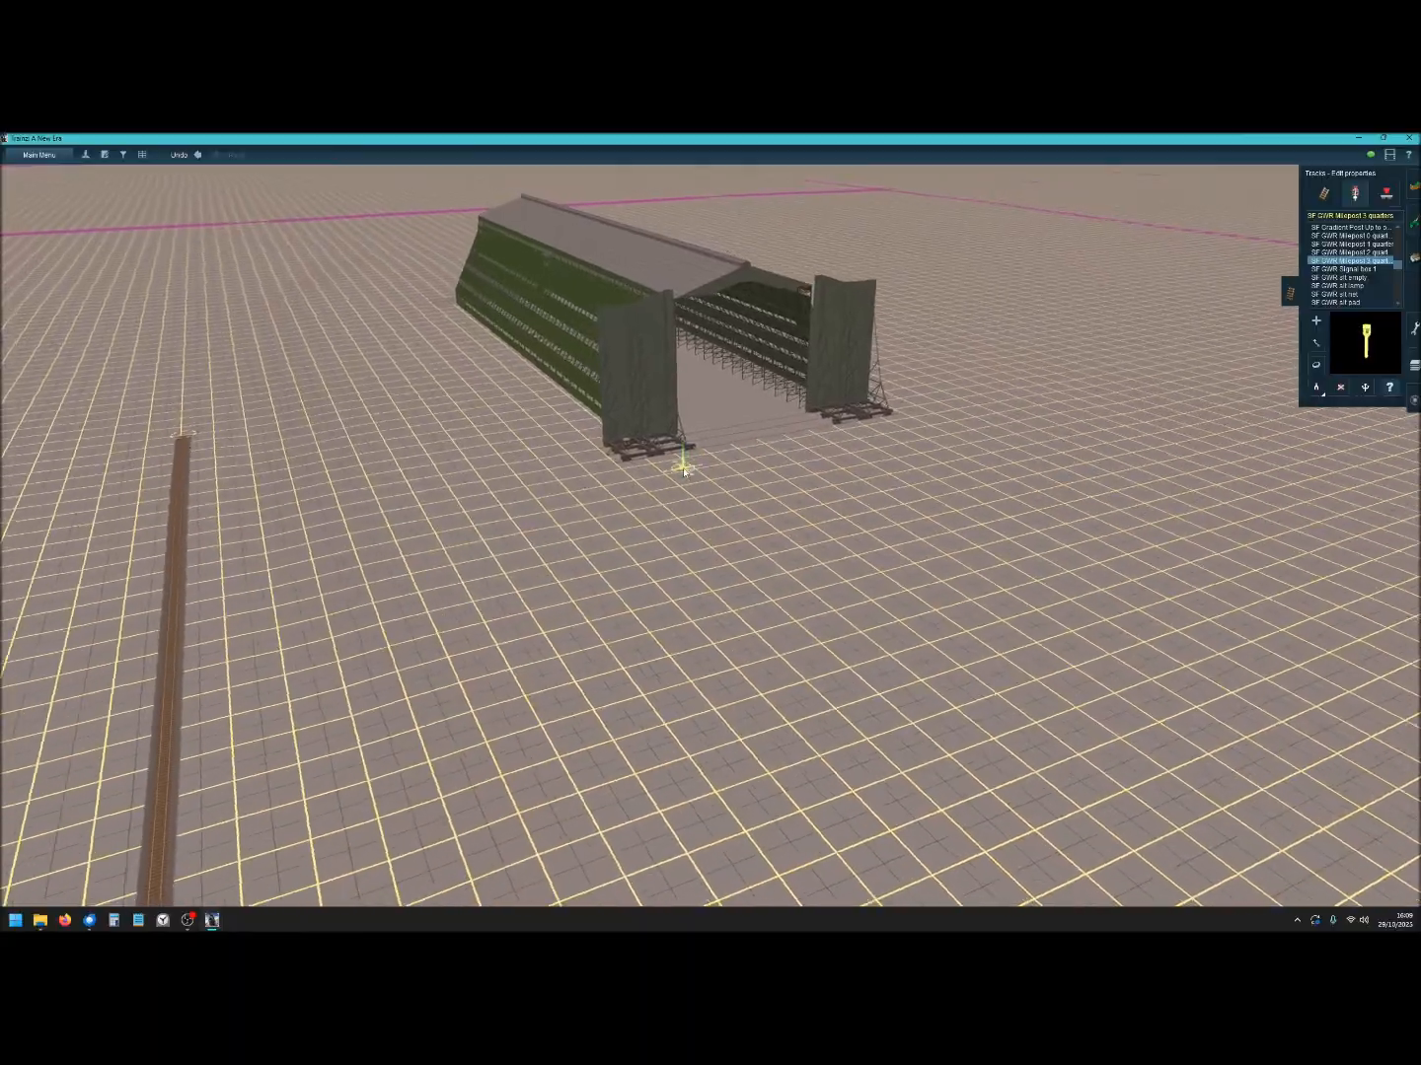
key("s")
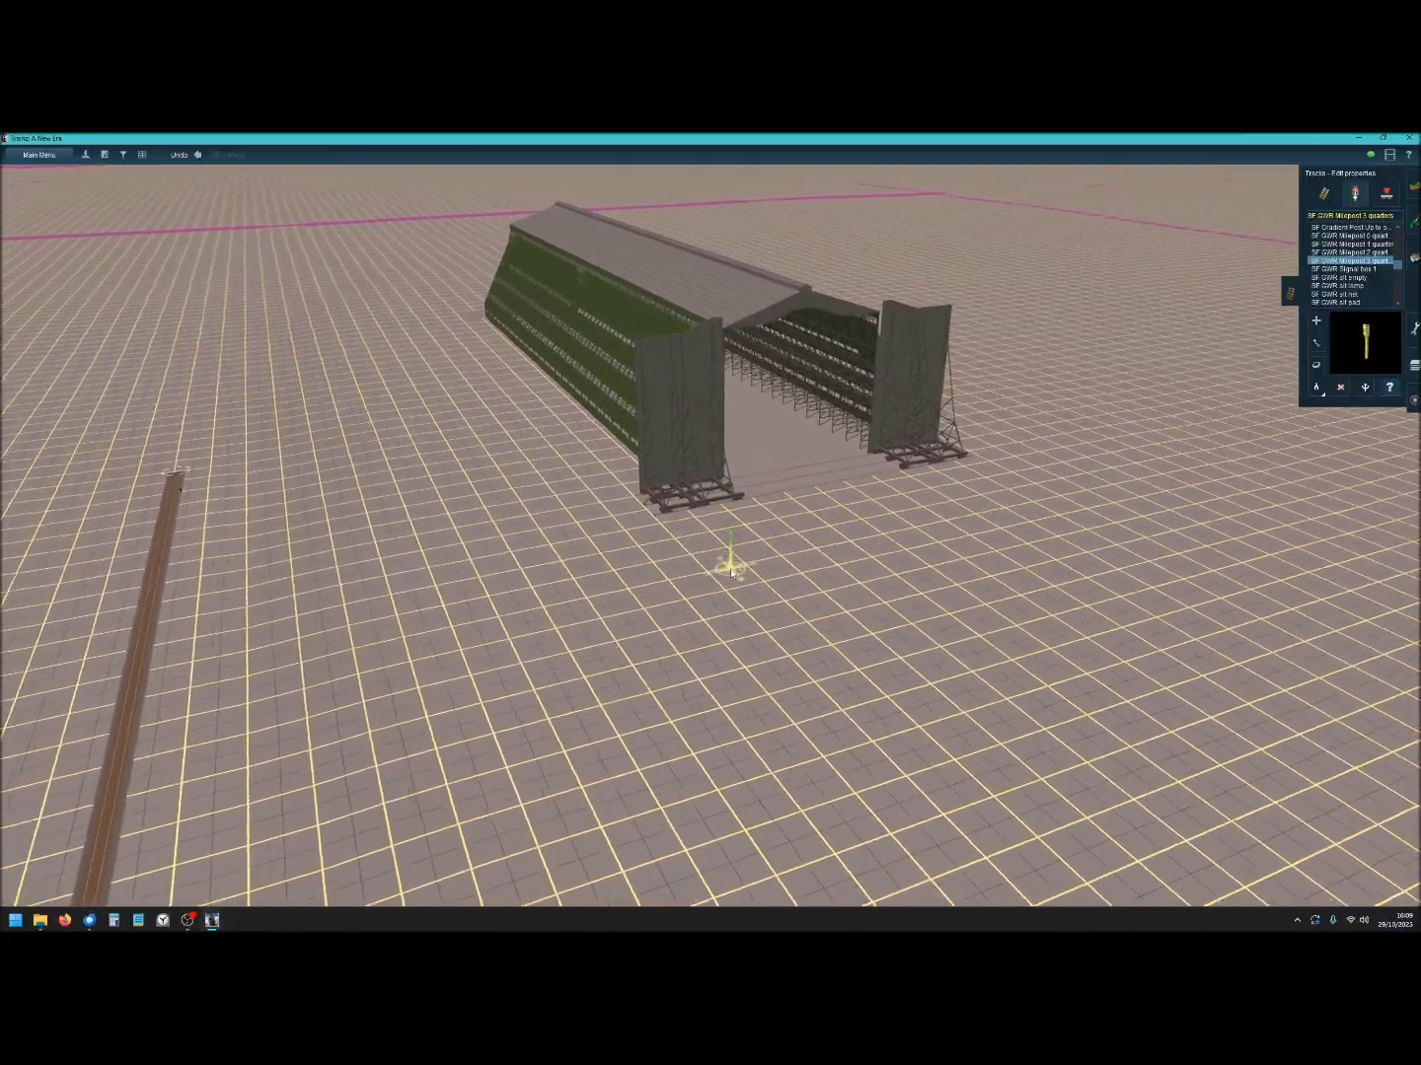
right_click(630, 501)
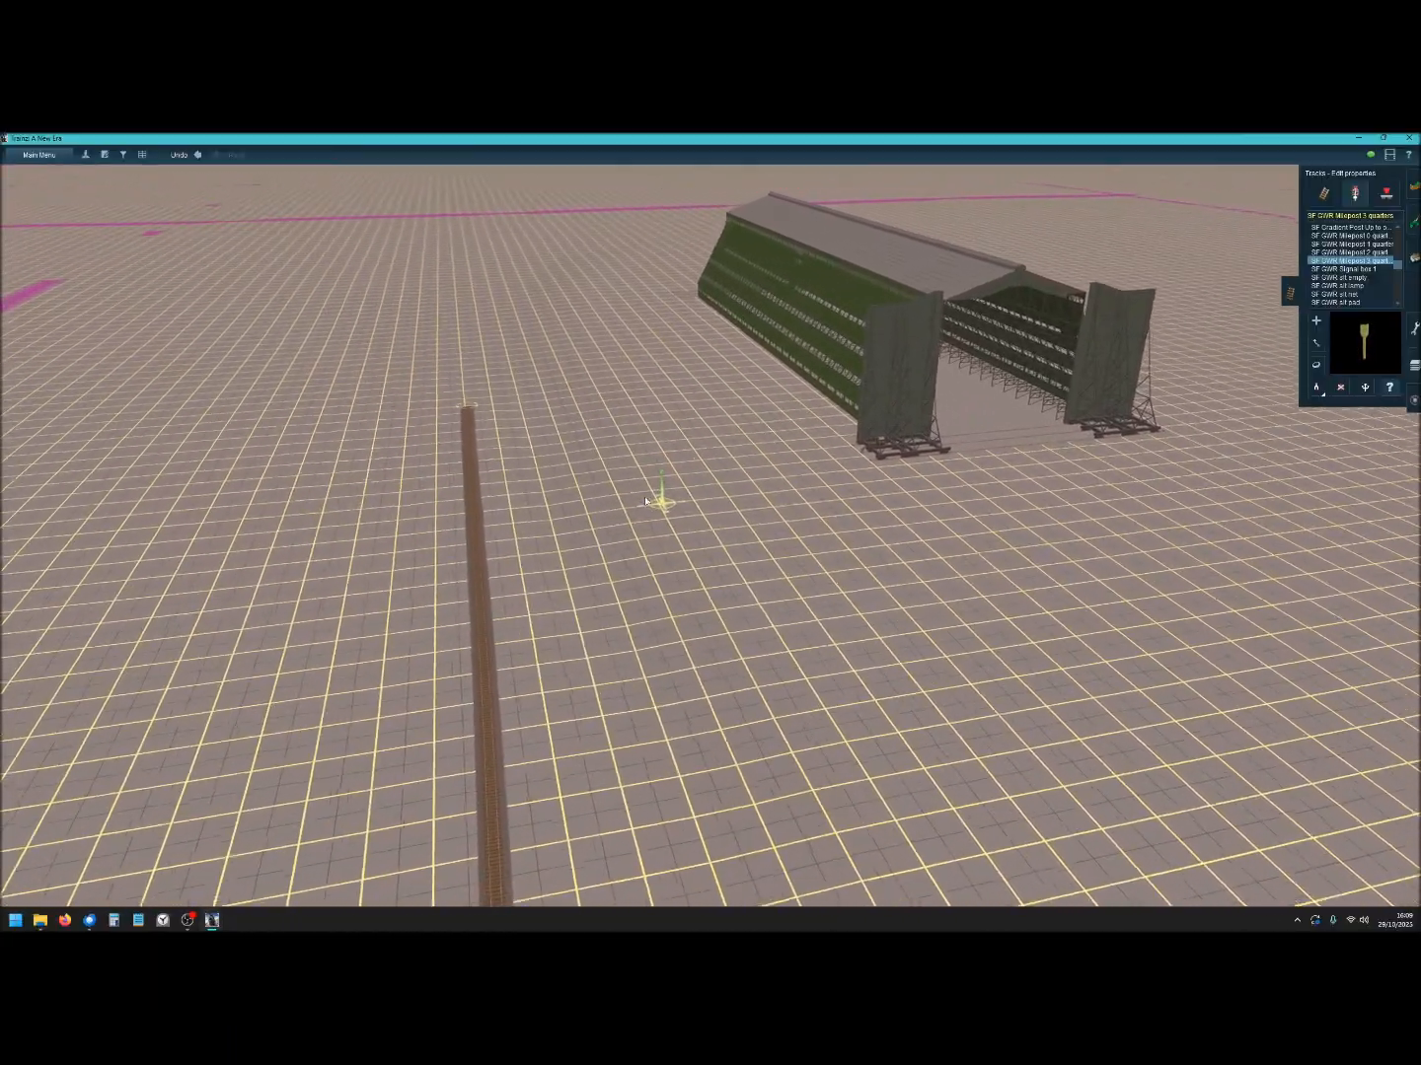
right_click(623, 484)
right_click(877, 577)
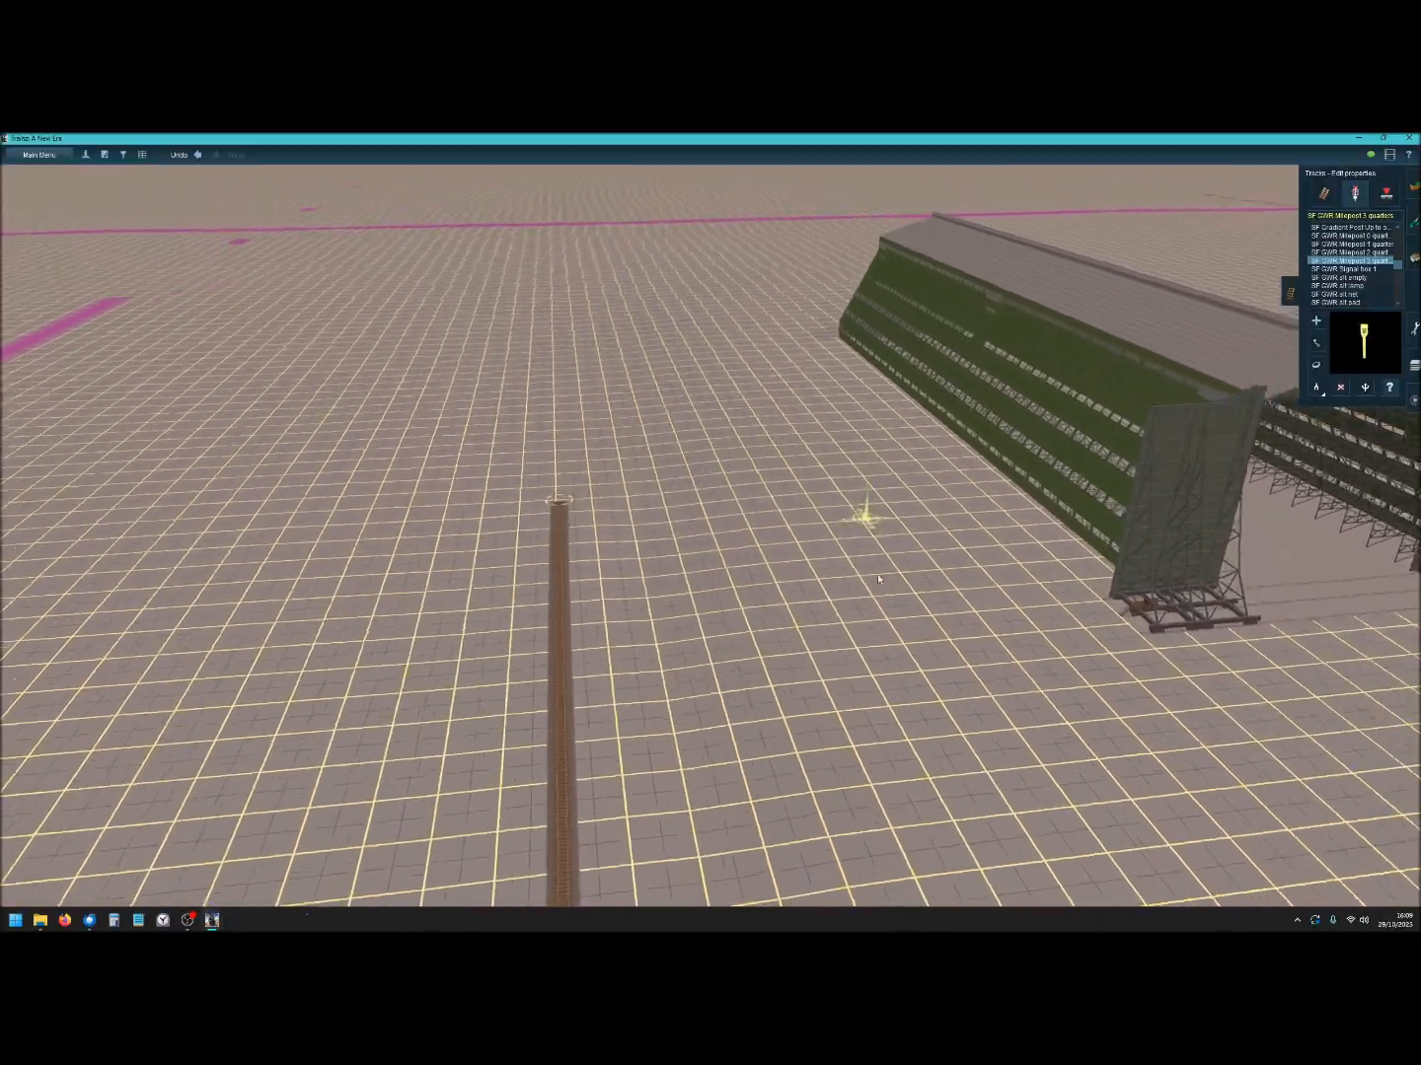
right_click(930, 591)
right_click(1001, 559)
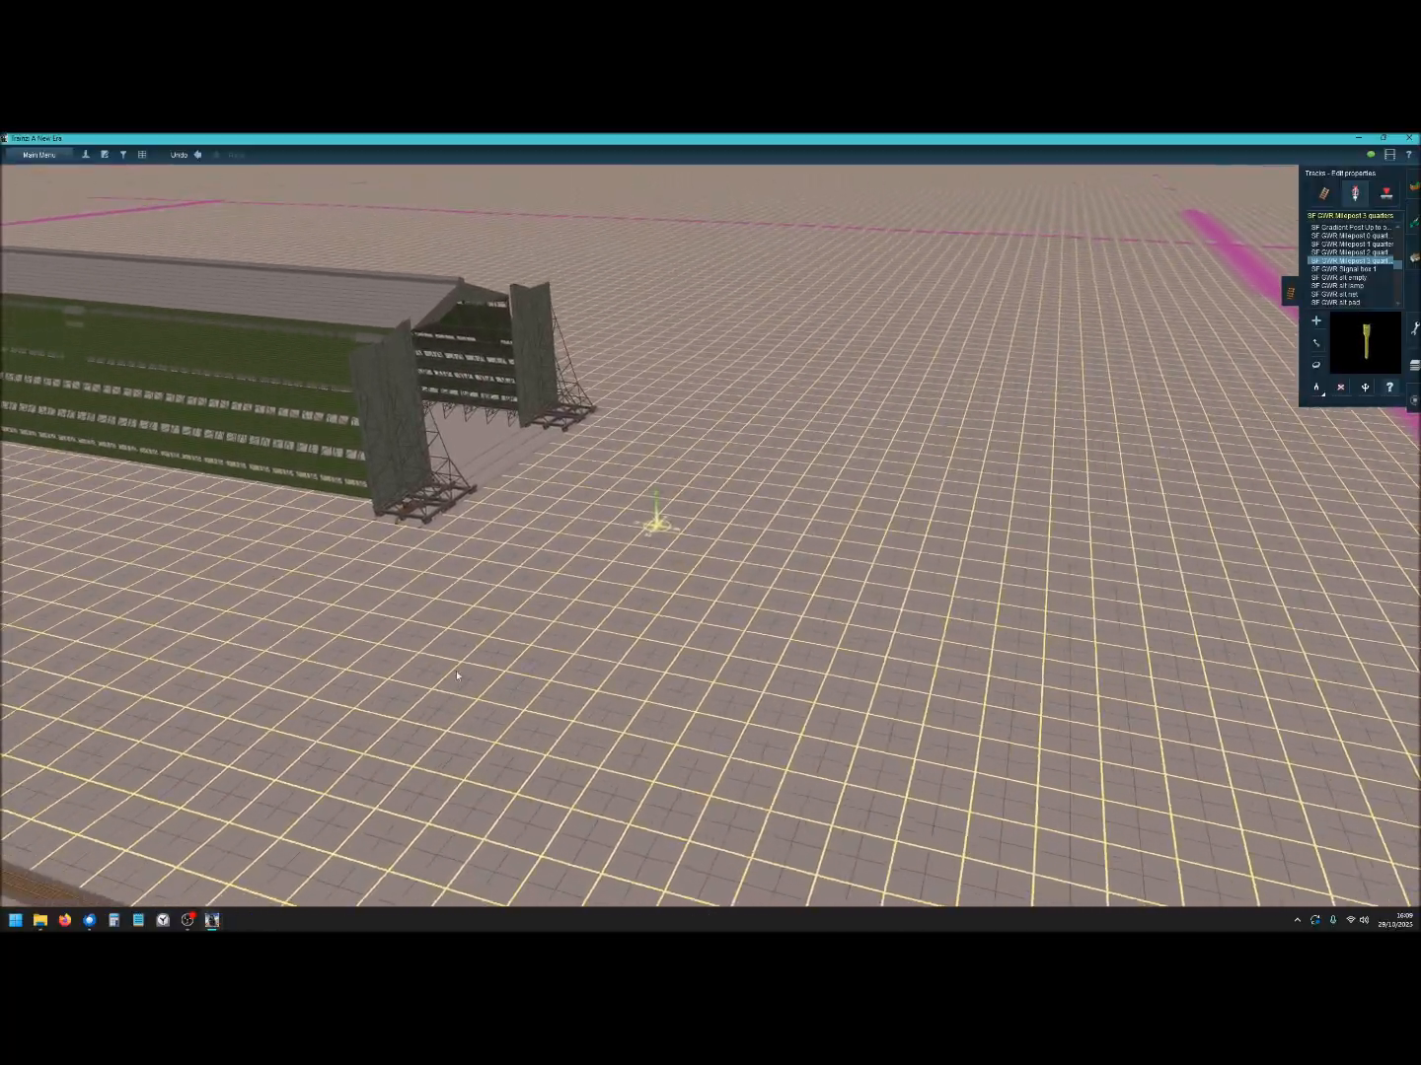
right_click(457, 671)
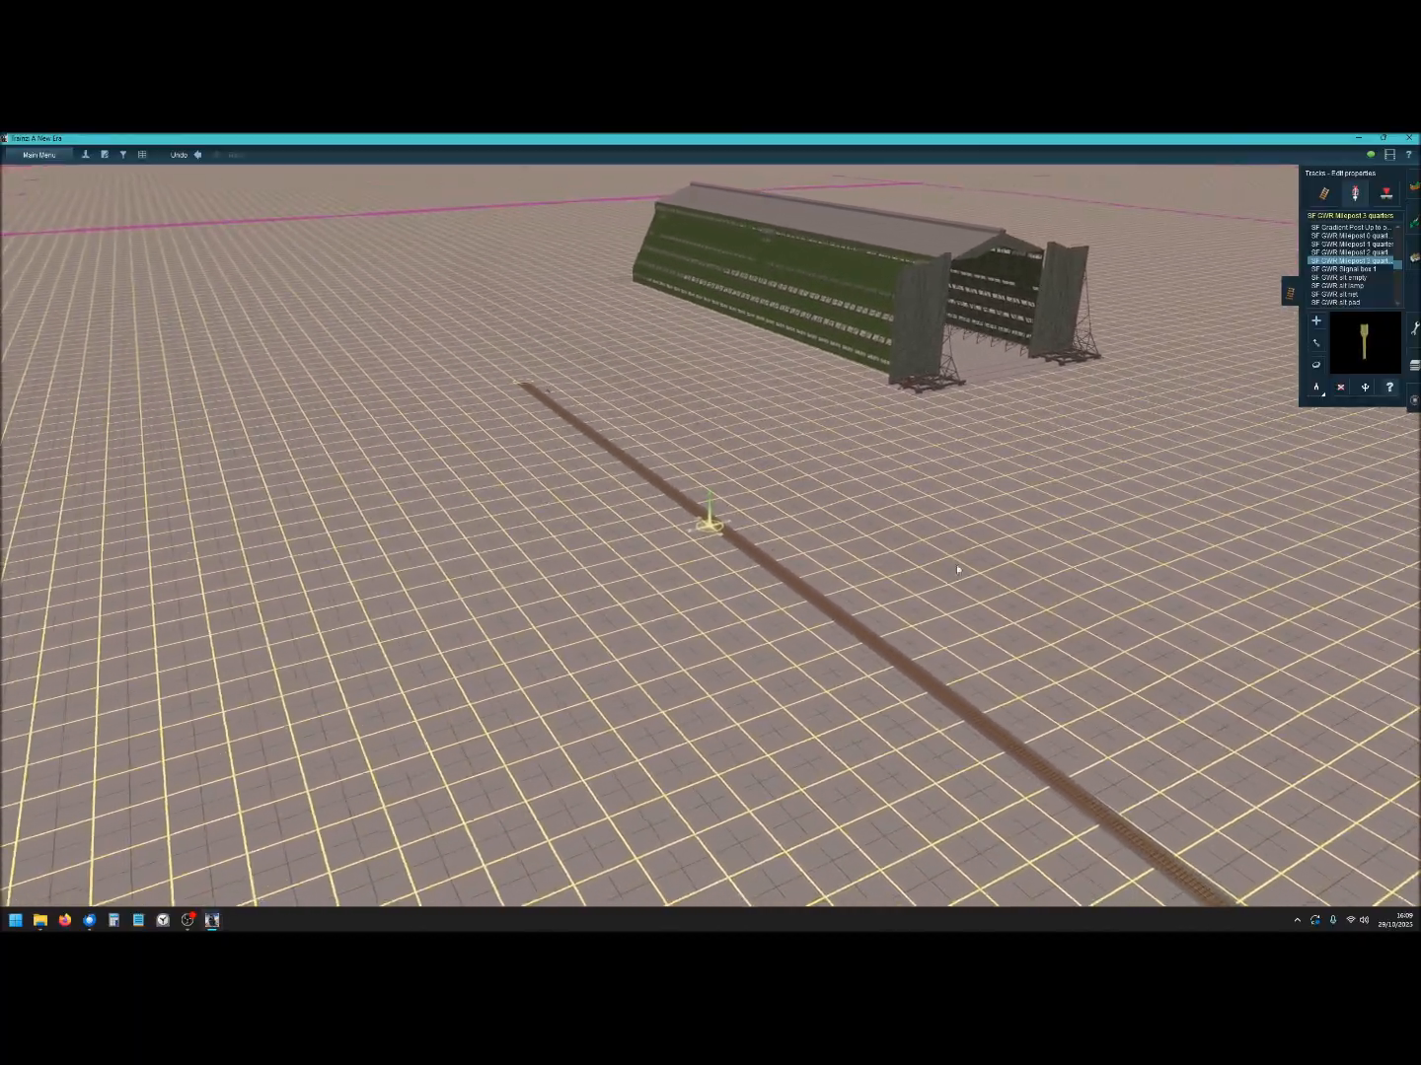
right_click_drag(957, 570, 1025, 589)
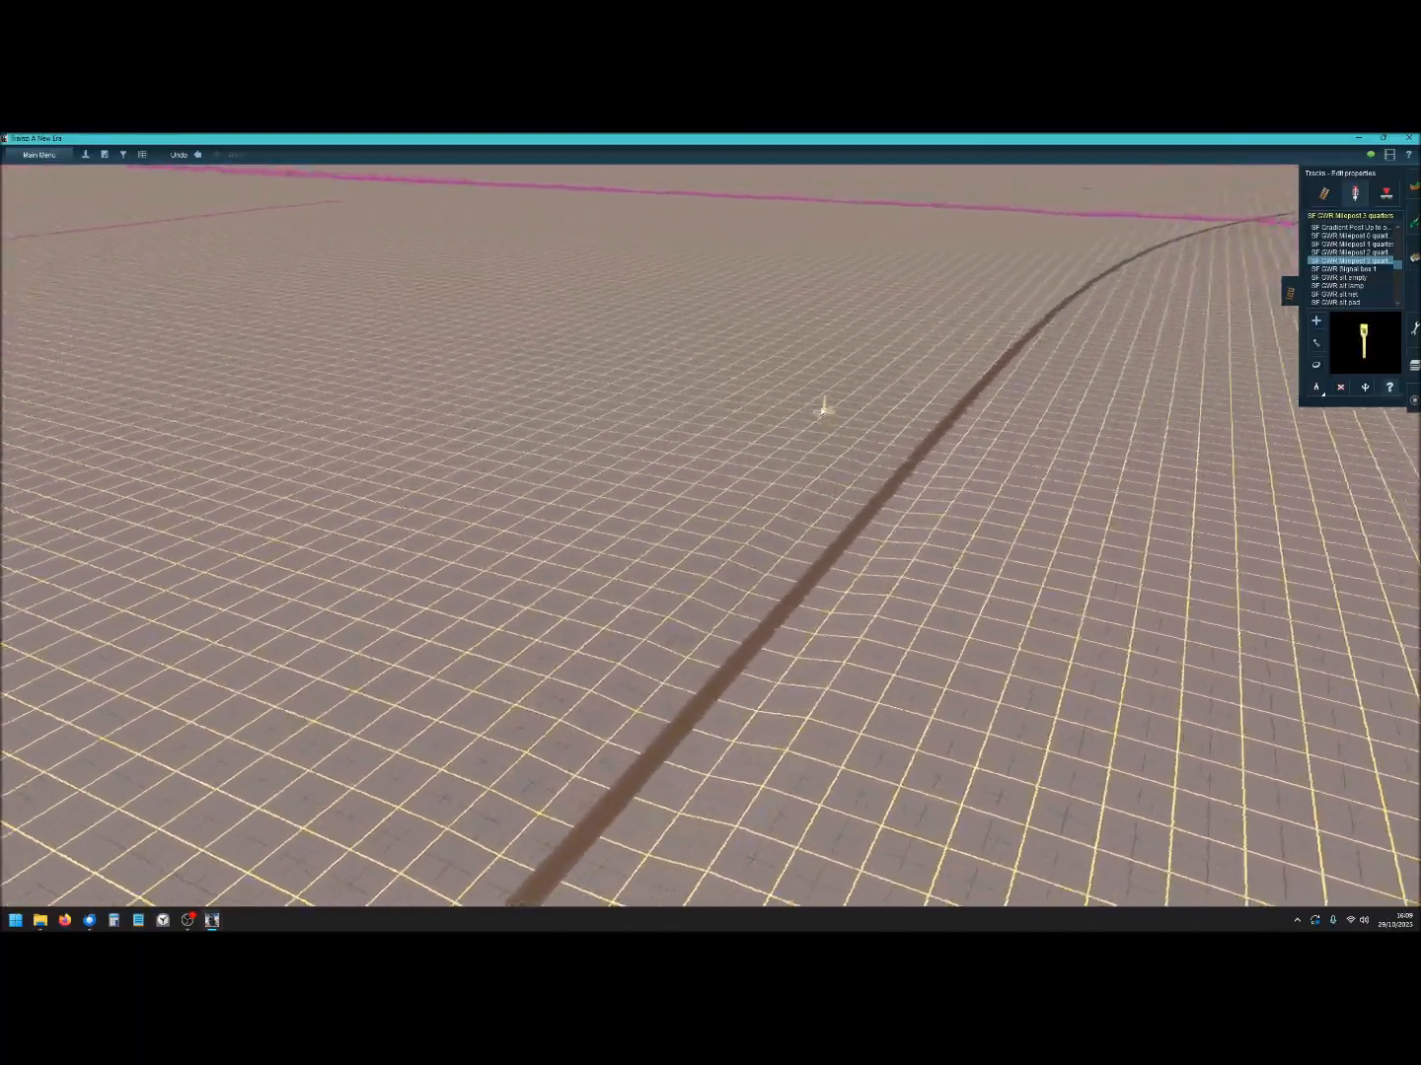
Follow the branch back across the terrain and examine the double-track cutting with rock walls and grassed banks.
right_click_drag(724, 292, 721, 225)
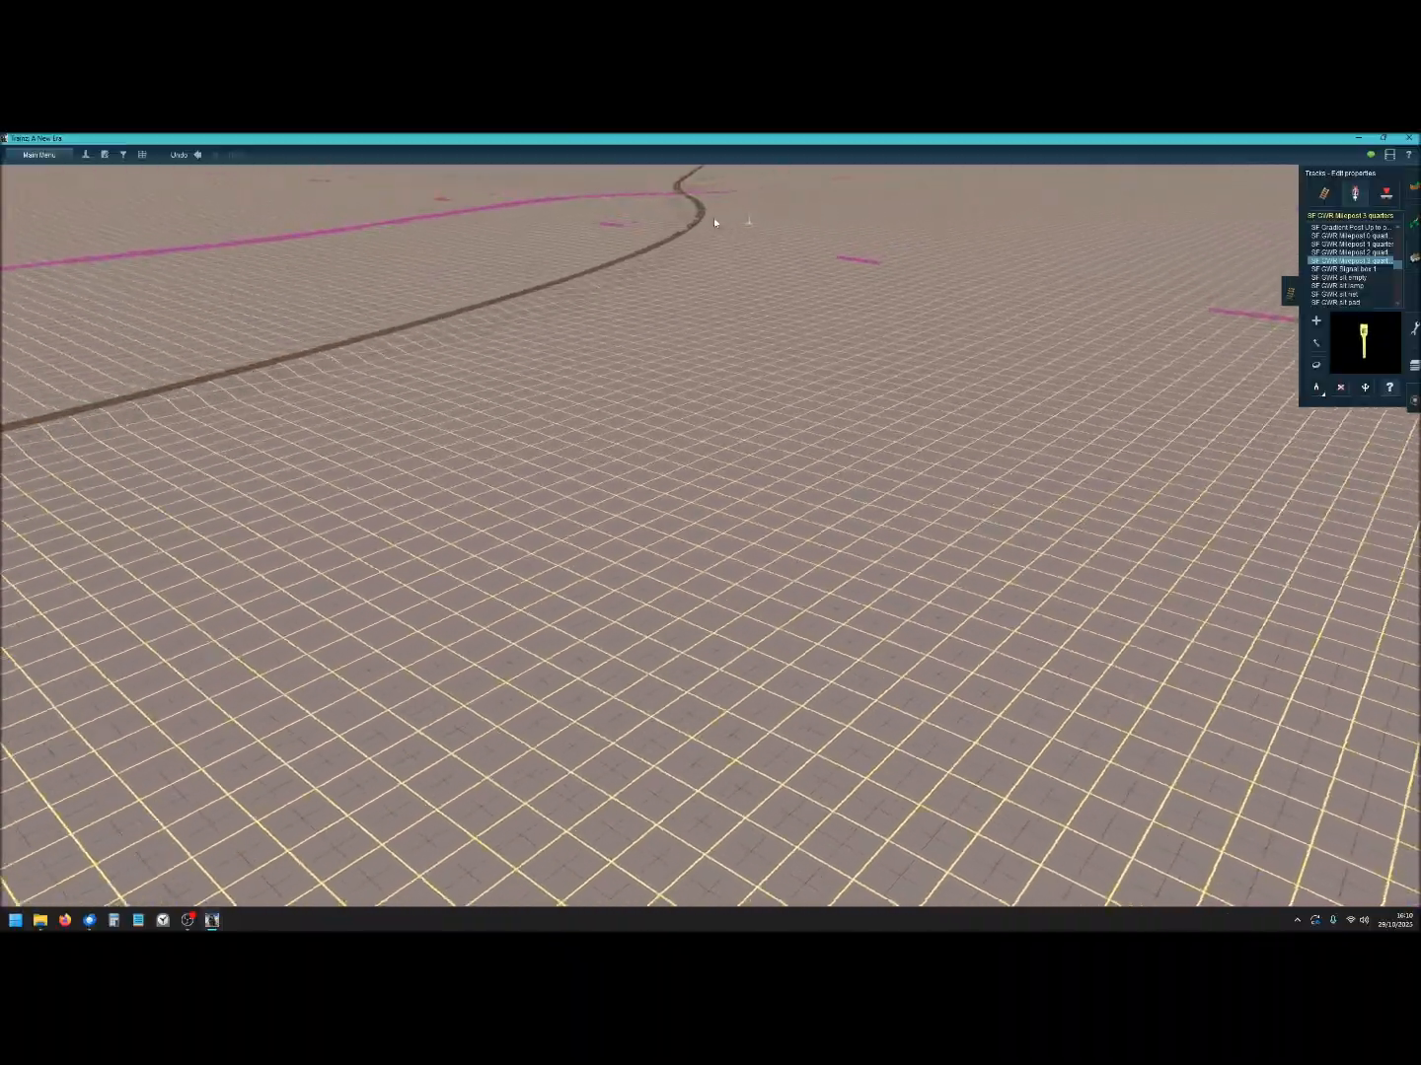
mouse_move(689, 217)
right_mouse_down()
mouse_move(744, 213)
mouse_move(740, 244)
mouse_move(709, 249)
right_mouse_up()
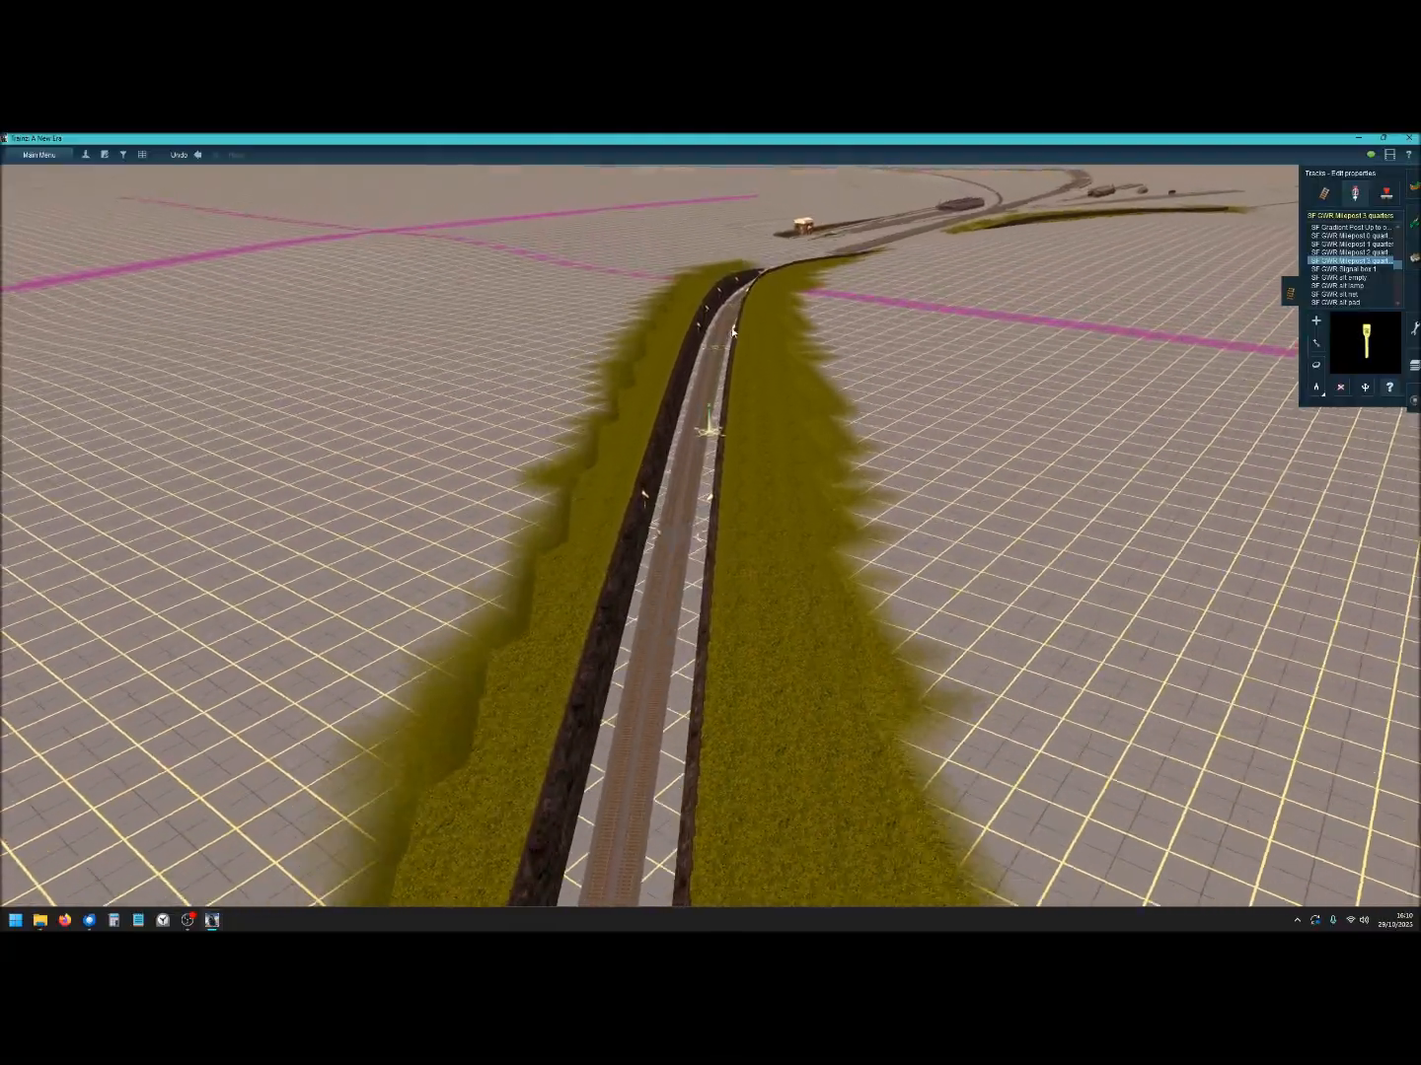
key("Down")
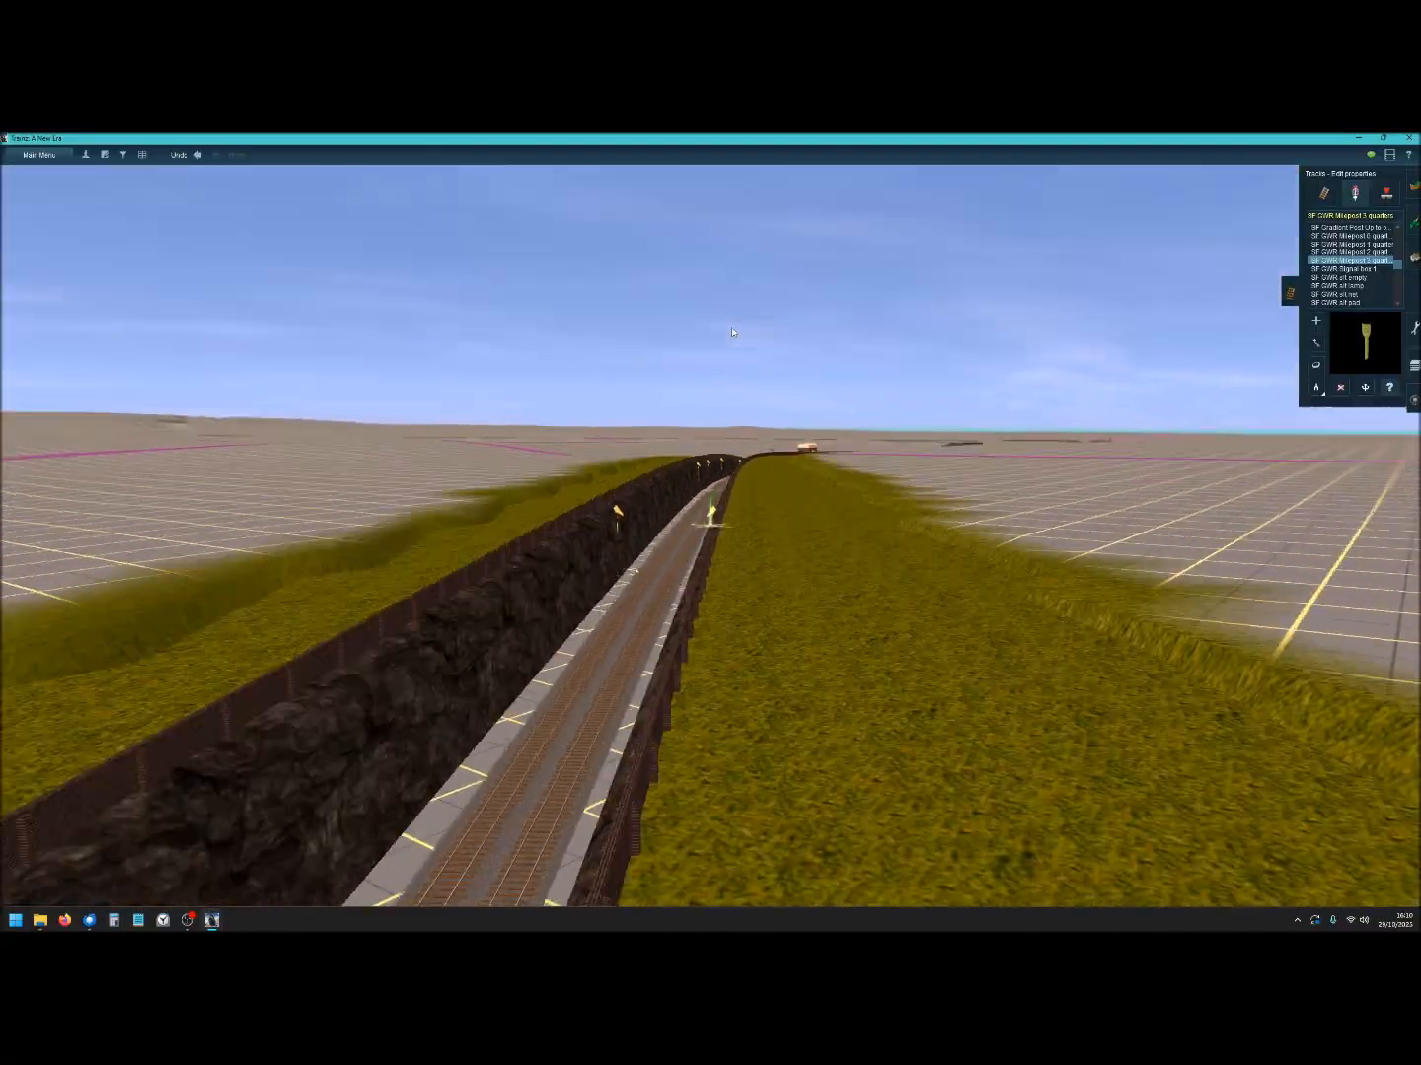
key("Up")
key("Right")
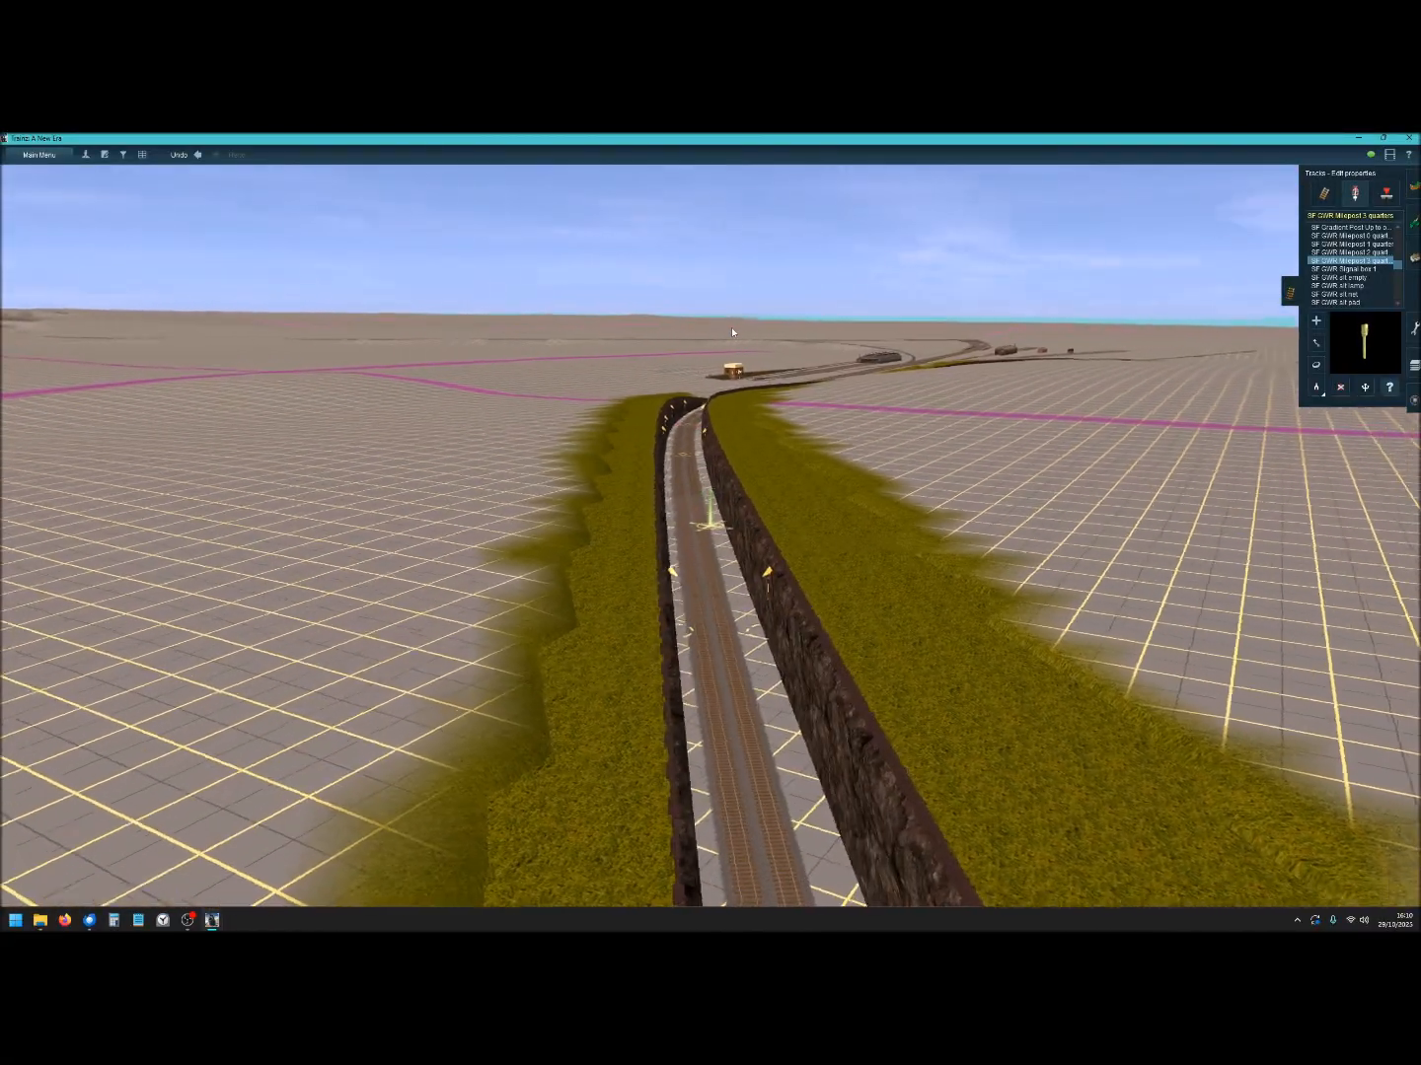
key("Left")
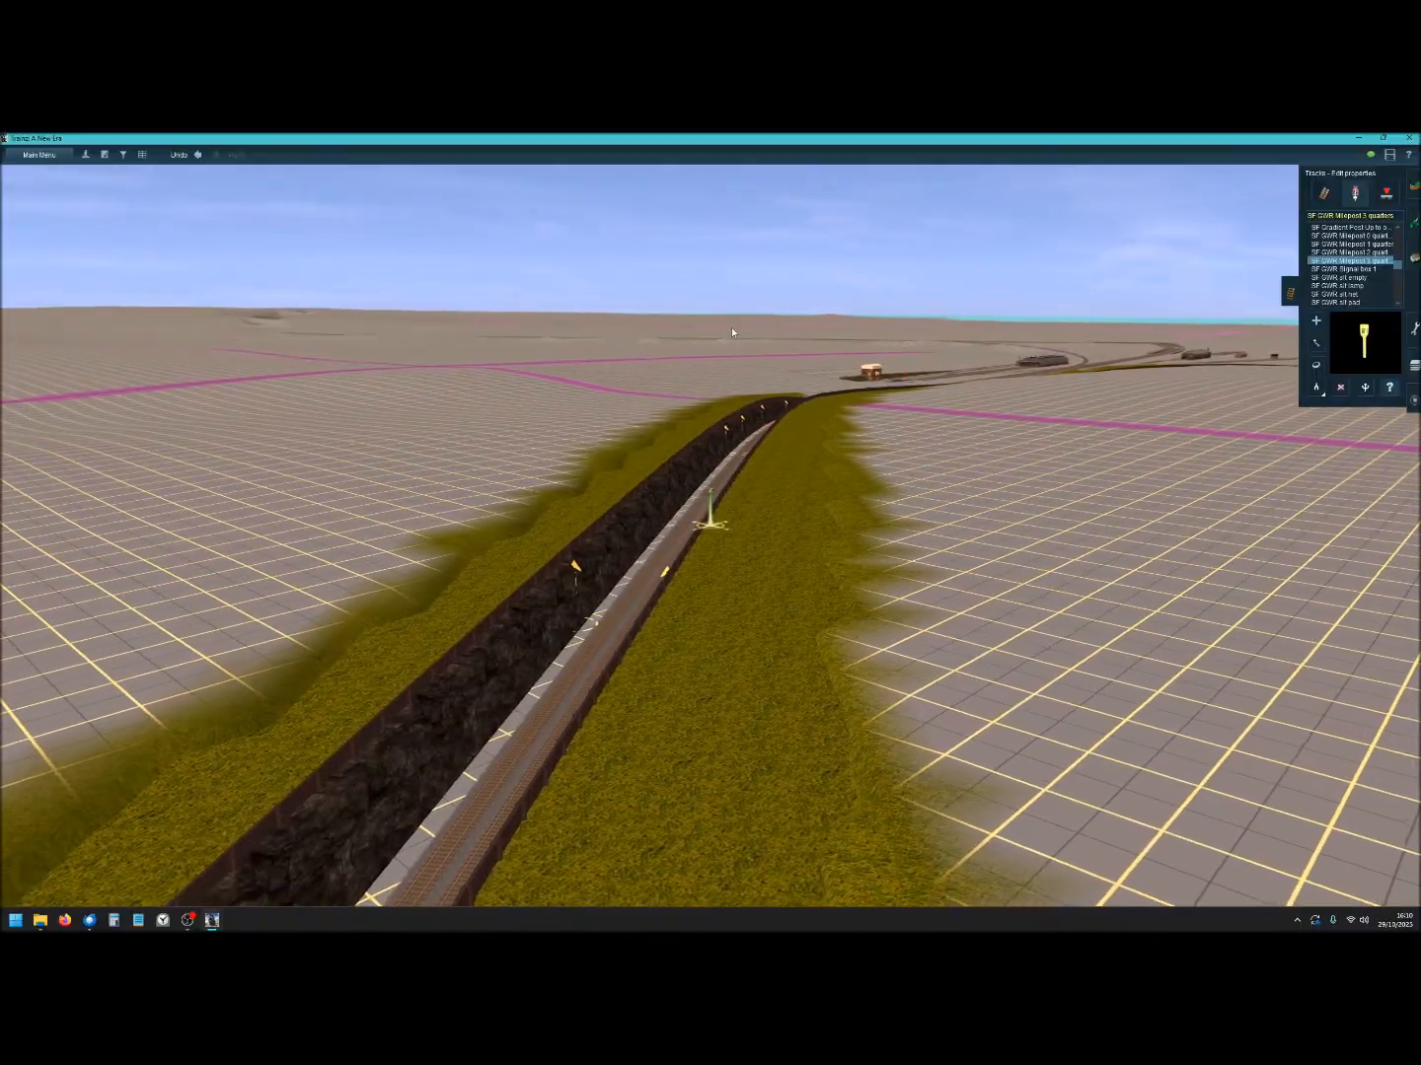
right_click(773, 432)
right_click(805, 447)
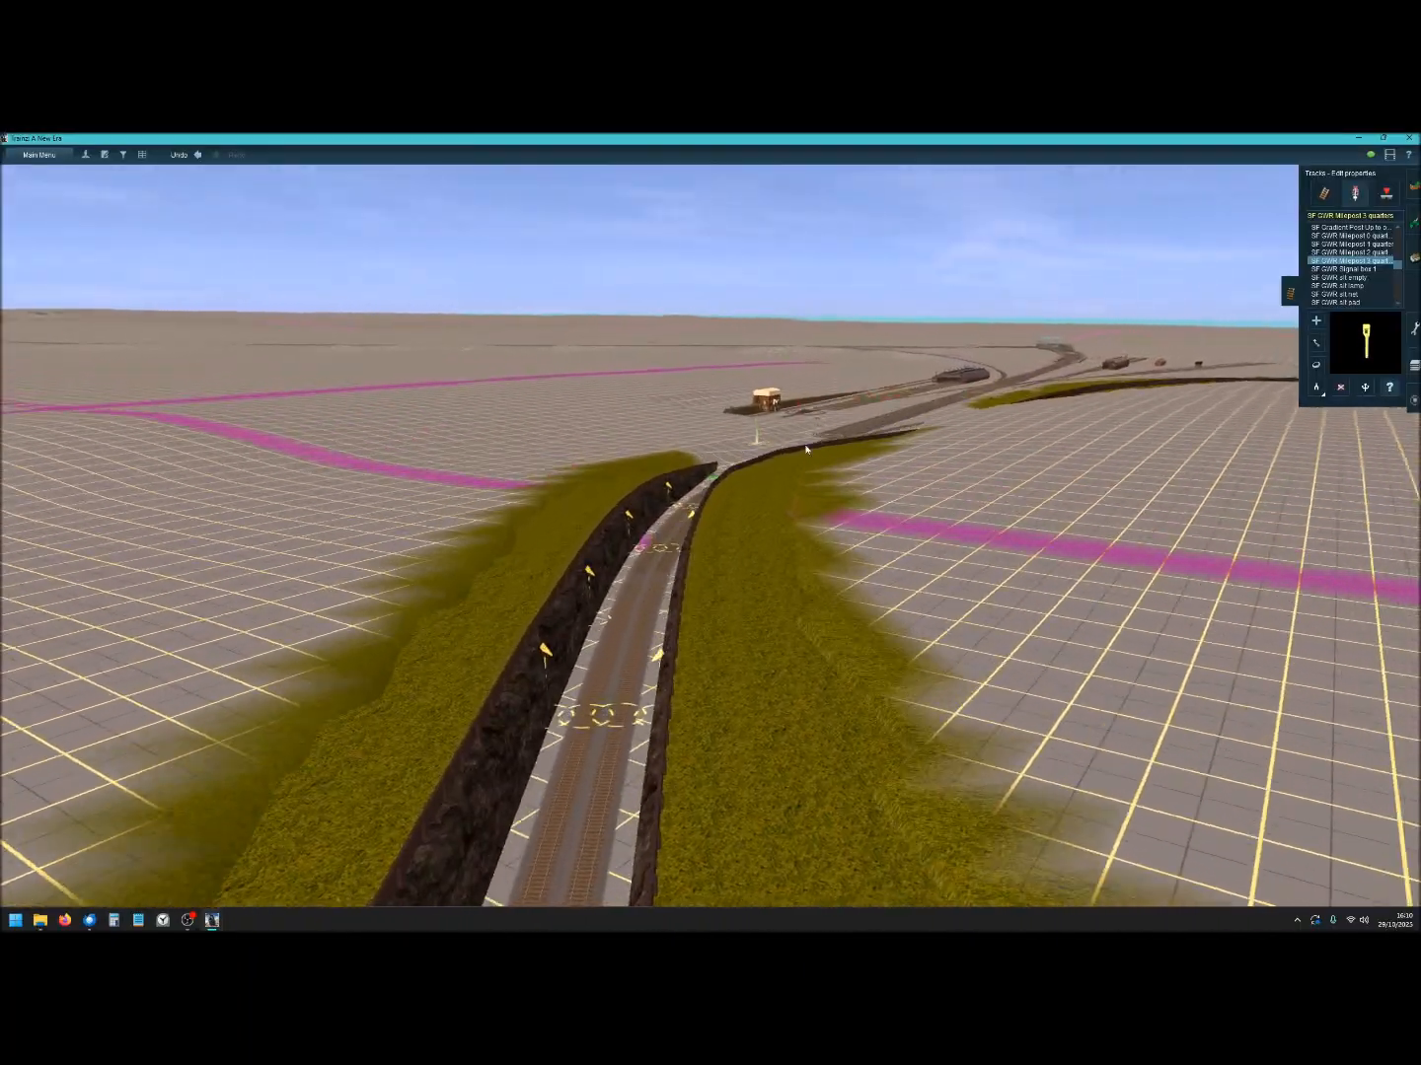
right_click(806, 484)
mouse_move(807, 490)
right_mouse_down()
mouse_move(700, 452)
mouse_move(706, 511)
right_mouse_up()
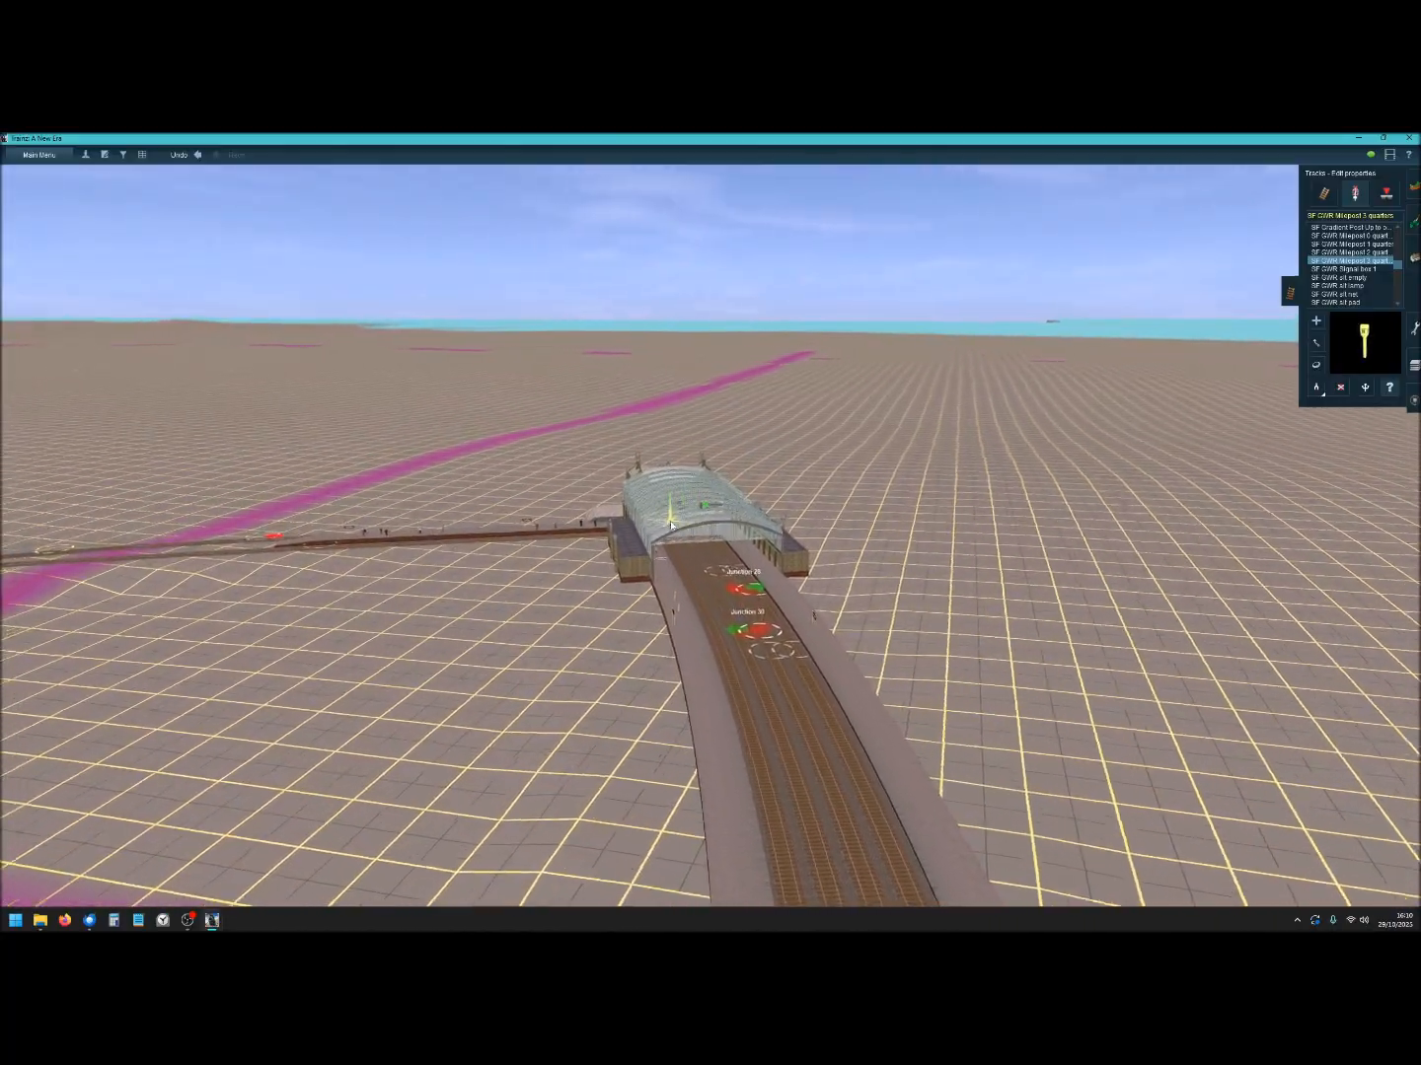
Inspect the glass-roofed terminus, the nearby track junctions and the single line leading away from them.
mouse_move(671, 529)
right_mouse_down()
mouse_move(516, 559)
mouse_move(437, 598)
mouse_move(383, 538)
mouse_move(810, 491)
mouse_move(775, 484)
mouse_move(816, 538)
mouse_move(881, 551)
mouse_move(803, 493)
mouse_move(690, 483)
mouse_move(639, 502)
mouse_move(759, 574)
right_mouse_up()
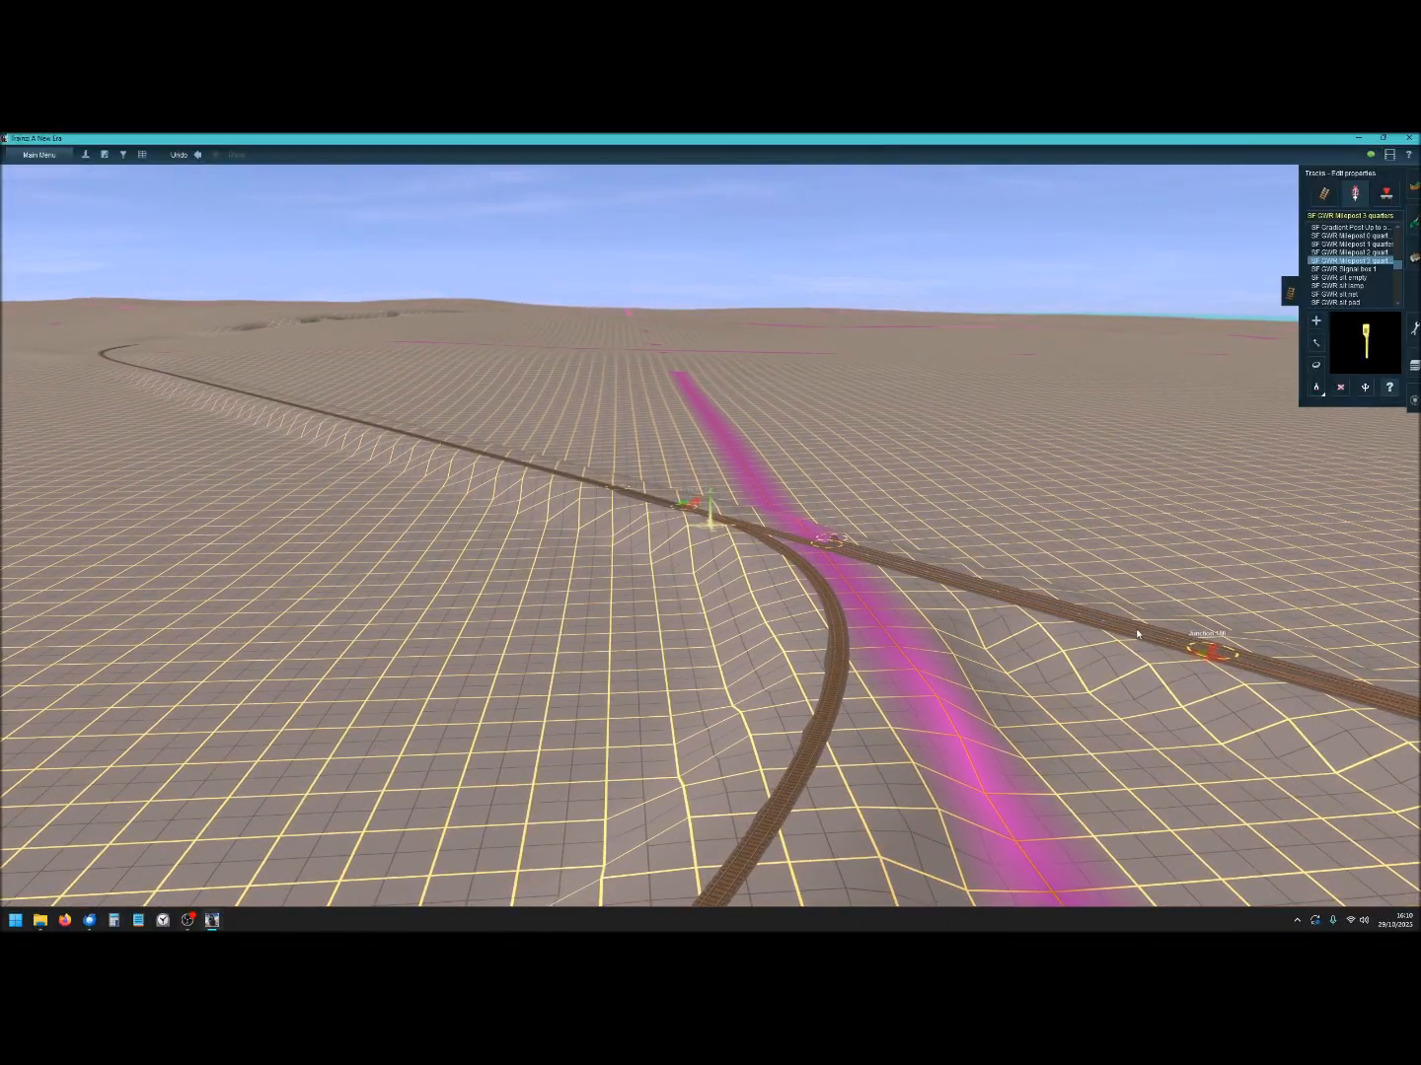
key("Right")
right_click(1176, 515)
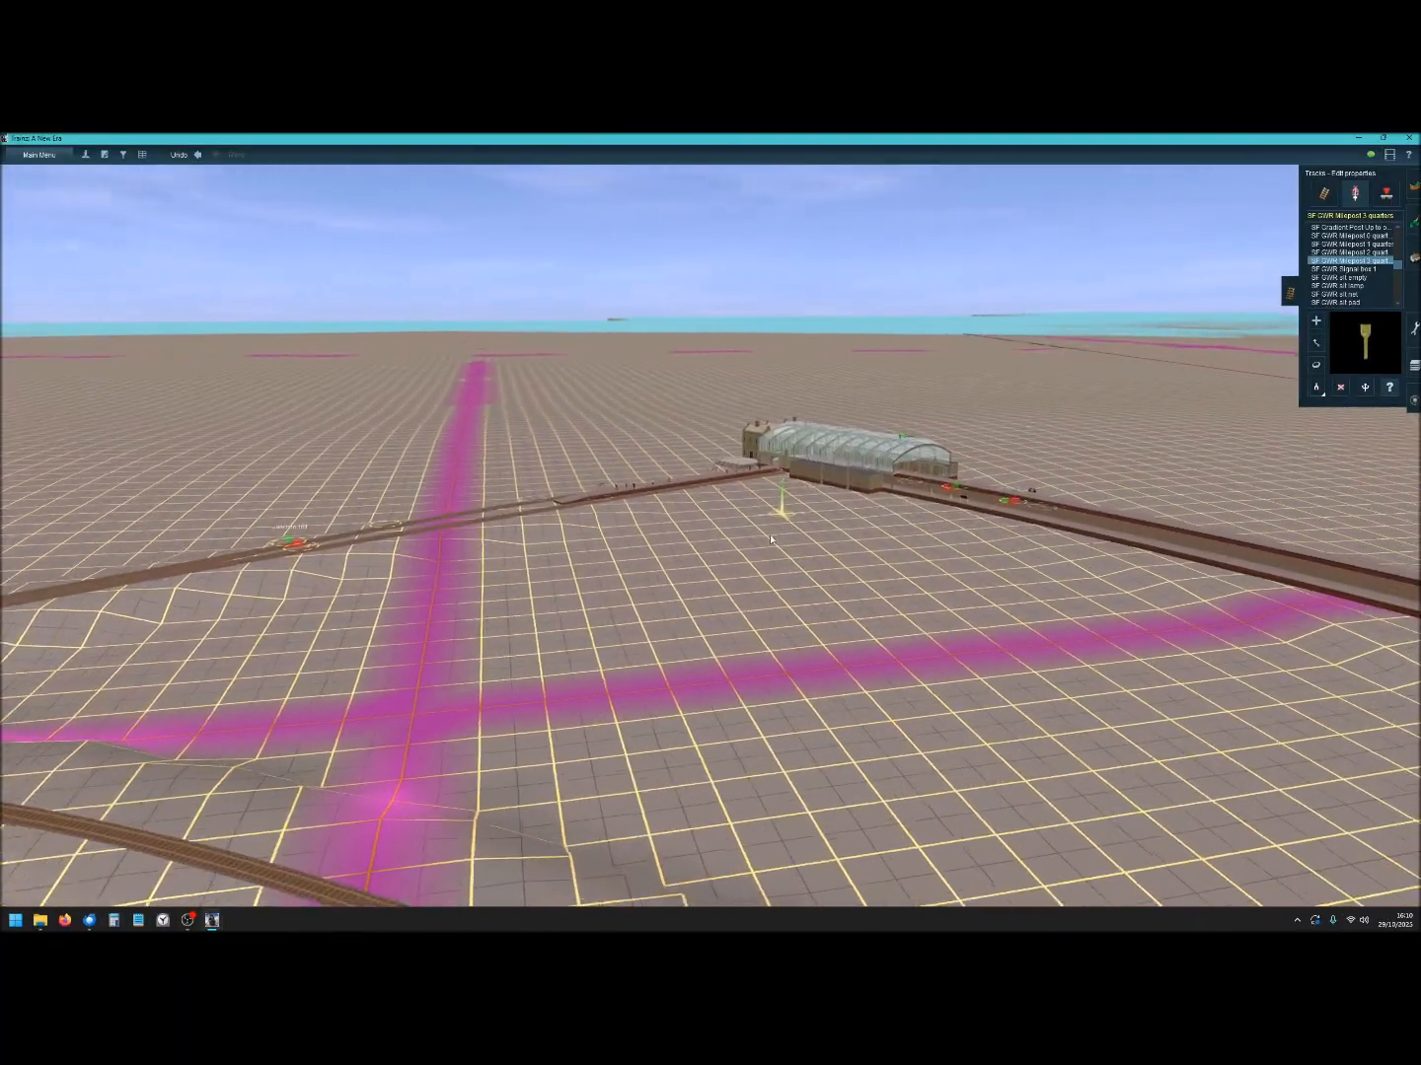
mouse_move(661, 503)
right_mouse_down()
mouse_move(616, 548)
mouse_move(529, 536)
mouse_move(512, 510)
mouse_move(526, 499)
mouse_move(789, 534)
mouse_move(623, 501)
right_mouse_up()
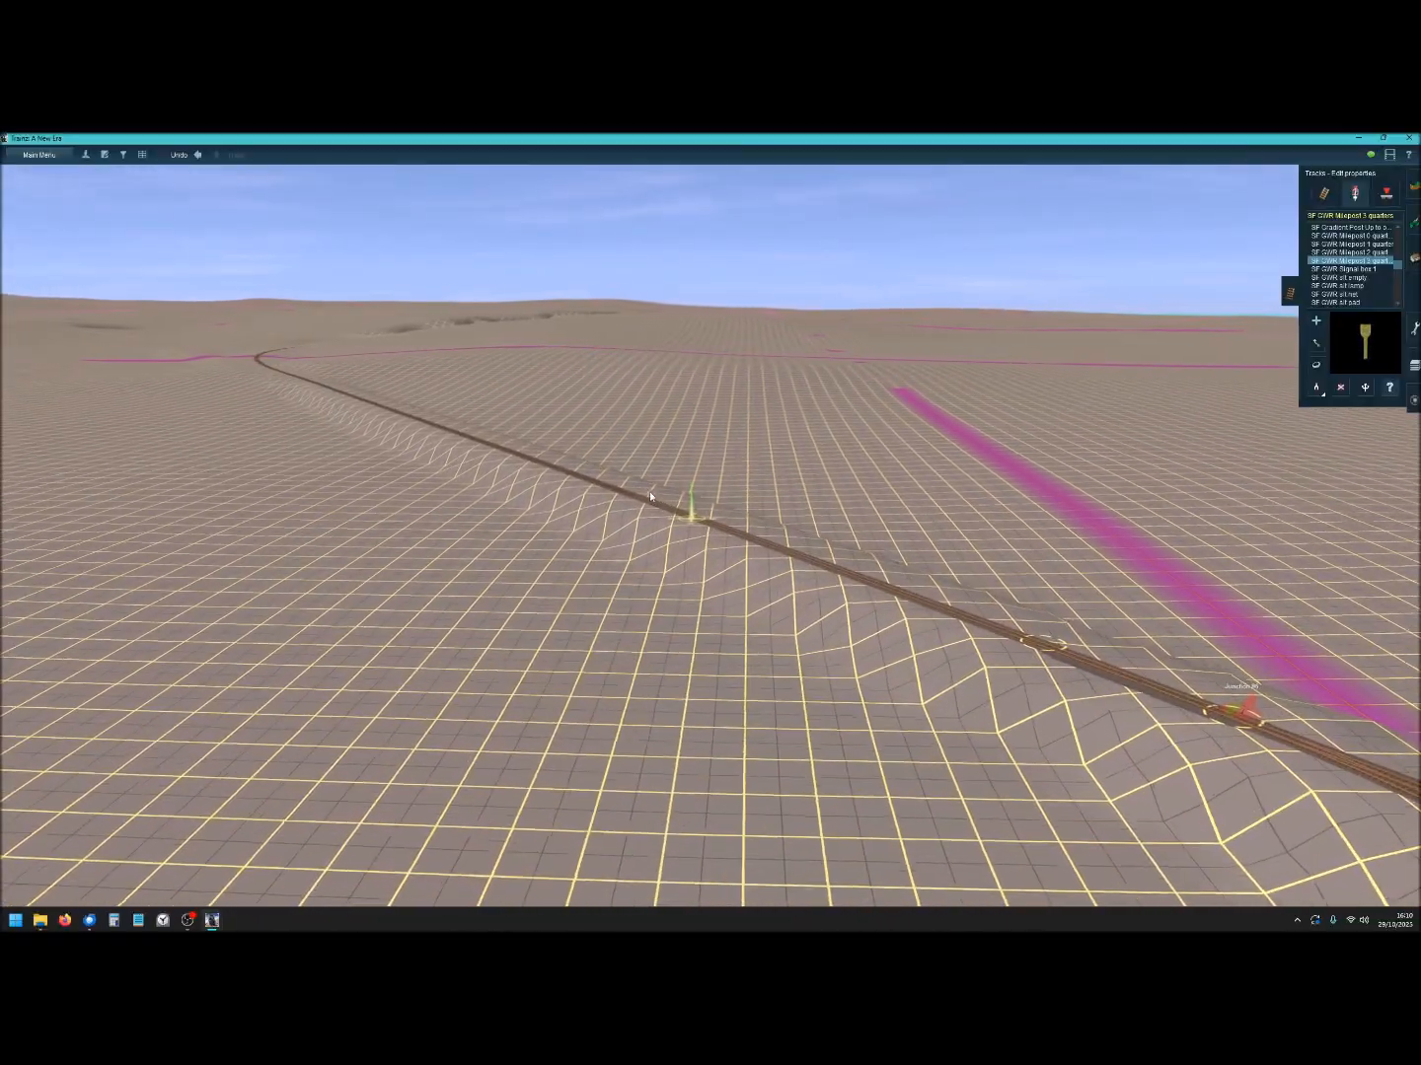
key("Left")
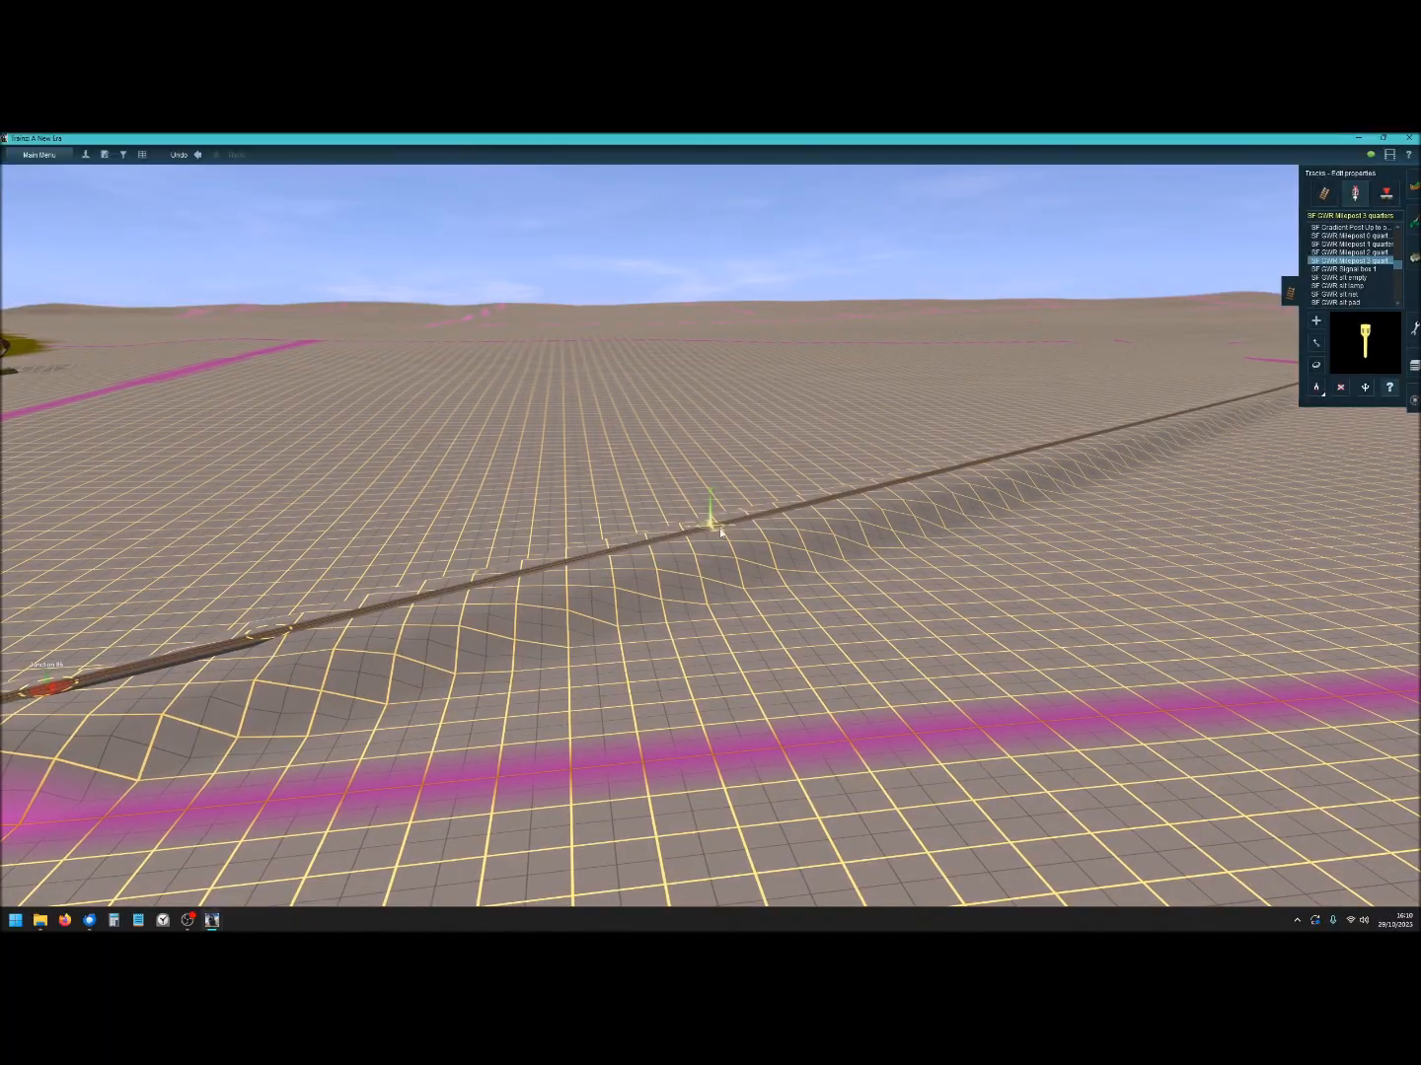
mouse_move(741, 533)
right_mouse_down()
mouse_move(585, 554)
mouse_move(562, 546)
mouse_move(565, 528)
right_mouse_up()
mouse_move(671, 510)
right_mouse_down()
mouse_move(709, 518)
mouse_move(695, 509)
mouse_move(716, 536)
mouse_move(727, 517)
mouse_move(695, 507)
mouse_move(706, 520)
mouse_move(728, 494)
mouse_move(721, 525)
mouse_move(705, 517)
mouse_move(741, 508)
mouse_move(621, 590)
mouse_move(609, 561)
mouse_move(625, 571)
mouse_move(690, 519)
mouse_move(675, 555)
mouse_move(789, 591)
mouse_move(779, 566)
mouse_move(902, 544)
right_mouse_up()
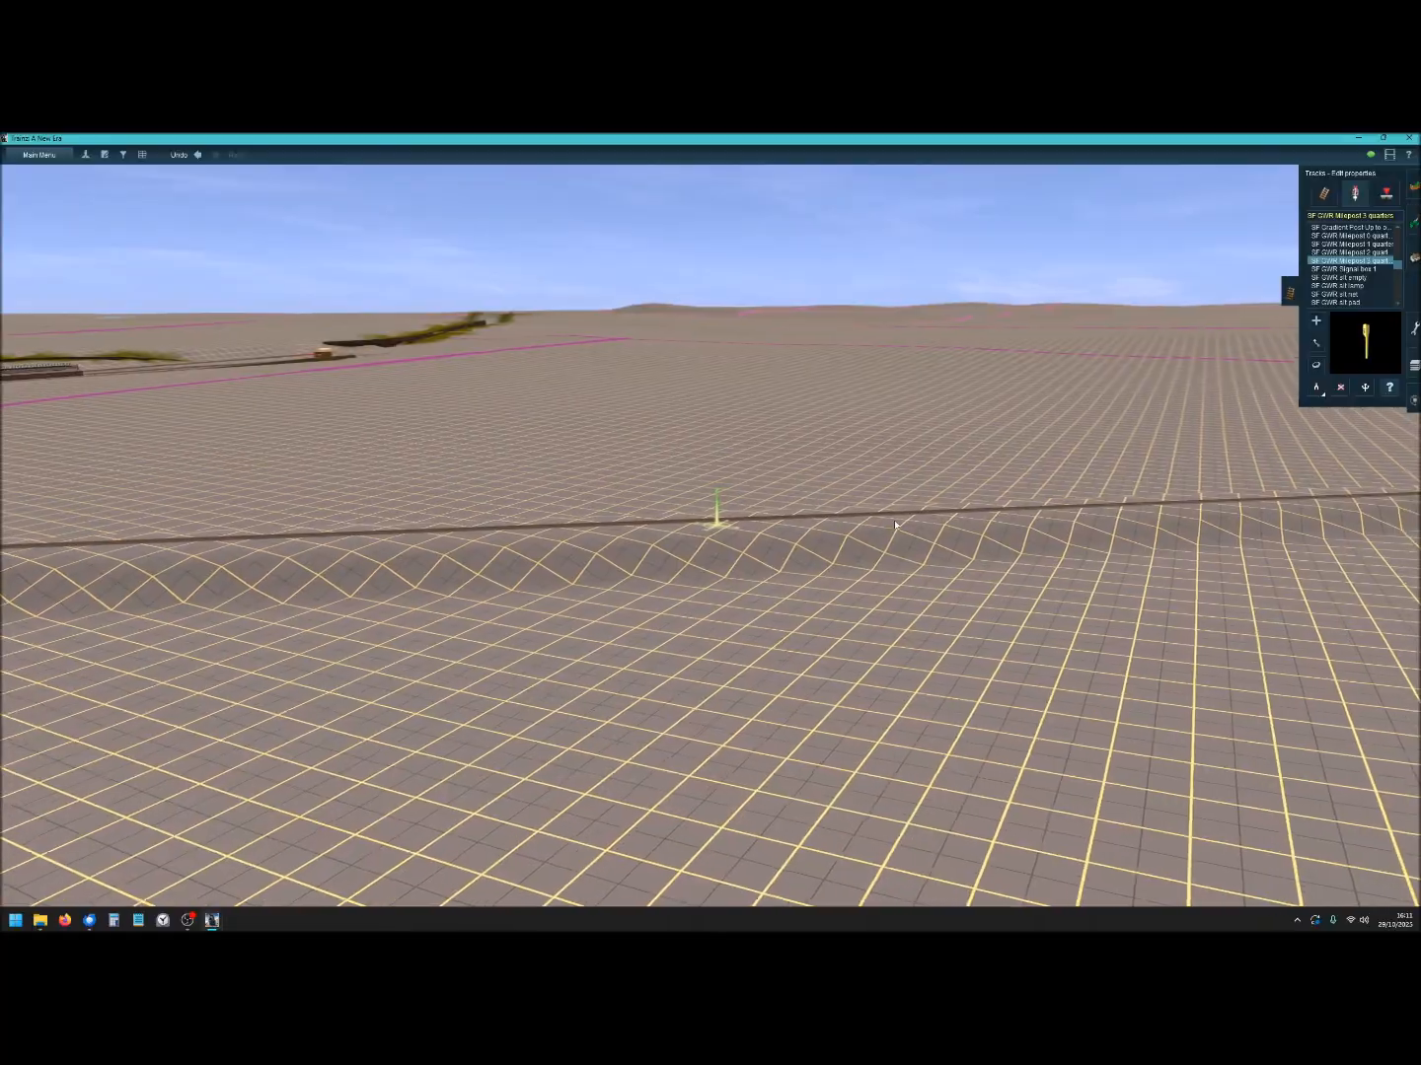
Follow the single-track line across the gridded terrain and into the steep-sided cutting.
key("Up")
key("Up")
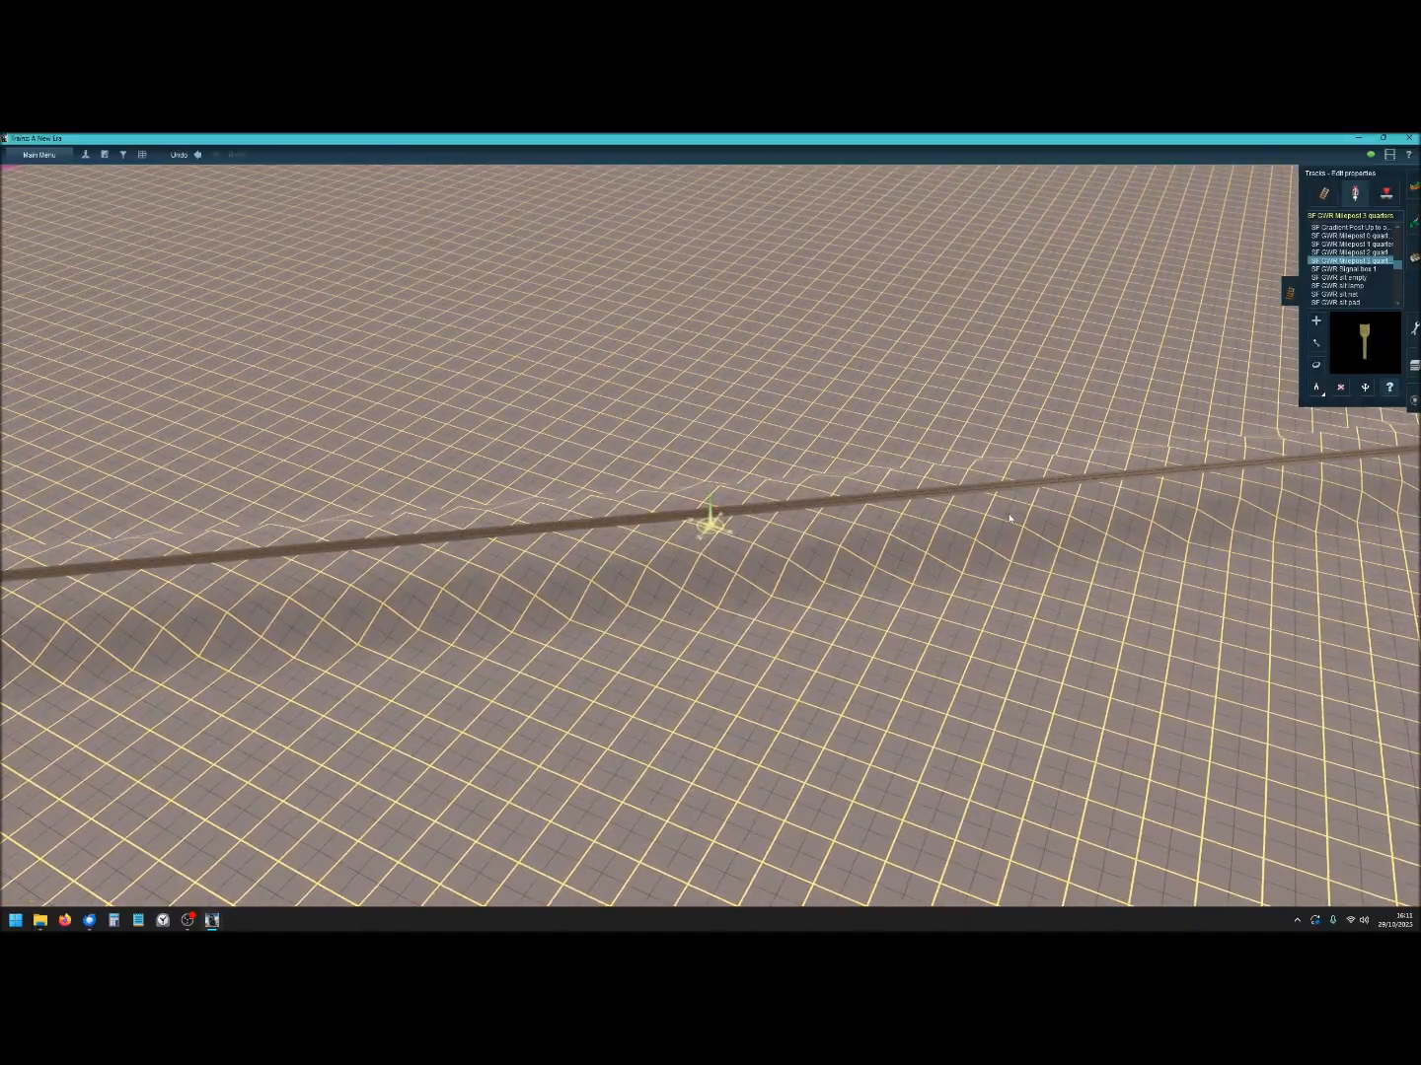
right_click_drag(1046, 492, 795, 450)
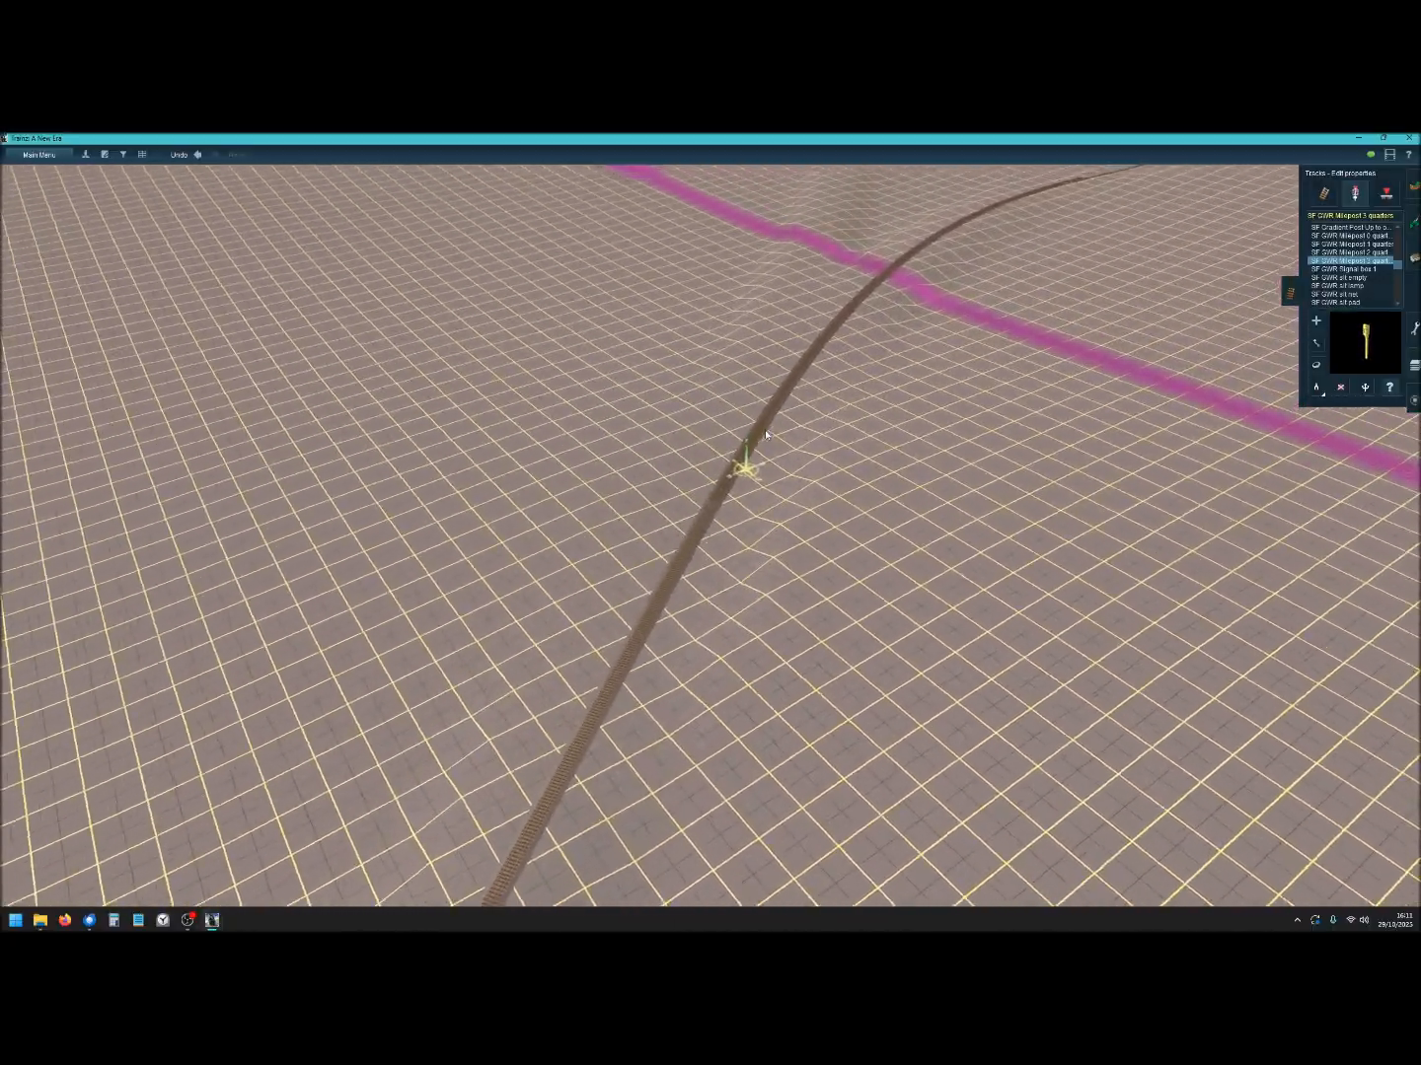
right_click_drag(759, 438, 793, 460)
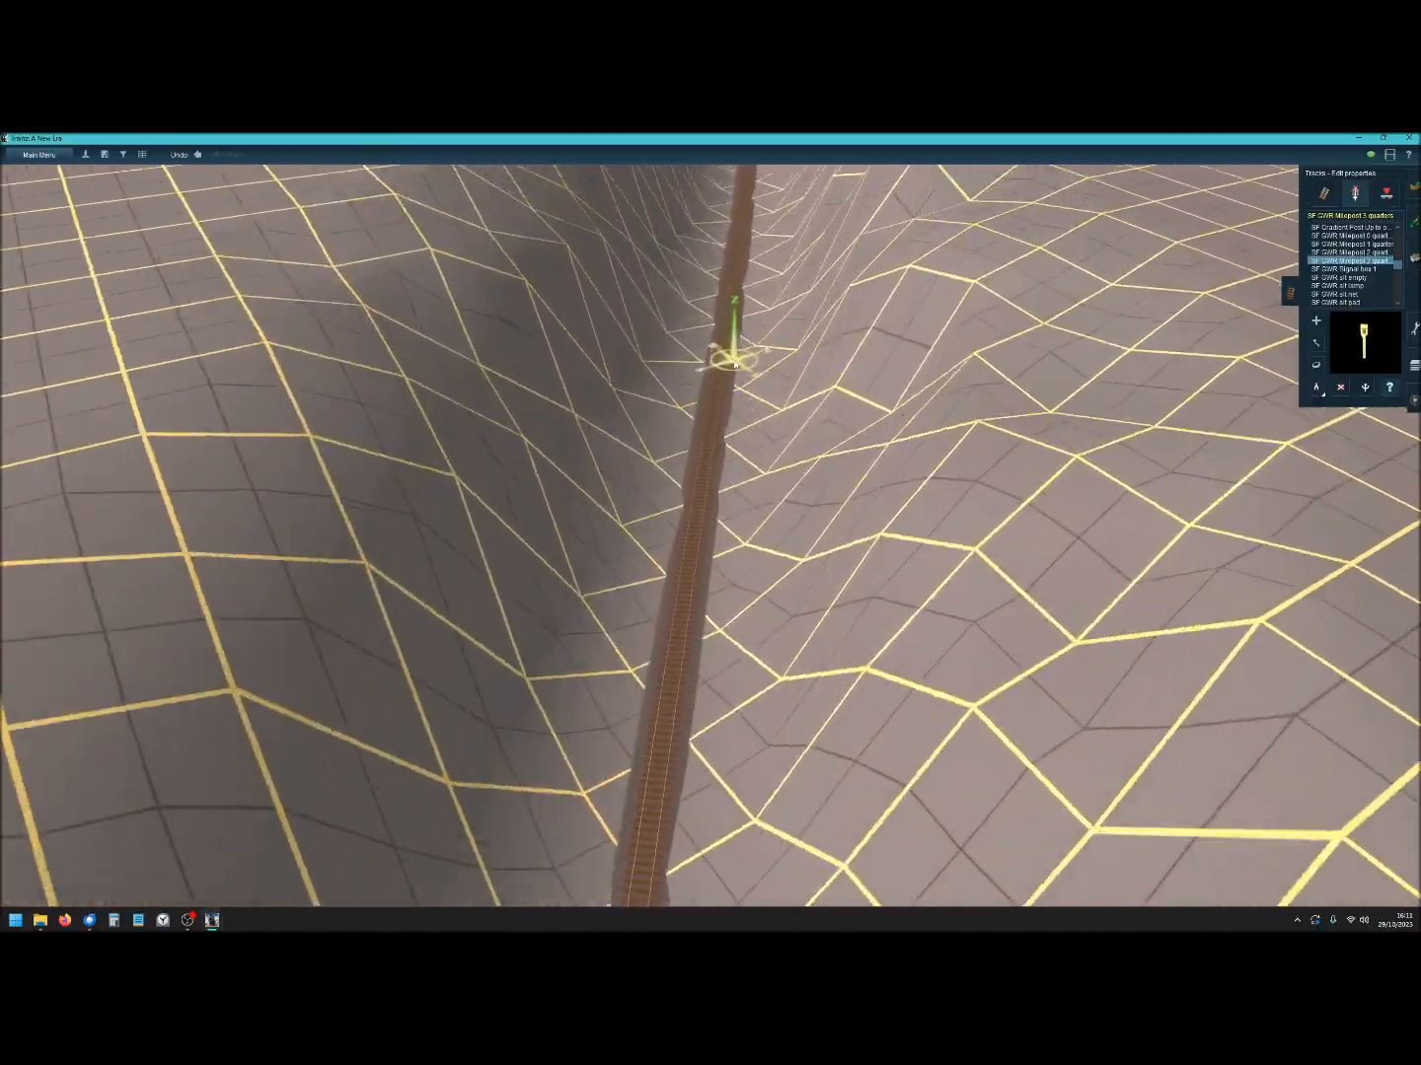
right_click_drag(705, 341, 692, 344)
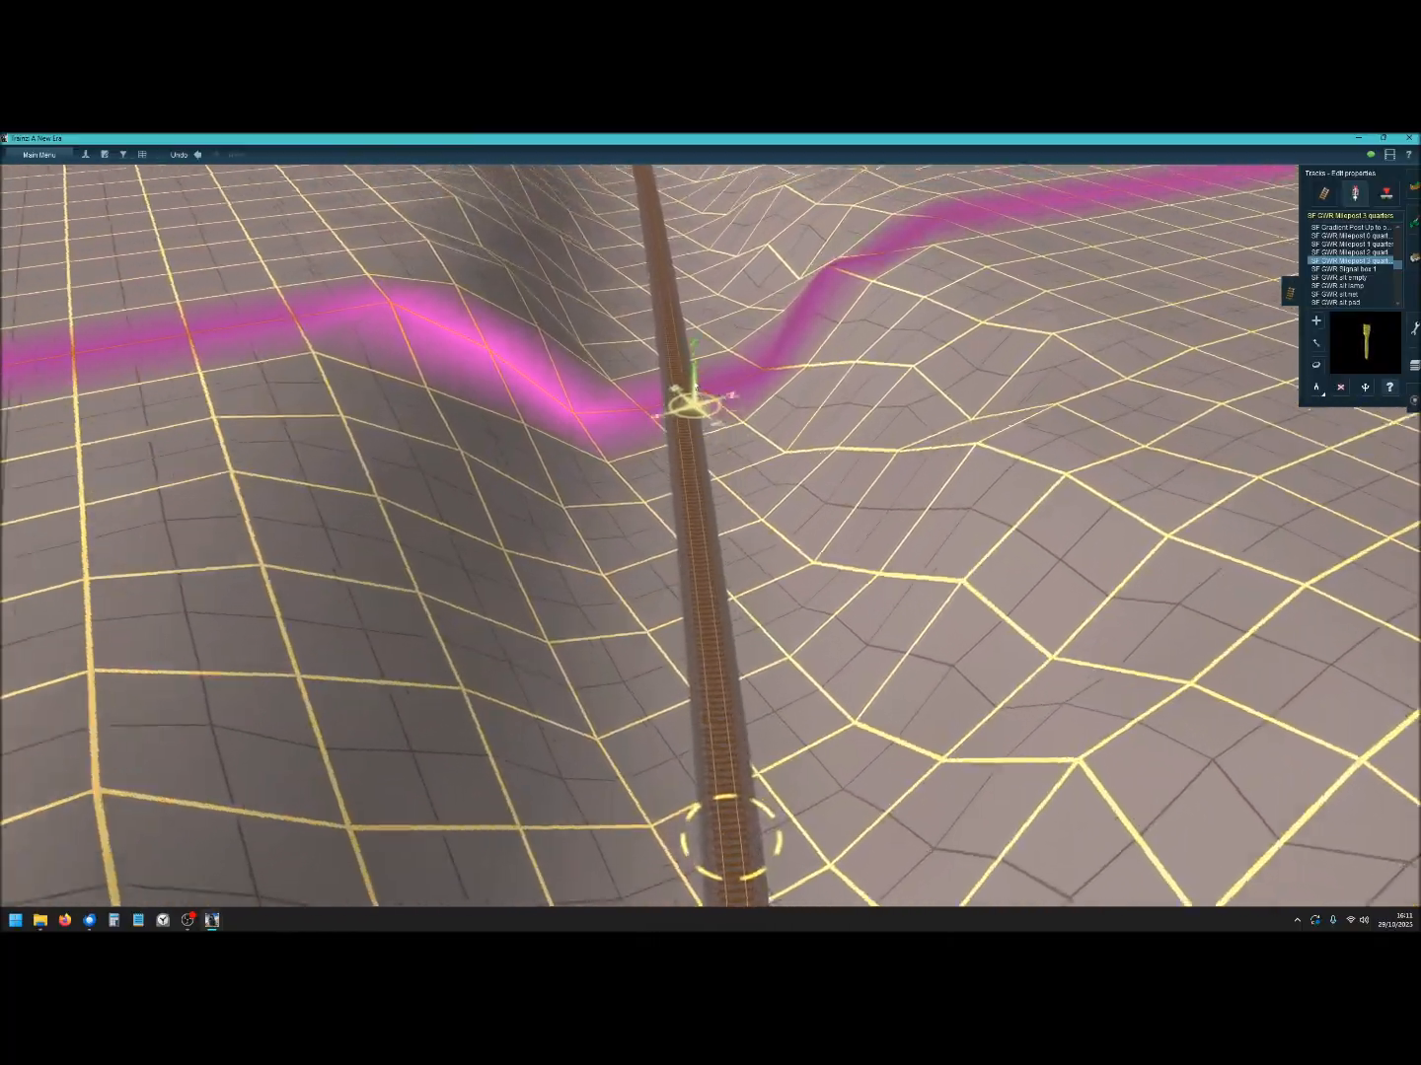
right_click_drag(695, 387, 703, 391)
right_click_drag(703, 539, 725, 540)
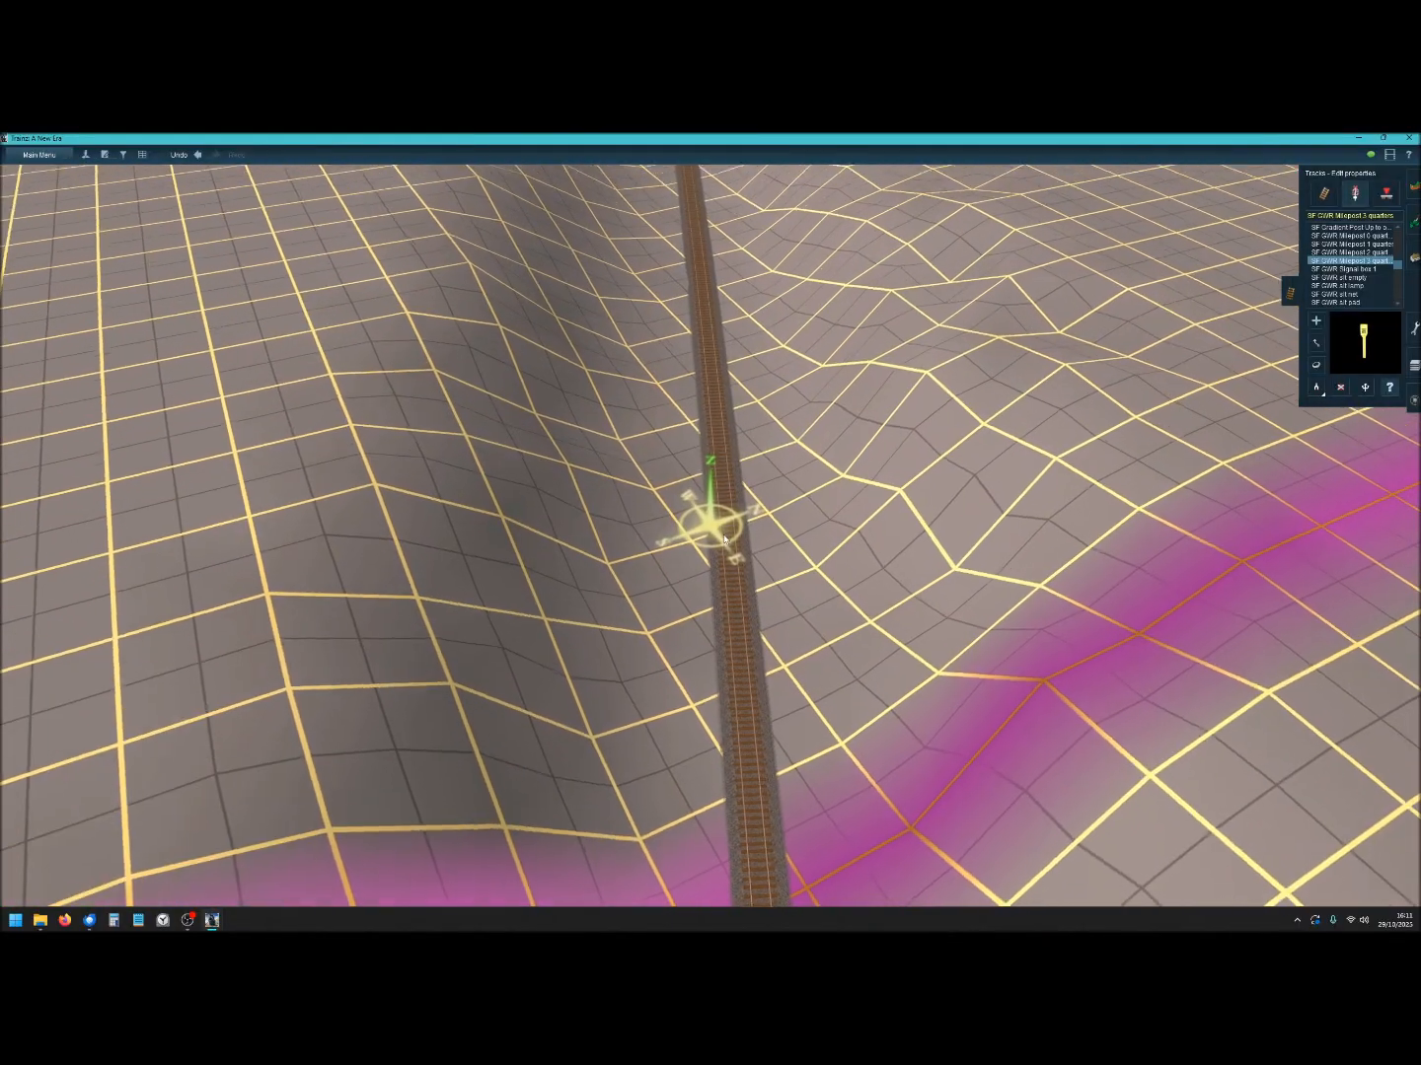
Examine the milepost beside the single track in the cutting from close up and from farther back.
key("Left")
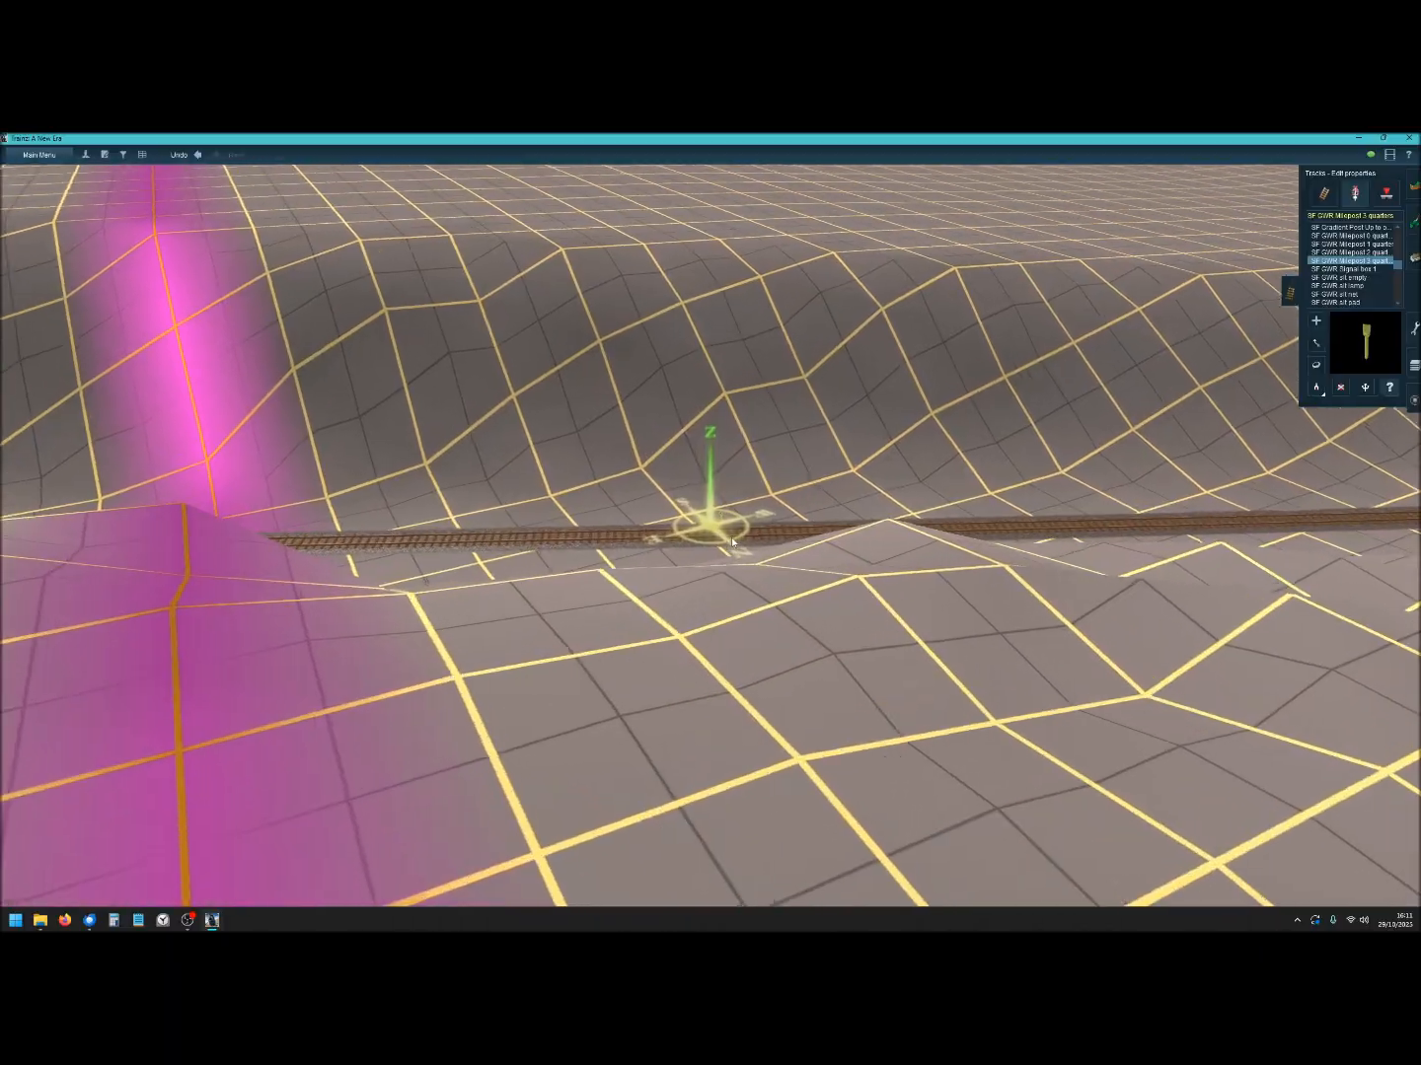
scroll(732, 541, "up", 3)
scroll(733, 573, "up", 5)
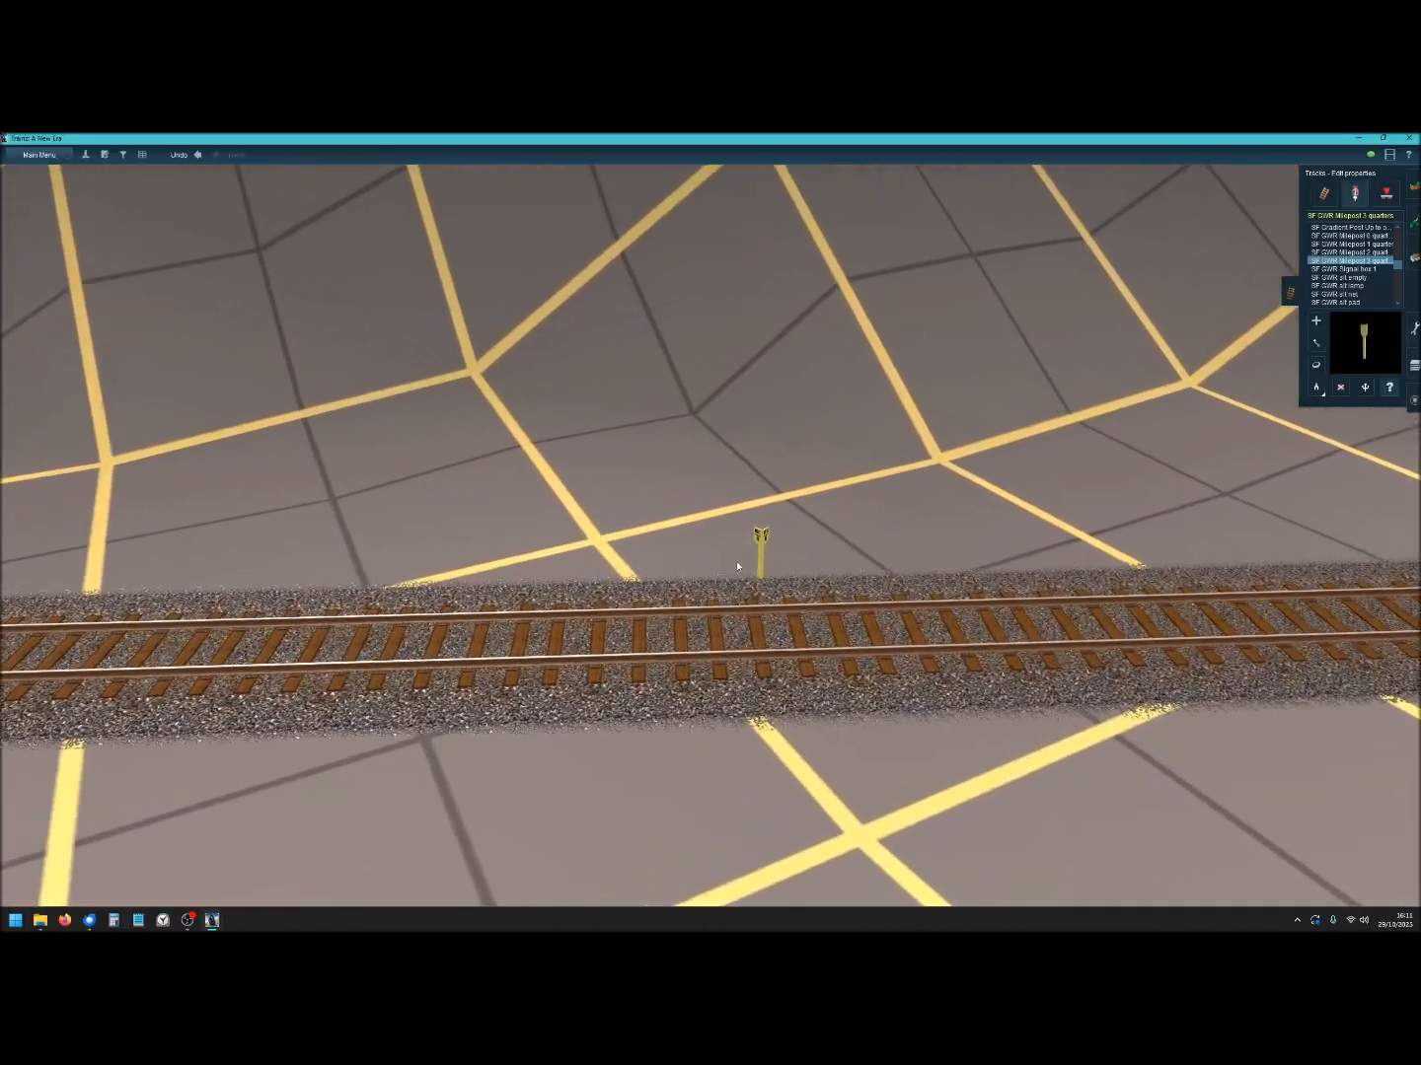
scroll(737, 564, "down", 5)
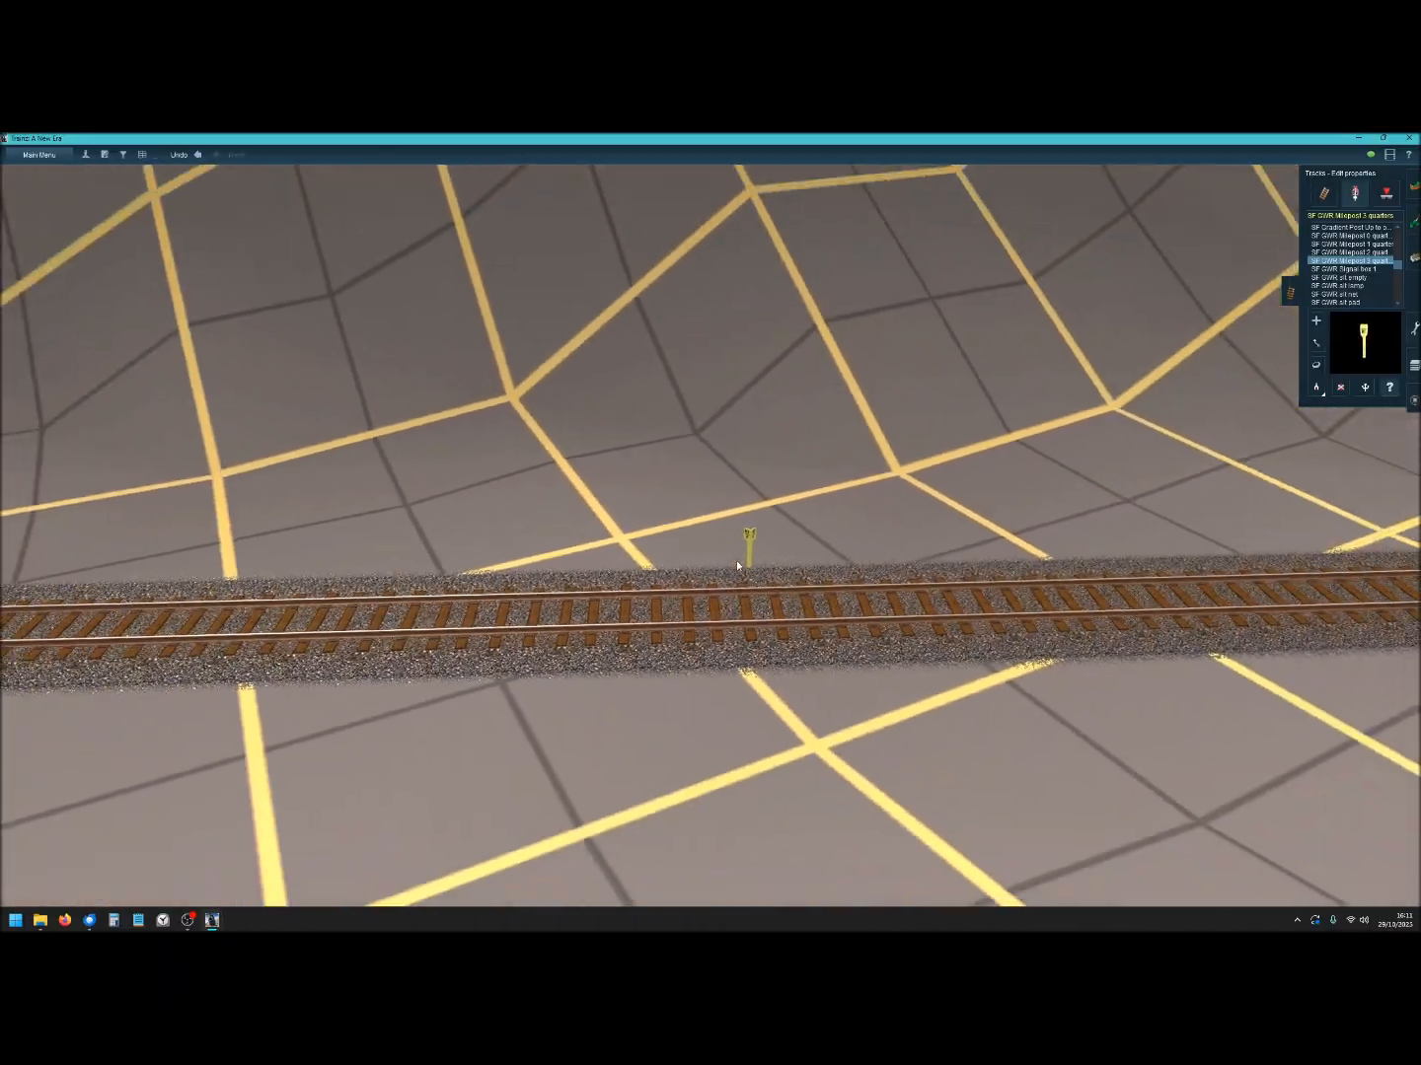
scroll(737, 565, "down", 6)
Continue along the single track to the milepost on the flat terrain and examine it up close.
right_click_drag(737, 564, 724, 518)
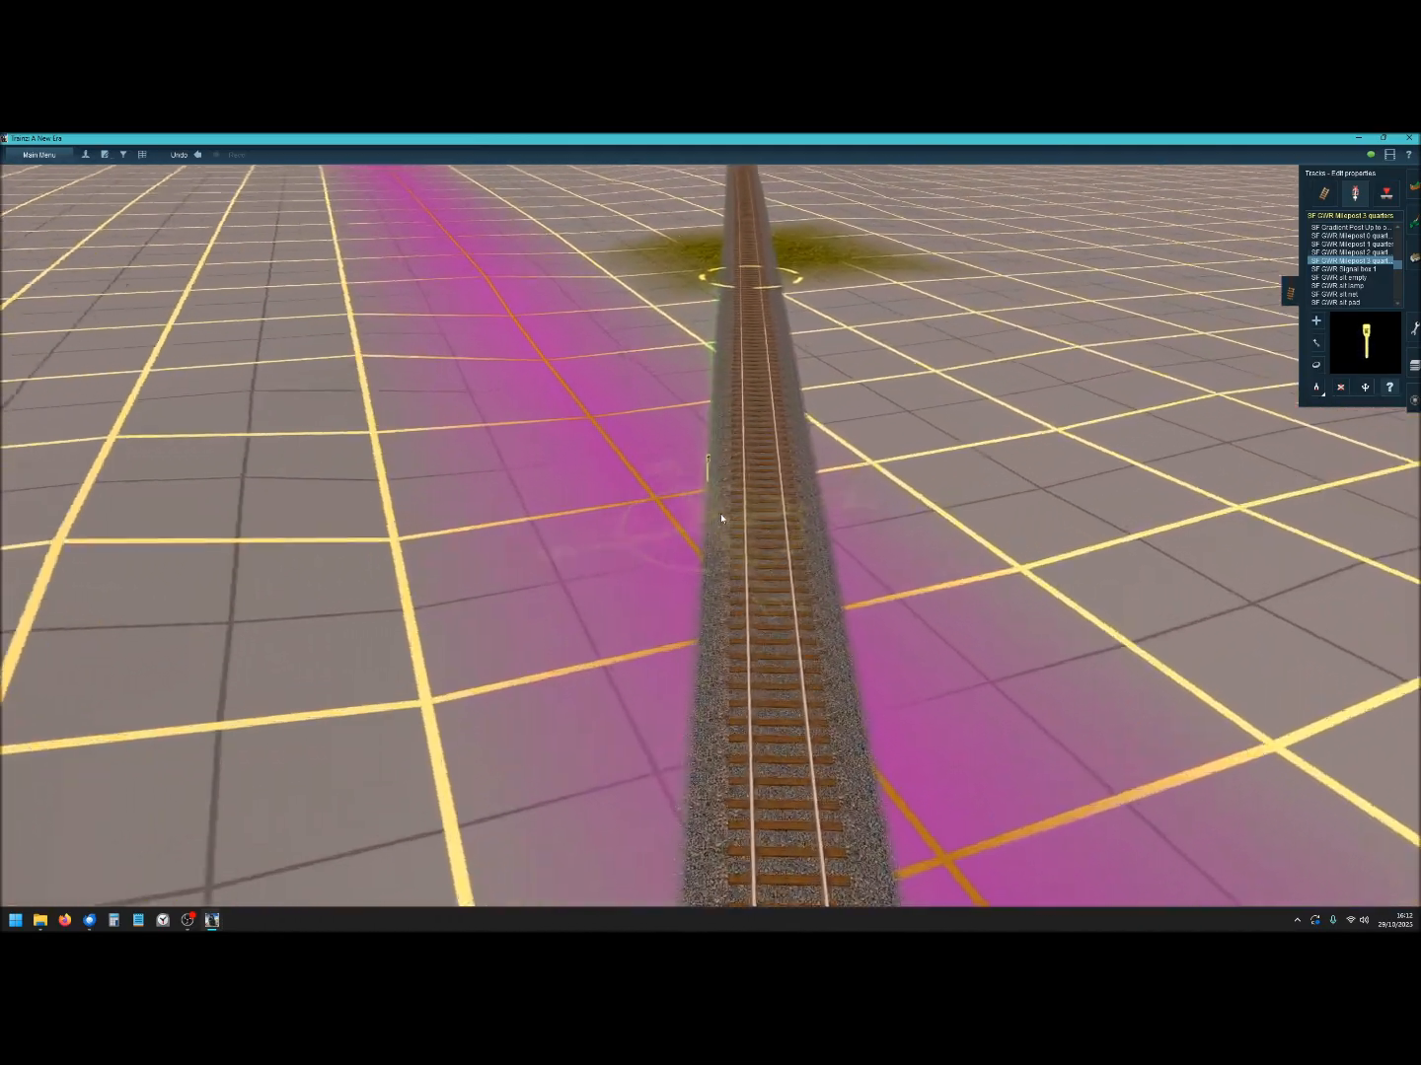
scroll(721, 518, "up", 6)
right_click(757, 468)
right_click_drag(723, 484, 796, 519)
scroll(916, 503, "down", 6)
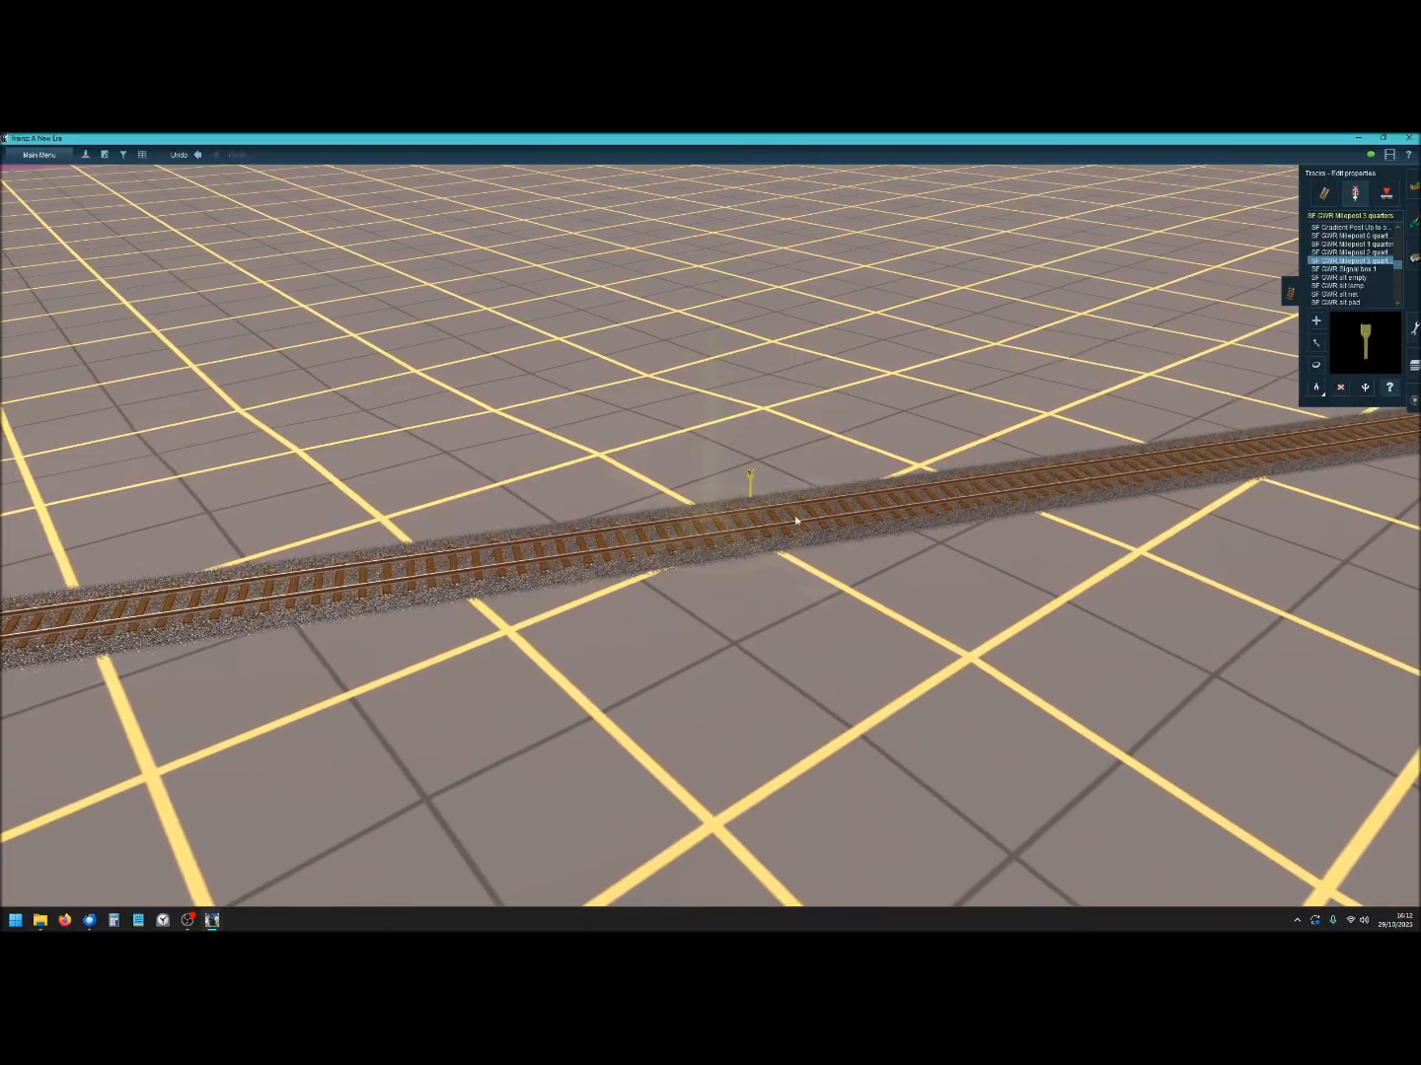
scroll(759, 515, "up", 6)
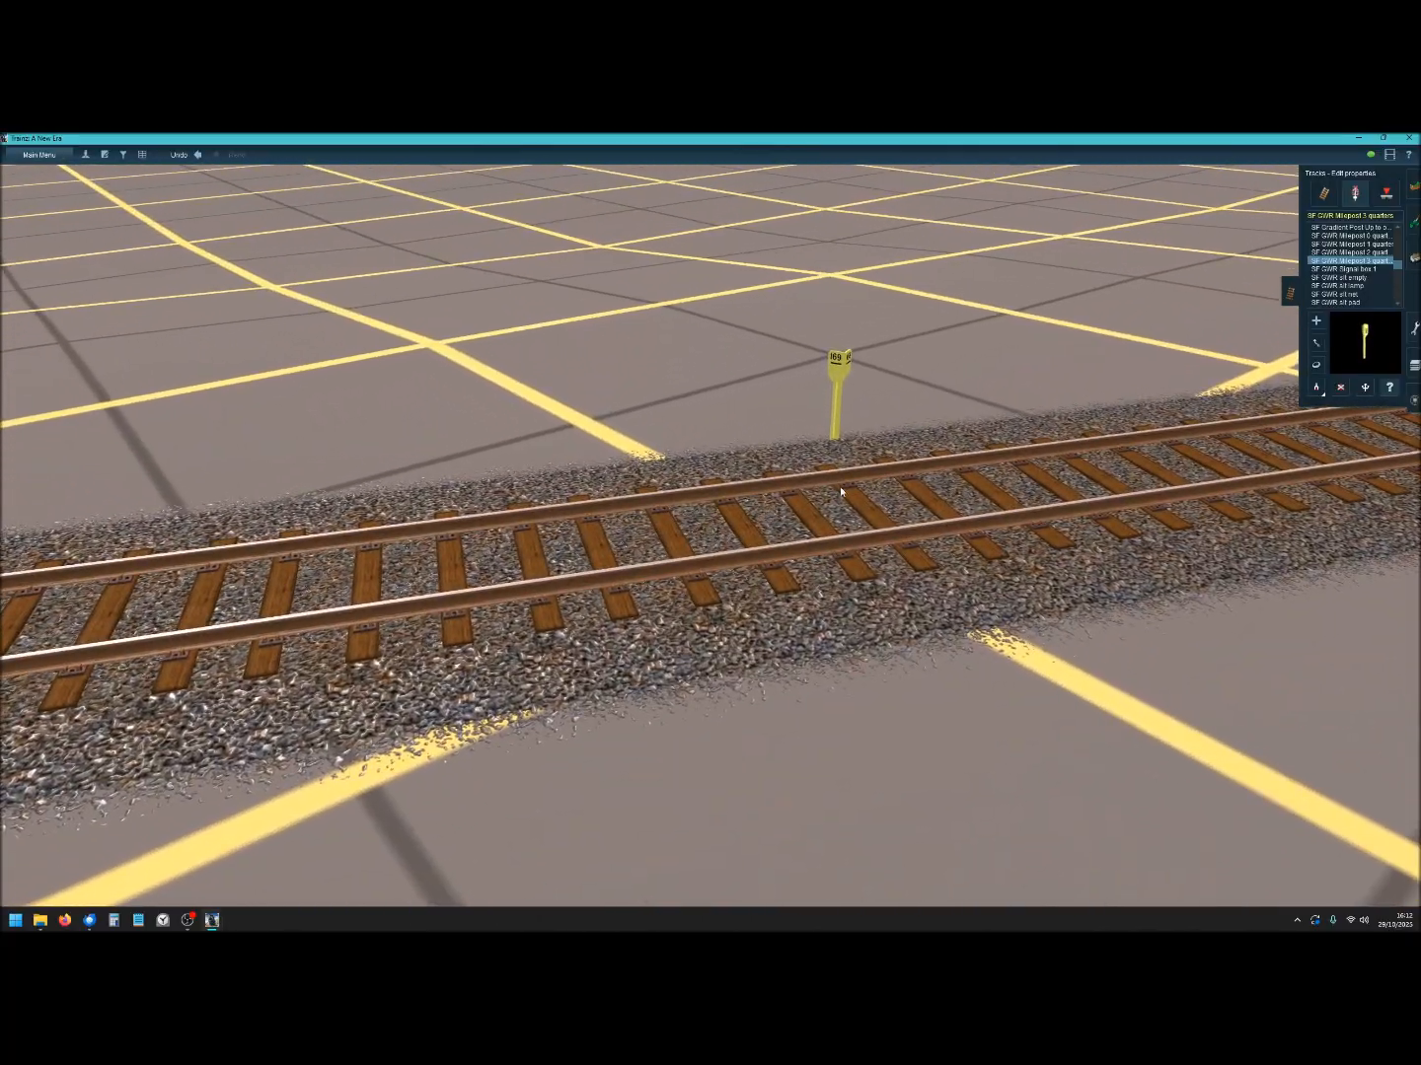
scroll(839, 492, "down", 5)
scroll(858, 499, "down", 4)
Follow the single line past the grass-textured patch and along the coastline beside the sea.
right_click_drag(938, 532, 1047, 414)
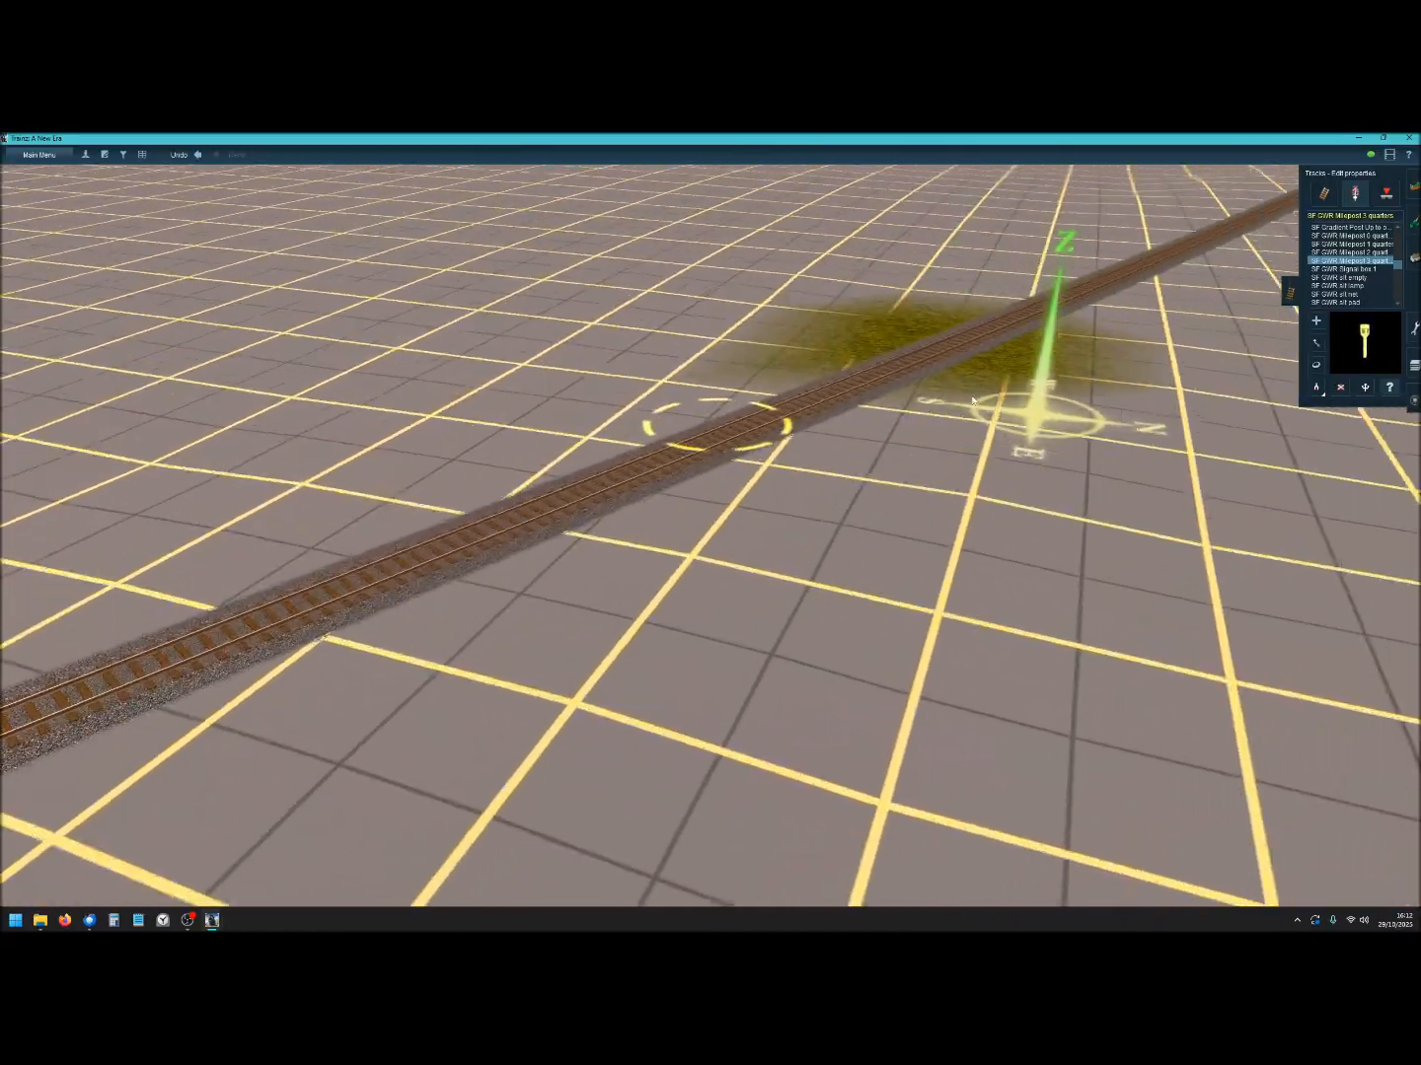
scroll(968, 400, "up", 4)
scroll(968, 399, "down", 8)
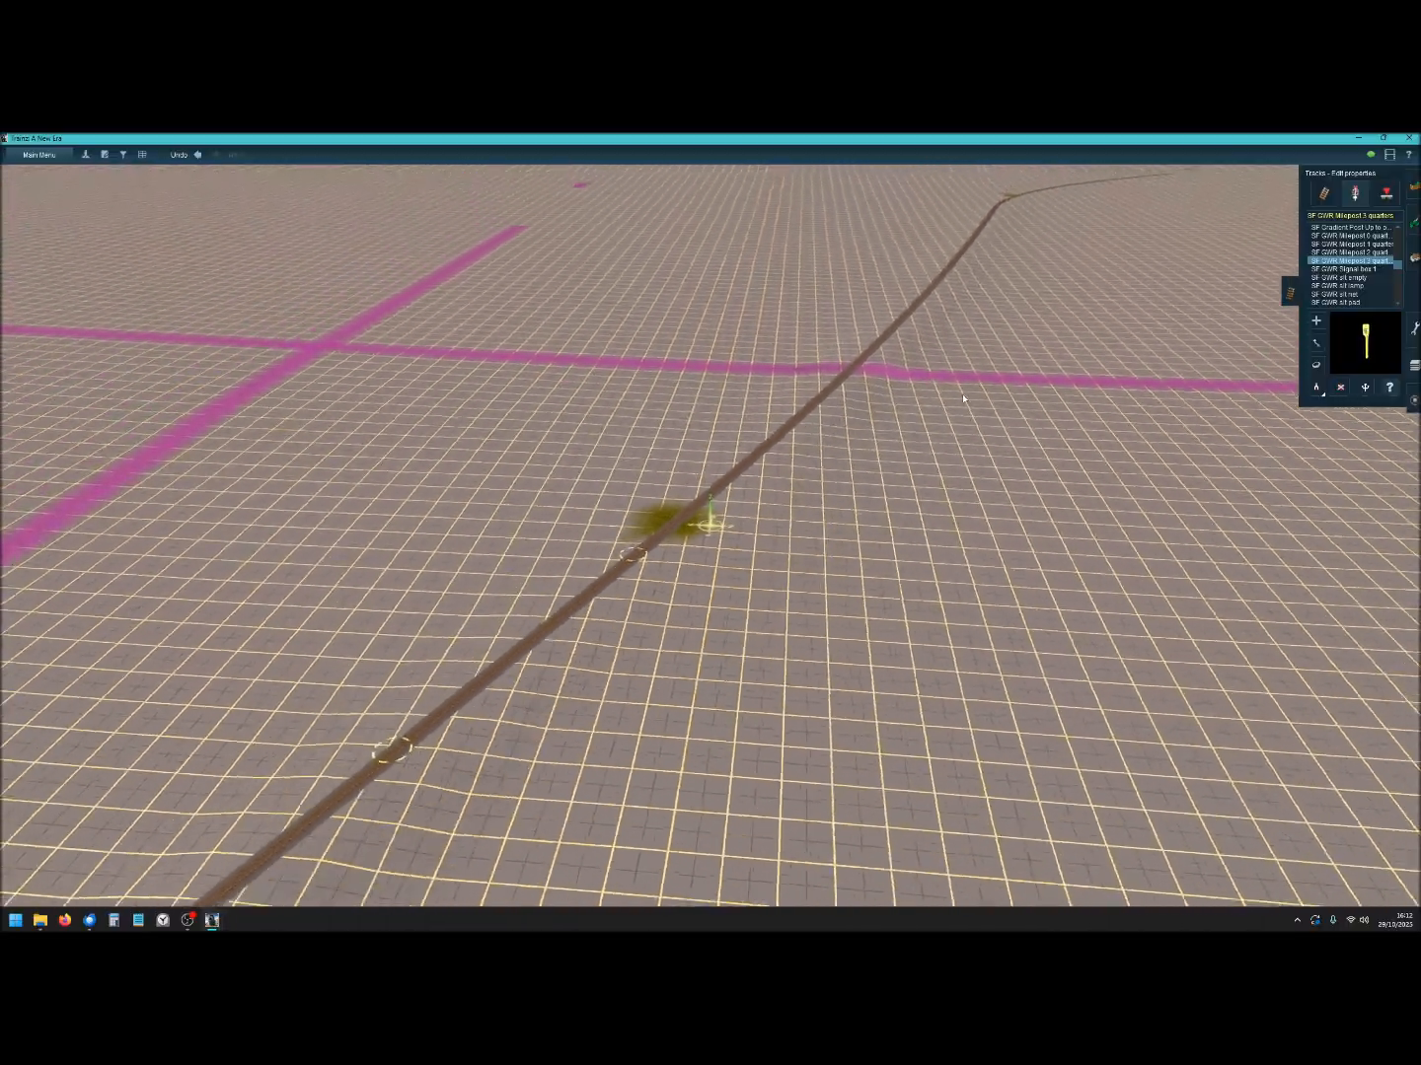
right_click_drag(963, 400, 637, 454)
right_click_drag(711, 555, 721, 569)
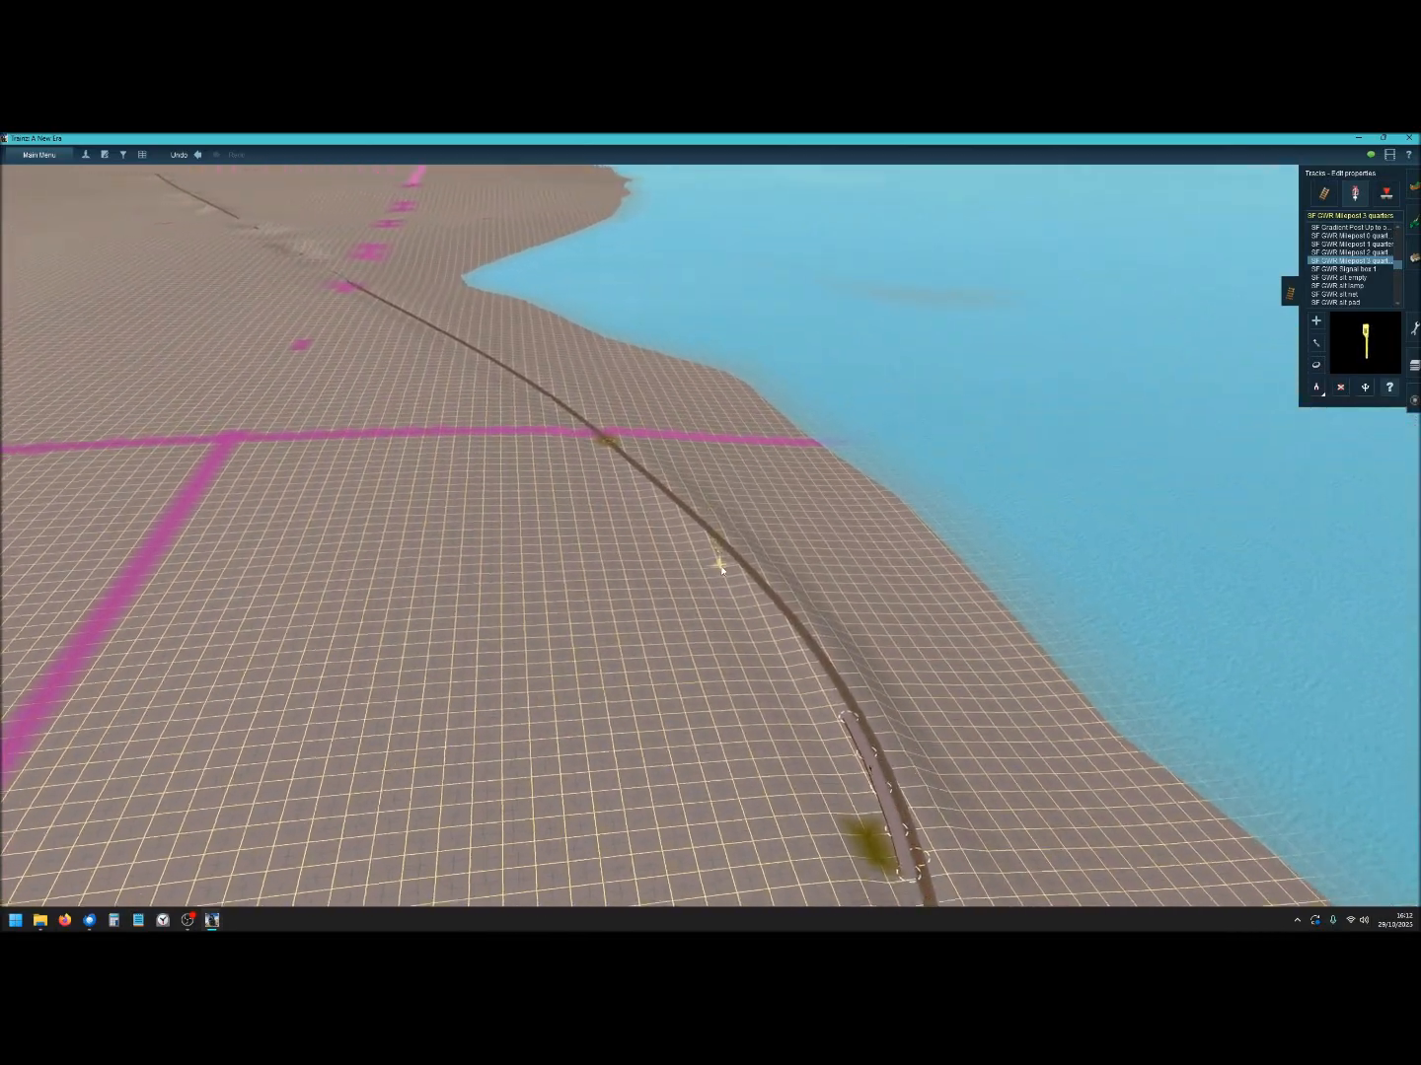
right_click_drag(818, 641, 714, 371)
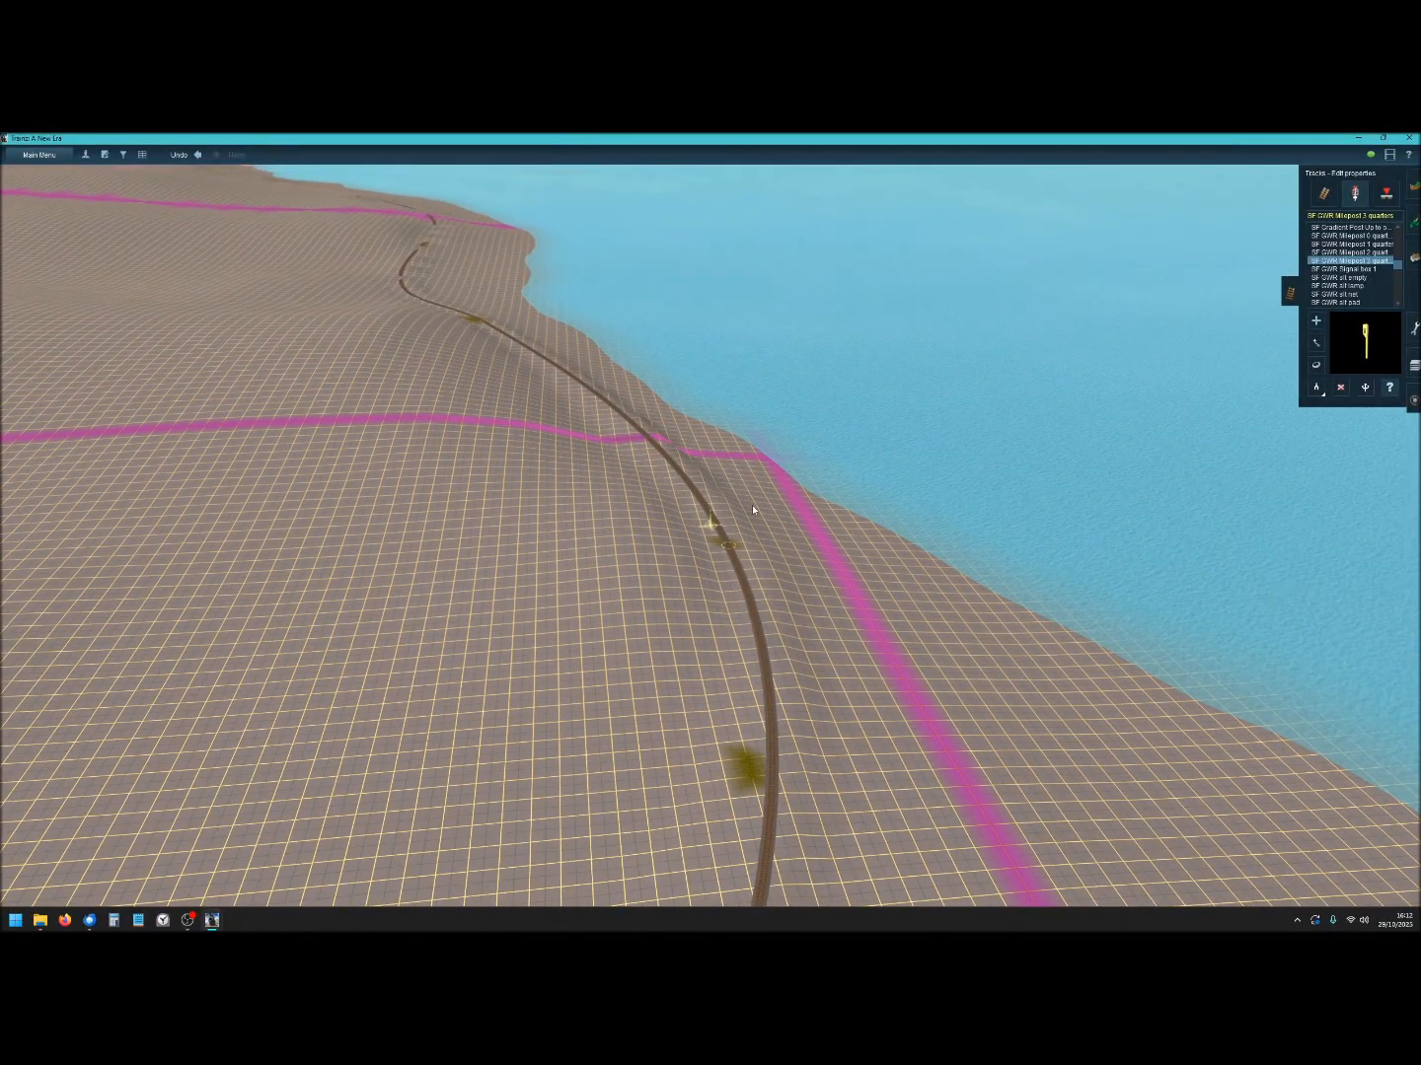
mouse_move(677, 443)
right_mouse_down()
mouse_move(622, 422)
mouse_move(733, 448)
mouse_move(725, 437)
mouse_move(653, 430)
mouse_move(723, 449)
mouse_move(830, 523)
mouse_move(733, 493)
mouse_move(680, 486)
mouse_move(669, 501)
right_mouse_up()
Inspect the clifftop station with its footbridge, curved platforms, nameboard and the junctions at the platform ends.
scroll(667, 501, "up", 5)
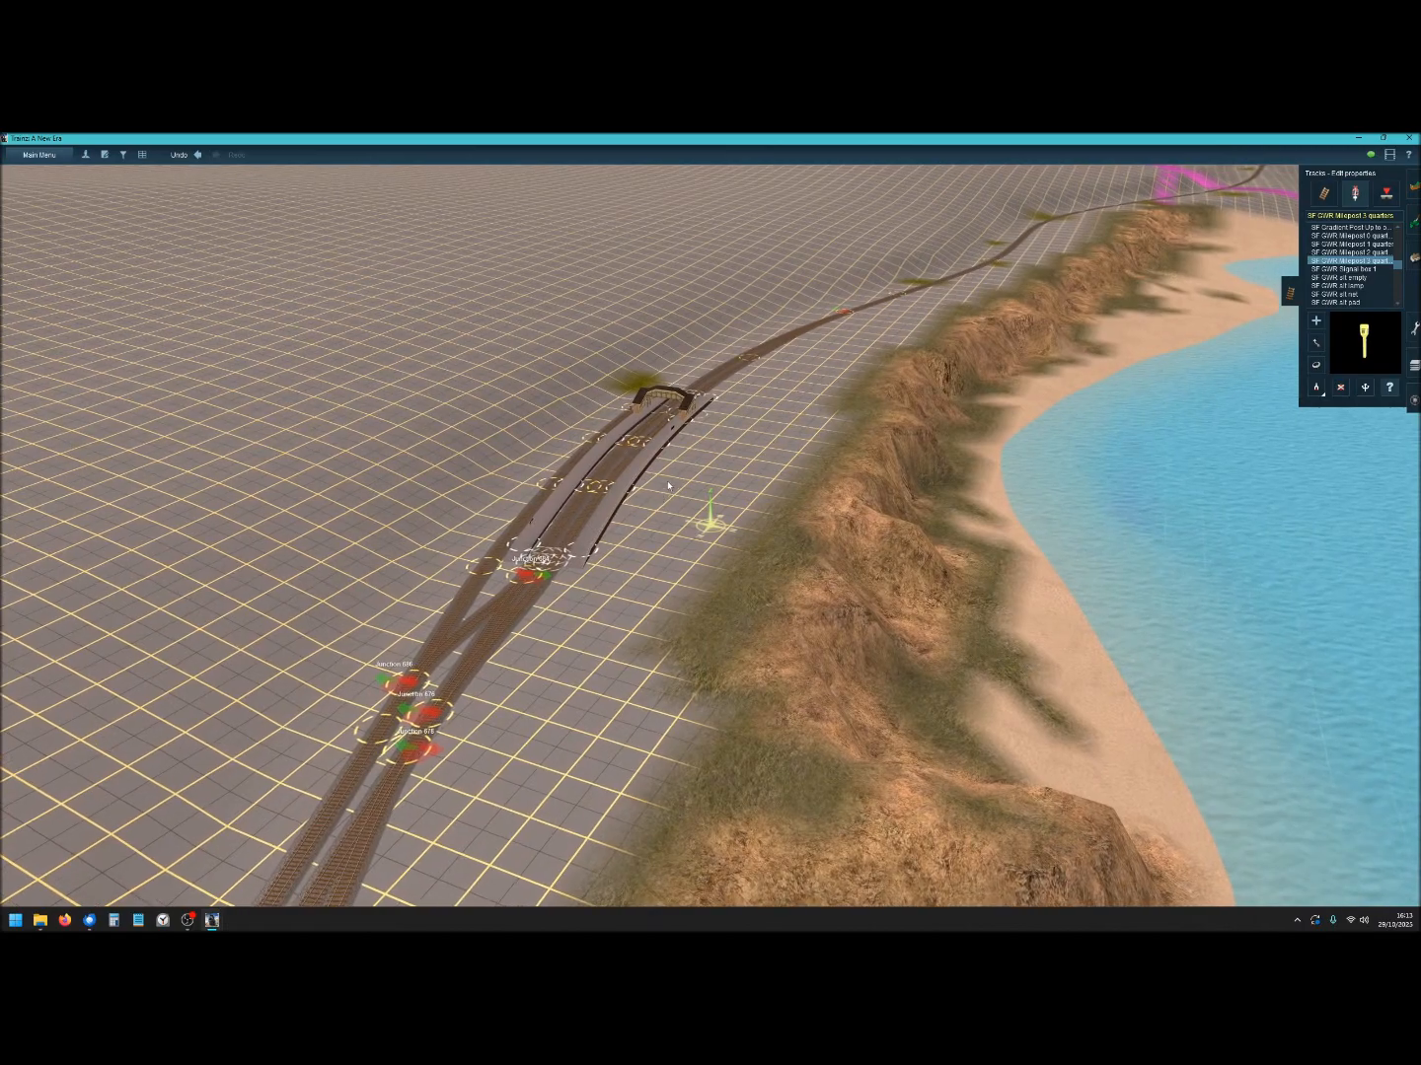
scroll(663, 474, "up", 4)
right_click(655, 463)
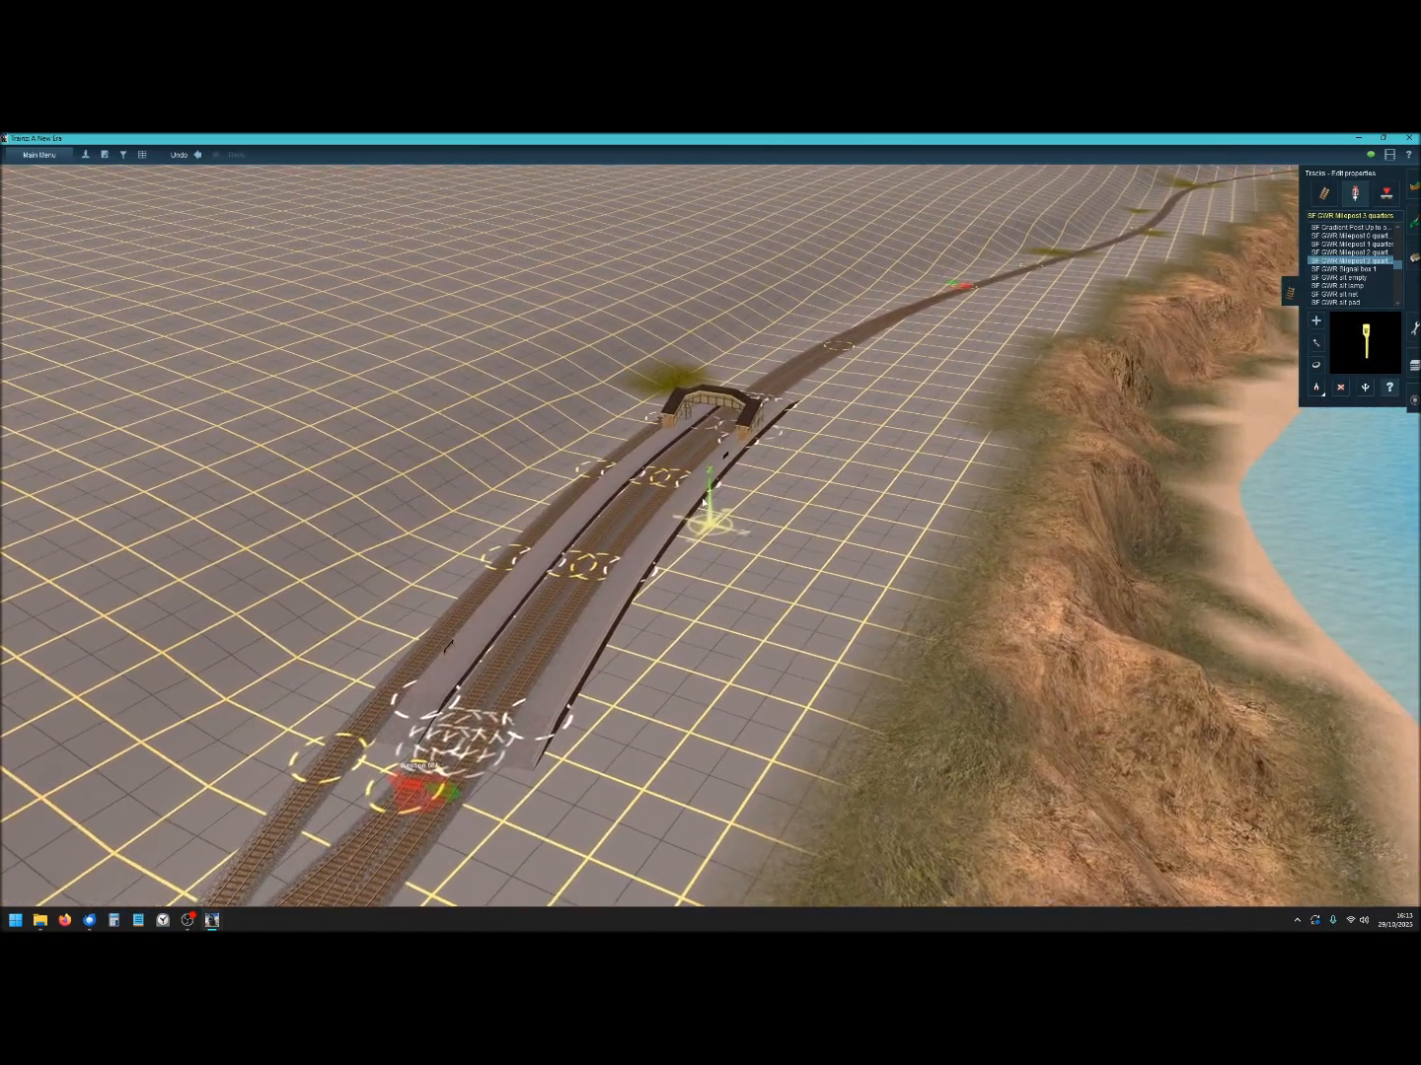
mouse_move(703, 502)
right_mouse_down()
mouse_move(676, 505)
mouse_move(621, 600)
mouse_move(657, 539)
mouse_move(711, 537)
mouse_move(713, 511)
mouse_move(711, 525)
right_mouse_up()
scroll(710, 524, "up", 5)
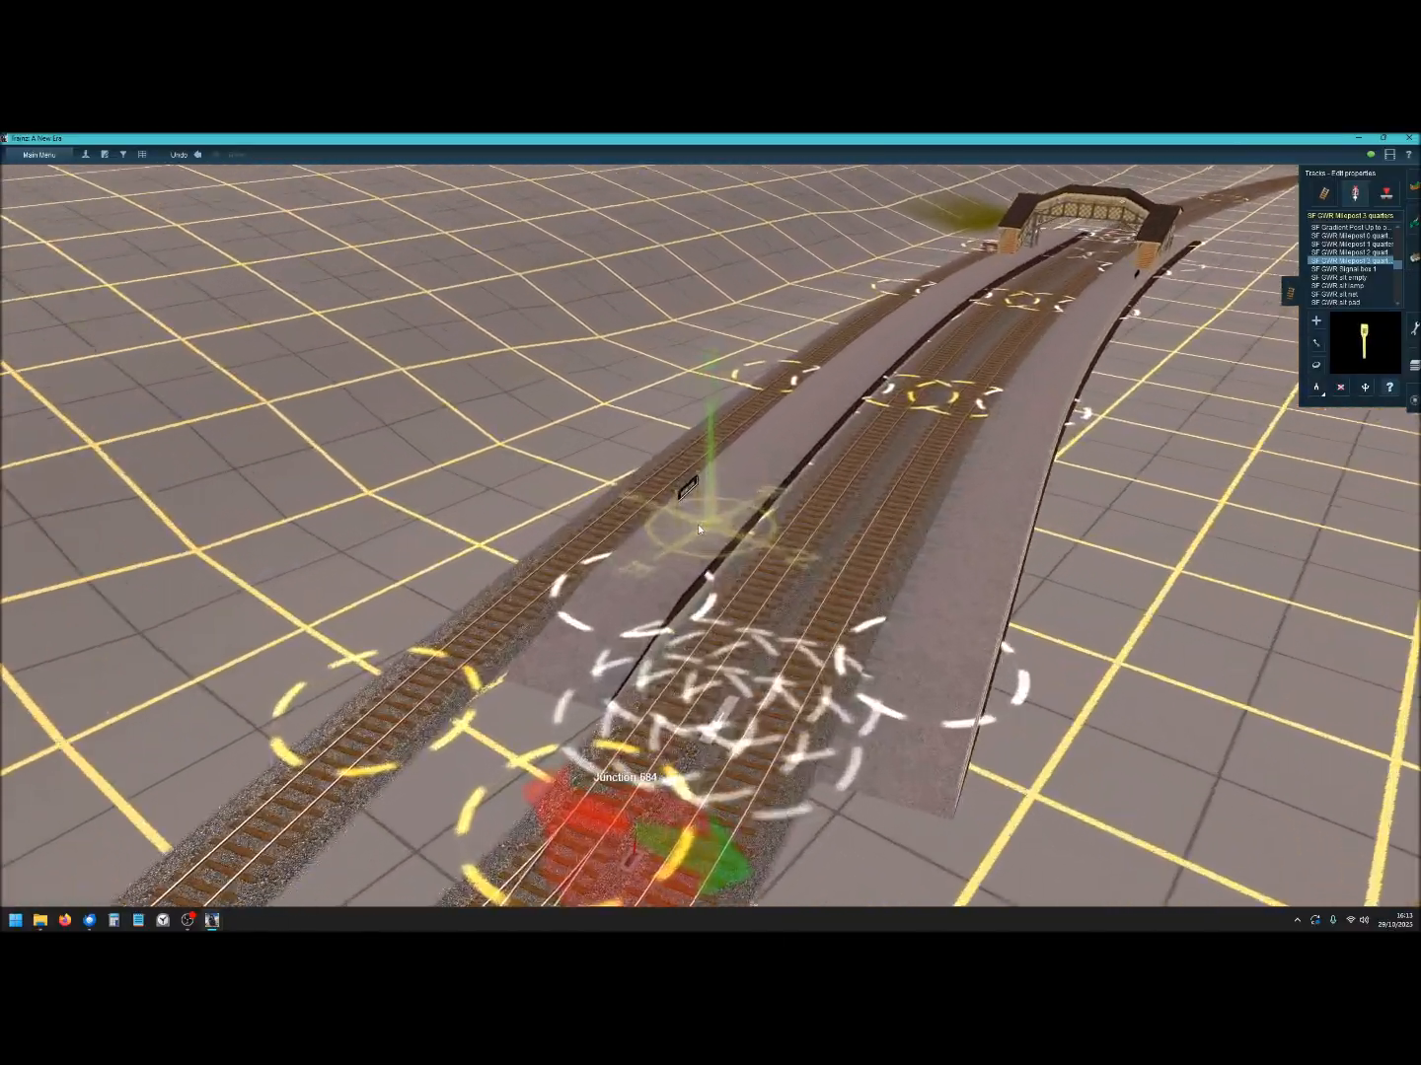
scroll(699, 528, "up", 4)
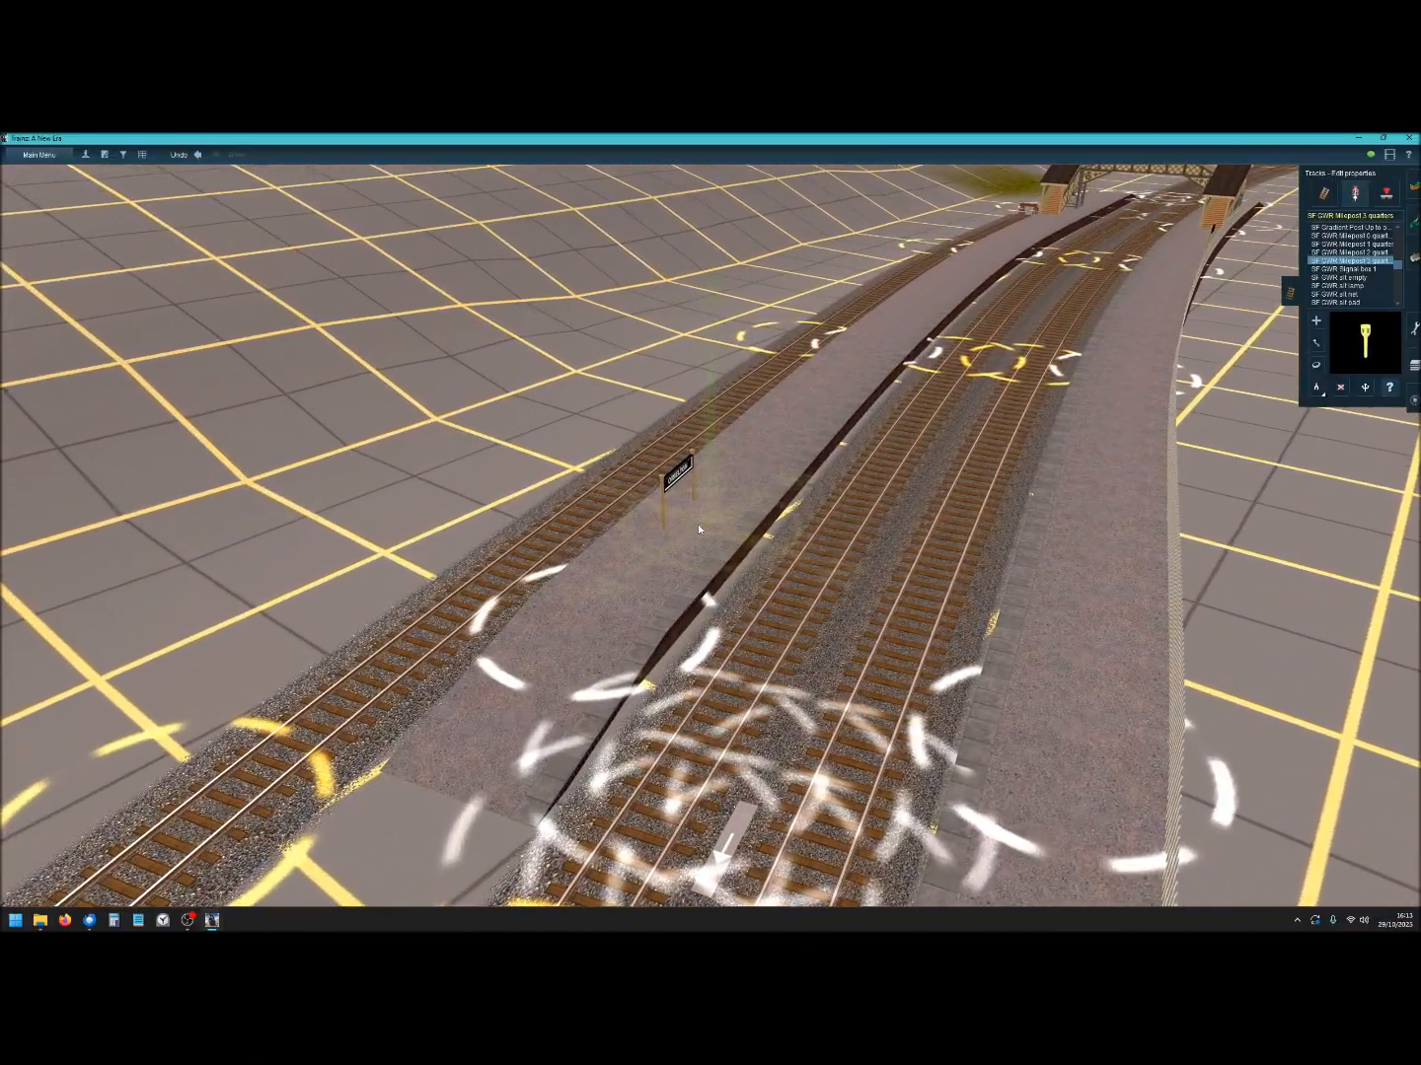
key("Right")
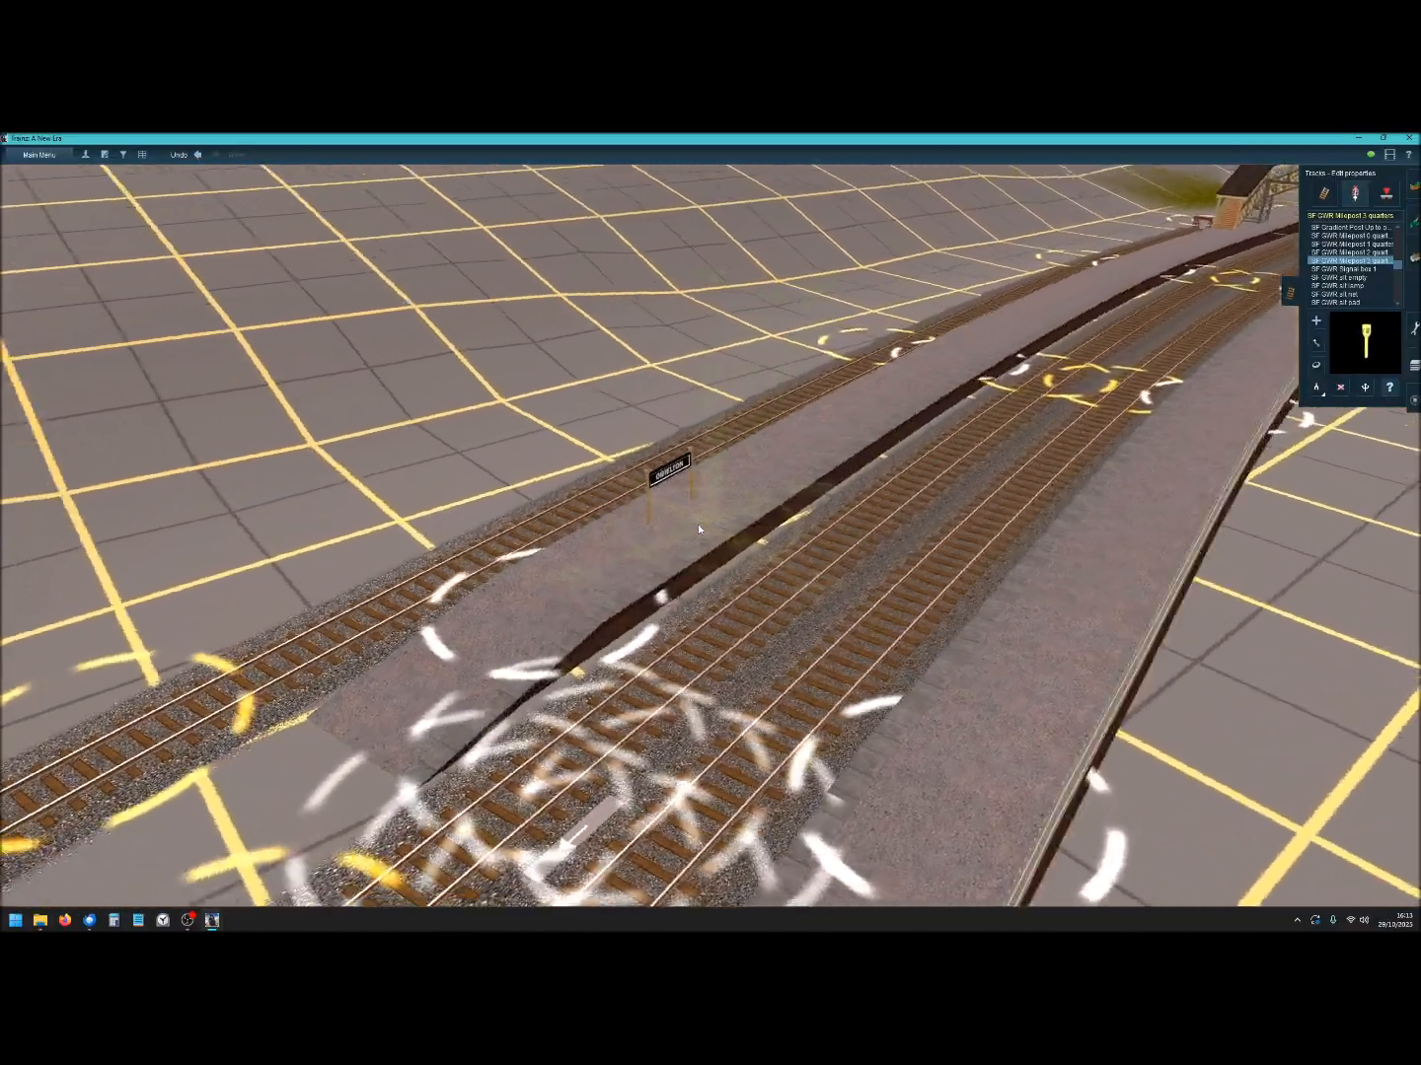
key("Left")
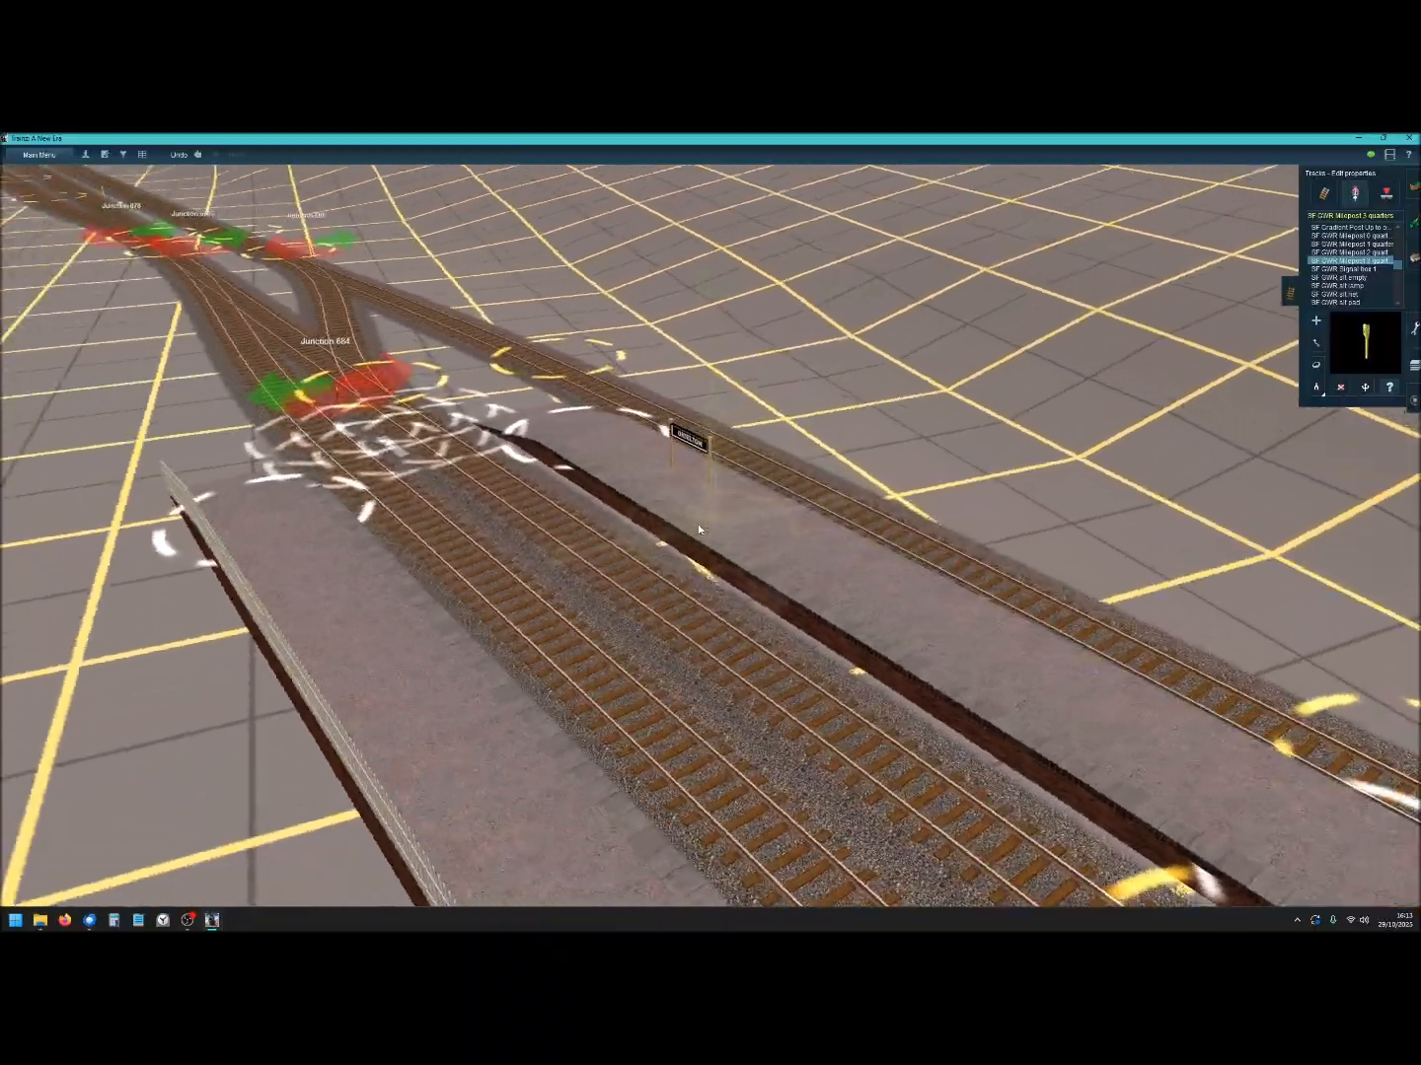
key("Right")
key("Left")
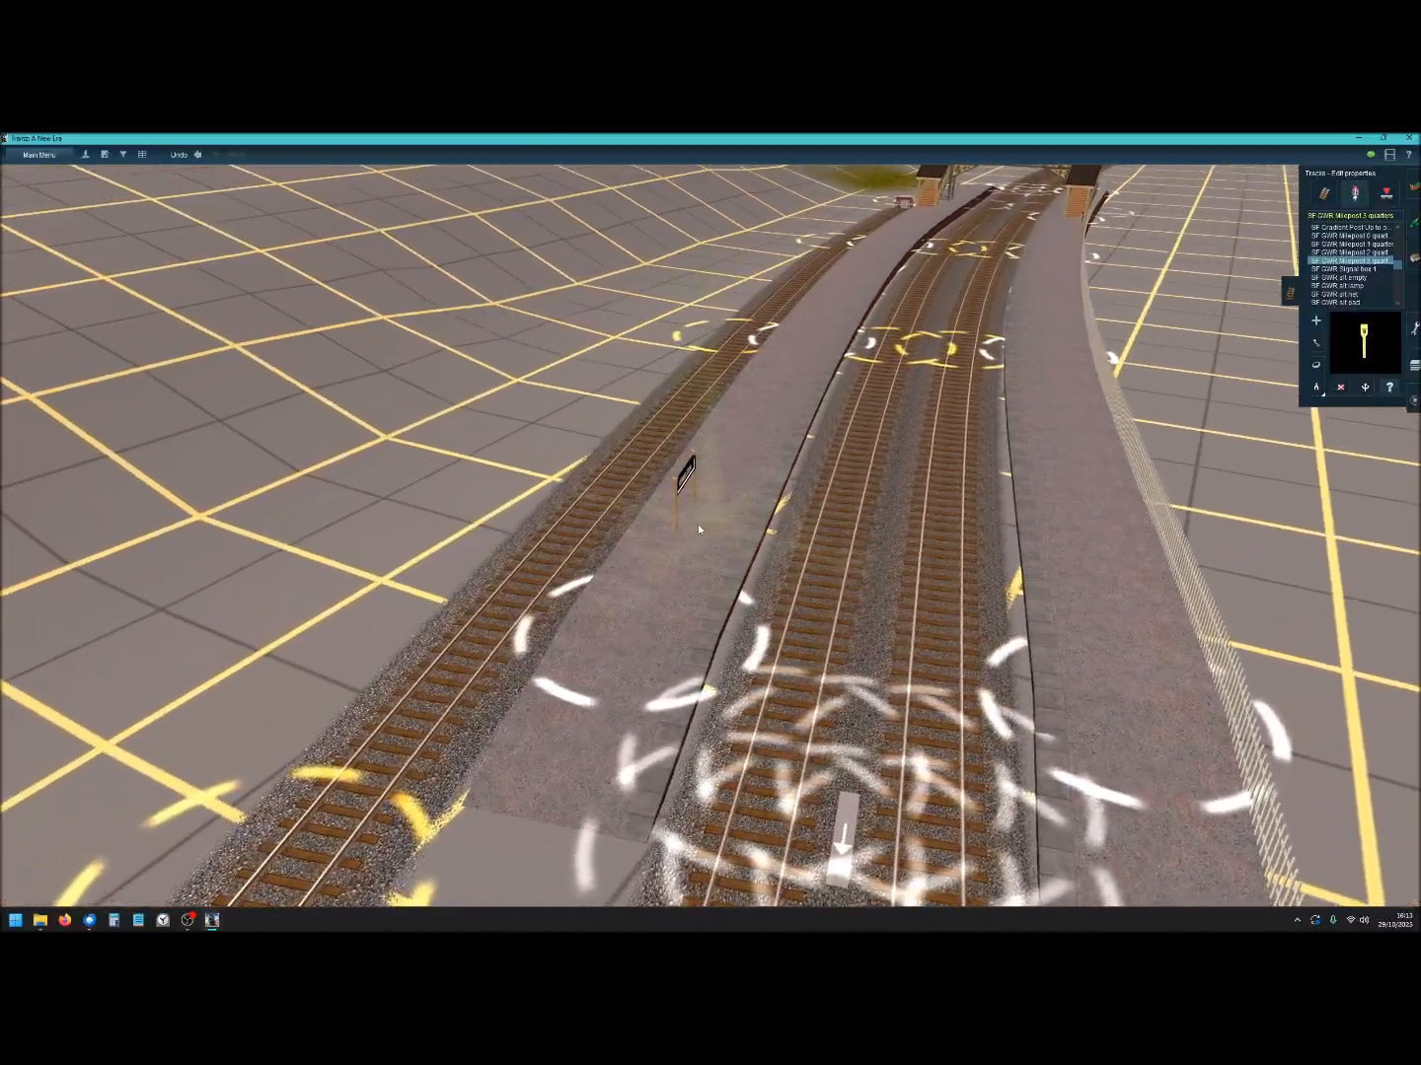
scroll(846, 642, "down", 6)
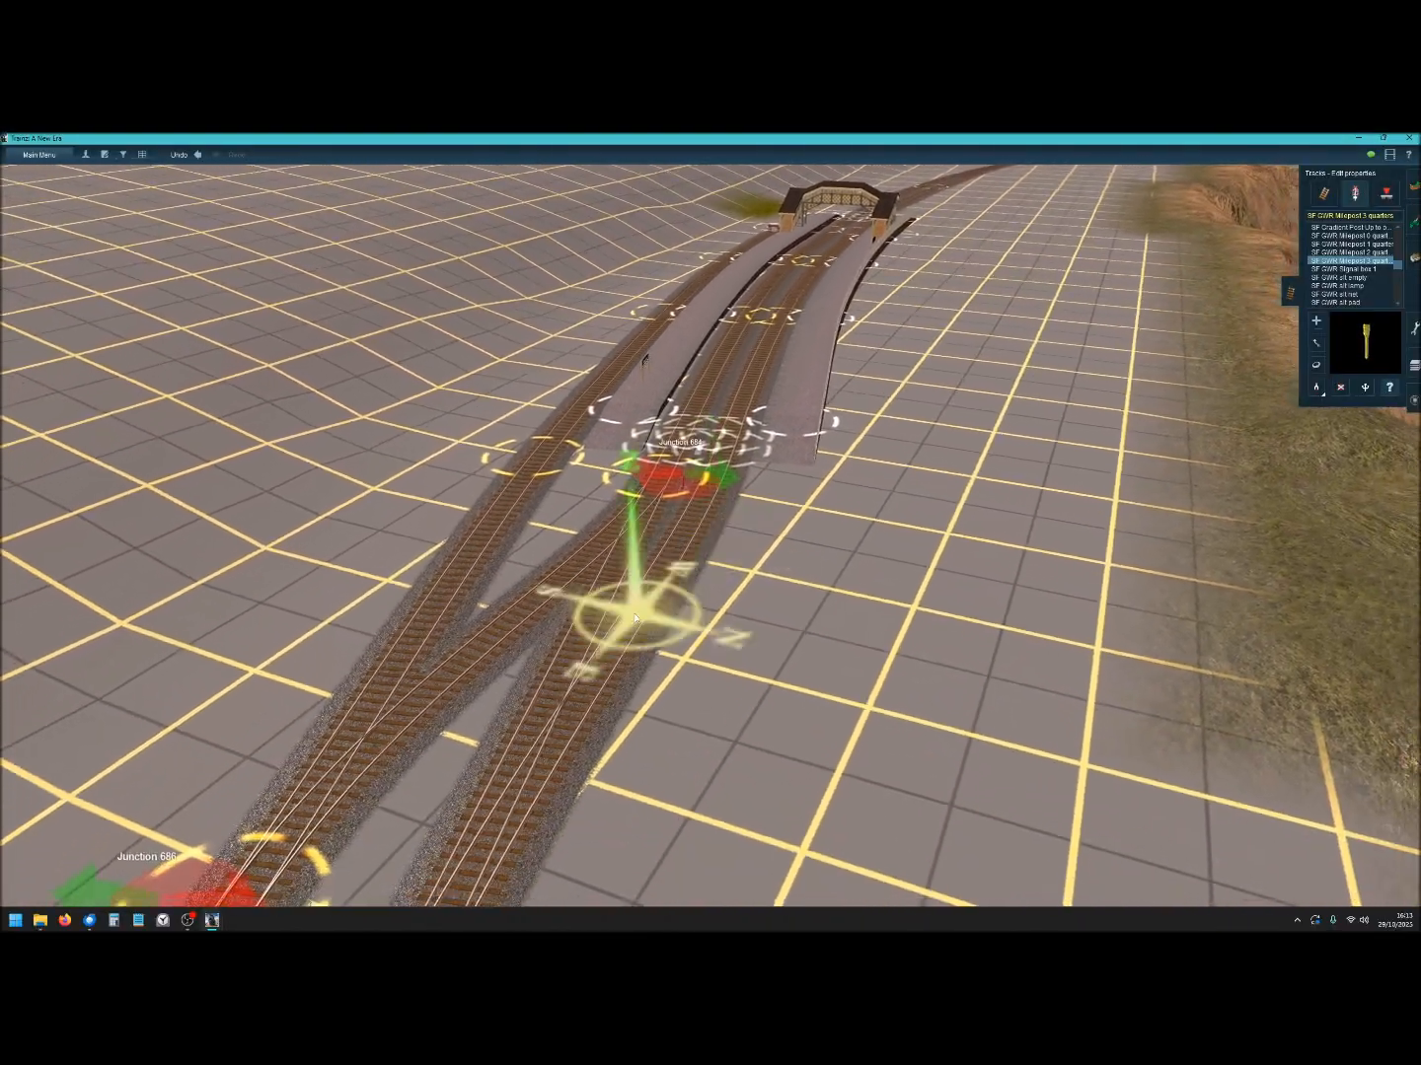
Inspect the junctions beyond the clifftop station and examine the milepost standing between the tracks.
right_click(604, 614)
right_click(606, 615)
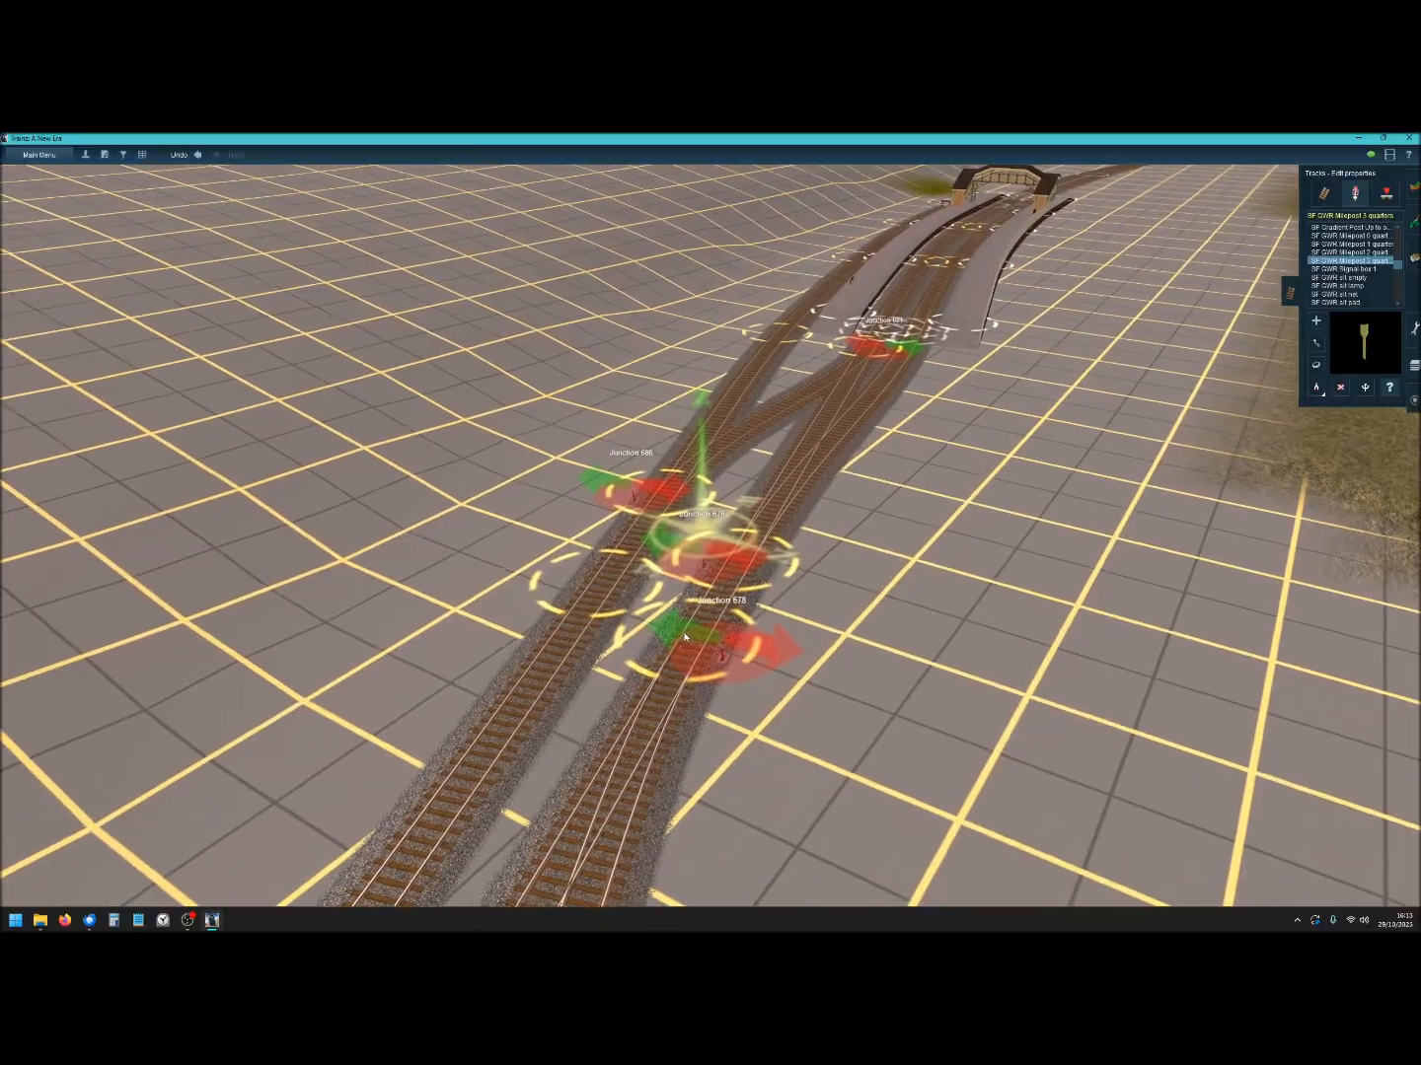
right_click(725, 671)
right_click(702, 659)
right_click(676, 607)
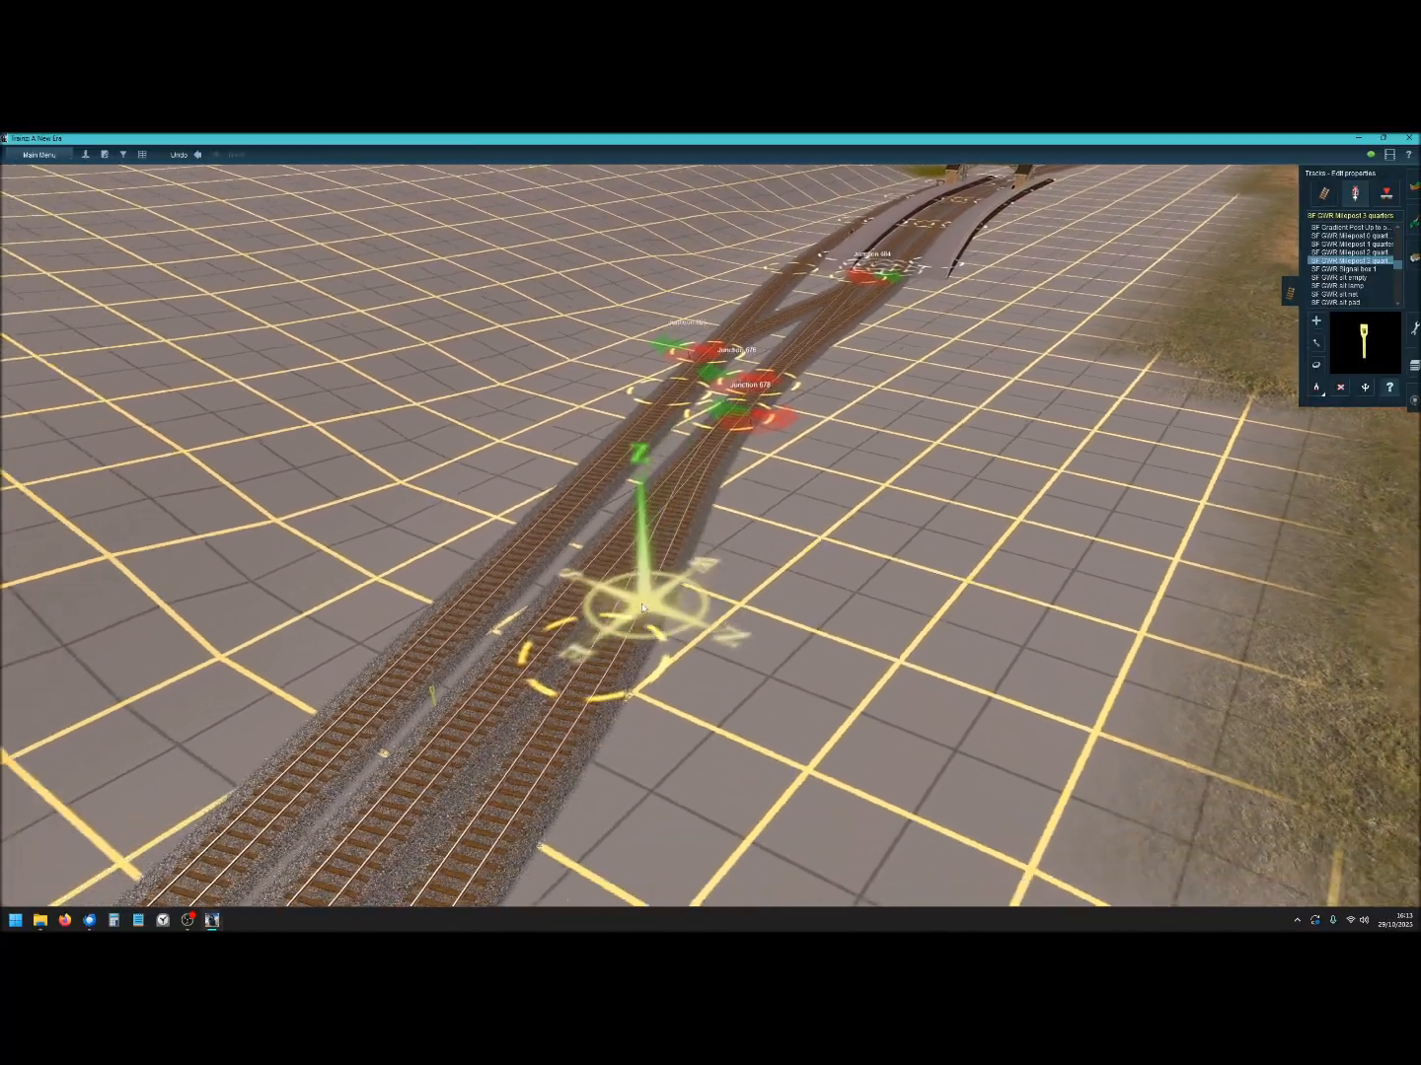
scroll(585, 583, "up", 3)
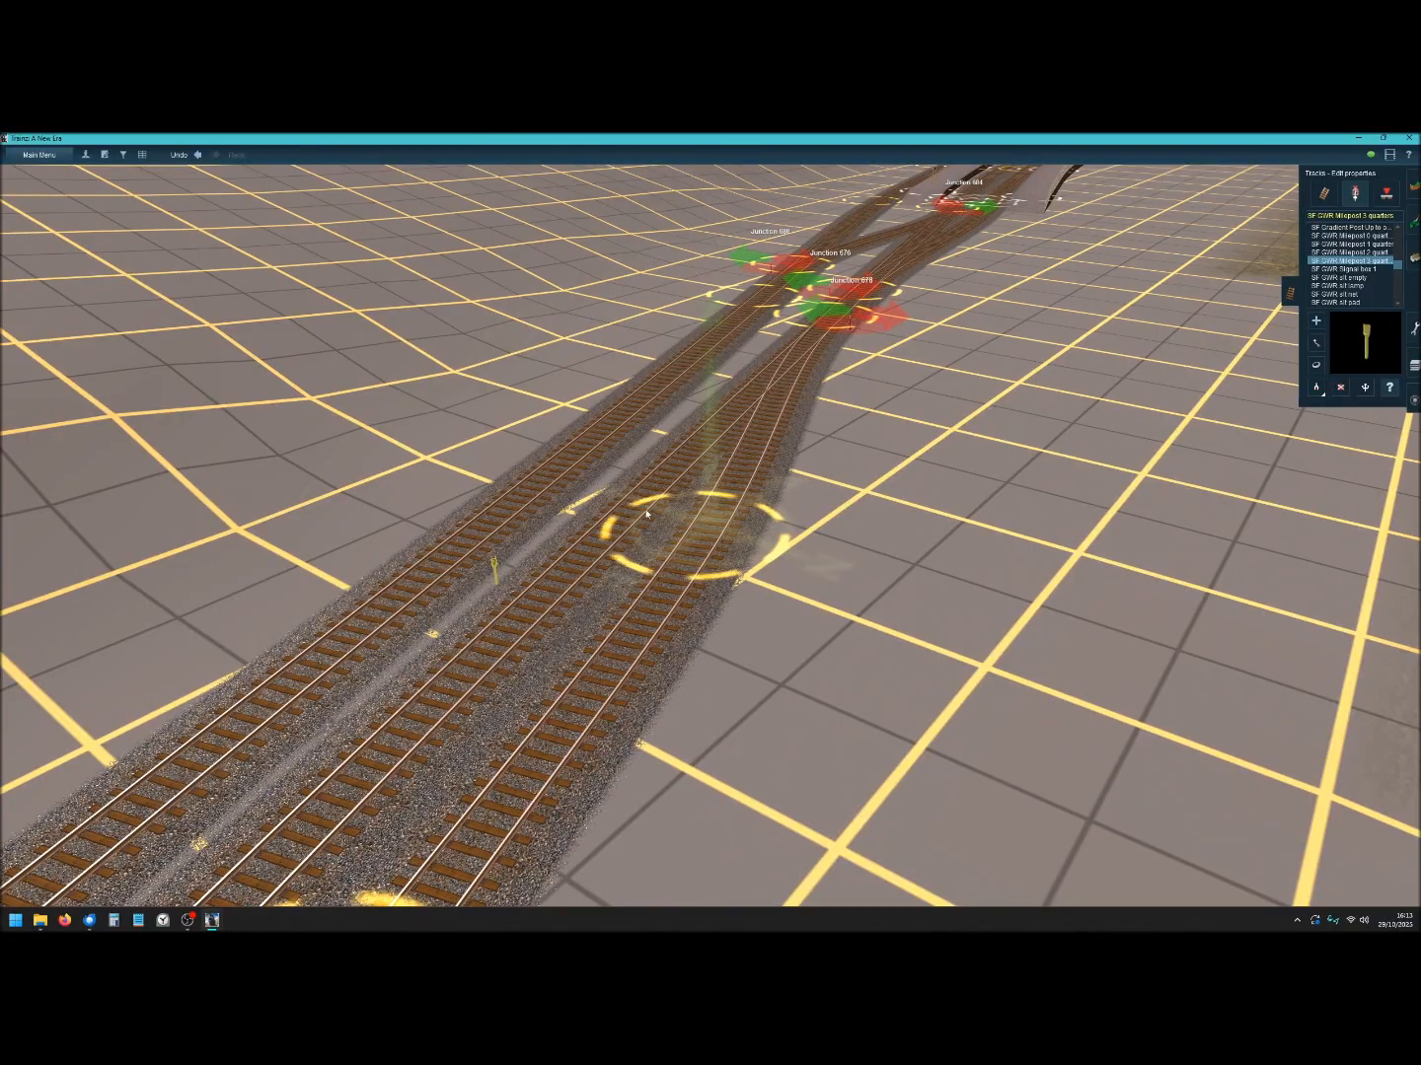
right_click(614, 499)
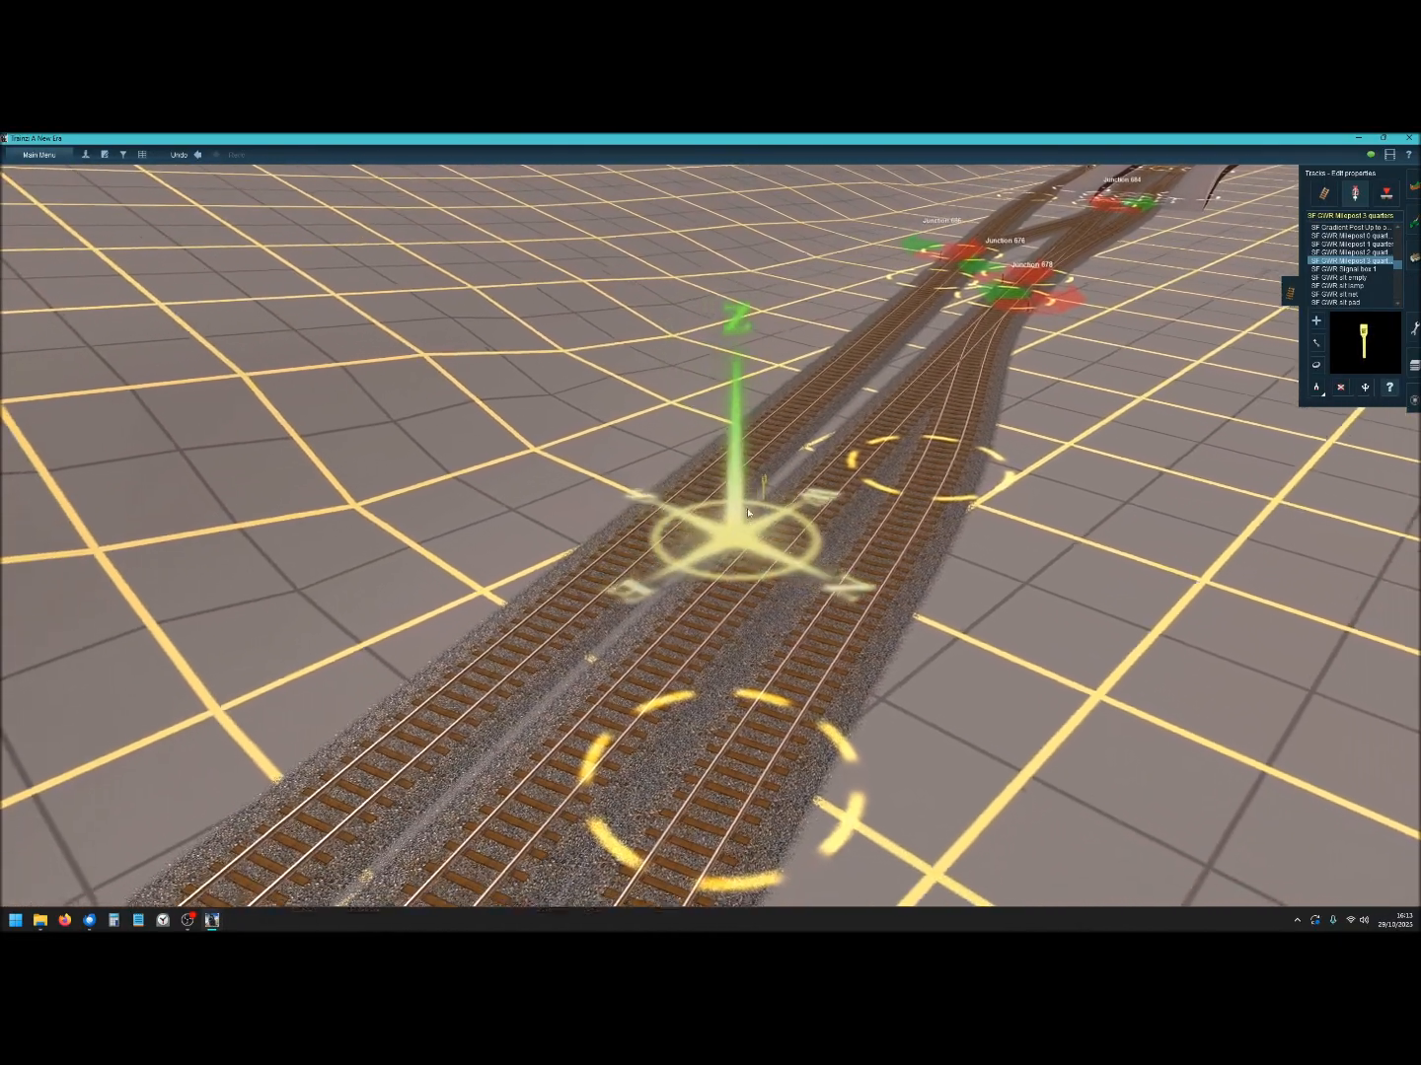
scroll(690, 547, "up", 5)
scroll(705, 529, "down", 5)
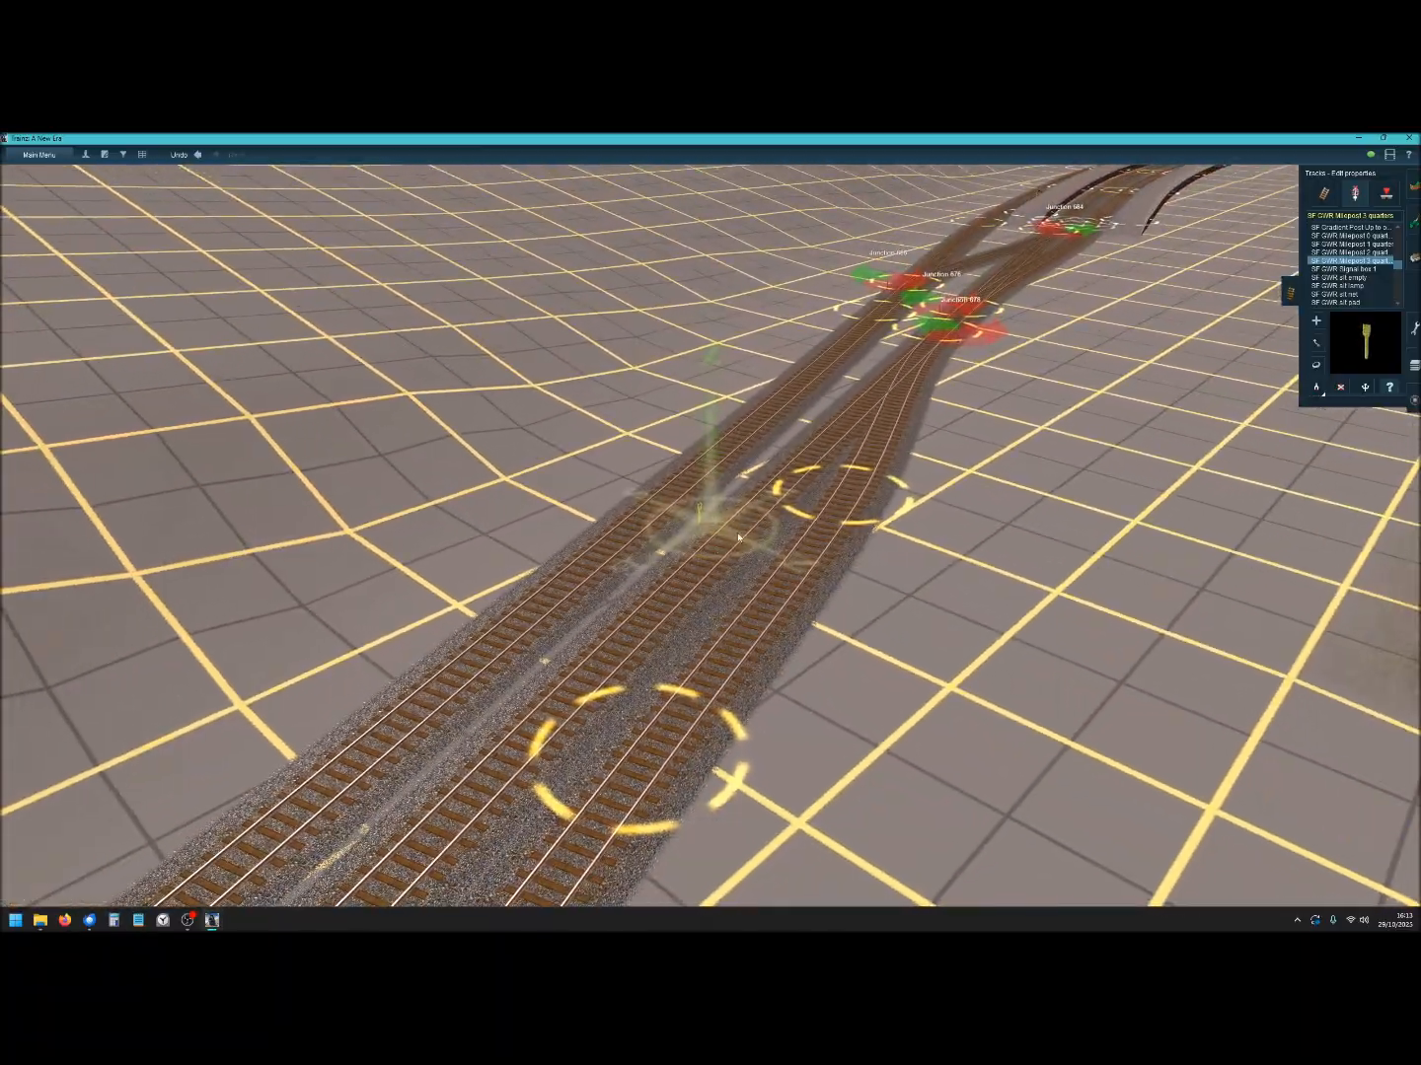
Follow the route past the beach to the straight double-track station with the covered footbridge.
right_click_drag(769, 501, 689, 490)
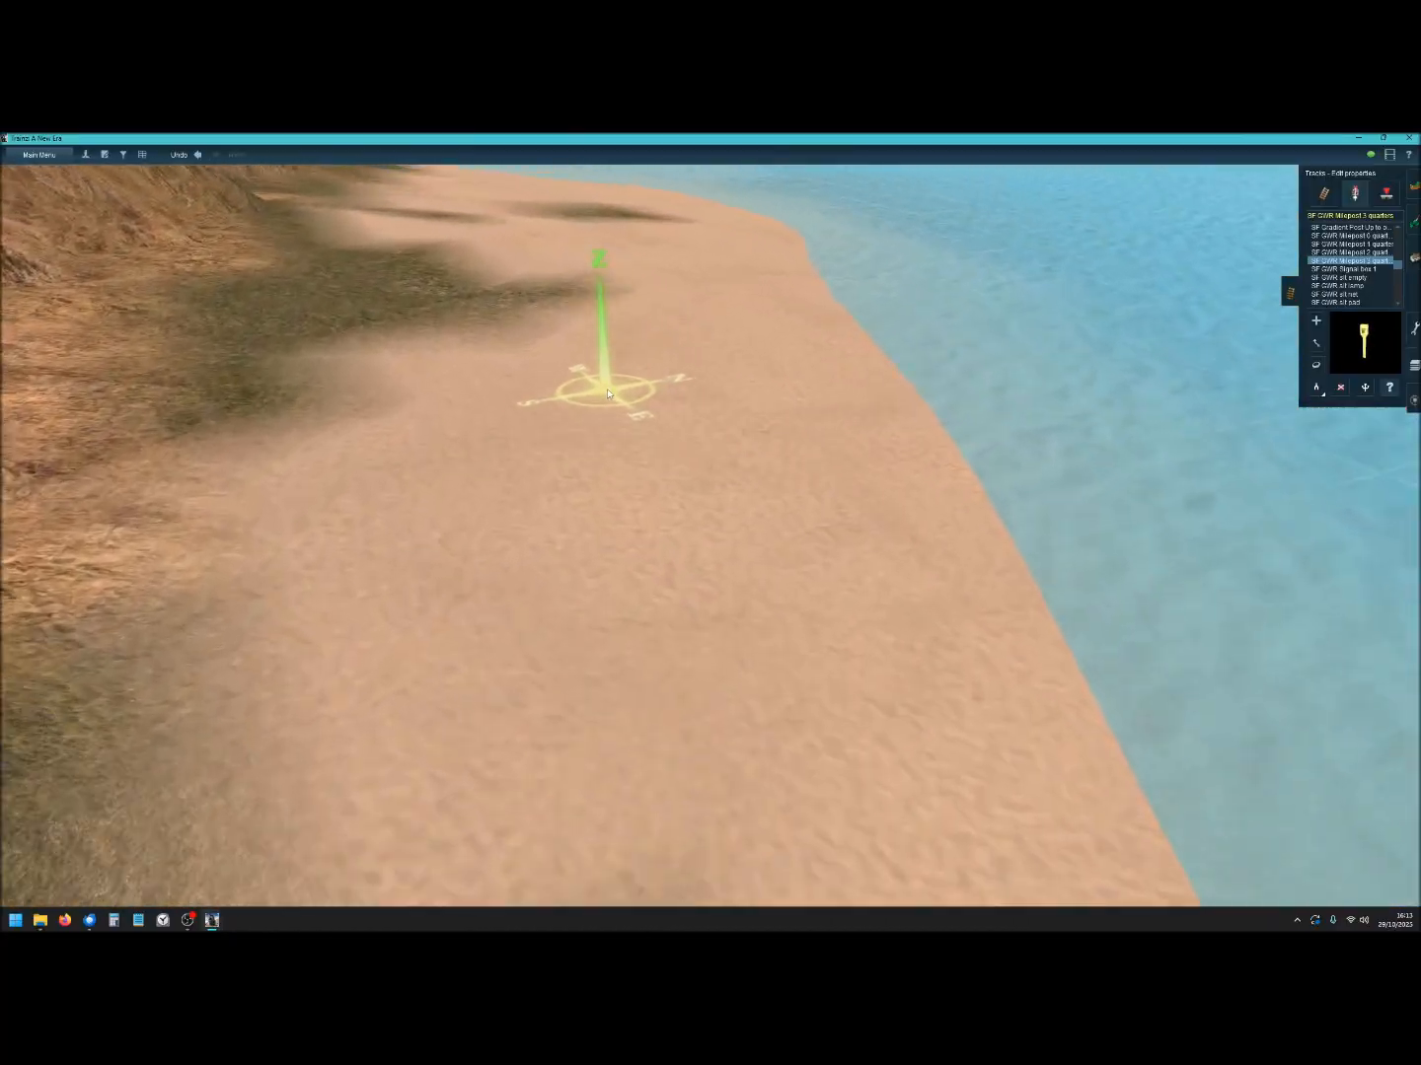
right_click_drag(616, 392, 612, 602)
scroll(744, 375, "down", 5)
scroll(519, 634, "up", 5)
right_click_drag(340, 612, 733, 545)
scroll(733, 546, "up", 2)
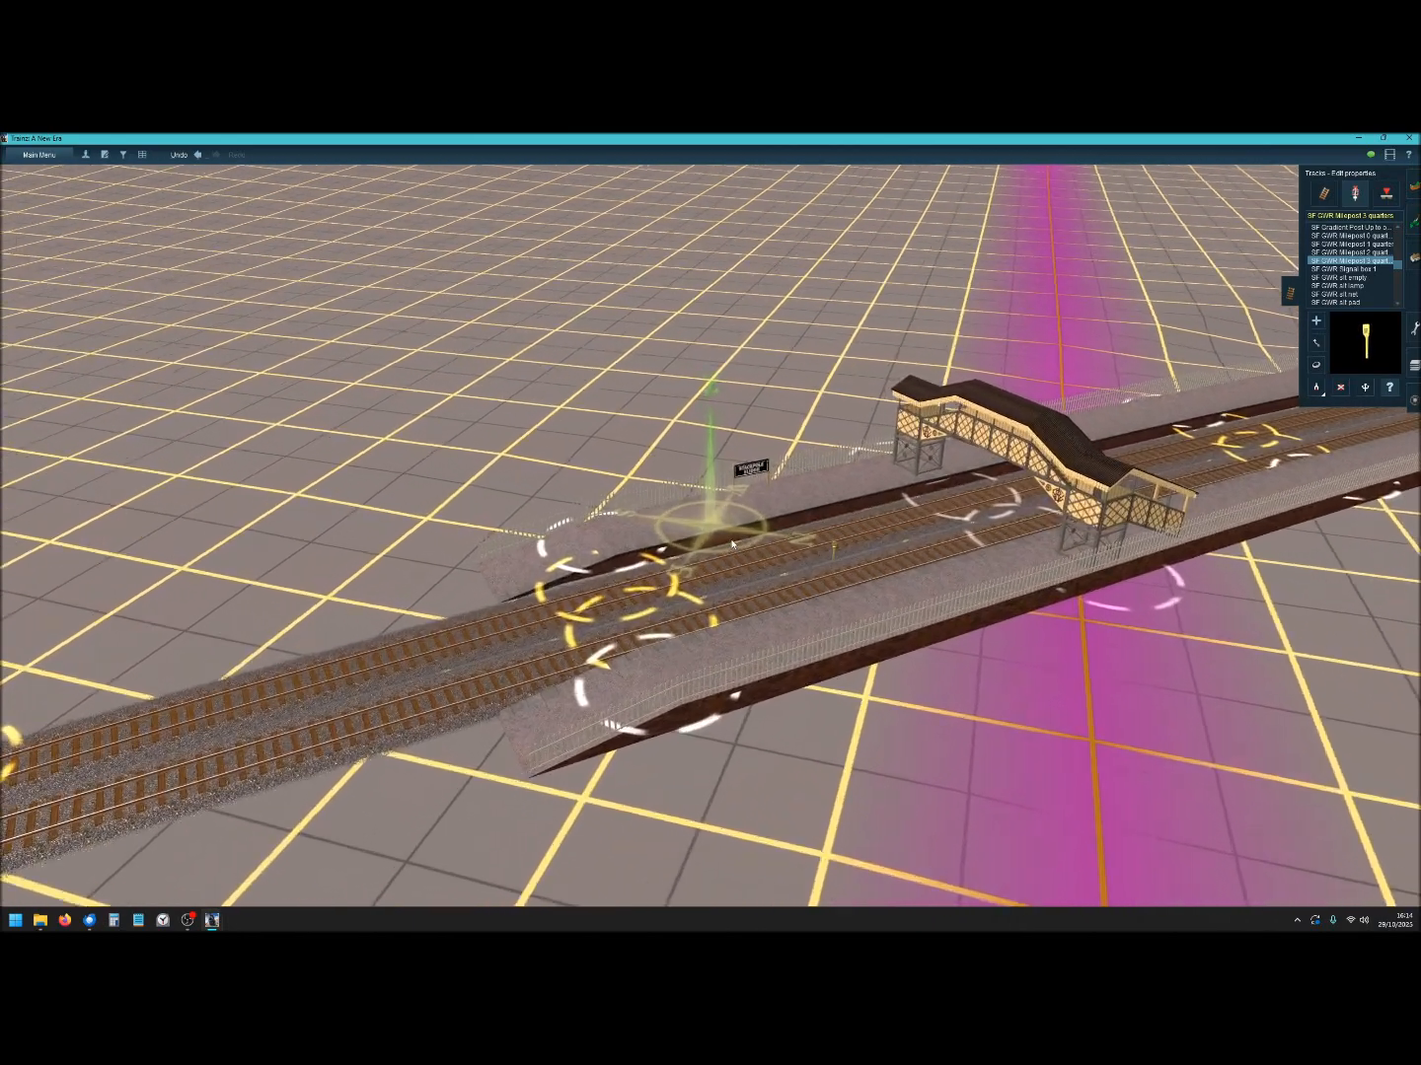
Examine the straight station's footbridge, platform nameboard and trackside milepost from both sides and close up.
right_click(765, 521)
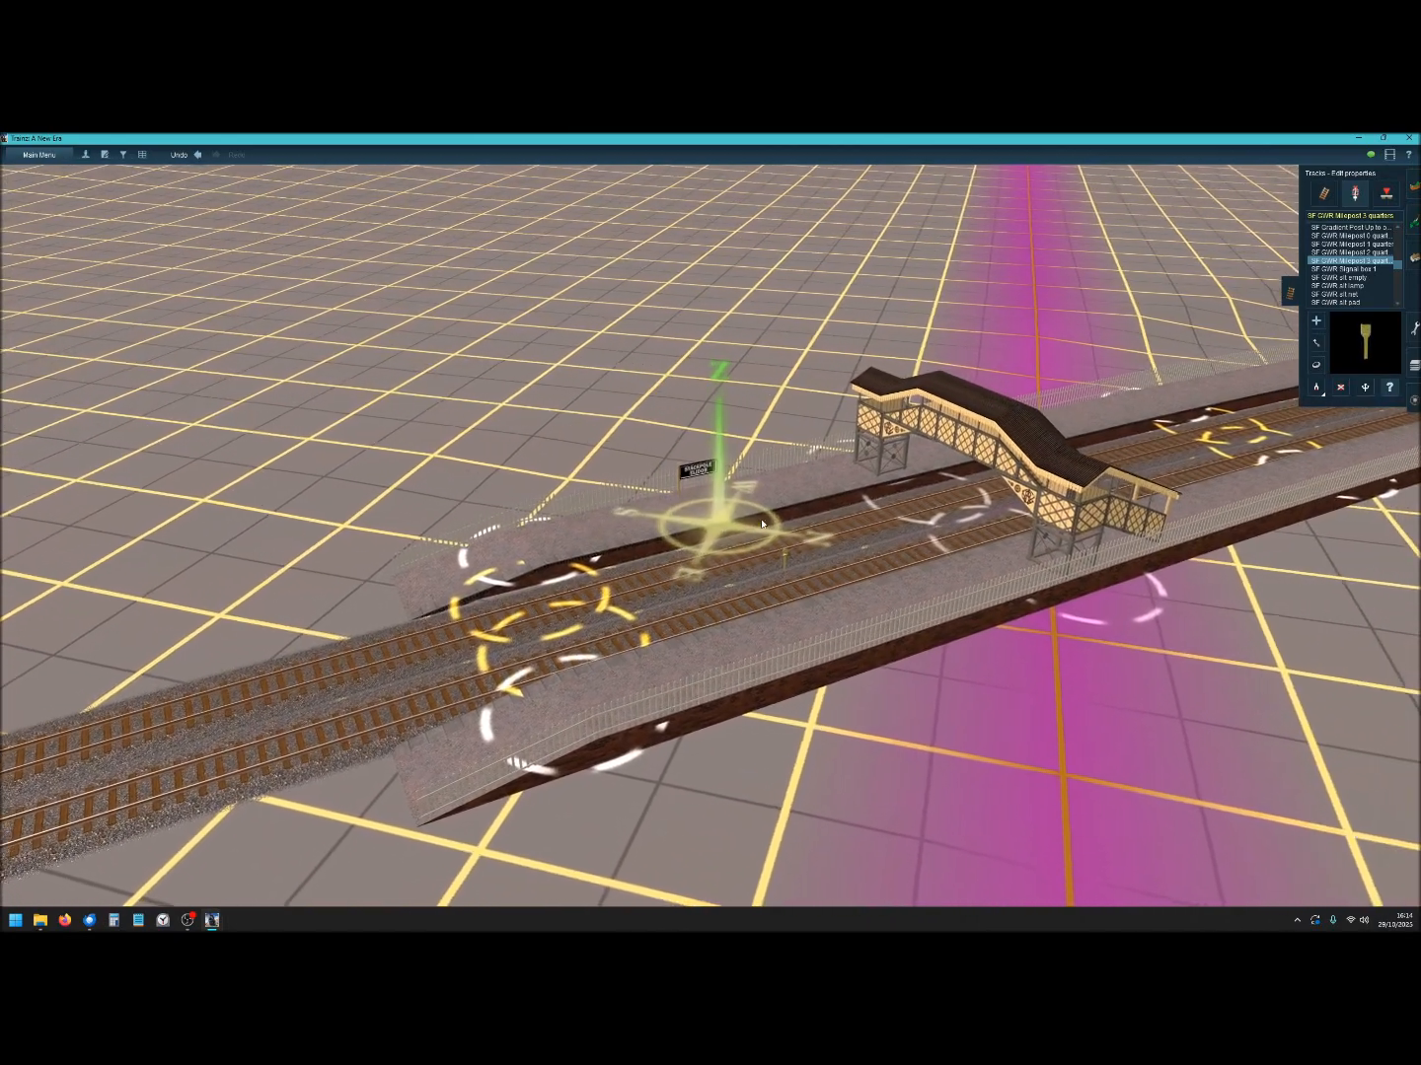
key("Left")
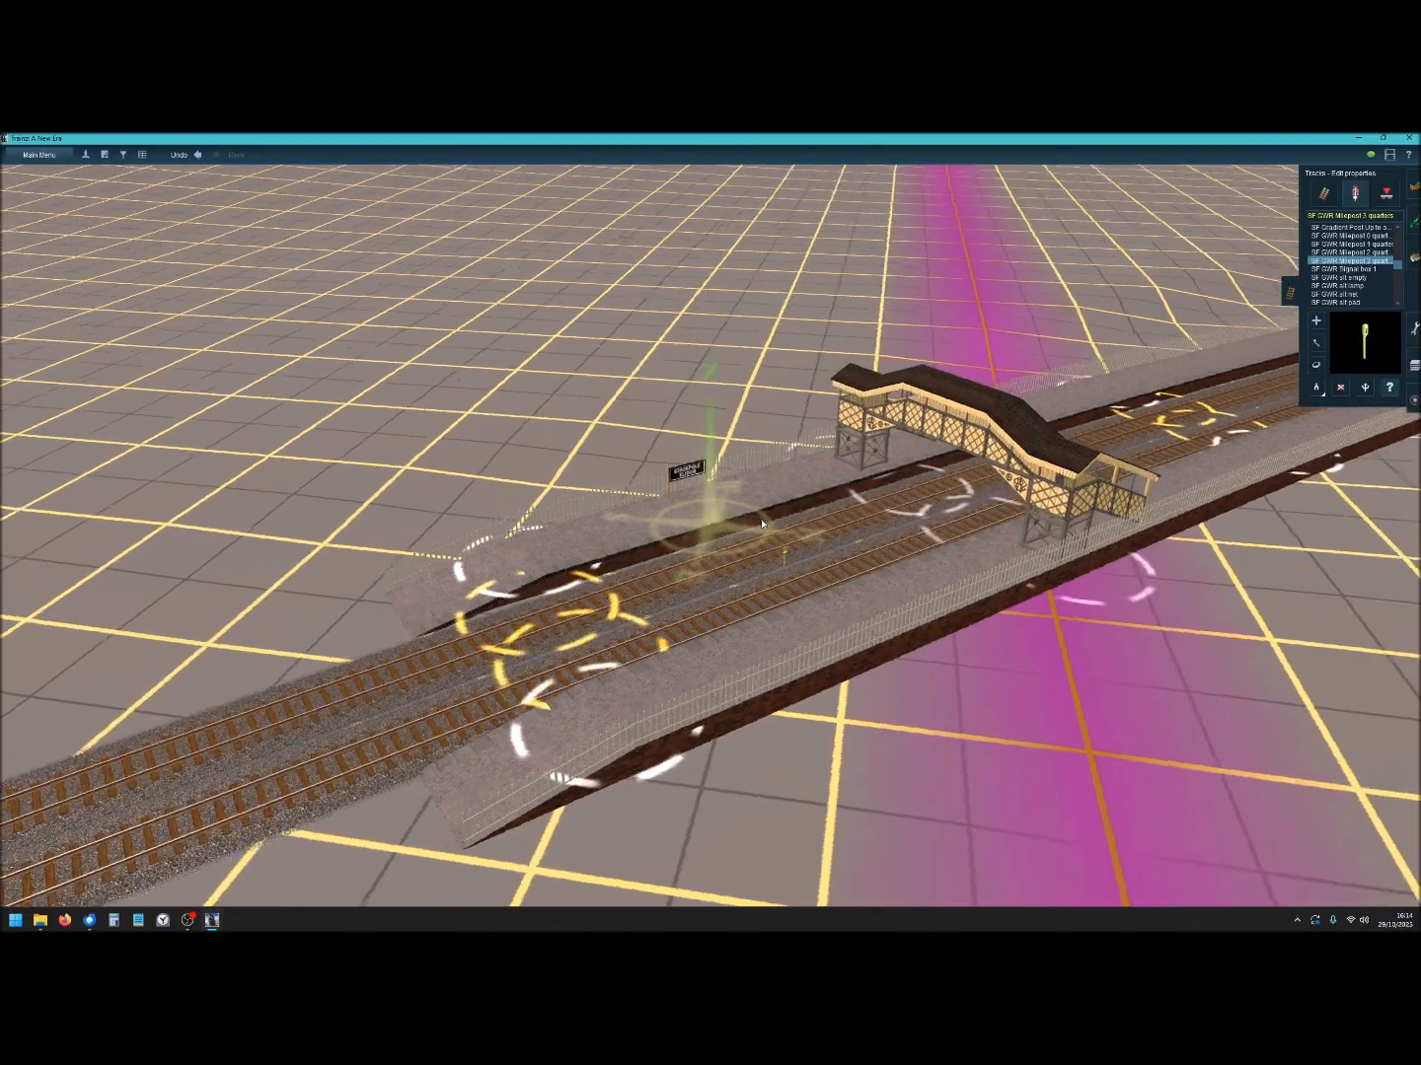
key("Left")
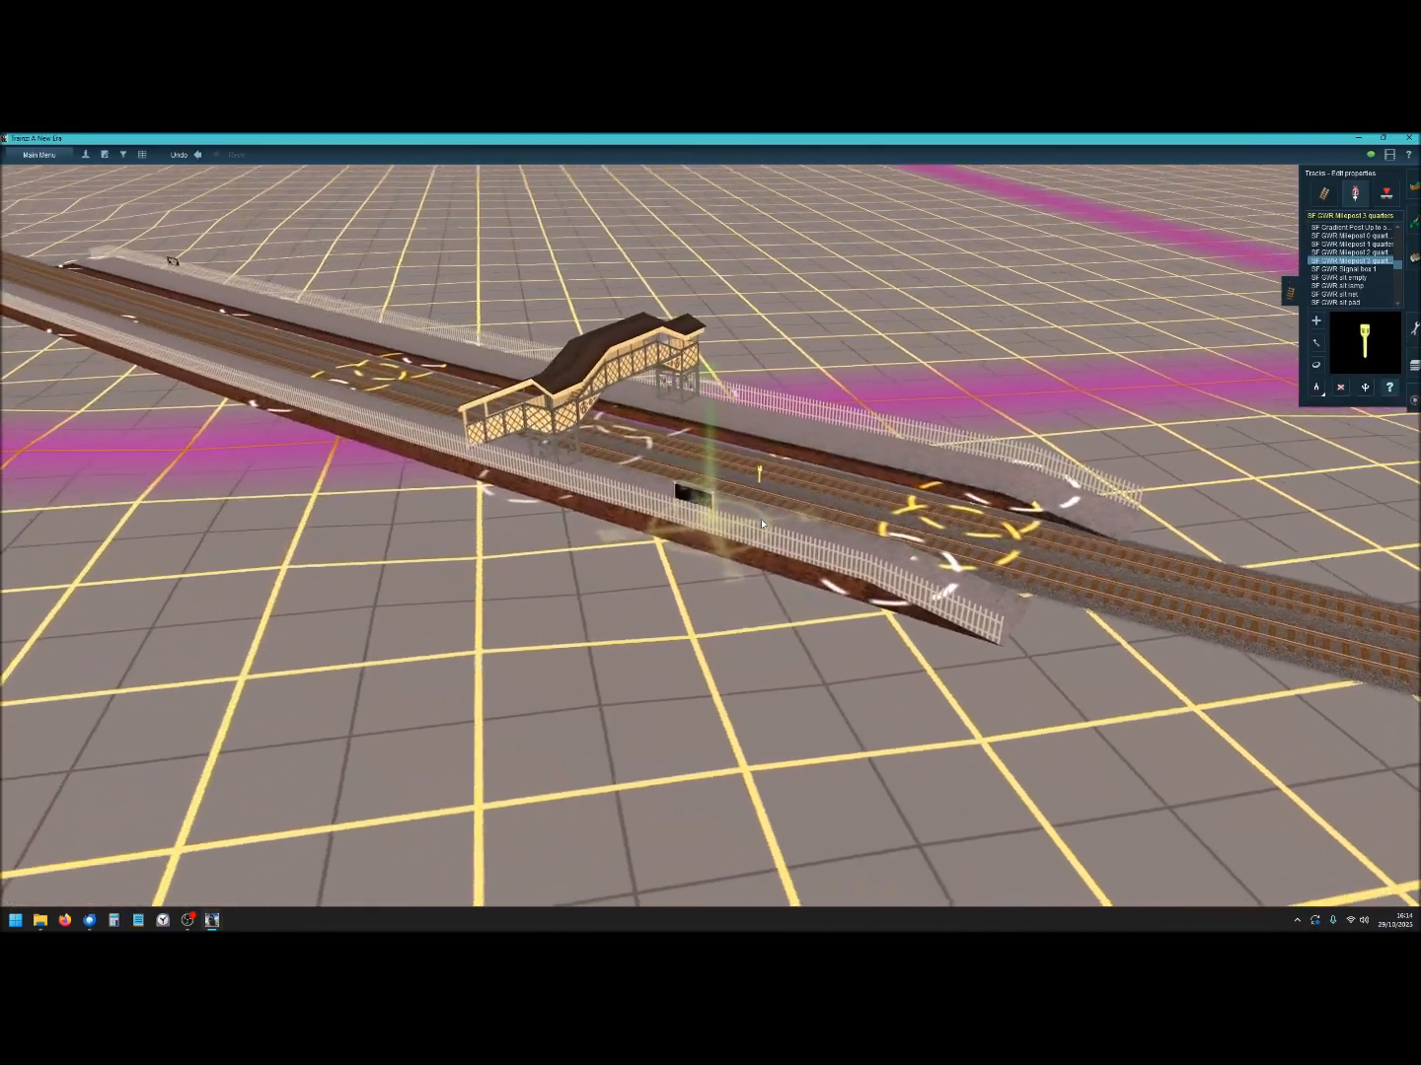
scroll(756, 499, "up", 3)
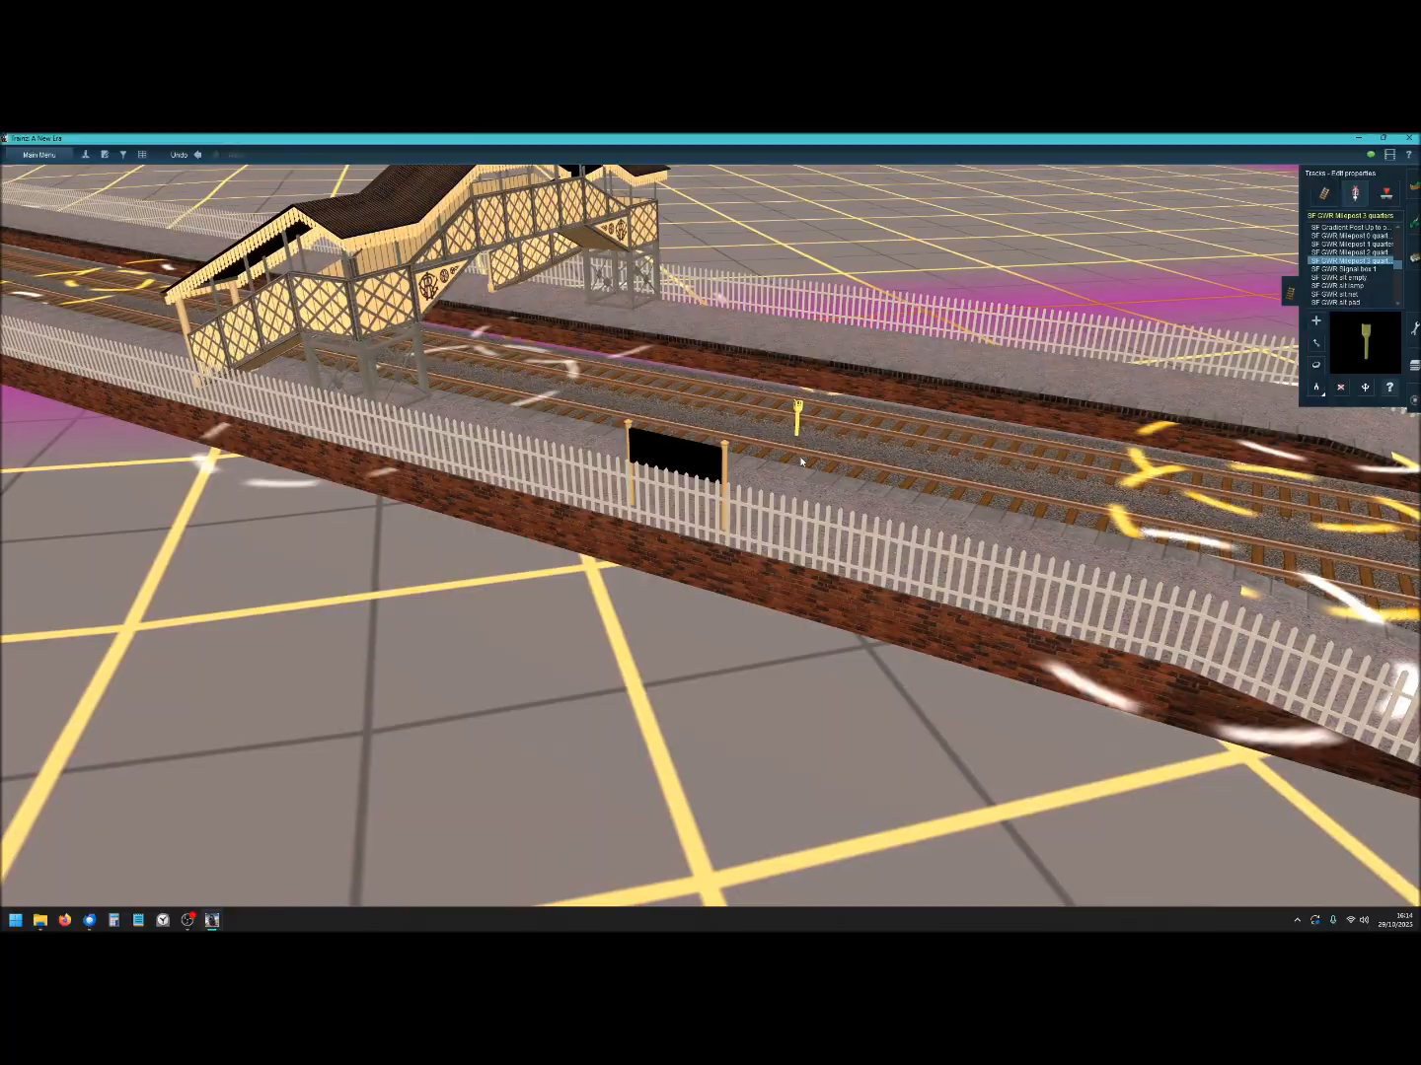
scroll(800, 460, "down", 4)
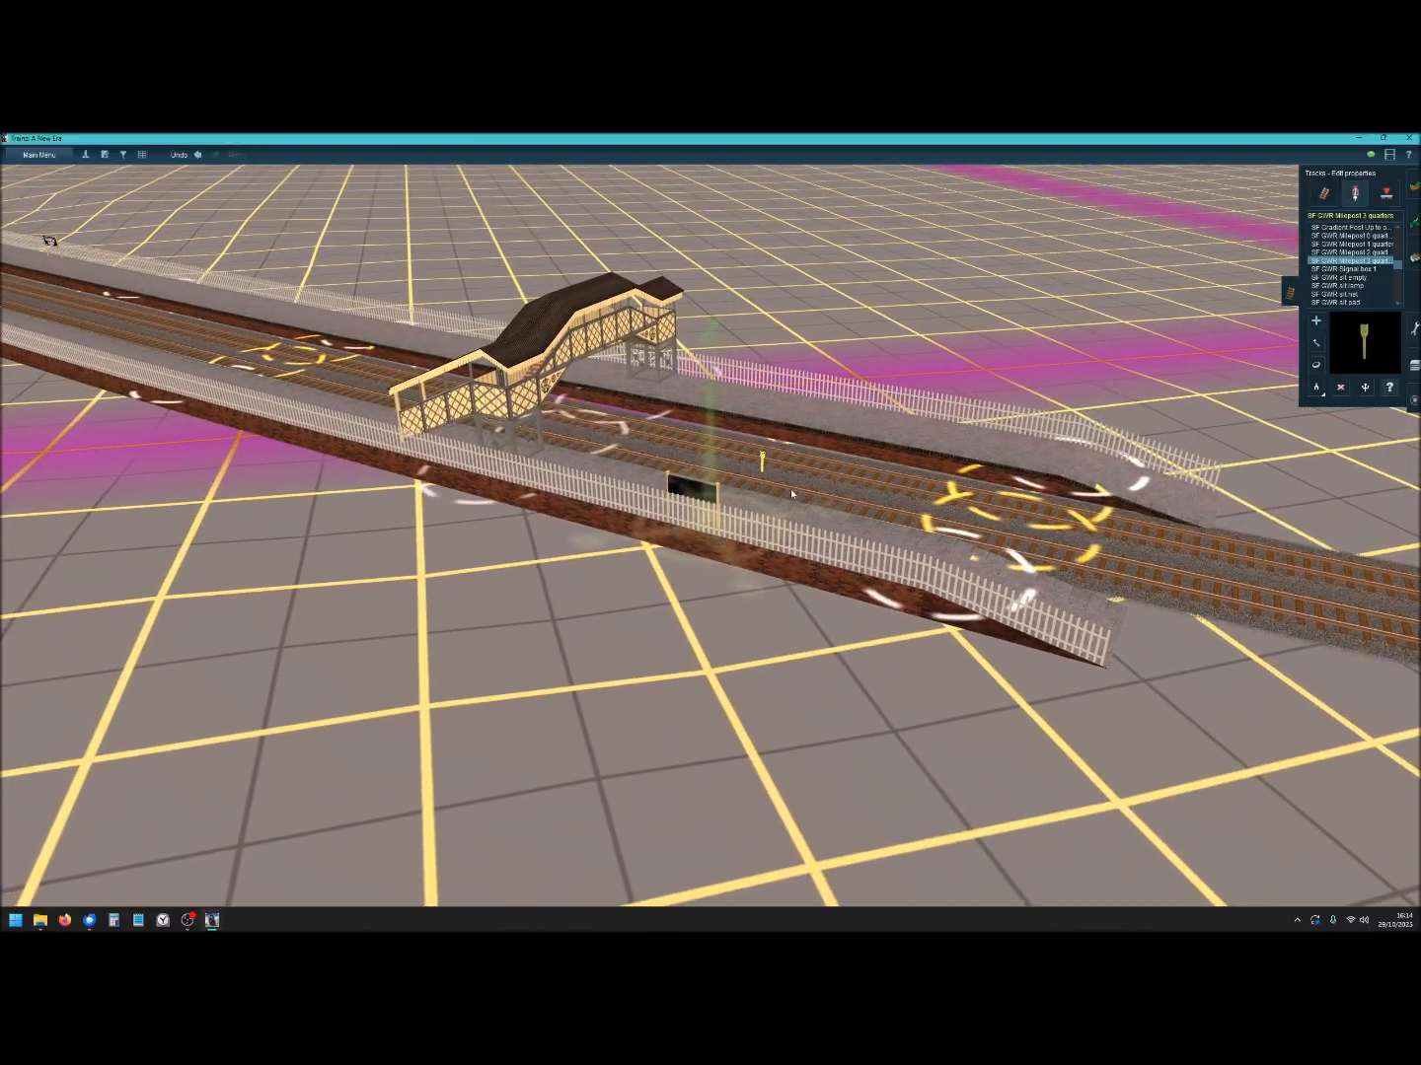
Continue along the double track to the milepost on the outside of the curve and examine it up close.
right_click_drag(790, 490, 659, 524)
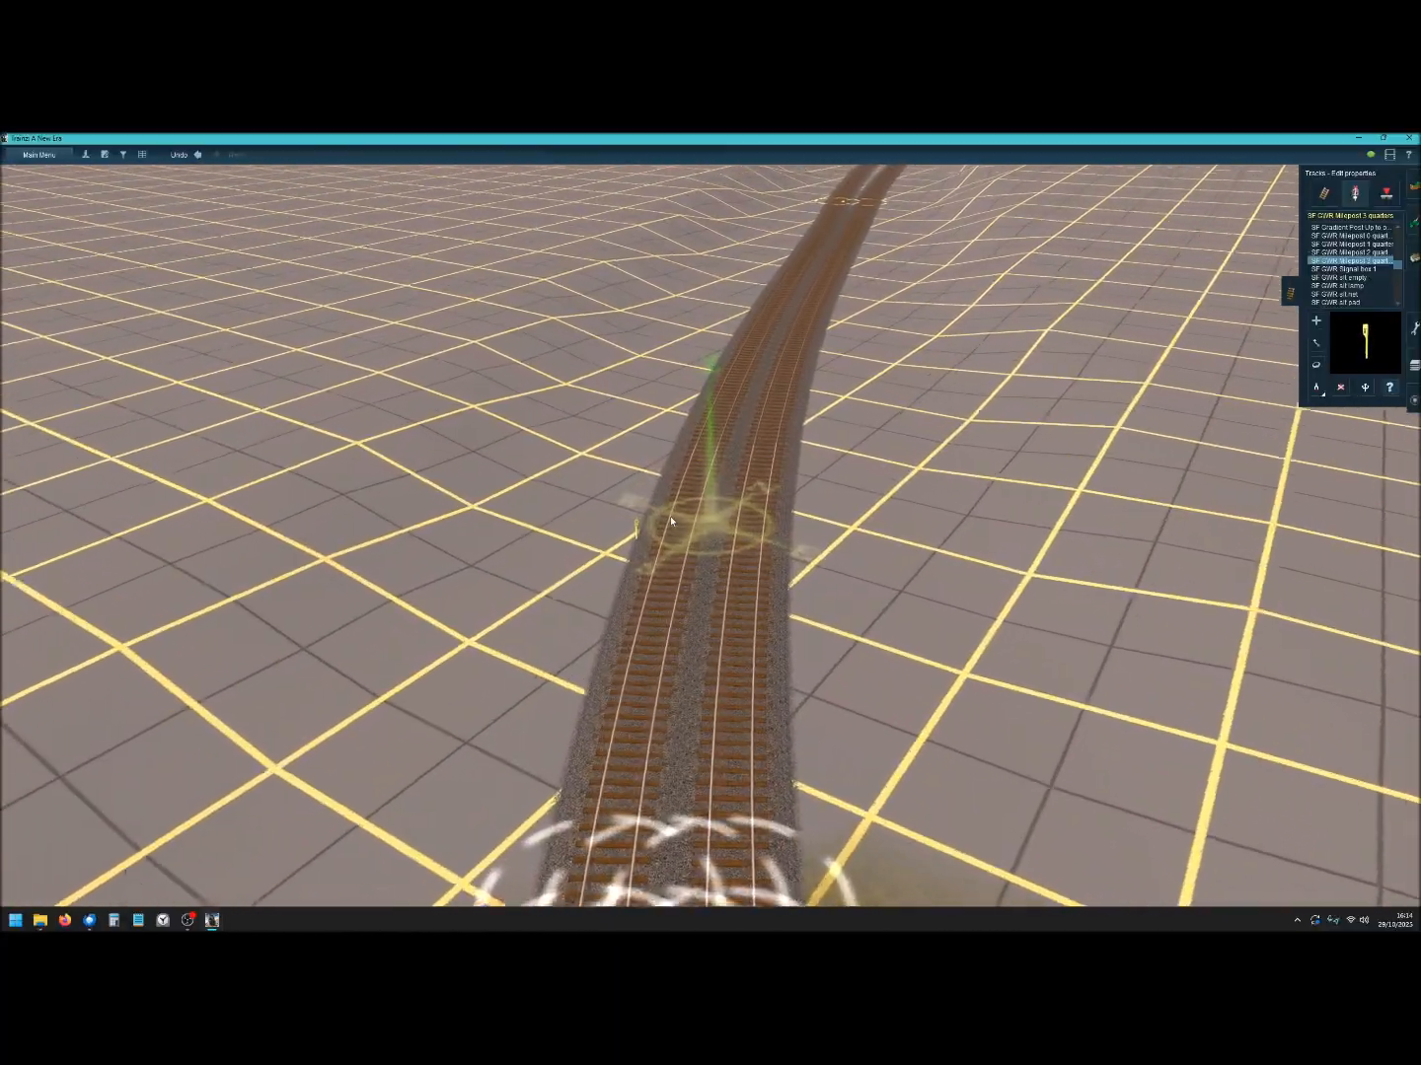
scroll(653, 531, "up", 5)
scroll(653, 531, "up", 3)
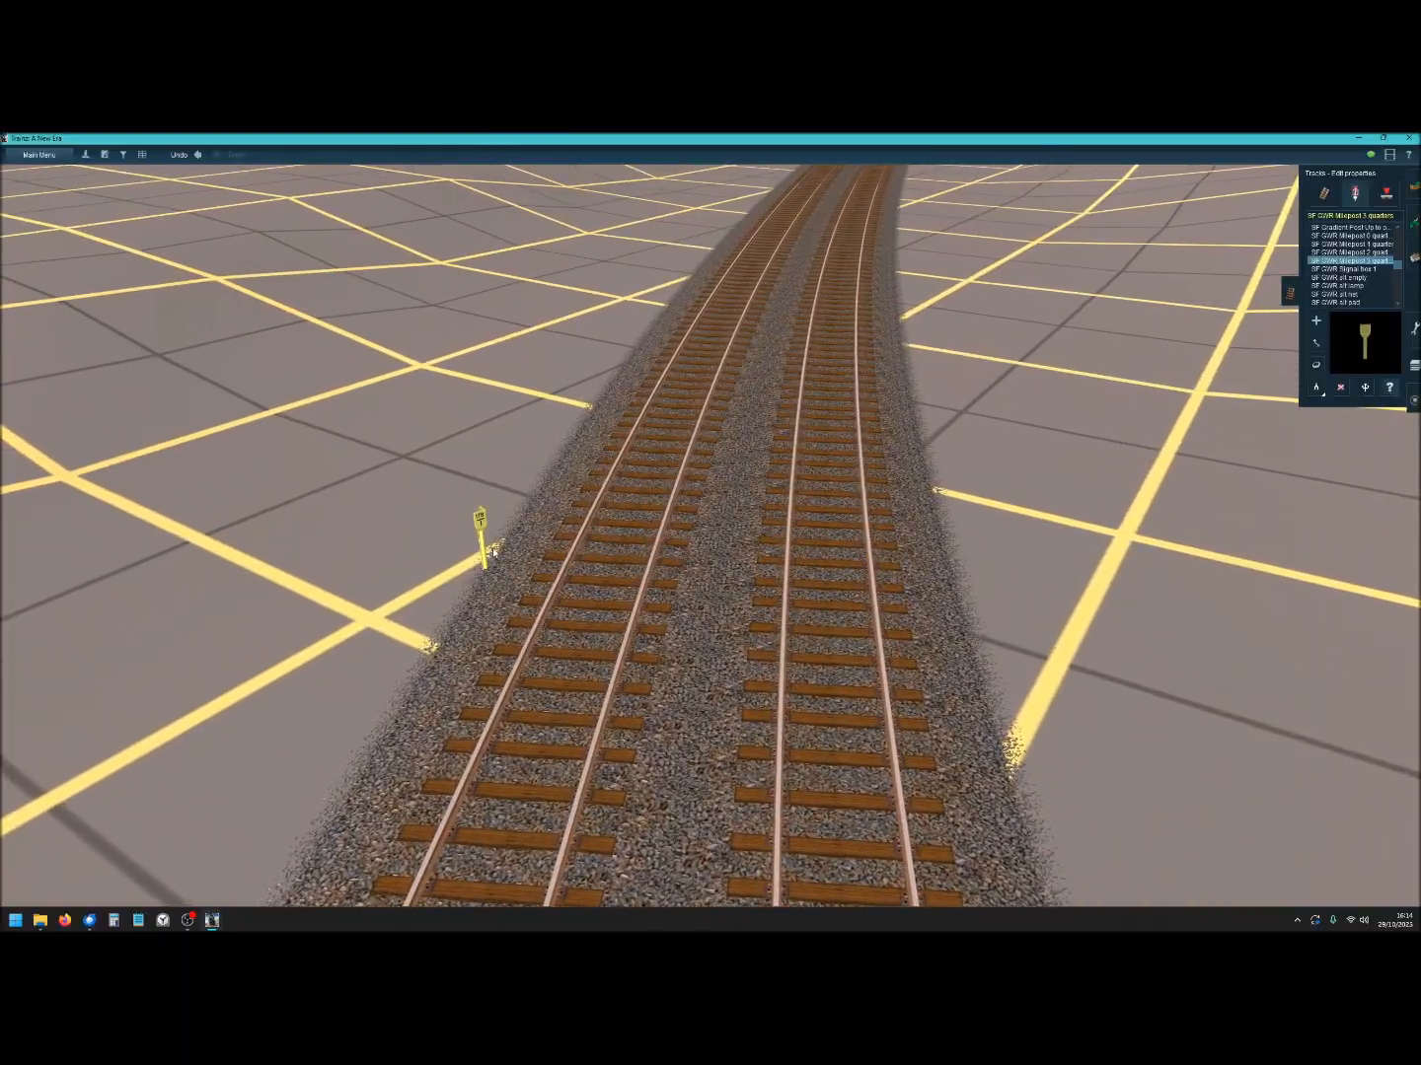
scroll(496, 553, "down", 6)
Survey the curving coastal line and the white hill figure on its dark green patch from high above.
mouse_move(570, 650)
right_mouse_down()
mouse_move(647, 509)
mouse_move(730, 473)
mouse_move(768, 369)
mouse_move(714, 358)
mouse_move(733, 431)
mouse_move(726, 361)
mouse_move(681, 399)
mouse_move(644, 307)
mouse_move(698, 479)
mouse_move(684, 498)
mouse_move(691, 472)
mouse_move(700, 498)
mouse_move(671, 668)
mouse_move(705, 518)
mouse_move(651, 667)
right_mouse_up()
scroll(723, 366, "down", 5)
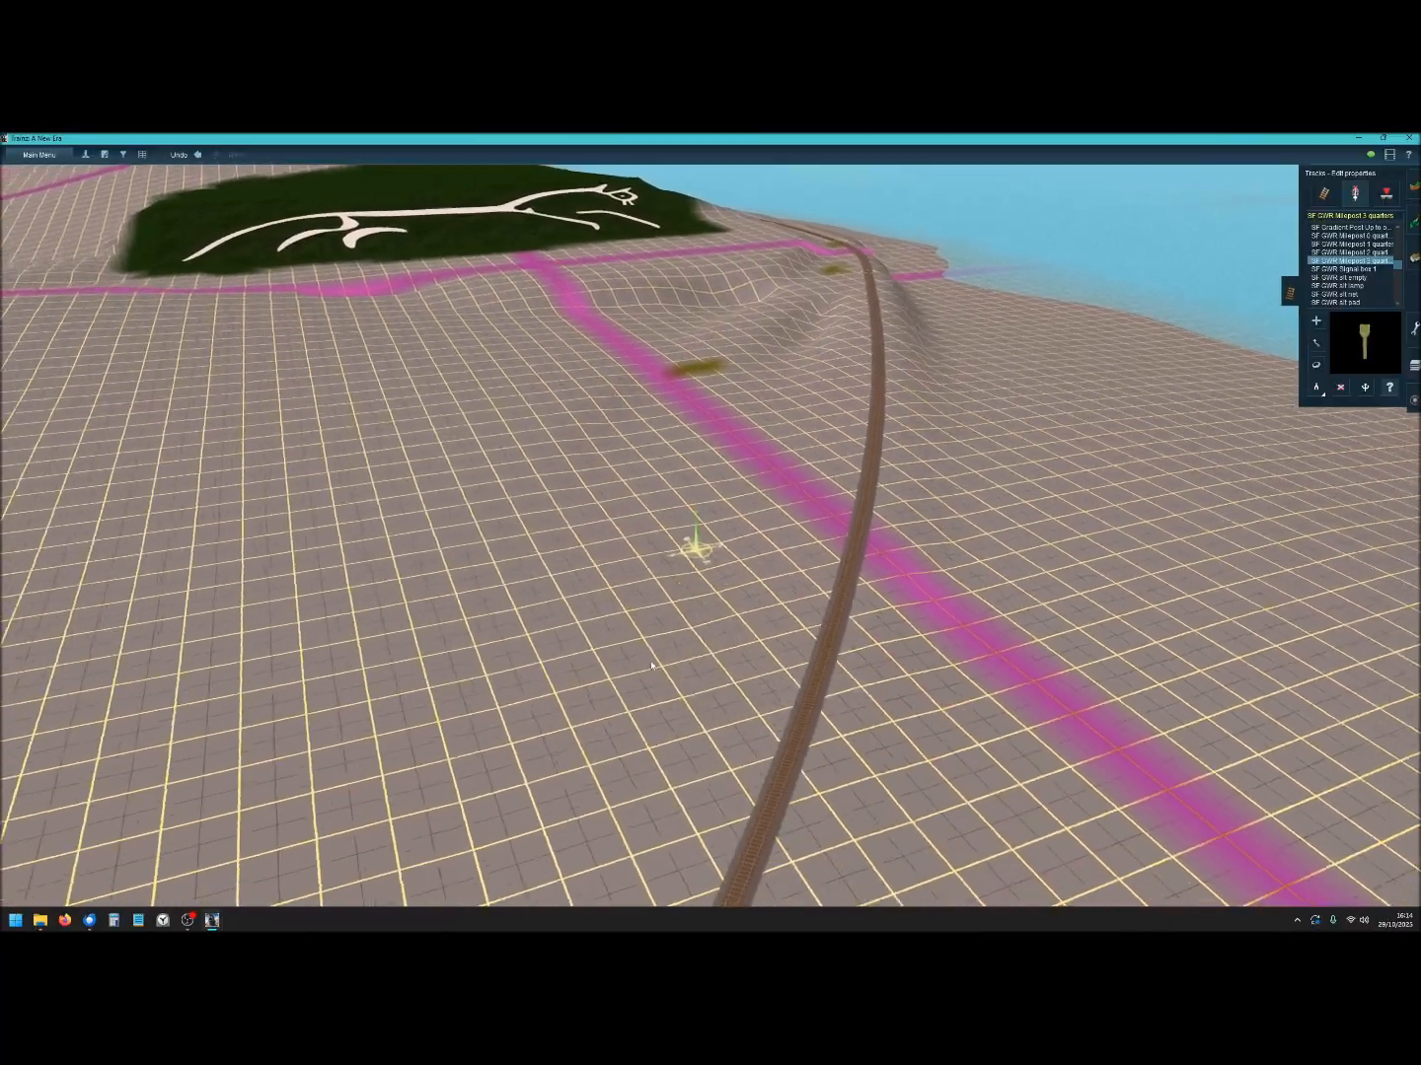
scroll(651, 666, "down", 5)
scroll(651, 664, "up", 2)
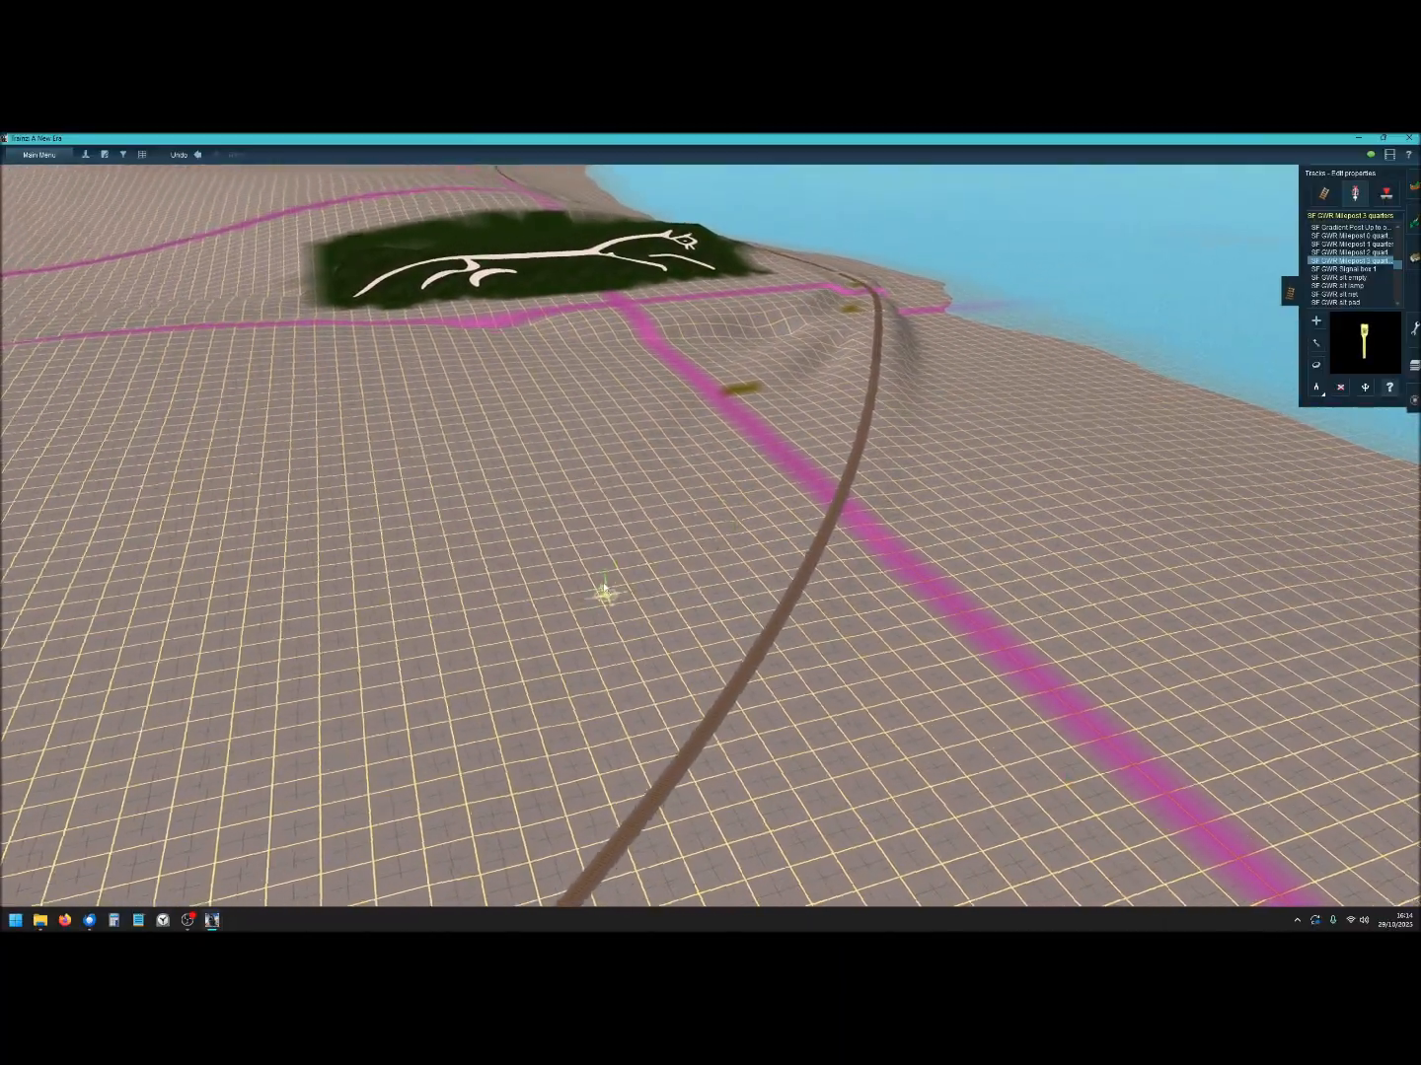
right_click_drag(604, 591, 670, 479)
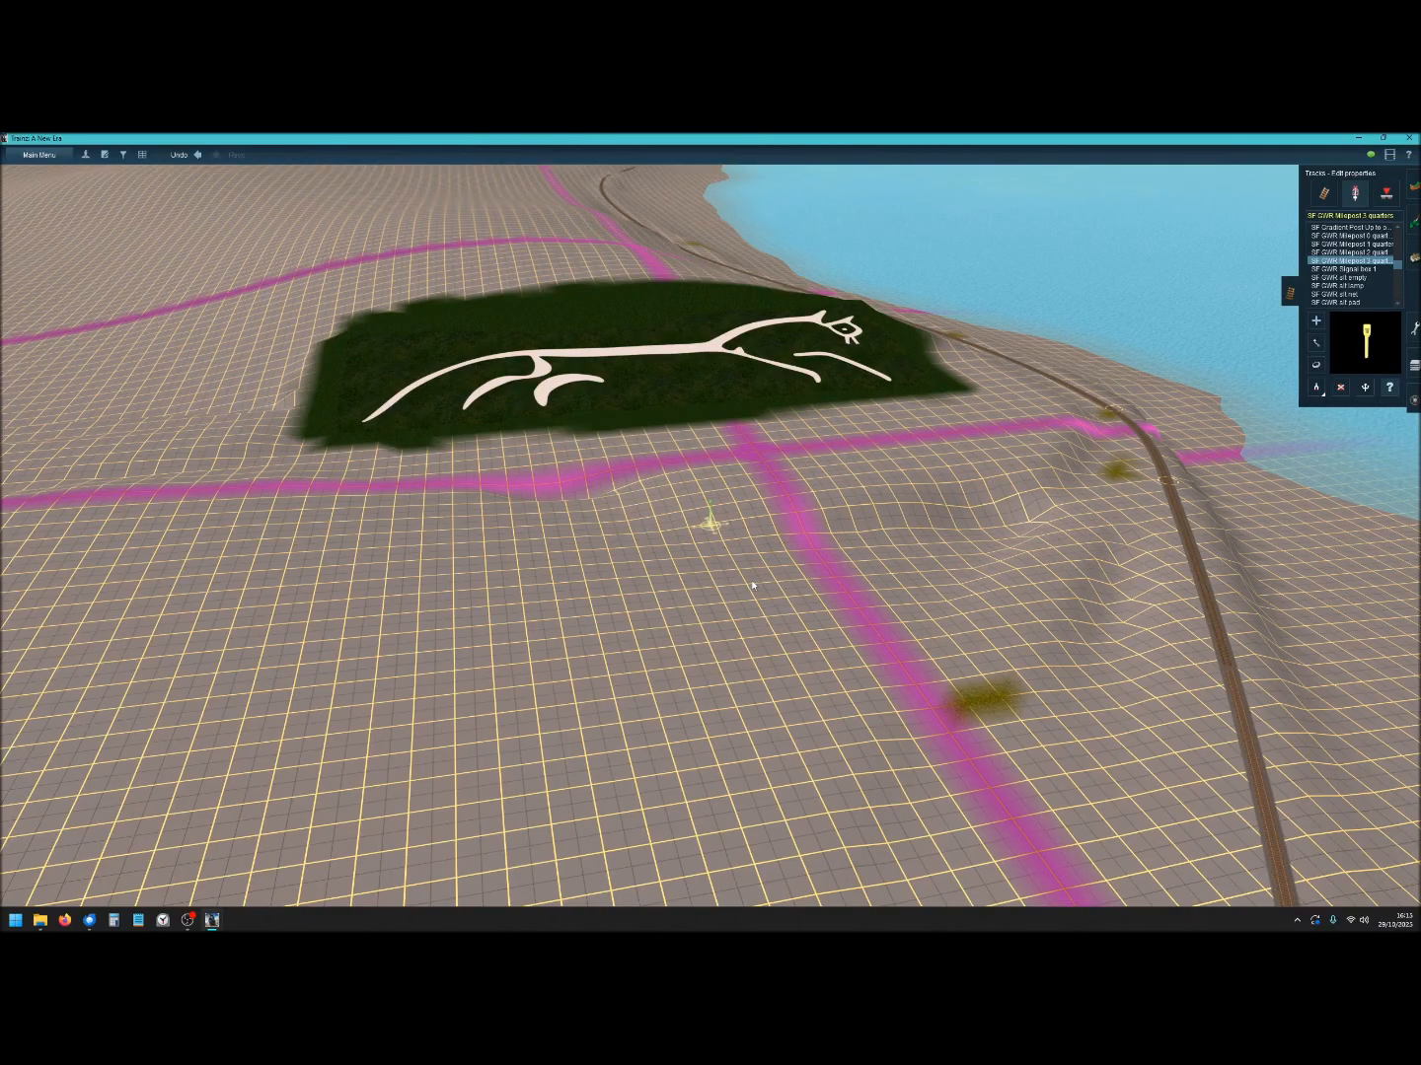
right_click(818, 565)
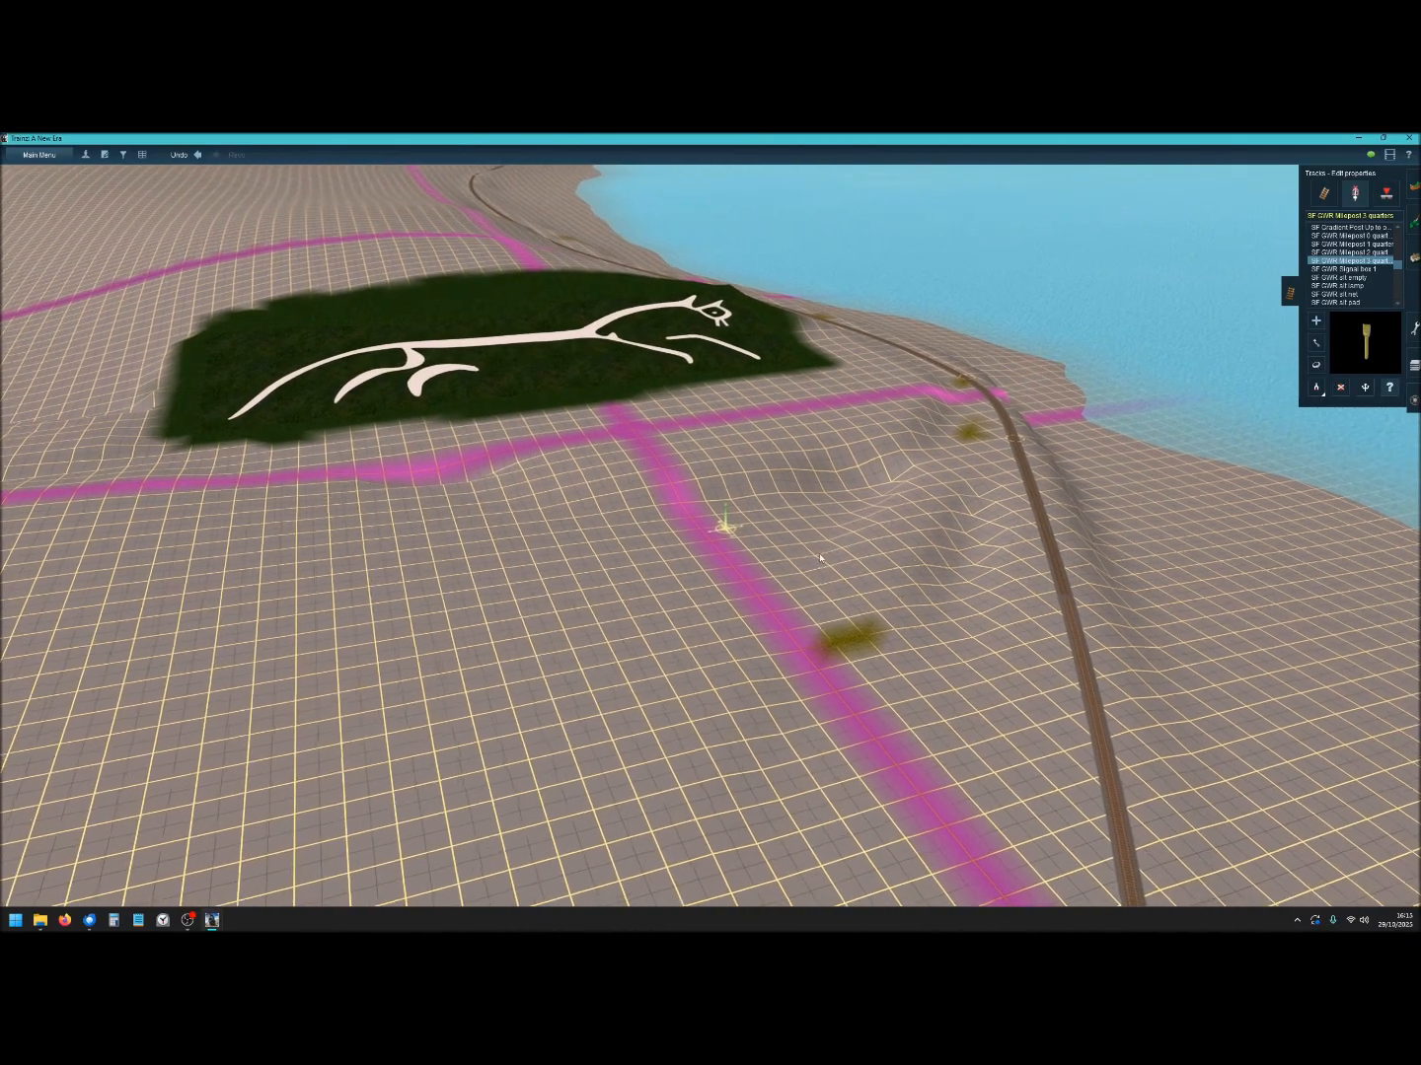
right_click(759, 594)
scroll(759, 599, "down", 4)
right_click_drag(751, 614, 702, 511)
Return to the station with the covered footbridge and view its platforms, nameboard and the junction beyond.
scroll(704, 512, "up", 10)
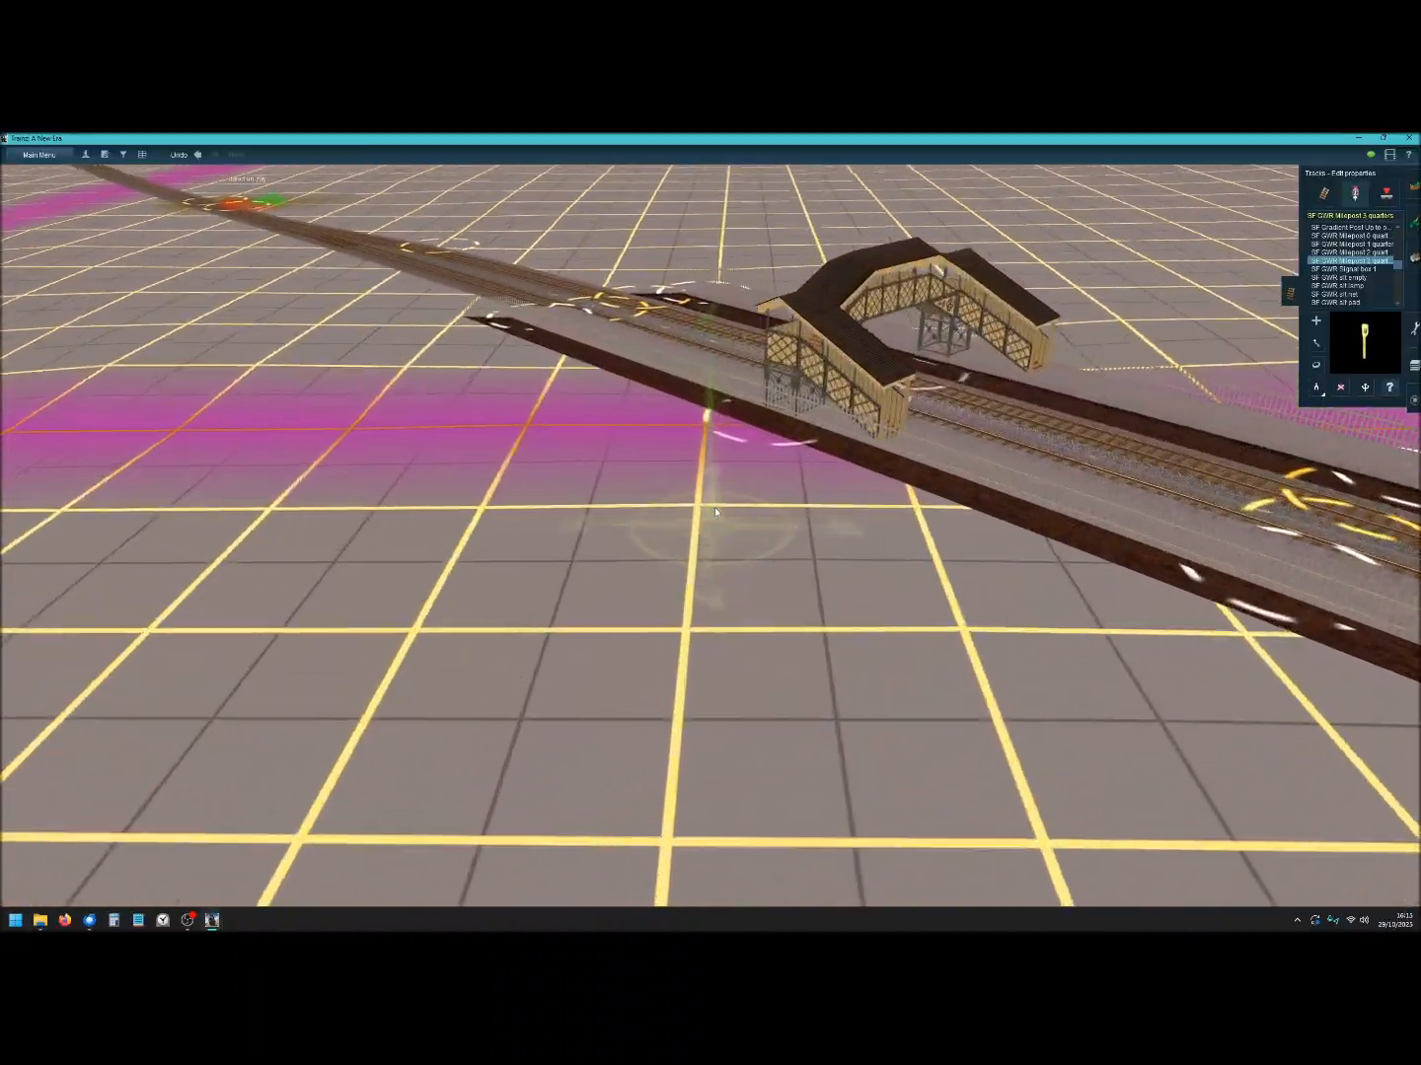
scroll(716, 512, "down", 2)
right_click_drag(857, 520, 609, 488)
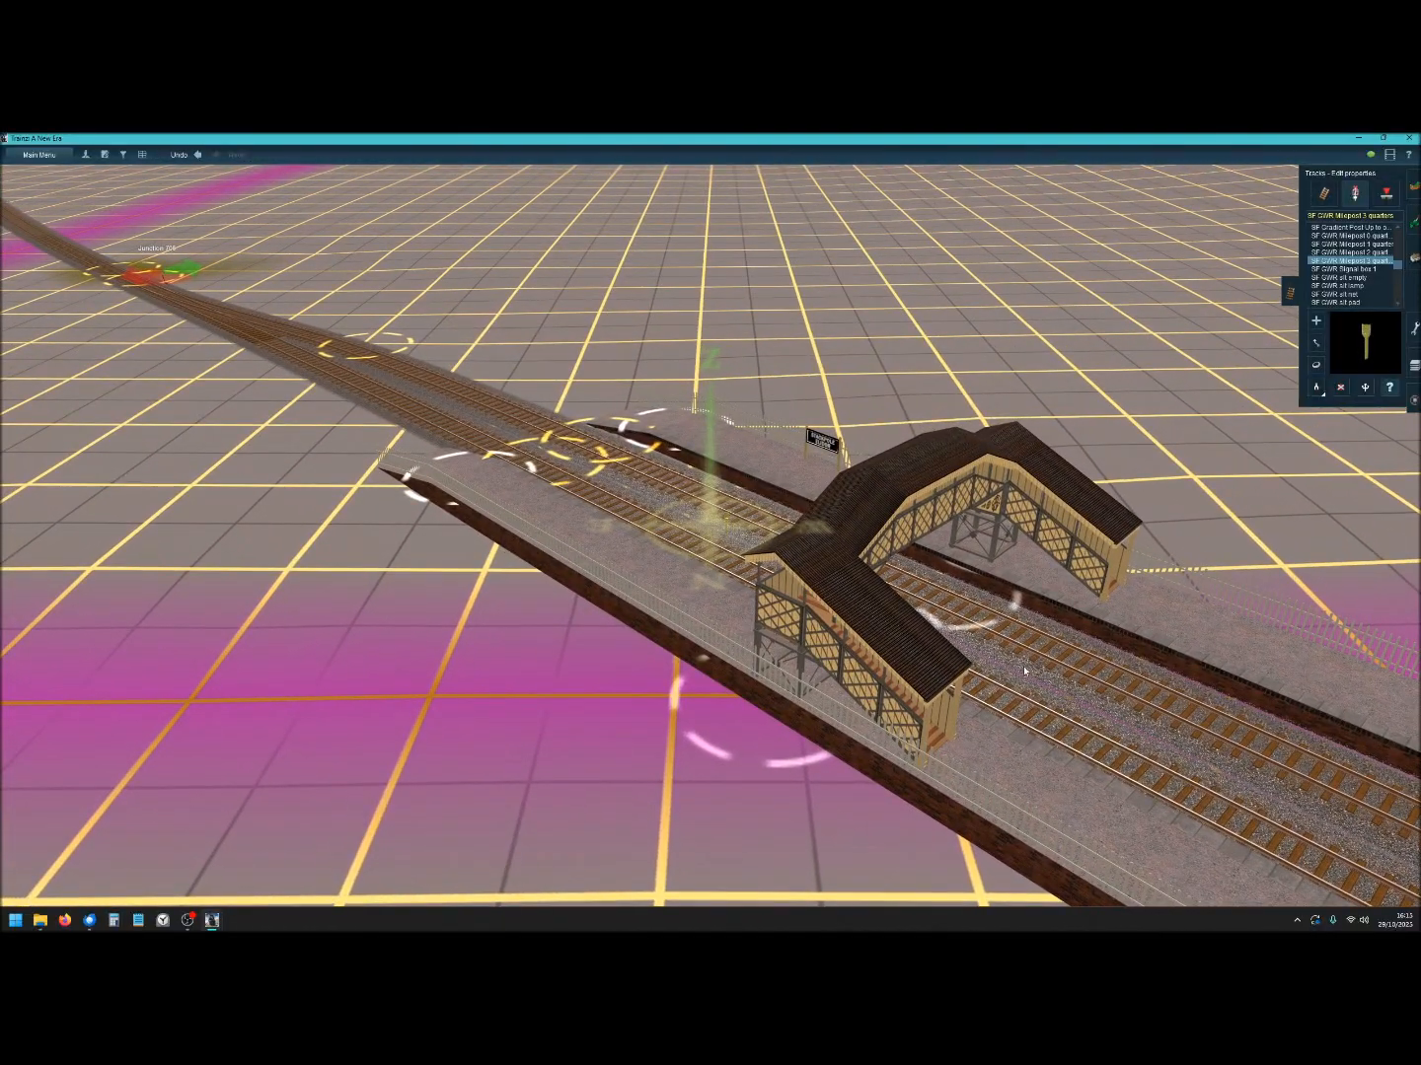
scroll(1034, 670, "down", 6)
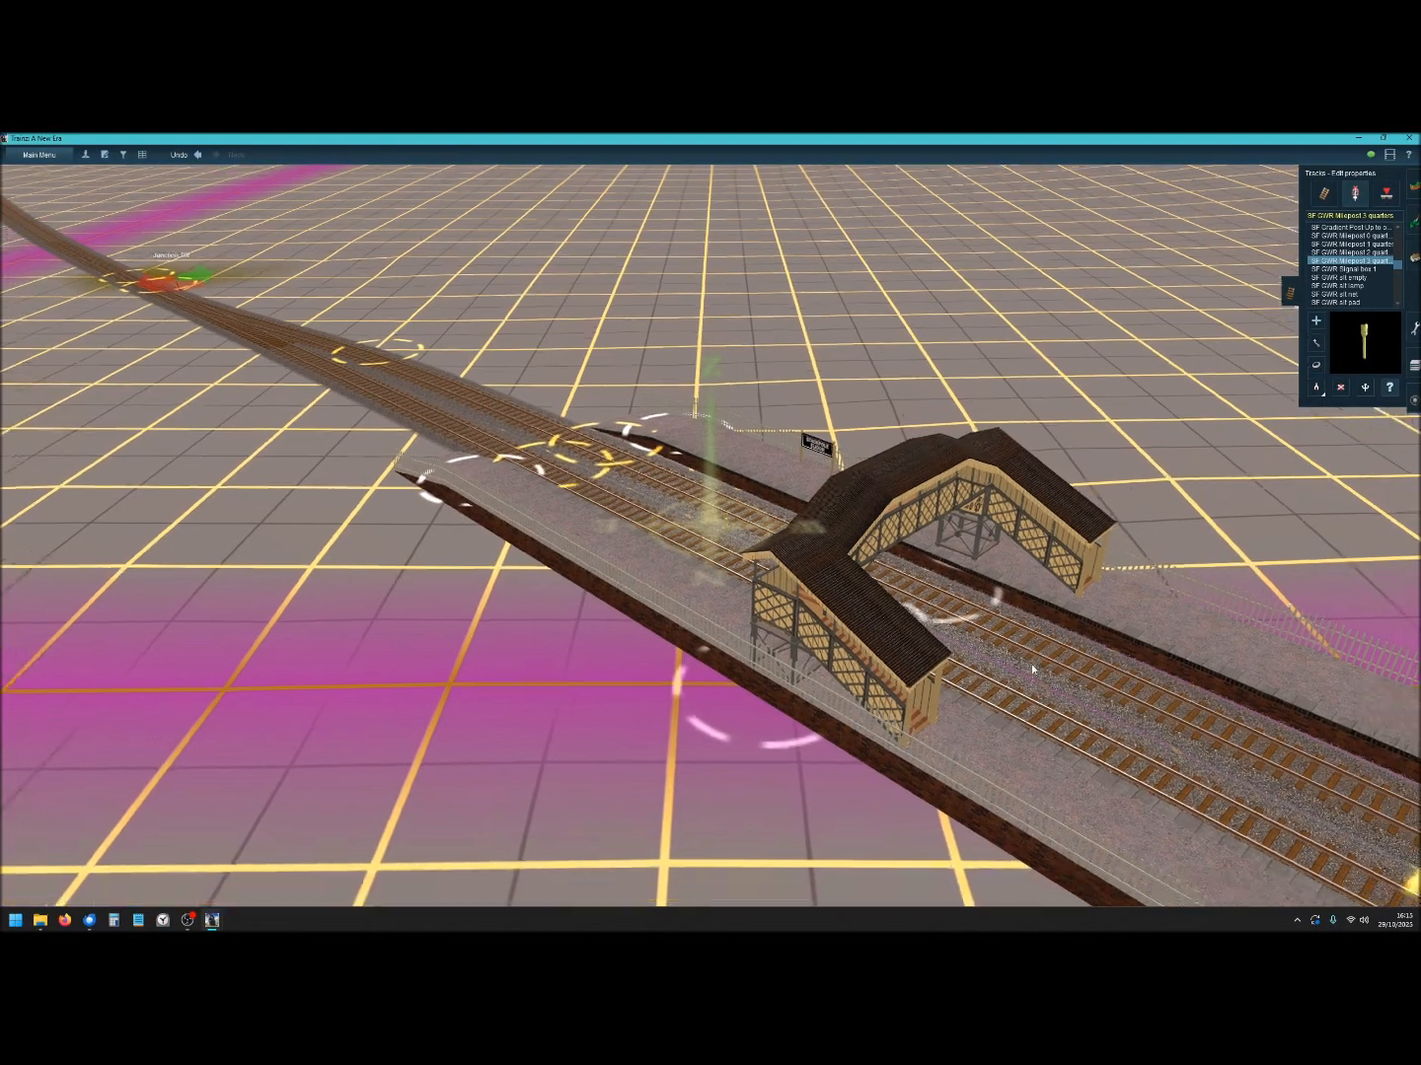
Follow the junctions and siding along the double track to the milepost near Junction 702 and view it closely.
right_click_drag(1202, 725, 824, 408)
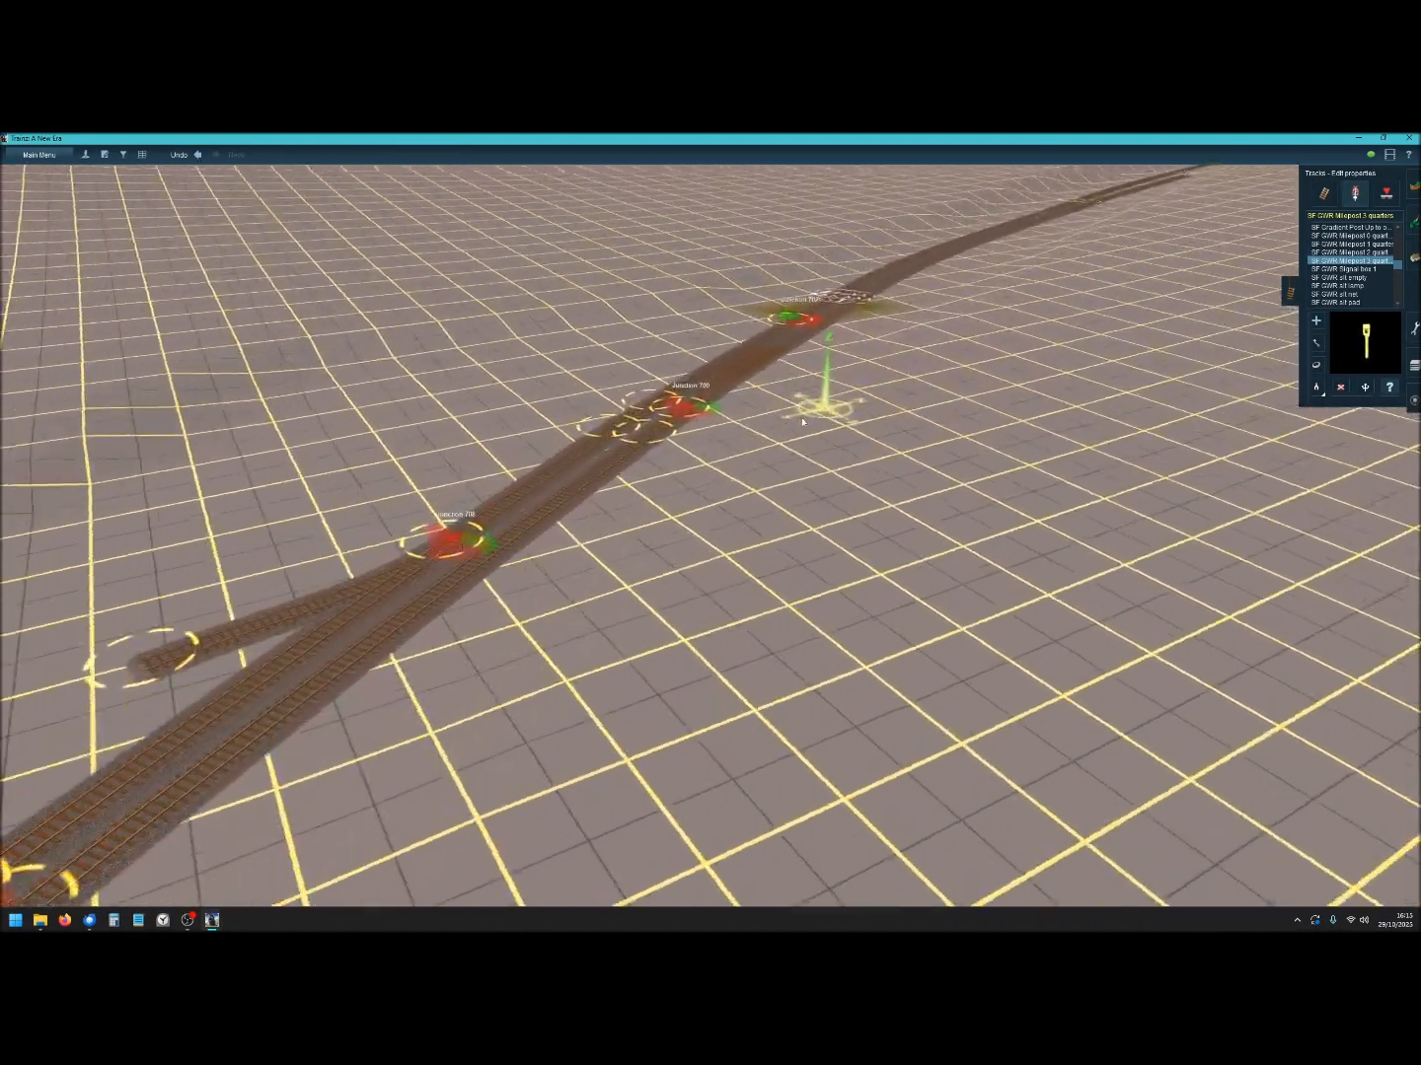
right_click_drag(918, 641, 679, 370)
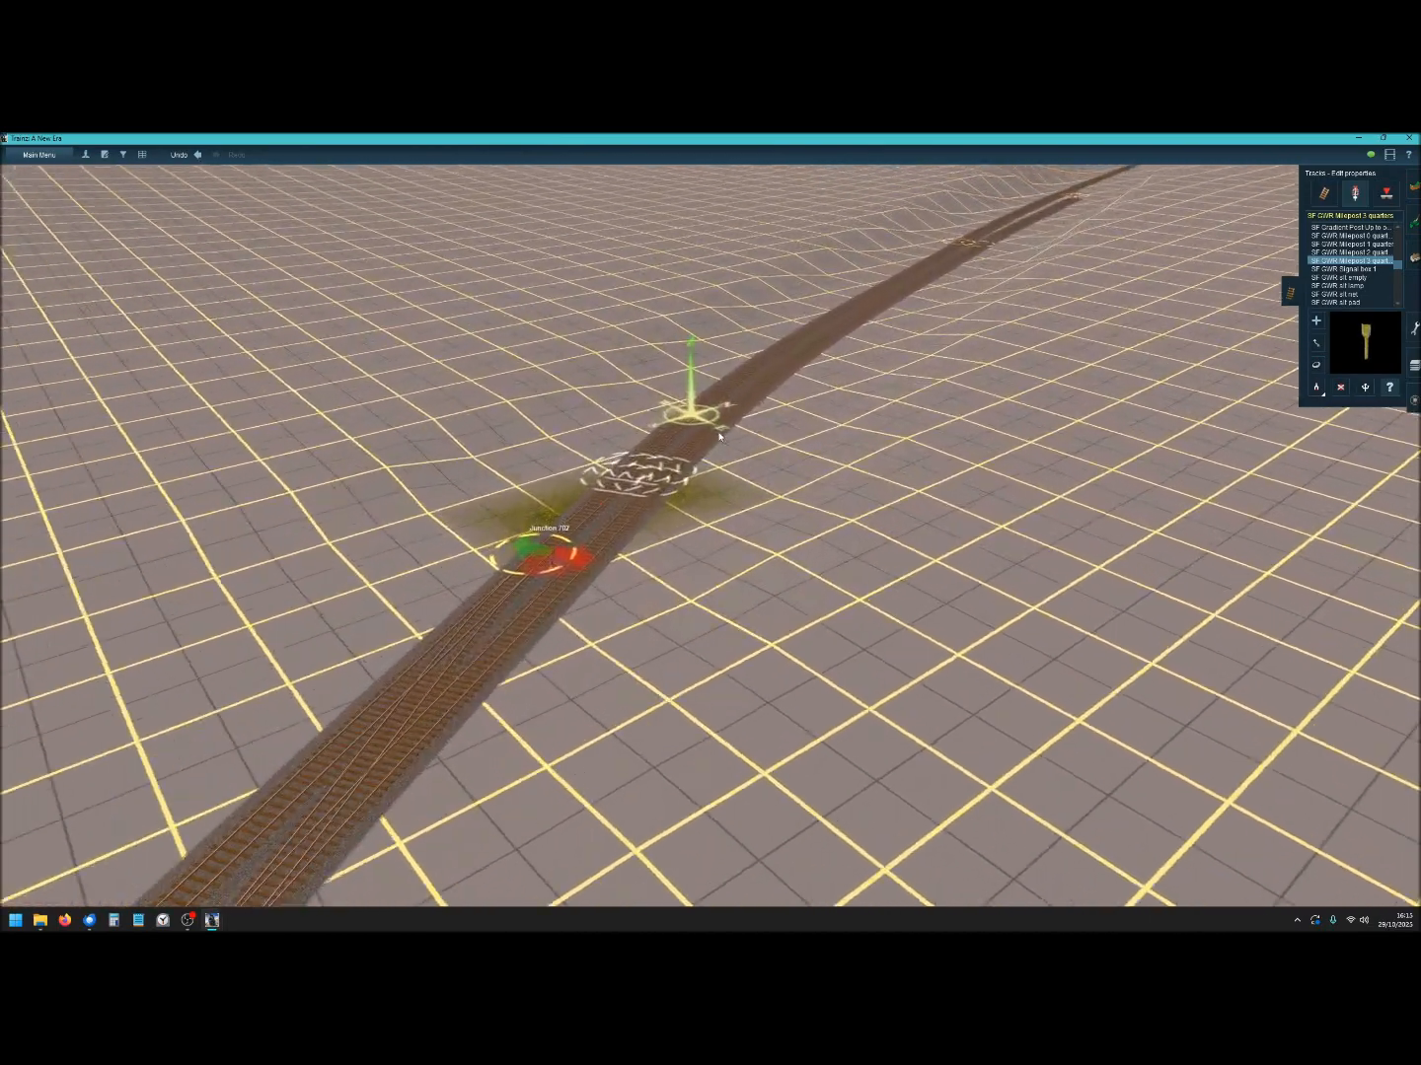
right_click_drag(719, 435, 739, 531)
scroll(740, 530, "up", 6)
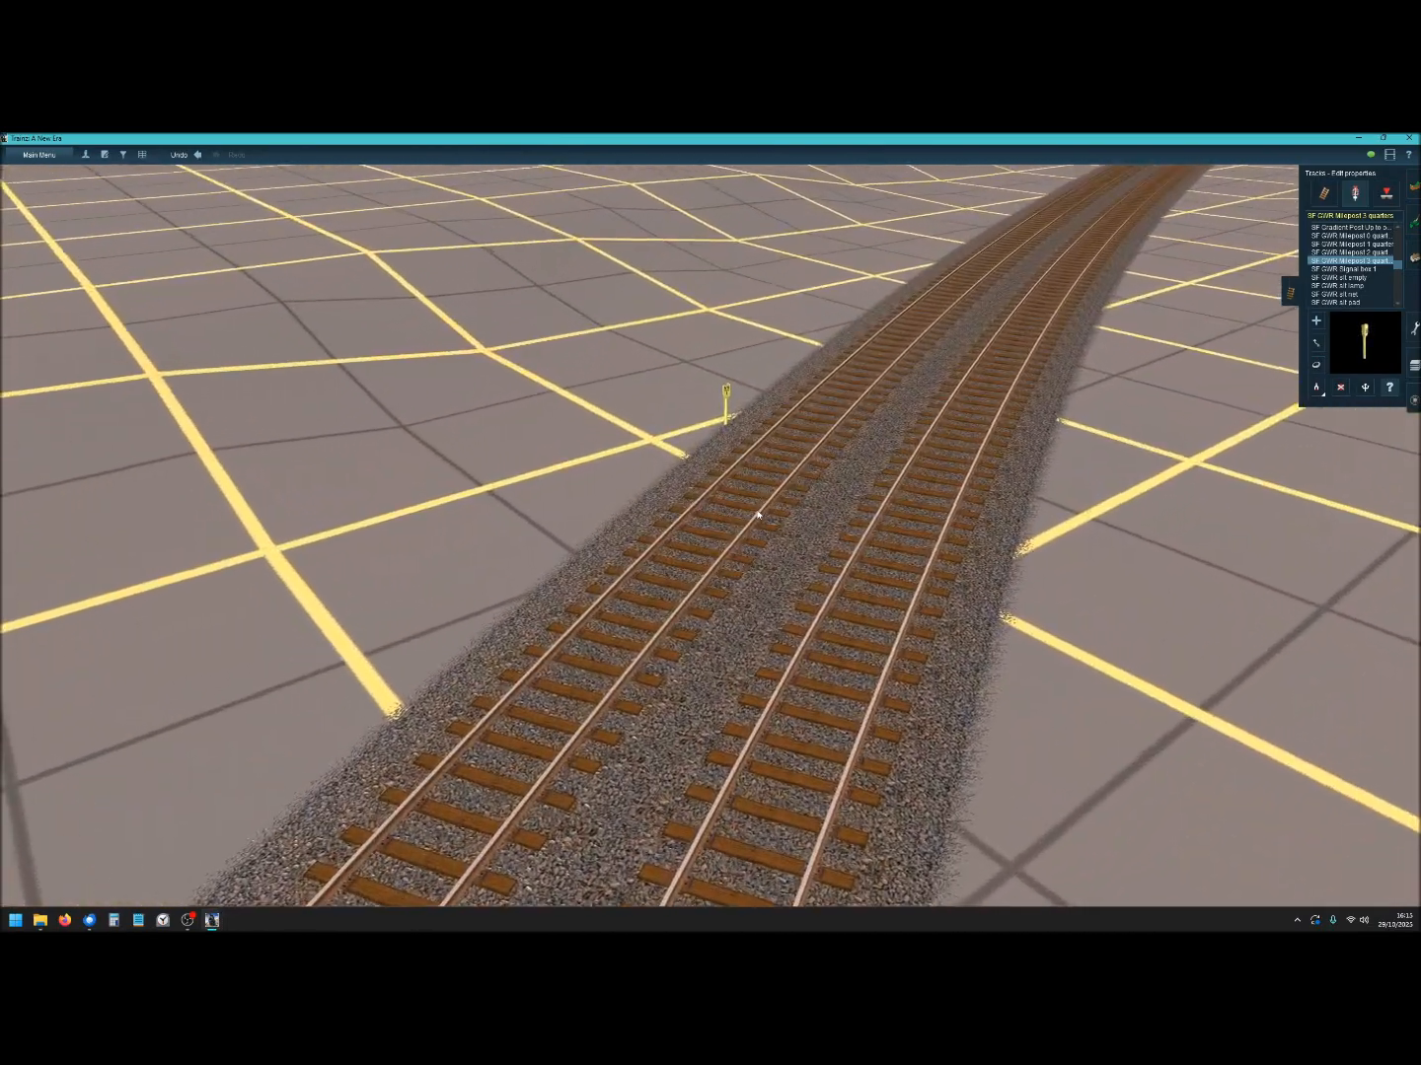
right_click(760, 514)
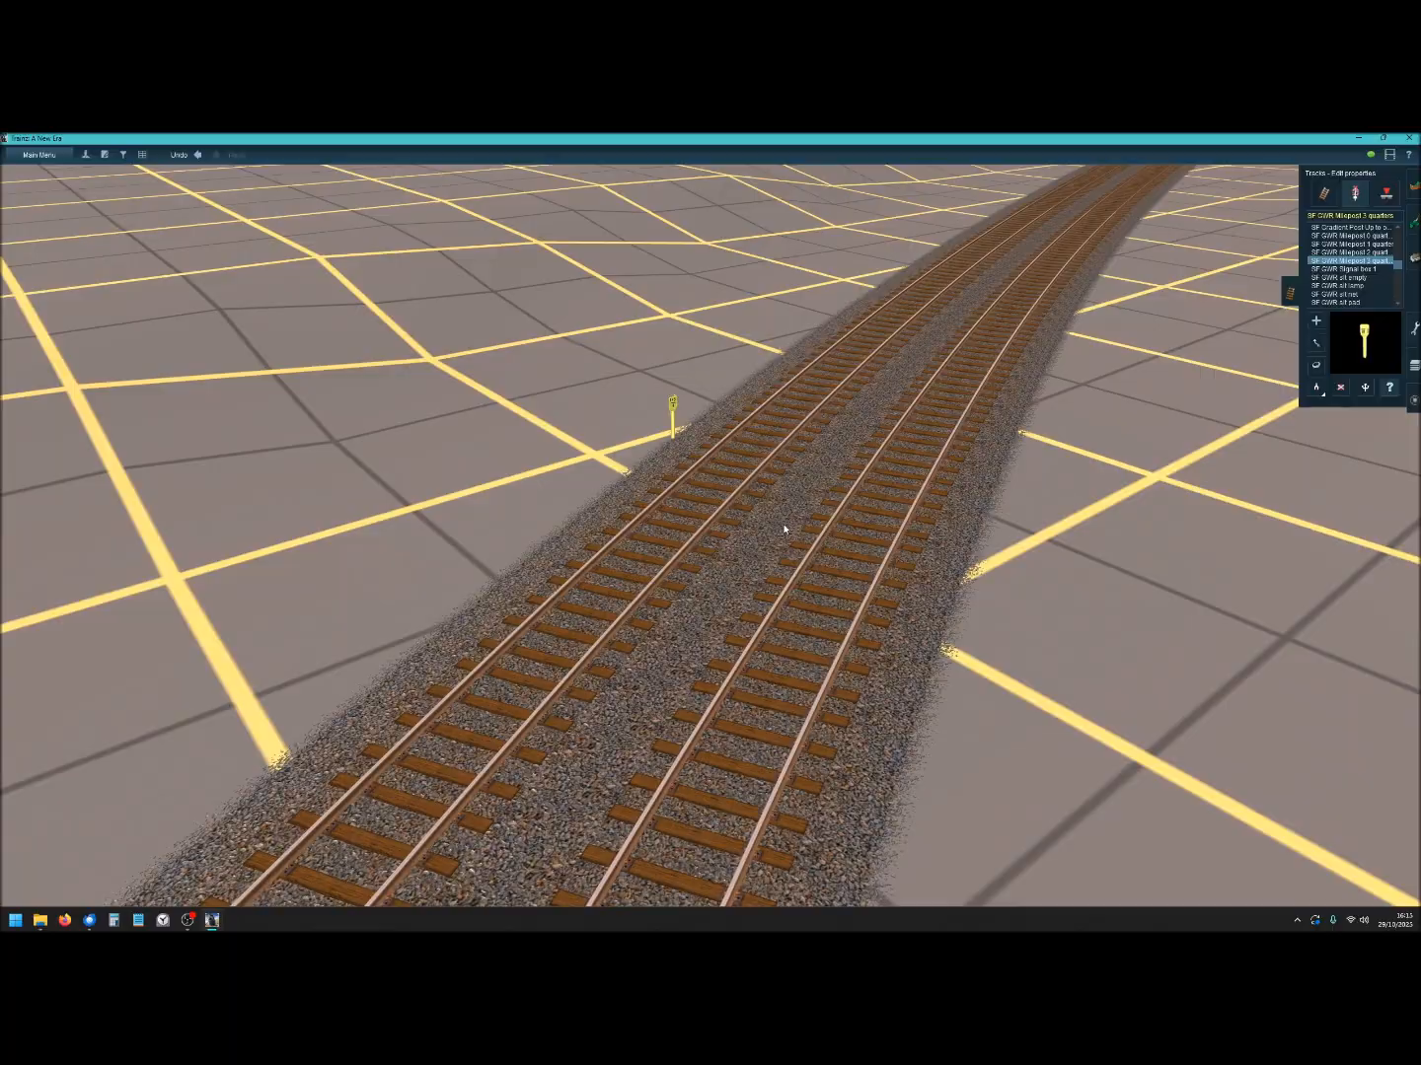
key("Left")
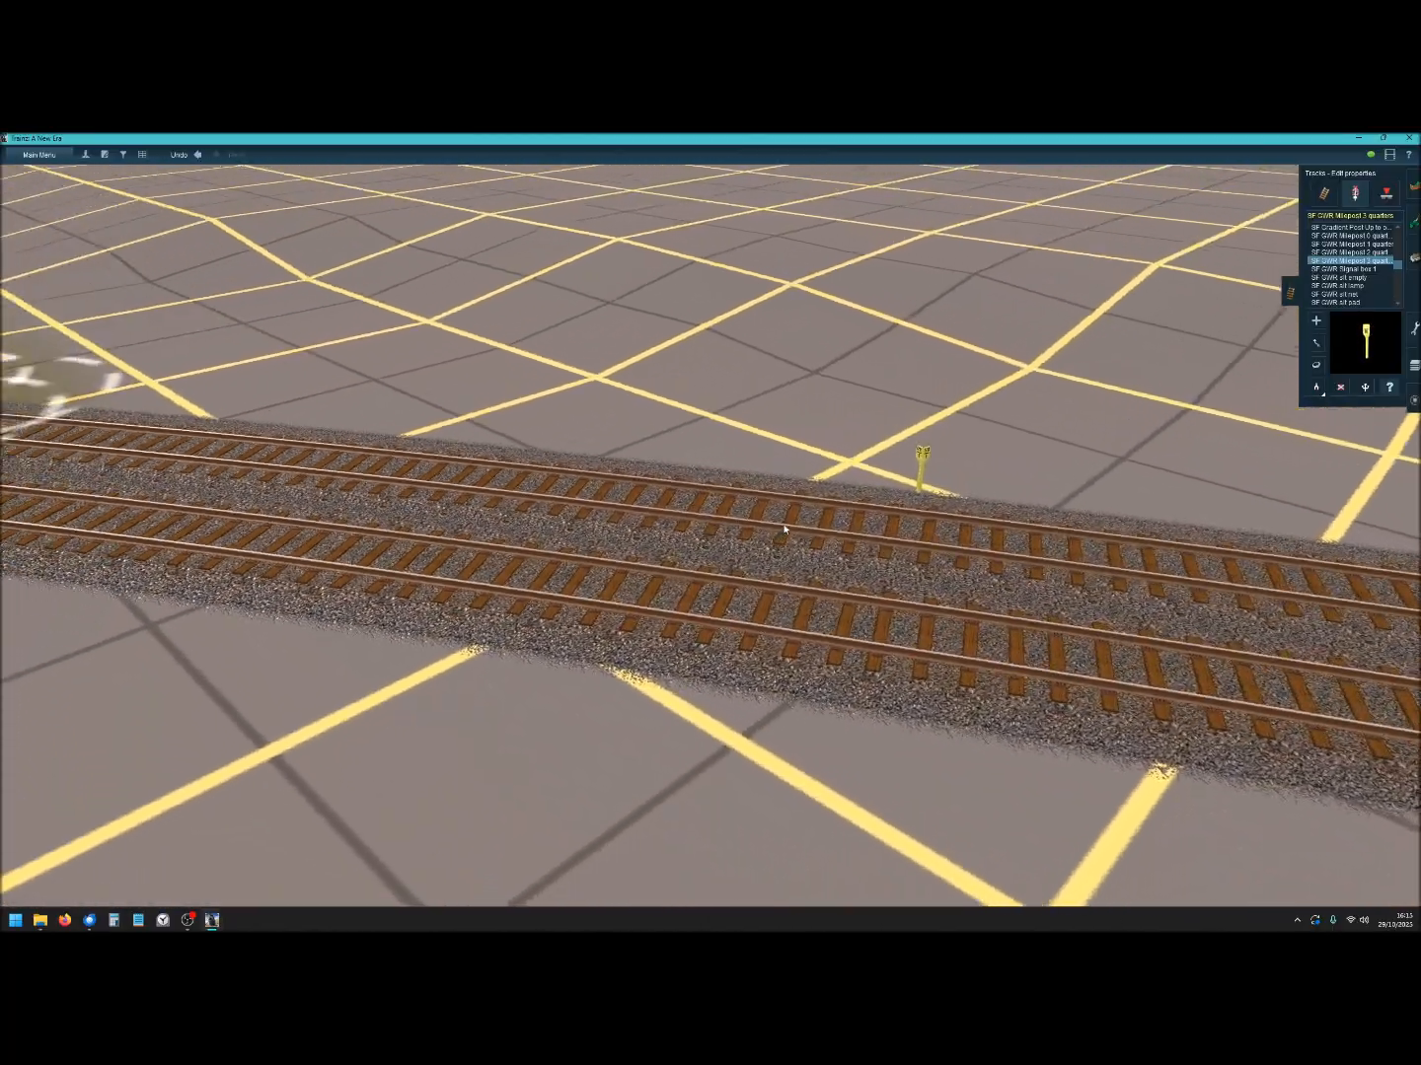
key("Left")
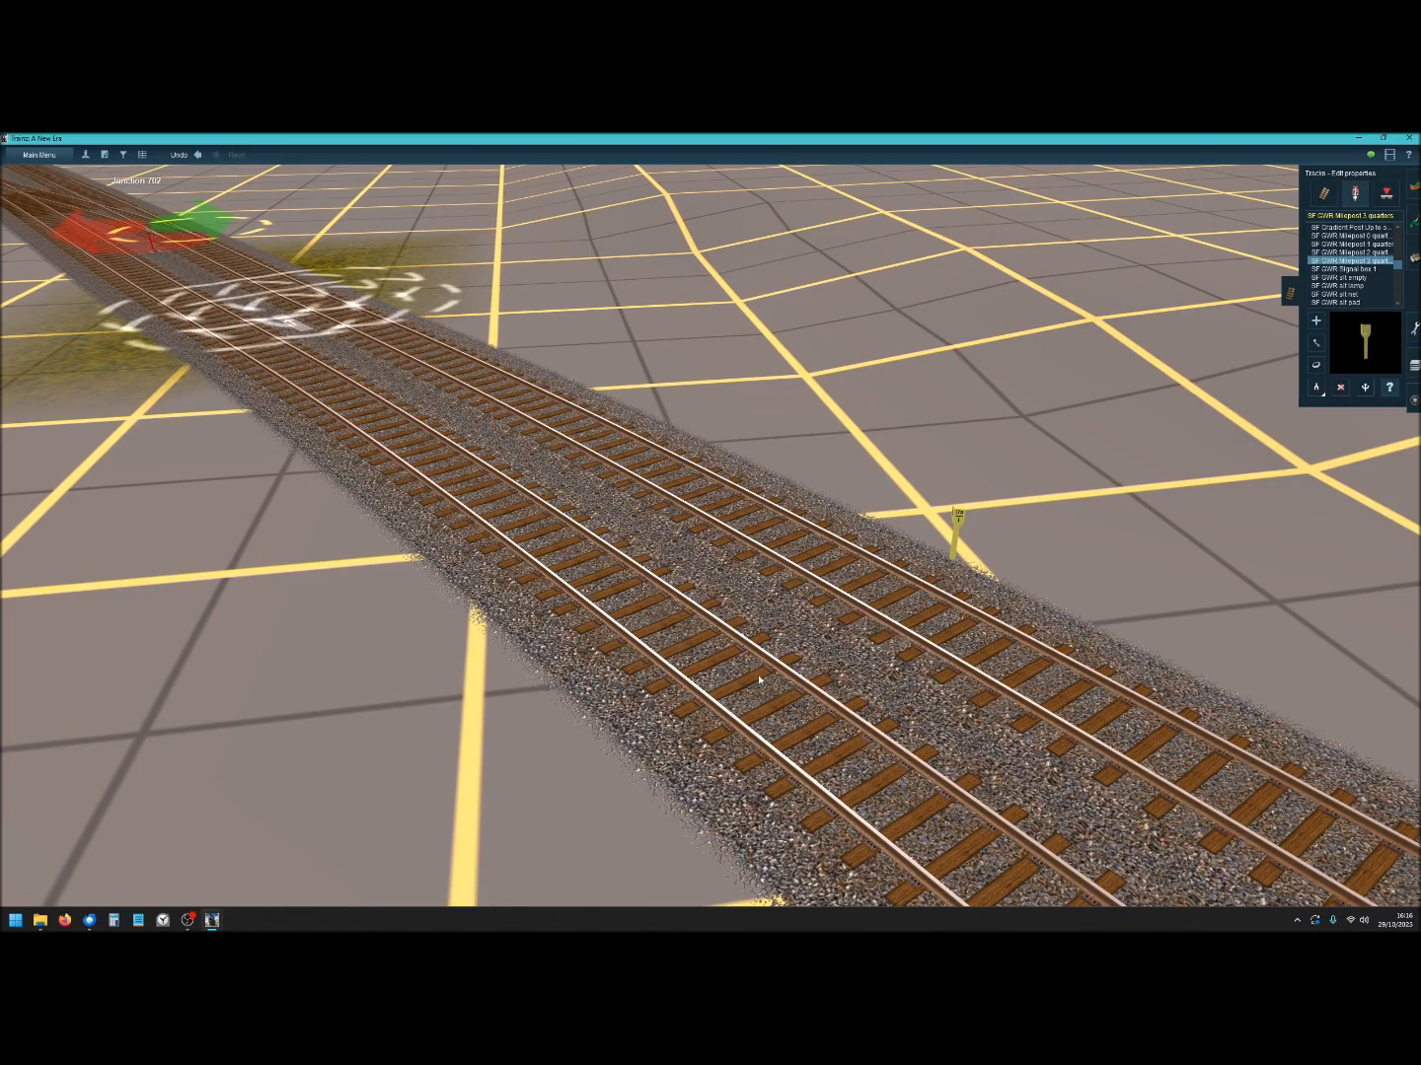
Examine the milepost and the double track towards Junction 702 from different angles.
key("Right")
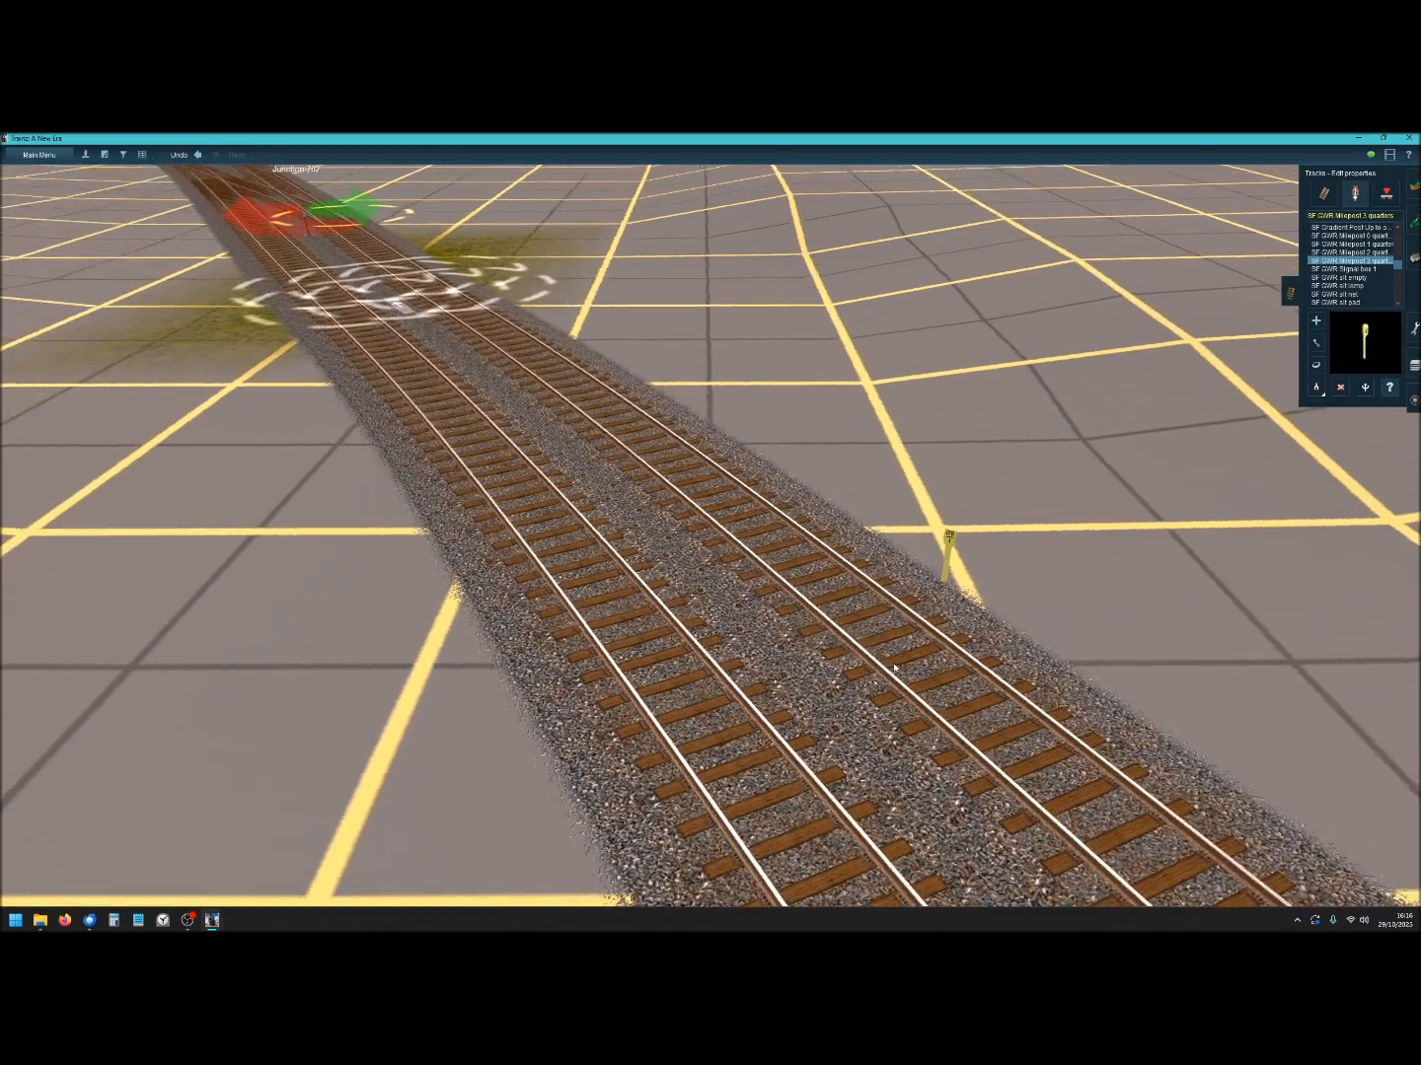
key("Up")
key("Down")
key("Up")
key("Down")
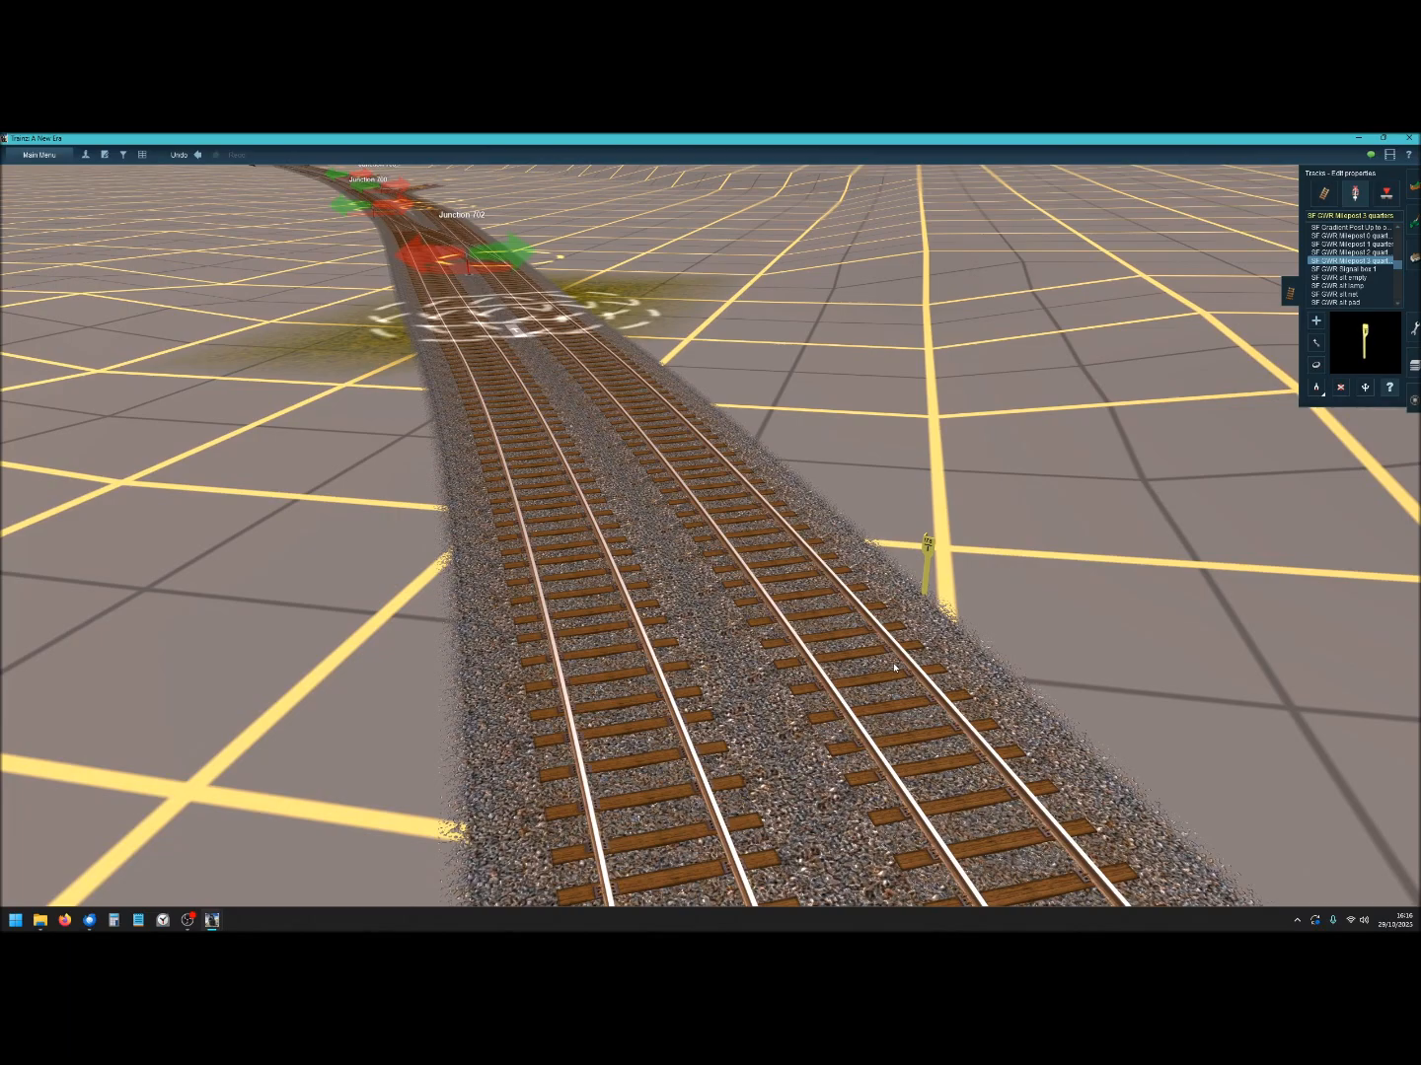
Place a Track Ruler across the double track at the grass-textured patch near Junction 702.
right_click(589, 470)
right_click(642, 422)
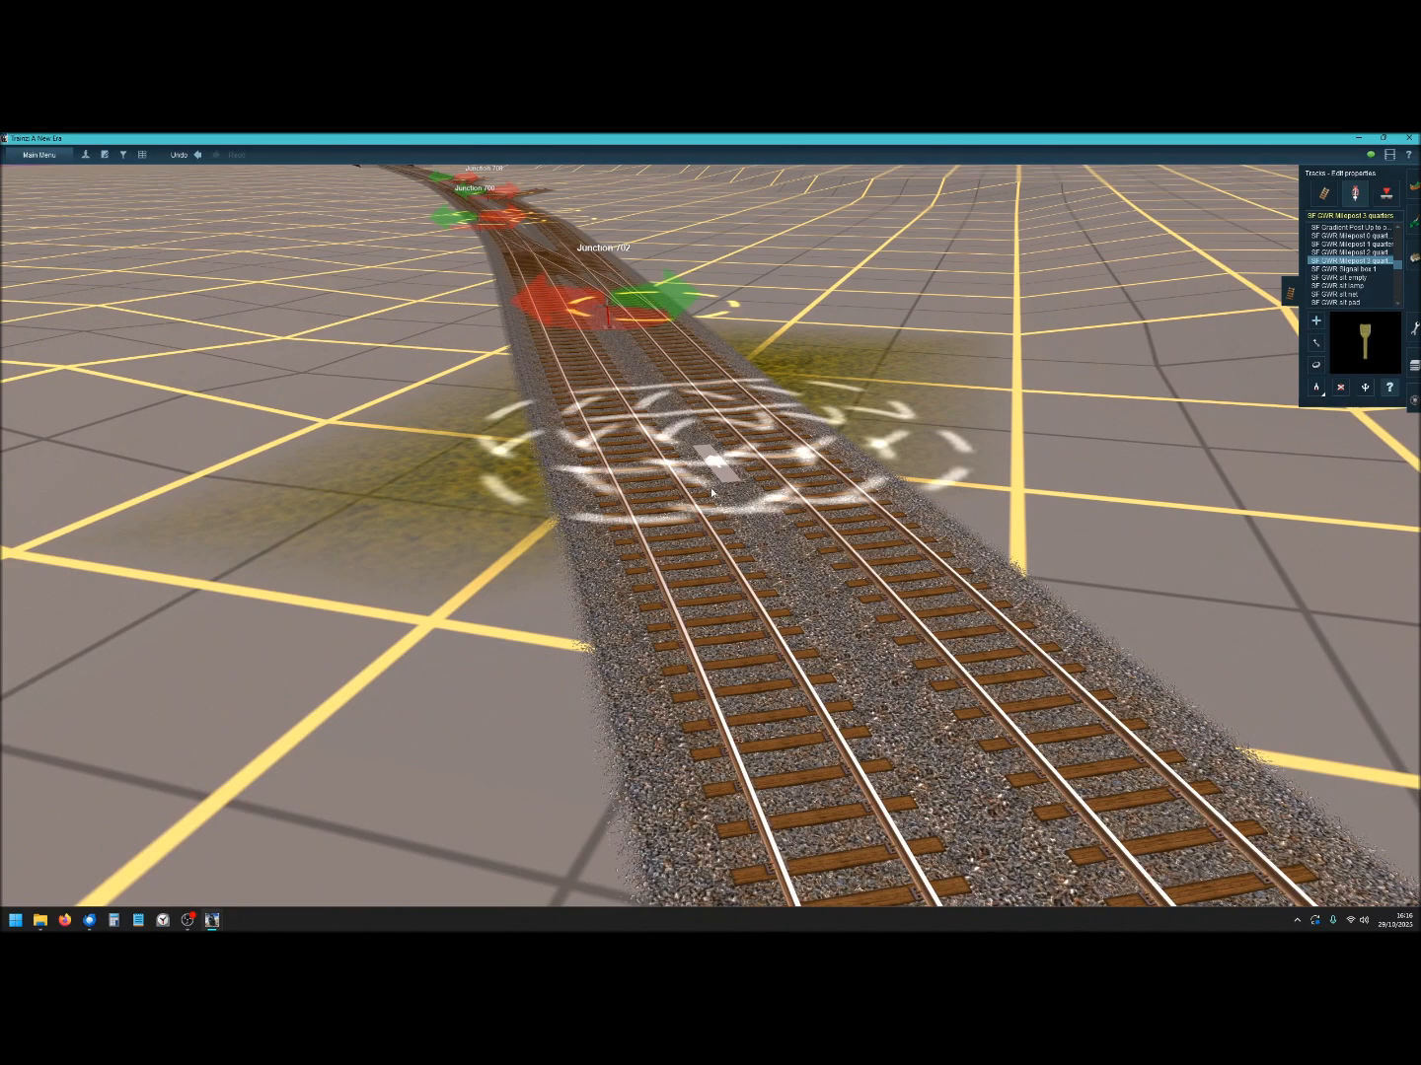
key("Up")
key("Left")
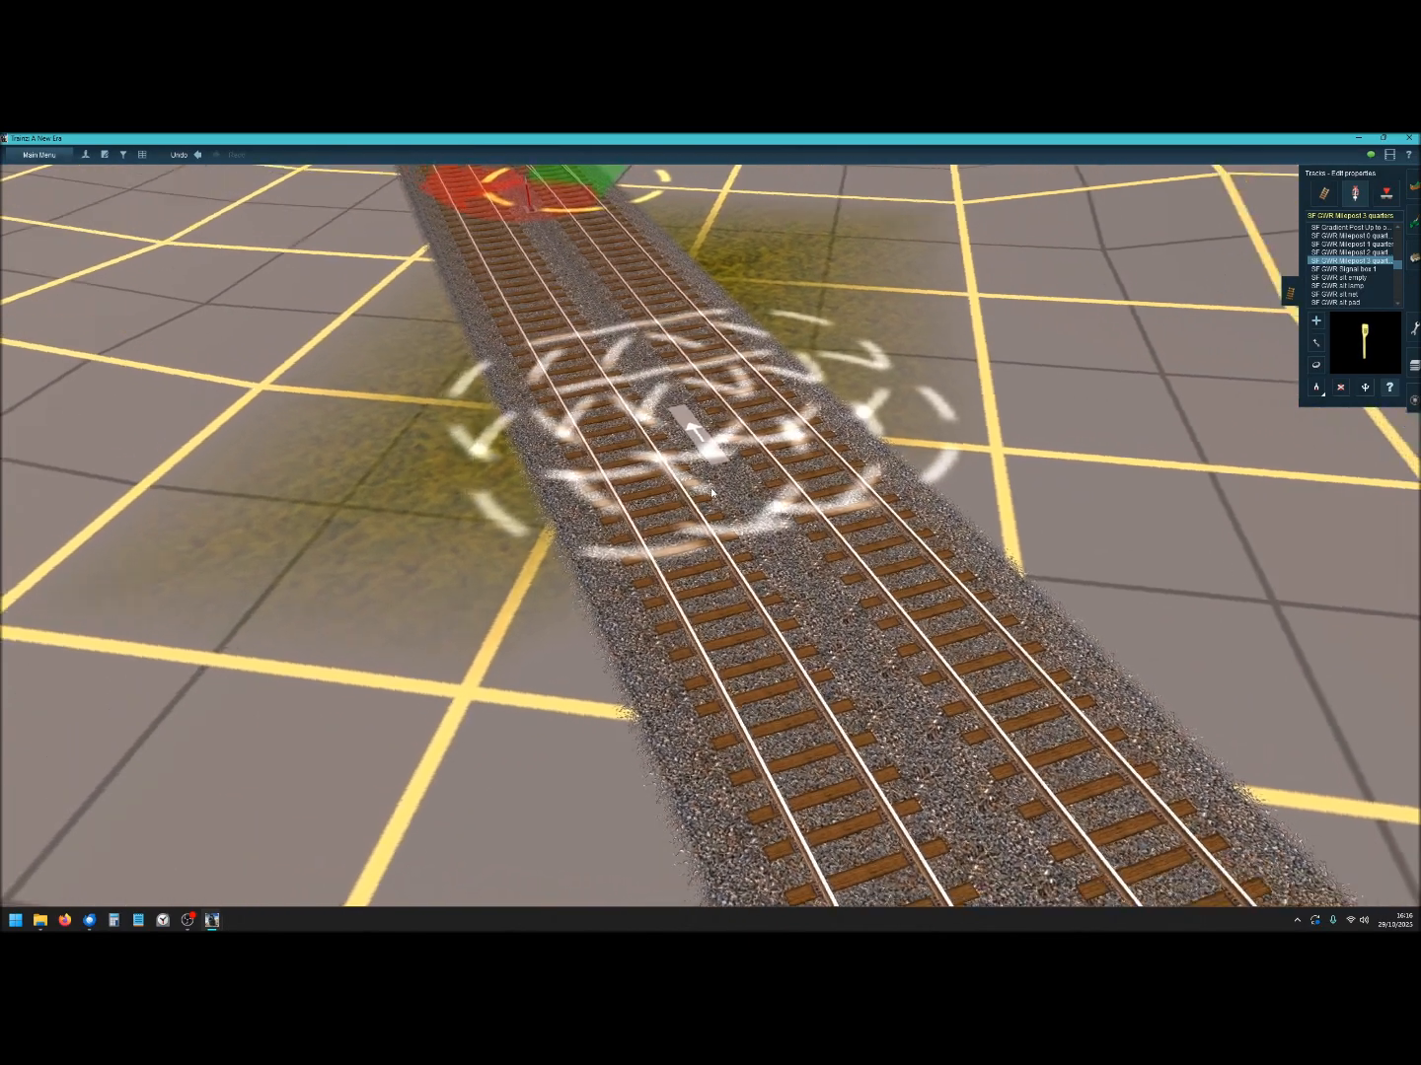
key("Left")
key("Down")
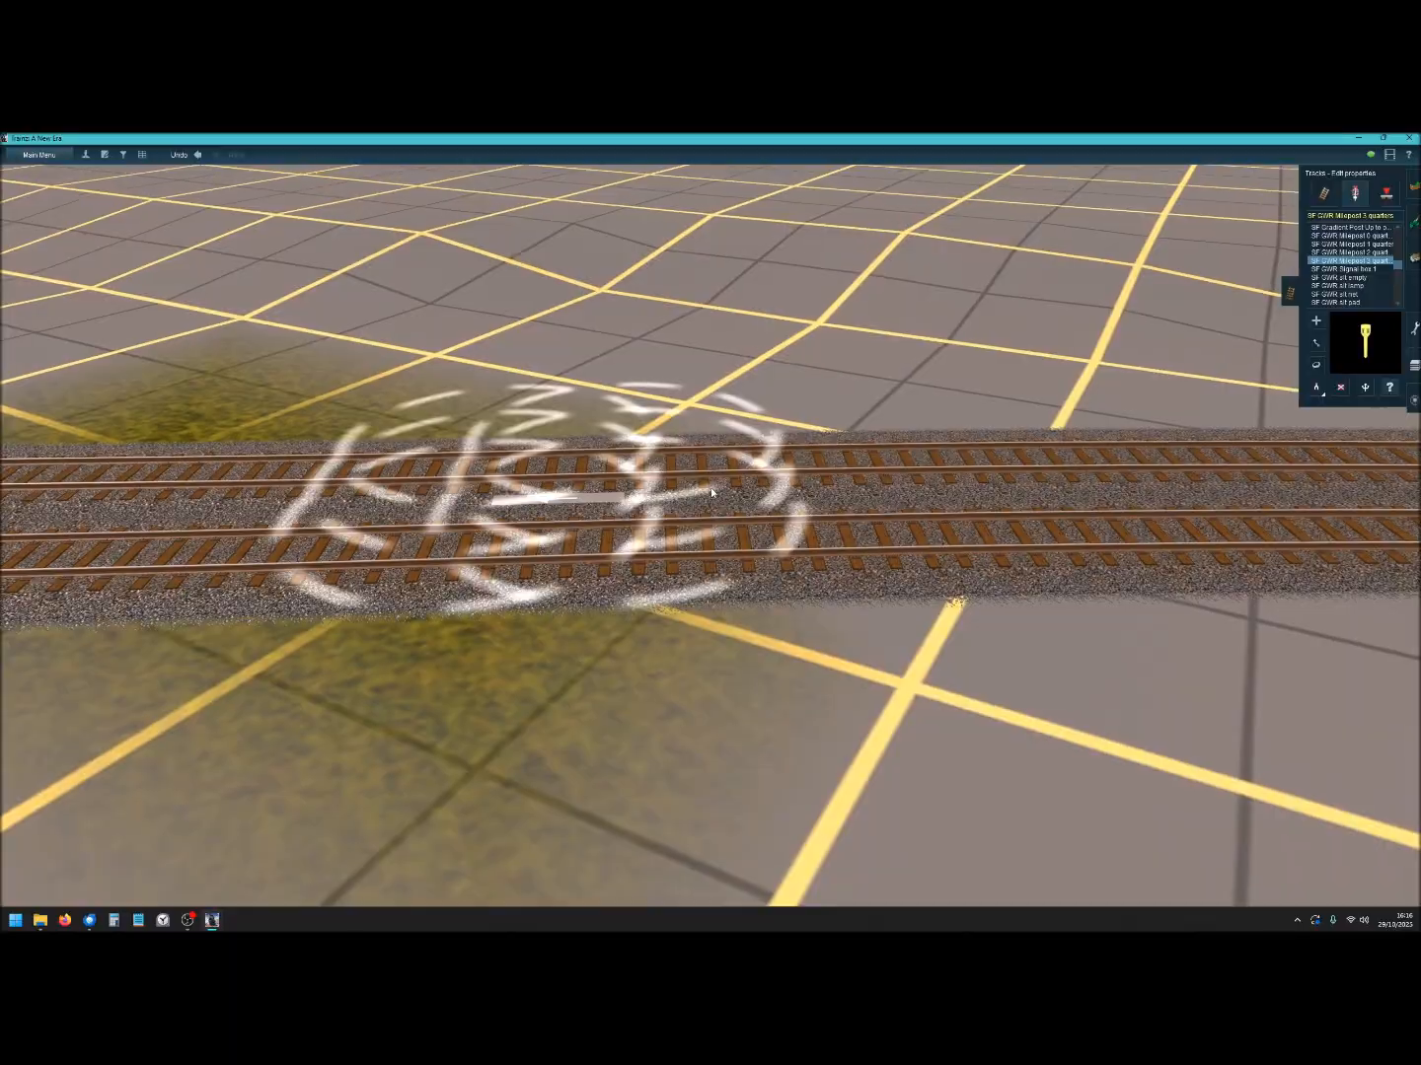
key("Left")
key("Left")
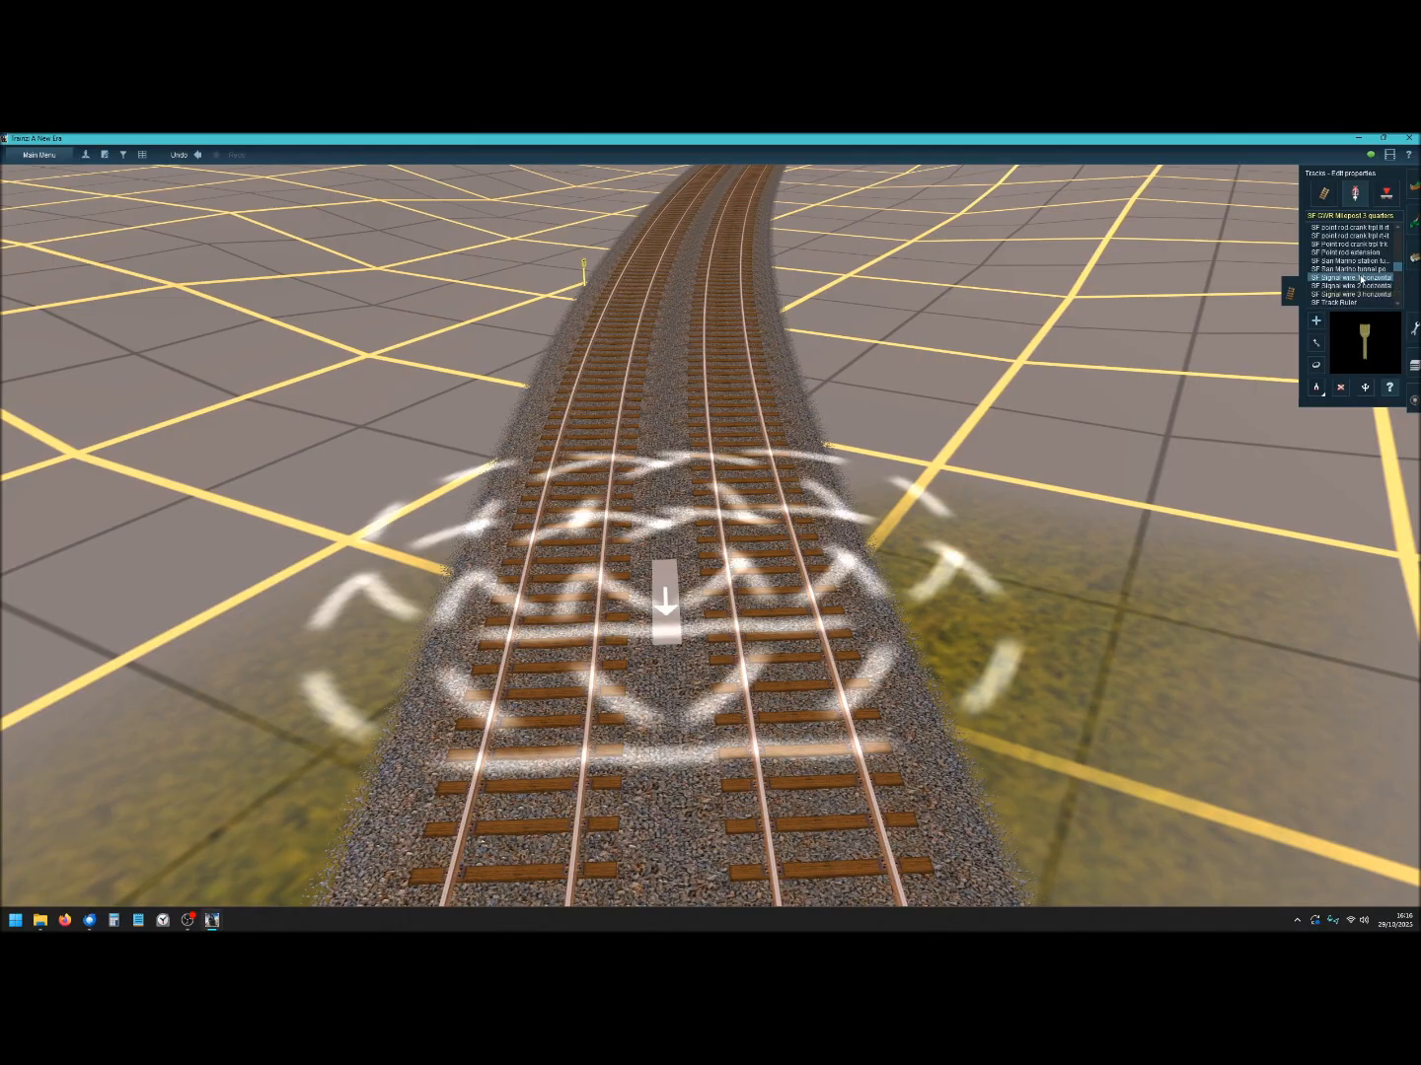
scroll(1362, 280, "down", 3)
left_click(1346, 277)
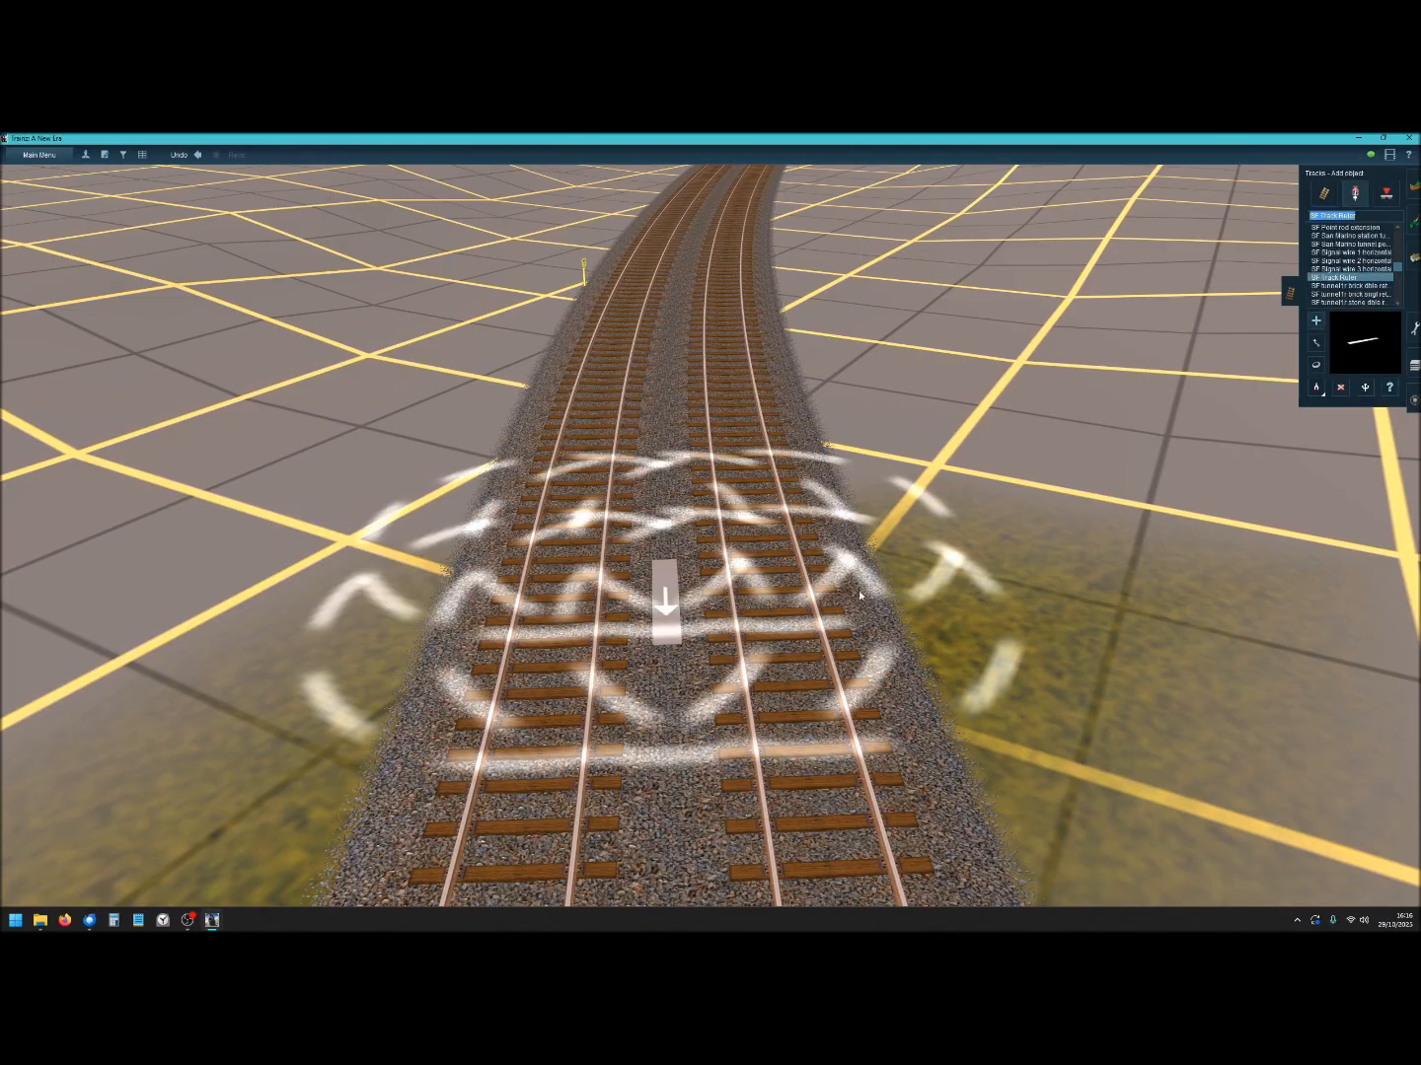
left_click(563, 614)
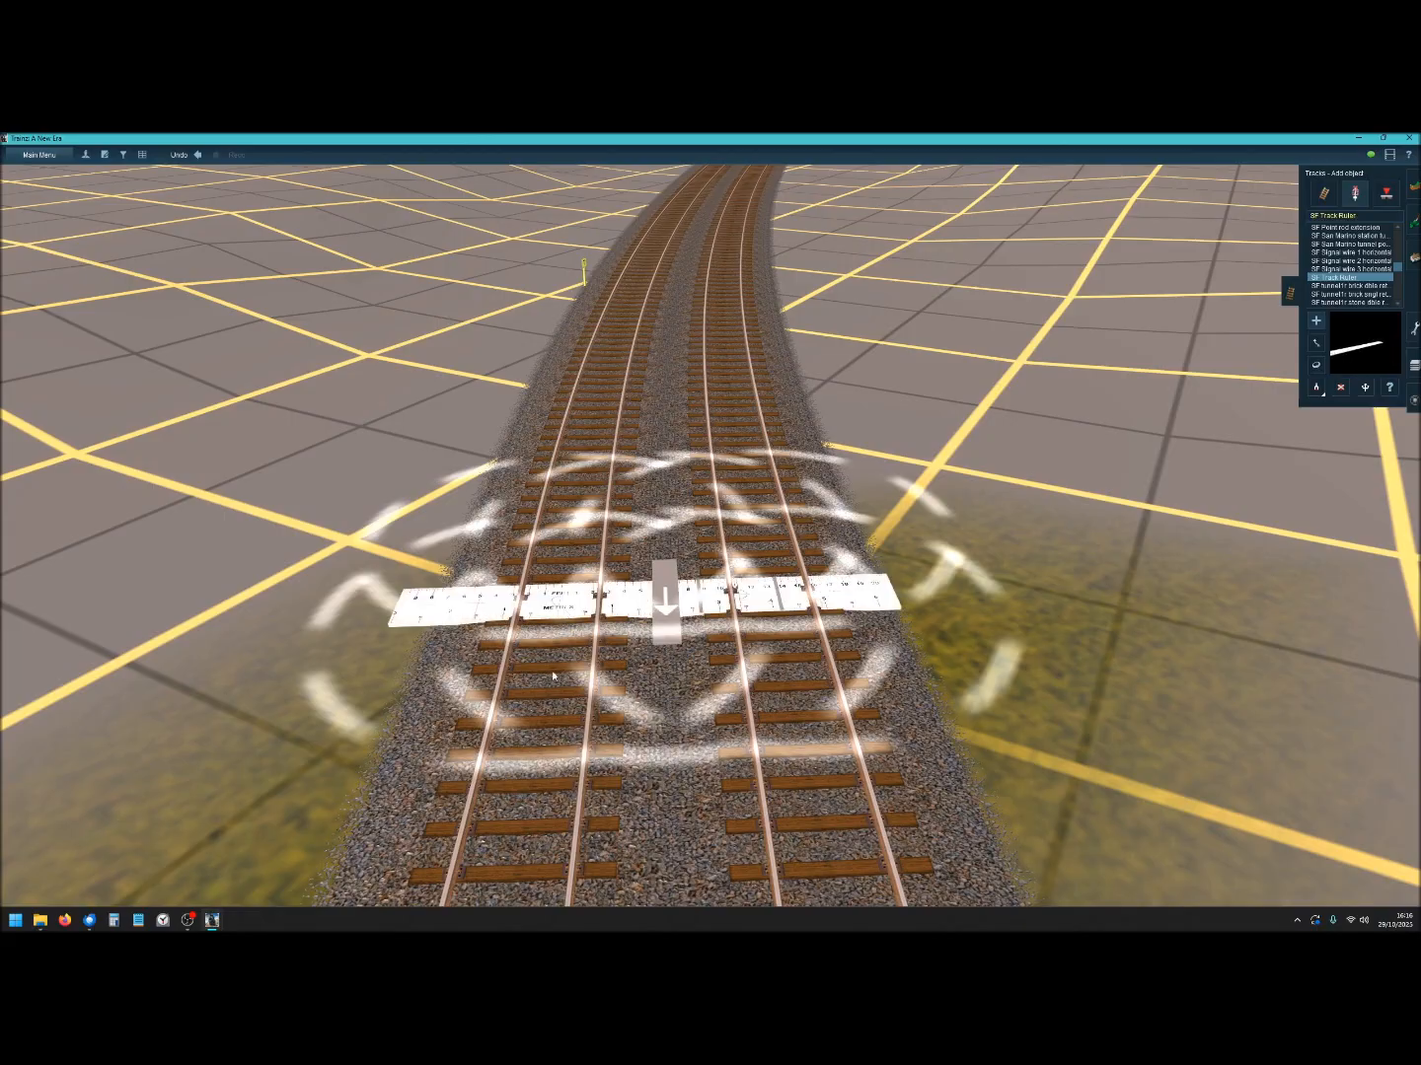
Place a second Track Ruler across the double track just beyond the first one and rotate it half a turn.
scroll(558, 639, "up", 5)
scroll(502, 661, "down", 3)
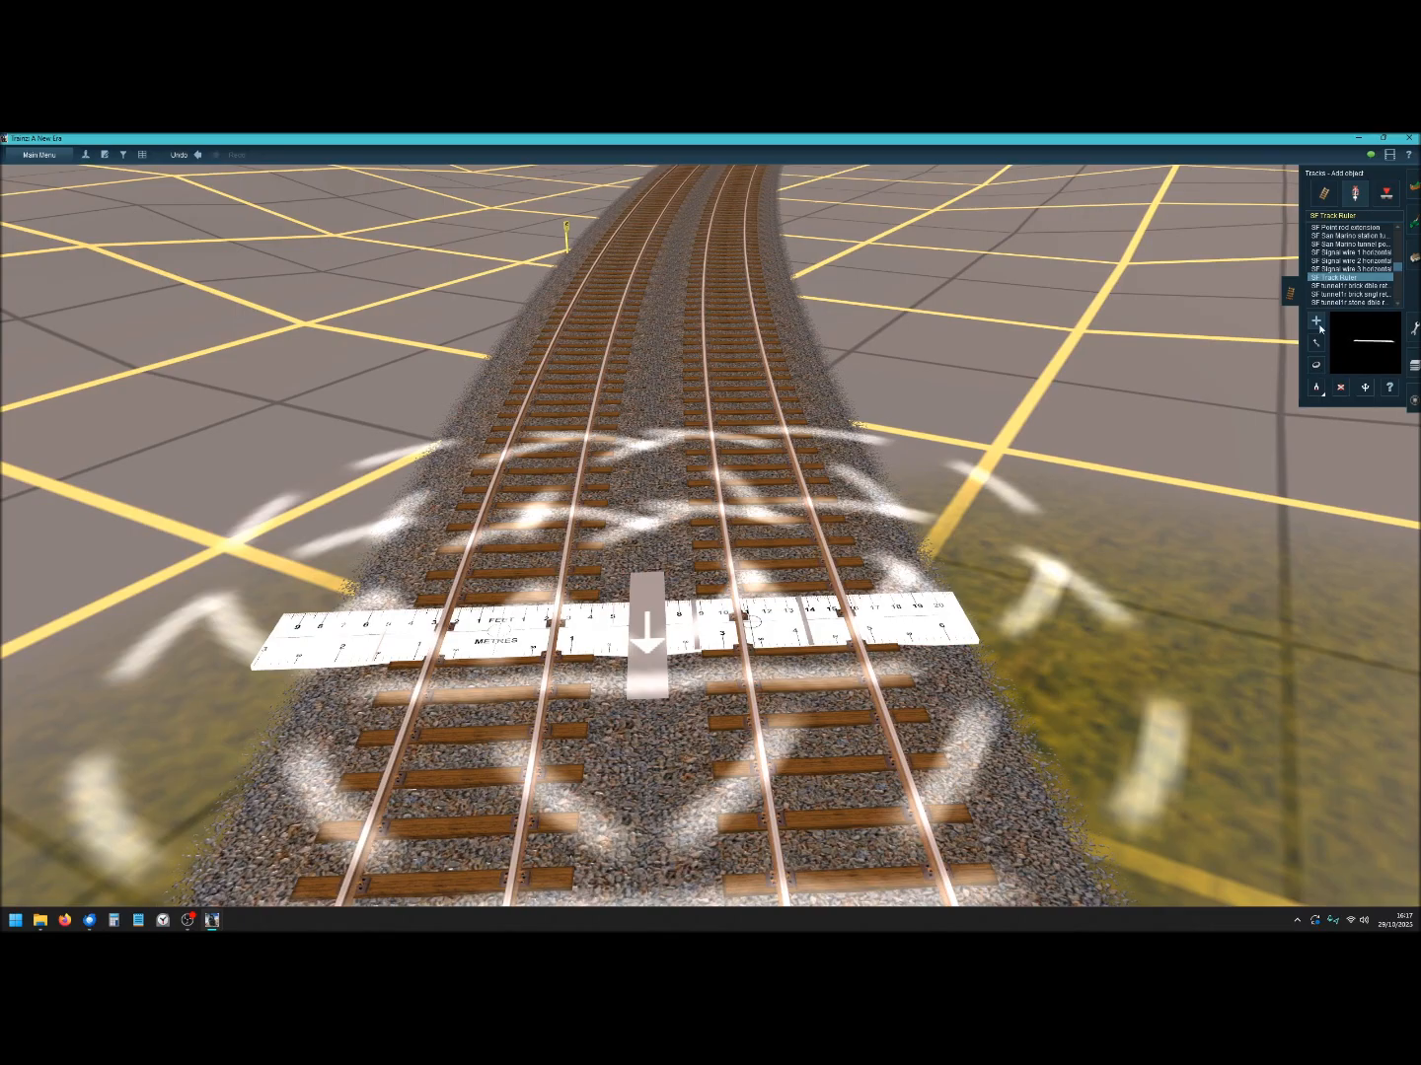
left_click(771, 515)
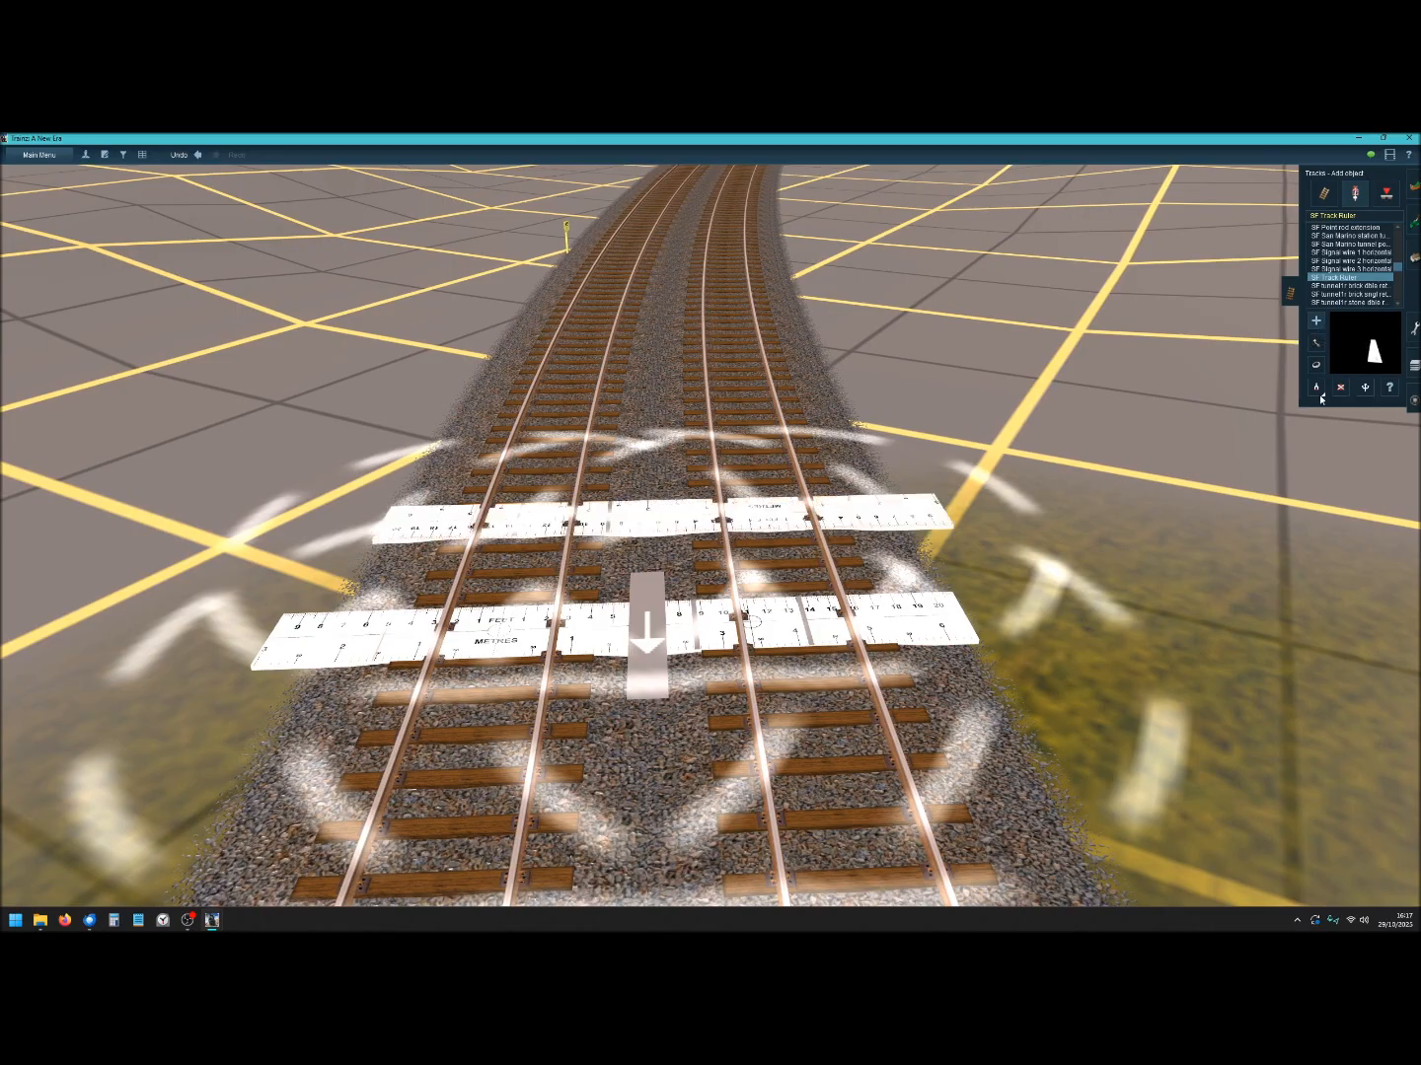
left_click(1316, 367)
left_click(776, 519)
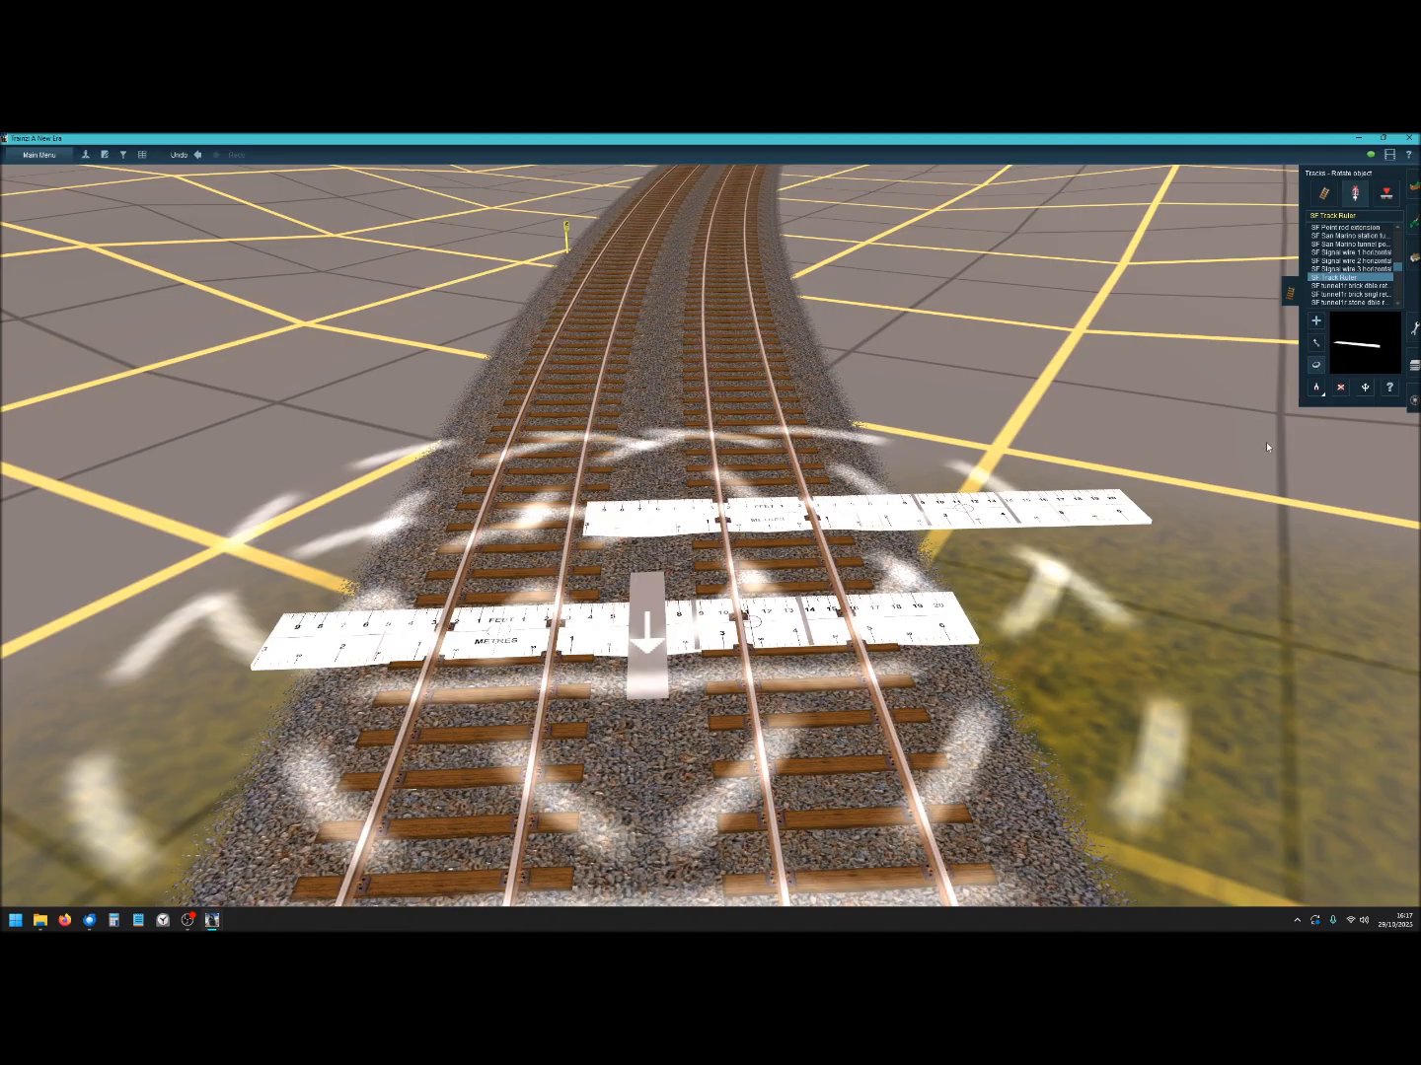
Delete both Track Rulers from the double track.
left_click(1340, 387)
left_click(954, 513)
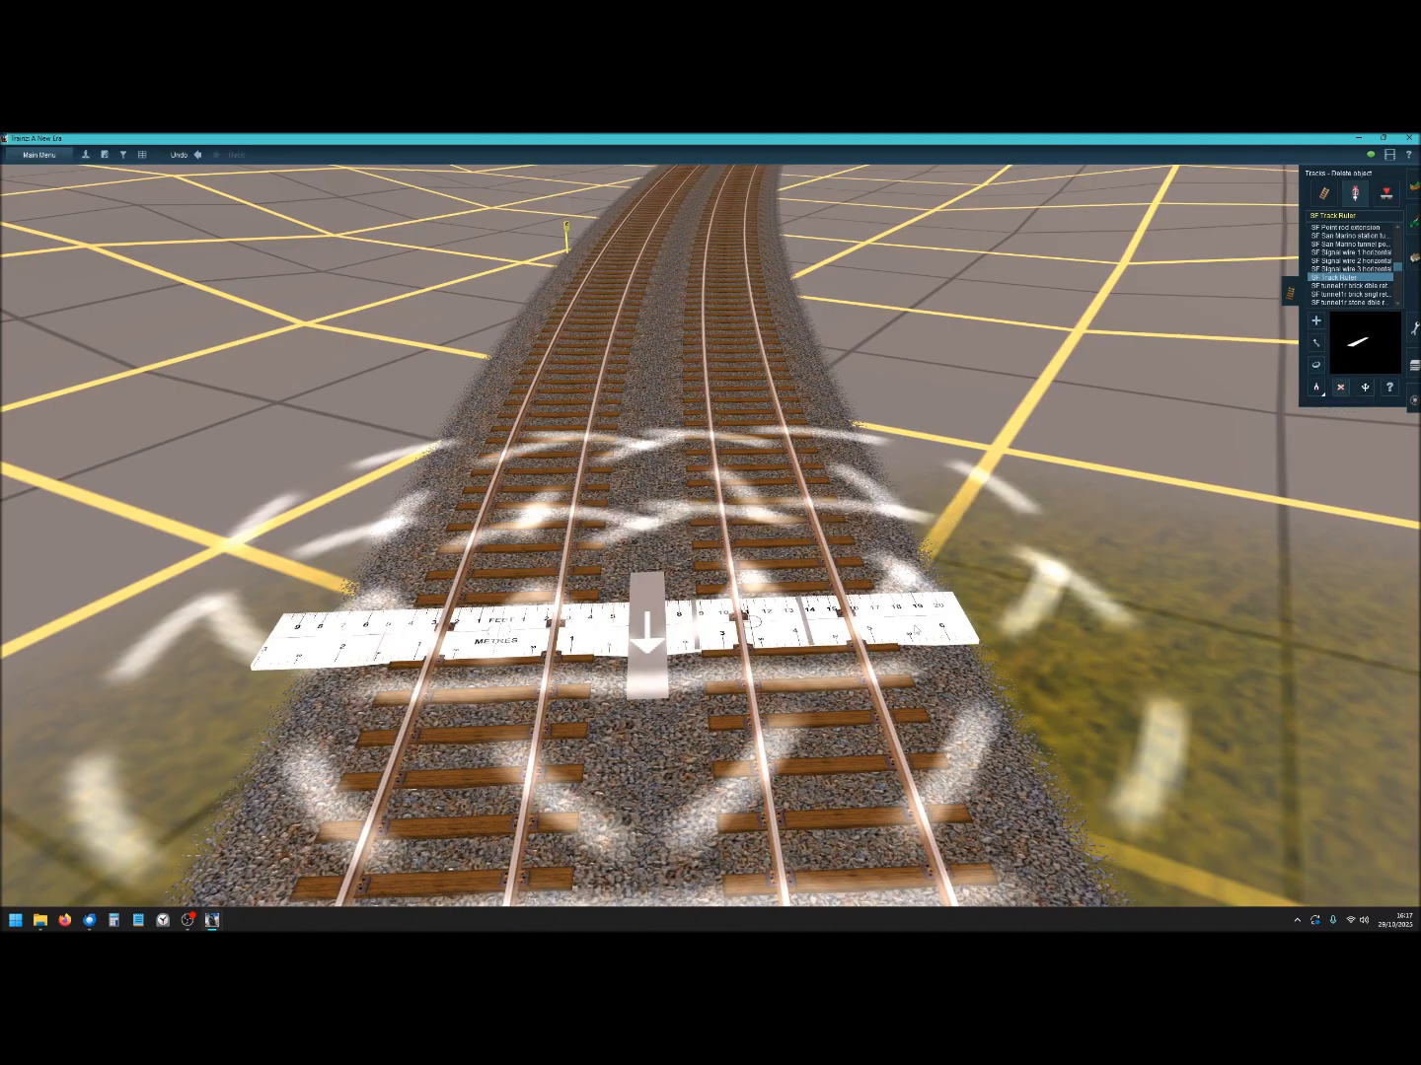
left_click(919, 636)
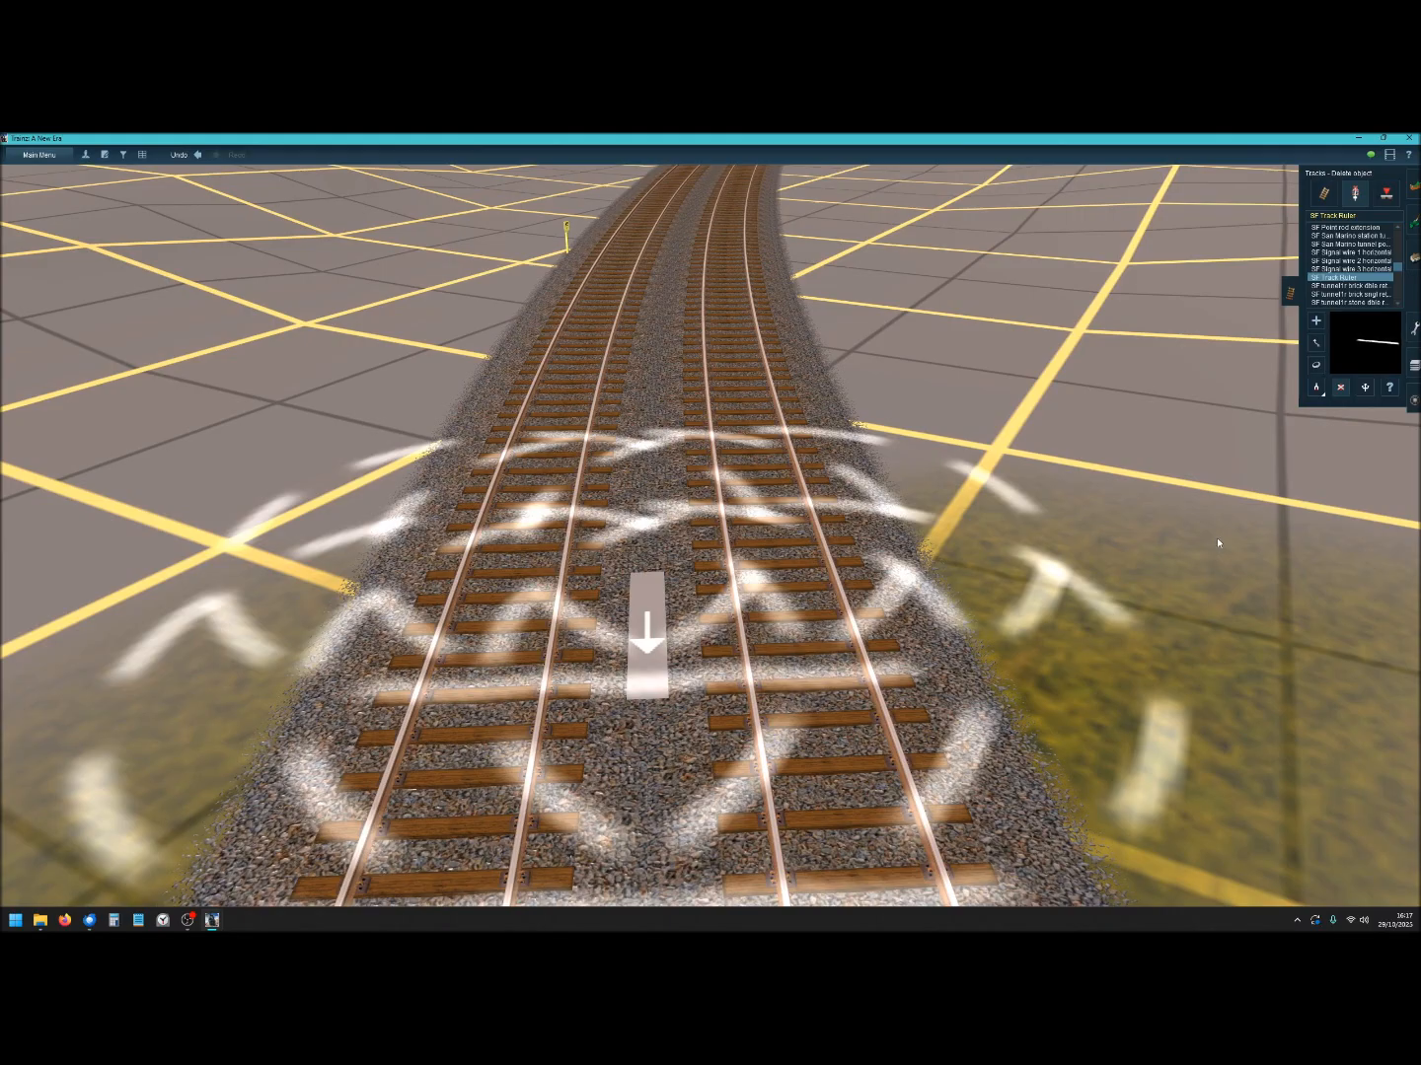
Move along the double track to the yellow milepost and view its faces closely.
scroll(740, 640, "down", 5)
right_click_drag(704, 418, 662, 416)
right_click(625, 579)
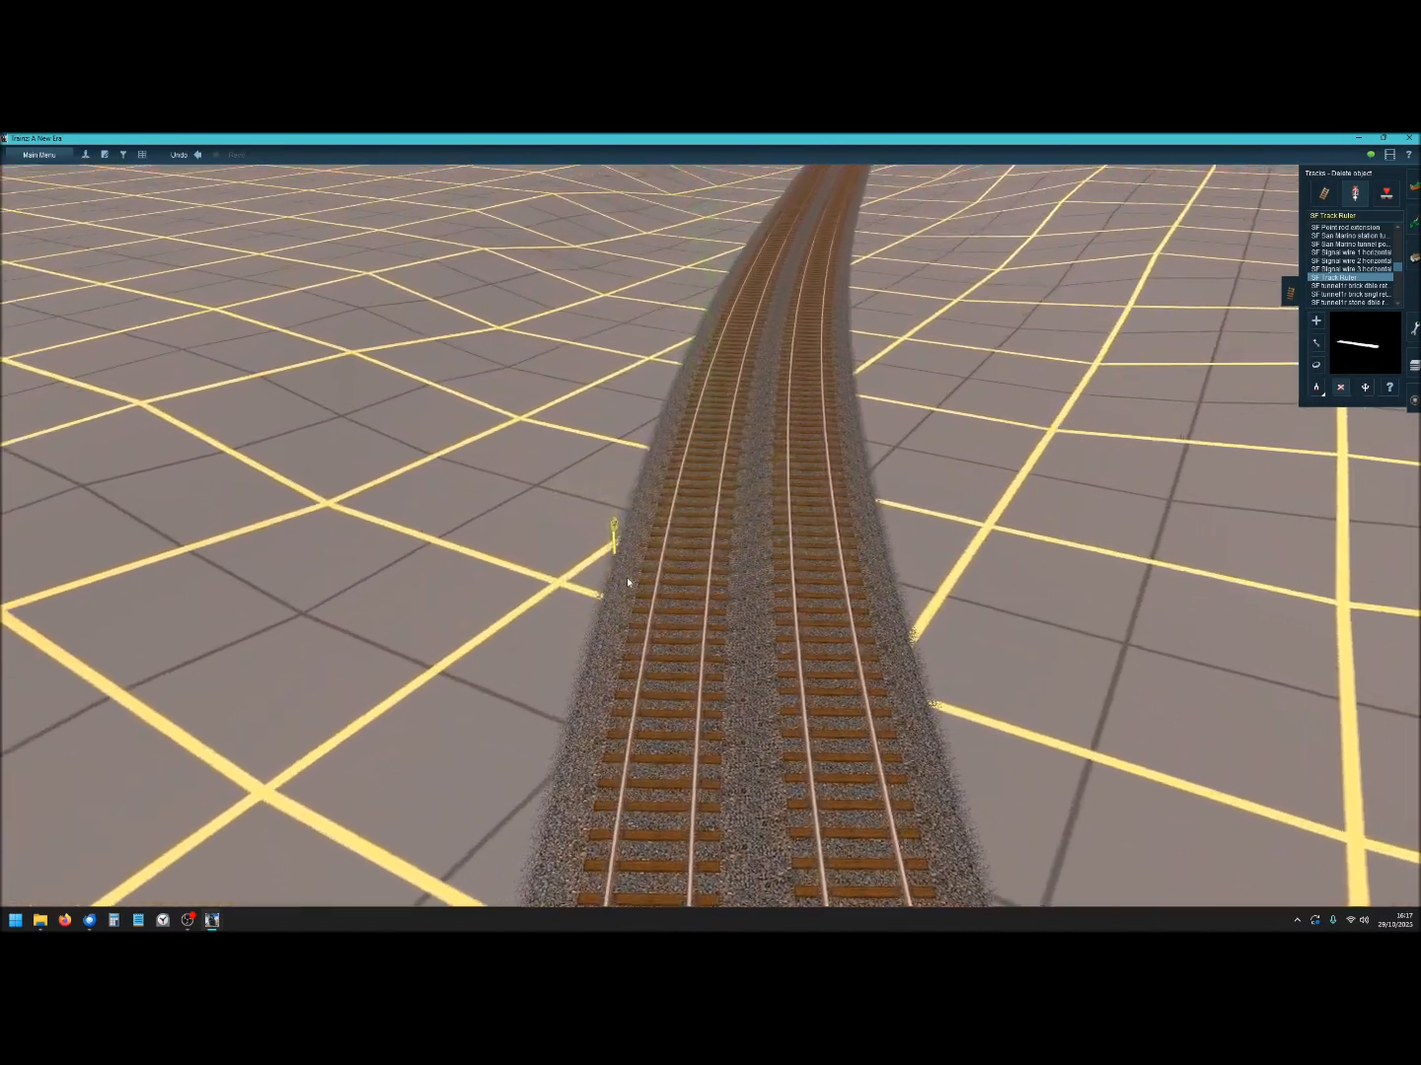
right_click(681, 564)
scroll(752, 565, "up", 5)
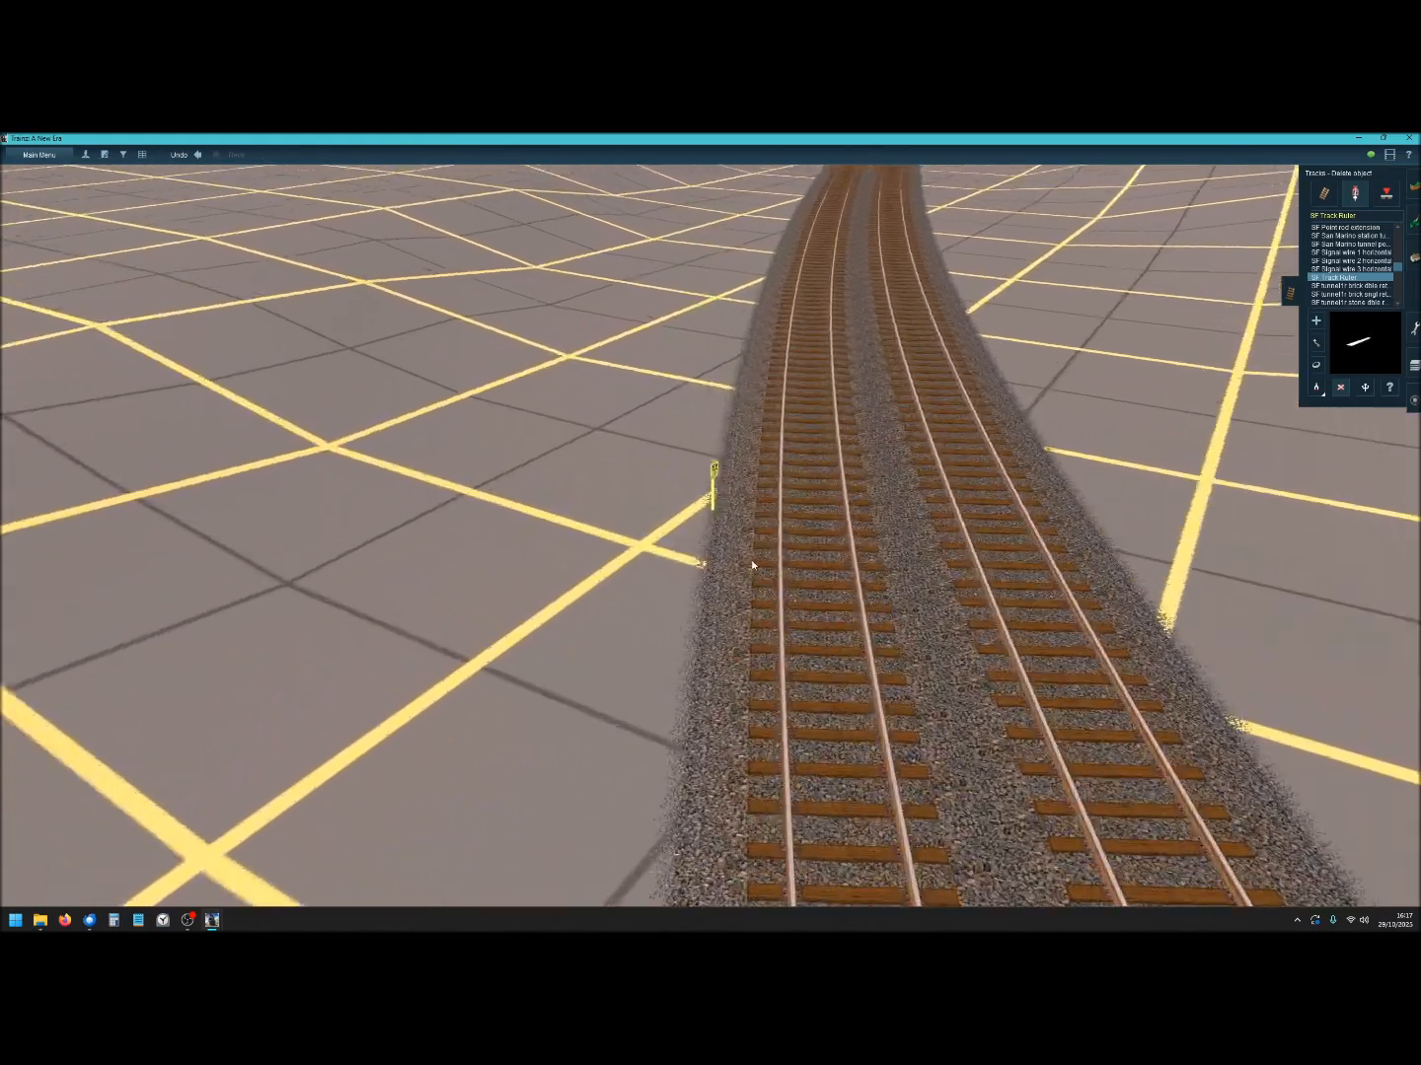
key("Left")
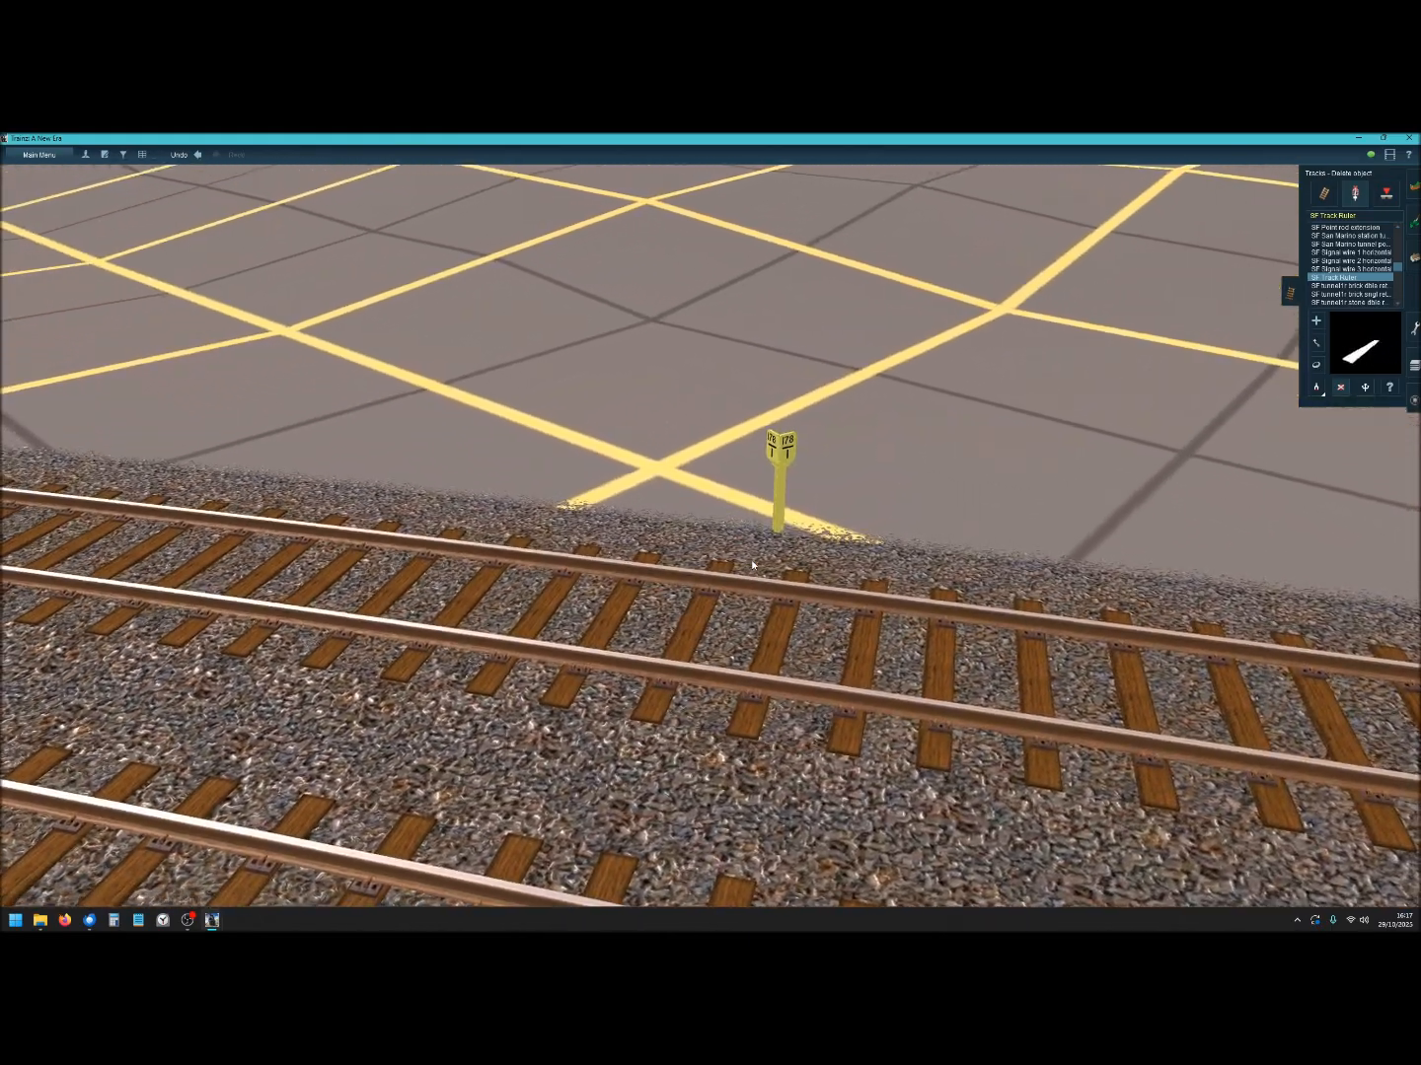
Pull back to the map overview and follow the route line along the coast past the dark rectangular patch.
scroll(775, 602, "down", 5)
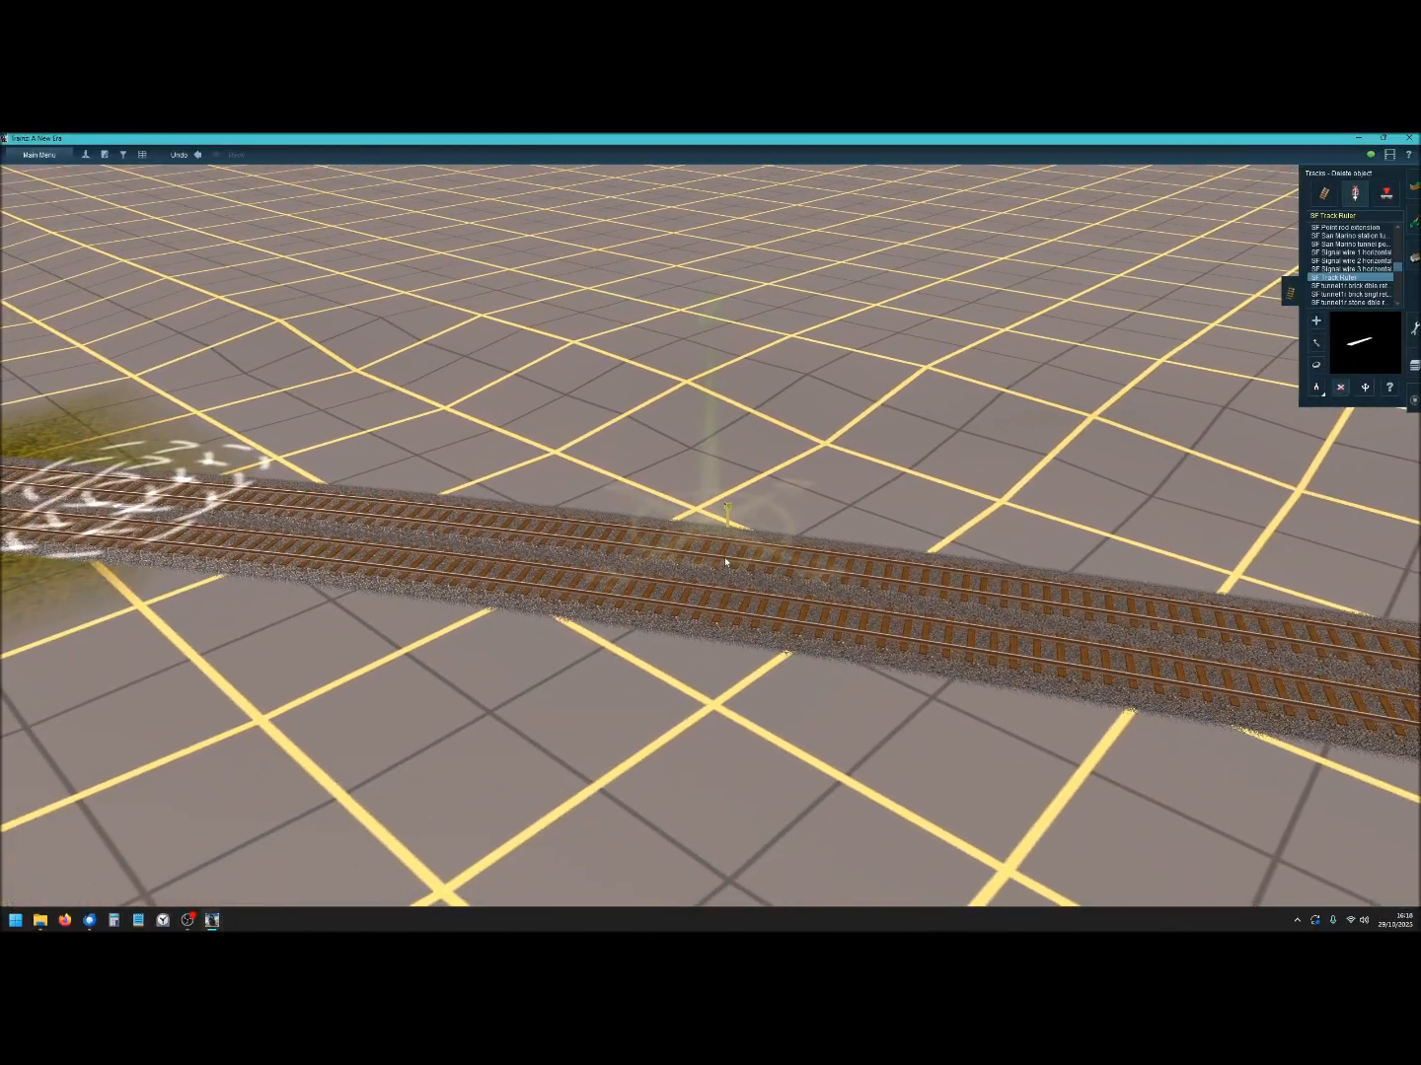
scroll(720, 573, "down", 5)
scroll(724, 558, "down", 10)
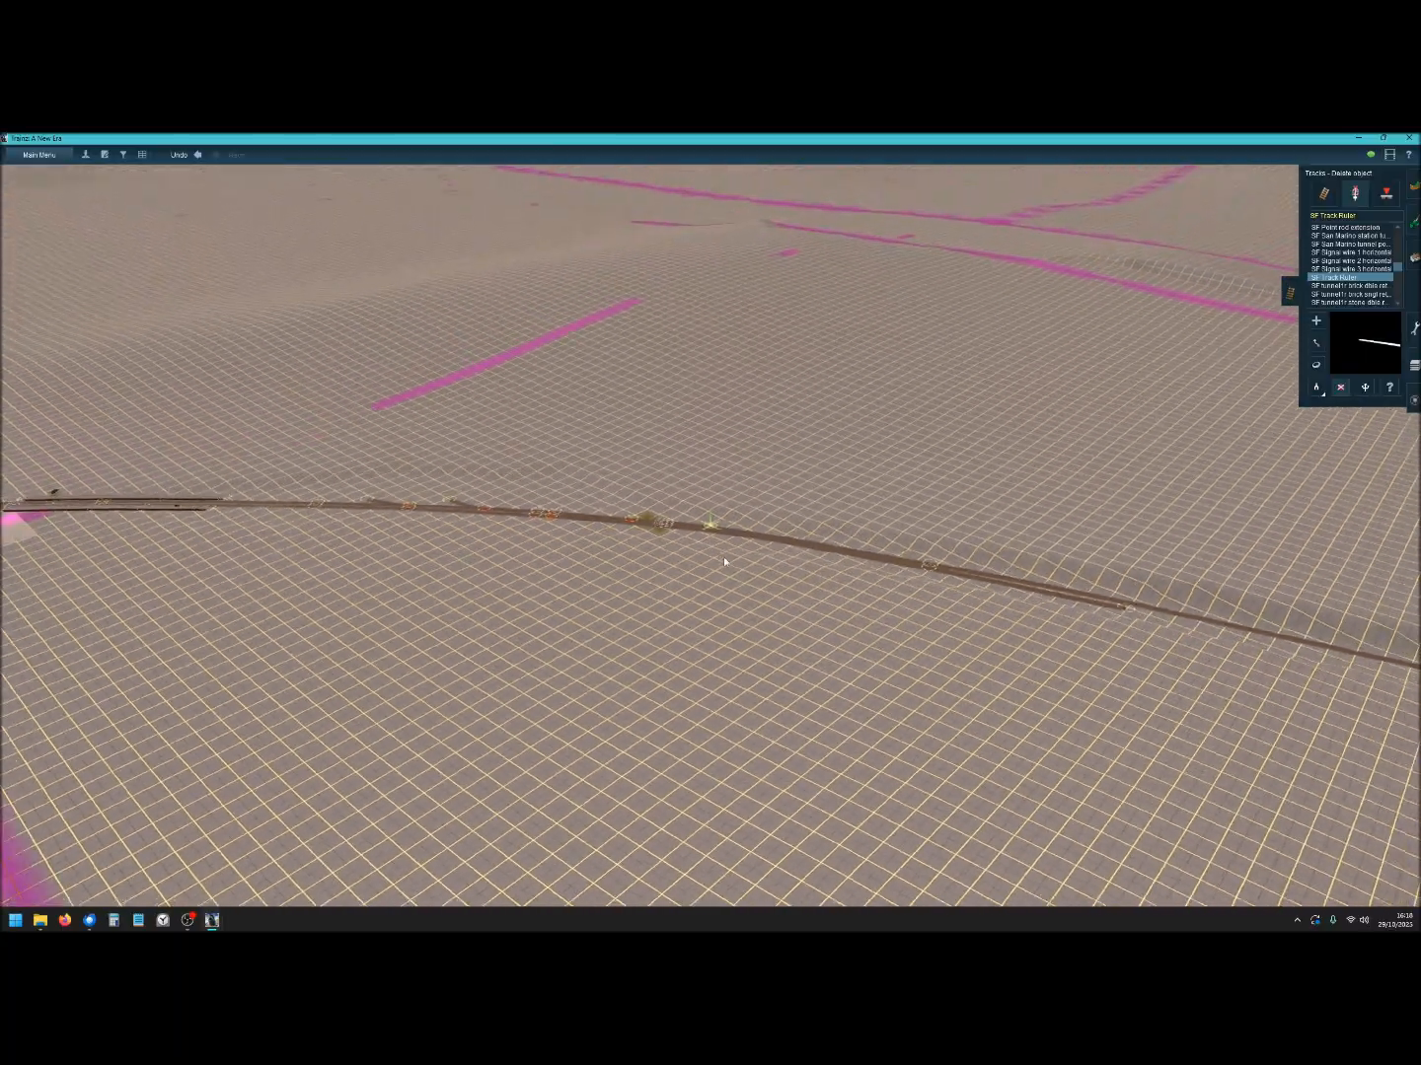
scroll(723, 562, "down", 5)
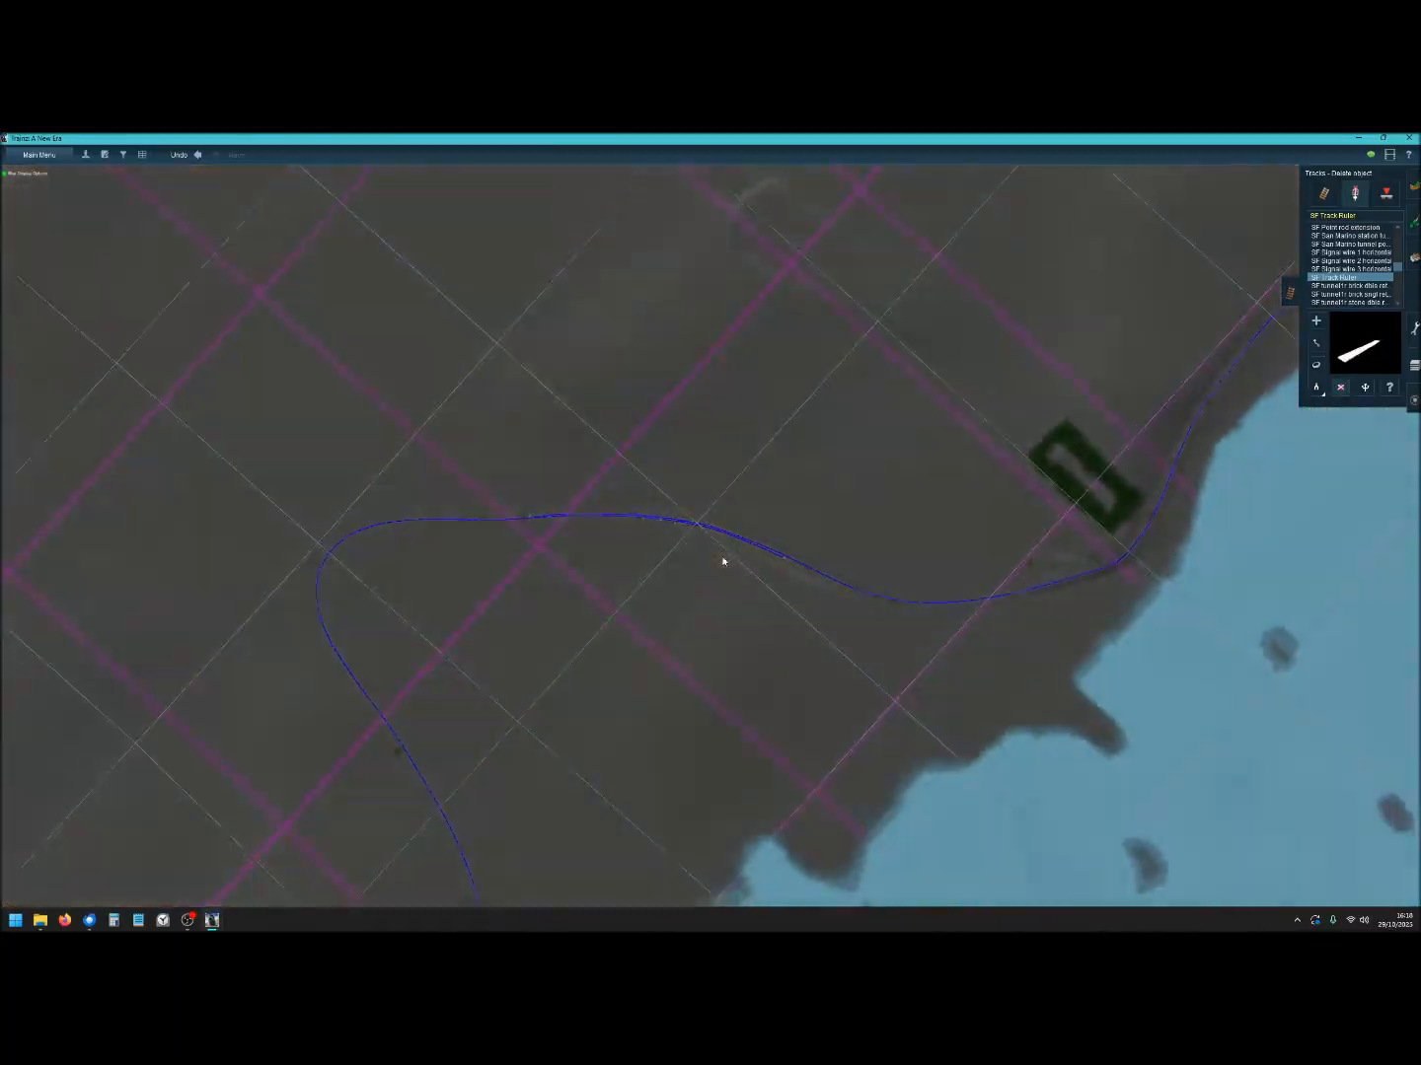
right_click(1029, 356)
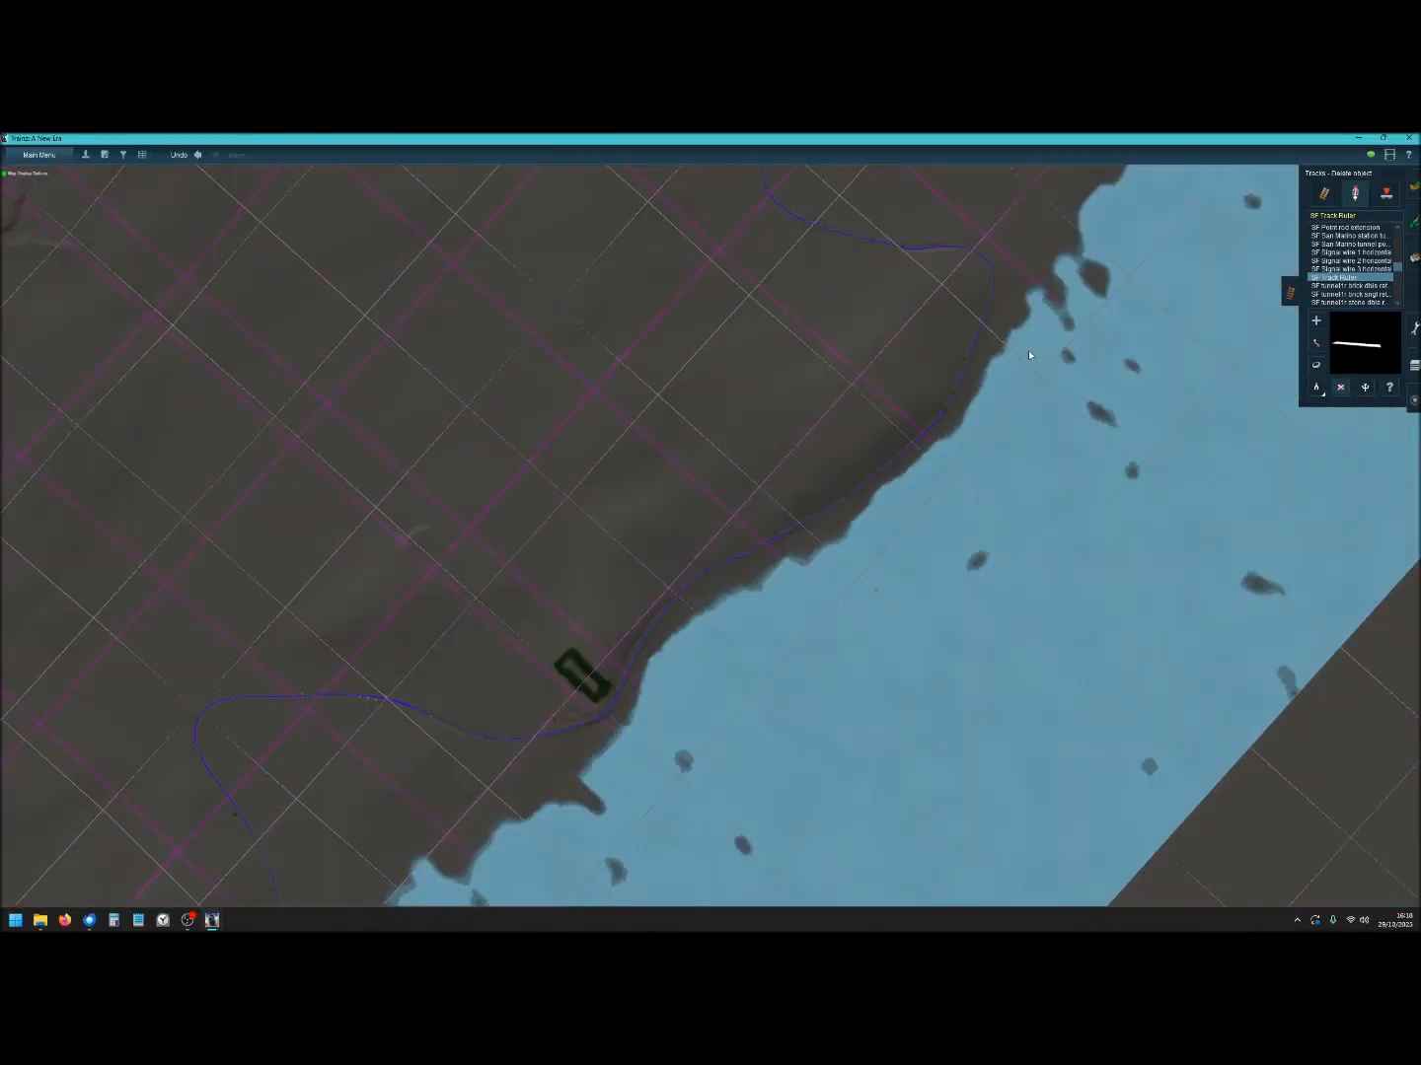
right_click(931, 321)
right_click(932, 315)
right_click(1052, 397)
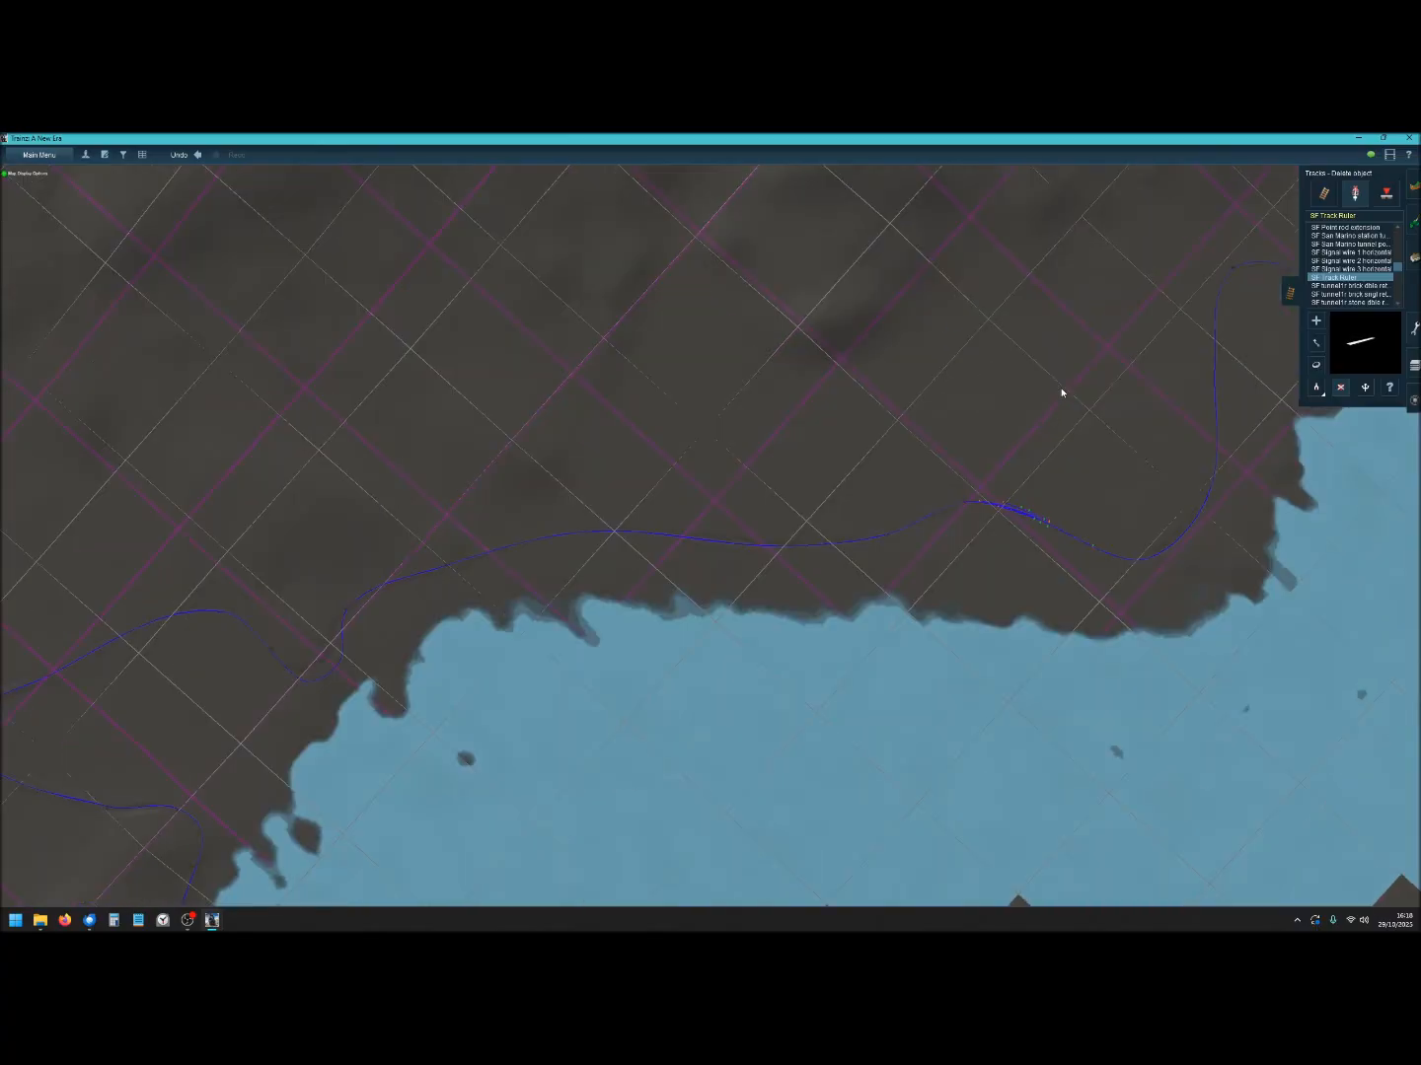
Trace the line on the map along the steep shoreline and around the headland to the large yard.
right_click(1126, 395)
right_click(1057, 440)
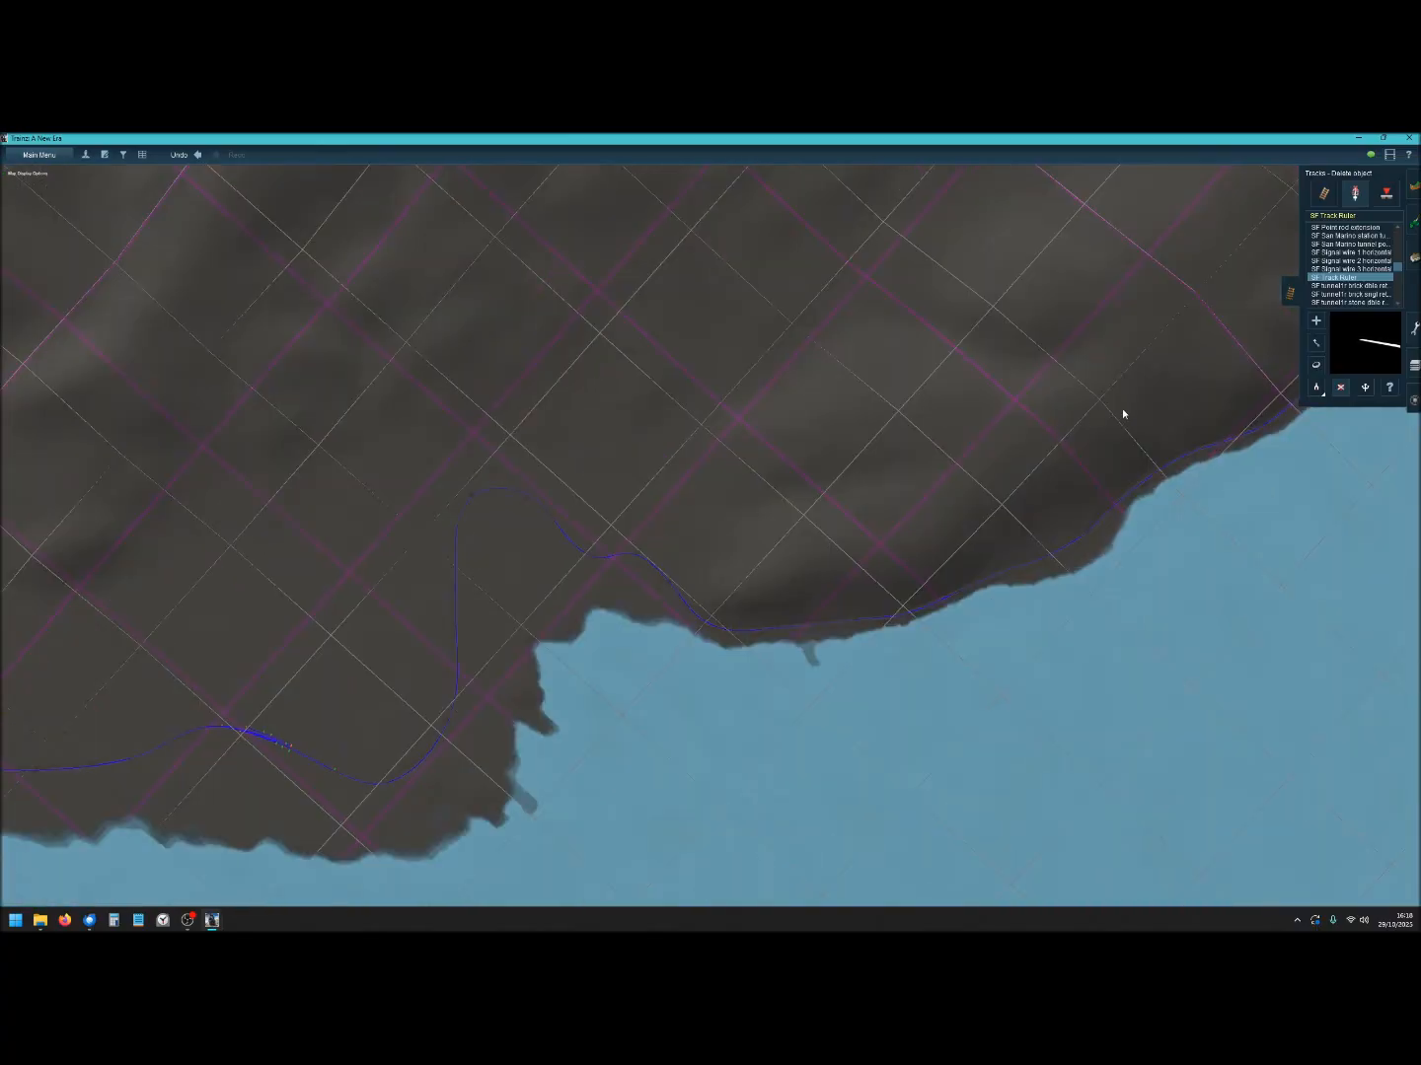
right_click(1165, 359)
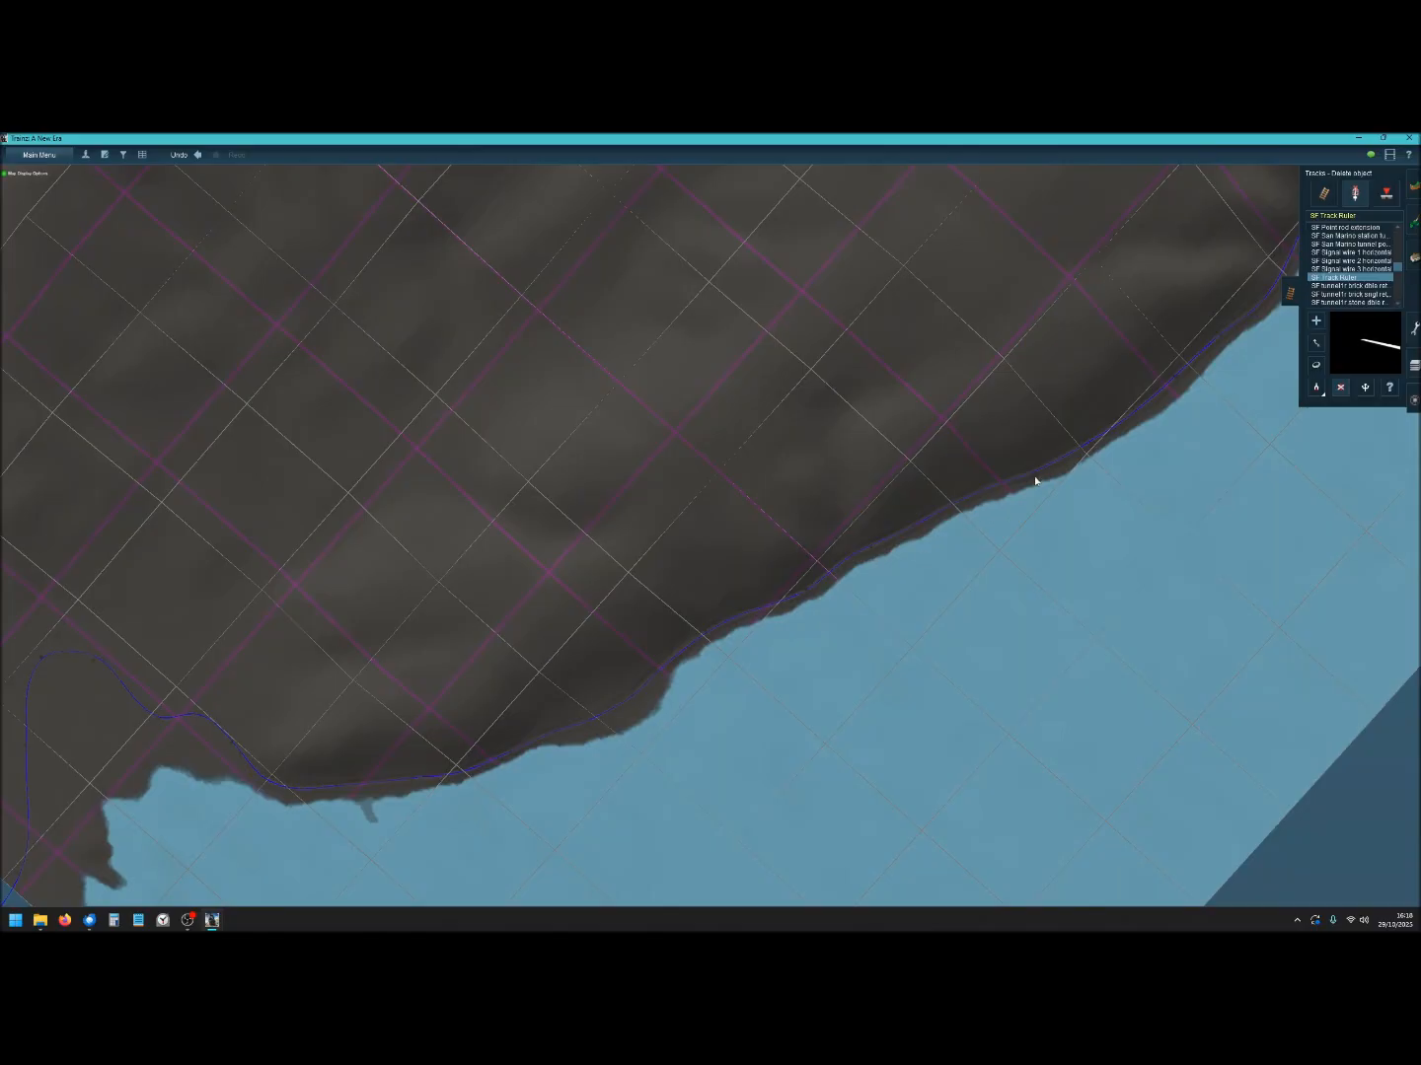
right_click(1134, 391)
right_click(872, 343)
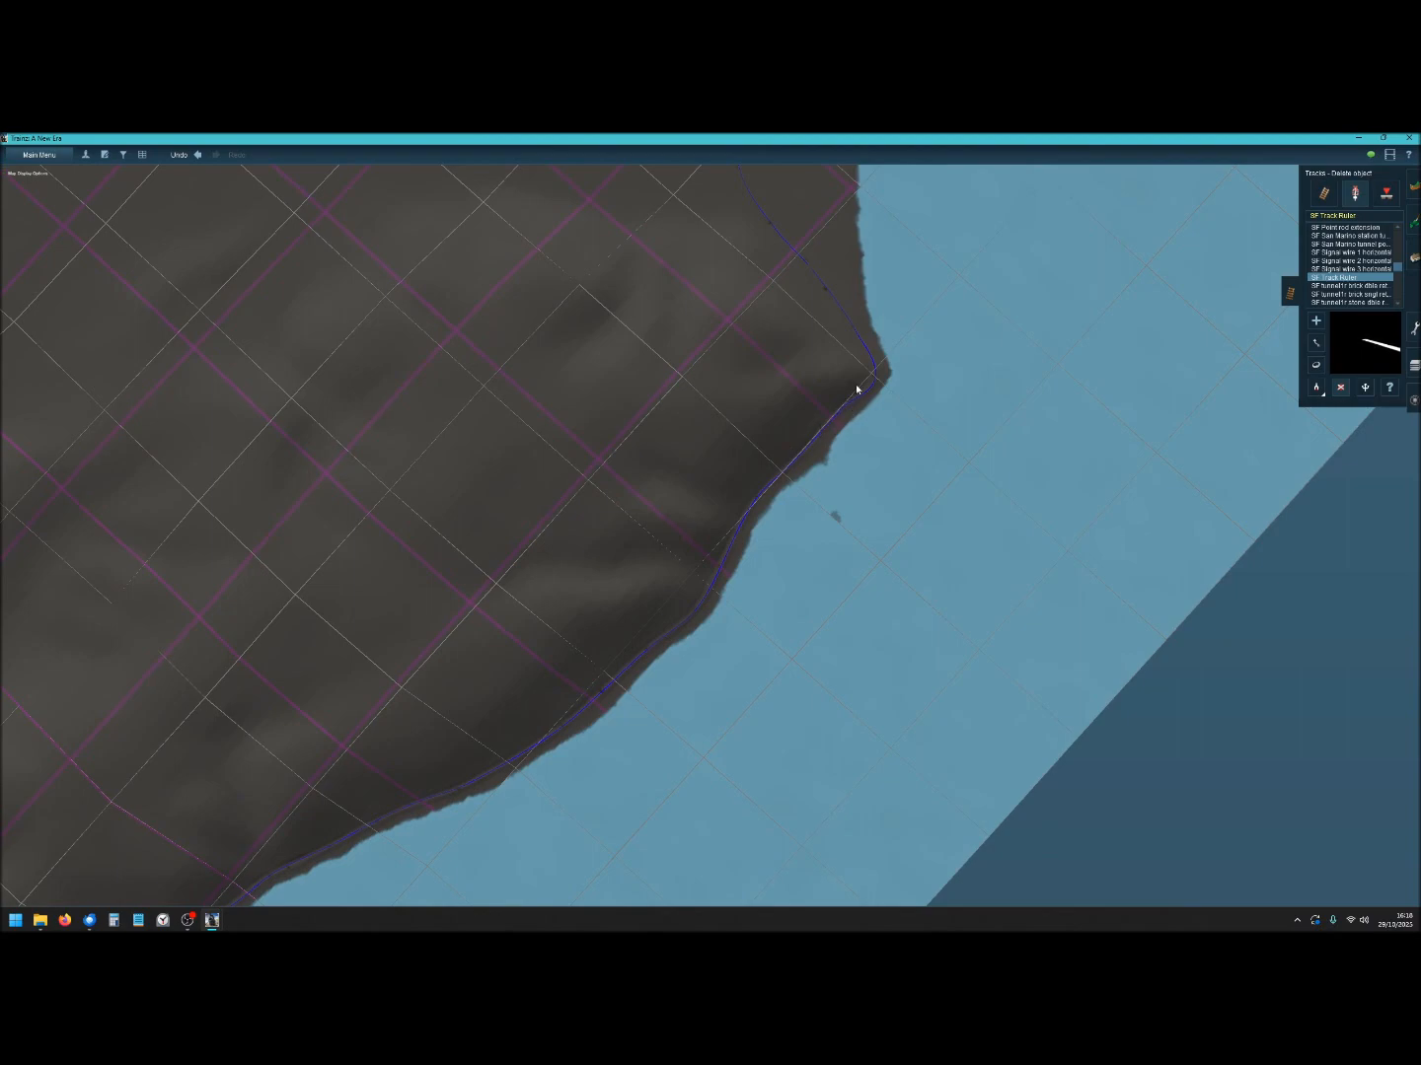
right_click(808, 380)
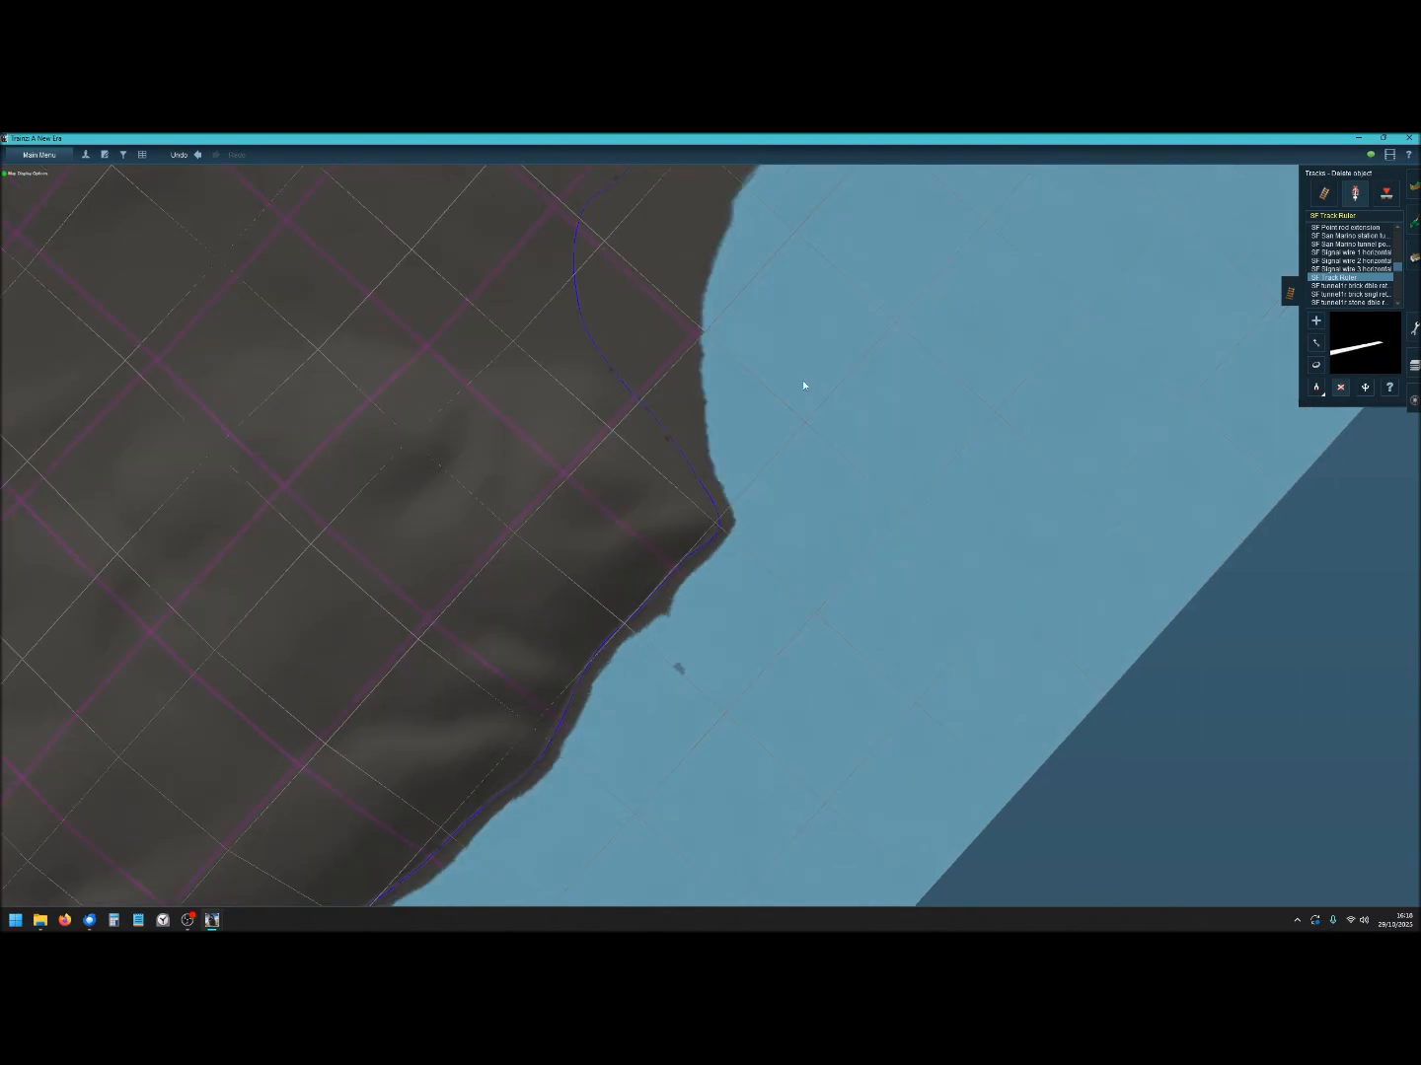
right_click(664, 426)
right_click(643, 404)
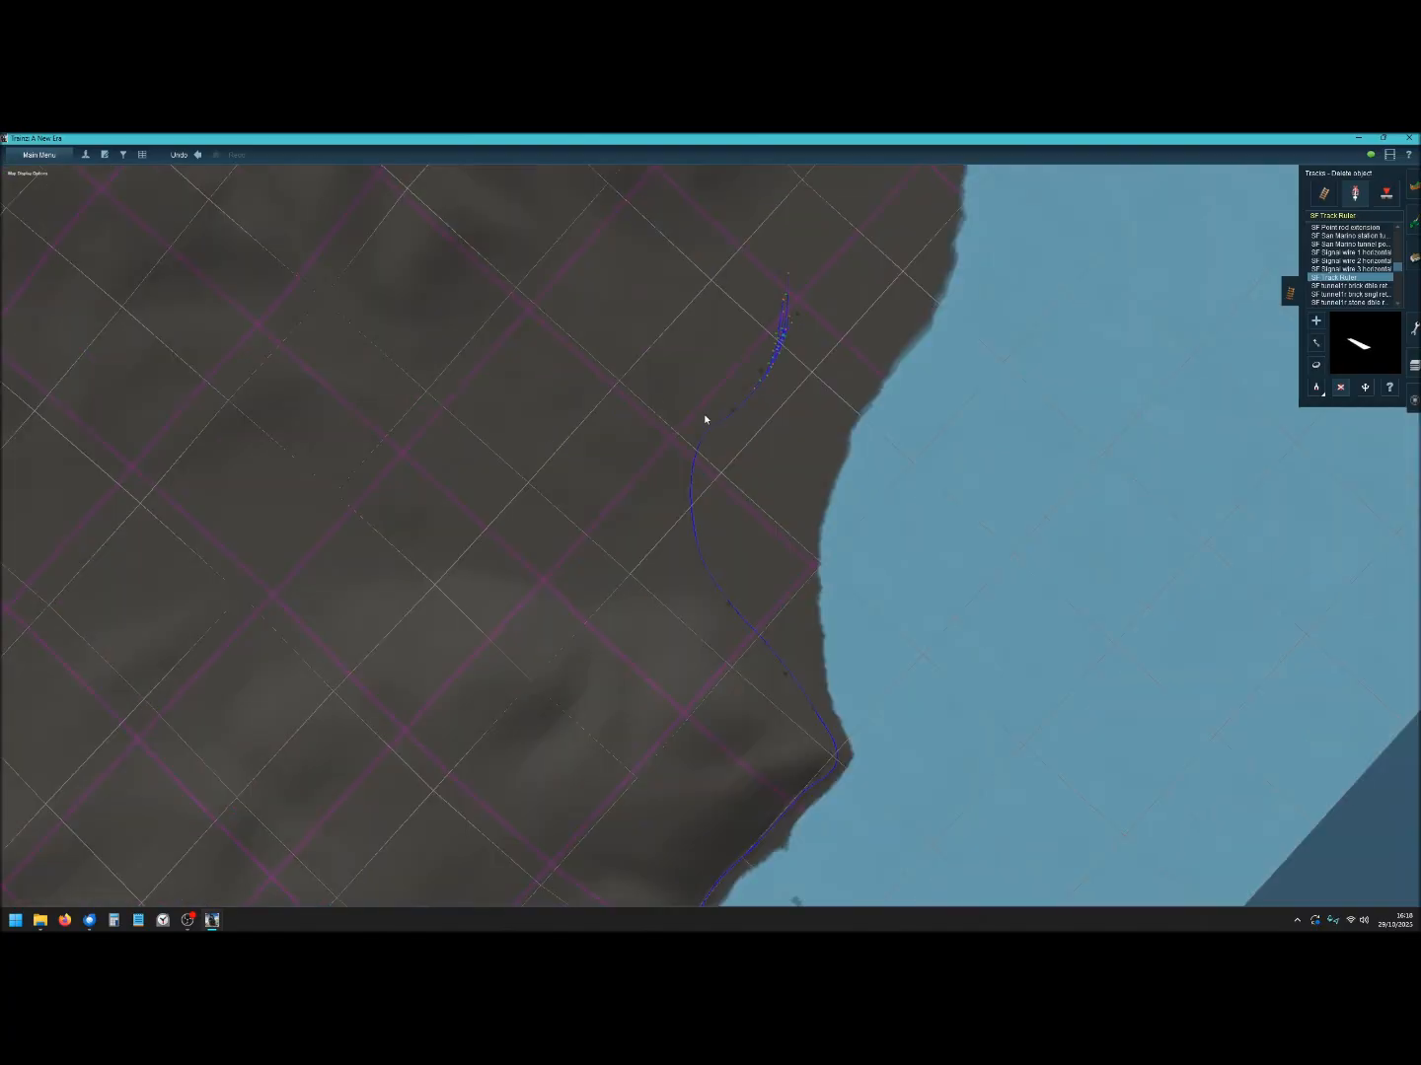
scroll(779, 369, "up", 2)
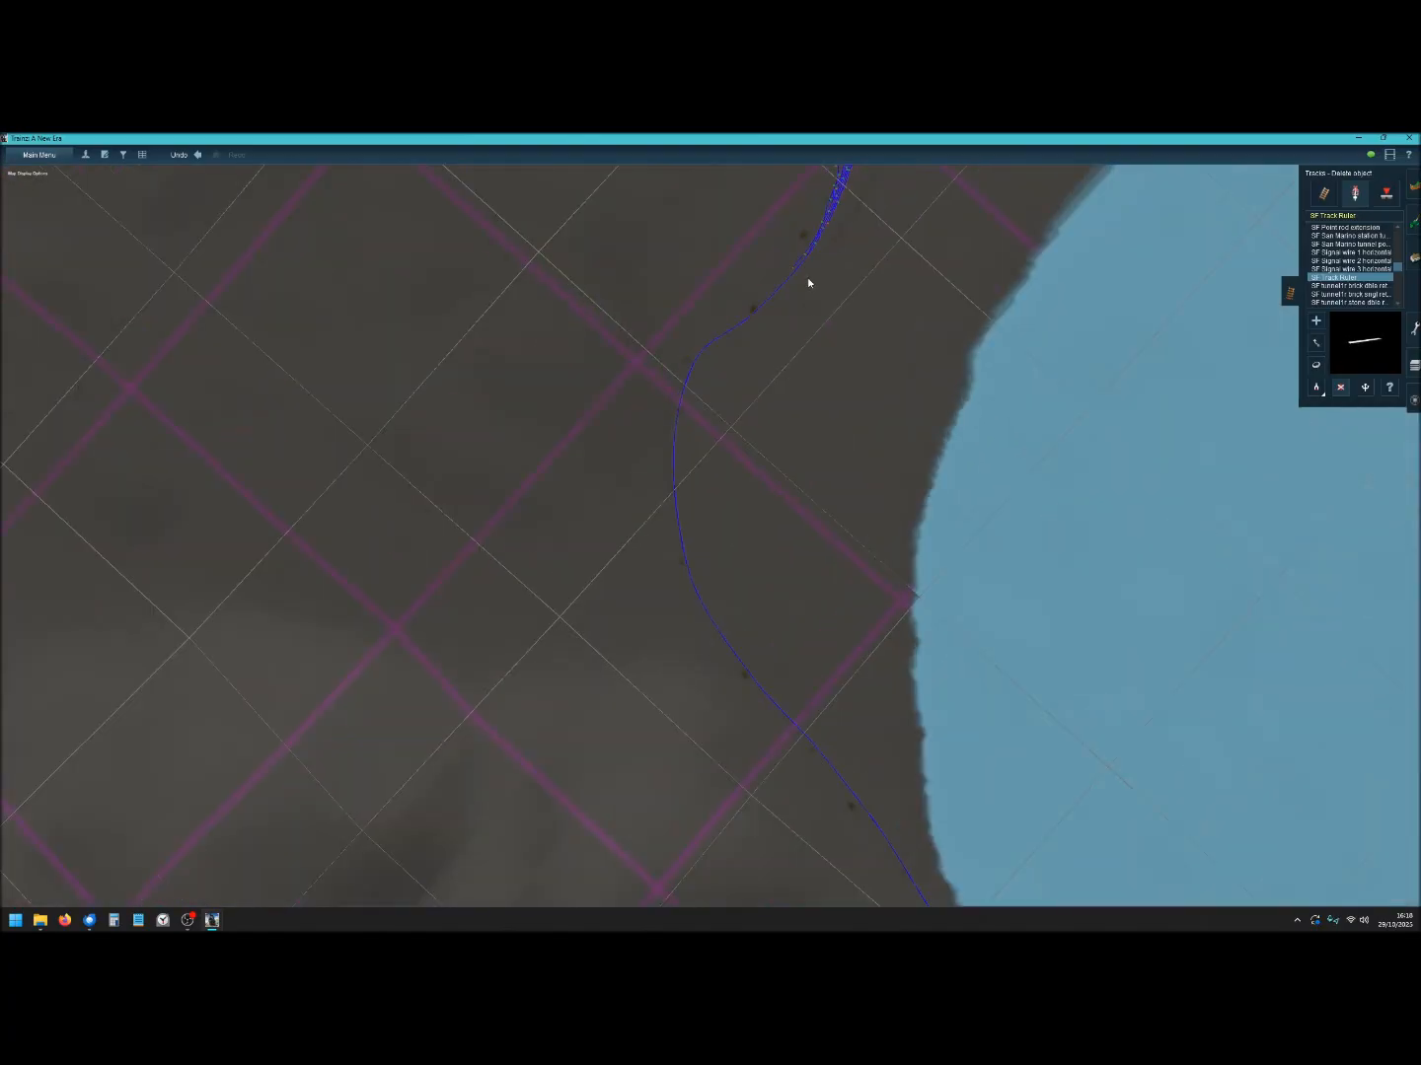
right_click(808, 283)
Return to the 3D view at the yard and inspect its sidings, fenced platform and engine shed.
scroll(748, 419, "up", 5)
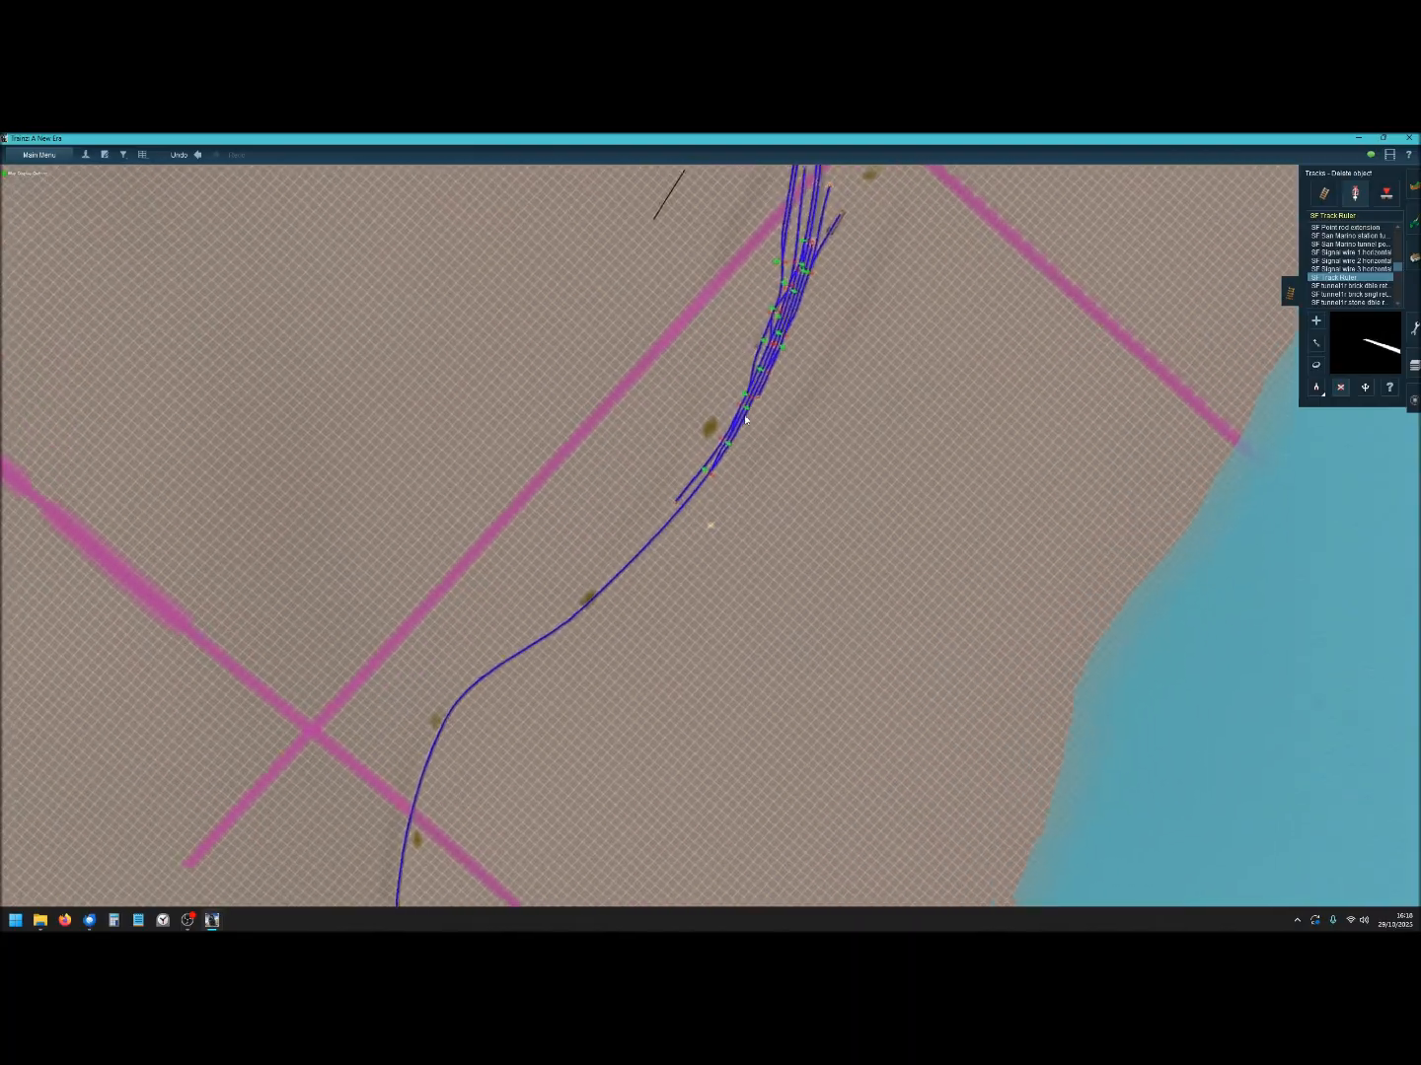
scroll(745, 421, "up", 5)
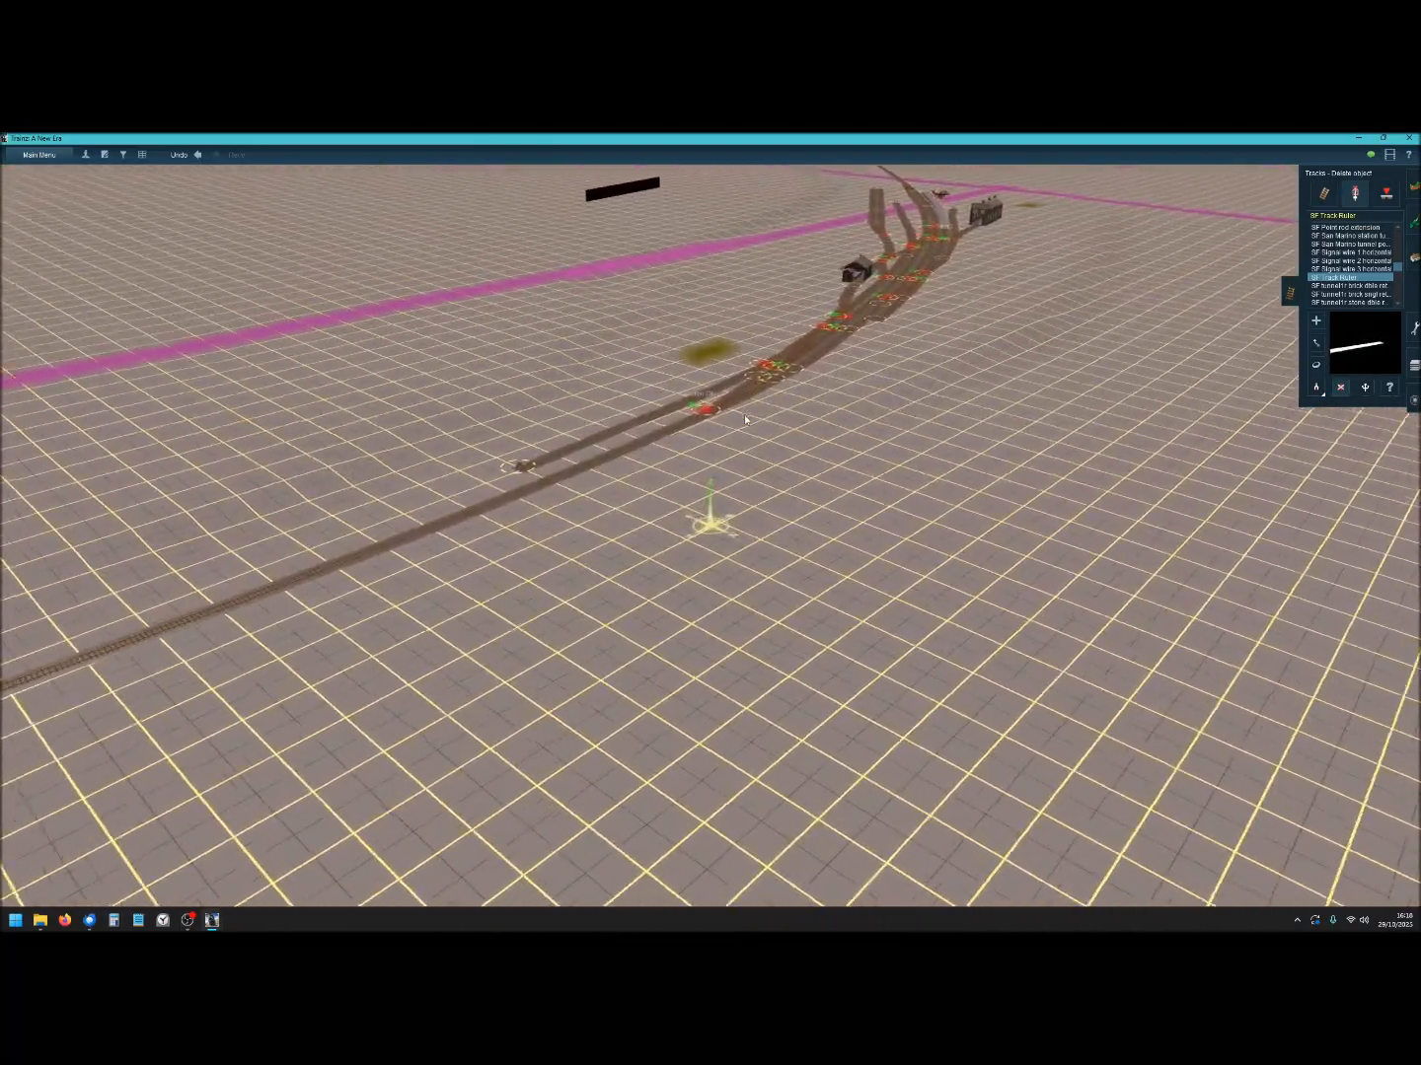
scroll(790, 374, "up", 2)
right_click_drag(772, 325, 697, 439)
scroll(797, 577, "down", 3)
right_click_drag(809, 596, 732, 525)
scroll(730, 522, "up", 8)
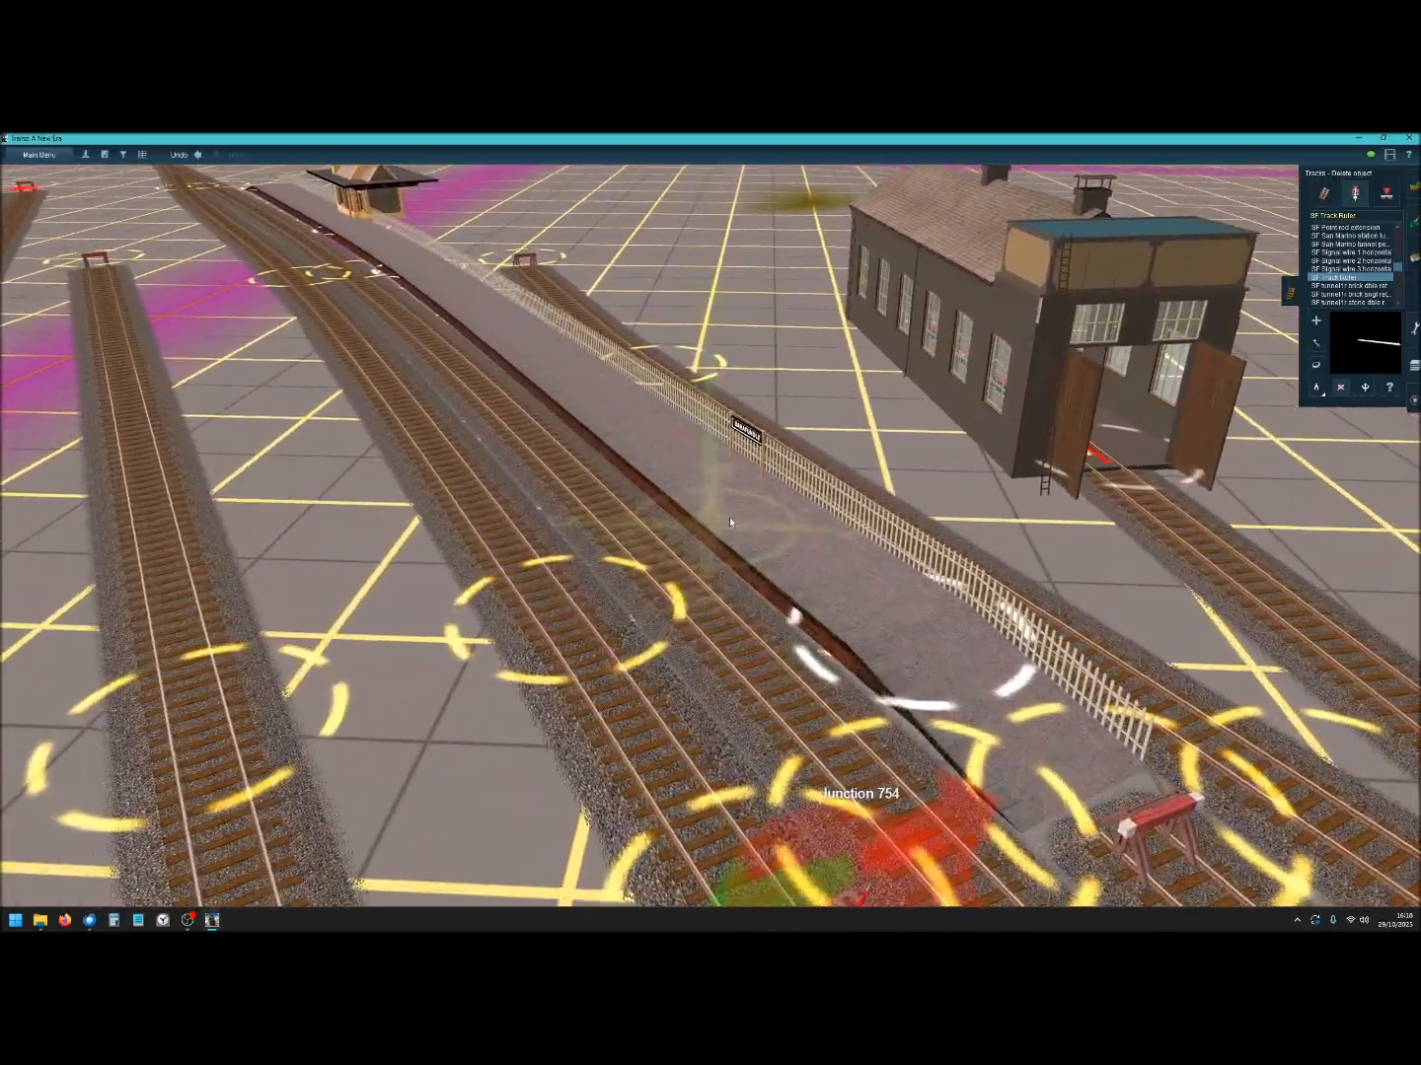
Delete the large black "Barafundle" name label standing on the open ground near the yard.
scroll(725, 521, "down", 2)
scroll(722, 521, "down", 6)
right_click_drag(503, 558, 473, 529)
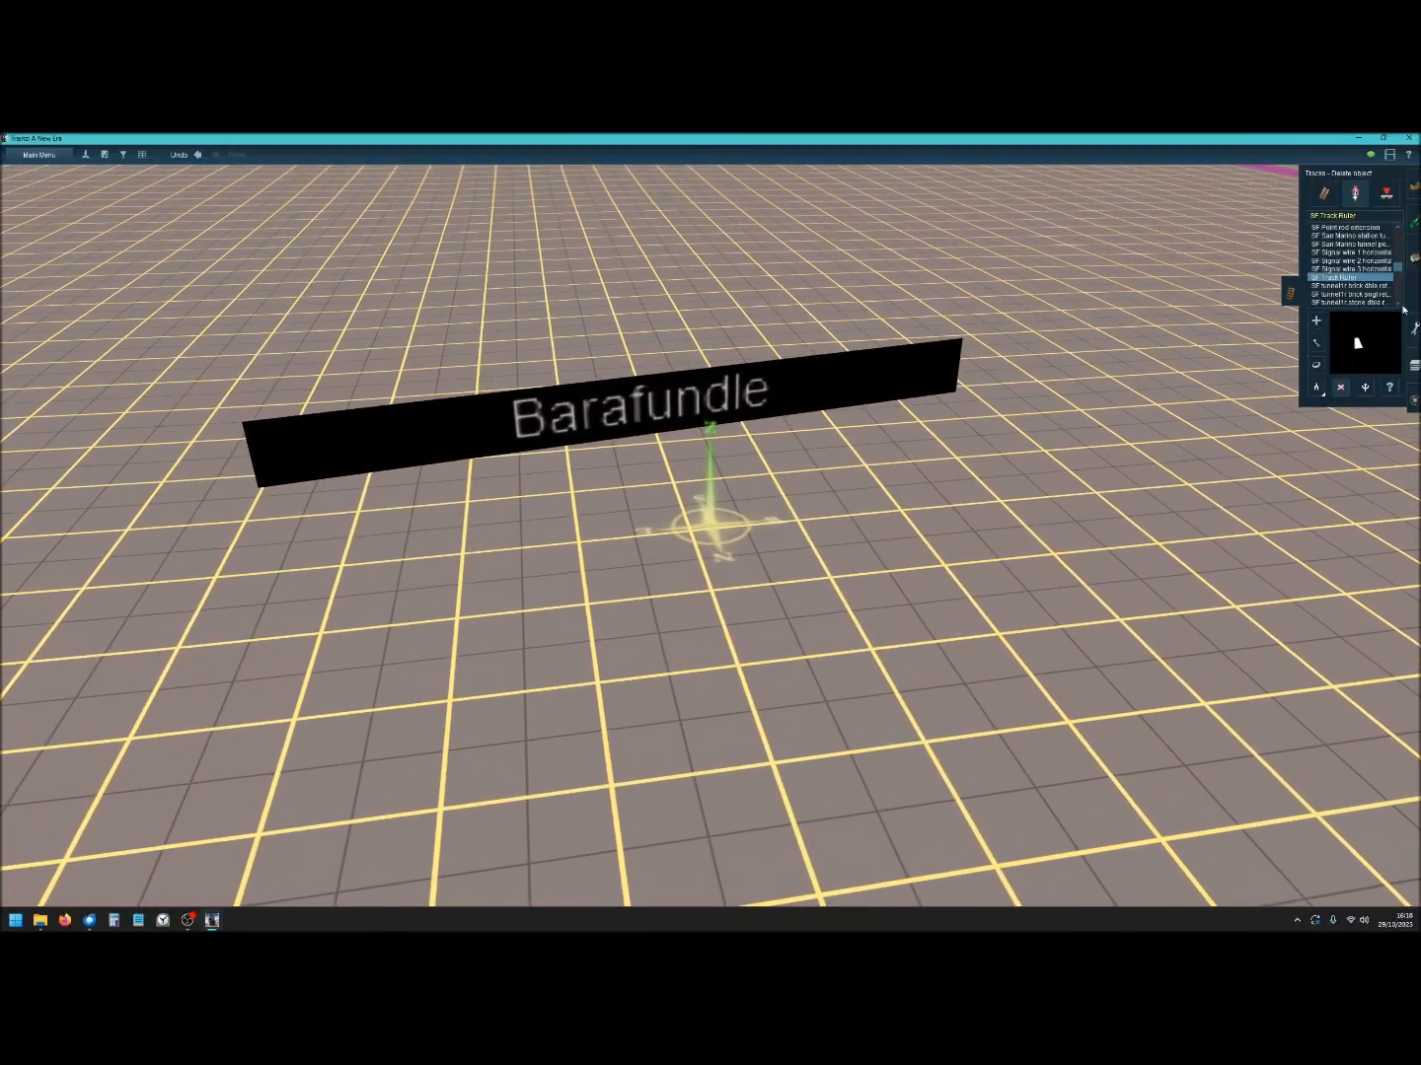
left_click(1414, 258)
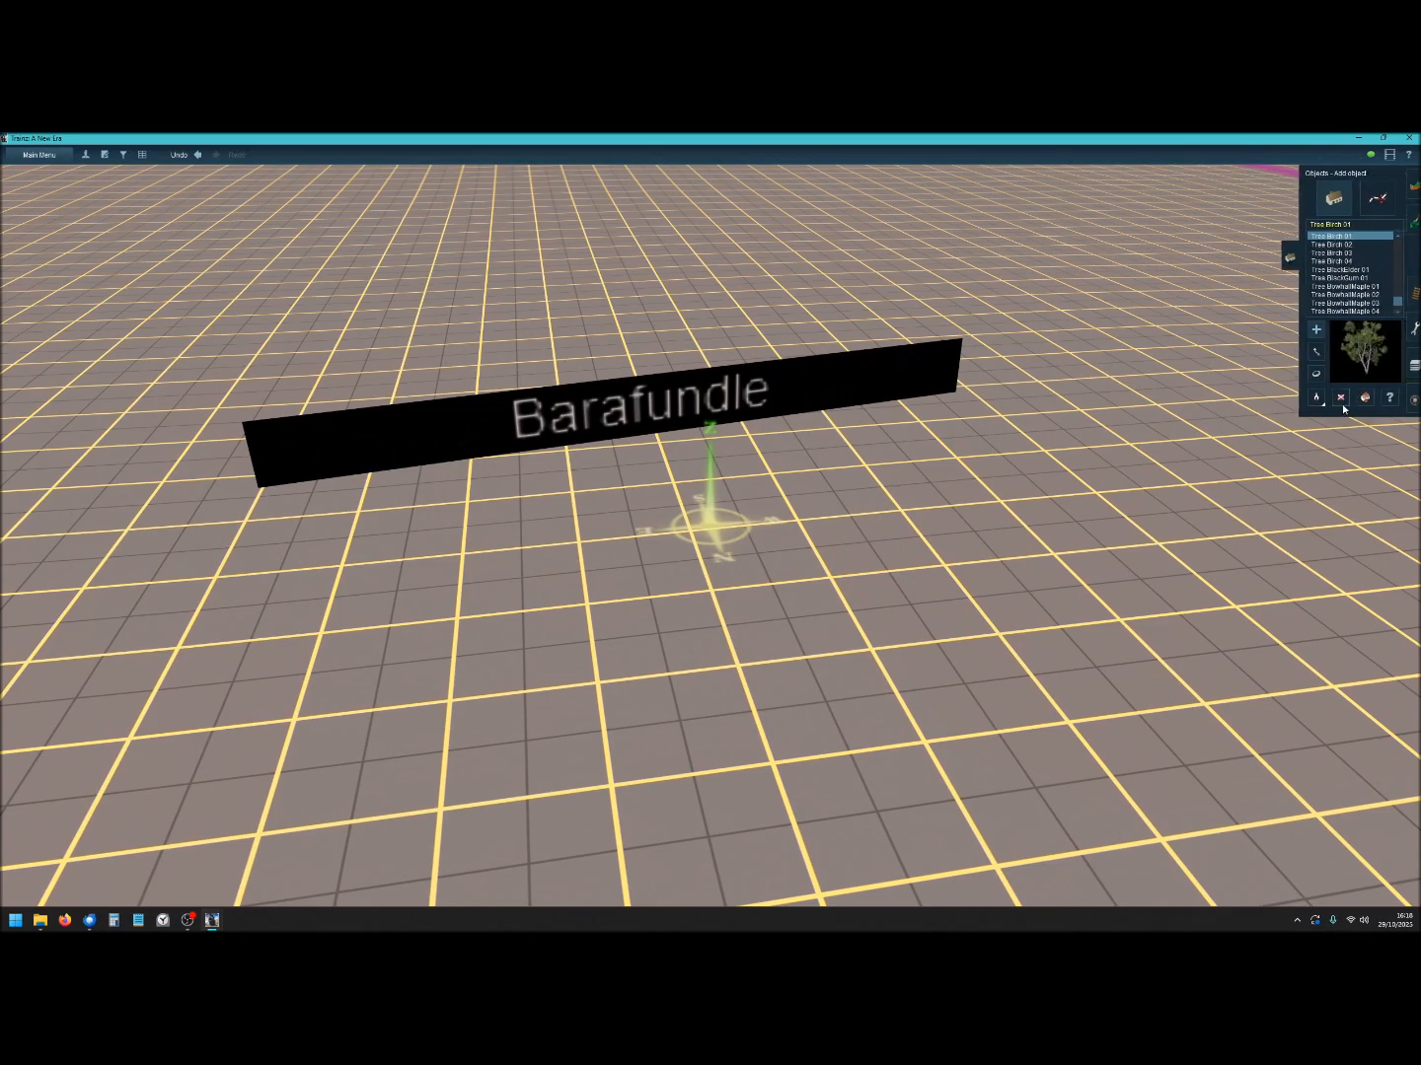
left_click(1340, 398)
left_click(713, 405)
Examine Barafundle station's platform end, engine shed, buffer stop and Junction 754 from different angles.
right_click(1114, 530)
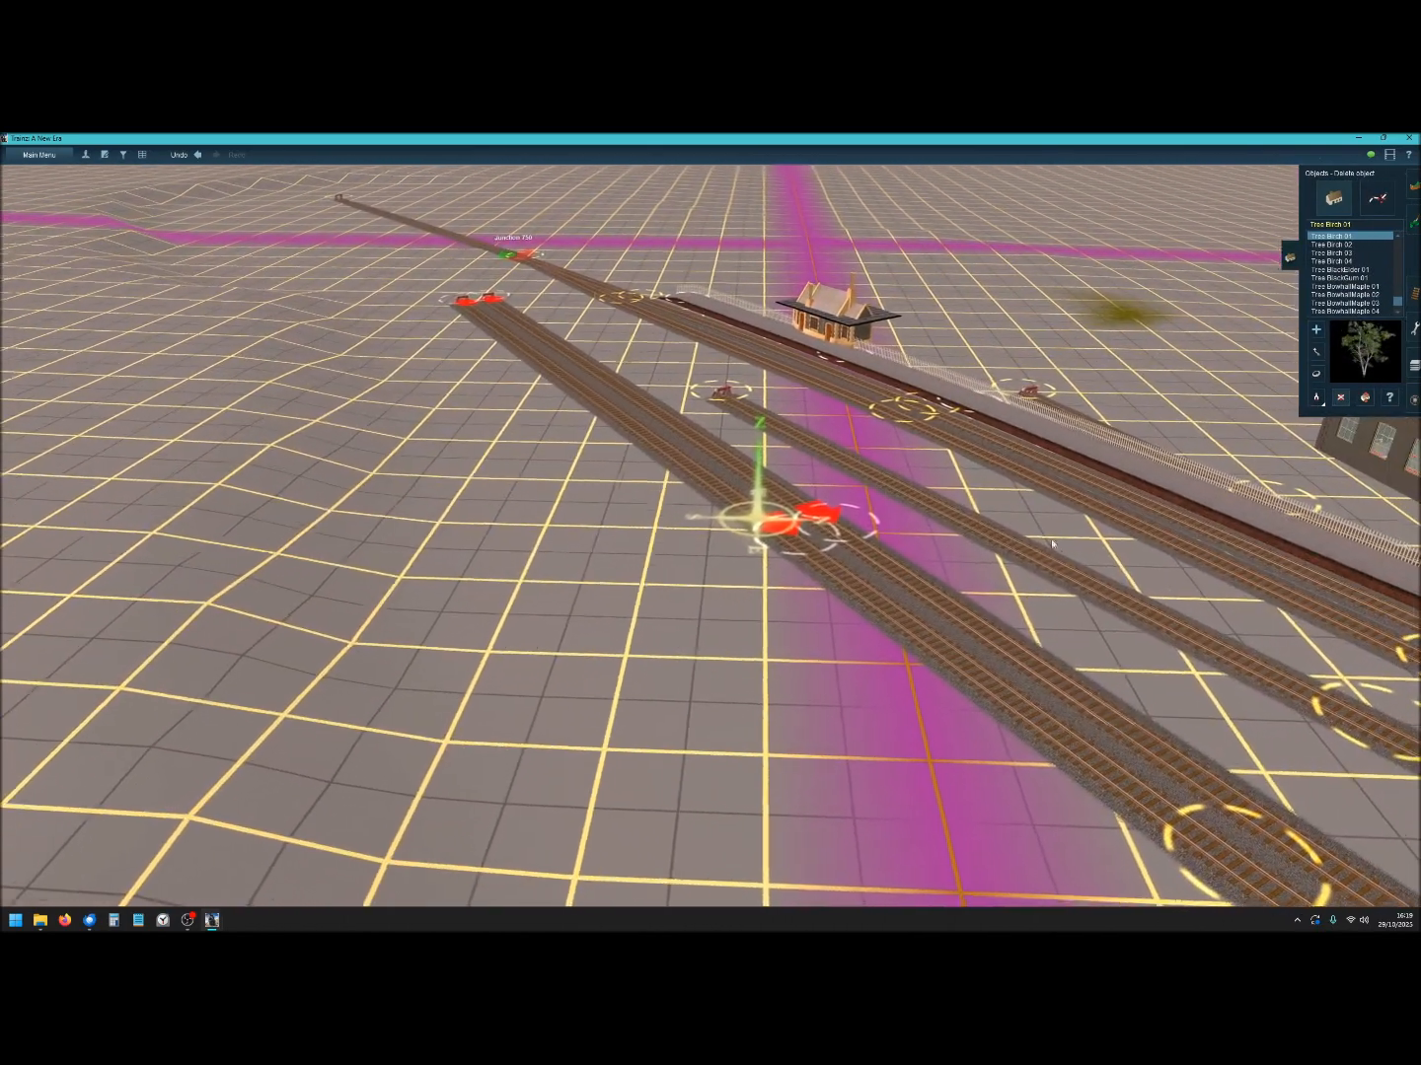
right_click(1026, 530)
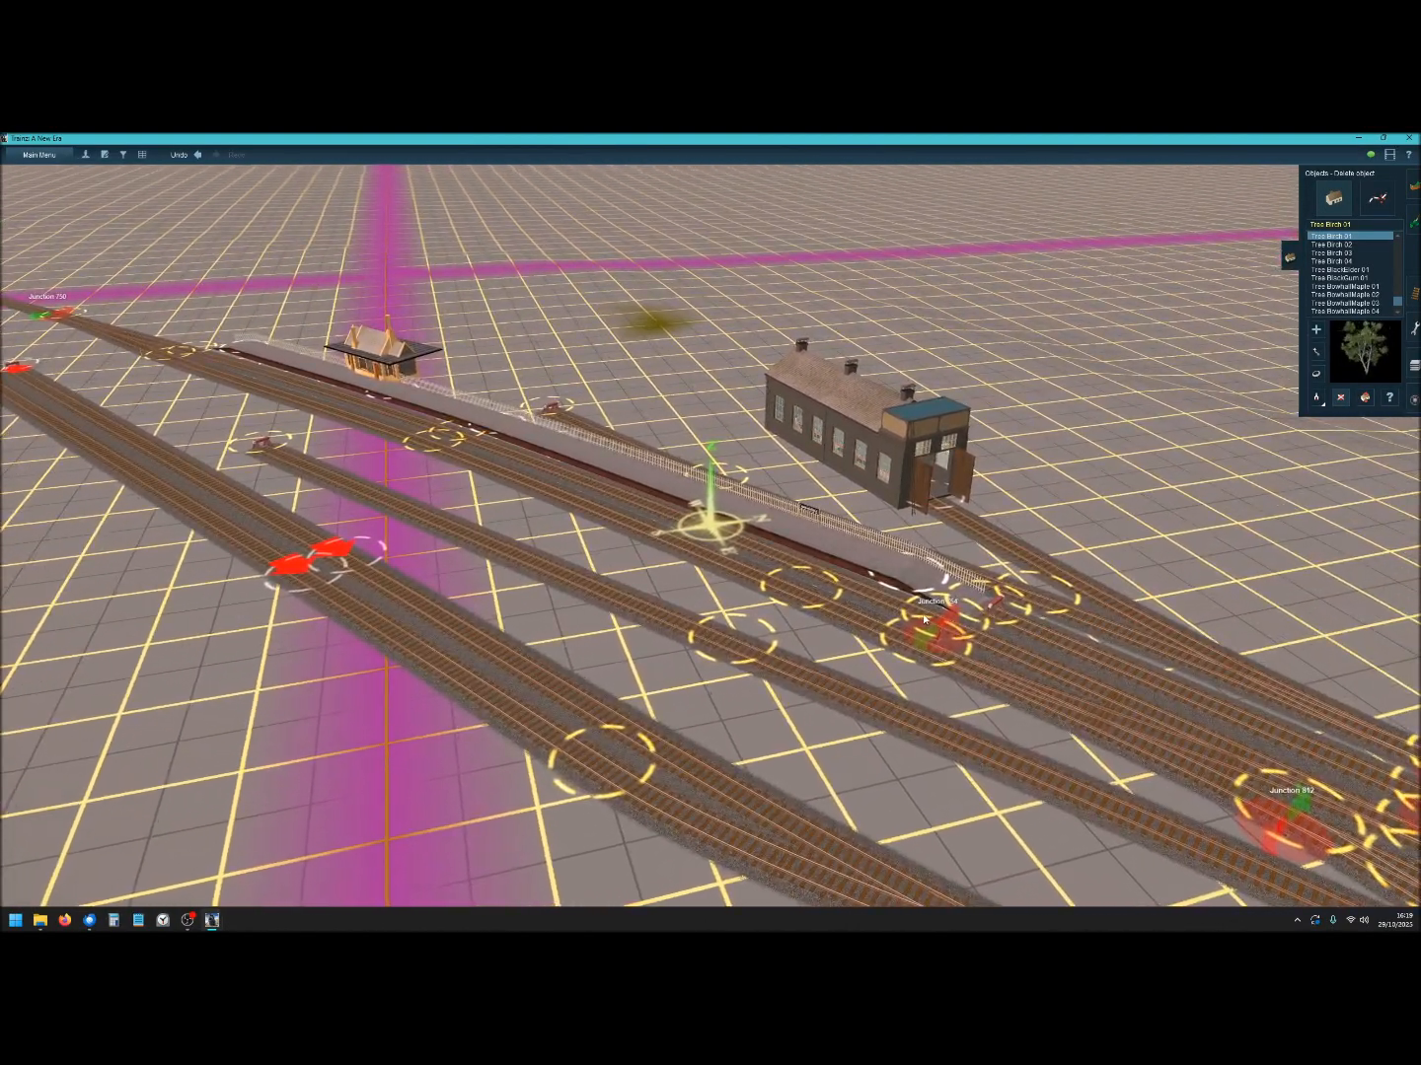
right_click(916, 607)
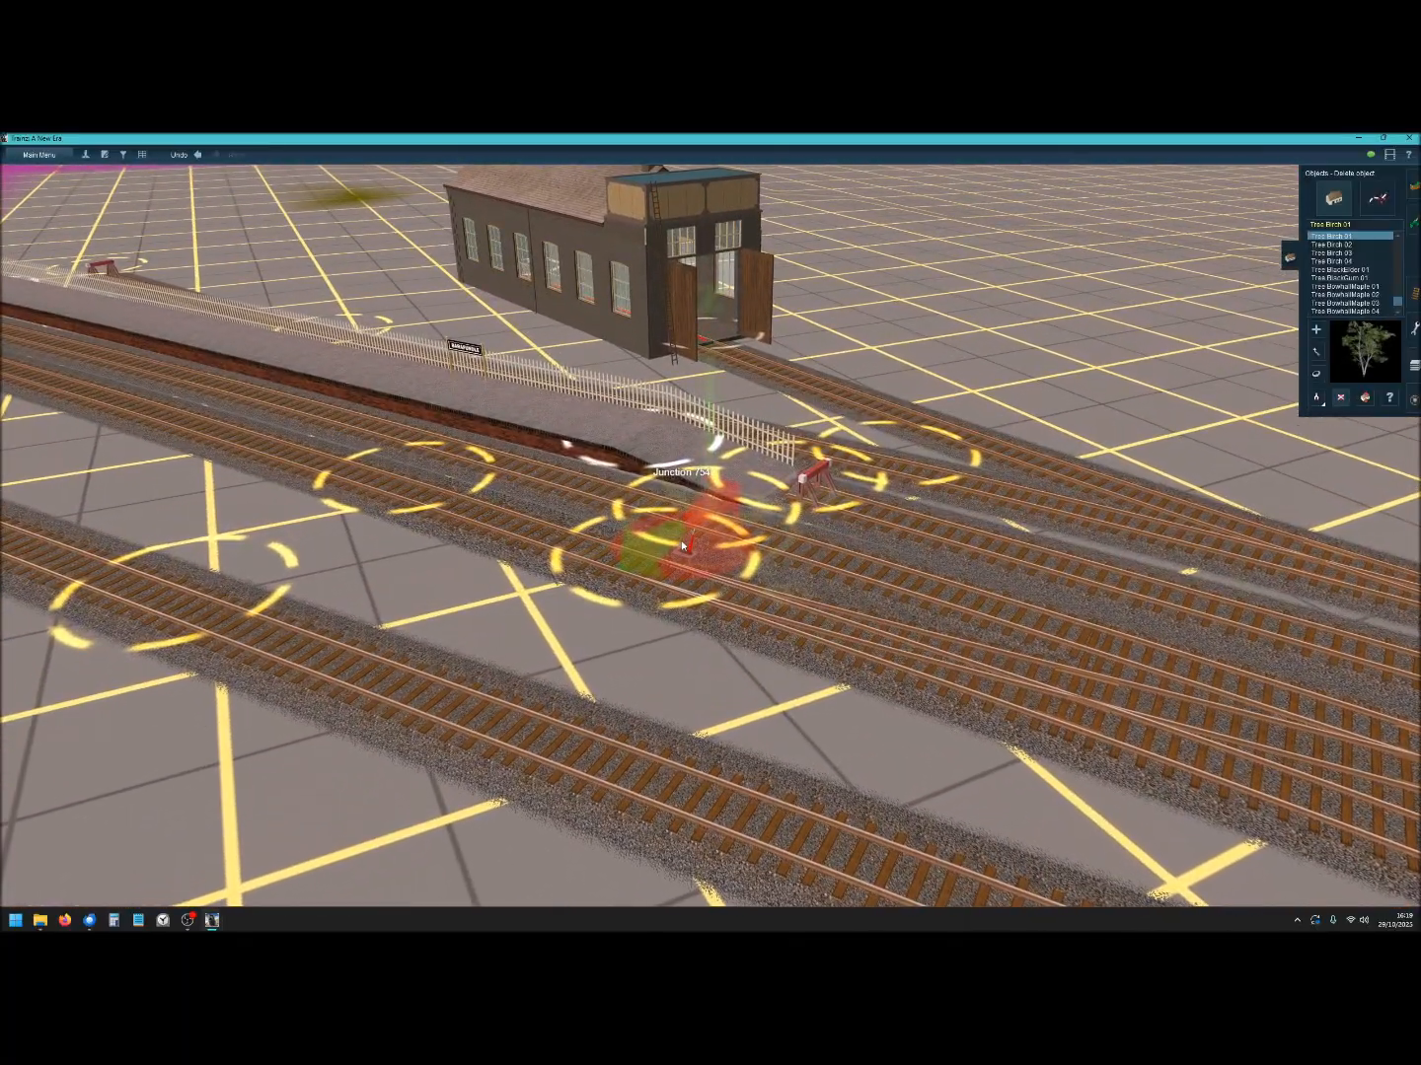
scroll(681, 540, "down", 5)
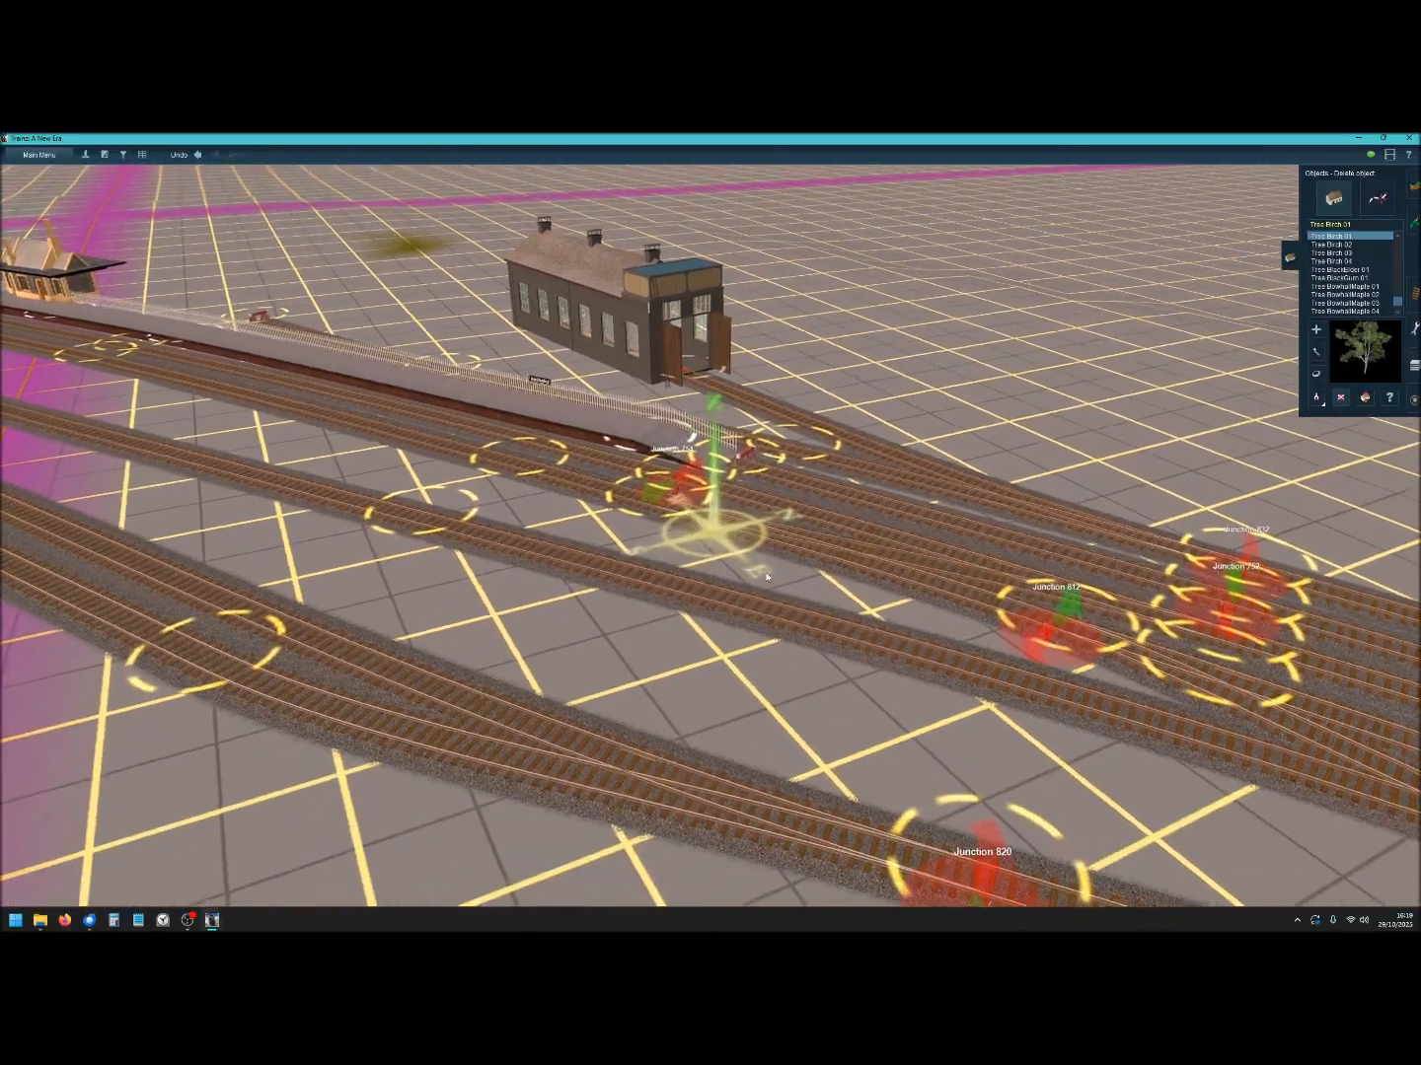
right_click(769, 578)
right_click(670, 429)
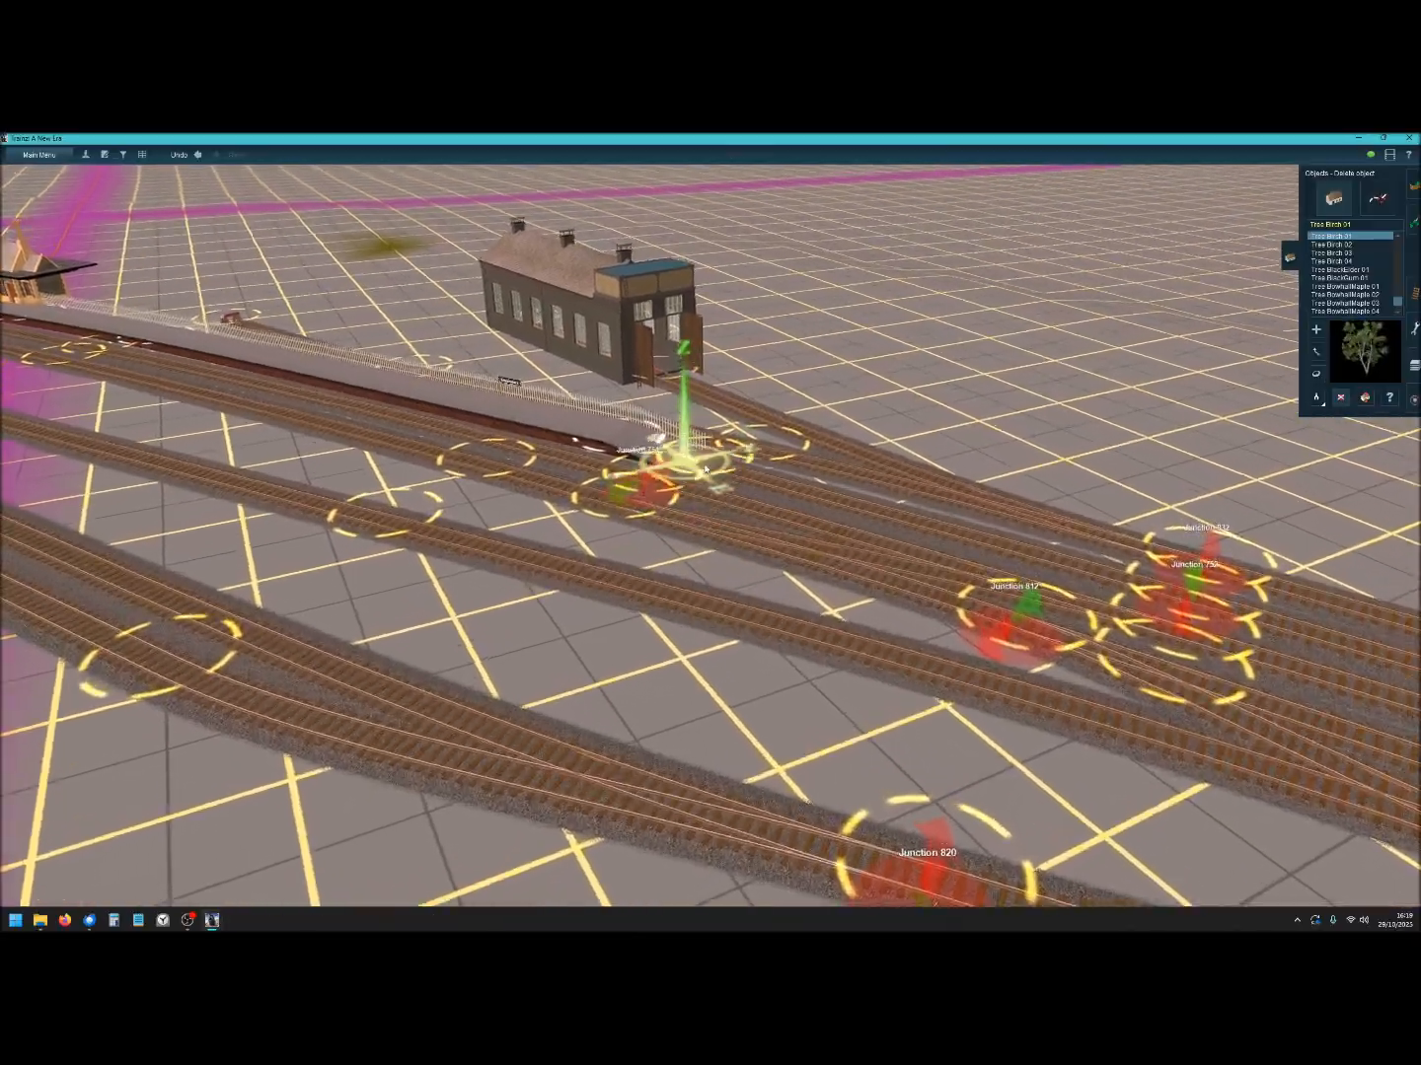
scroll(734, 534, "up", 5)
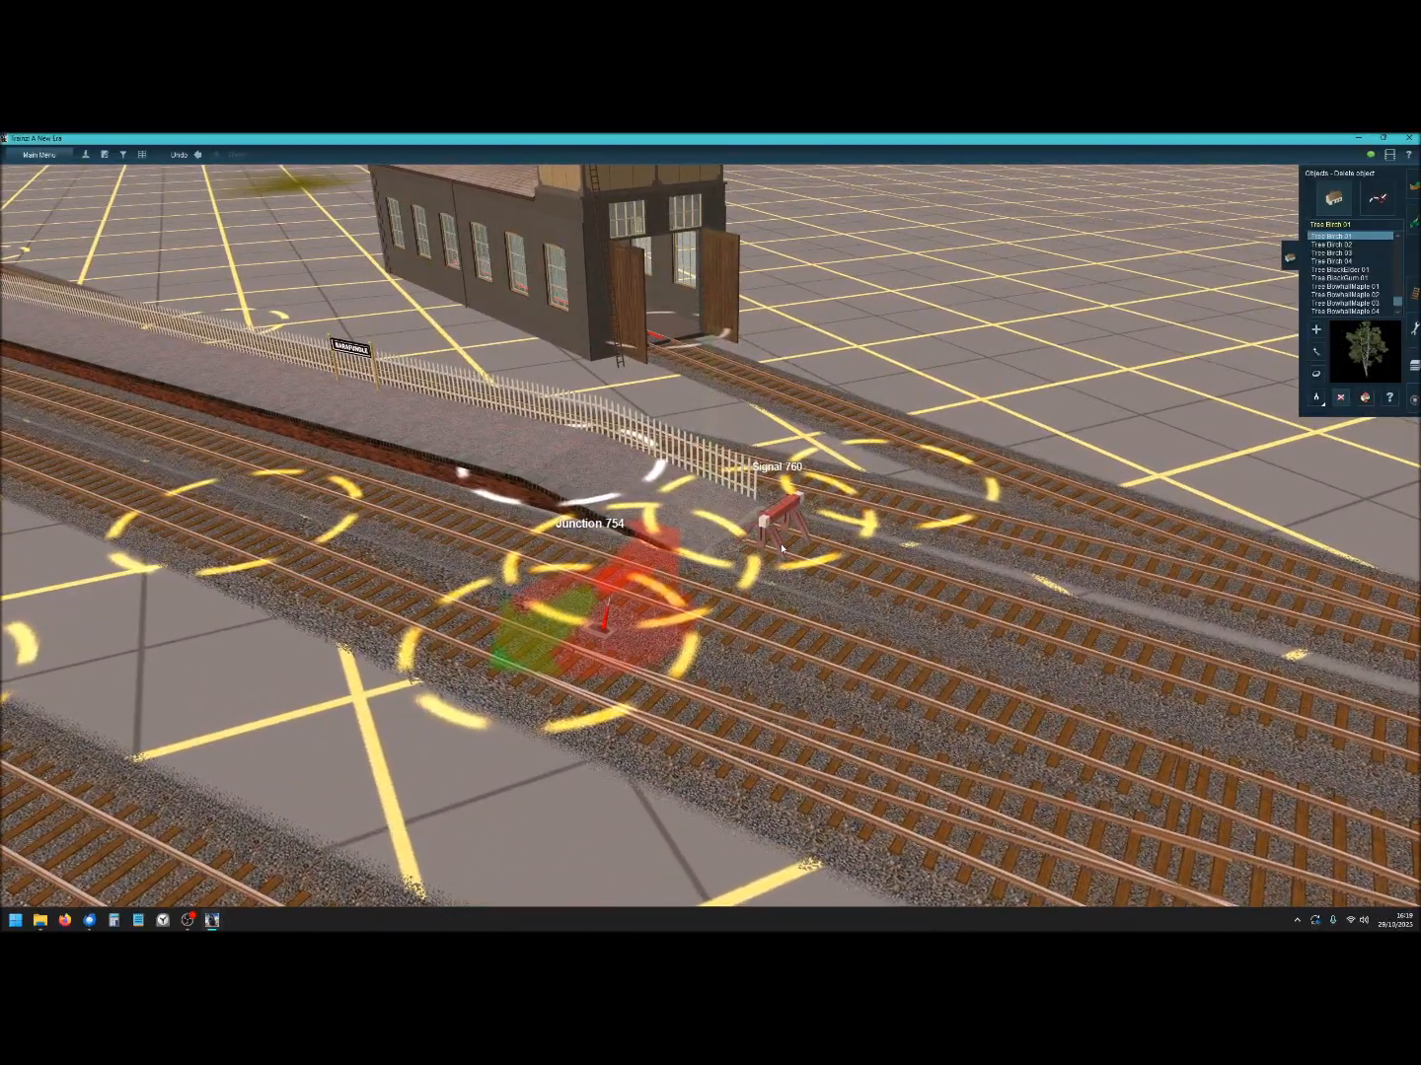
key("Left")
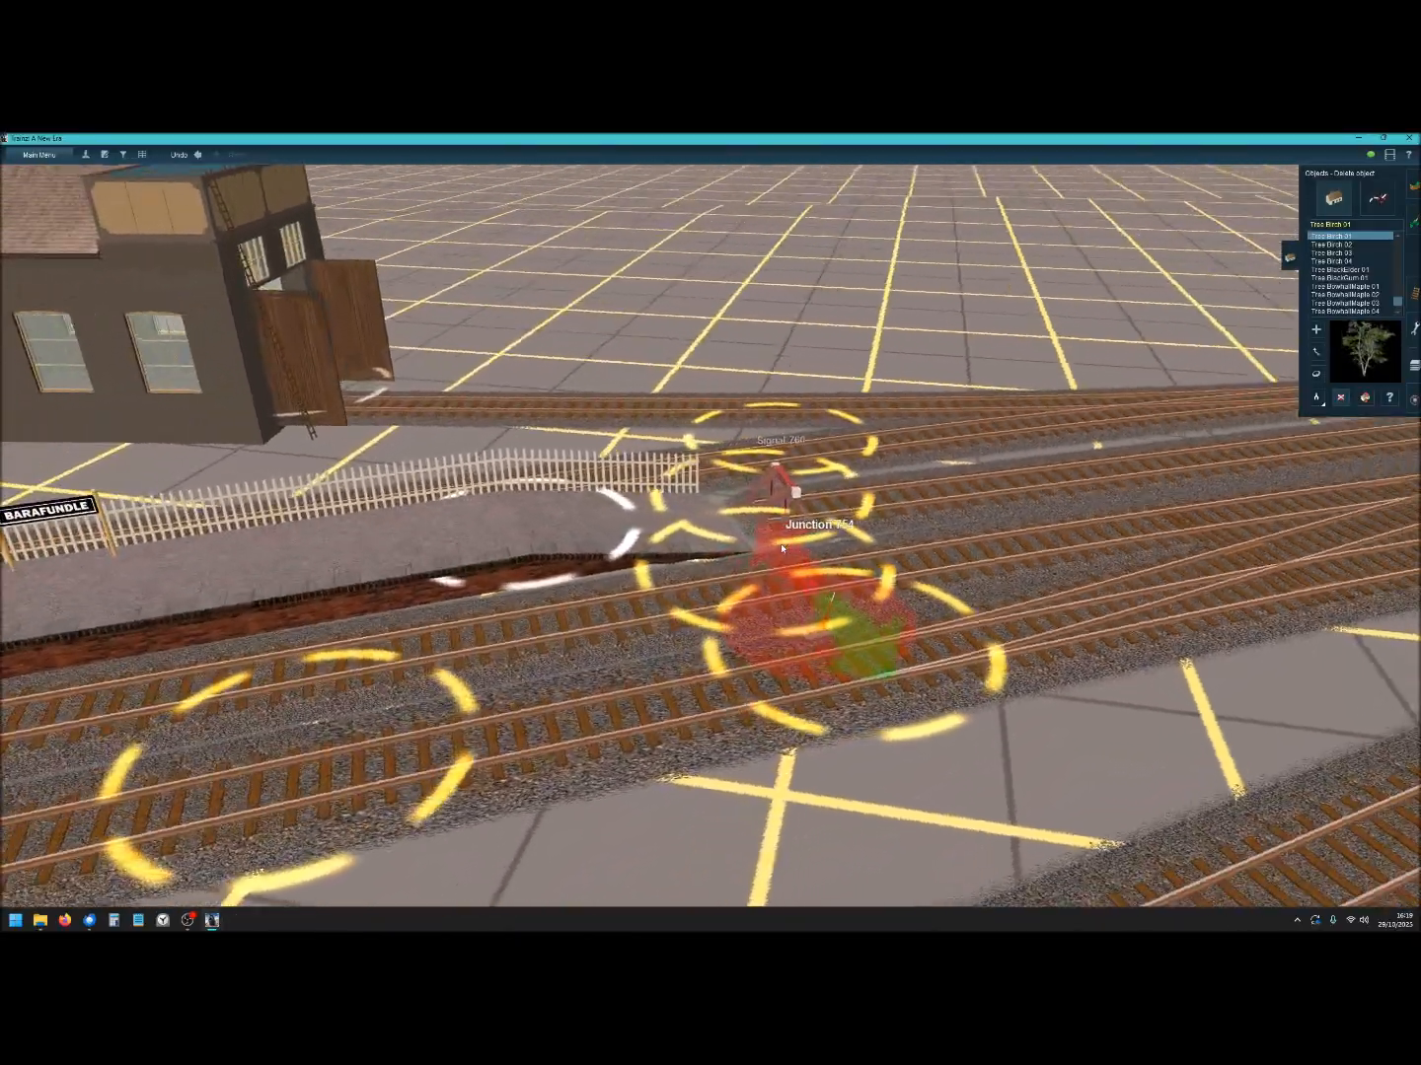
key("Left")
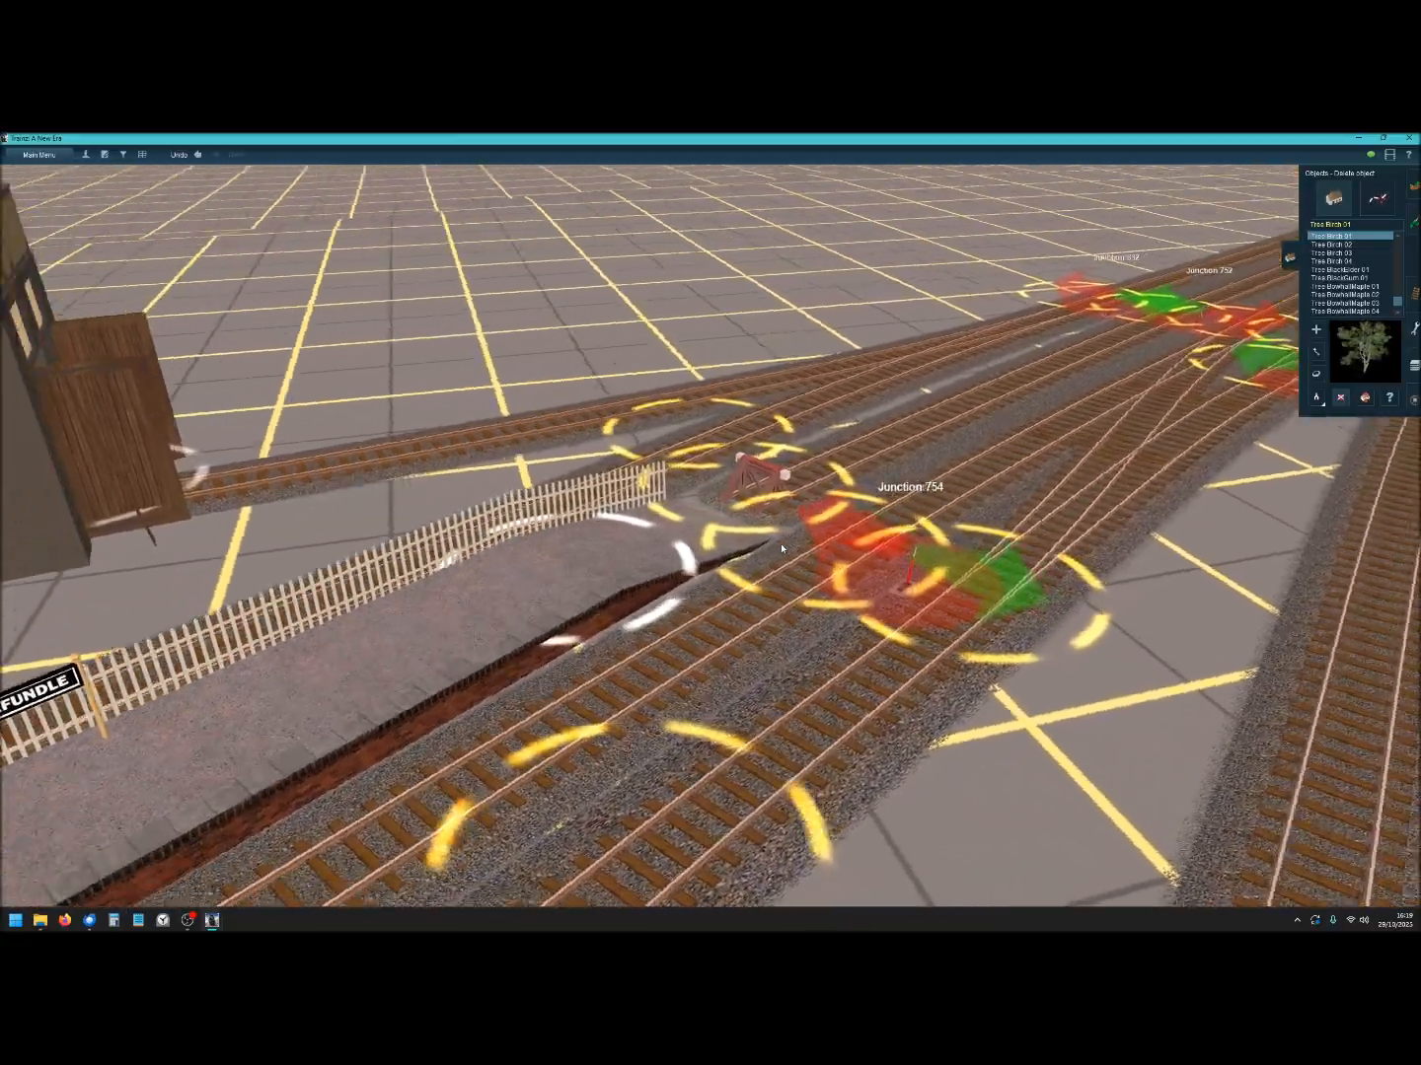
key("Left")
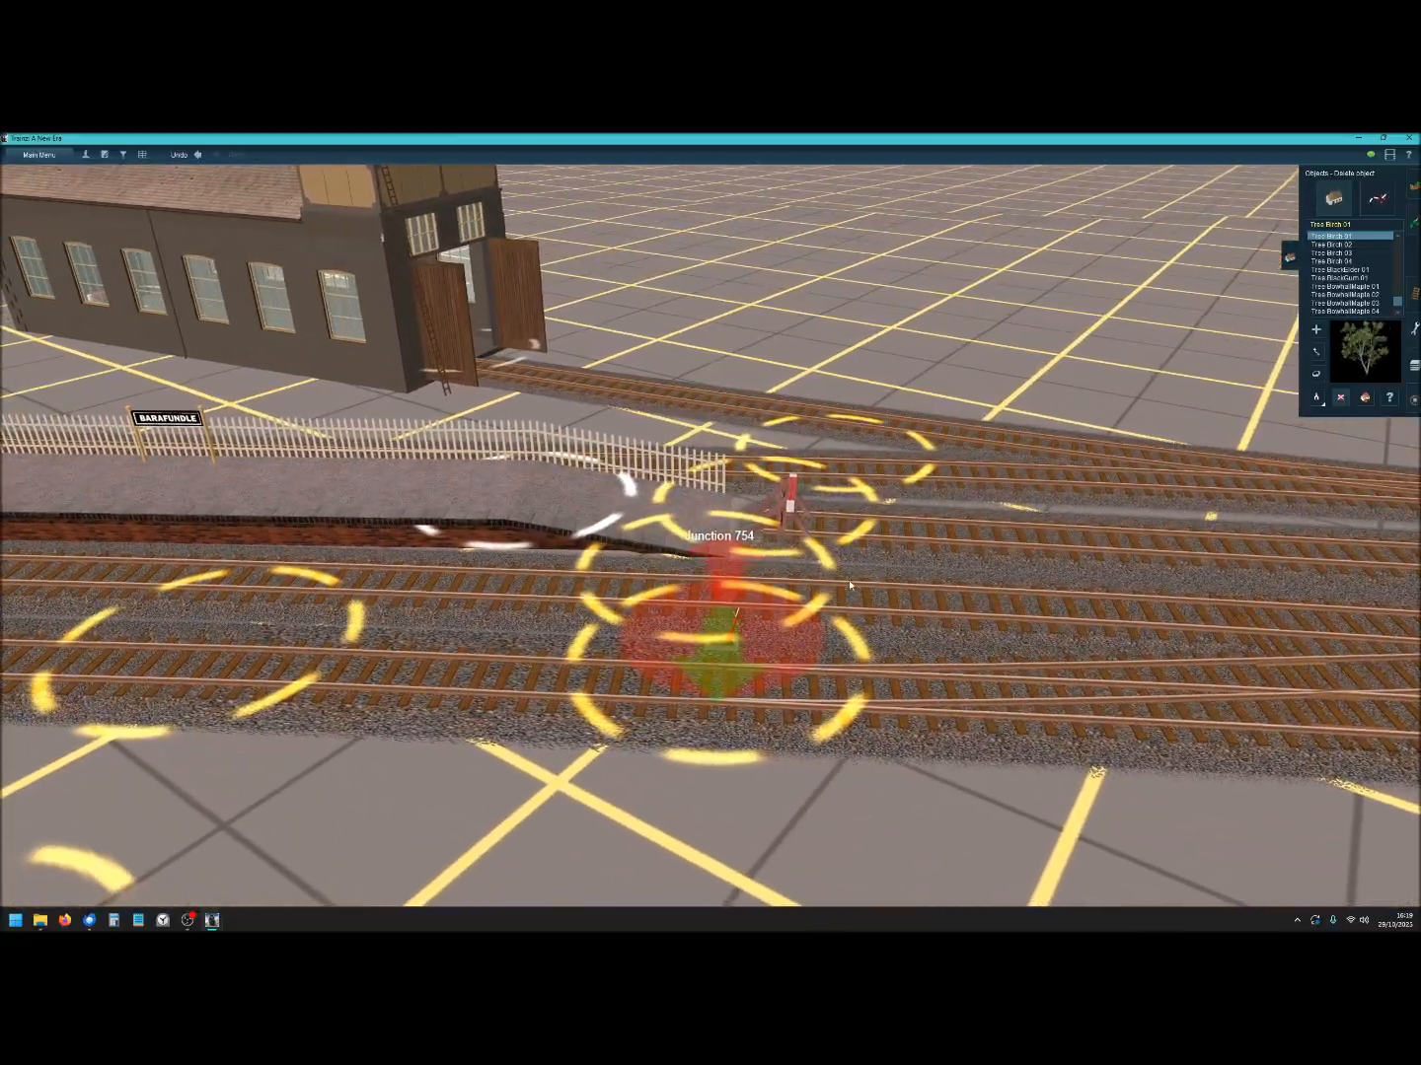
Follow the tracks from Junction 754 past Junction 806 and examine the yellow mileposts beside the line.
right_click_drag(830, 580, 776, 527)
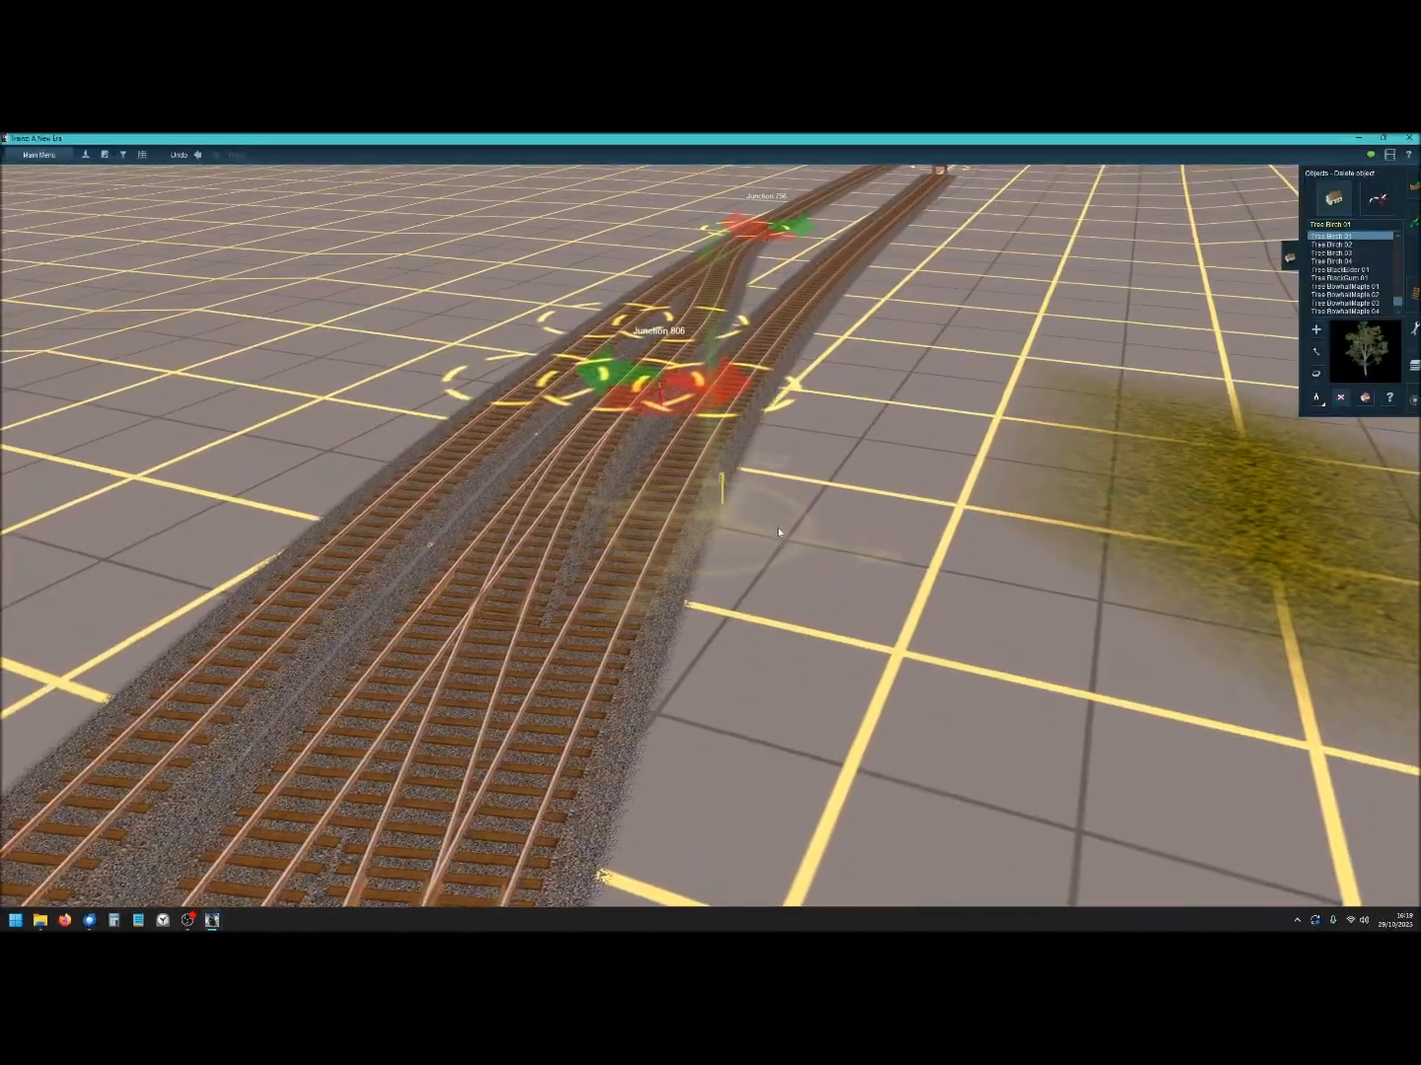
key("Left")
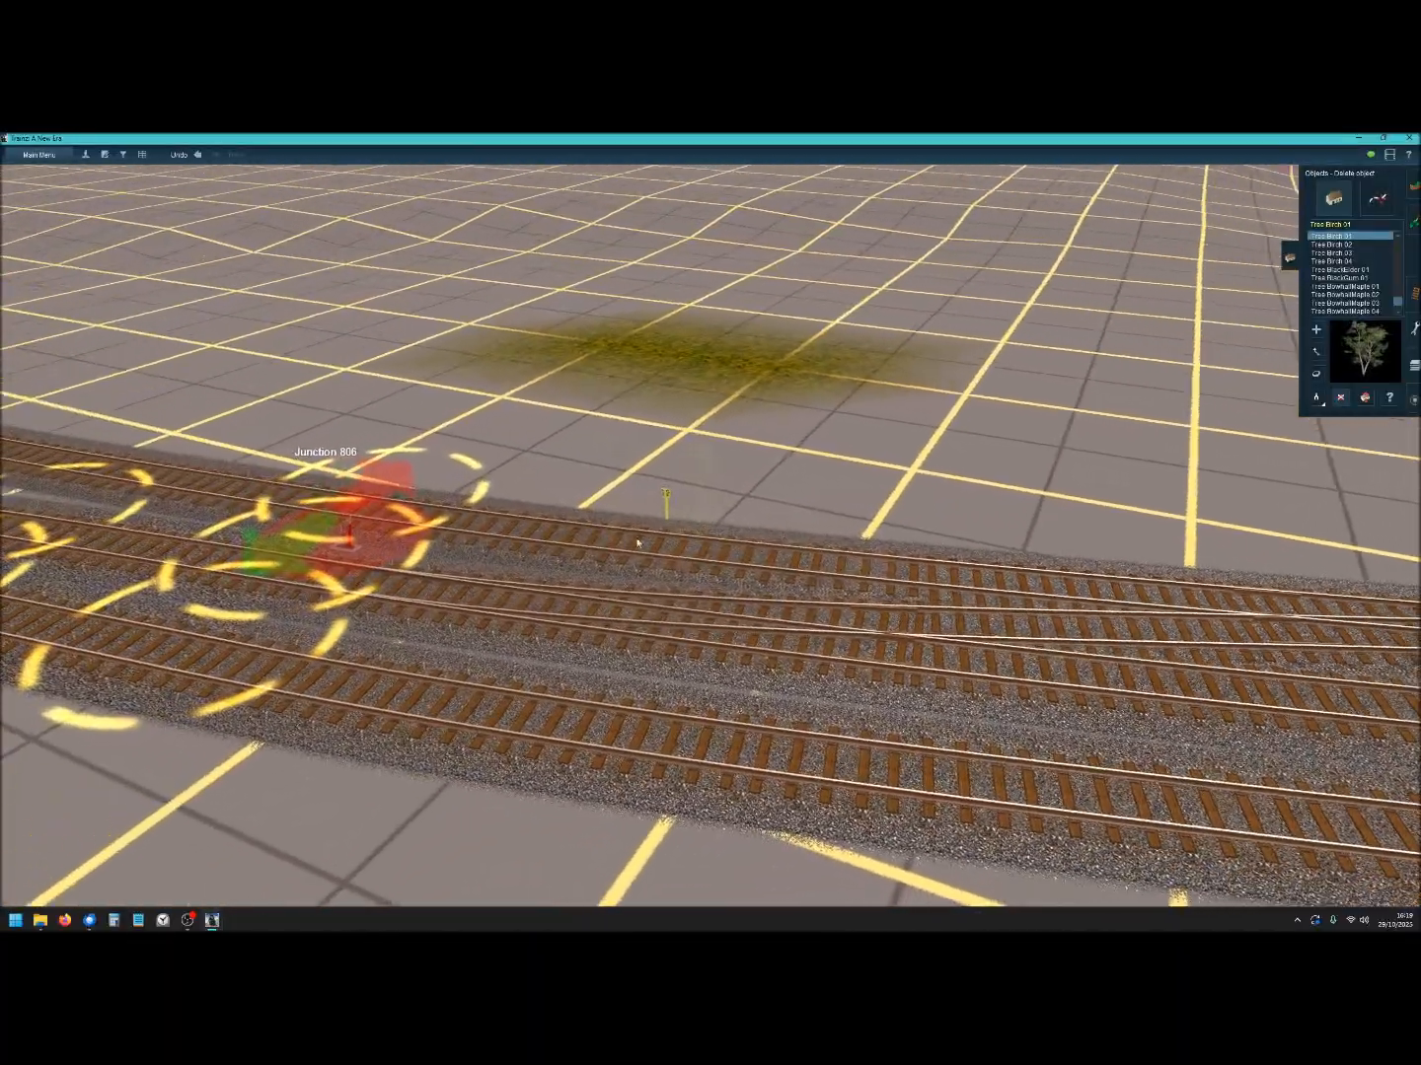
scroll(673, 519, "up", 5)
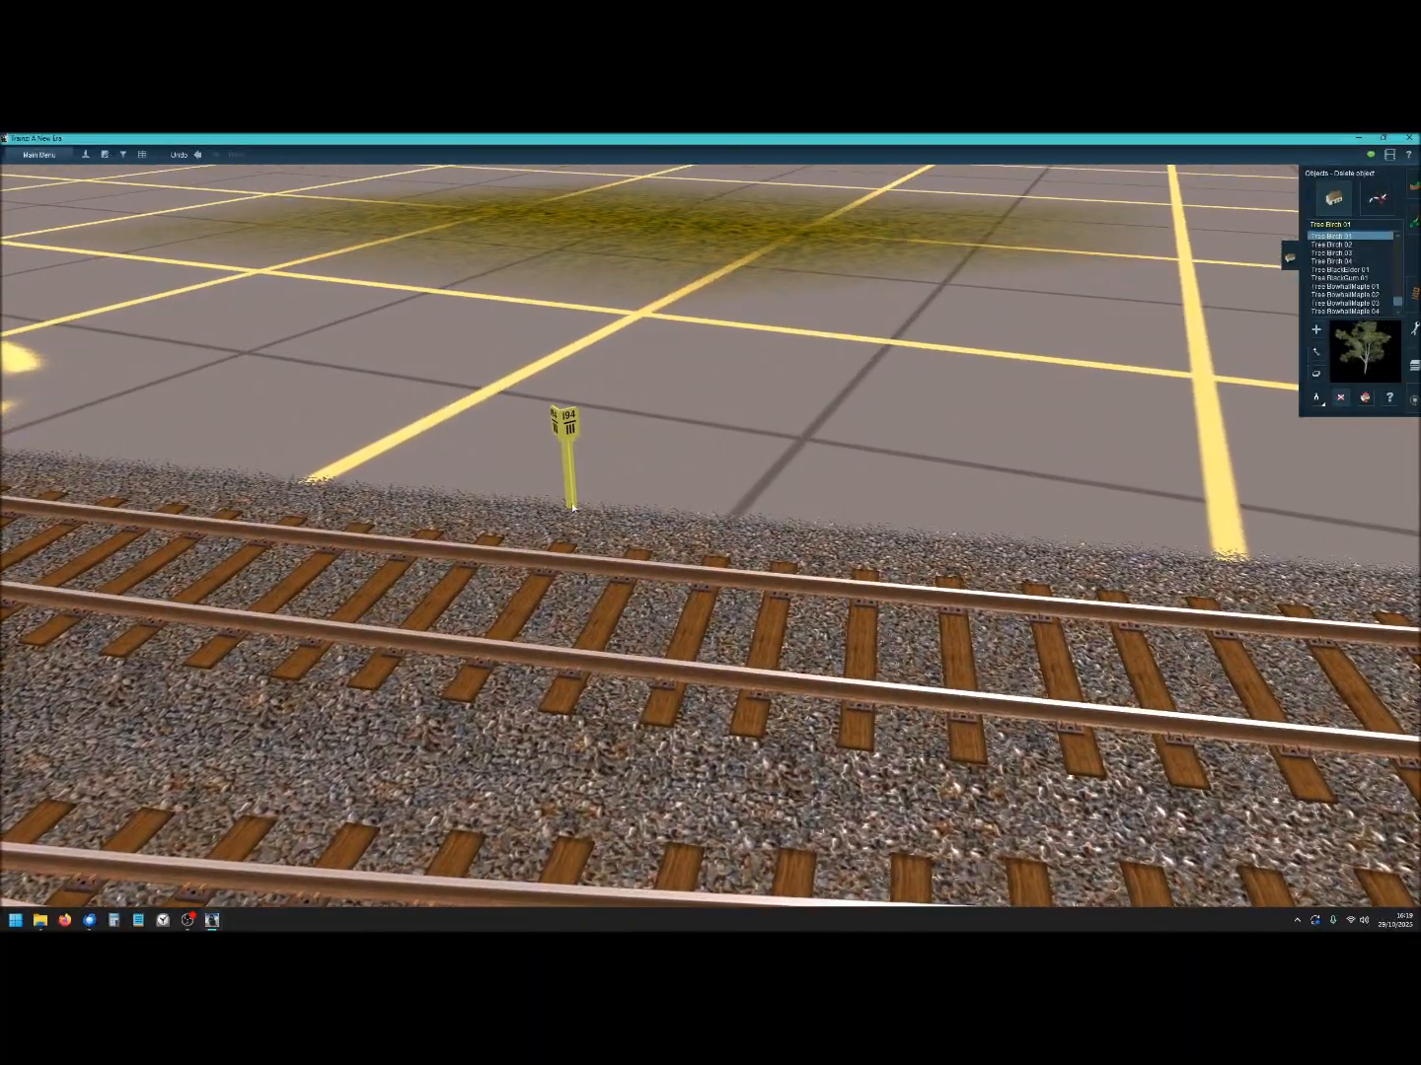
scroll(570, 438, "down", 5)
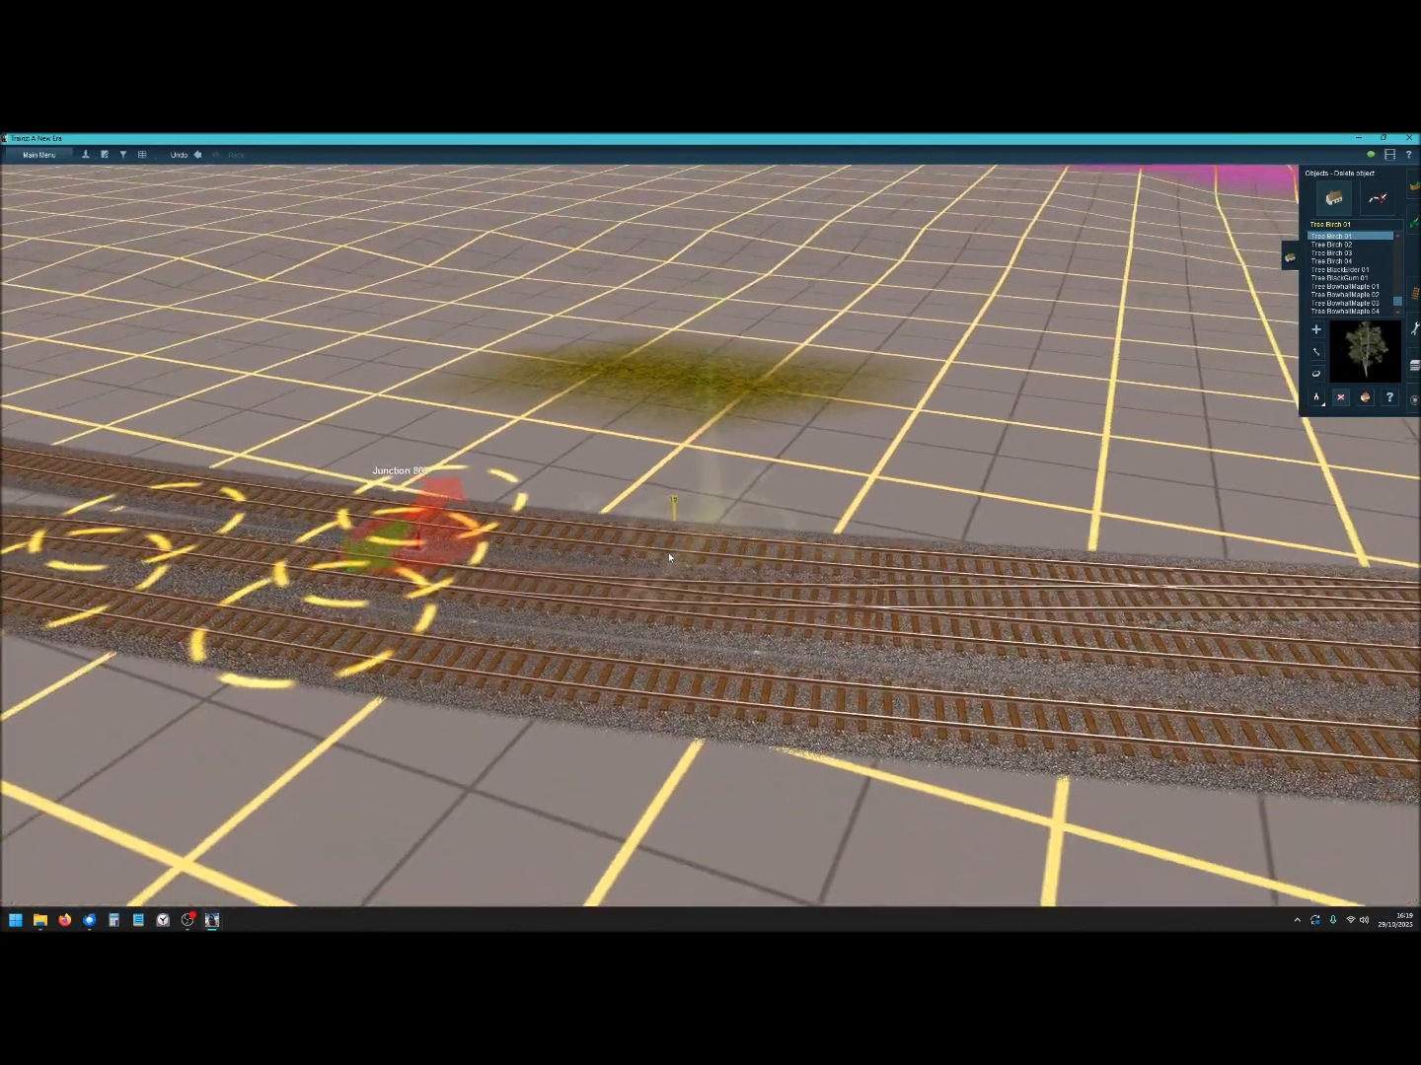
right_click_drag(669, 559, 728, 477)
mouse_move(730, 464)
right_mouse_down()
mouse_move(727, 441)
mouse_move(680, 407)
mouse_move(731, 526)
mouse_move(708, 533)
right_mouse_up()
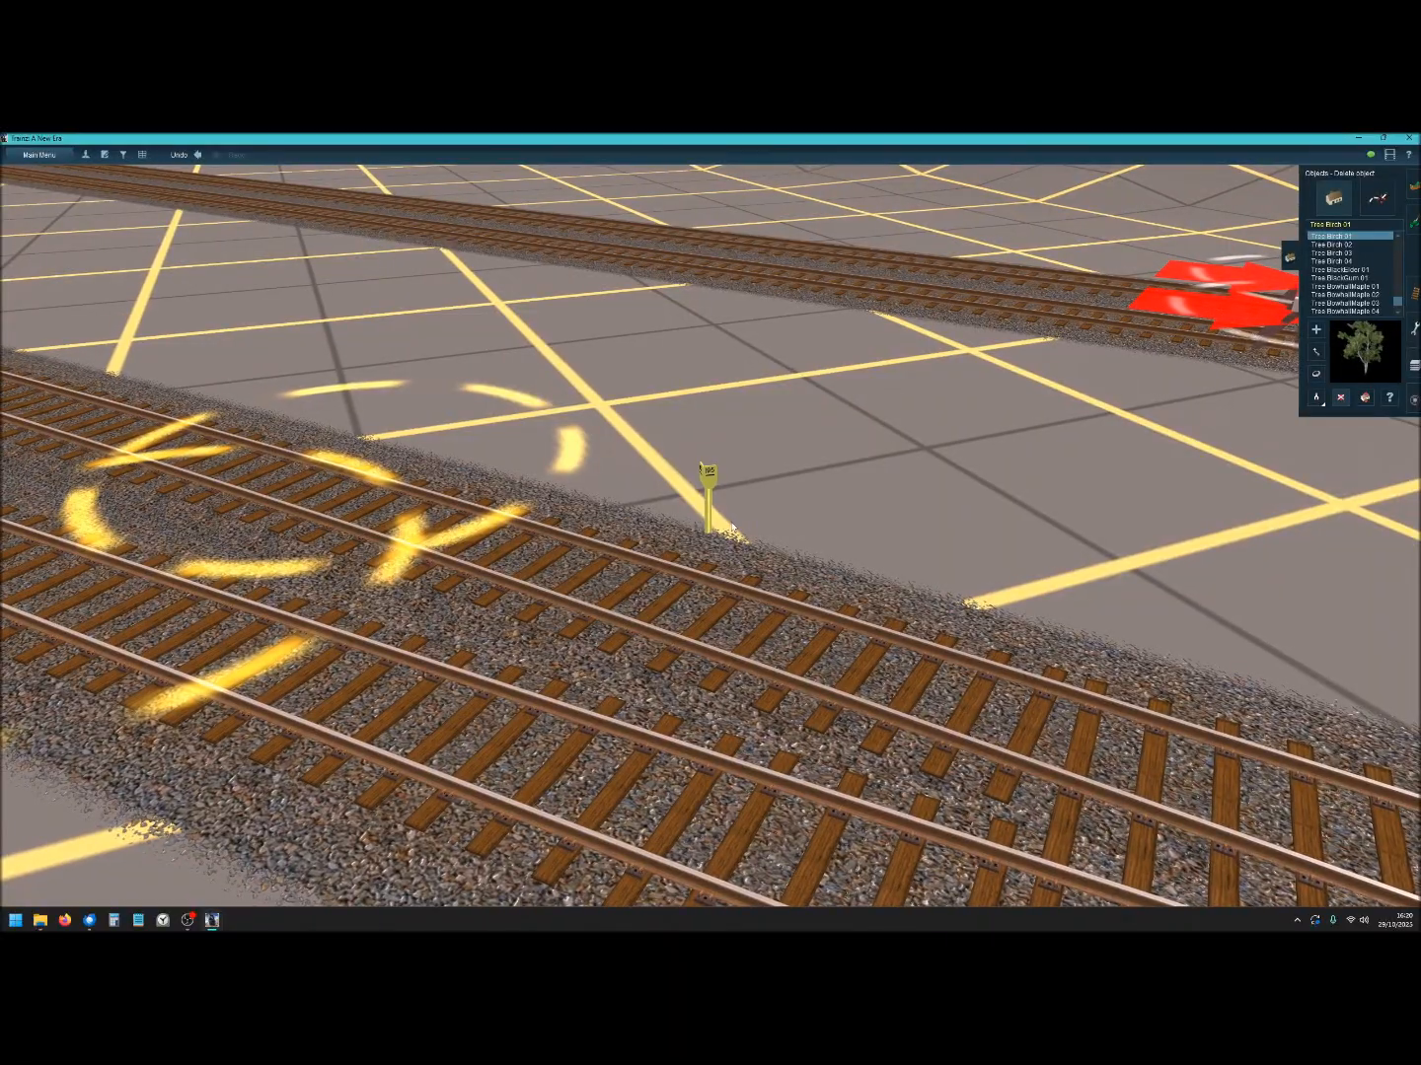
View the whole Barafundle layout from a distance and trace the line leaving the yard towards the coast.
scroll(712, 558, "down", 10)
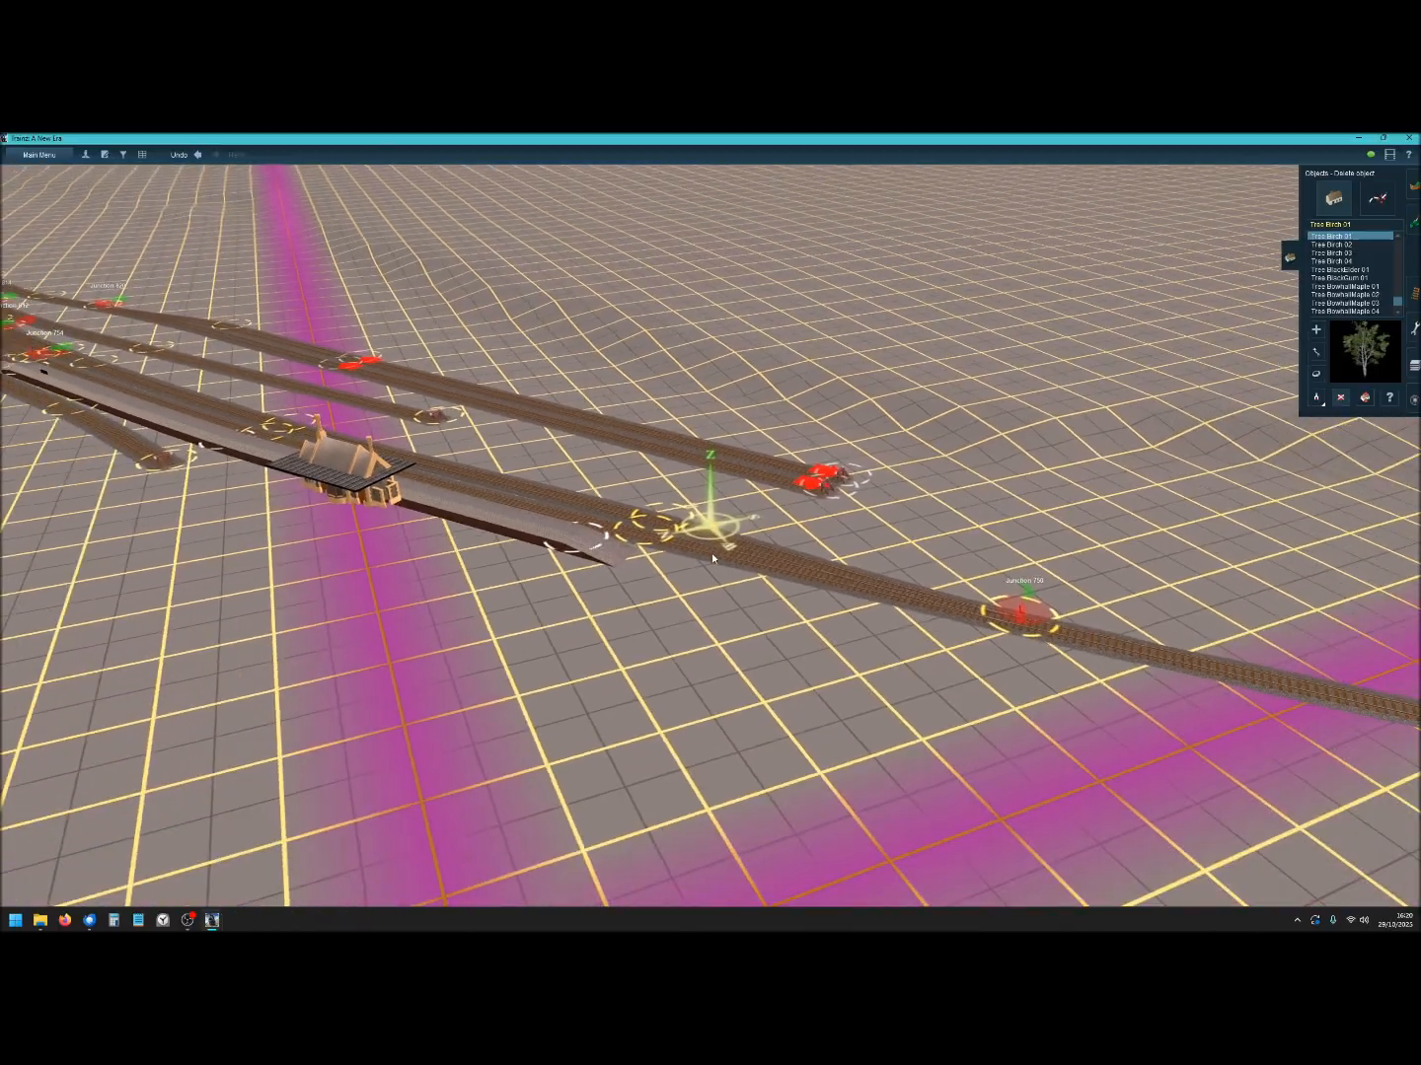
scroll(471, 492, "down", 8)
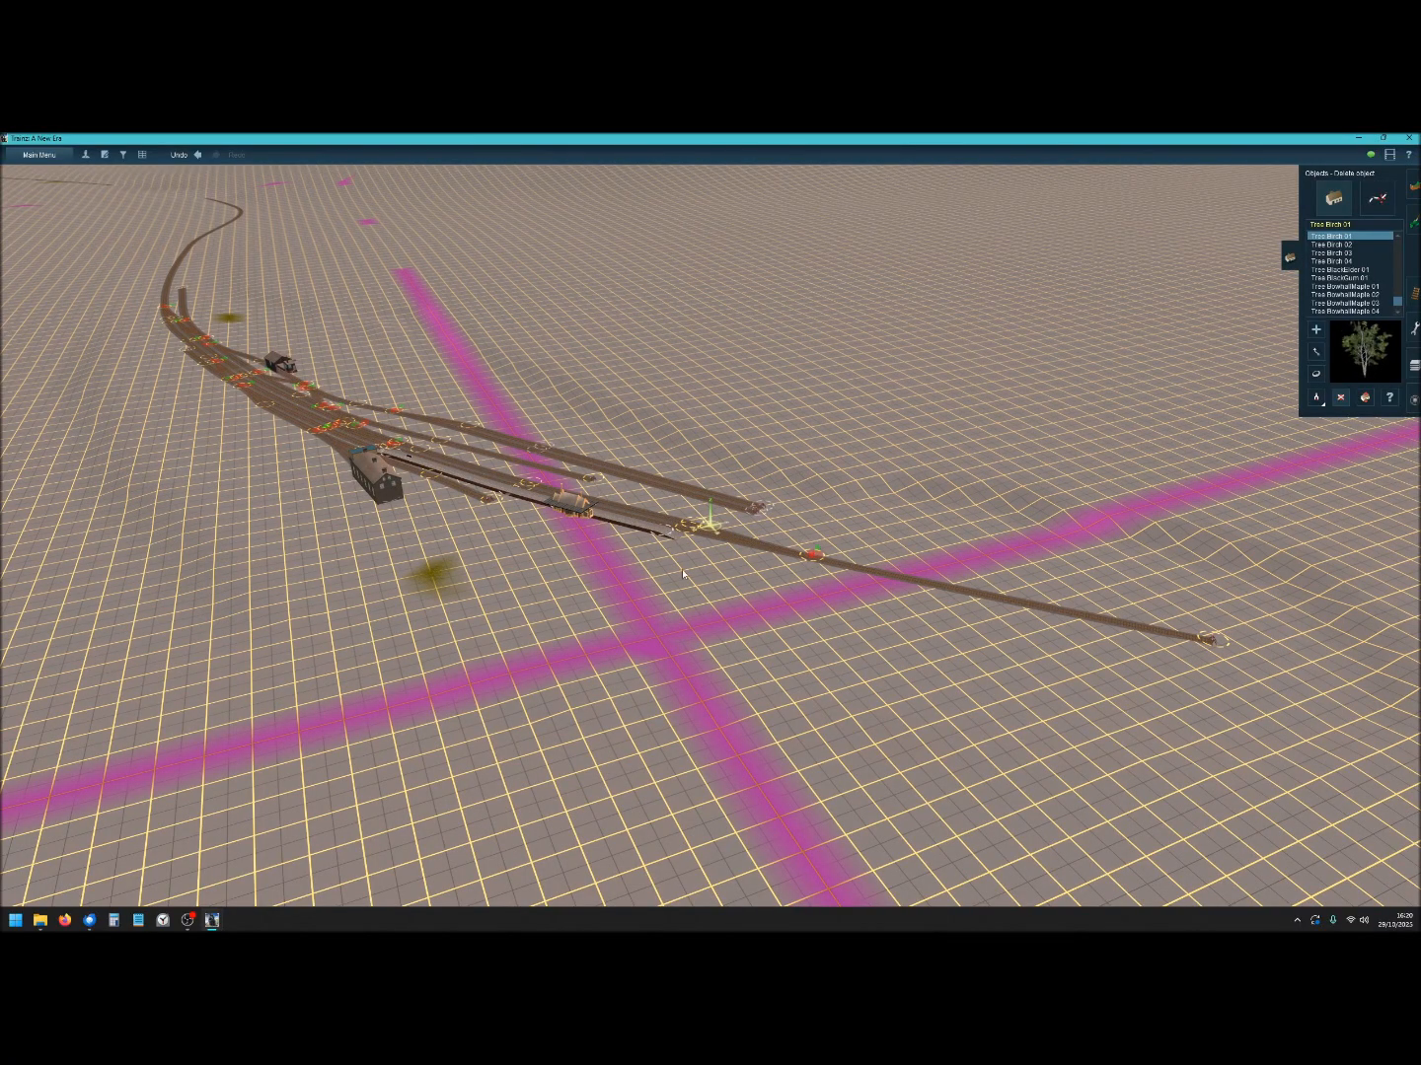
mouse_move(422, 466)
right_mouse_down()
mouse_move(720, 498)
mouse_move(688, 440)
mouse_move(747, 419)
mouse_move(649, 567)
mouse_move(670, 561)
mouse_move(670, 614)
right_mouse_up()
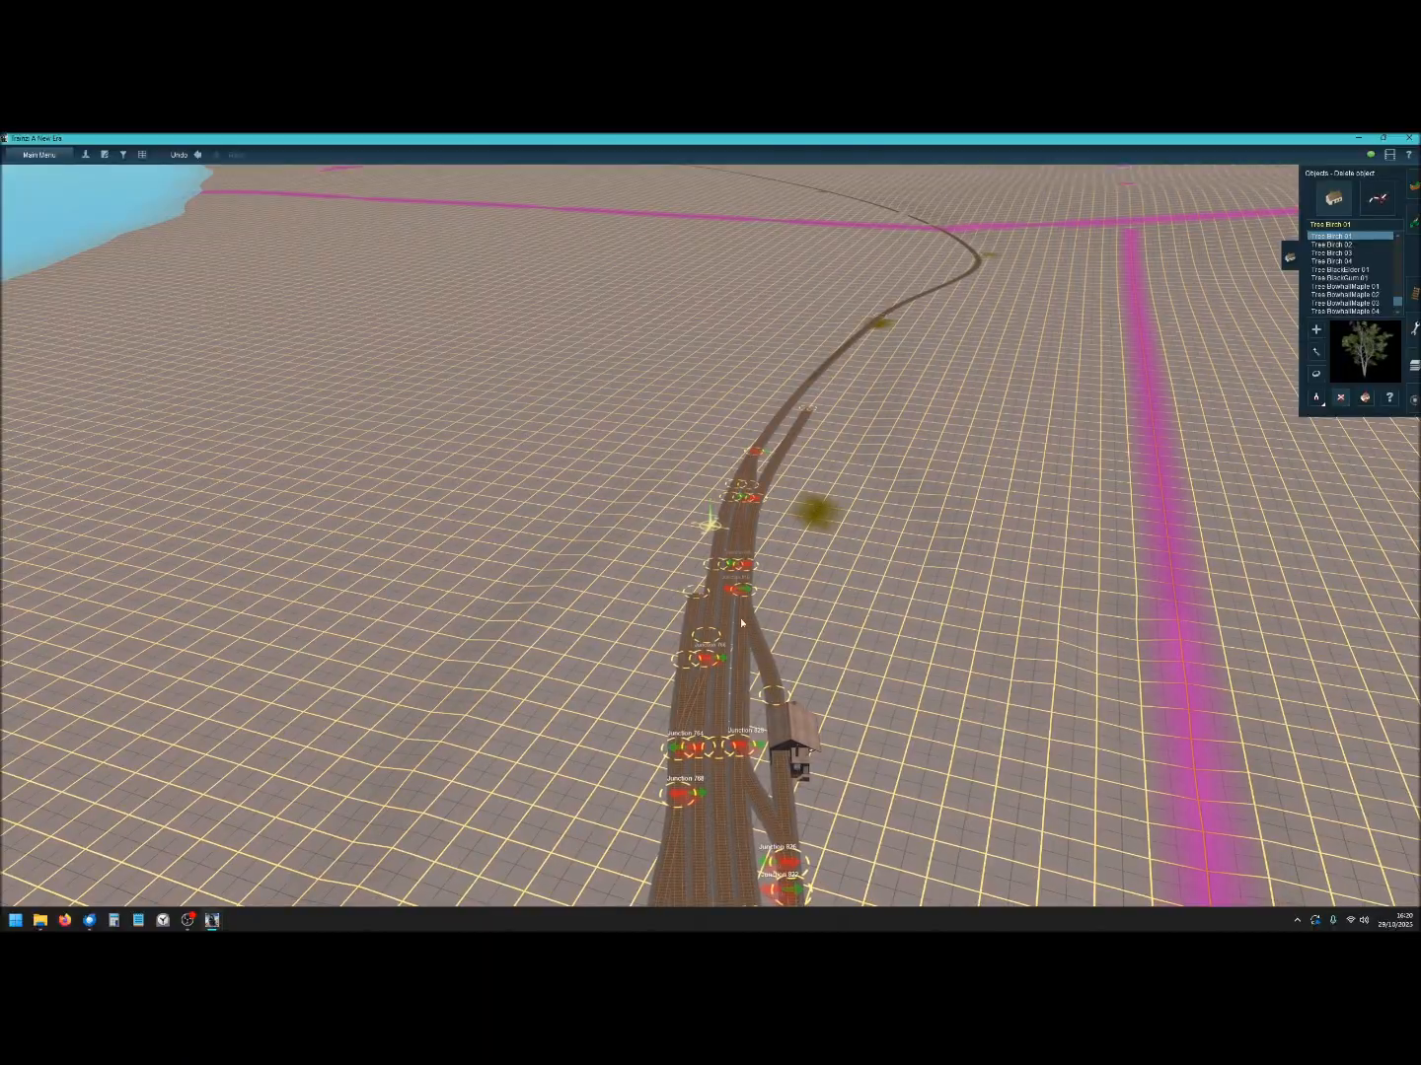
mouse_move(733, 586)
right_mouse_down()
mouse_move(727, 576)
mouse_move(720, 627)
mouse_move(773, 647)
mouse_move(837, 629)
mouse_move(864, 580)
mouse_move(825, 552)
mouse_move(552, 484)
mouse_move(632, 533)
mouse_move(750, 484)
mouse_move(768, 414)
mouse_move(624, 397)
mouse_move(650, 374)
mouse_move(731, 386)
mouse_move(708, 484)
mouse_move(737, 503)
right_mouse_up()
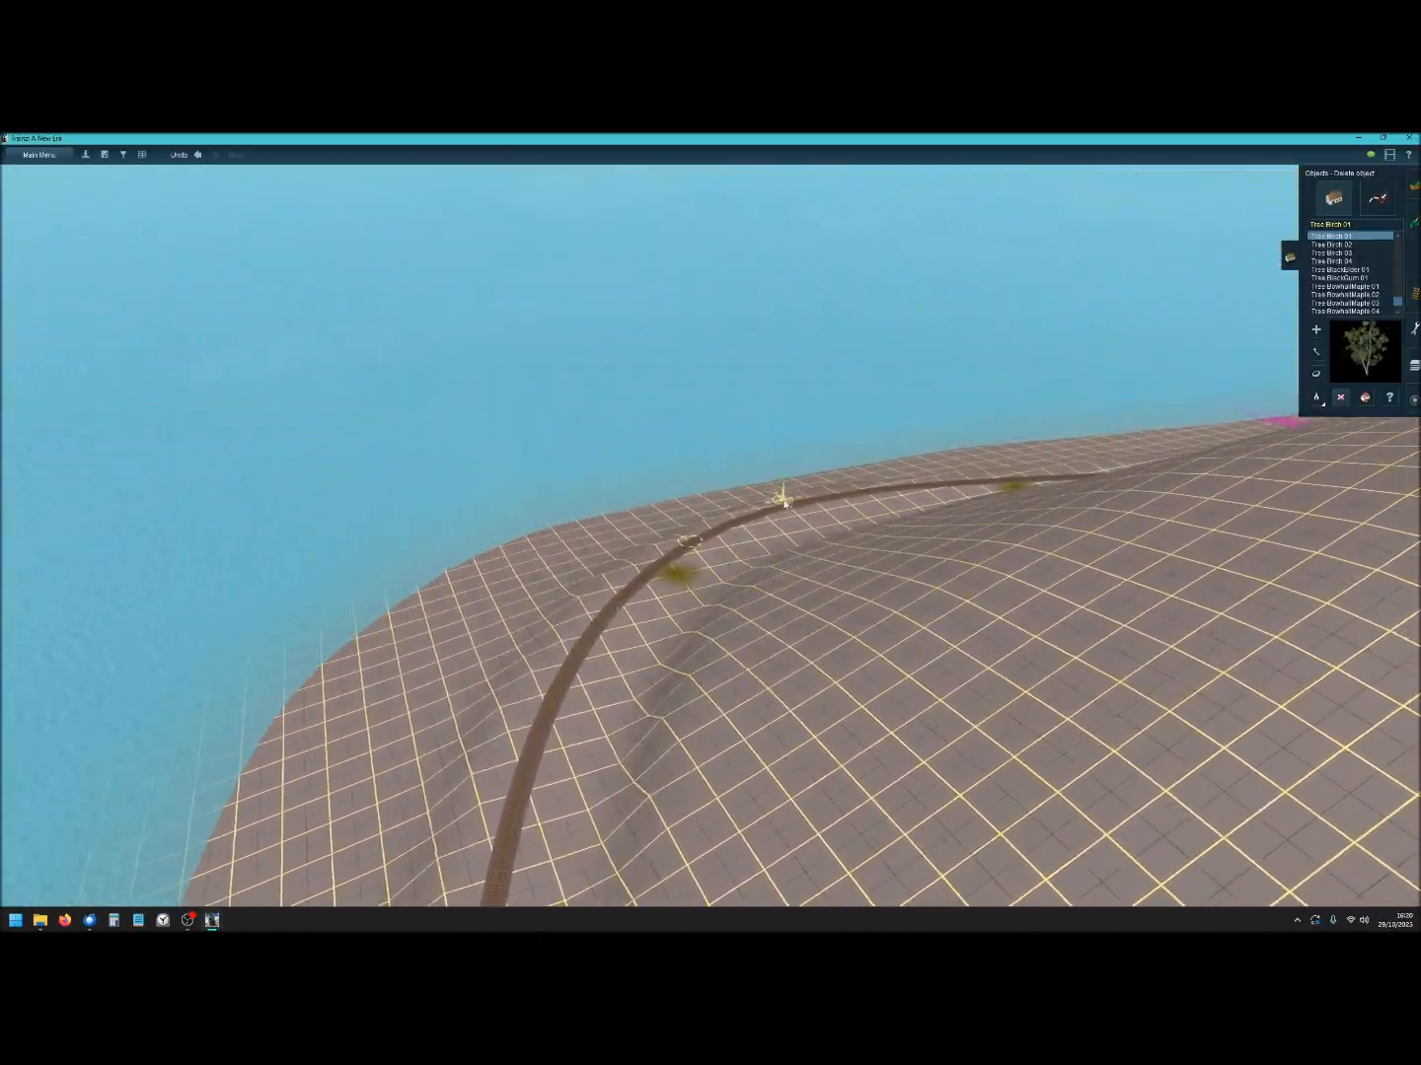
Continue along the coastal line to Trewent Halt and examine its timber platform and name sign.
mouse_move(845, 435)
right_mouse_down()
mouse_move(695, 370)
mouse_move(694, 399)
mouse_move(735, 385)
mouse_move(745, 358)
mouse_move(714, 313)
mouse_move(738, 301)
mouse_move(707, 224)
mouse_move(718, 227)
mouse_move(679, 227)
mouse_move(741, 232)
mouse_move(738, 218)
mouse_move(725, 226)
mouse_move(743, 284)
mouse_move(847, 325)
mouse_move(761, 396)
mouse_move(735, 639)
mouse_move(714, 666)
mouse_move(724, 581)
mouse_move(712, 533)
mouse_move(688, 540)
mouse_move(701, 506)
mouse_move(581, 568)
right_mouse_up()
scroll(701, 504, "up", 5)
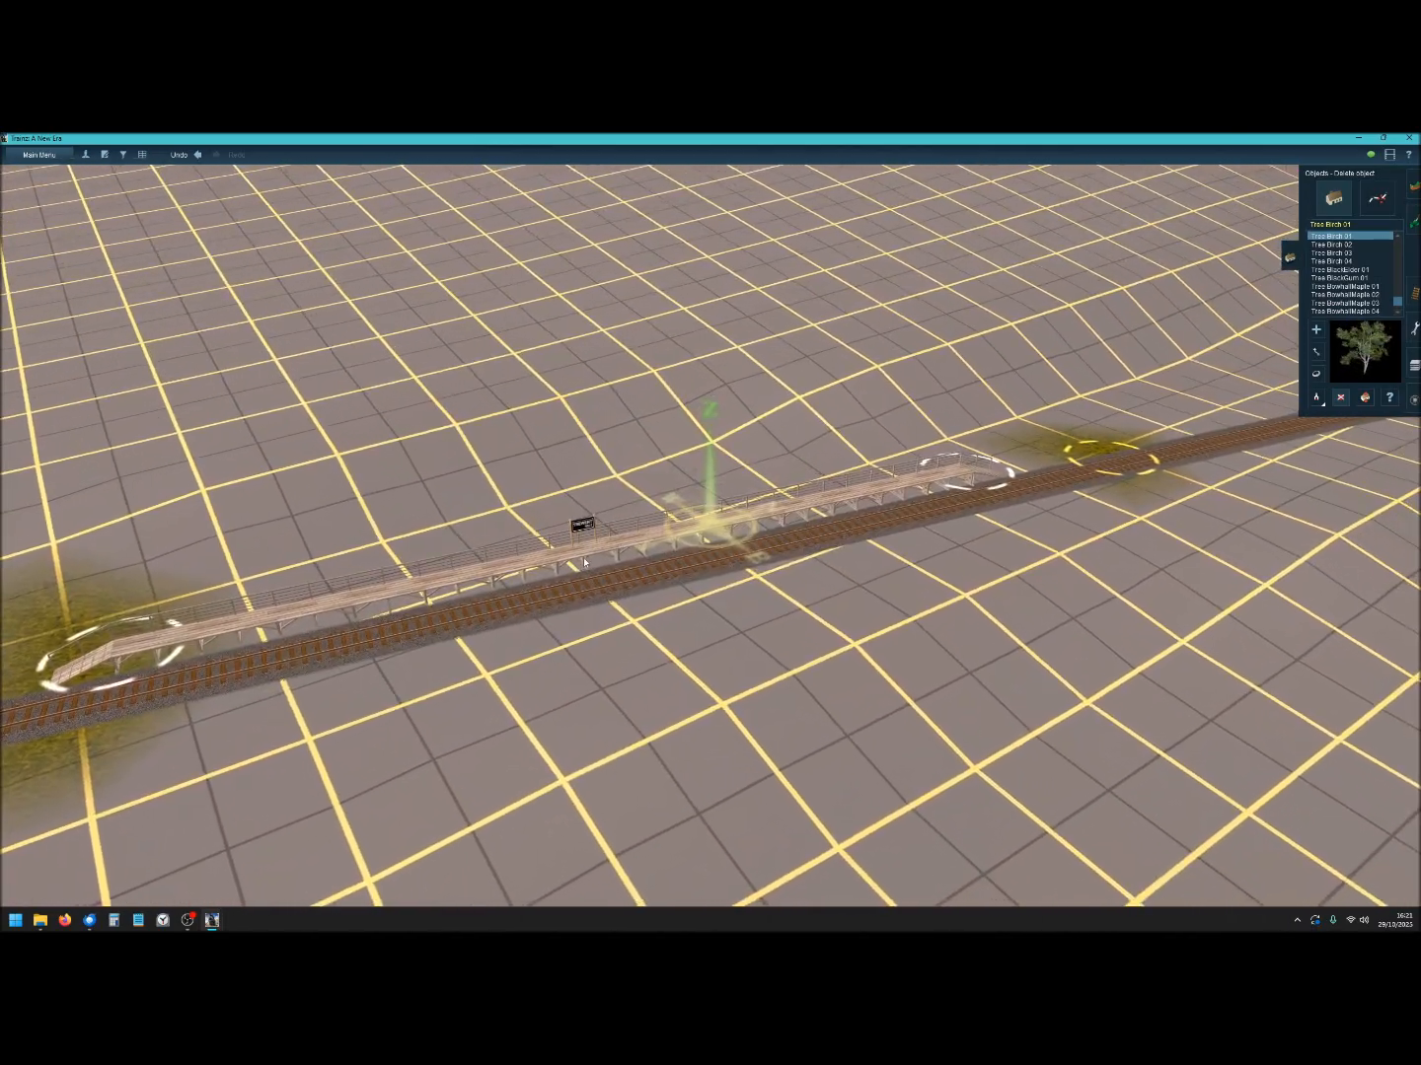
scroll(584, 562, "up", 4)
right_click(486, 559)
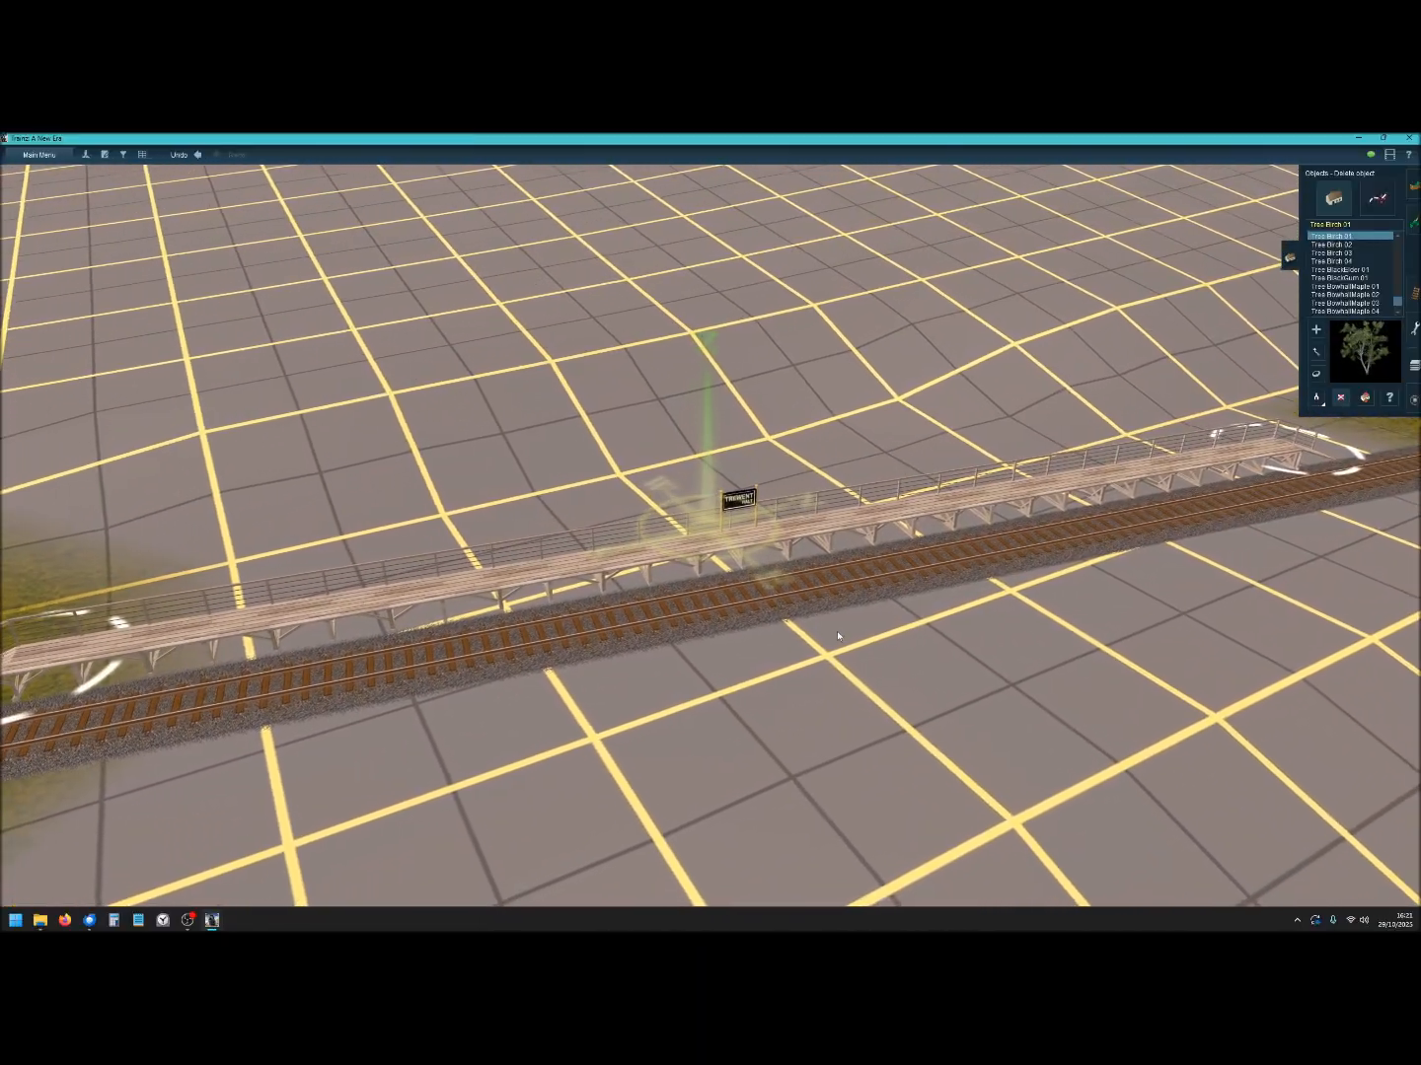
scroll(775, 589, "down", 2)
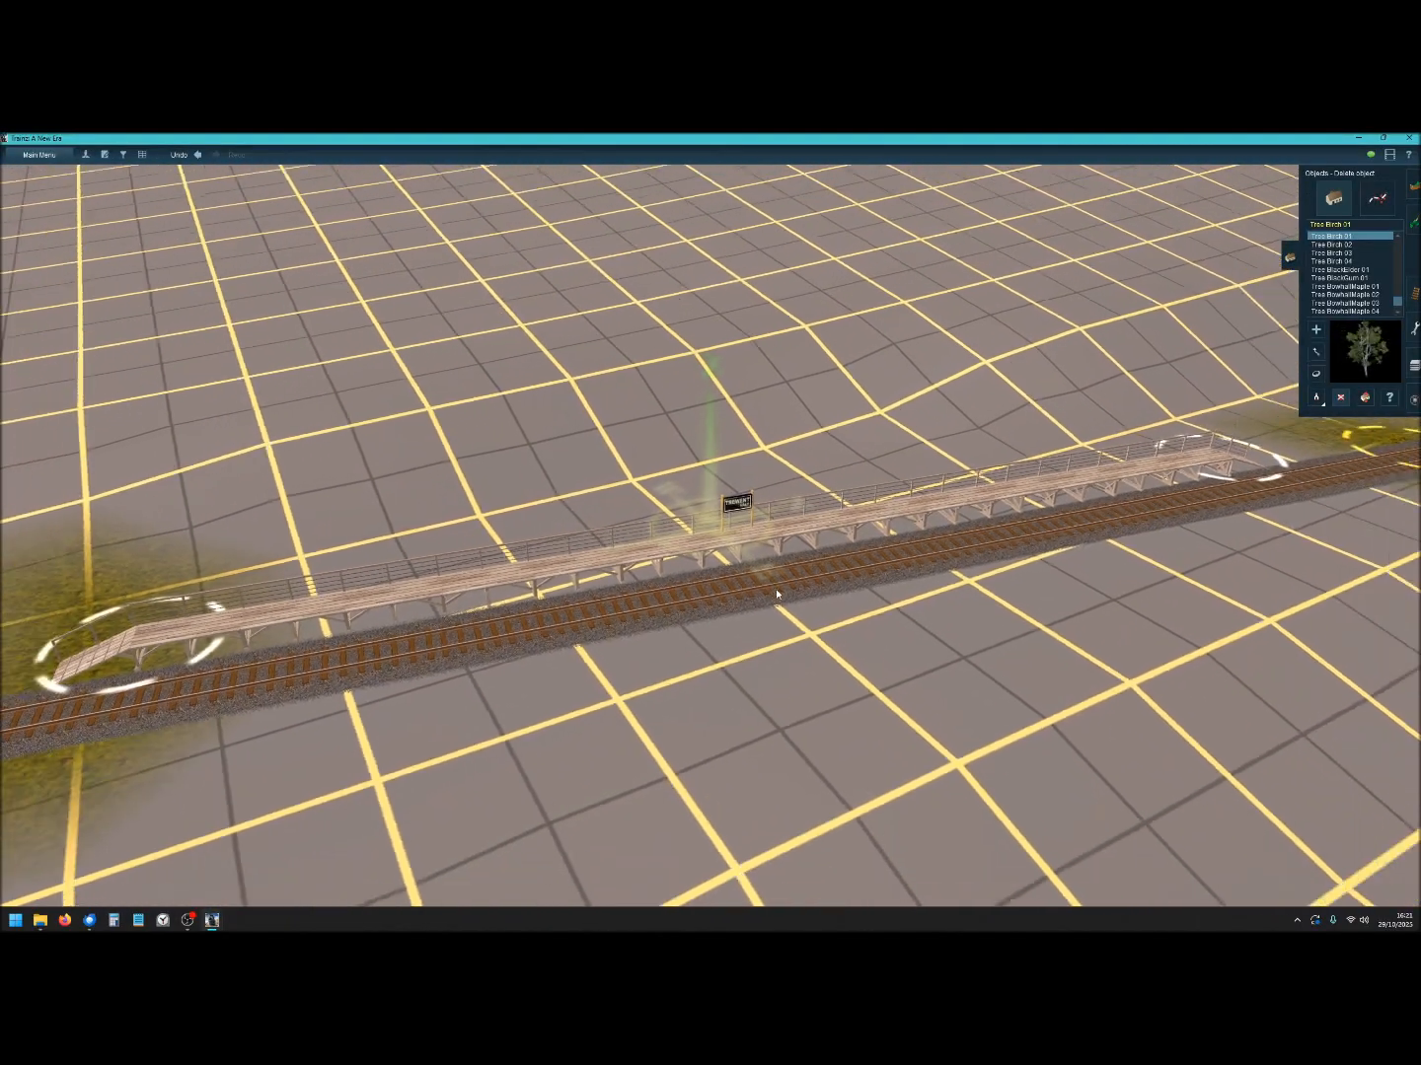
scroll(776, 588, "down", 2)
scroll(785, 542, "down", 1)
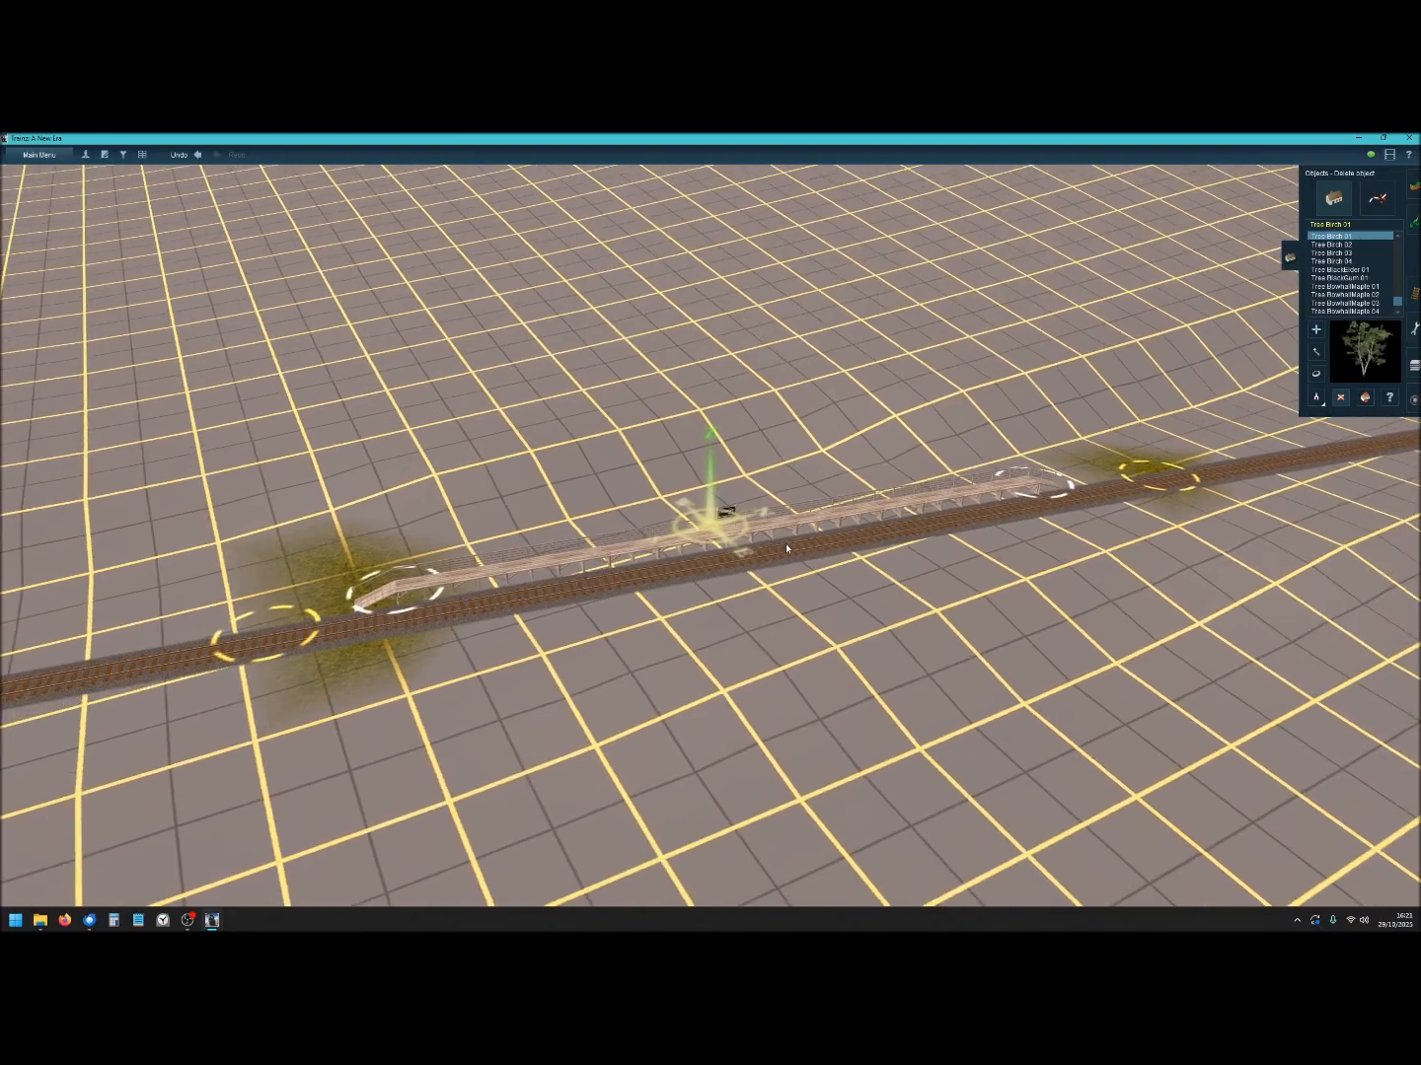
scroll(786, 549, "down", 1)
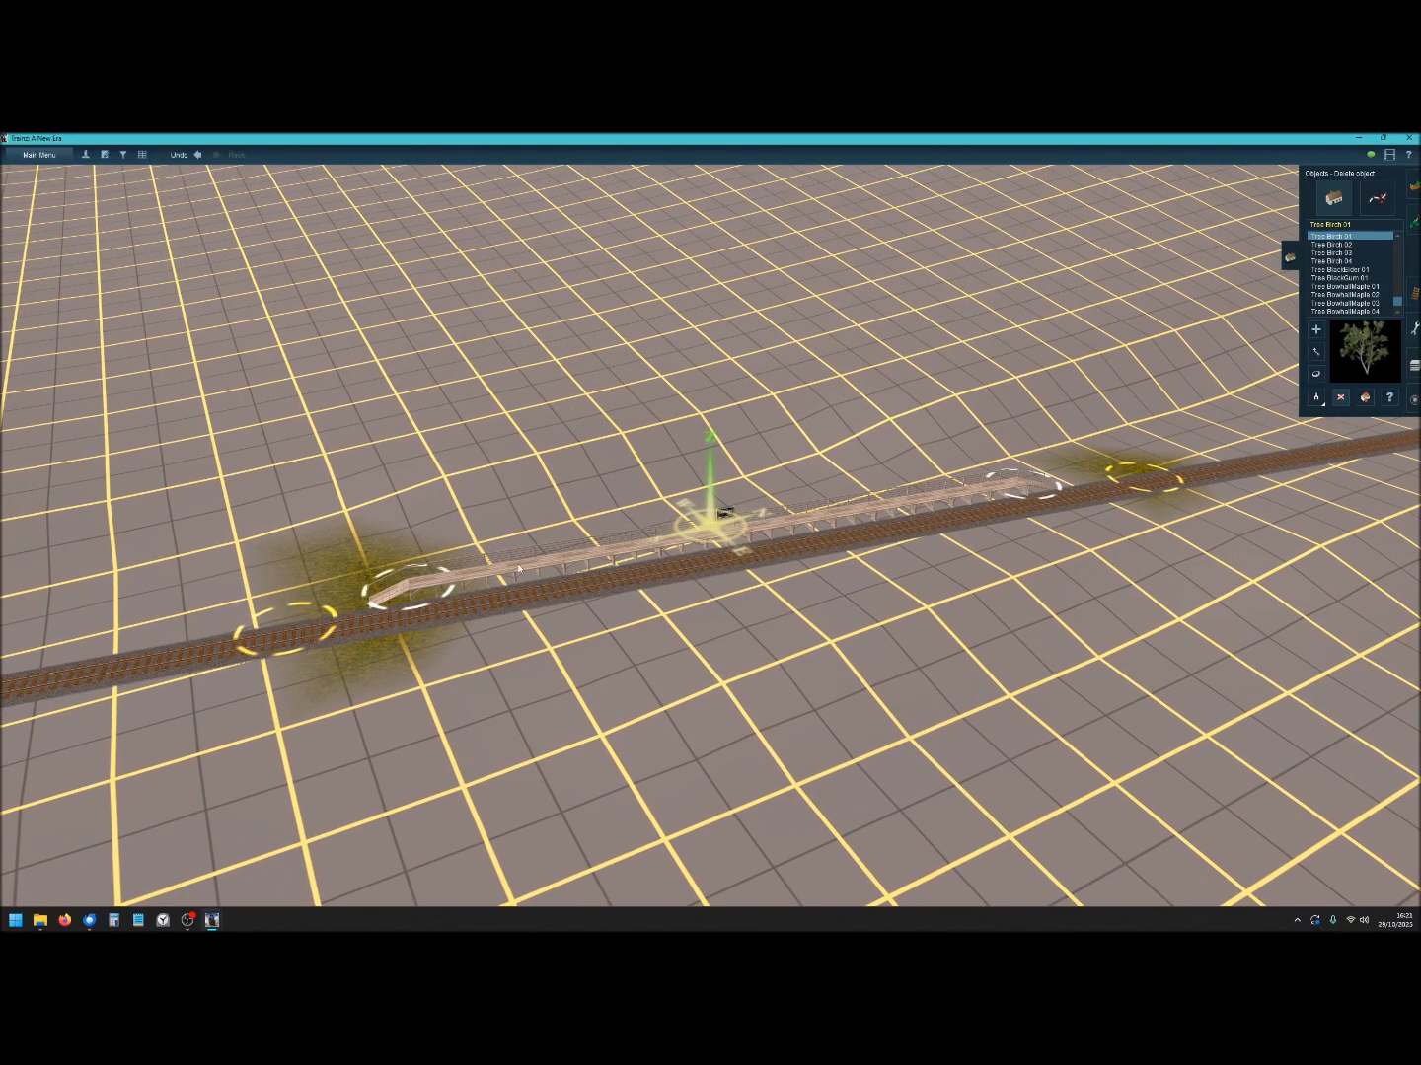
scroll(549, 582, "down", 3)
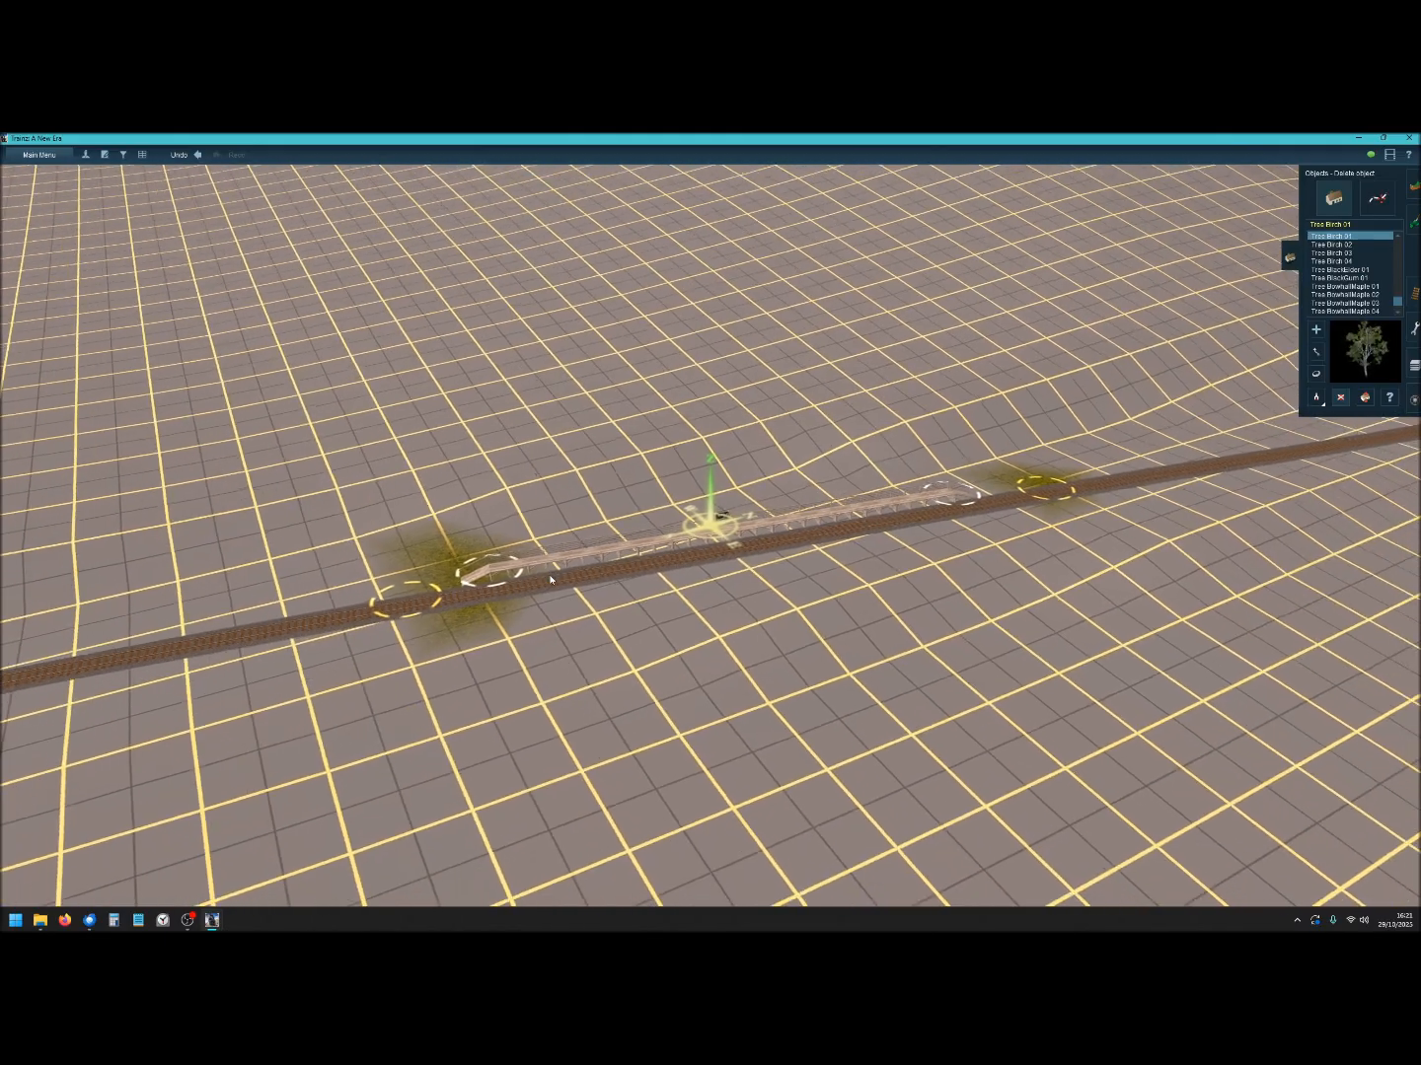
scroll(553, 581, "up", 4)
scroll(573, 582, "up", 3)
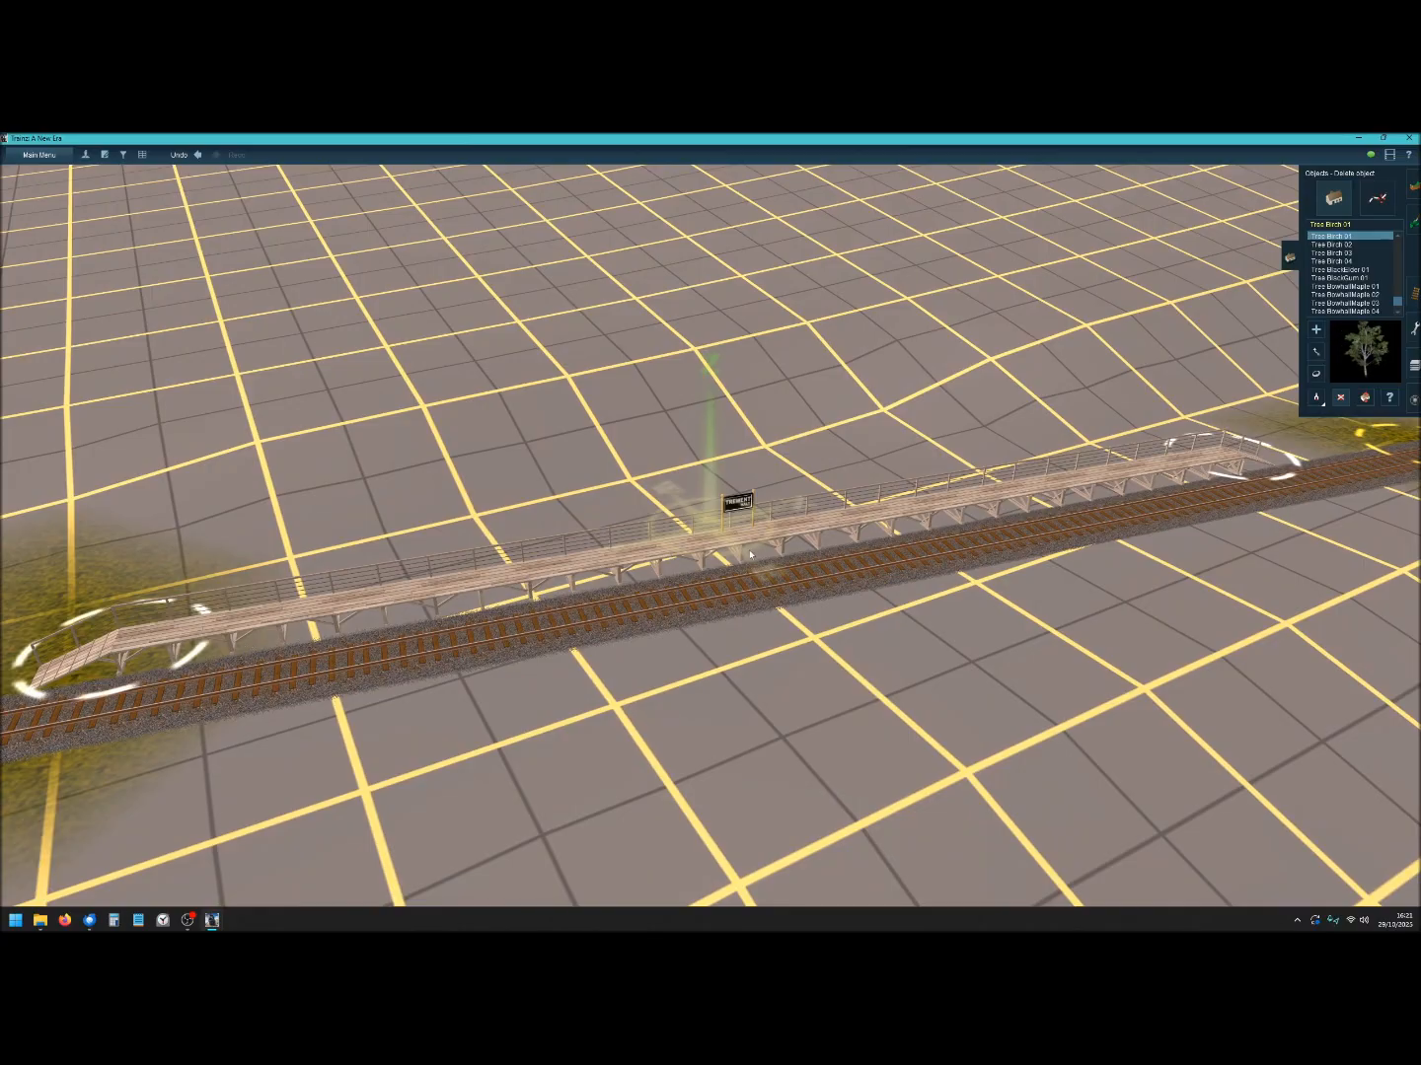
Inspect the full length of Trewent Halt's fenced platform and the single track beside it.
right_click_drag(625, 564, 617, 551)
scroll(662, 532, "down", 5)
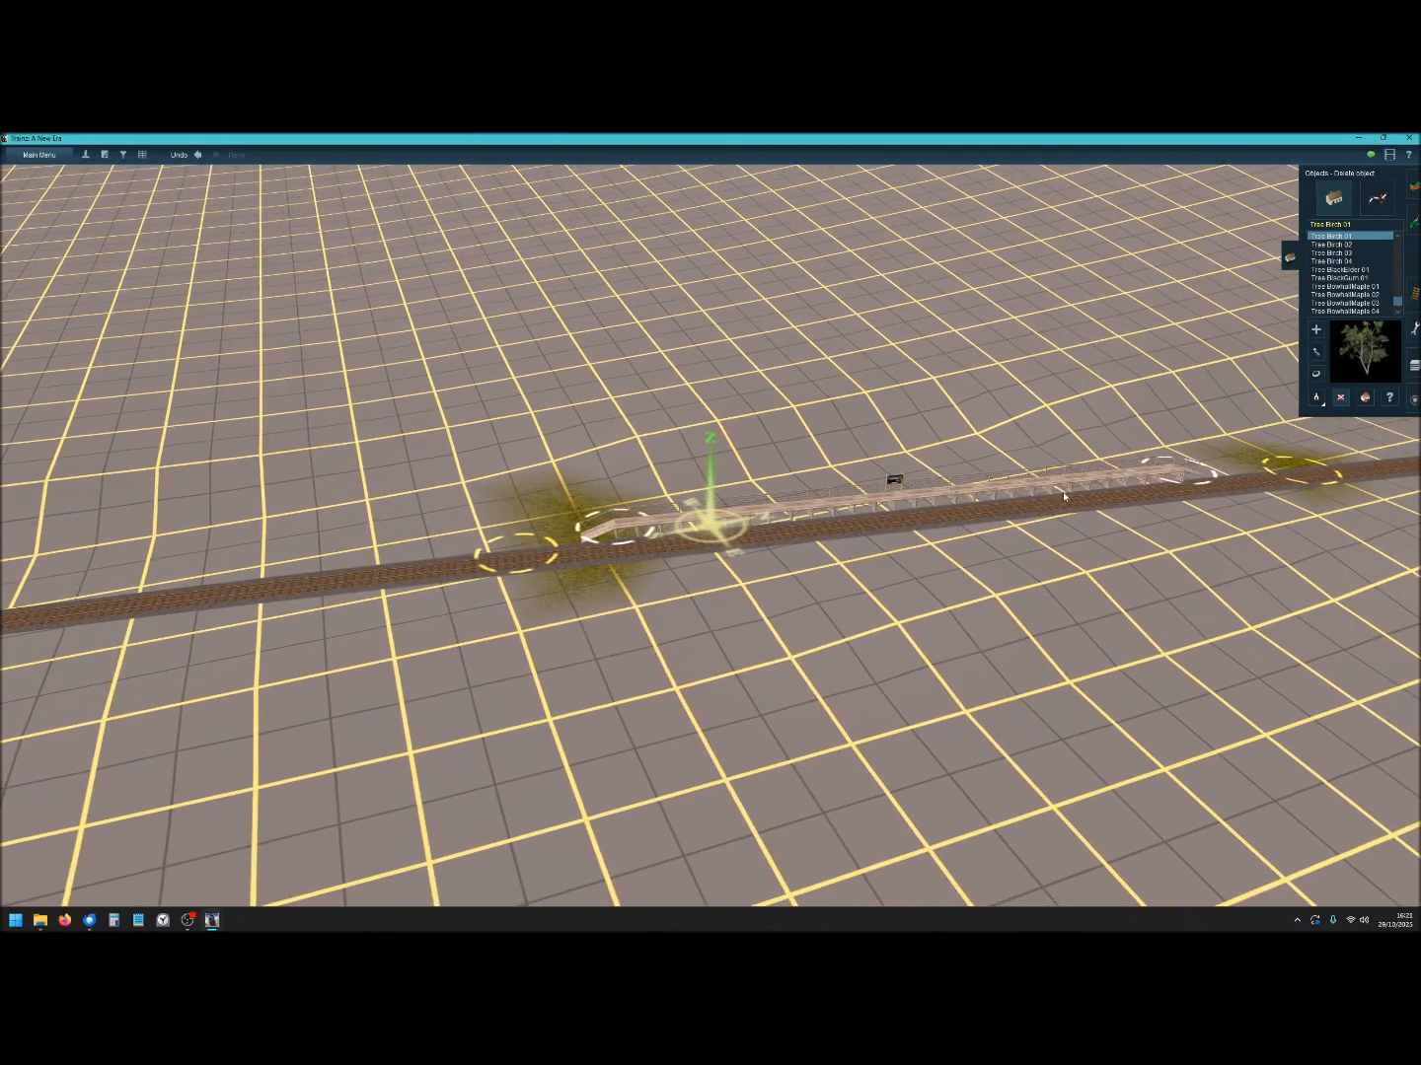
scroll(1046, 489, "up", 3)
right_click(967, 514)
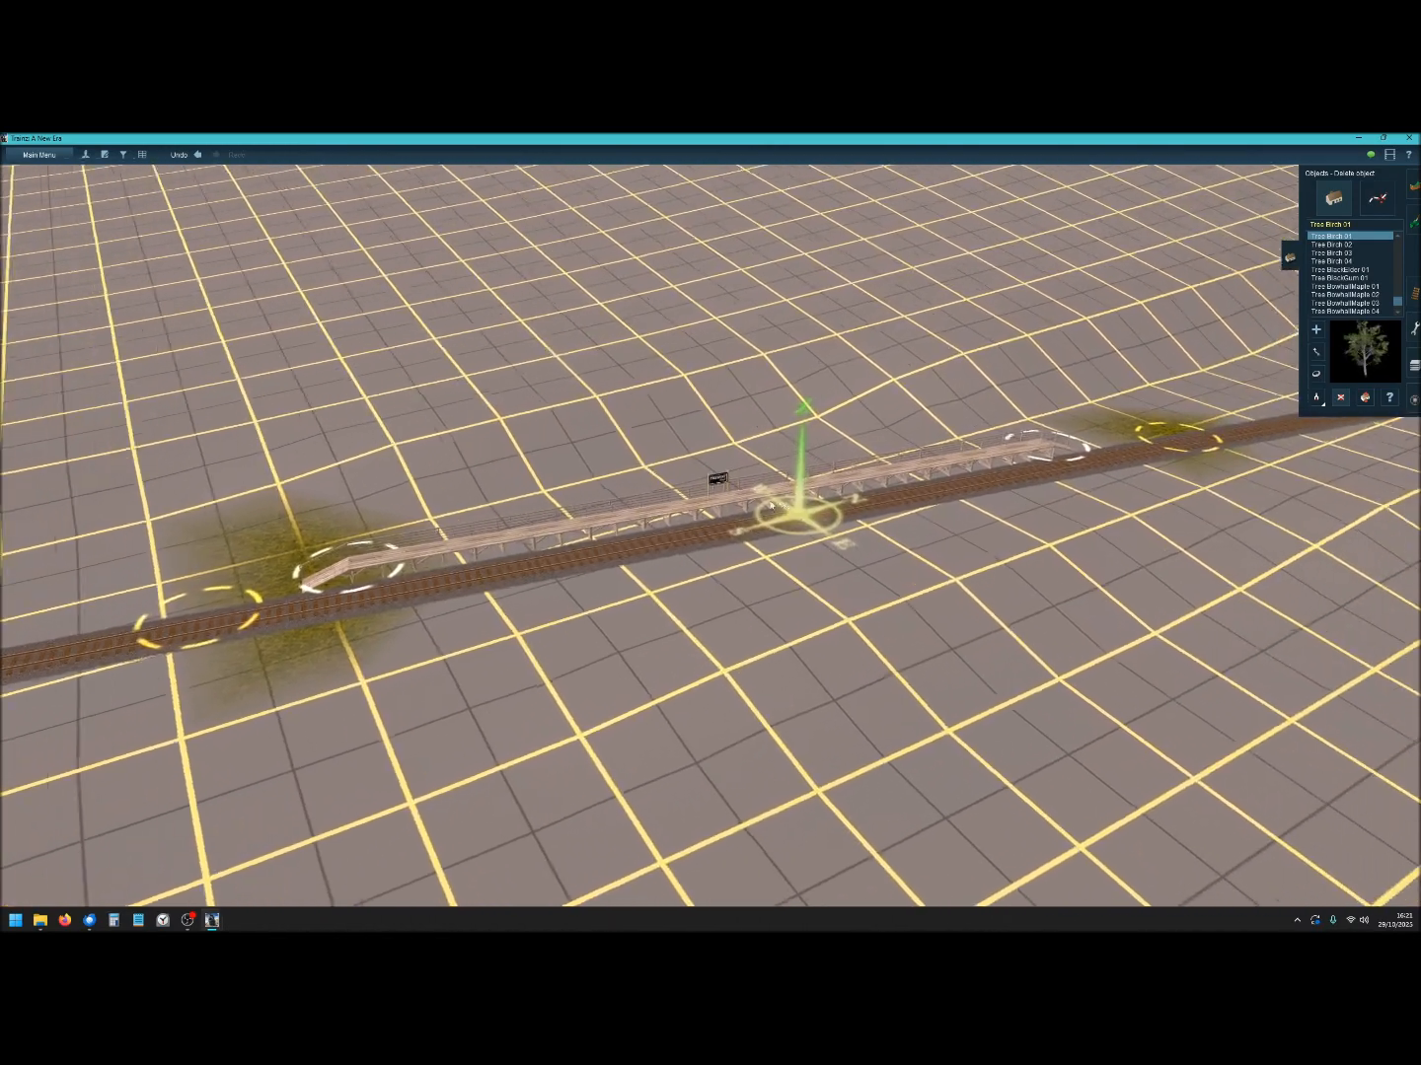
right_click(706, 506)
scroll(697, 577, "up", 2)
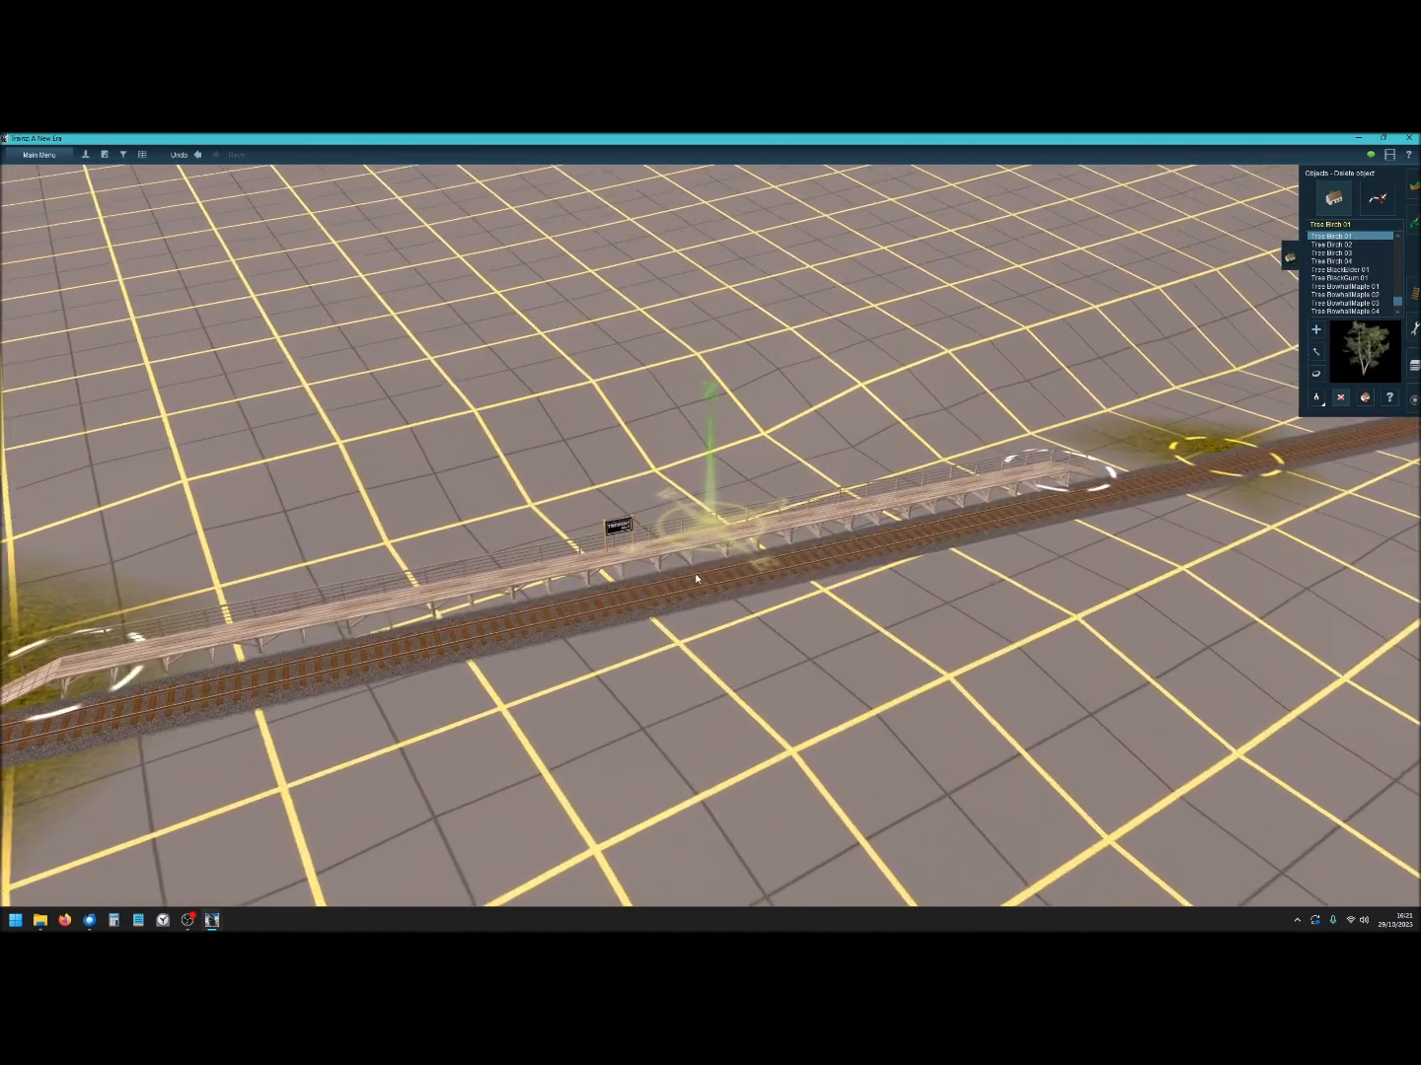
scroll(696, 579, "down", 2)
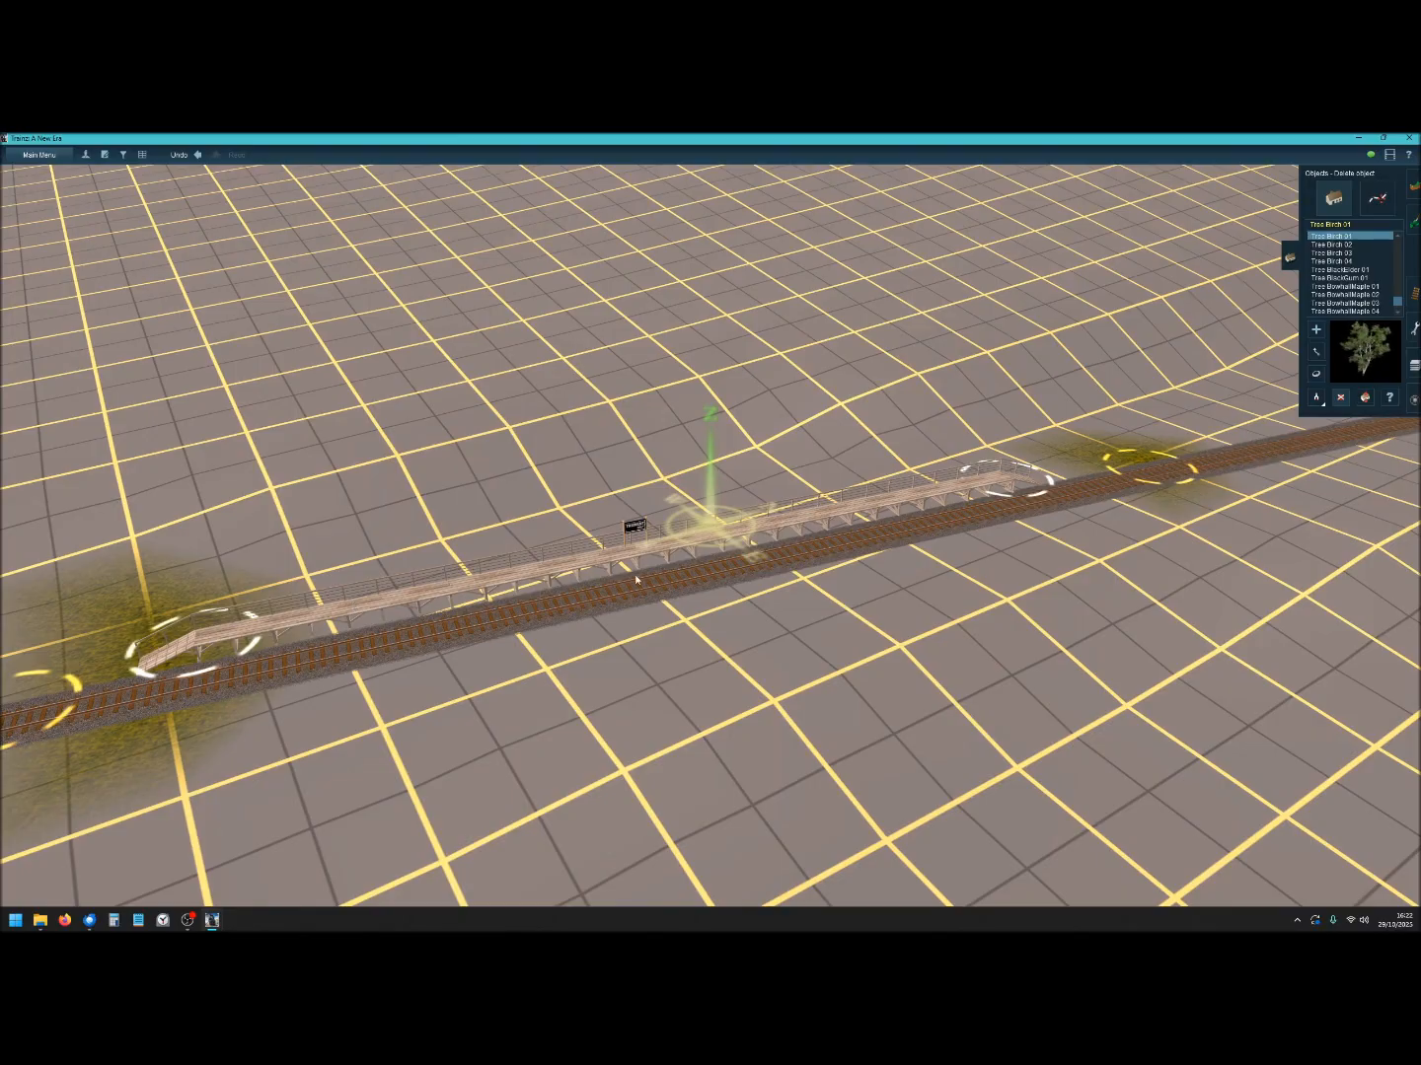
right_click(695, 552)
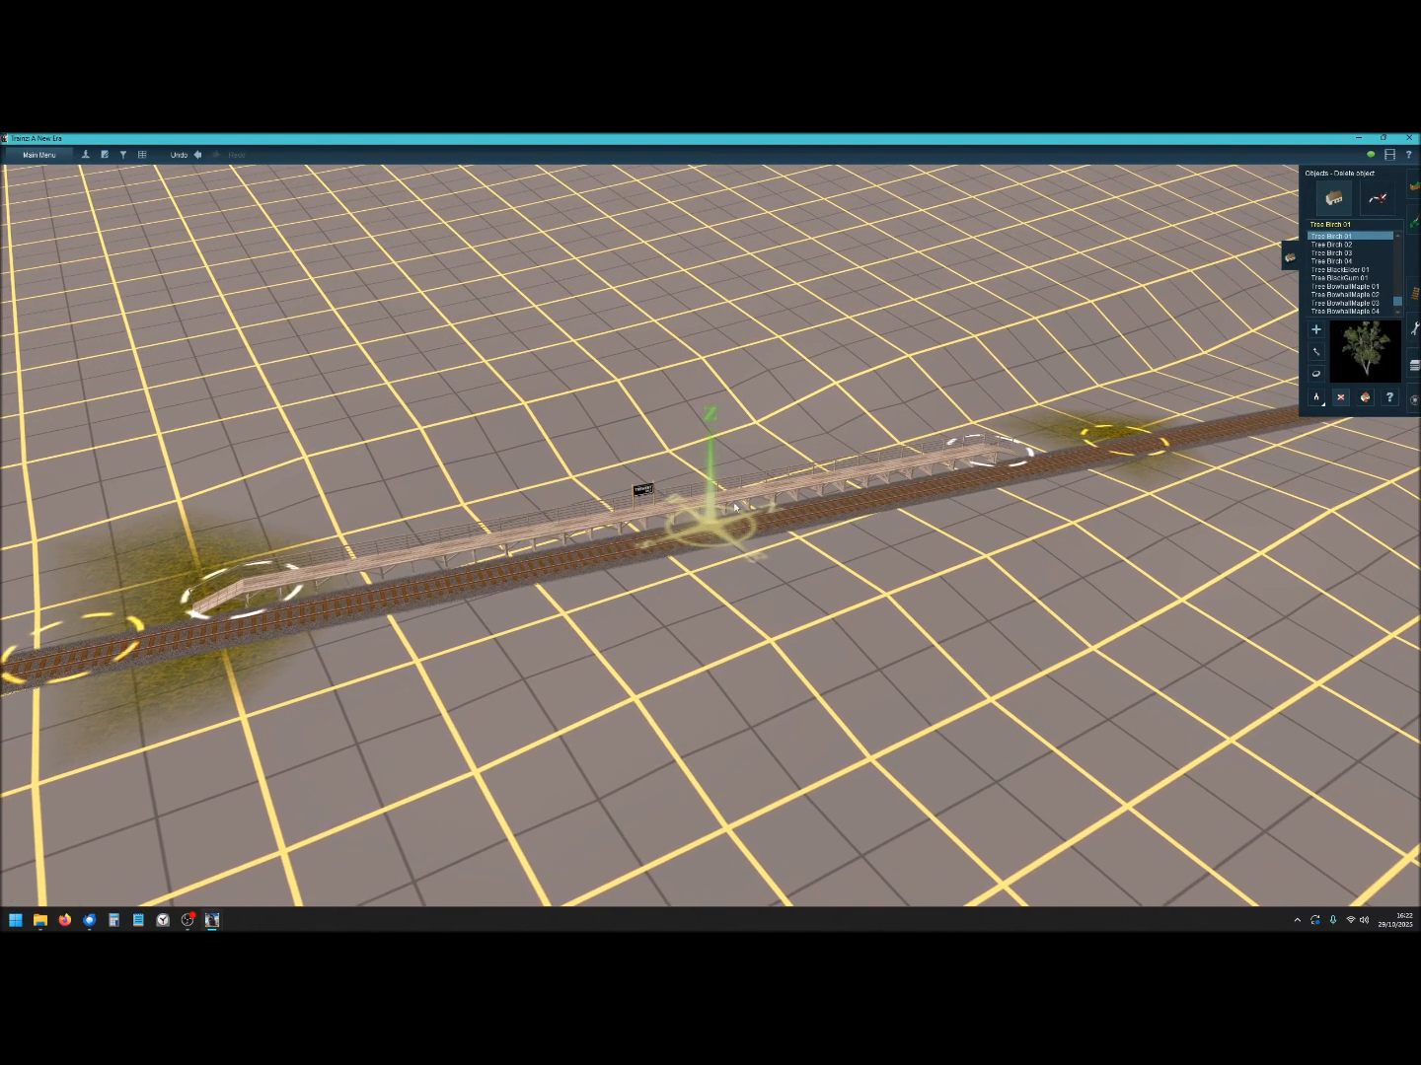
scroll(606, 527, "down", 4)
scroll(659, 532, "up", 6)
right_click(659, 532)
scroll(697, 529, "up", 3)
scroll(698, 530, "down", 4)
scroll(771, 555, "up", 2)
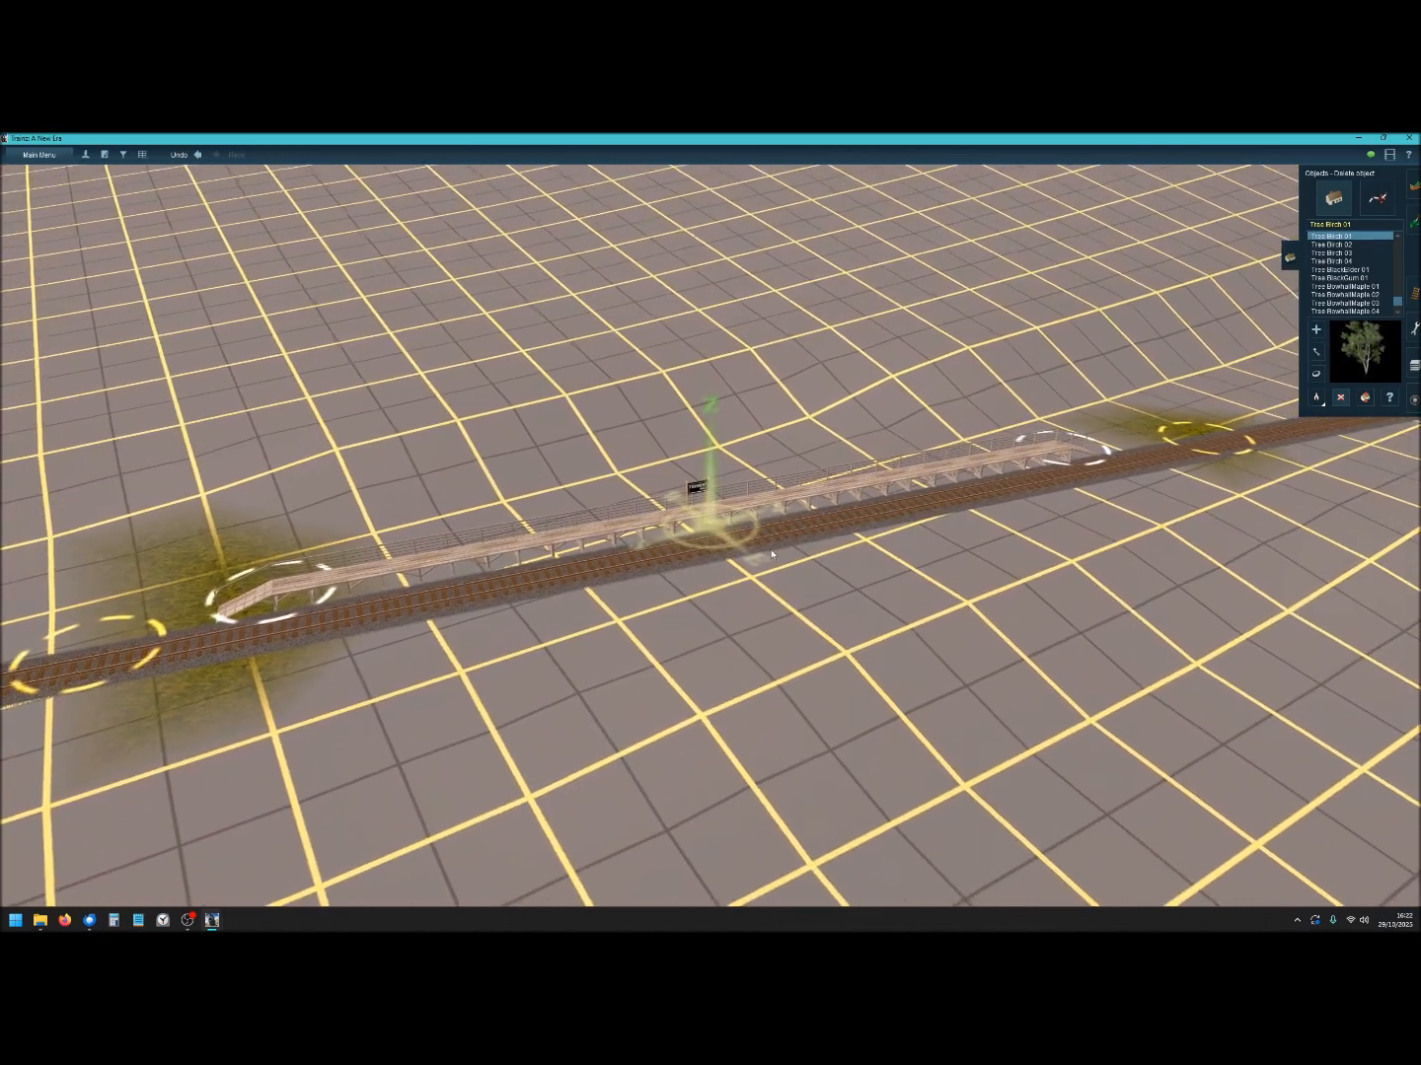
Examine the platform ramps at Trewent Halt and the track running beyond each end.
right_click_drag(787, 530, 502, 549)
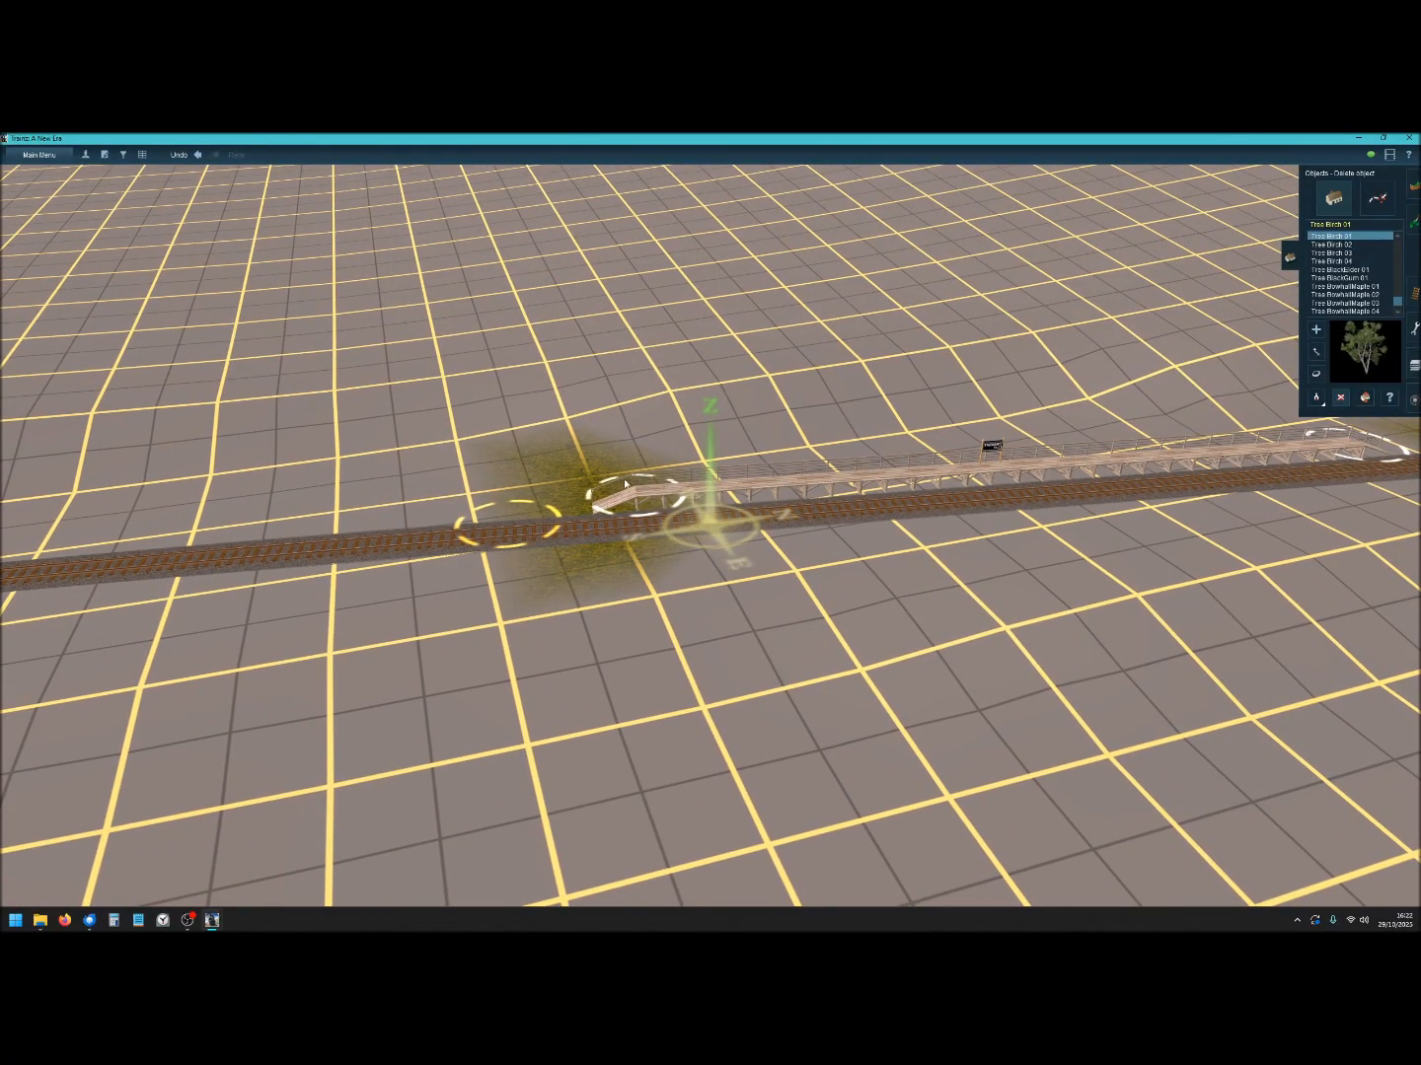
scroll(662, 514, "down", 3)
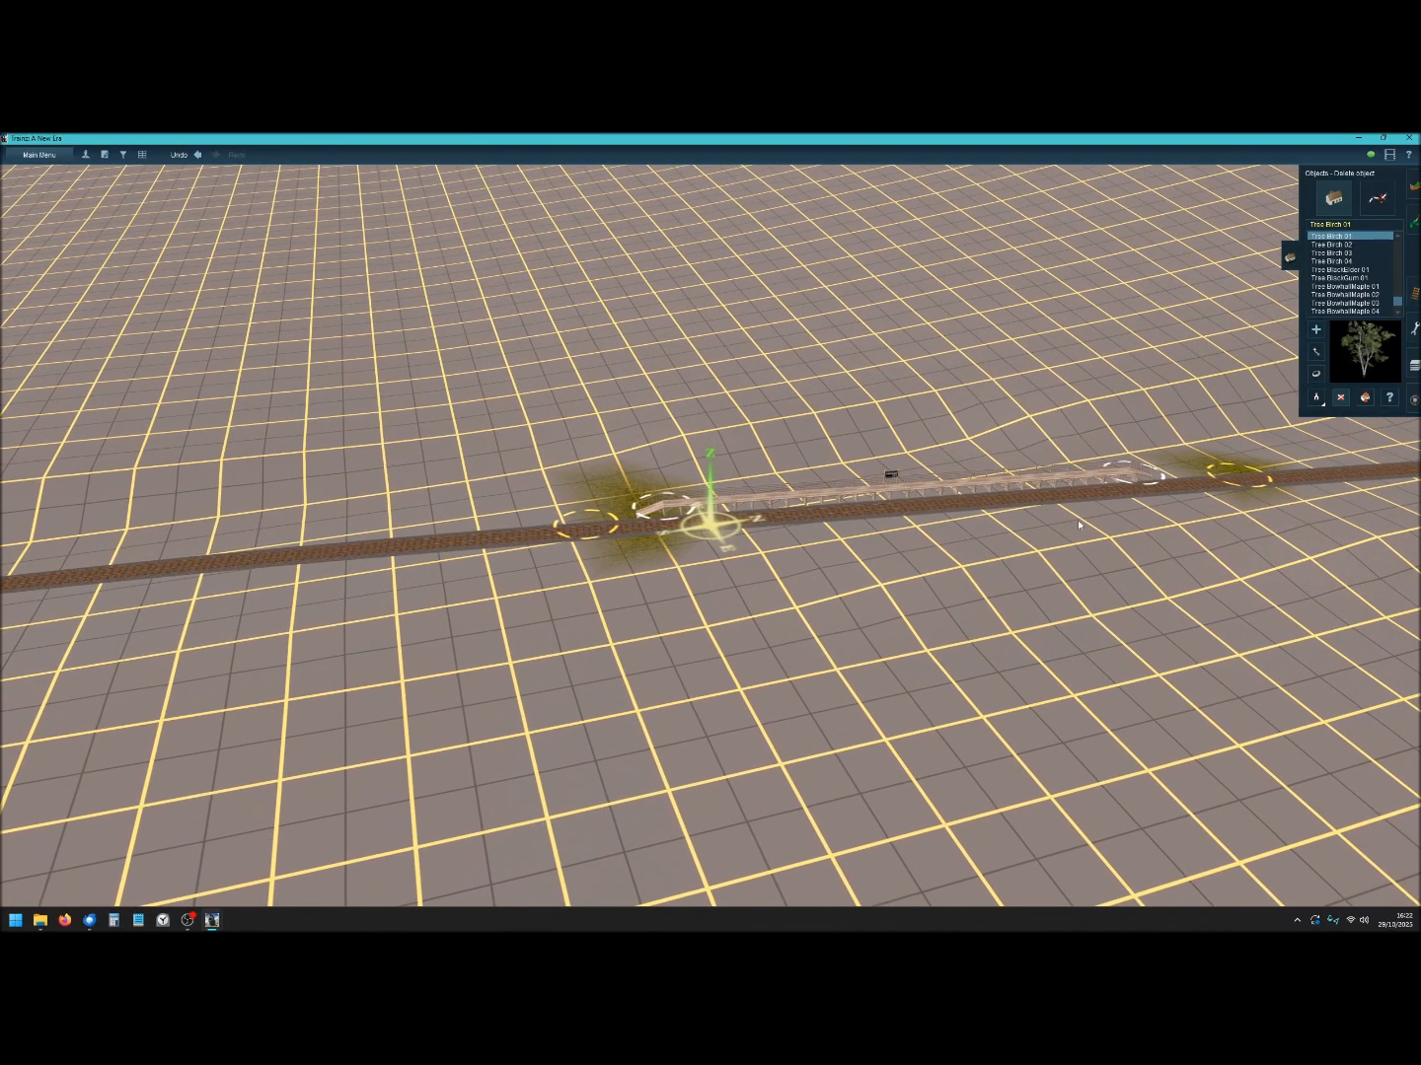
right_click_drag(756, 520, 706, 525)
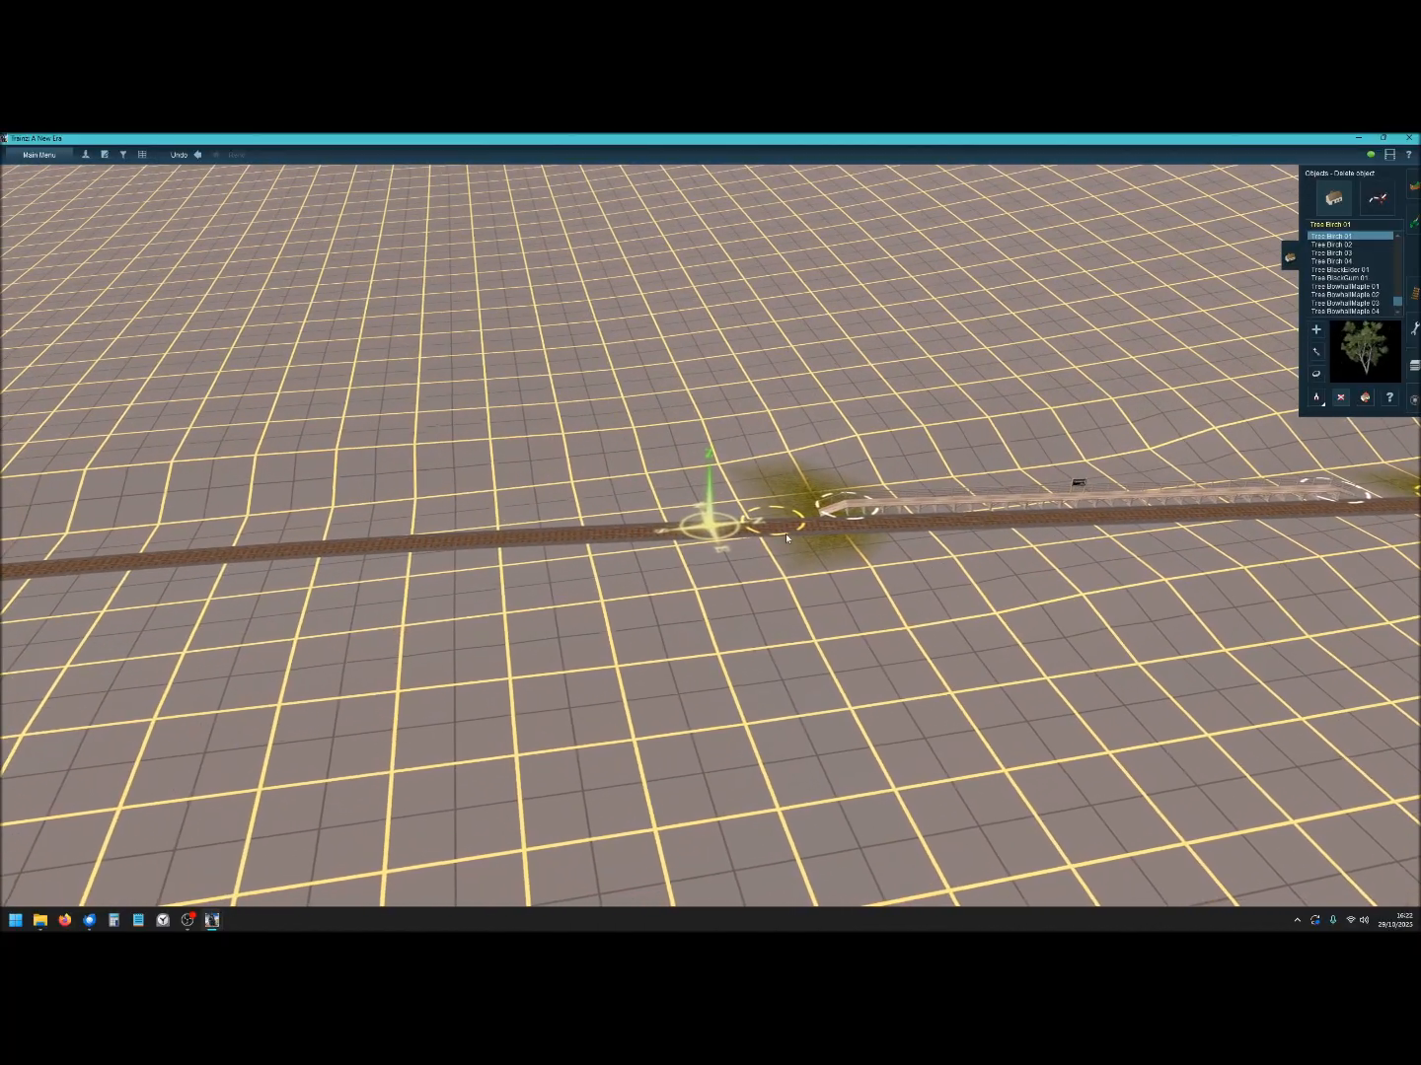
right_click(864, 510)
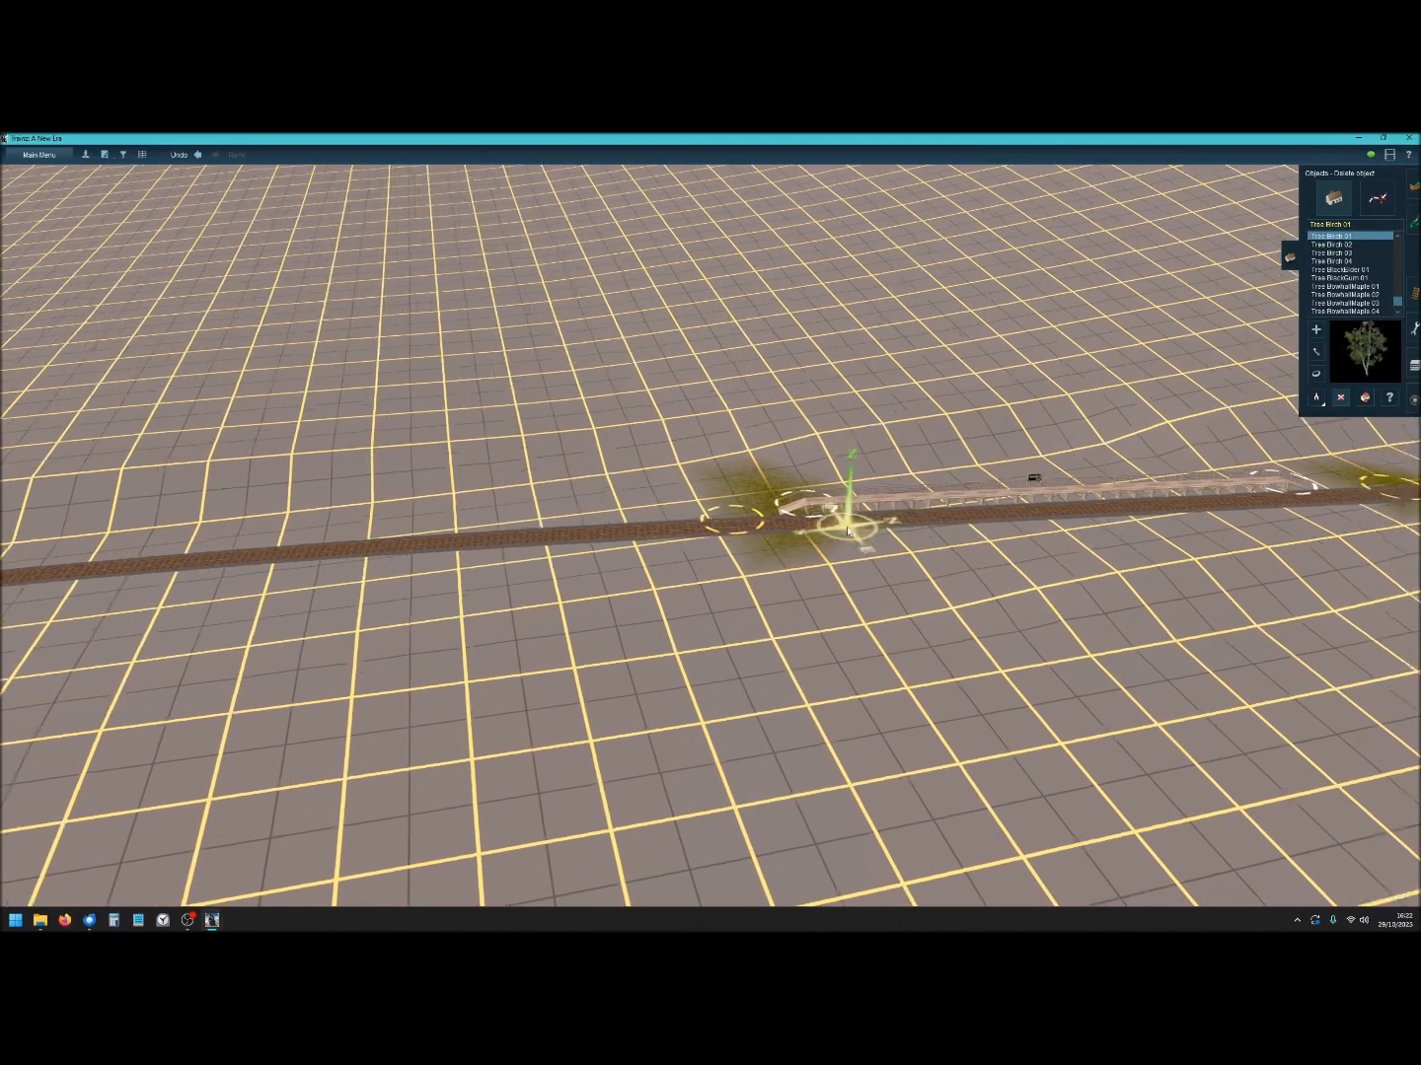
right_click(828, 515)
right_click(855, 503)
right_click(854, 502)
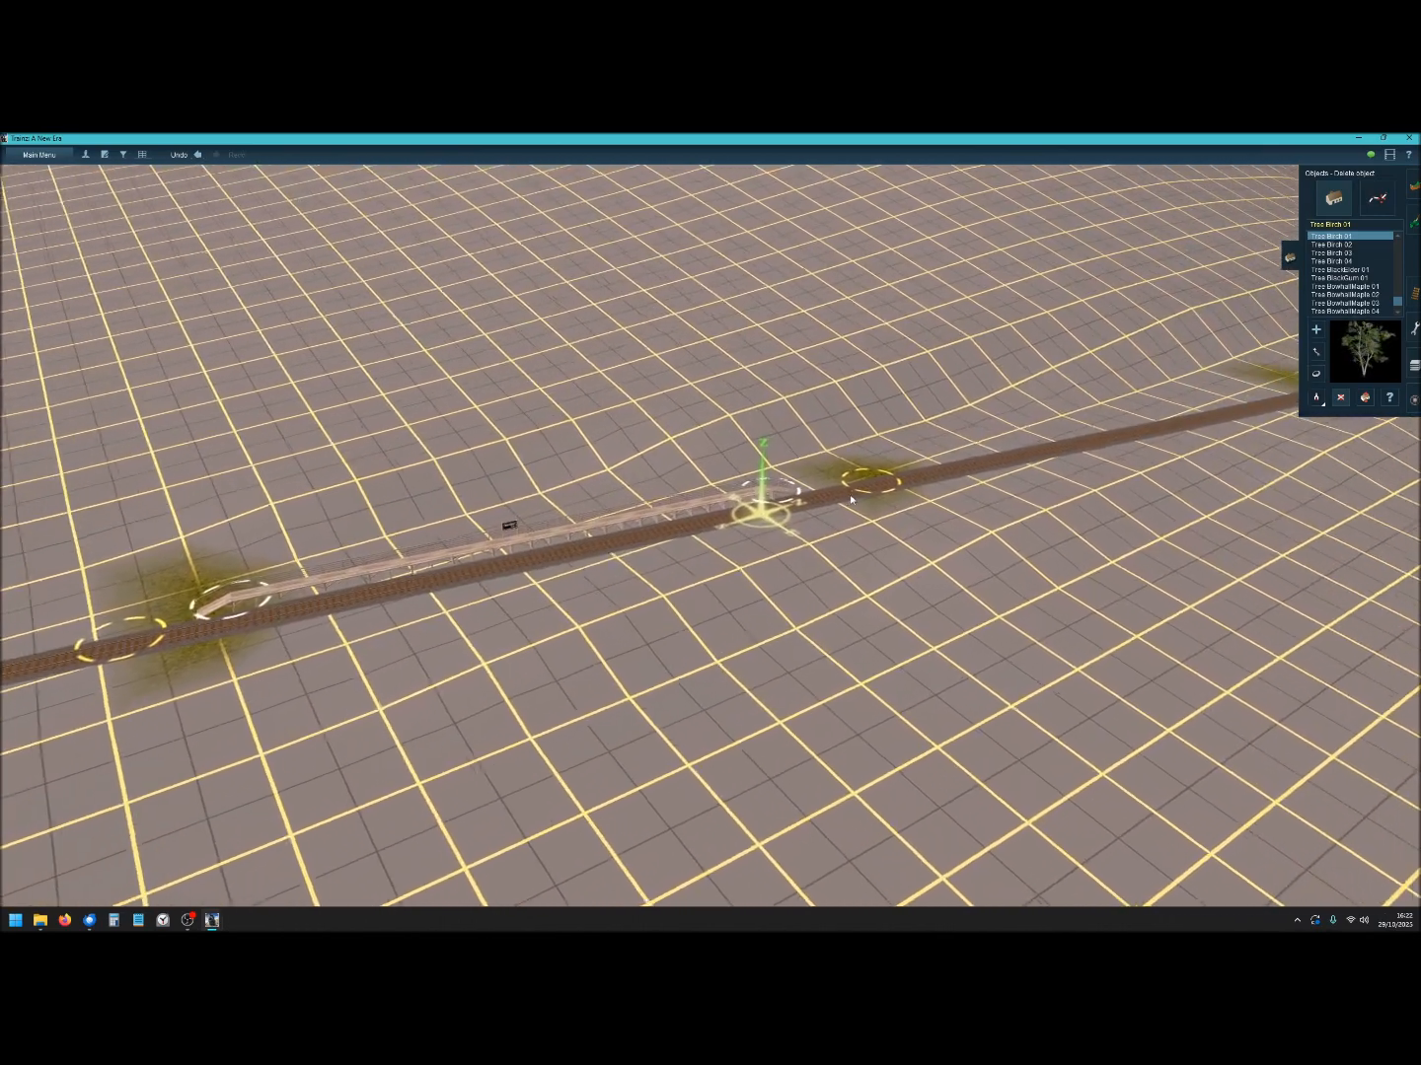
right_click(840, 490)
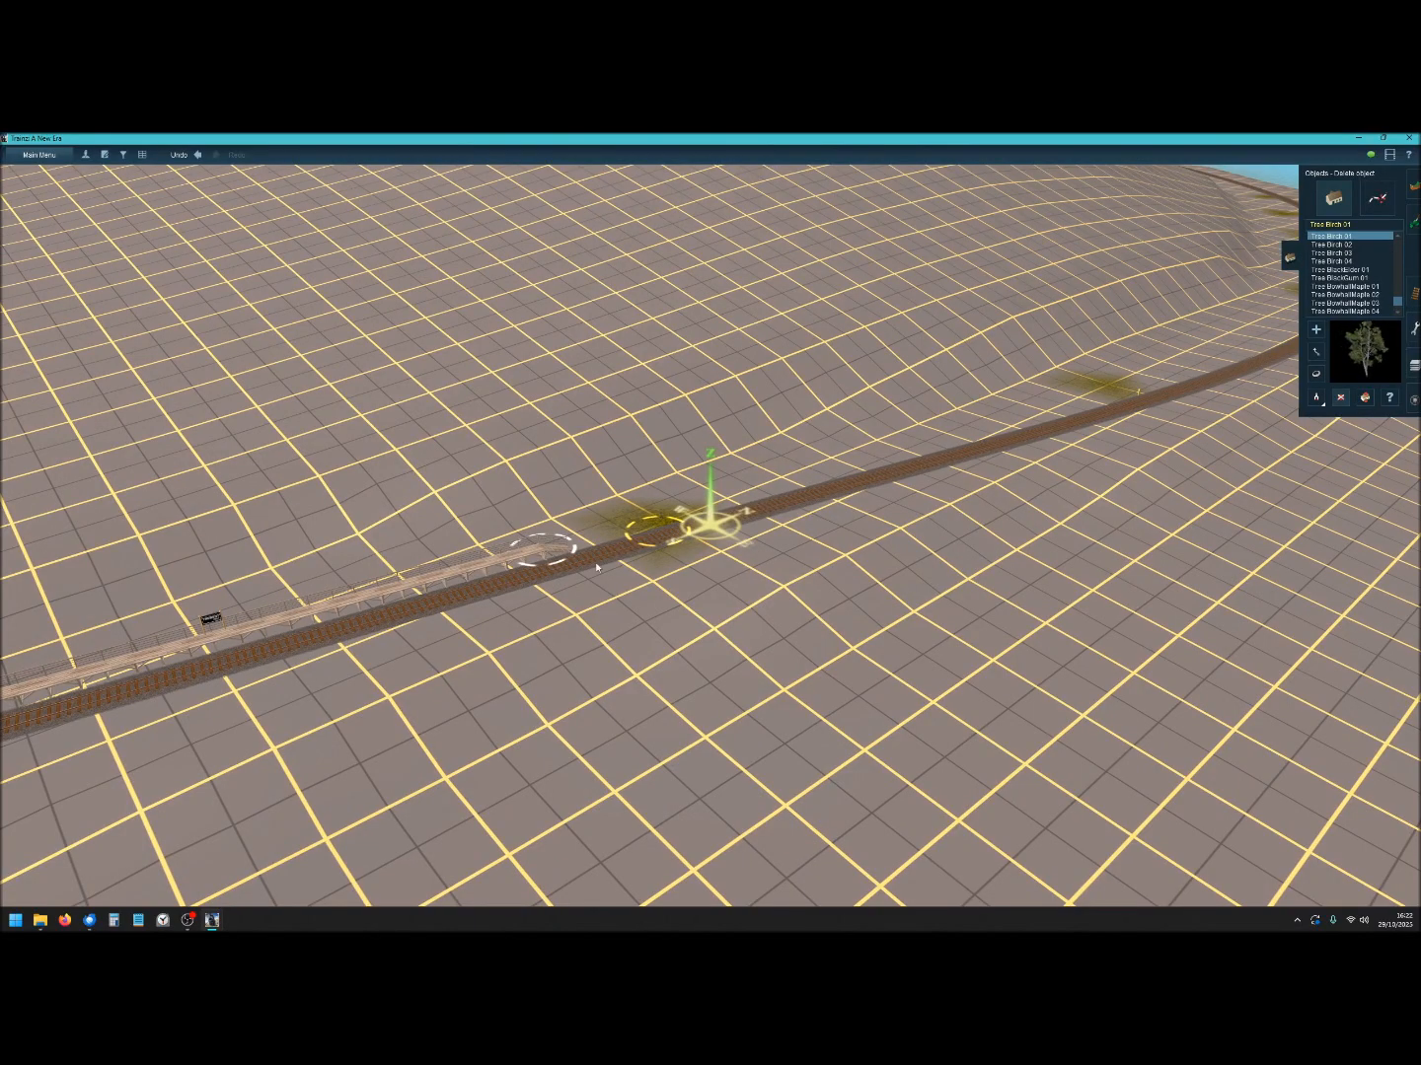
right_click(681, 537)
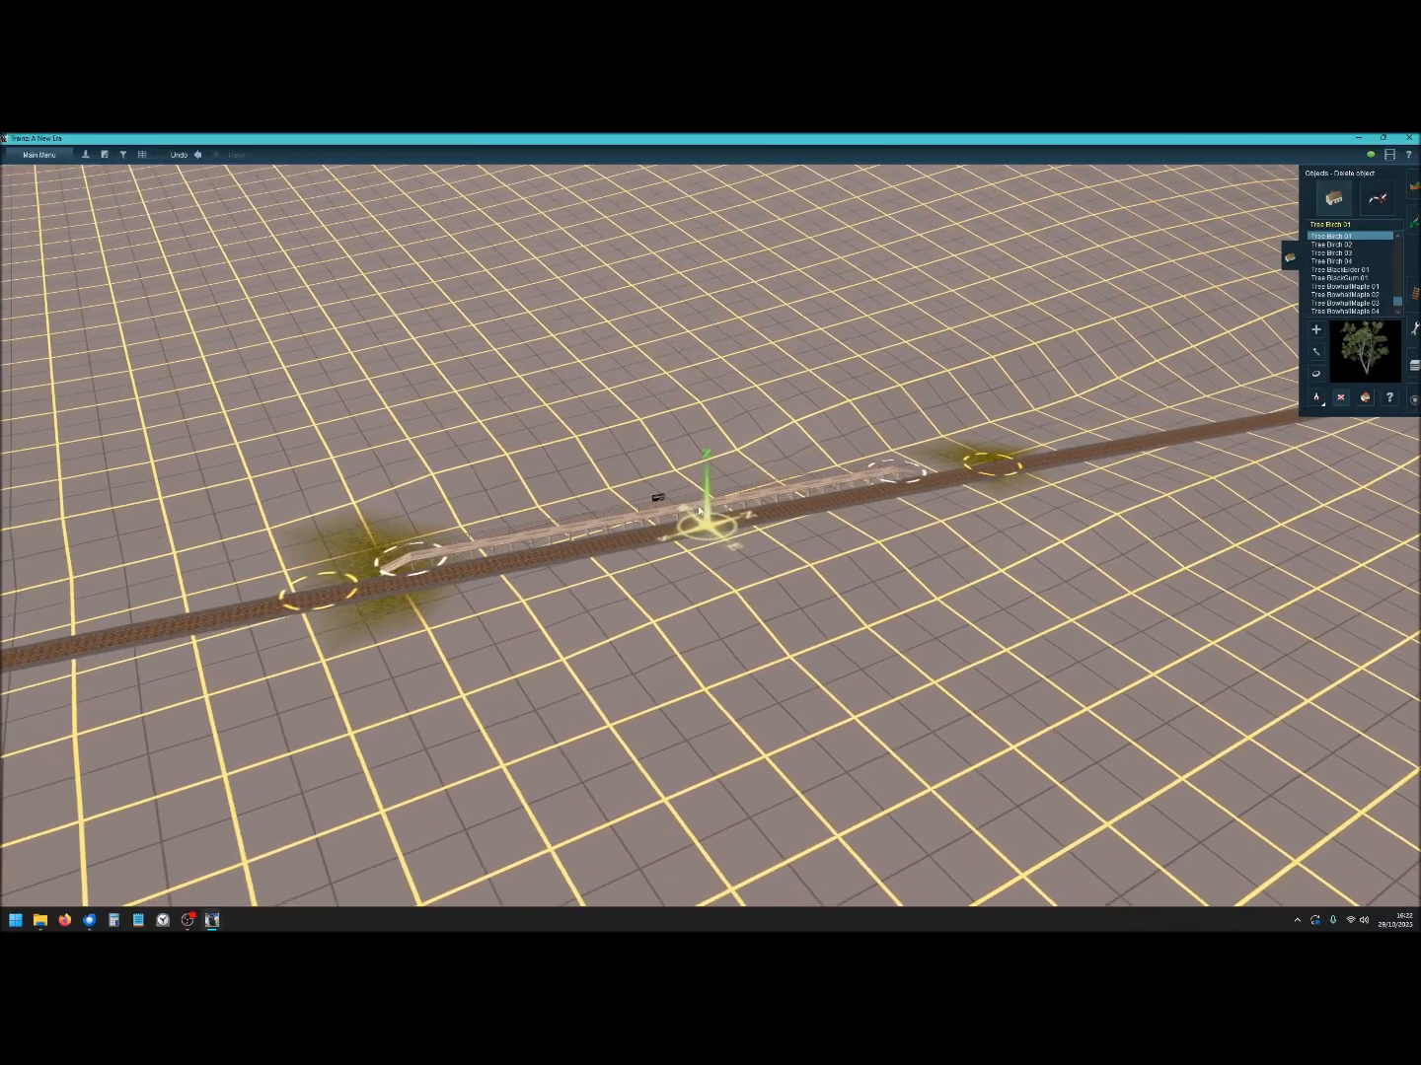
Place an SF Track Ruler across the track beside the ramped end of Trewent Halt's platform.
scroll(728, 527, "up", 5)
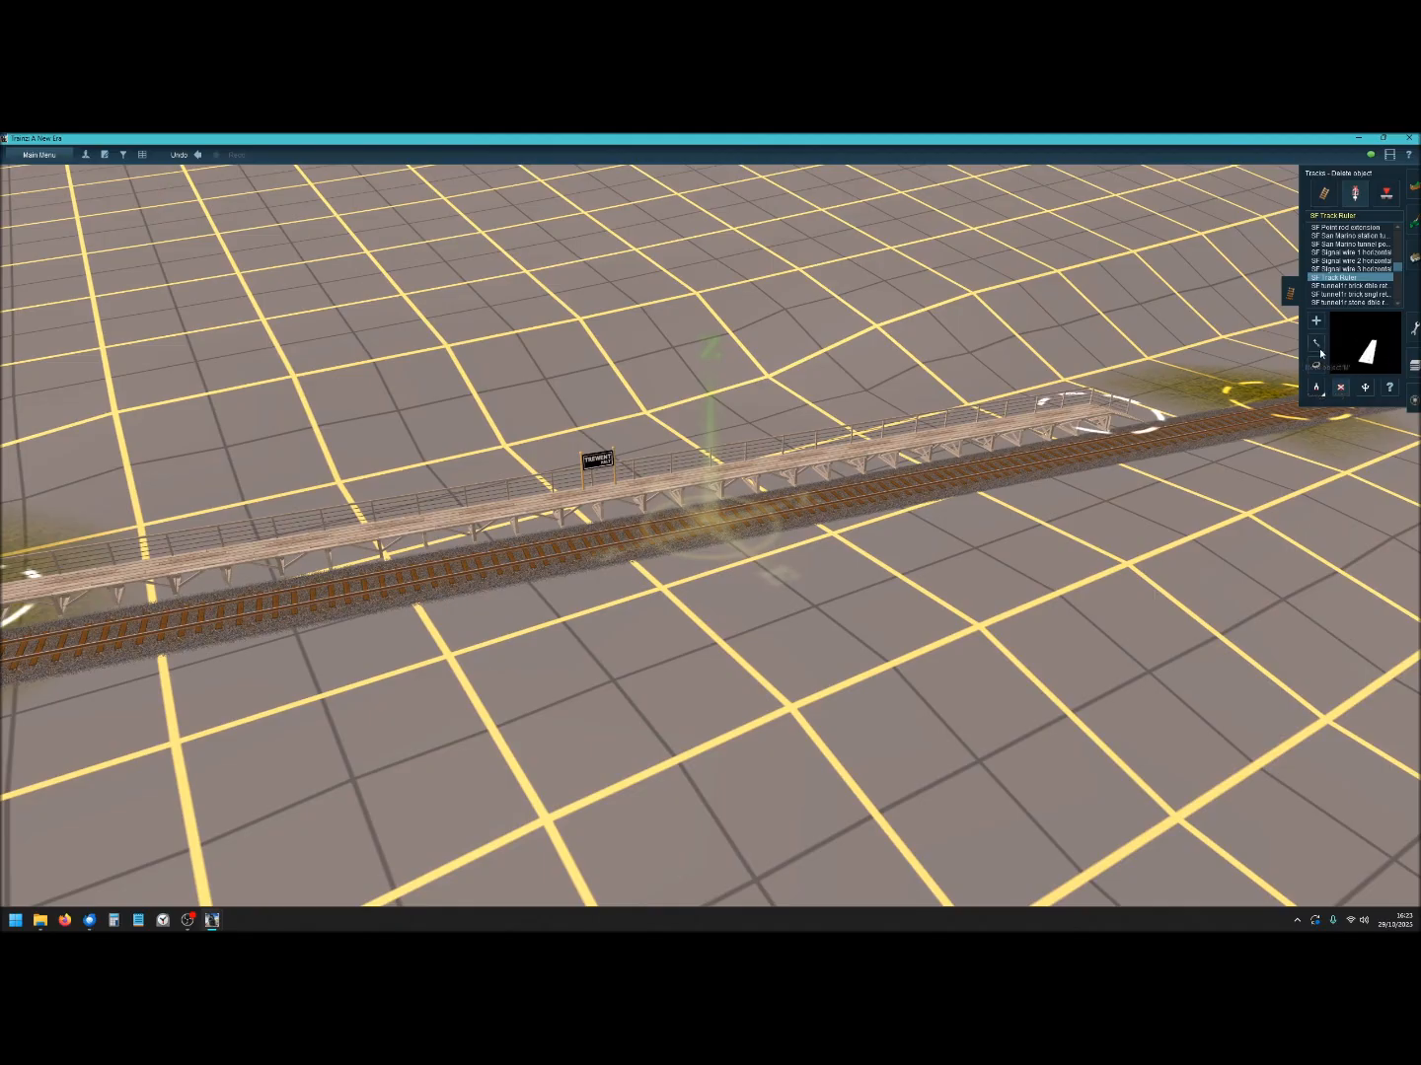
right_click(1116, 471)
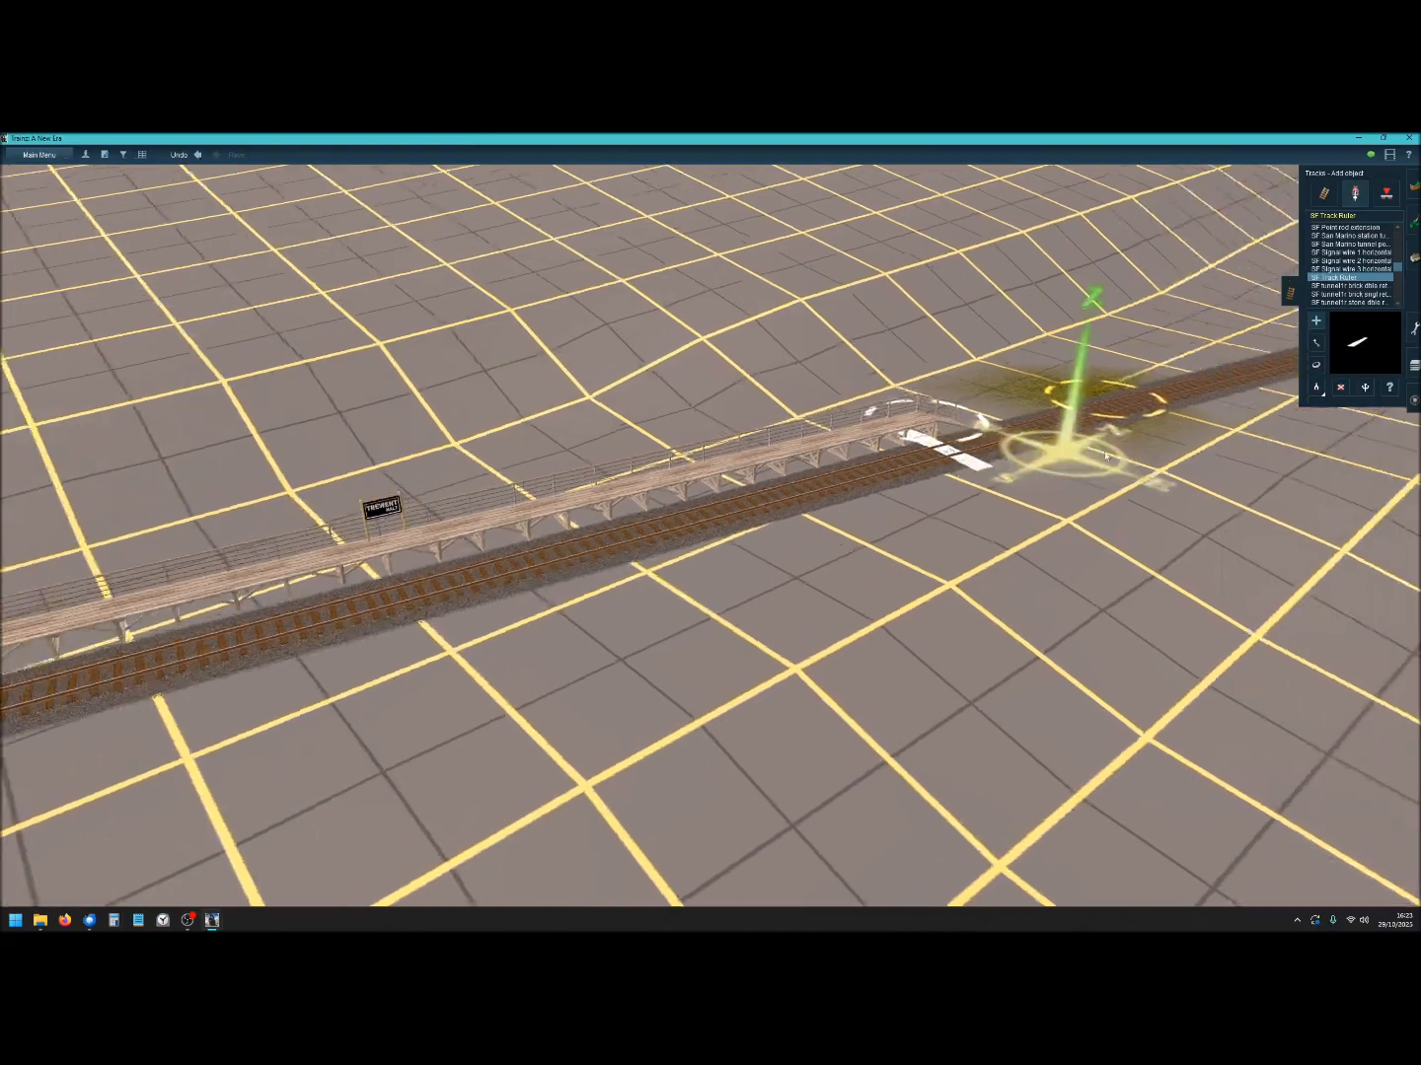
scroll(541, 584, "up", 3)
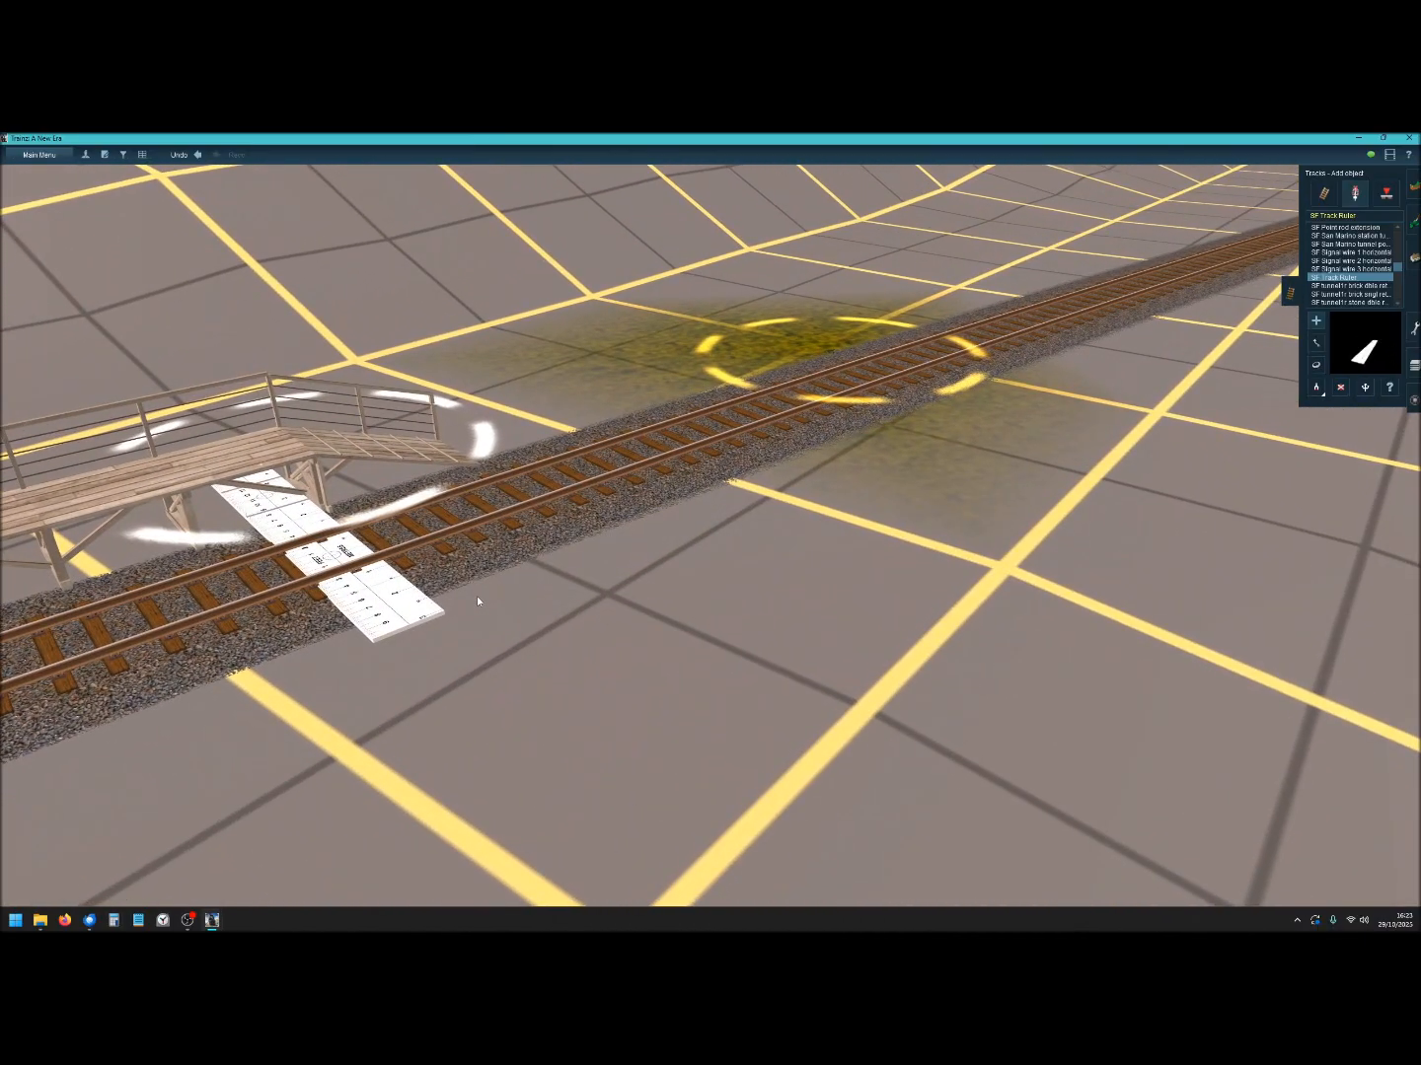
Examine the ruler from directly overhead to measure the platform edge's distance from the track centre.
key("Up")
key("Up")
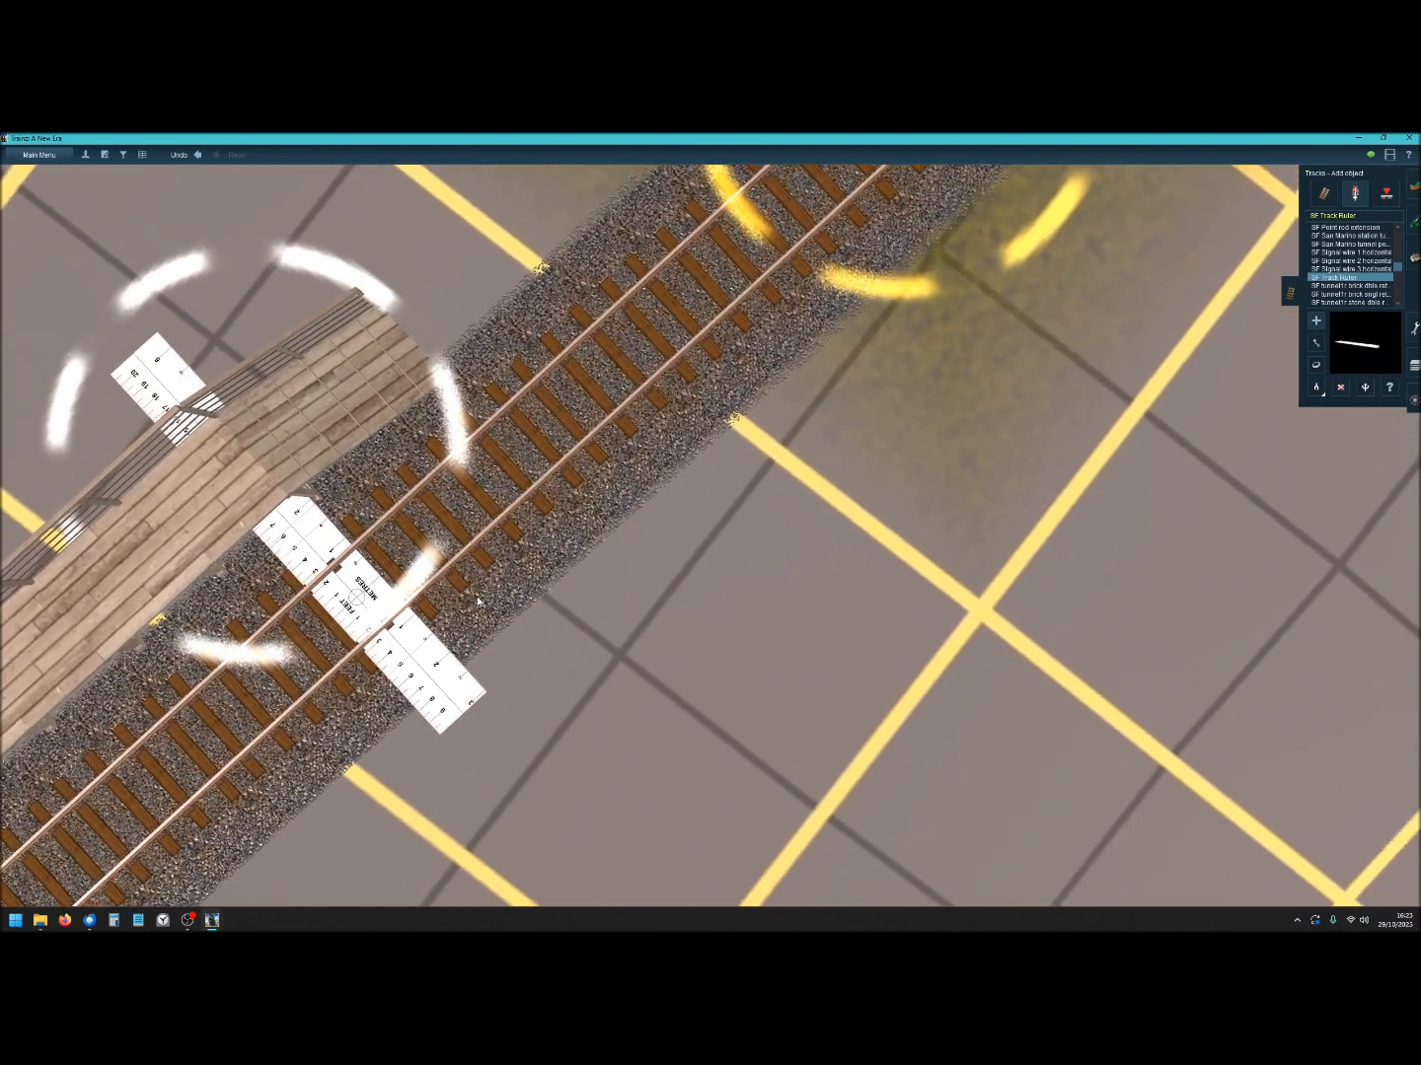
key("Right")
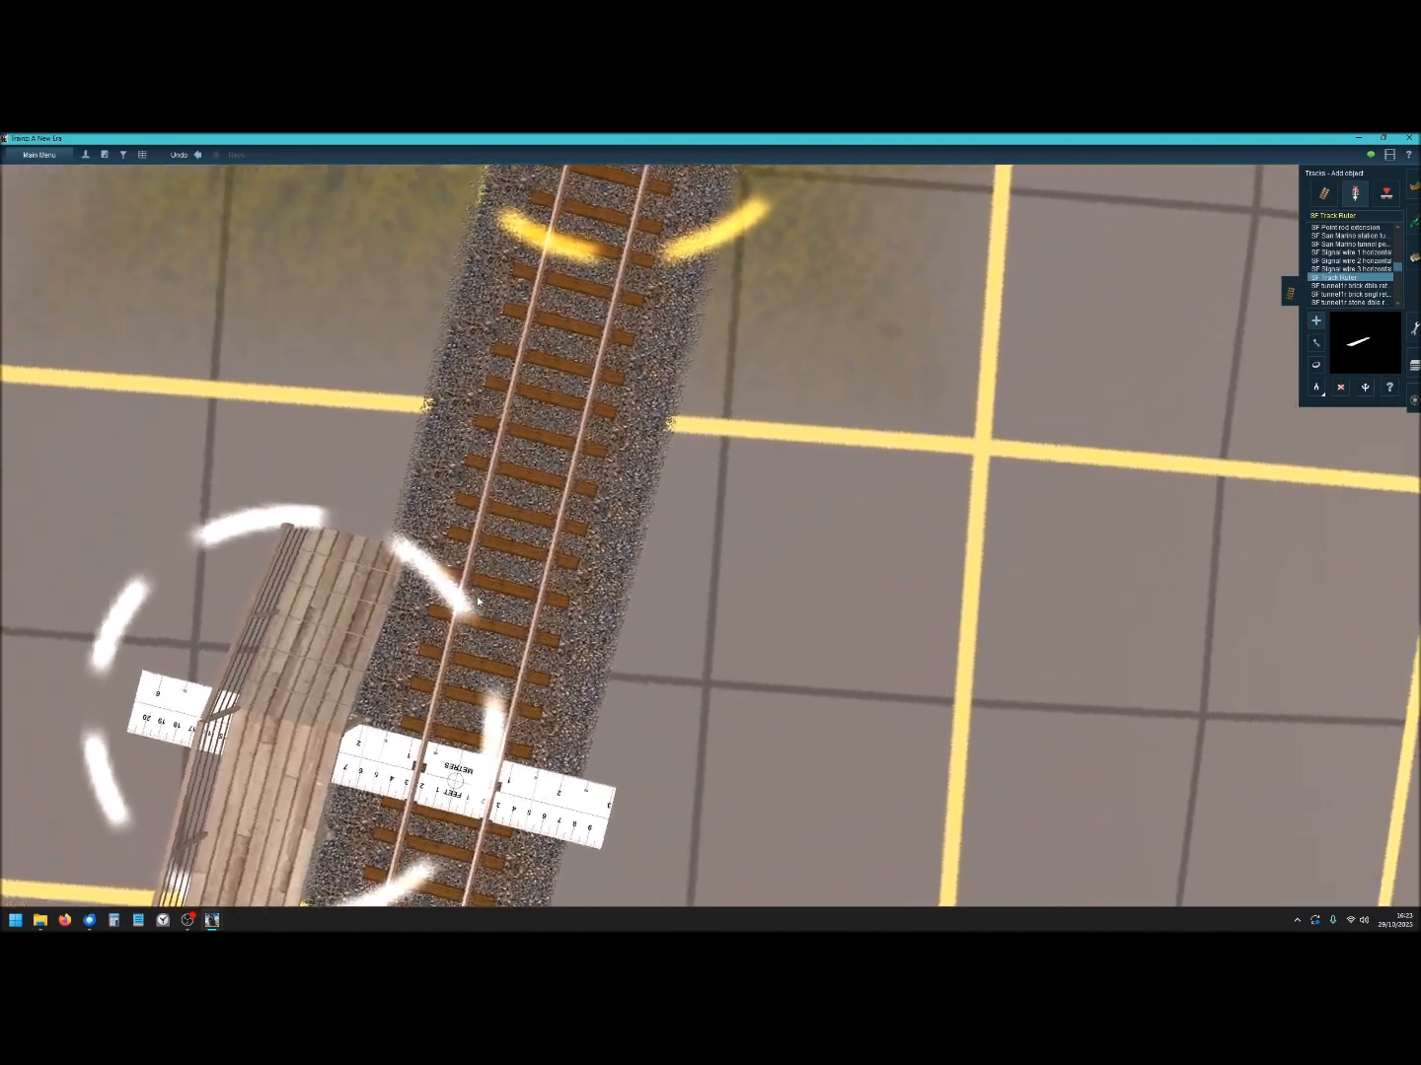
right_click(397, 792)
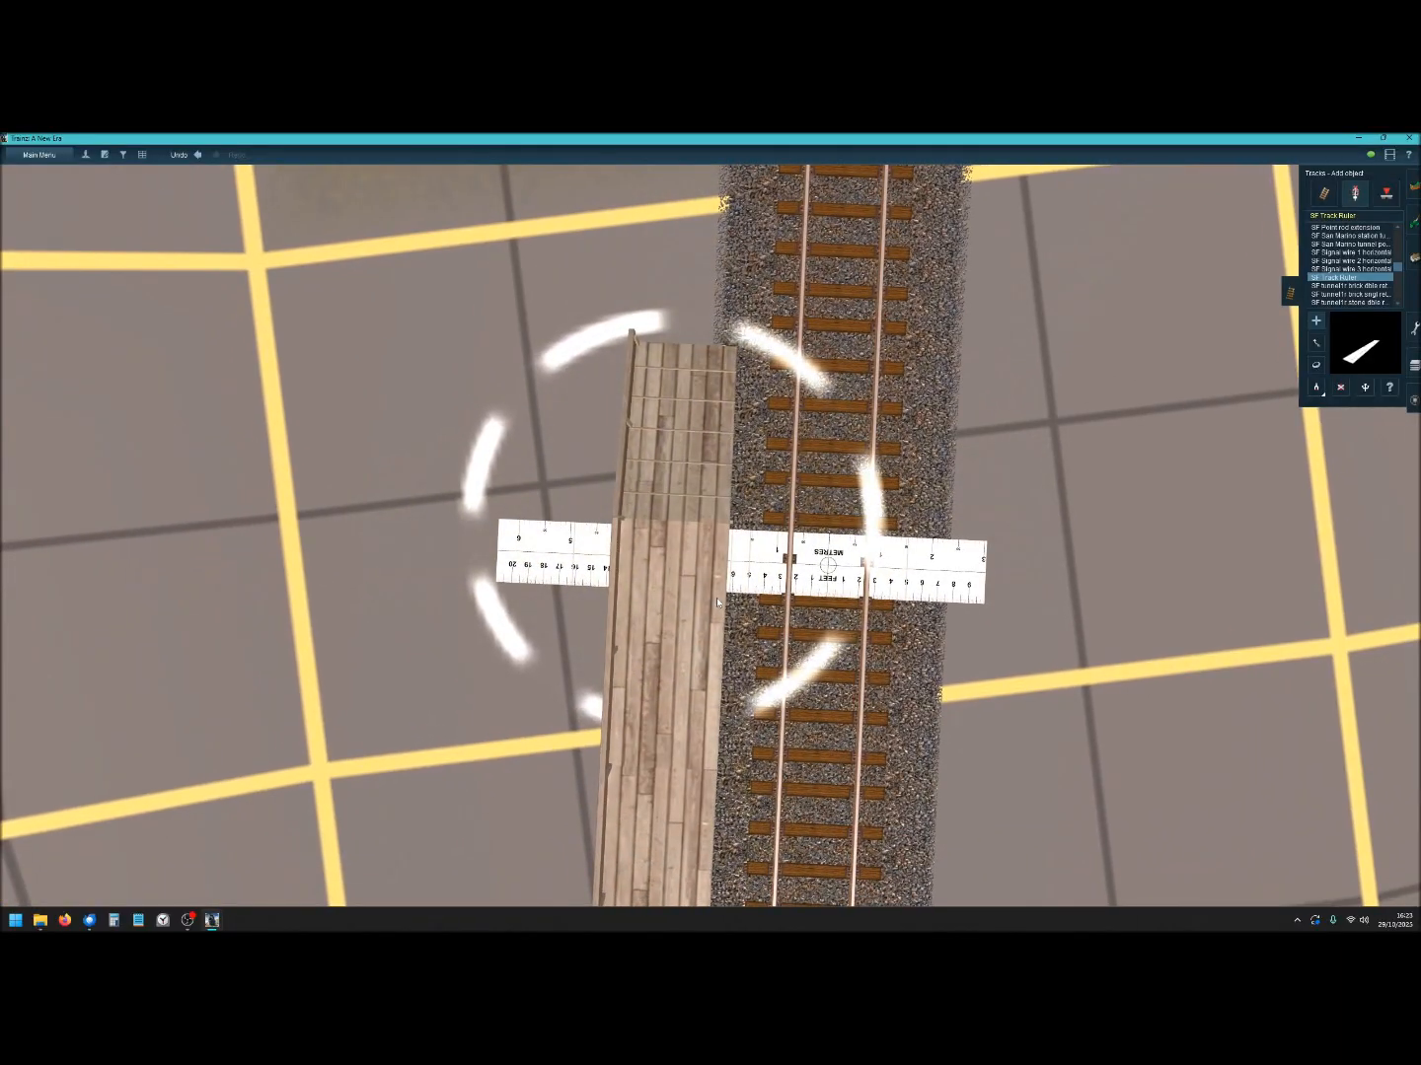
Examine the ruler beneath Trewent Halt's ramped platform end from several angles to judge the gap between platform and track.
key("Down")
key("Left")
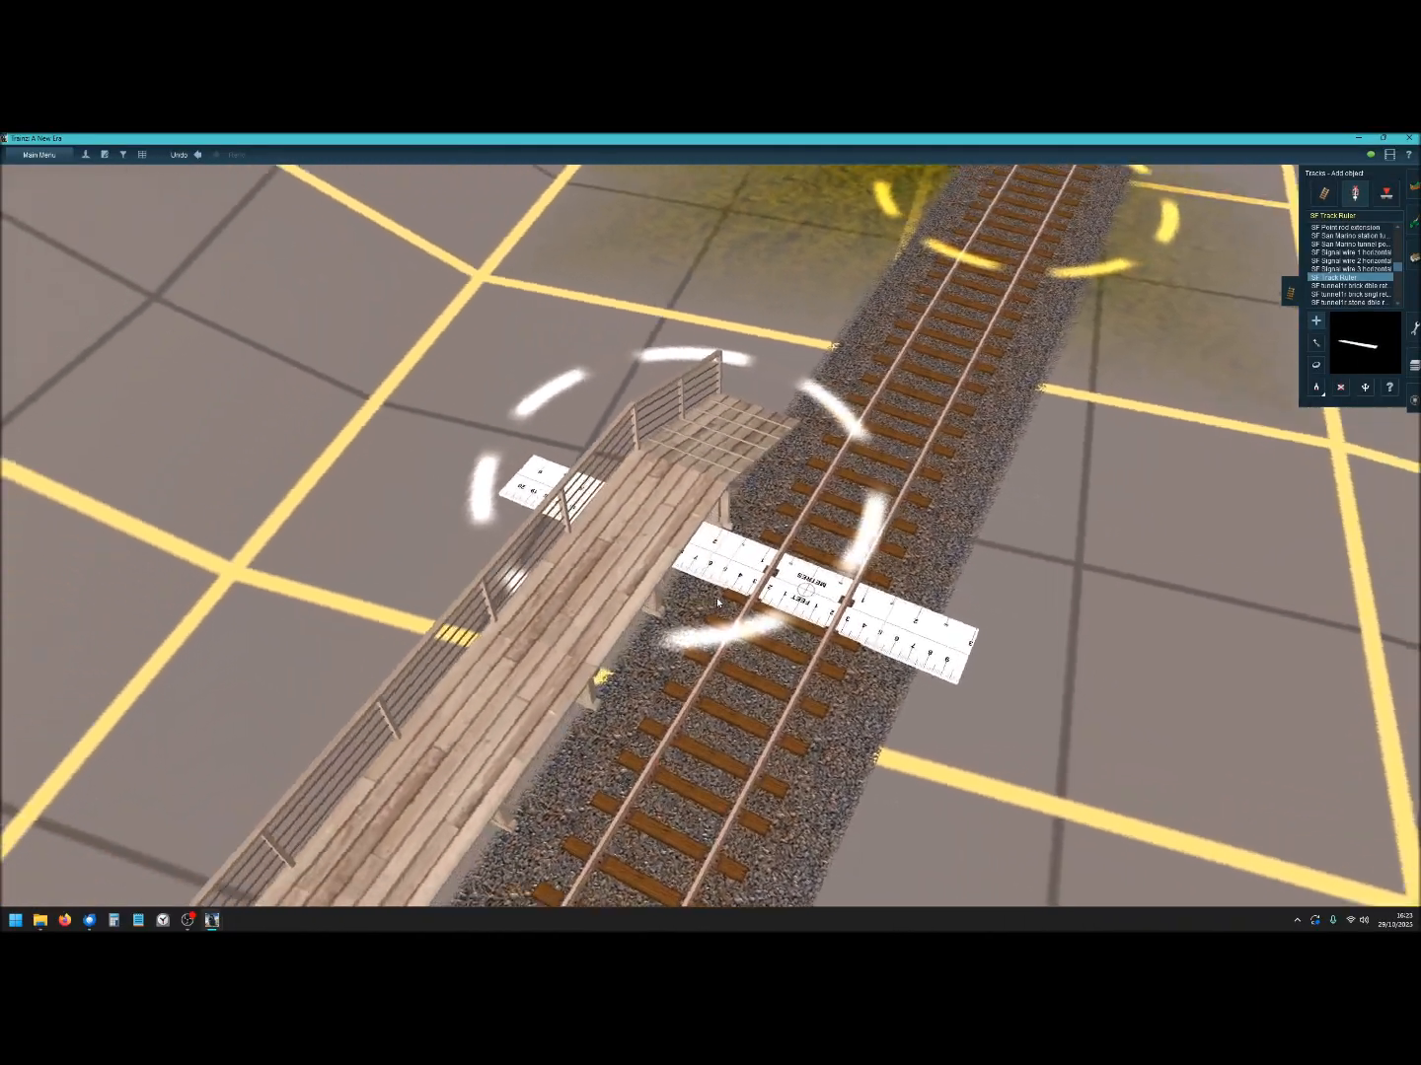
key("Left")
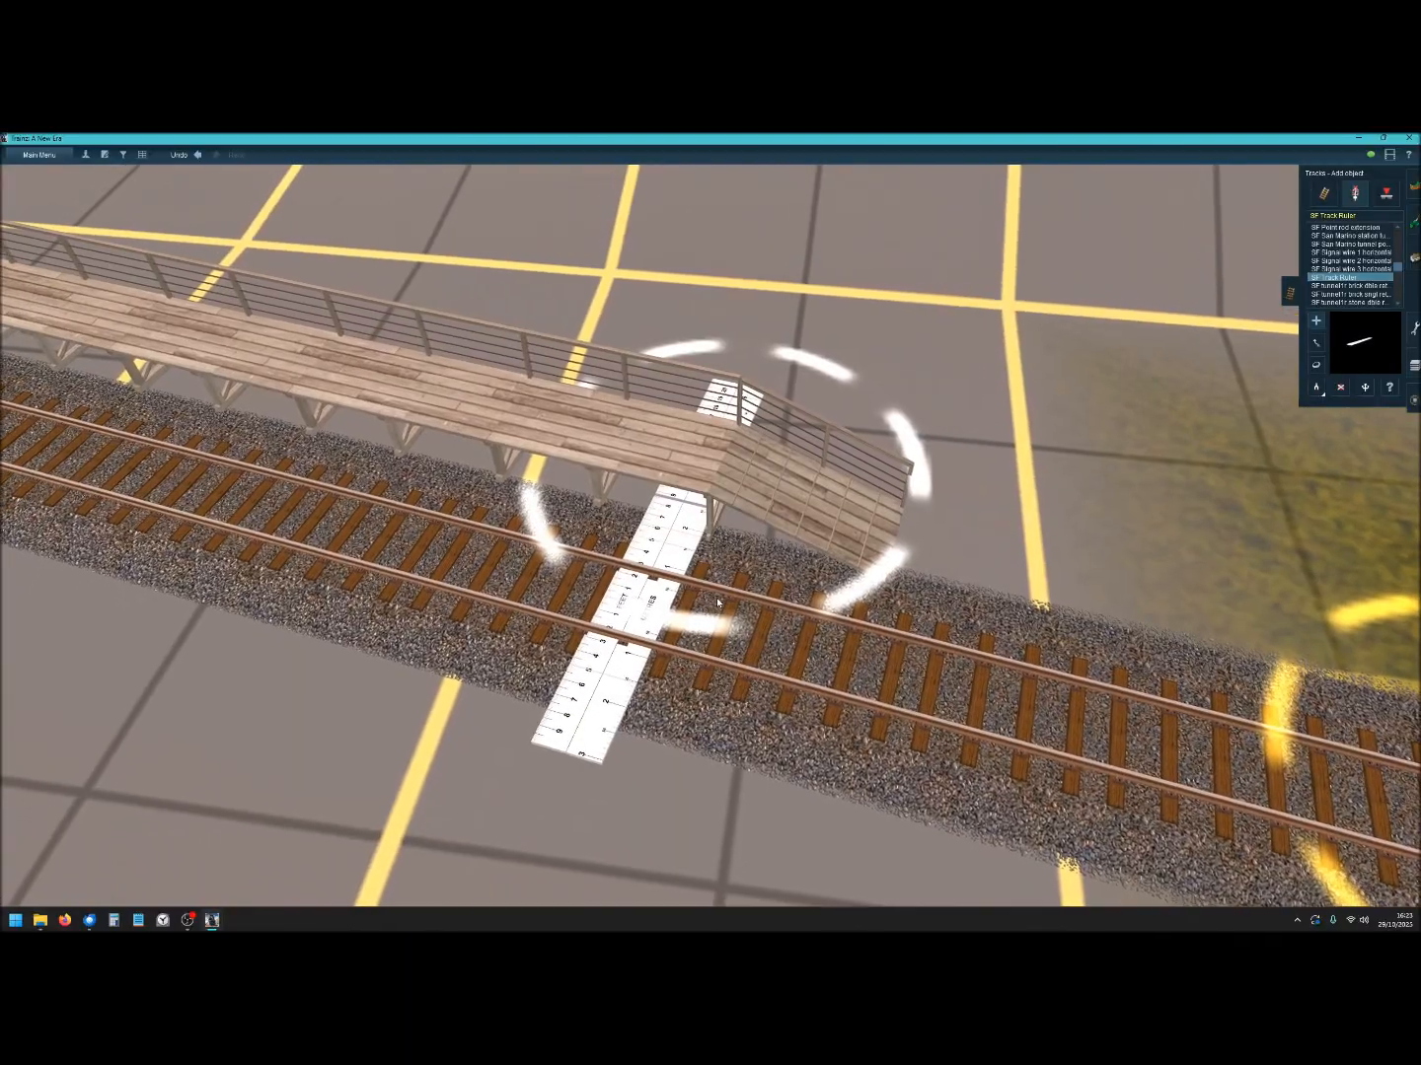
key("Left")
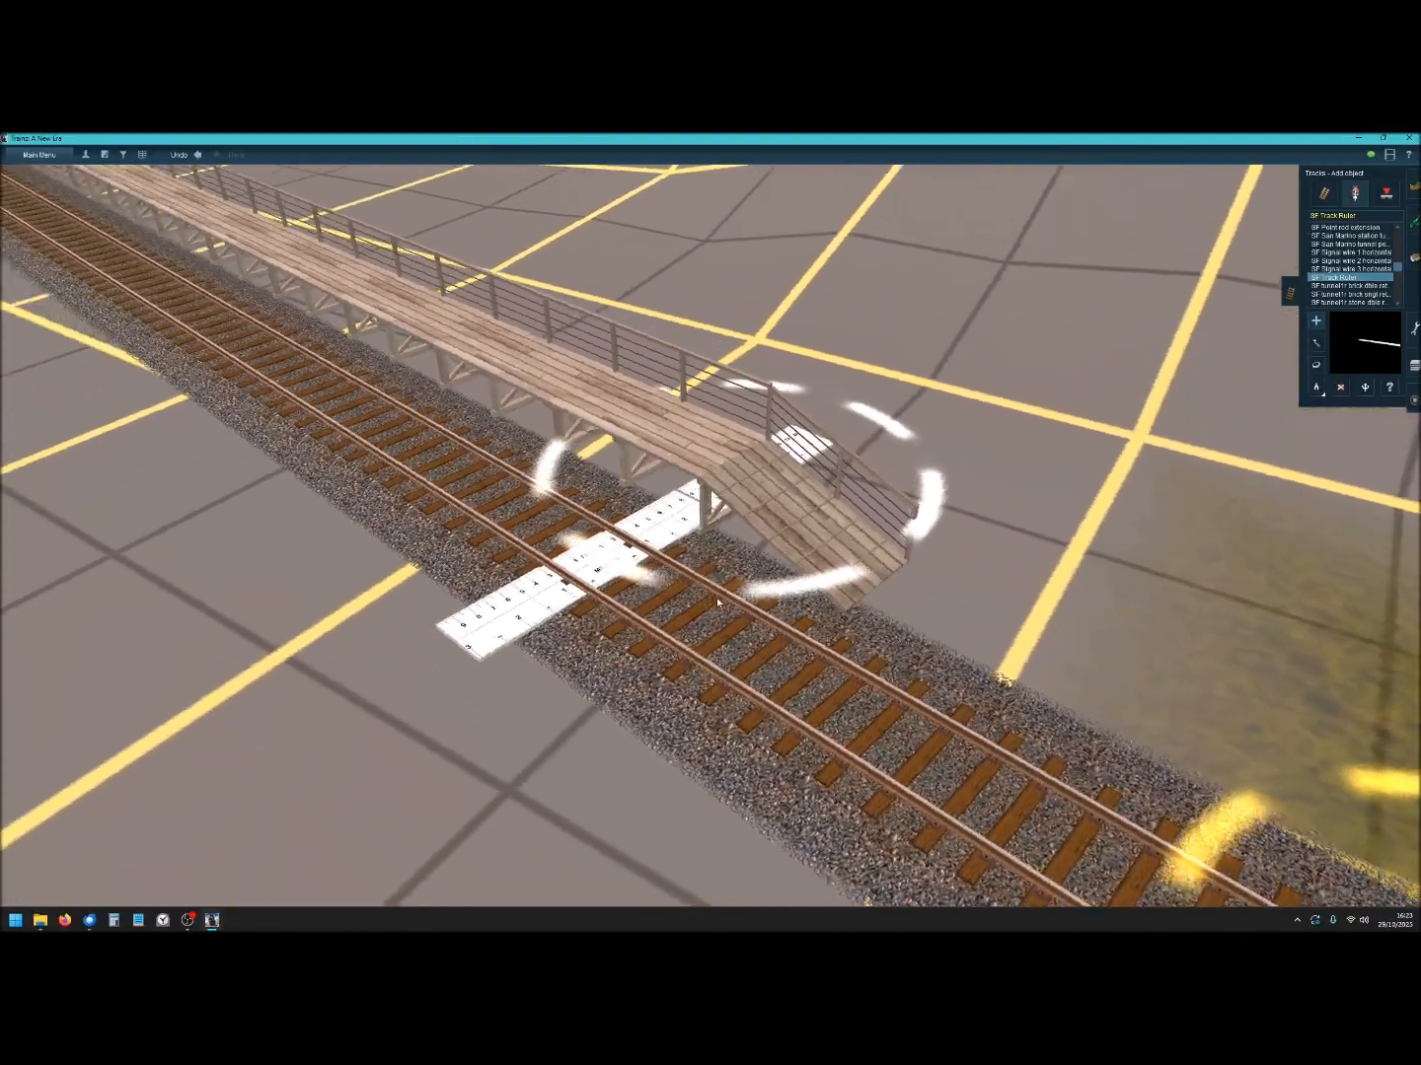
key("Left")
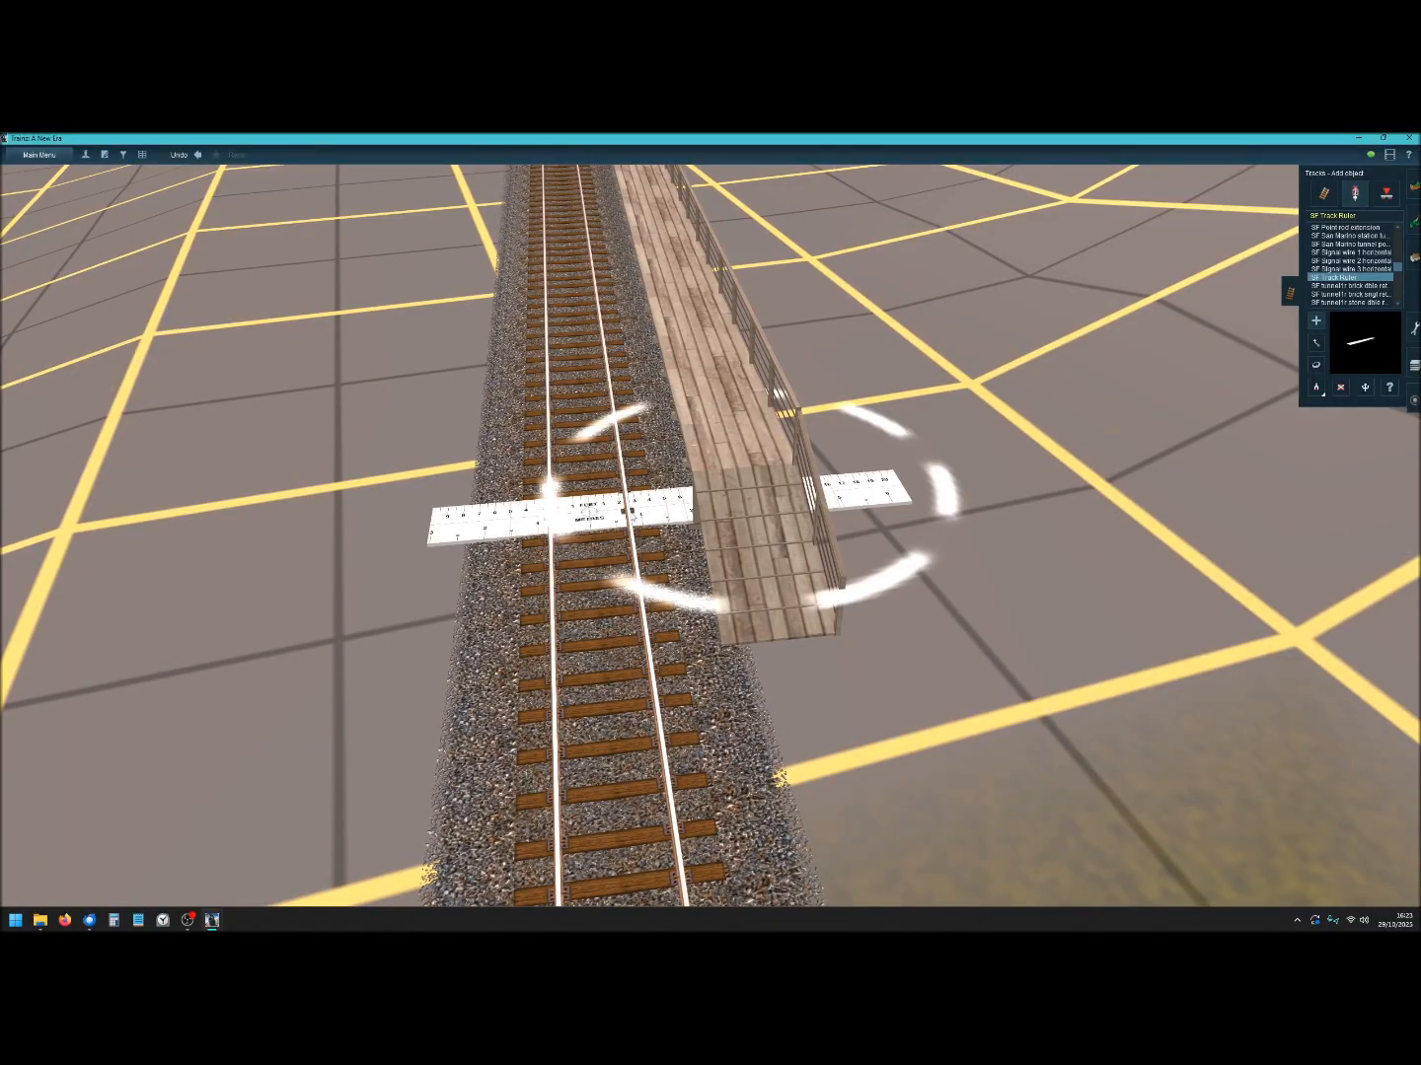
key("Right")
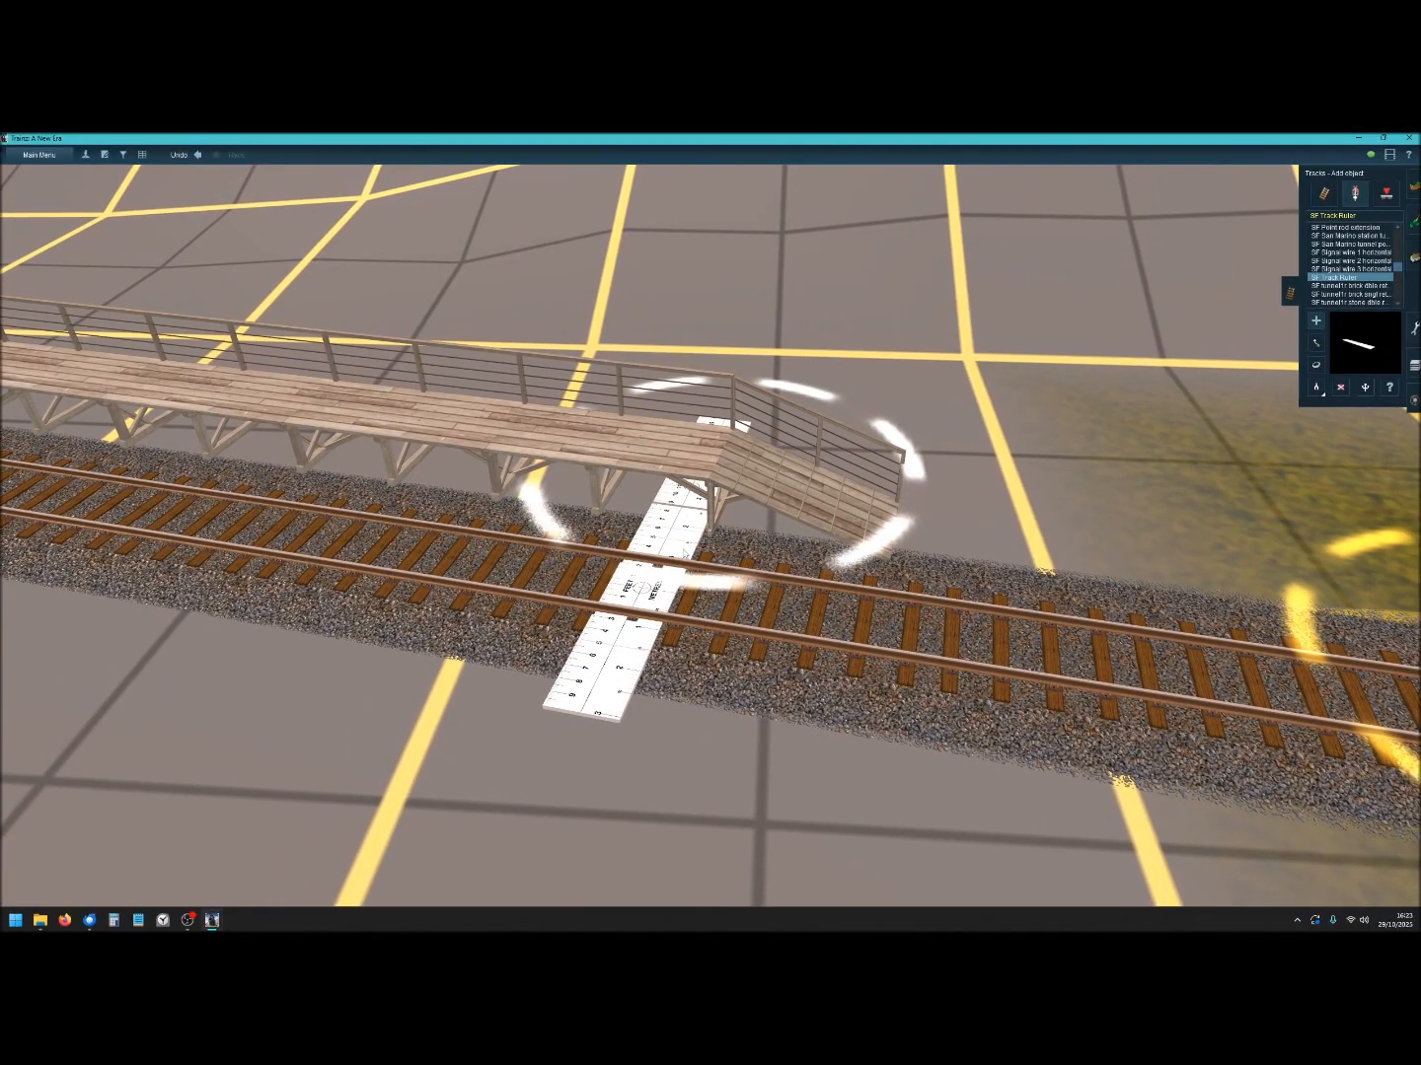
scroll(679, 544, "up", 3)
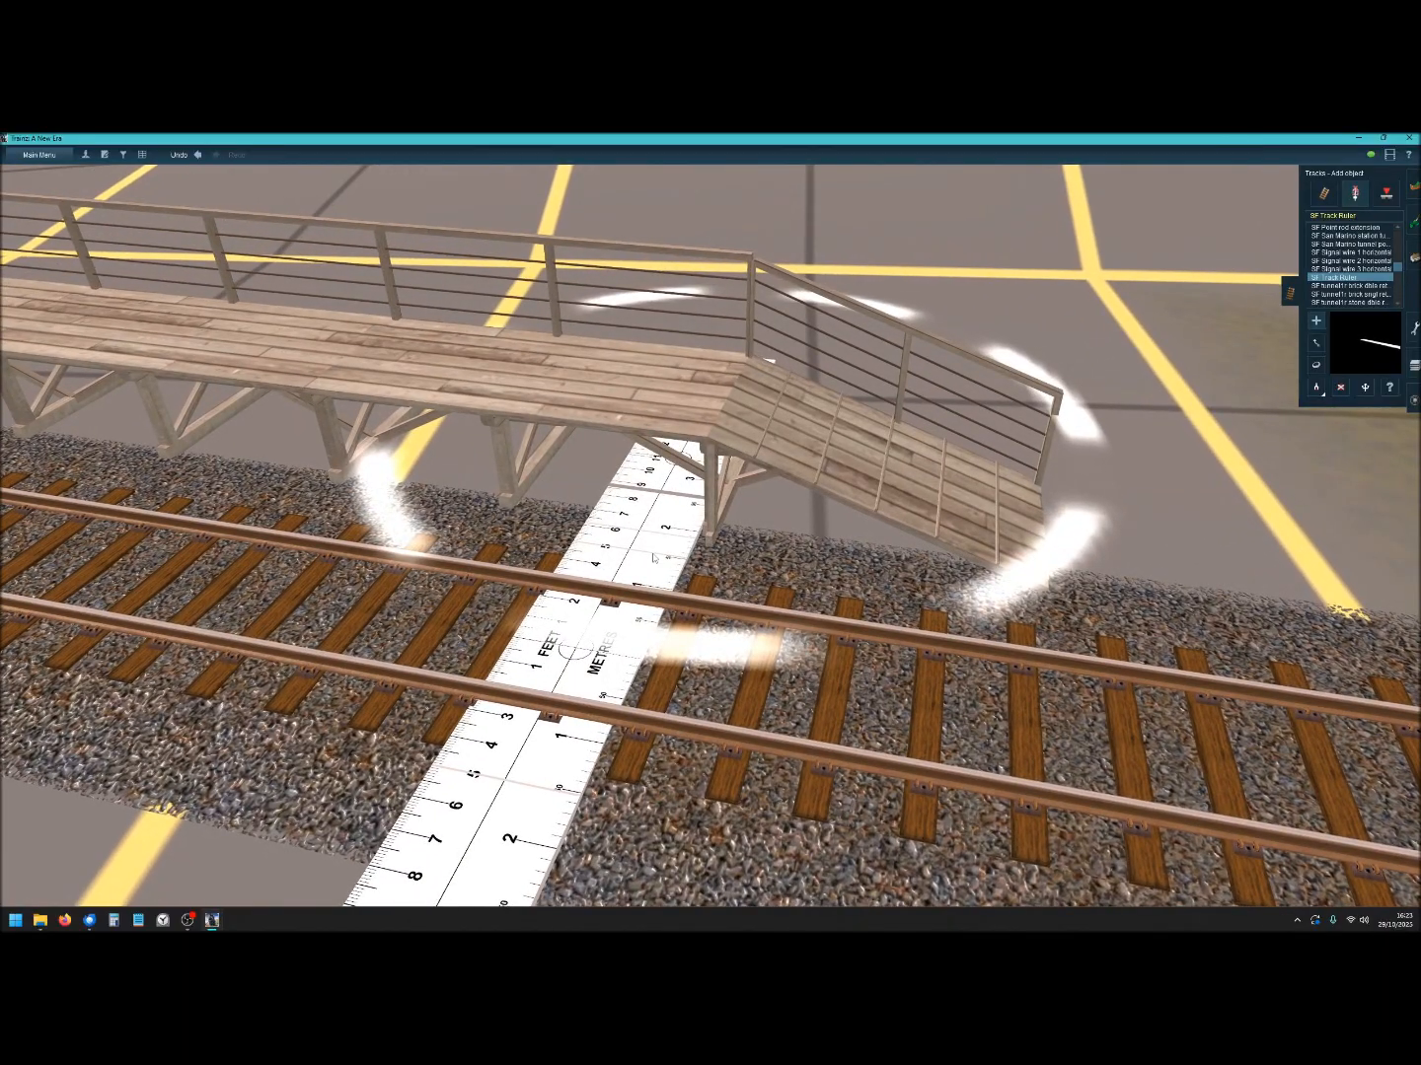
key("Left")
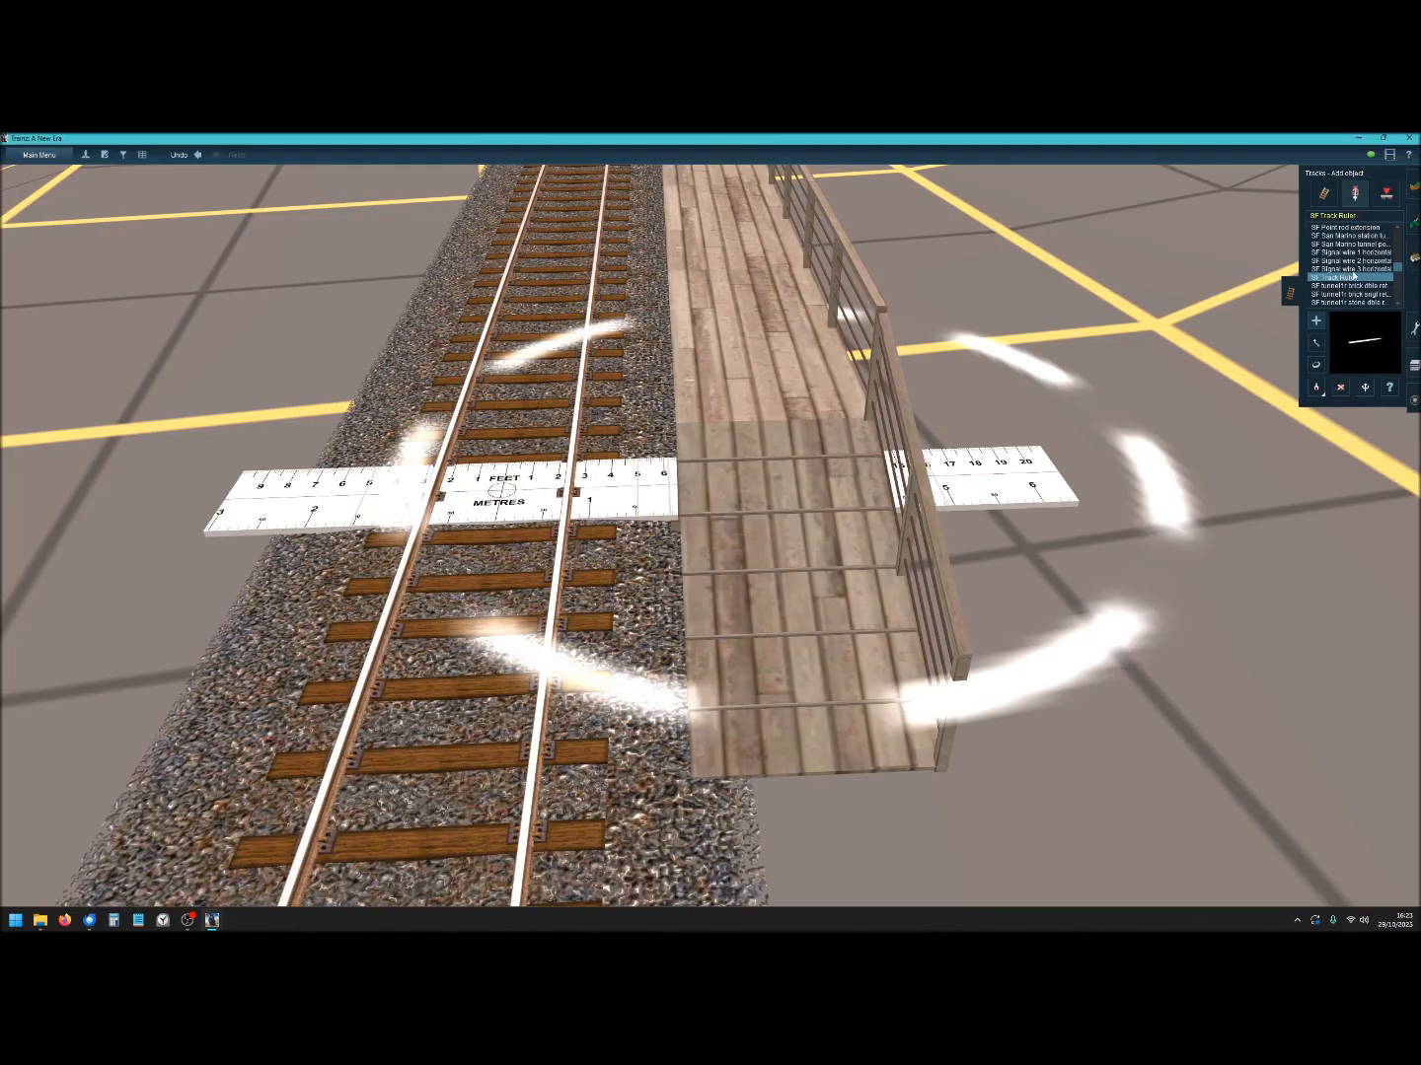
Move the ramped end of Trewent Halt's platform spline closer to the track, to about 5 feet from the track centre on the ruler.
left_click(1414, 256)
left_click(1379, 198)
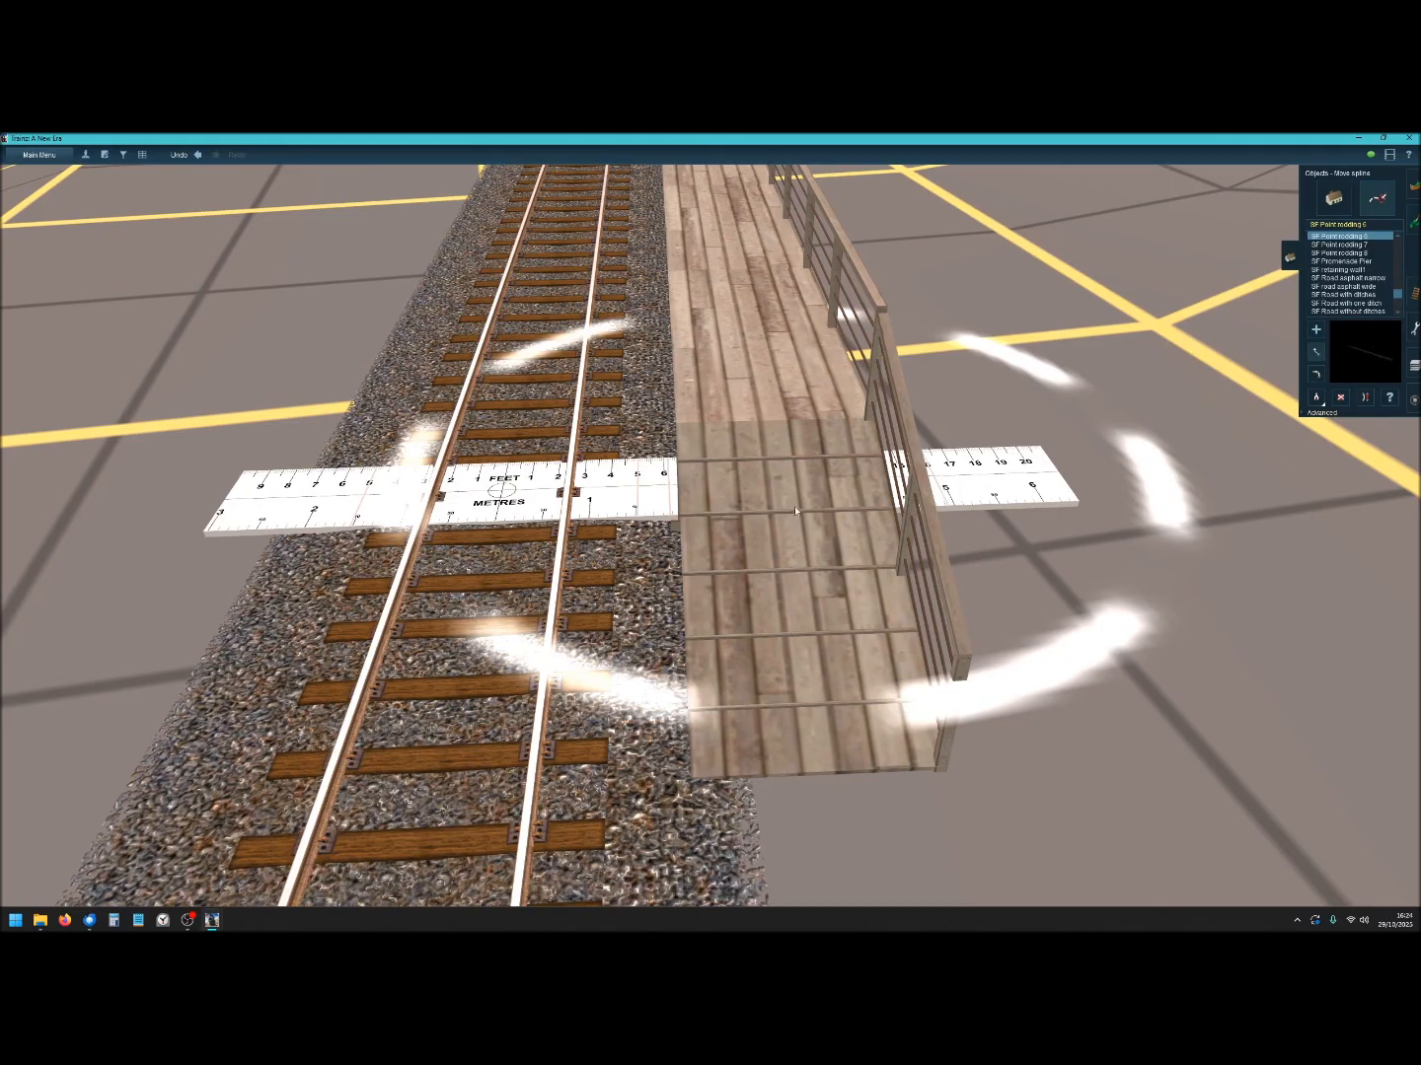
left_click_drag(788, 499, 740, 526)
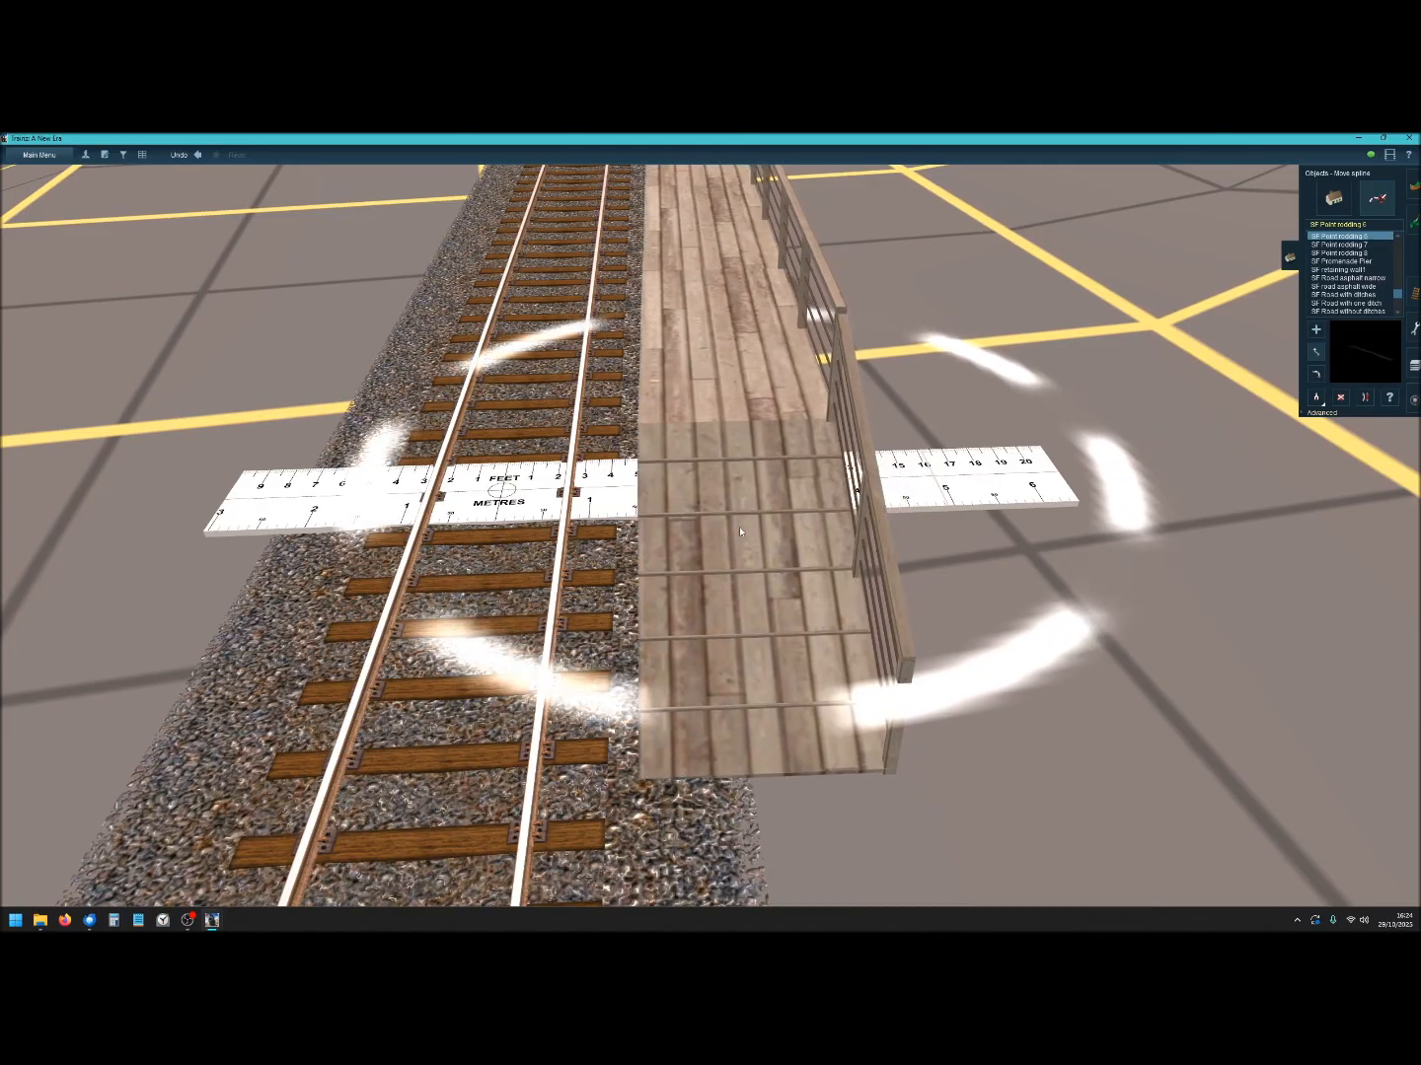
right_click(652, 549)
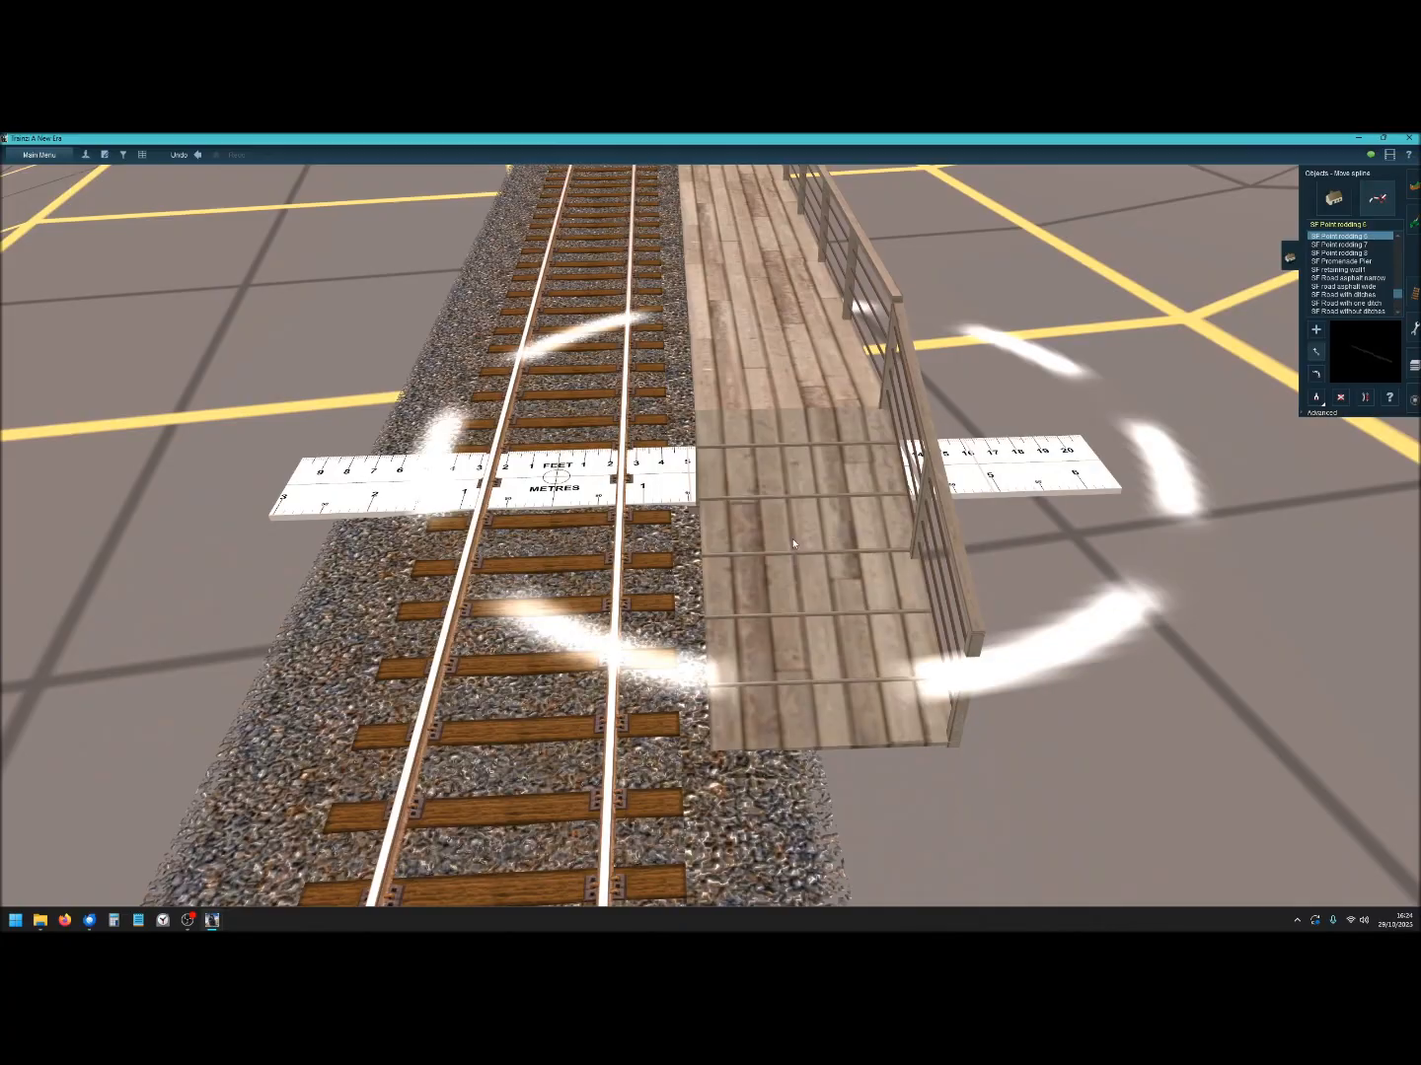
right_click(792, 542)
key("Up")
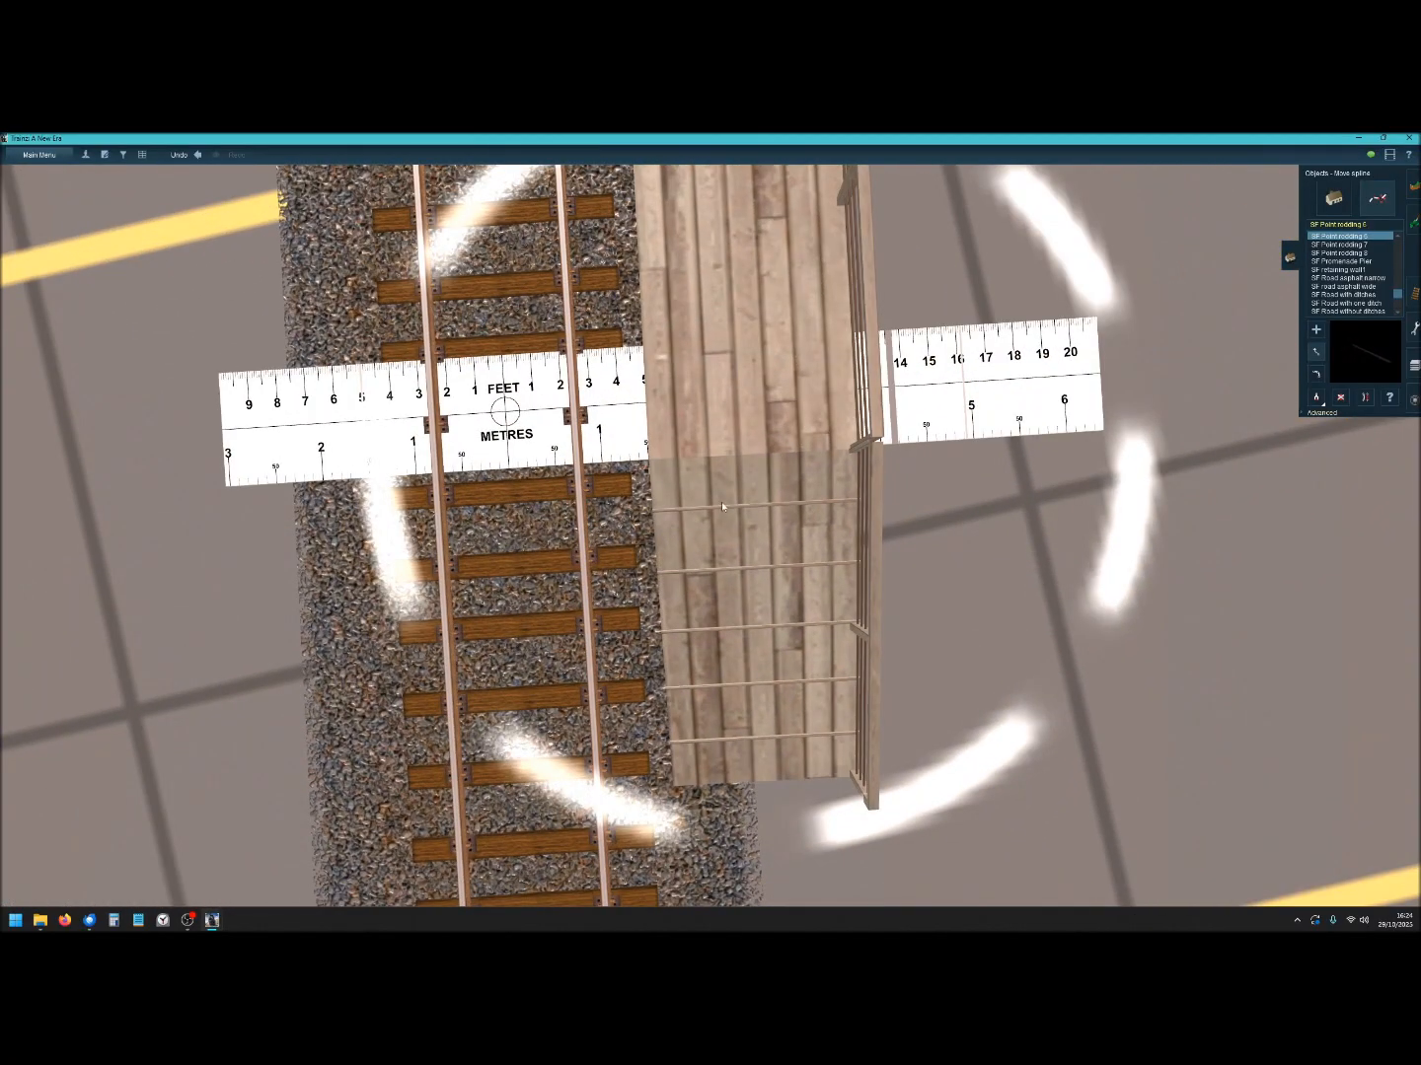
mouse_move(741, 455)
left_mouse_down()
mouse_move(763, 447)
mouse_move(751, 453)
left_mouse_up()
Place an SF Track Ruler across the track beside the opposite ramped end of Trewent Halt's platform.
scroll(685, 492, "down", 6)
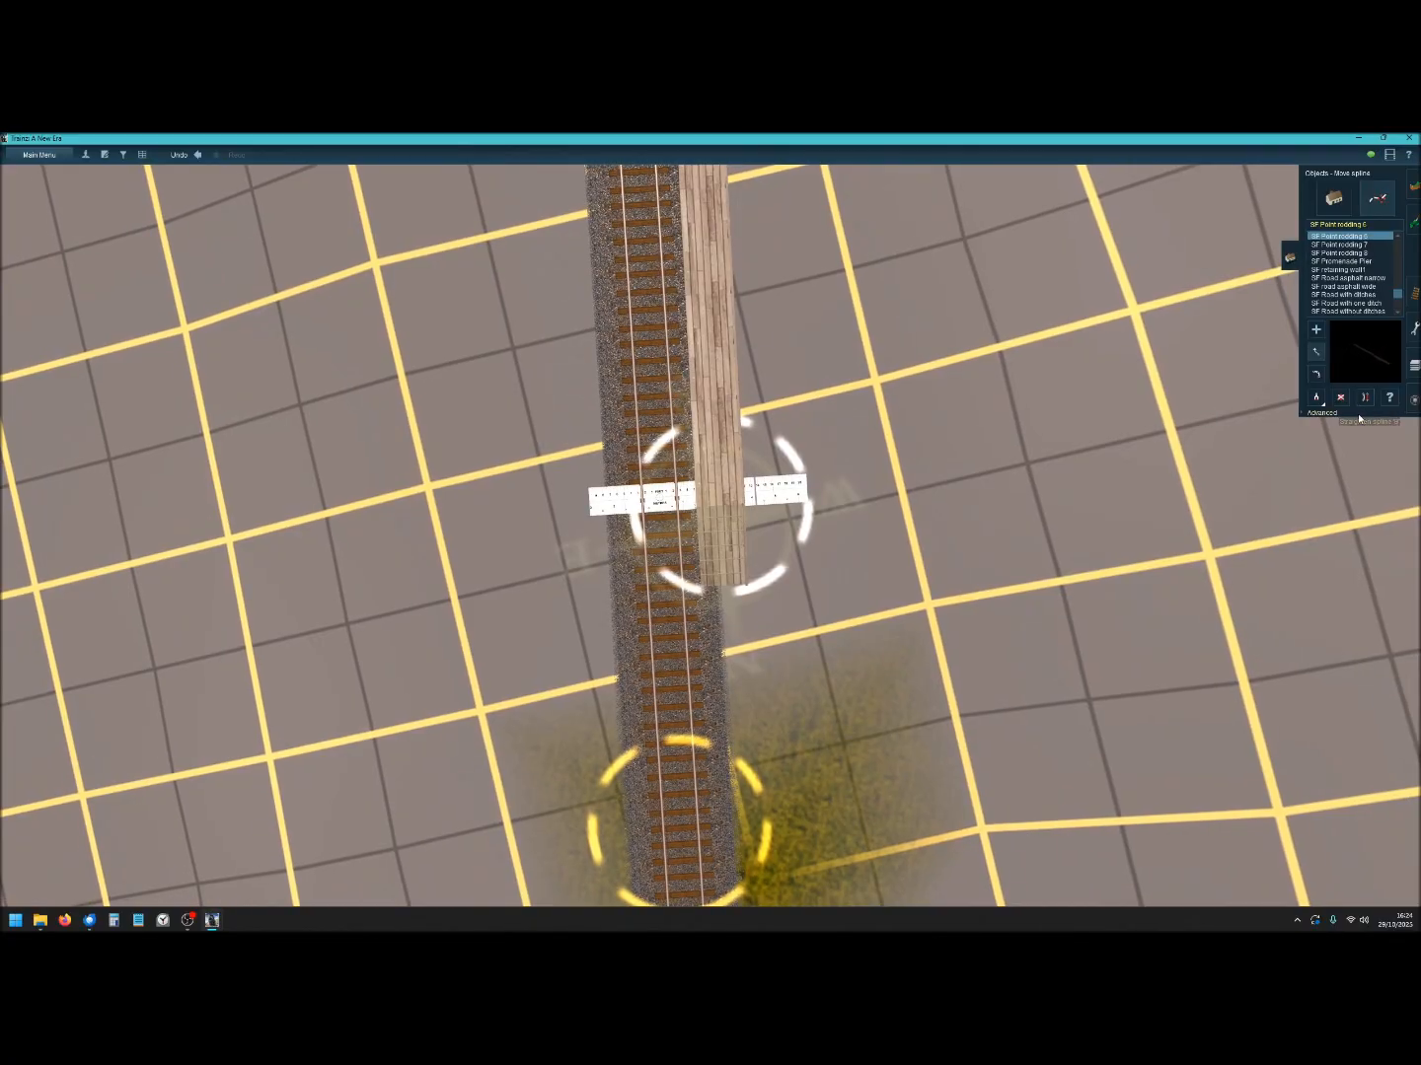
left_click(1416, 299)
mouse_move(485, 430)
right_mouse_down()
mouse_move(548, 419)
mouse_move(720, 335)
mouse_move(696, 379)
right_mouse_up()
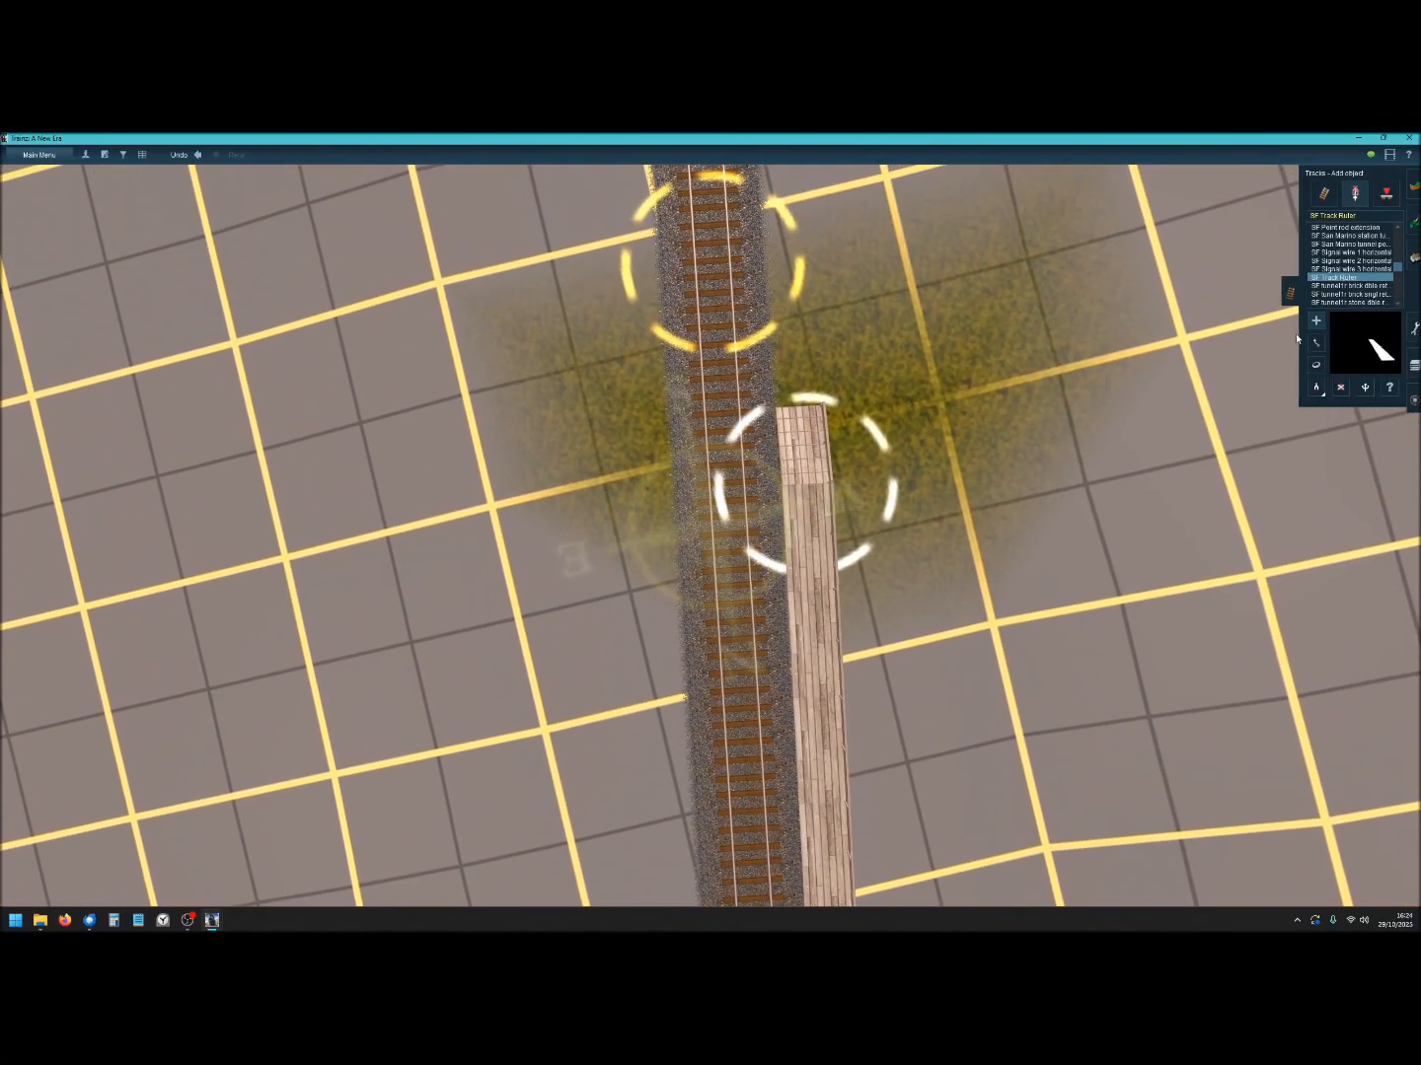
left_click(729, 493)
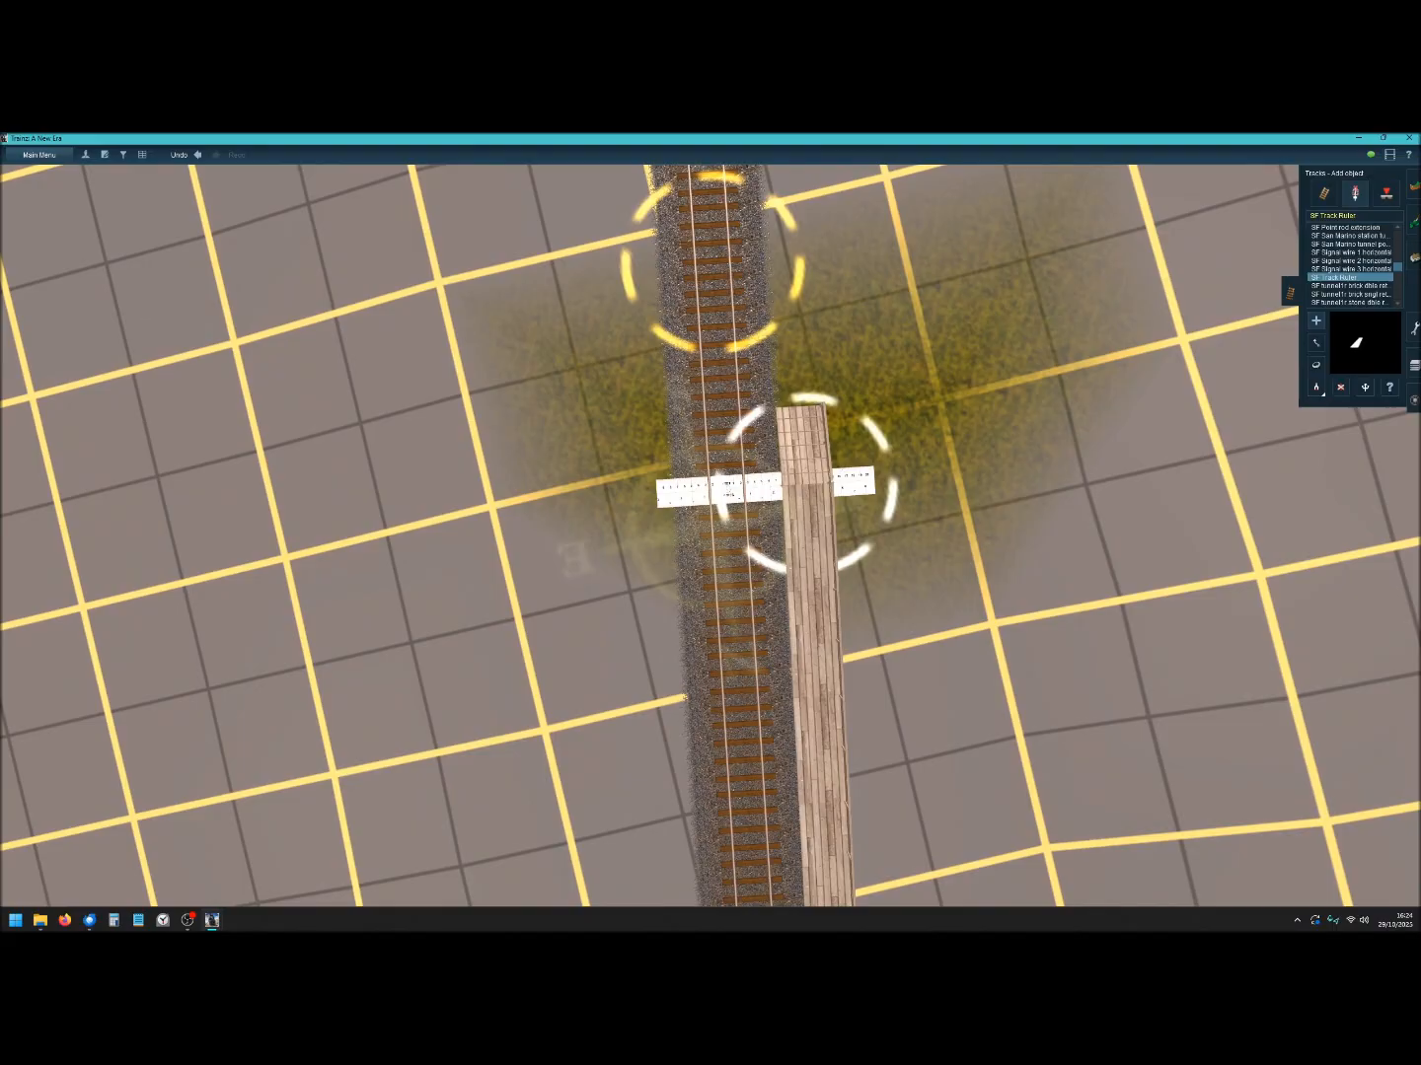
Move the platform spline's opposite end closer to the track, to about 5 feet from the track centre on the ruler.
left_click(1414, 256)
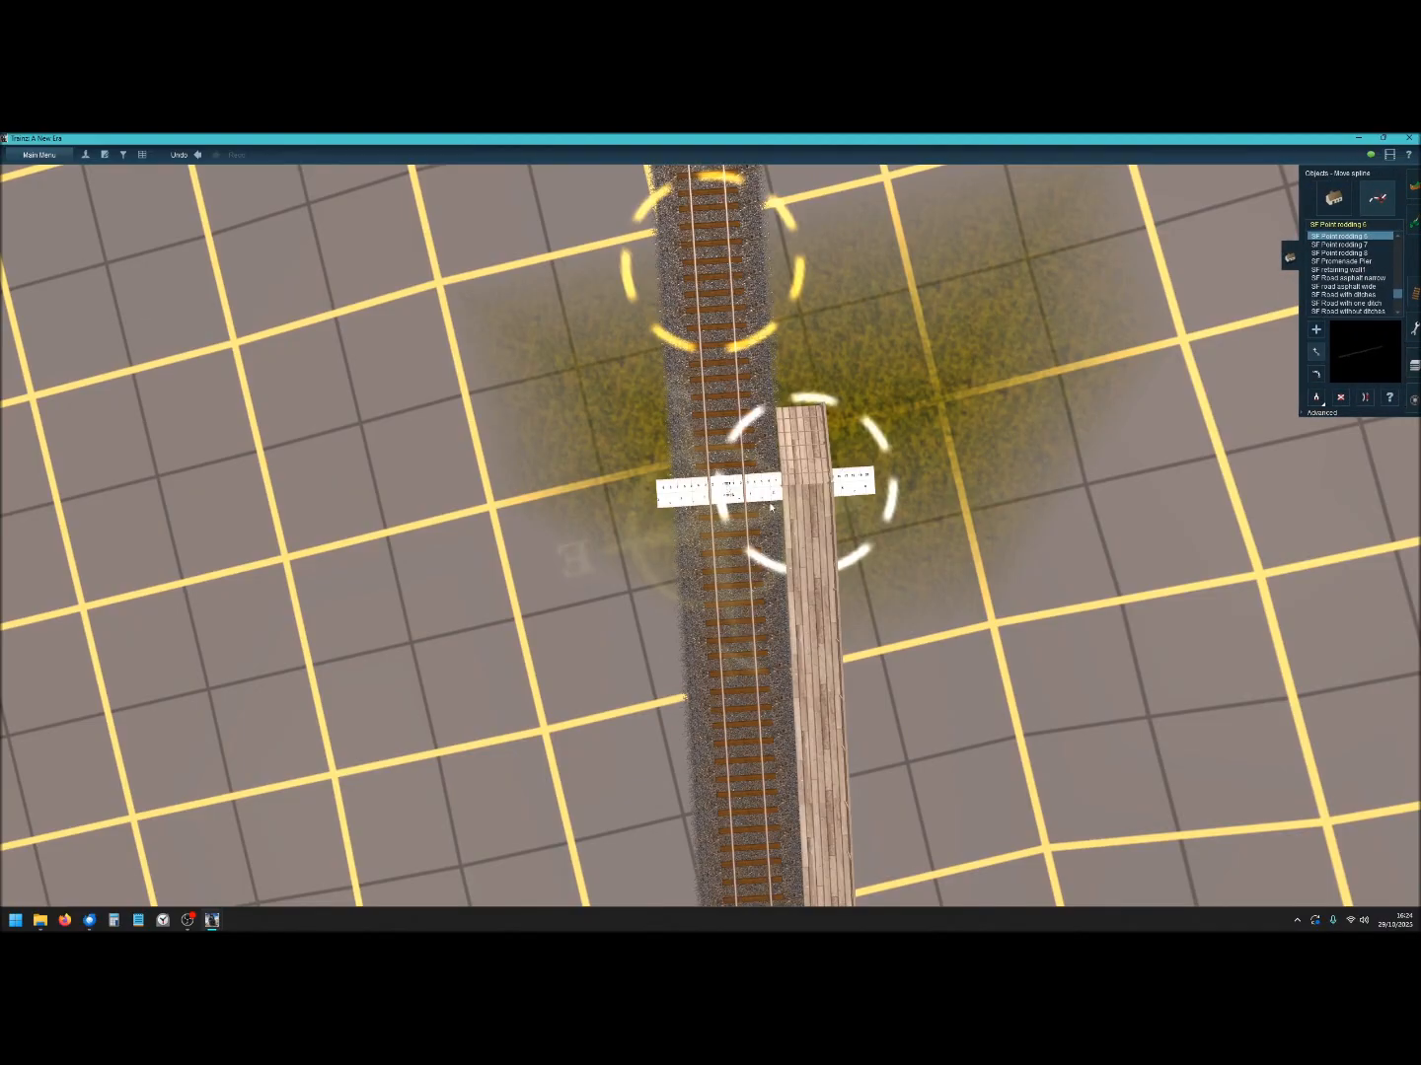
scroll(770, 508, "up", 5)
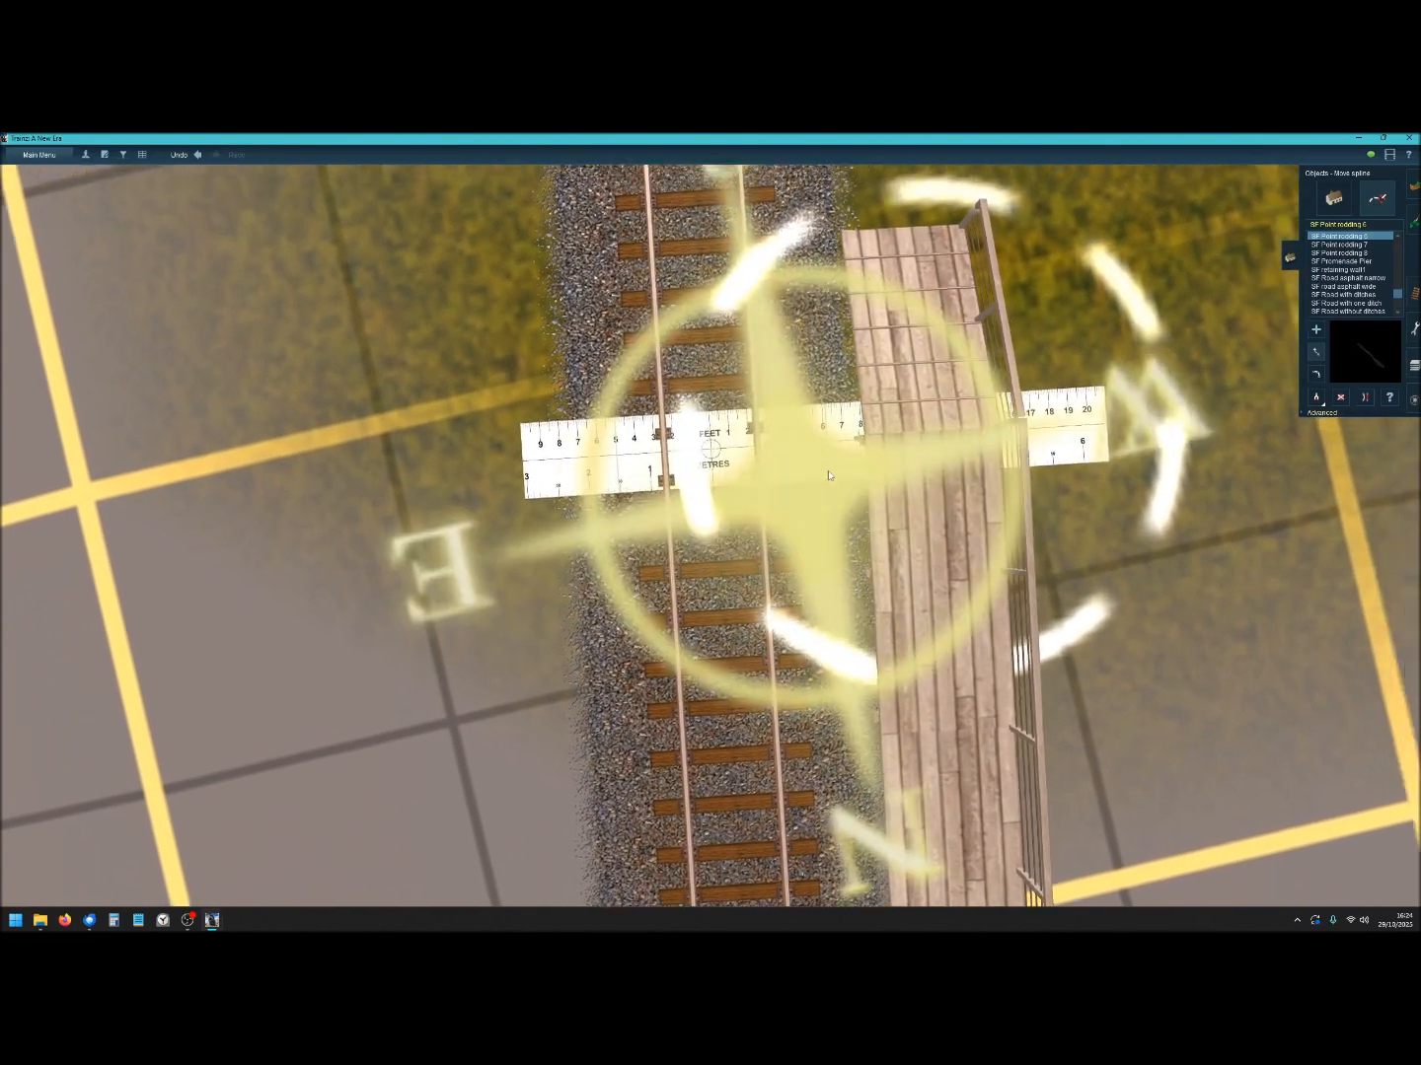
scroll(828, 475, "up", 4)
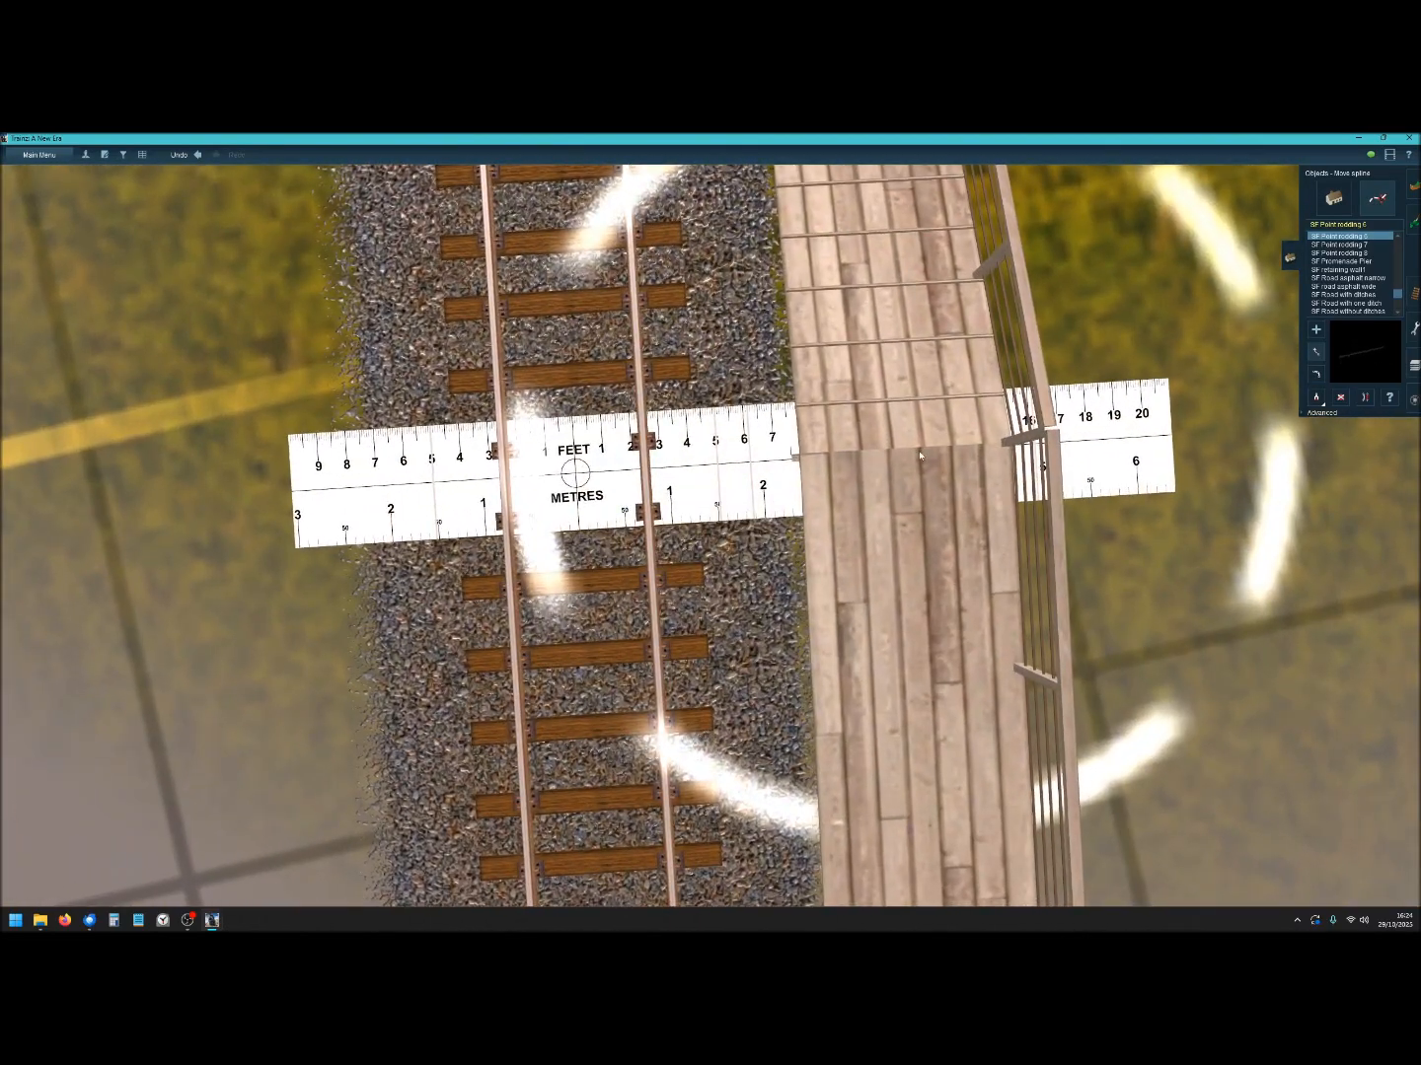
left_click_drag(919, 457, 813, 467)
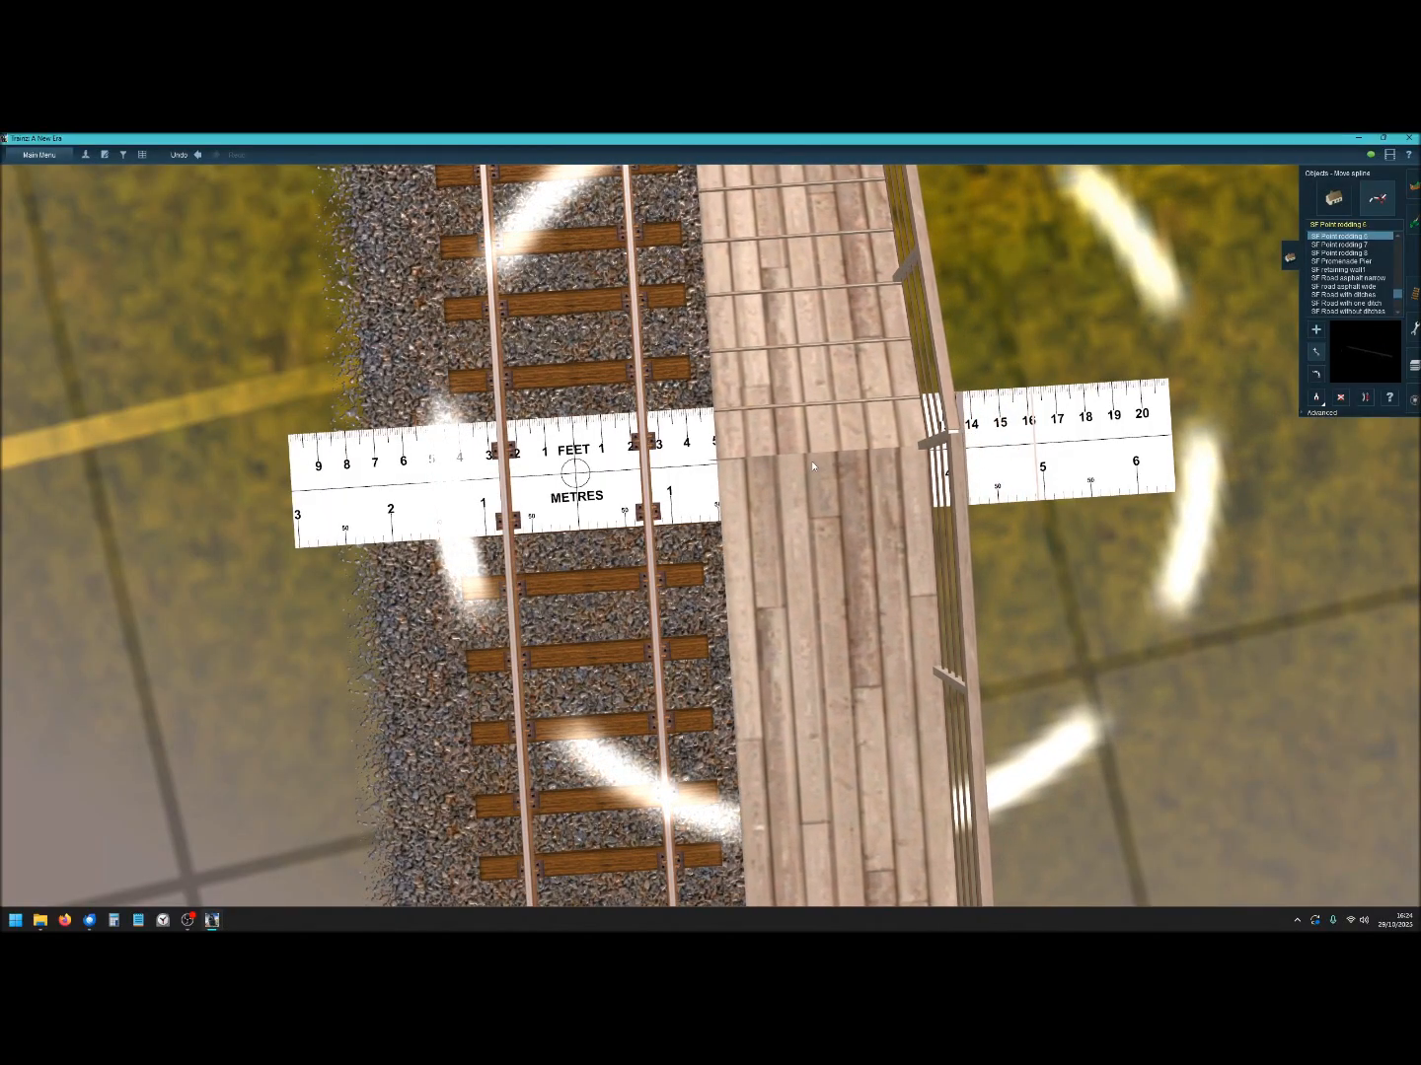
Delete the track rulers at both ends of Trewent Halt's platform.
left_click(1415, 293)
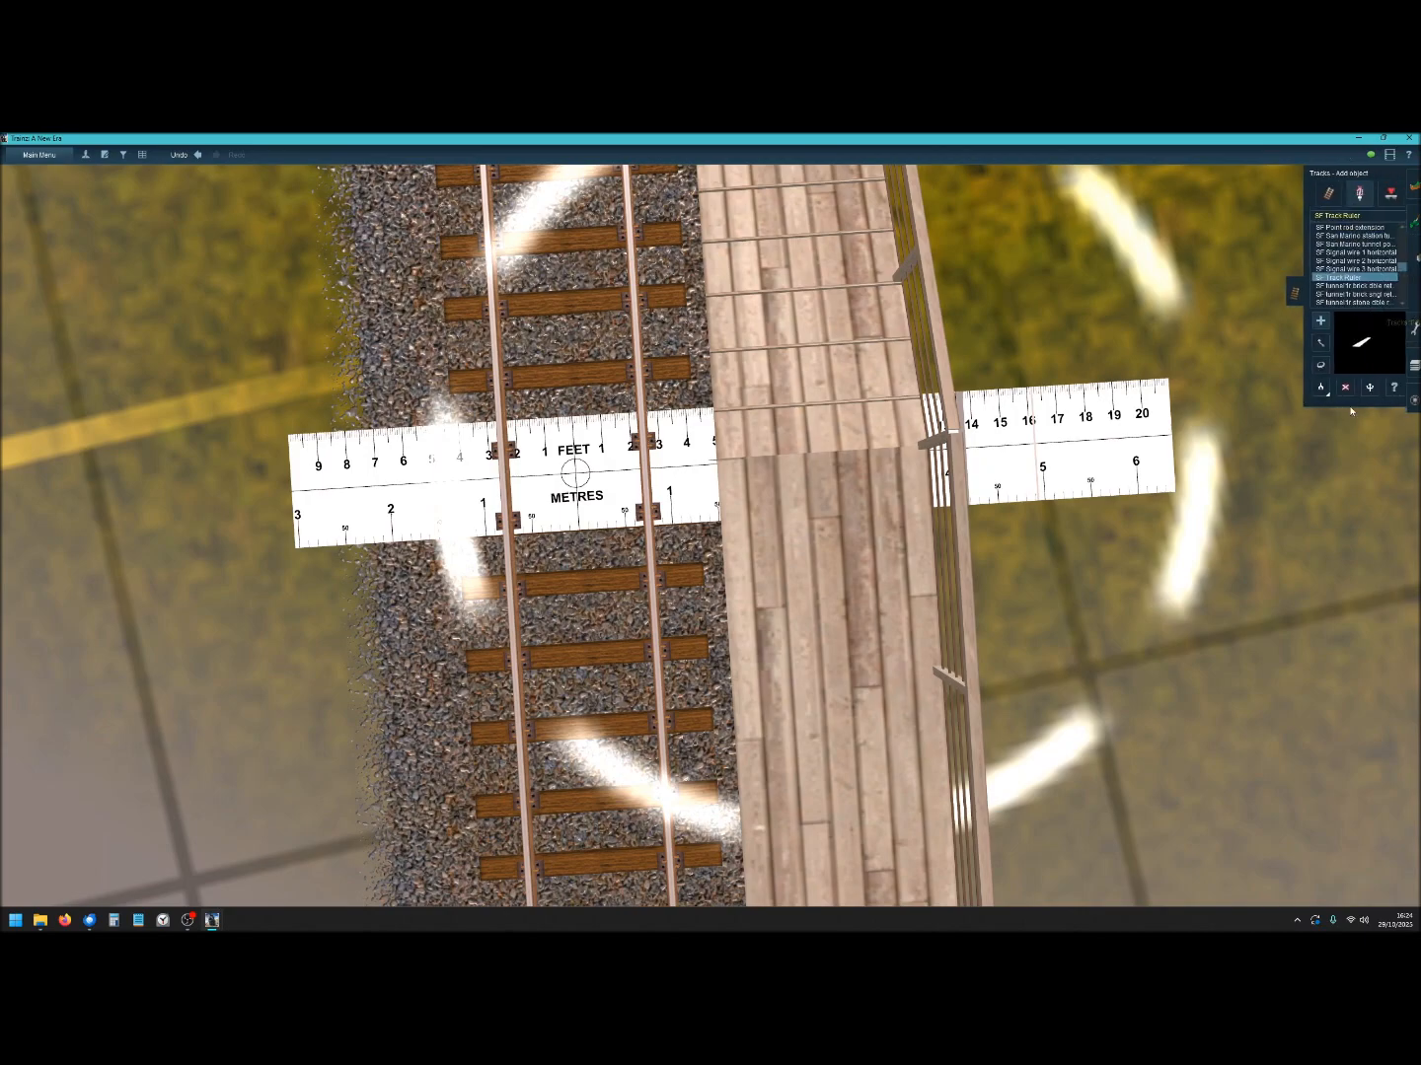
left_click(1340, 391)
left_click(1085, 474)
right_click_drag(1076, 502, 906, 749)
scroll(906, 750, "down", 10)
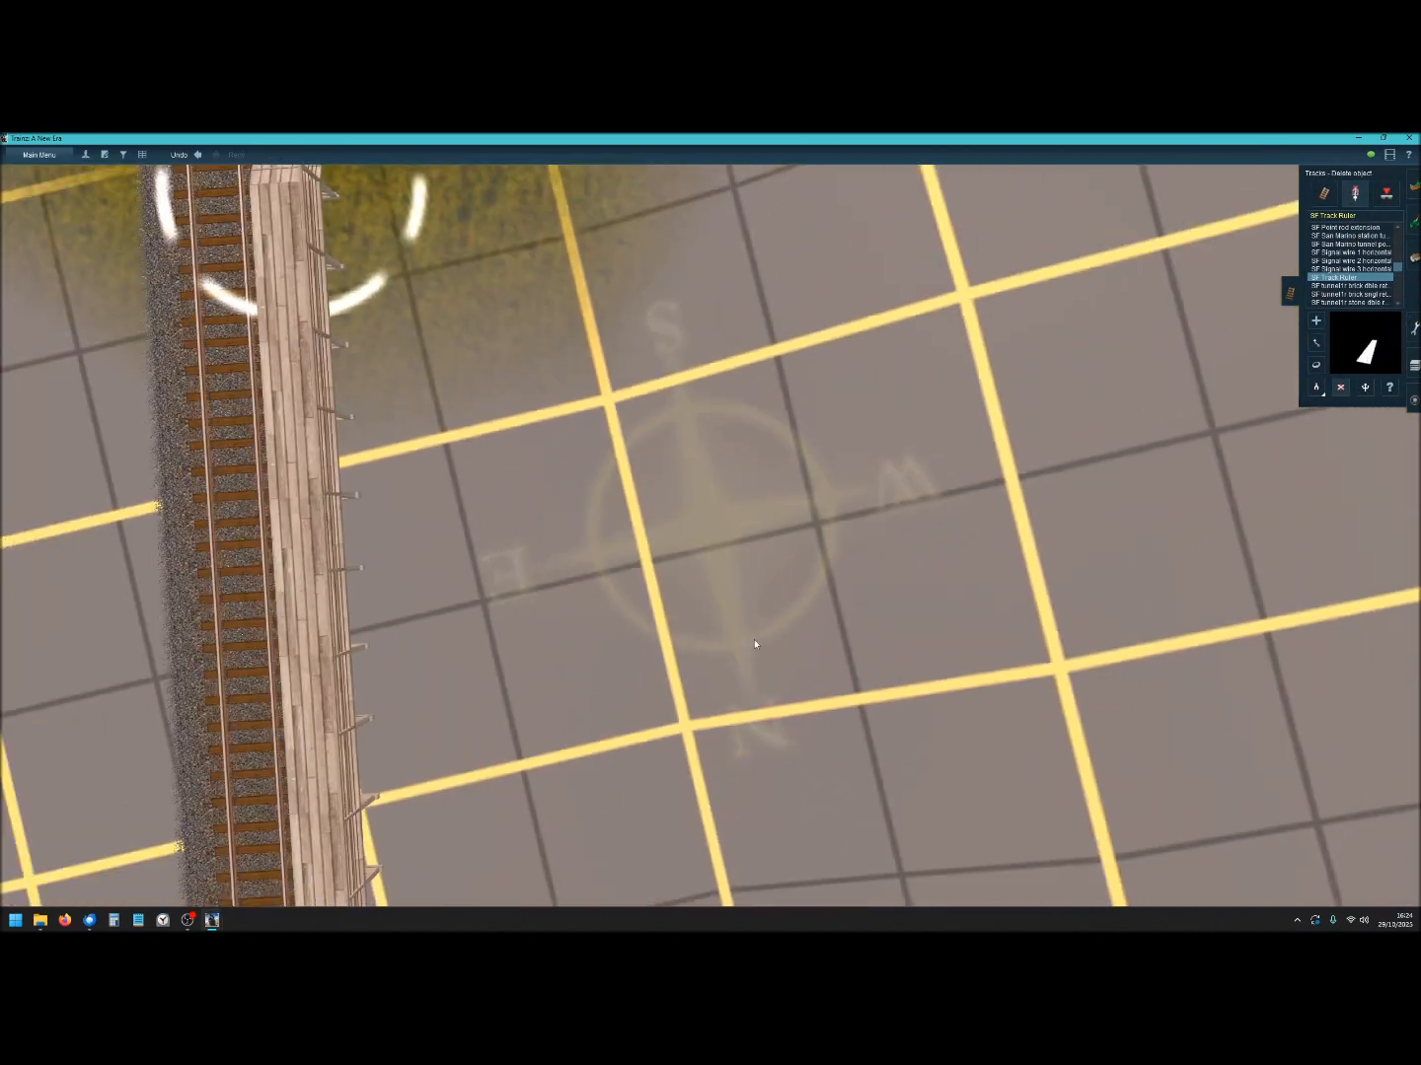
mouse_move(707, 655)
right_mouse_down()
mouse_move(644, 750)
mouse_move(651, 766)
mouse_move(726, 667)
mouse_move(712, 681)
right_mouse_up()
left_click(742, 483)
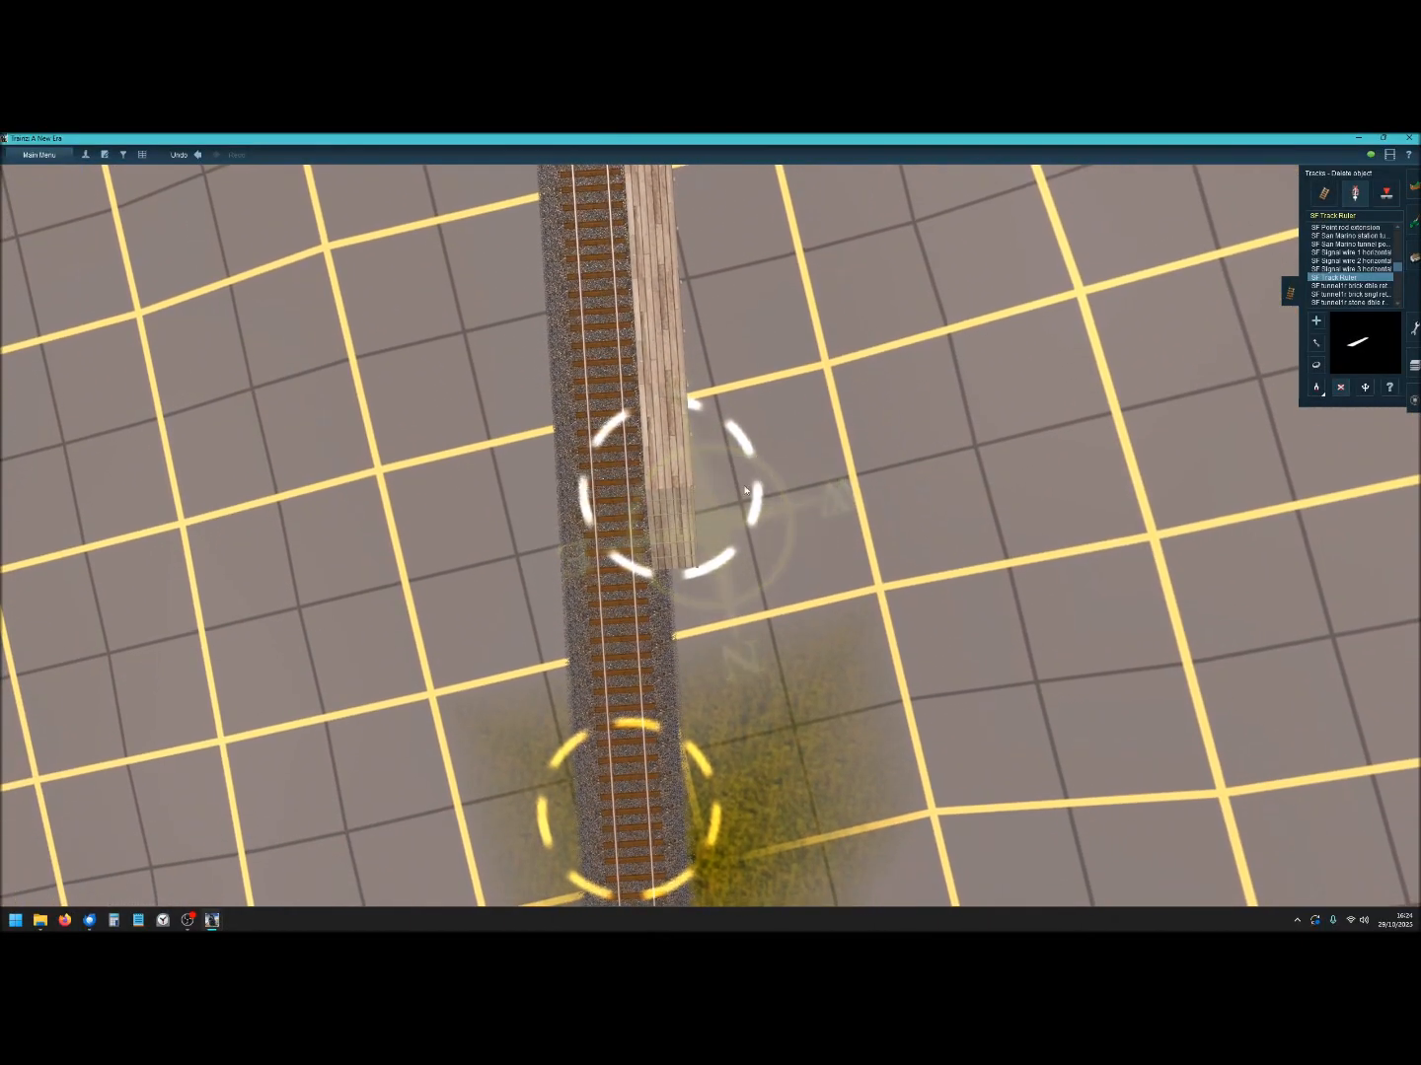
Move the Trewent Halt nameboard from behind the fence onto the platform.
right_click(695, 415)
right_click_drag(695, 416, 681, 513)
scroll(717, 493, "up", 3)
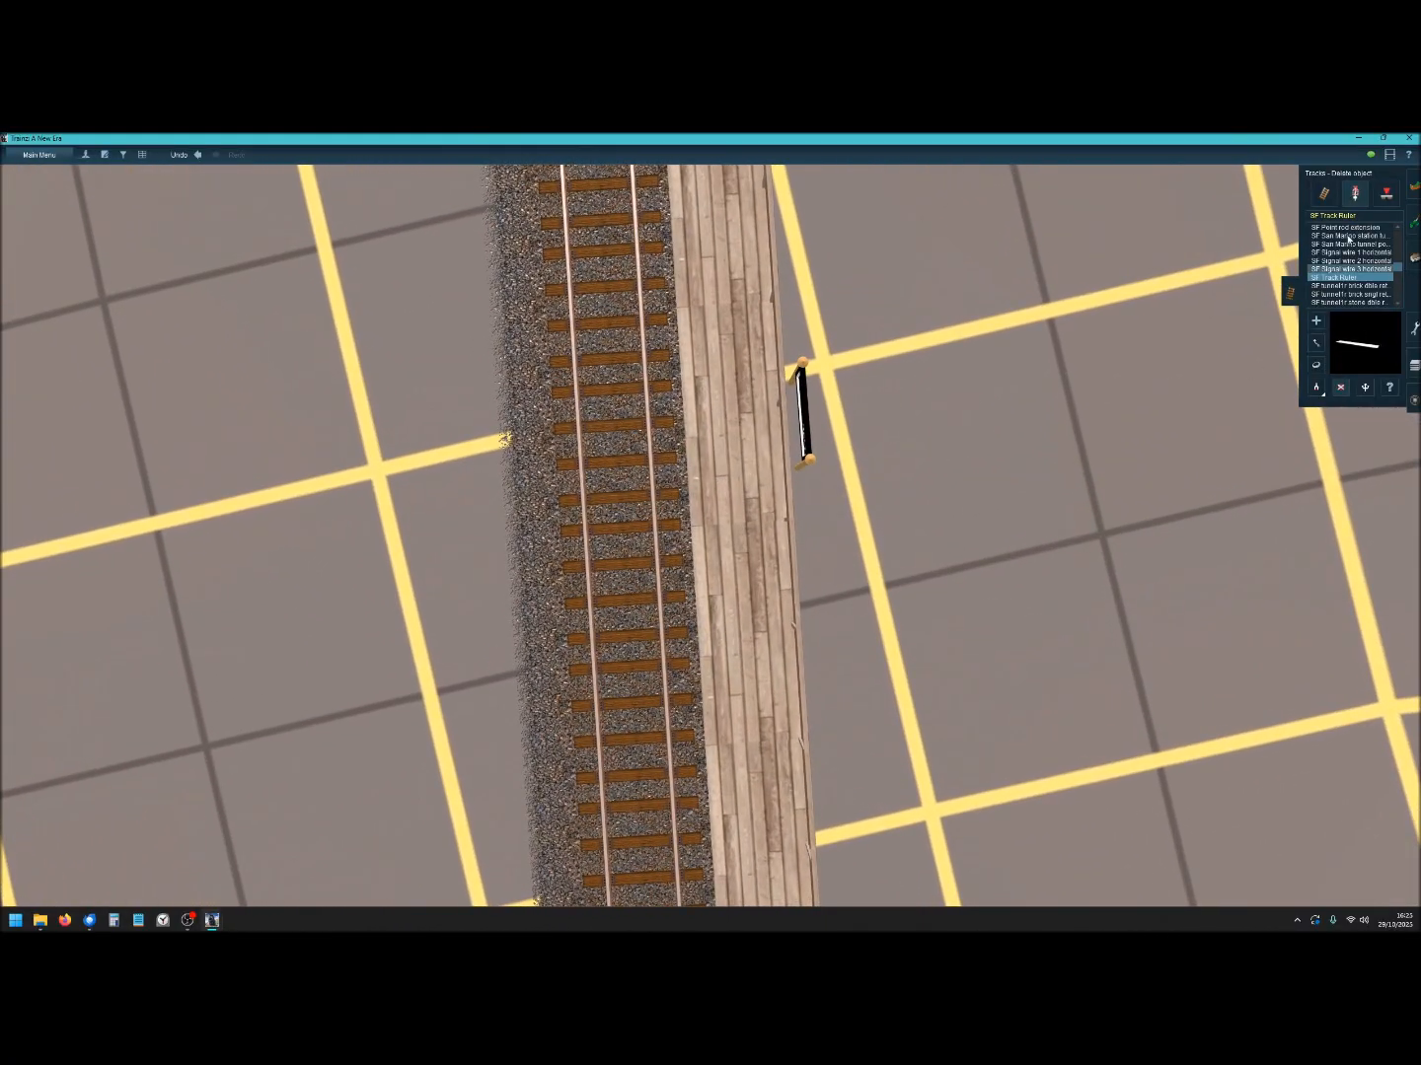
left_click(1414, 258)
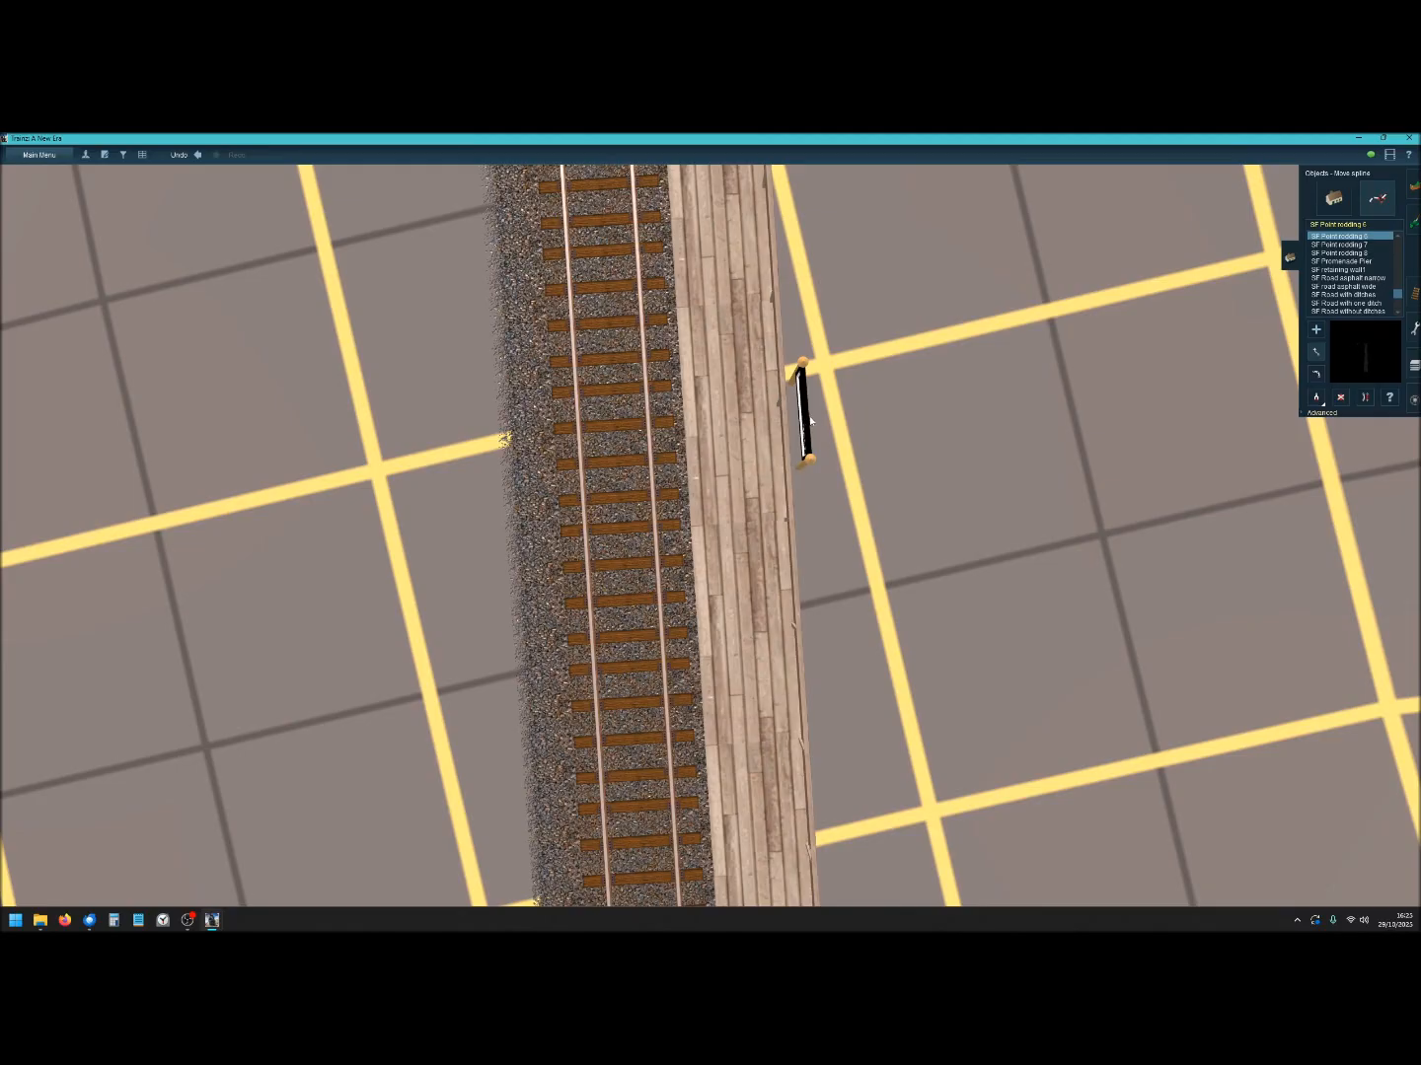
key("Left")
key("Down")
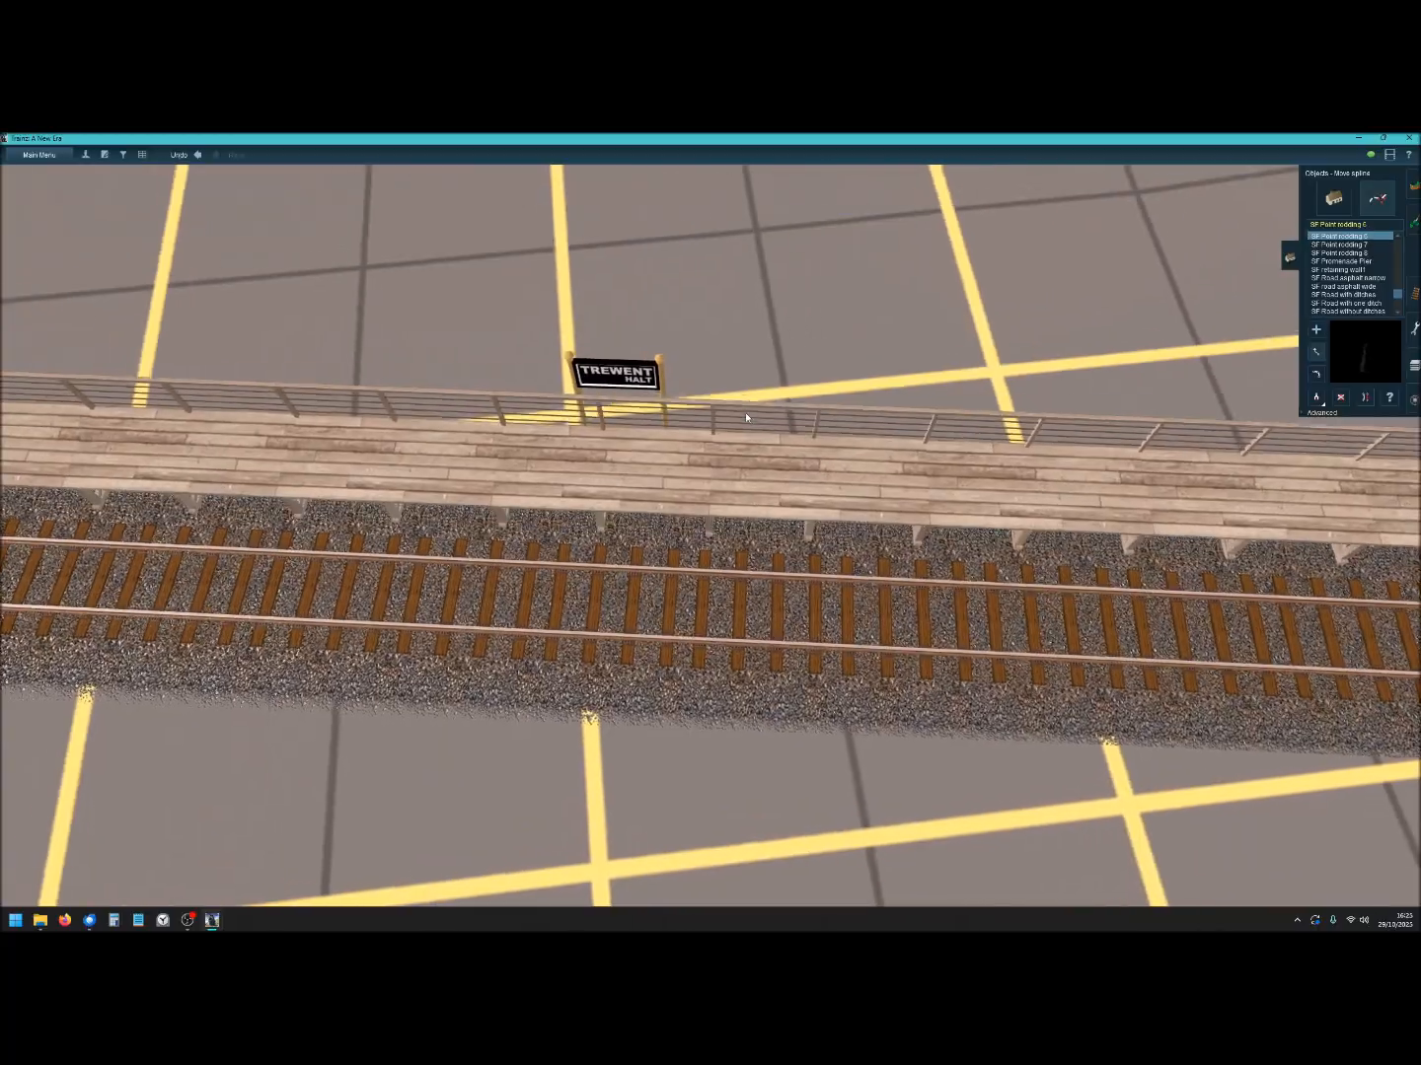
key("Down")
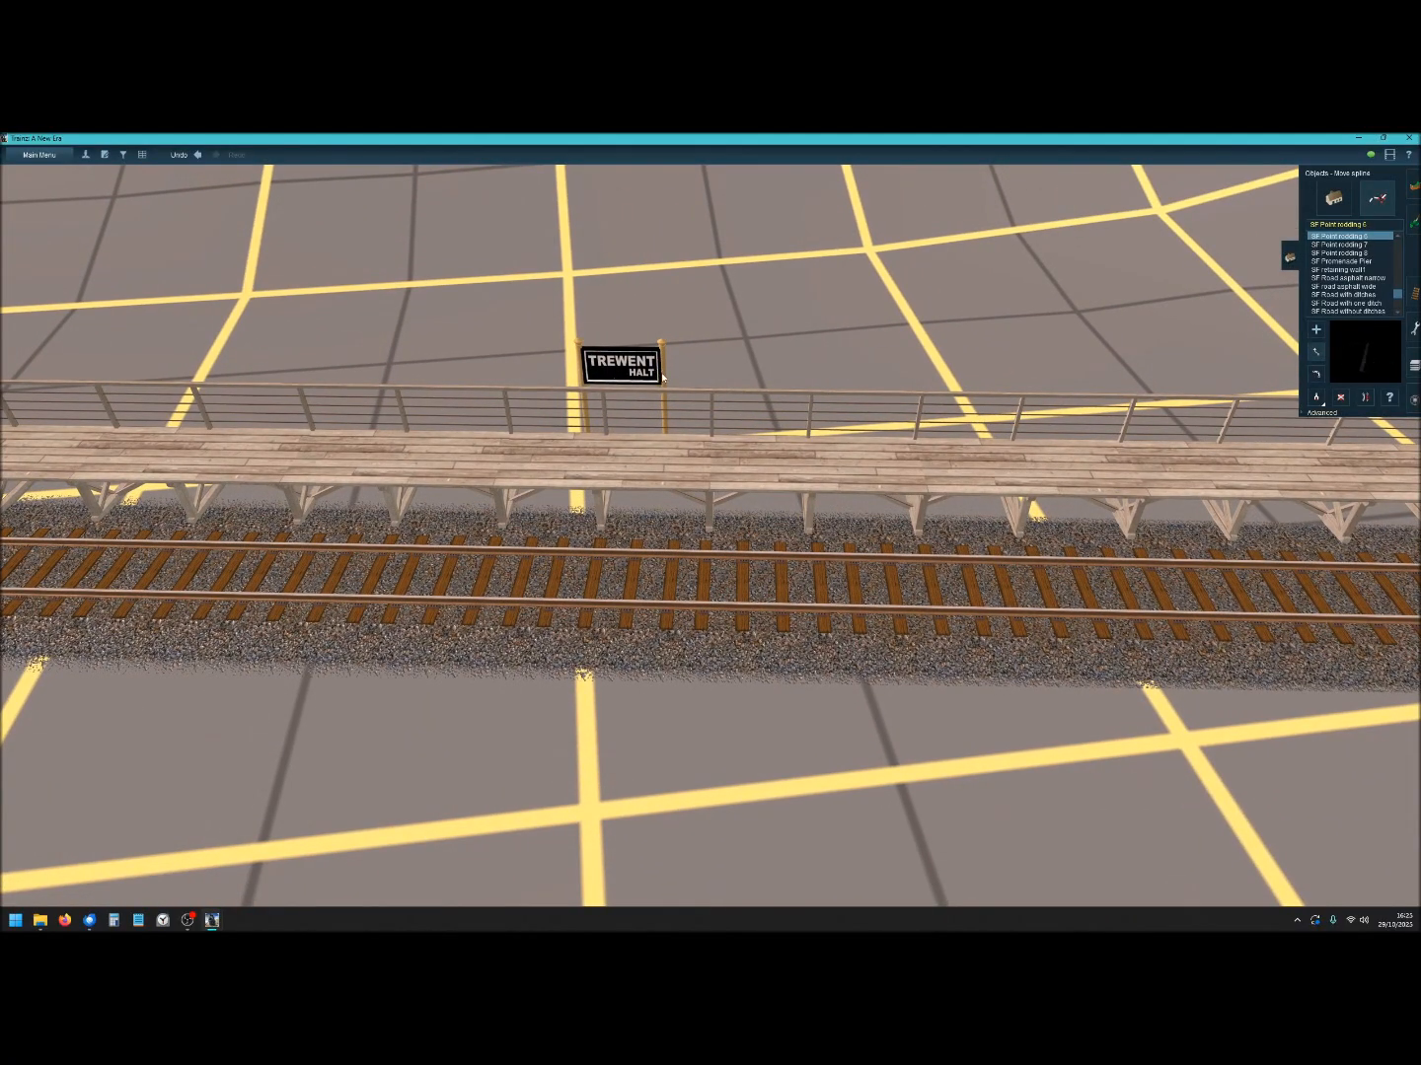
left_click(1329, 203)
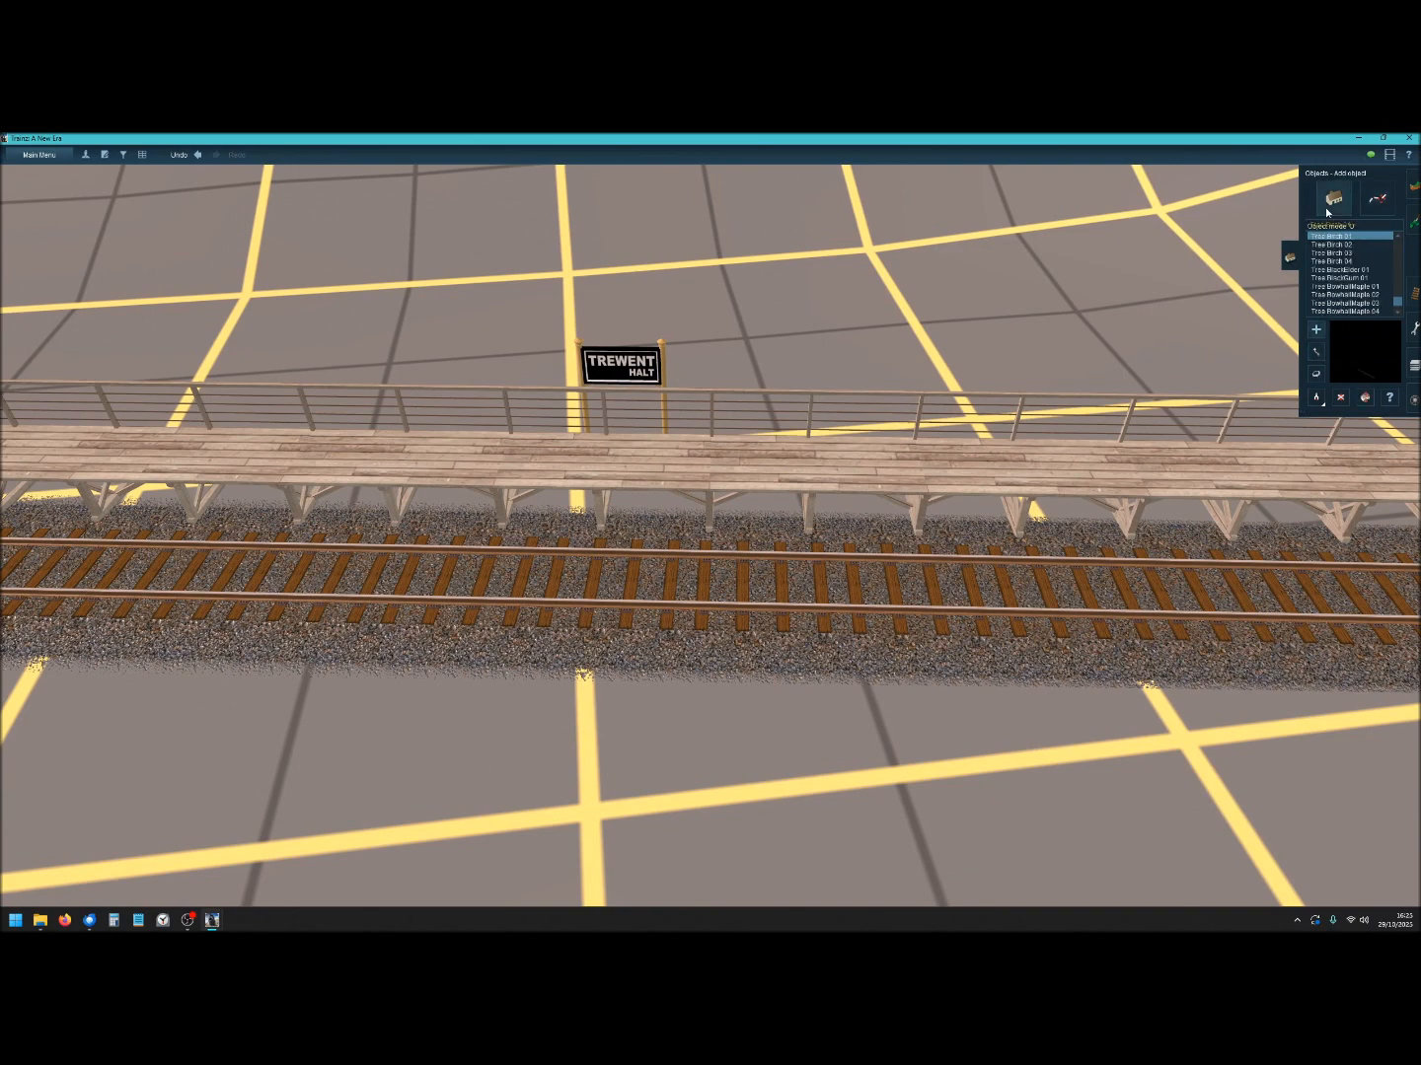
left_click_drag(633, 371, 634, 424)
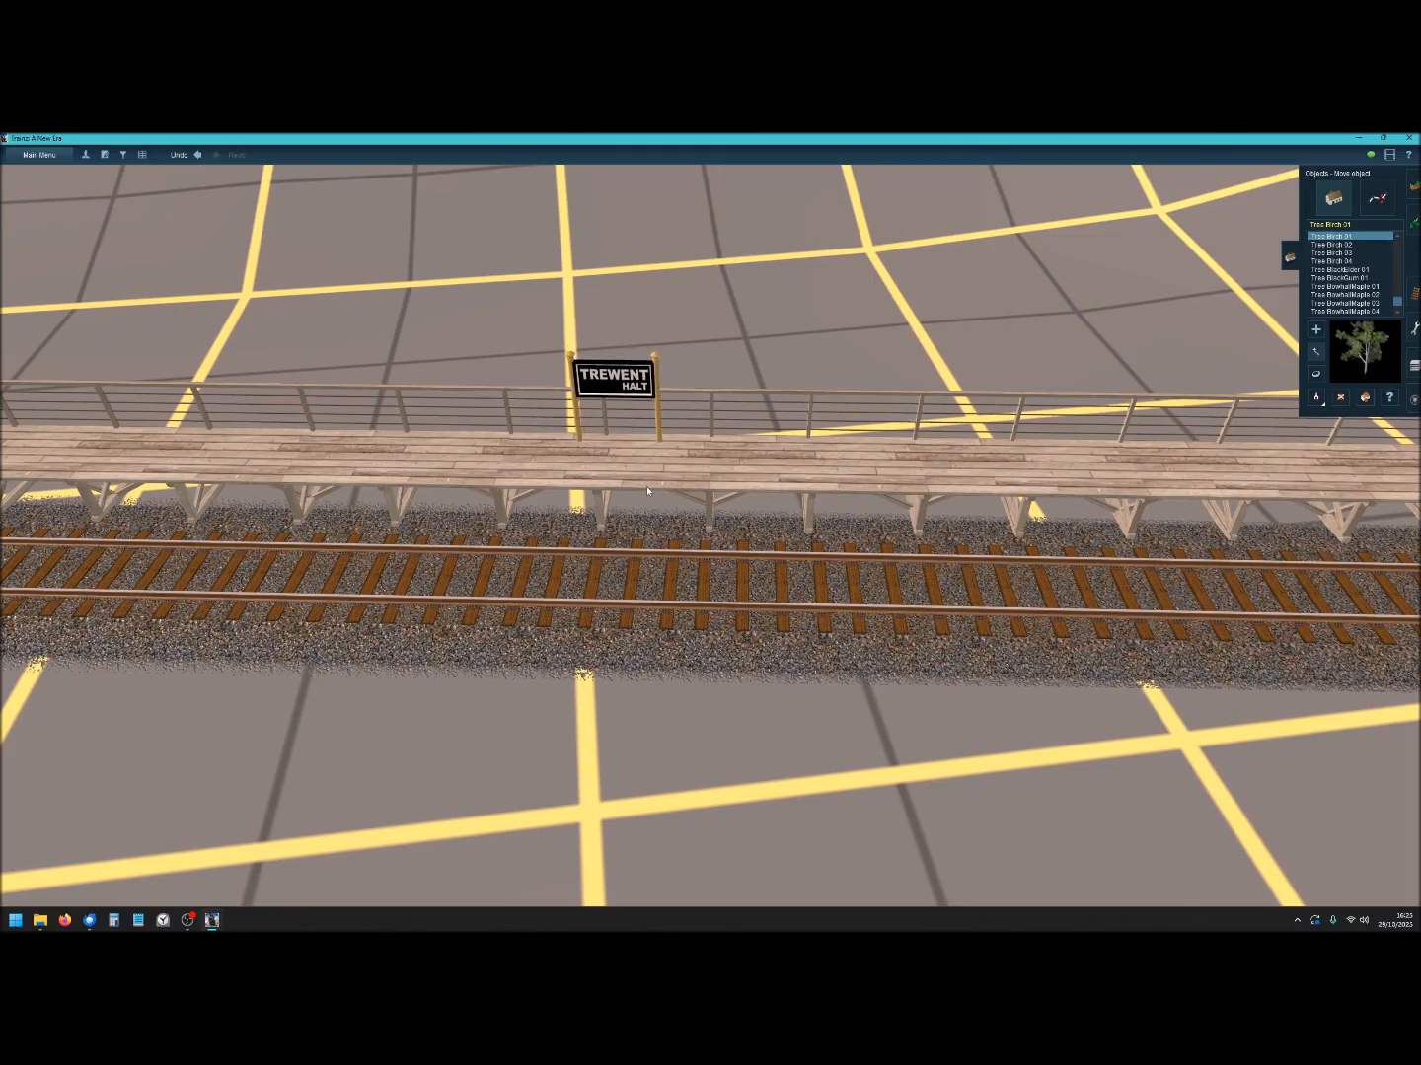
Examine the nameboard and the platform's alignment with the track from both directions, at track level and from above.
right_click_drag(632, 420, 647, 491)
key("Left")
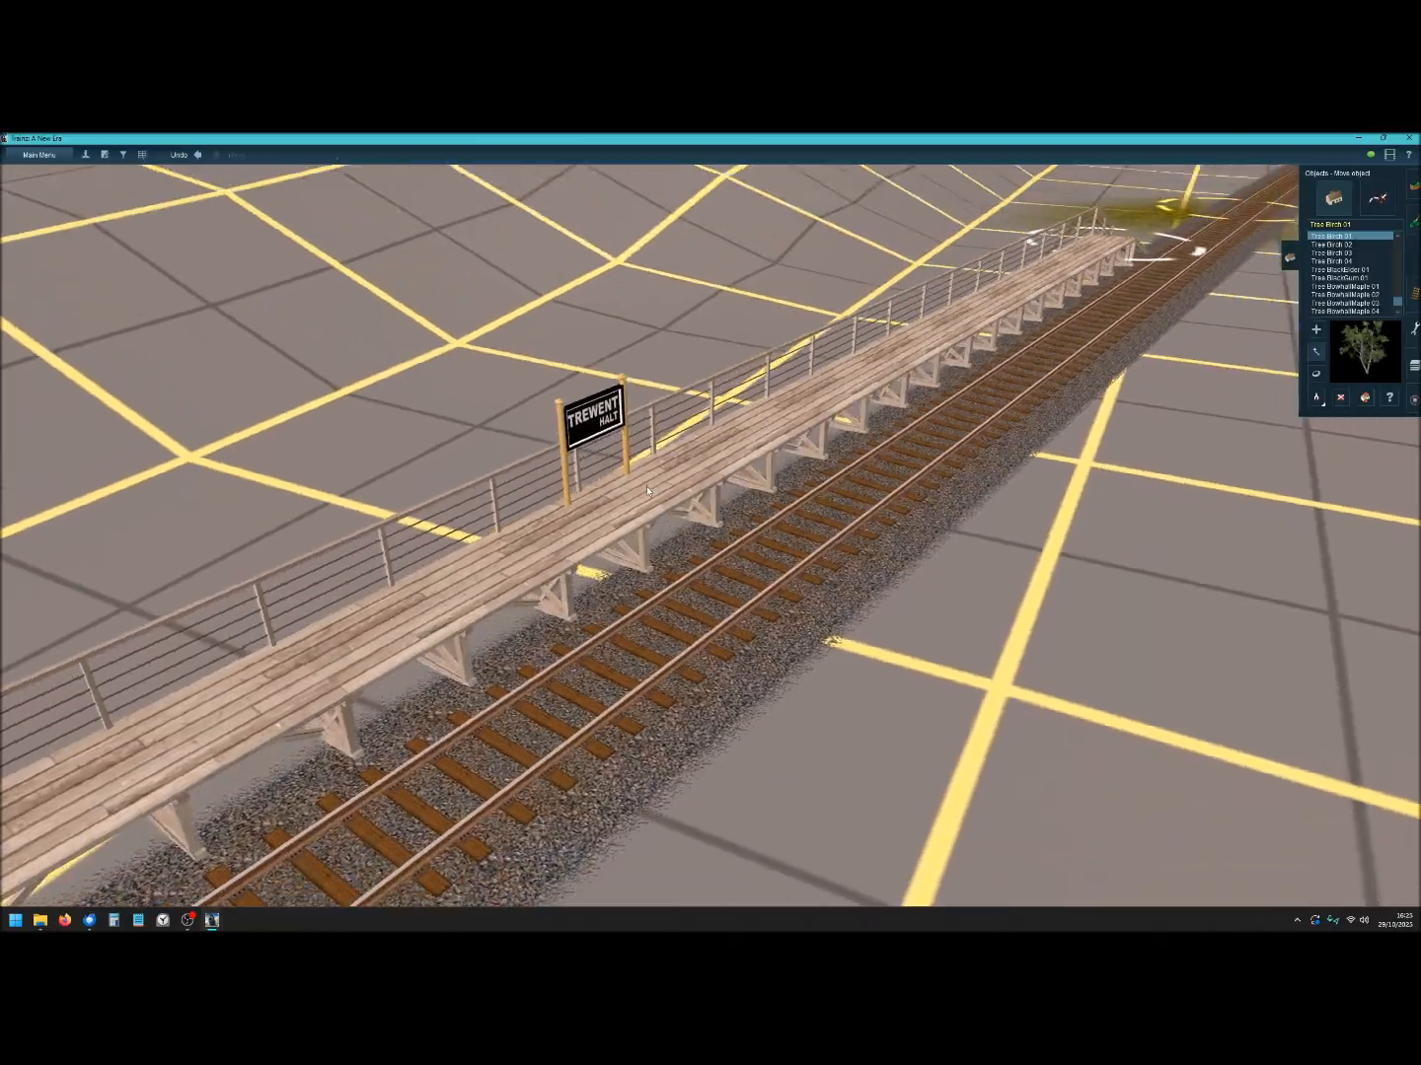
key("Down")
key("Left")
key("Left")
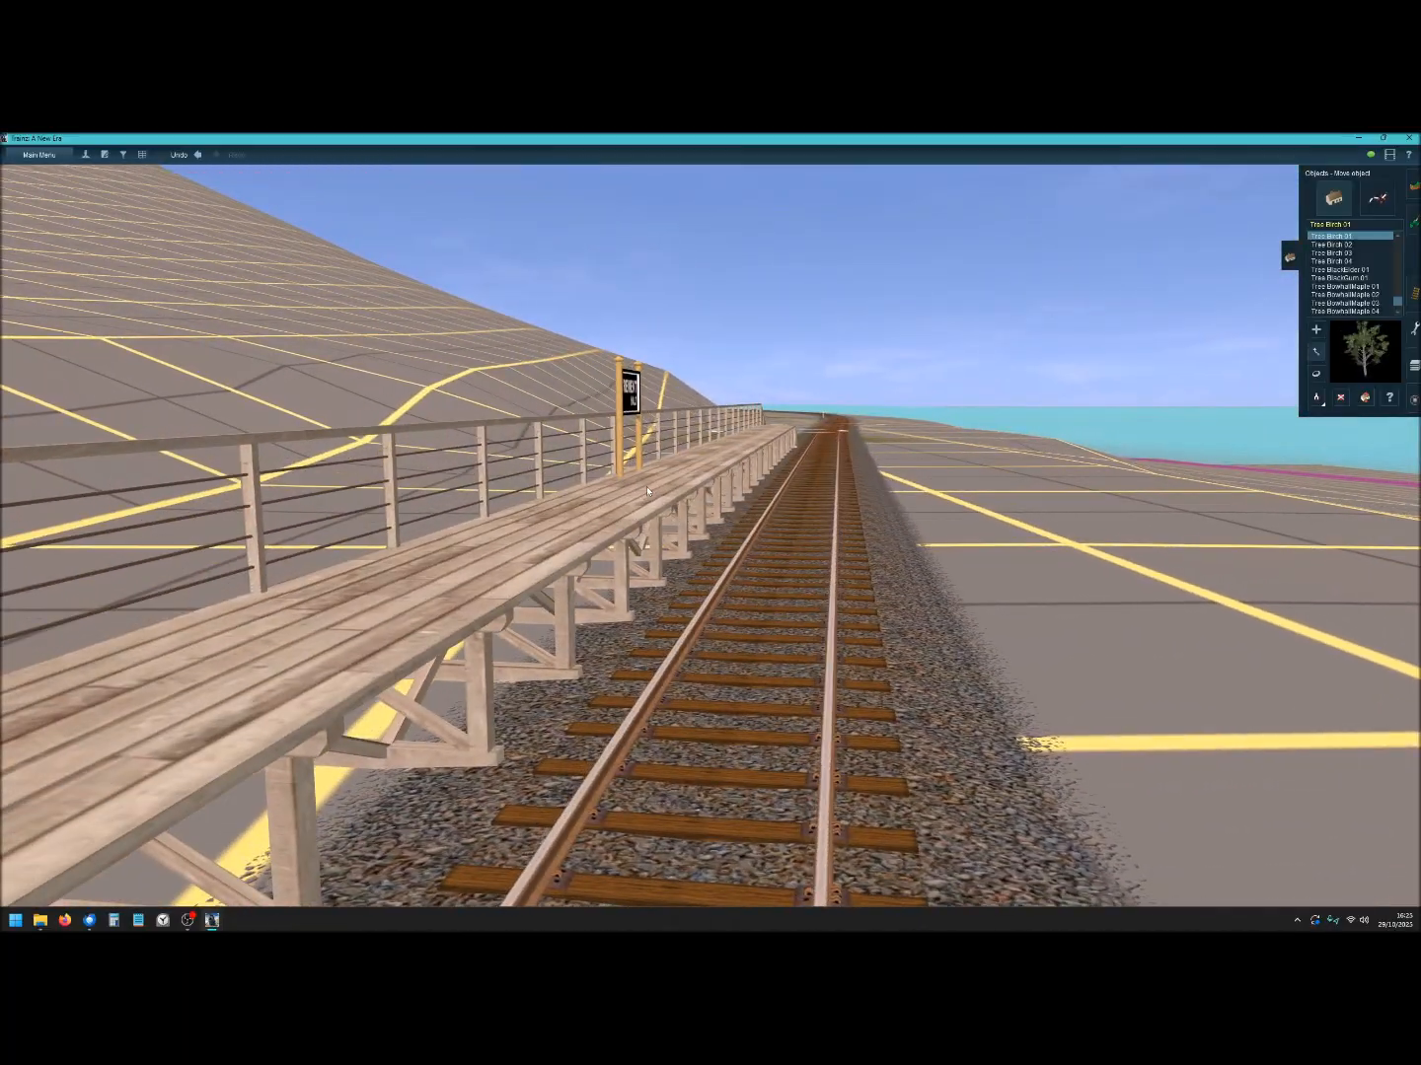
key("Right")
key("Left")
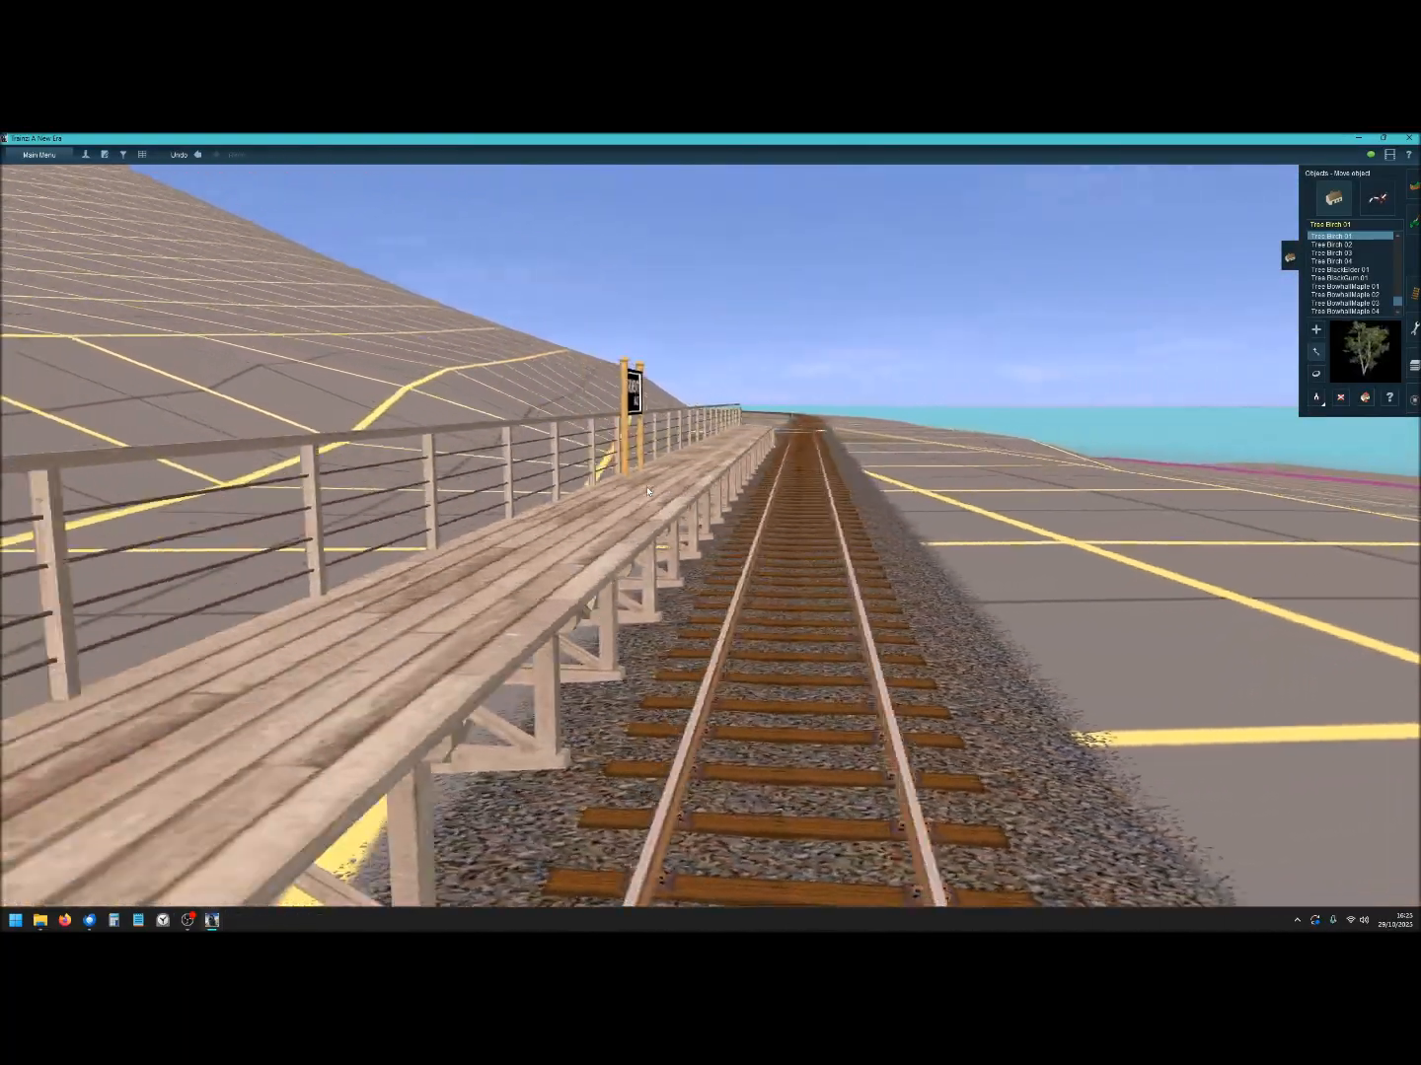
key("Up")
key("Right")
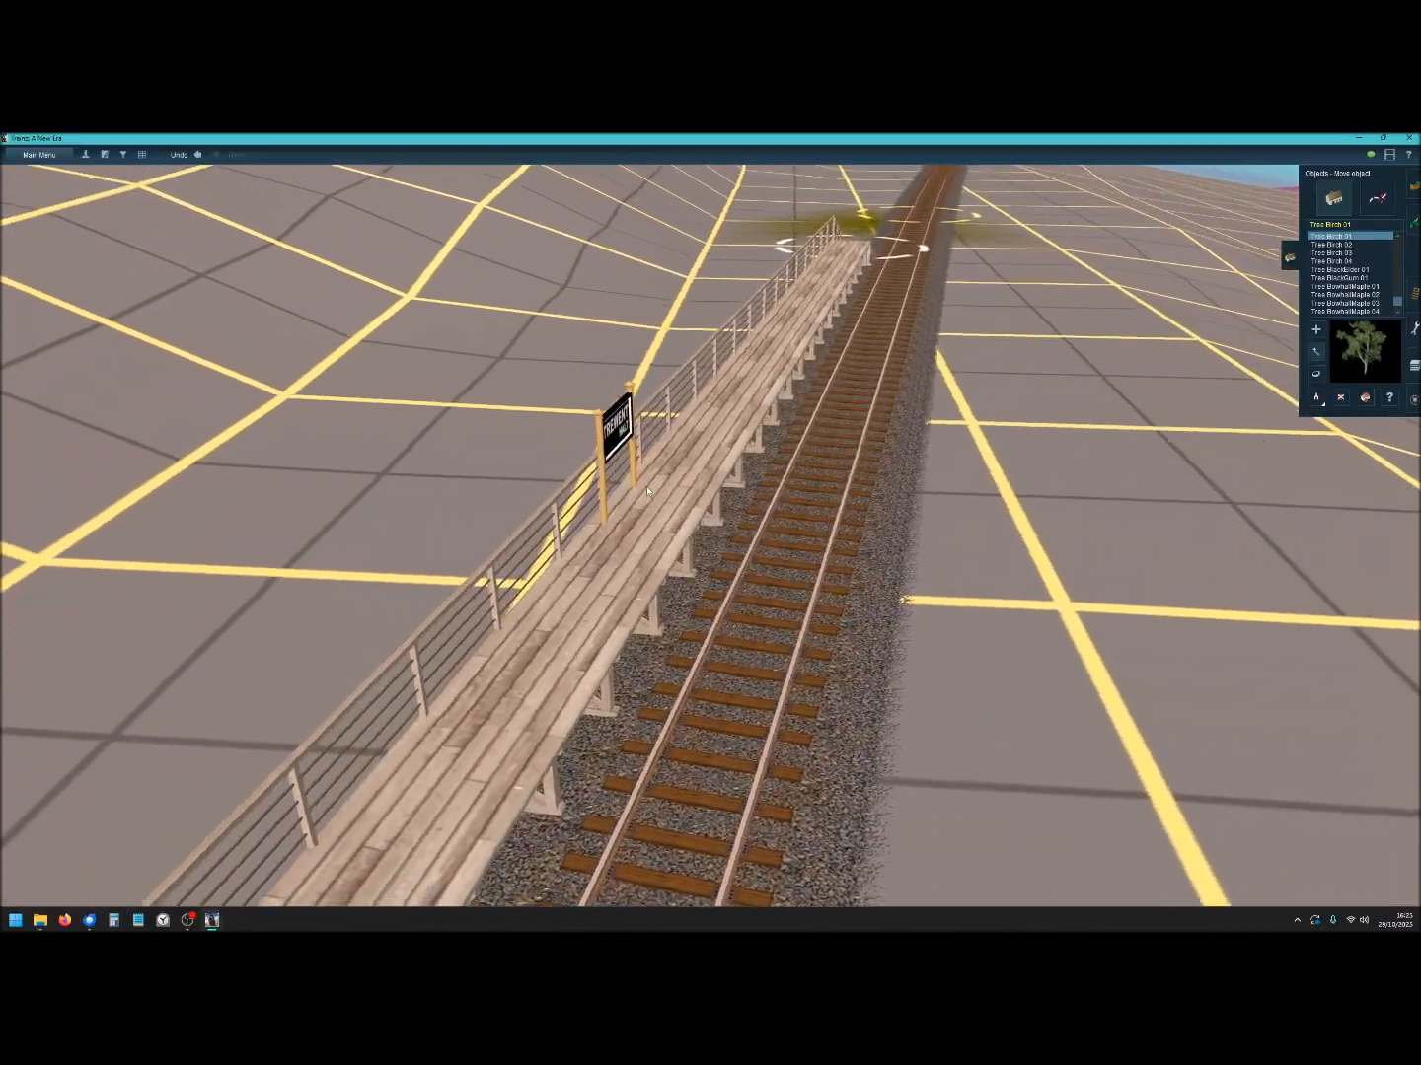
key("Left")
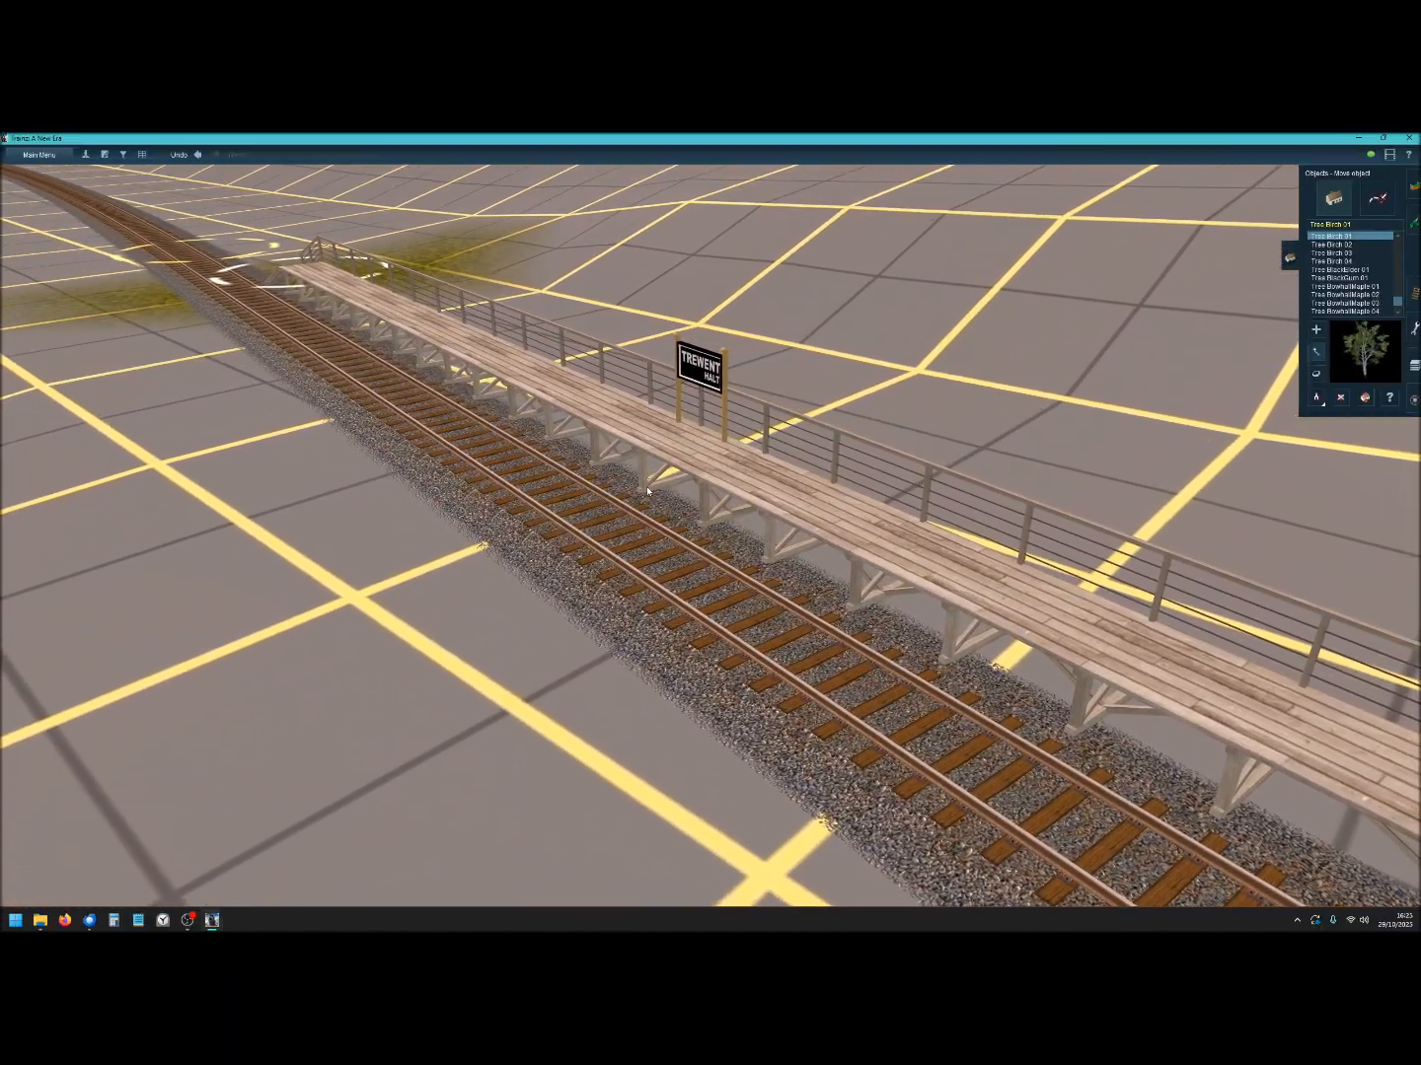
key("Right")
key("Down")
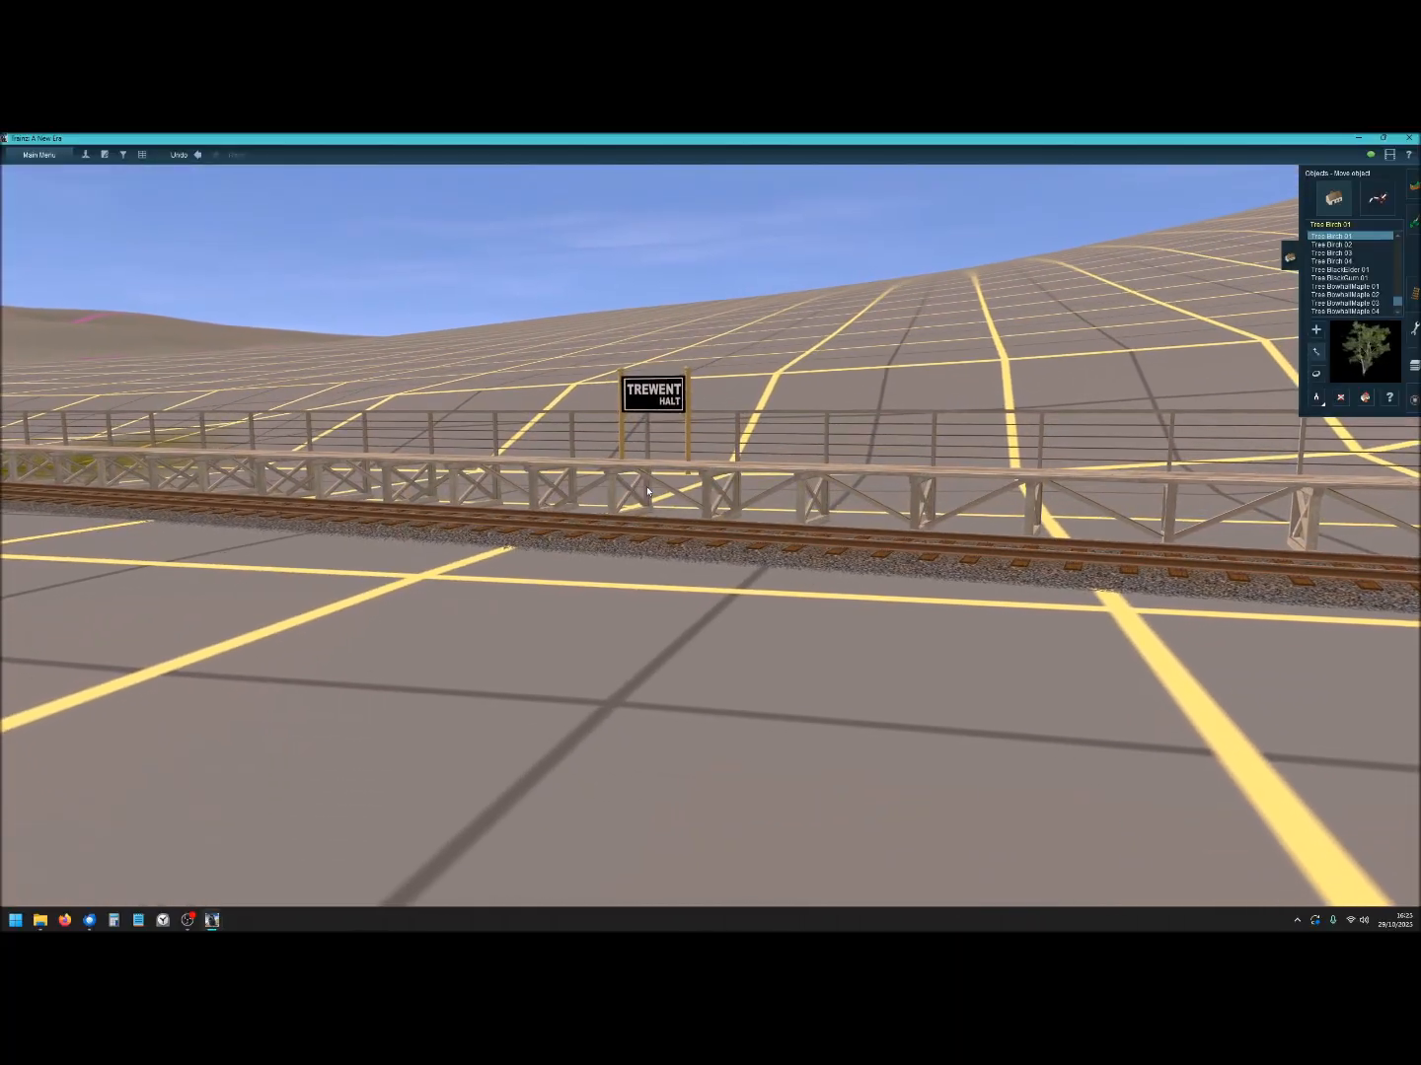
key("Right")
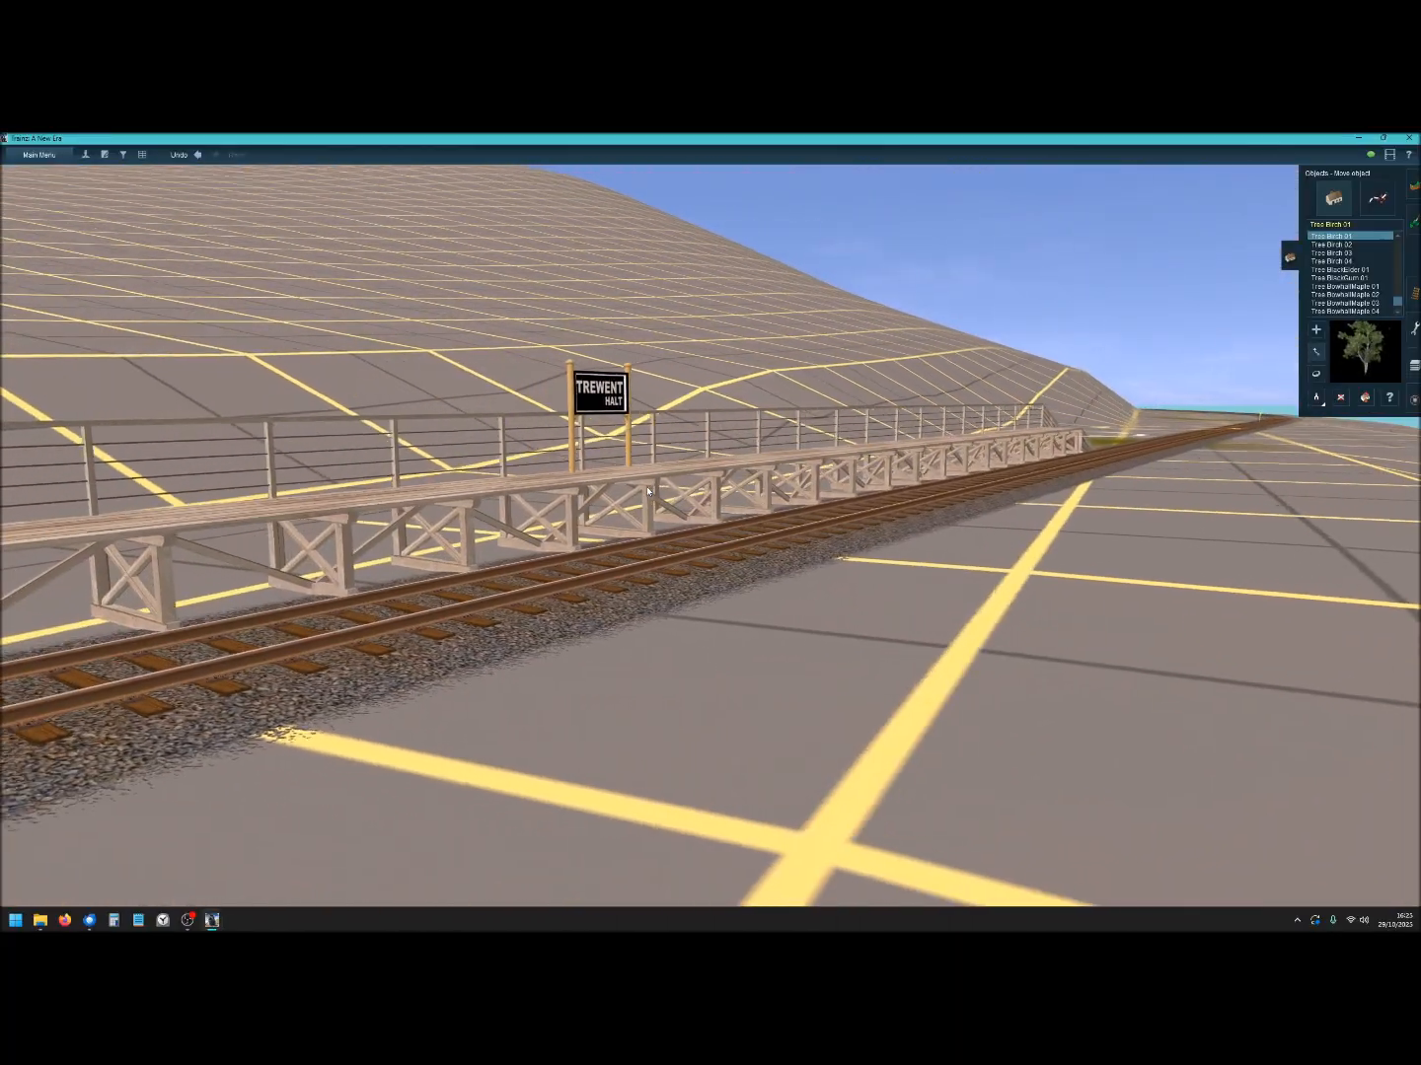
key("Up")
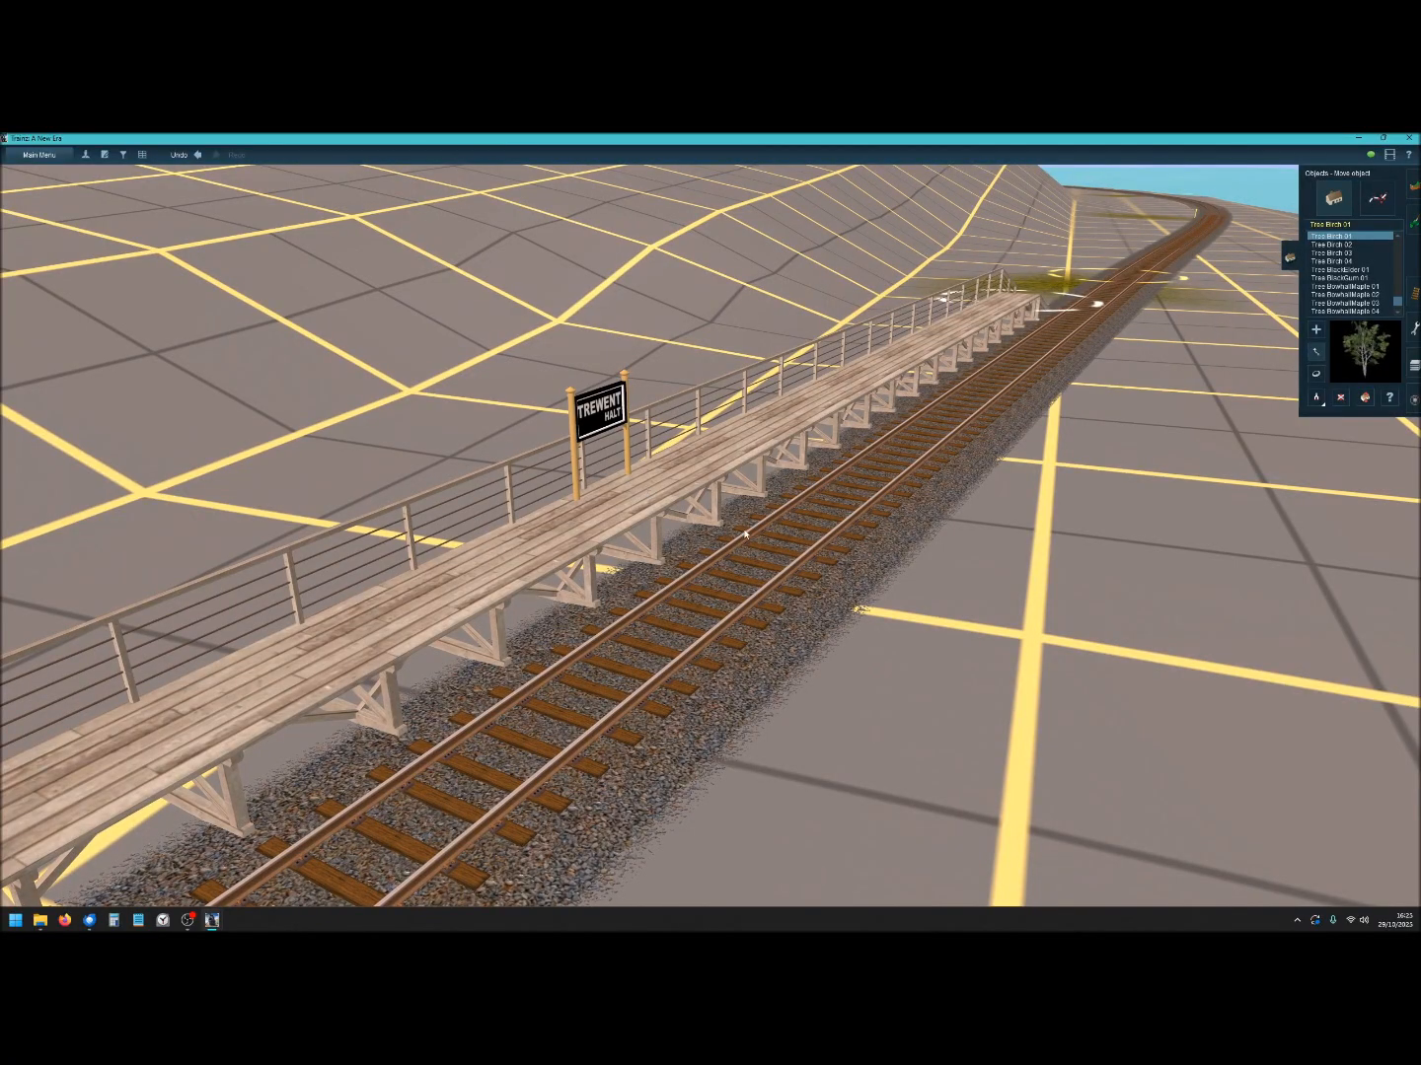
View the whole of Trewent Halt from a distance with the track running beyond both platform ends.
scroll(724, 545, "down", 5)
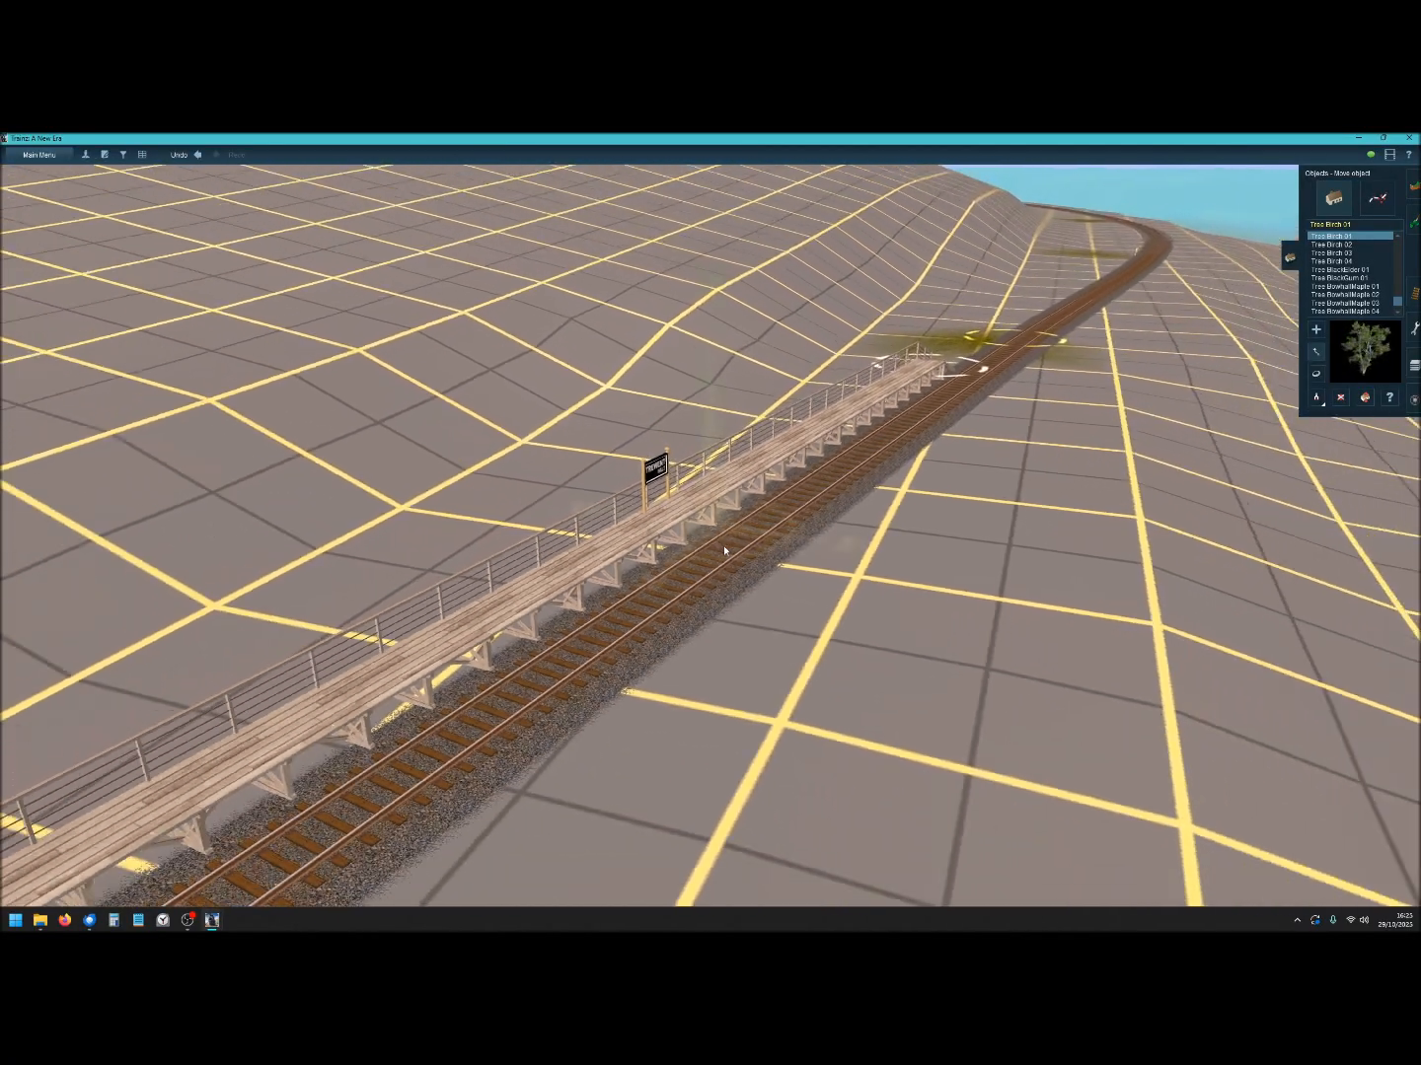
scroll(735, 556, "down", 8)
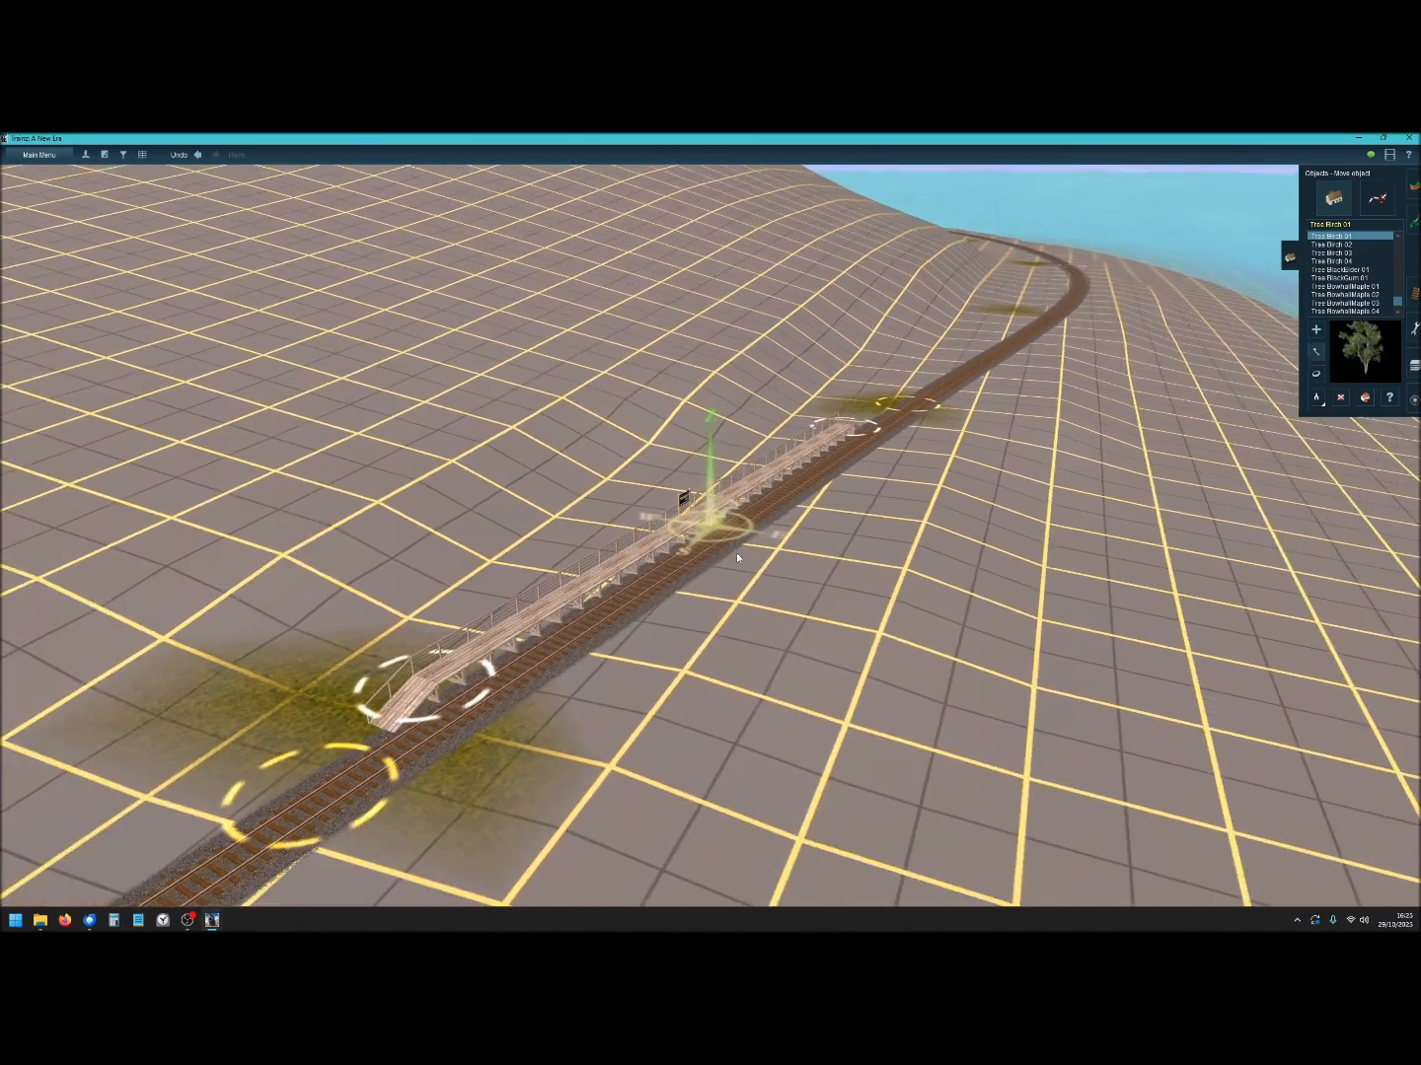
scroll(688, 553, "down", 8)
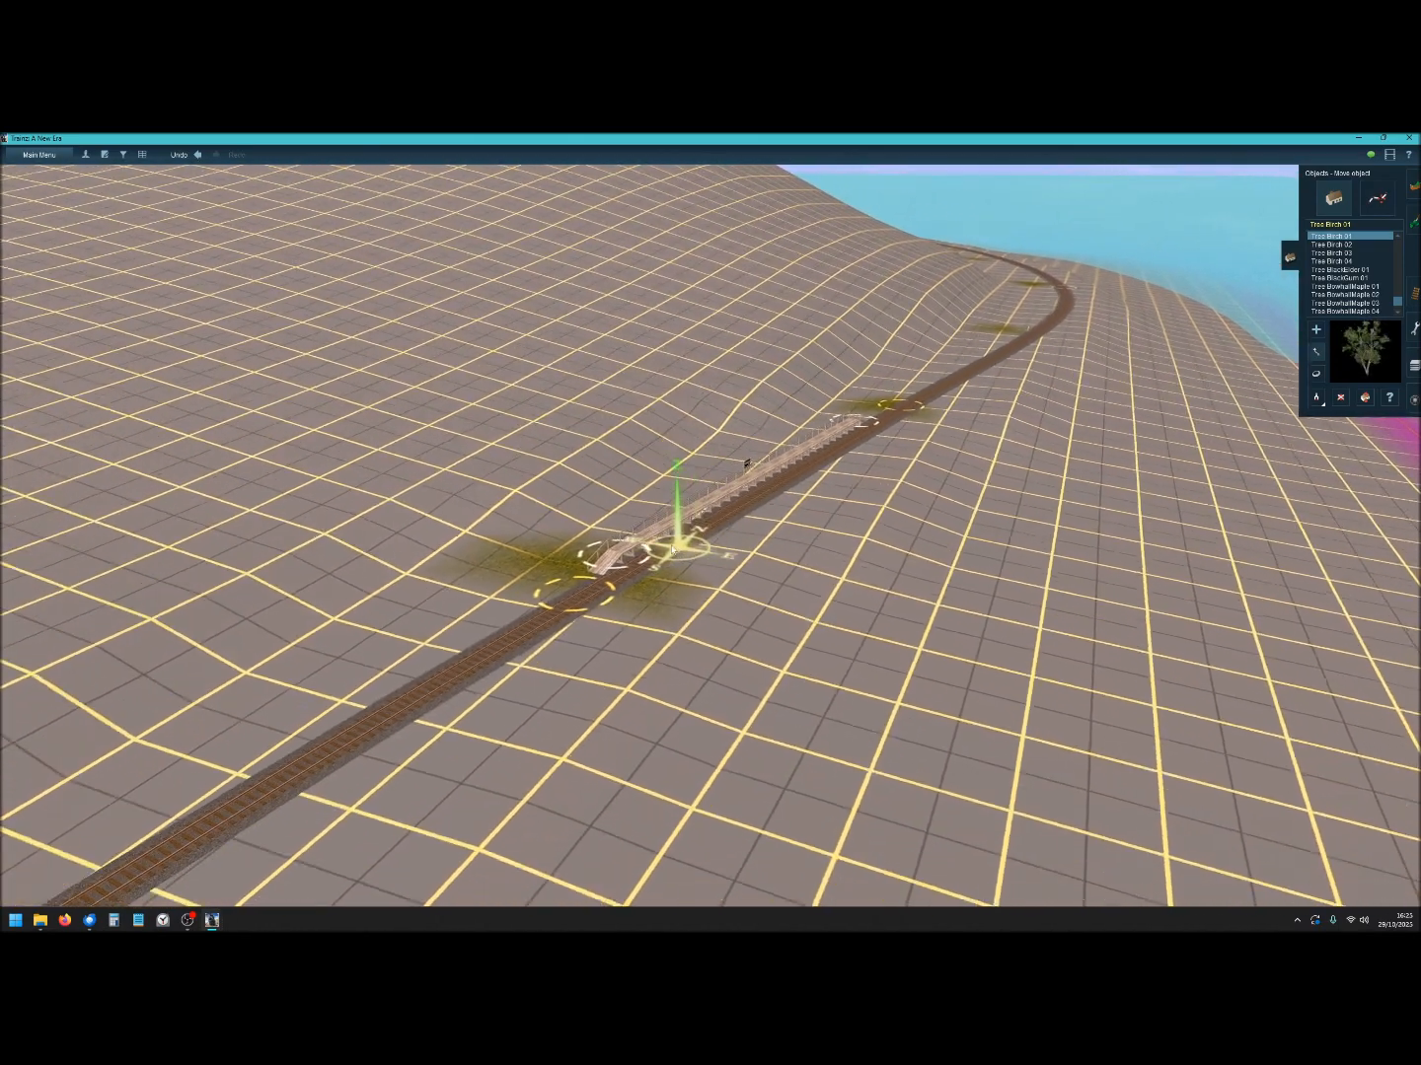
right_click(760, 507)
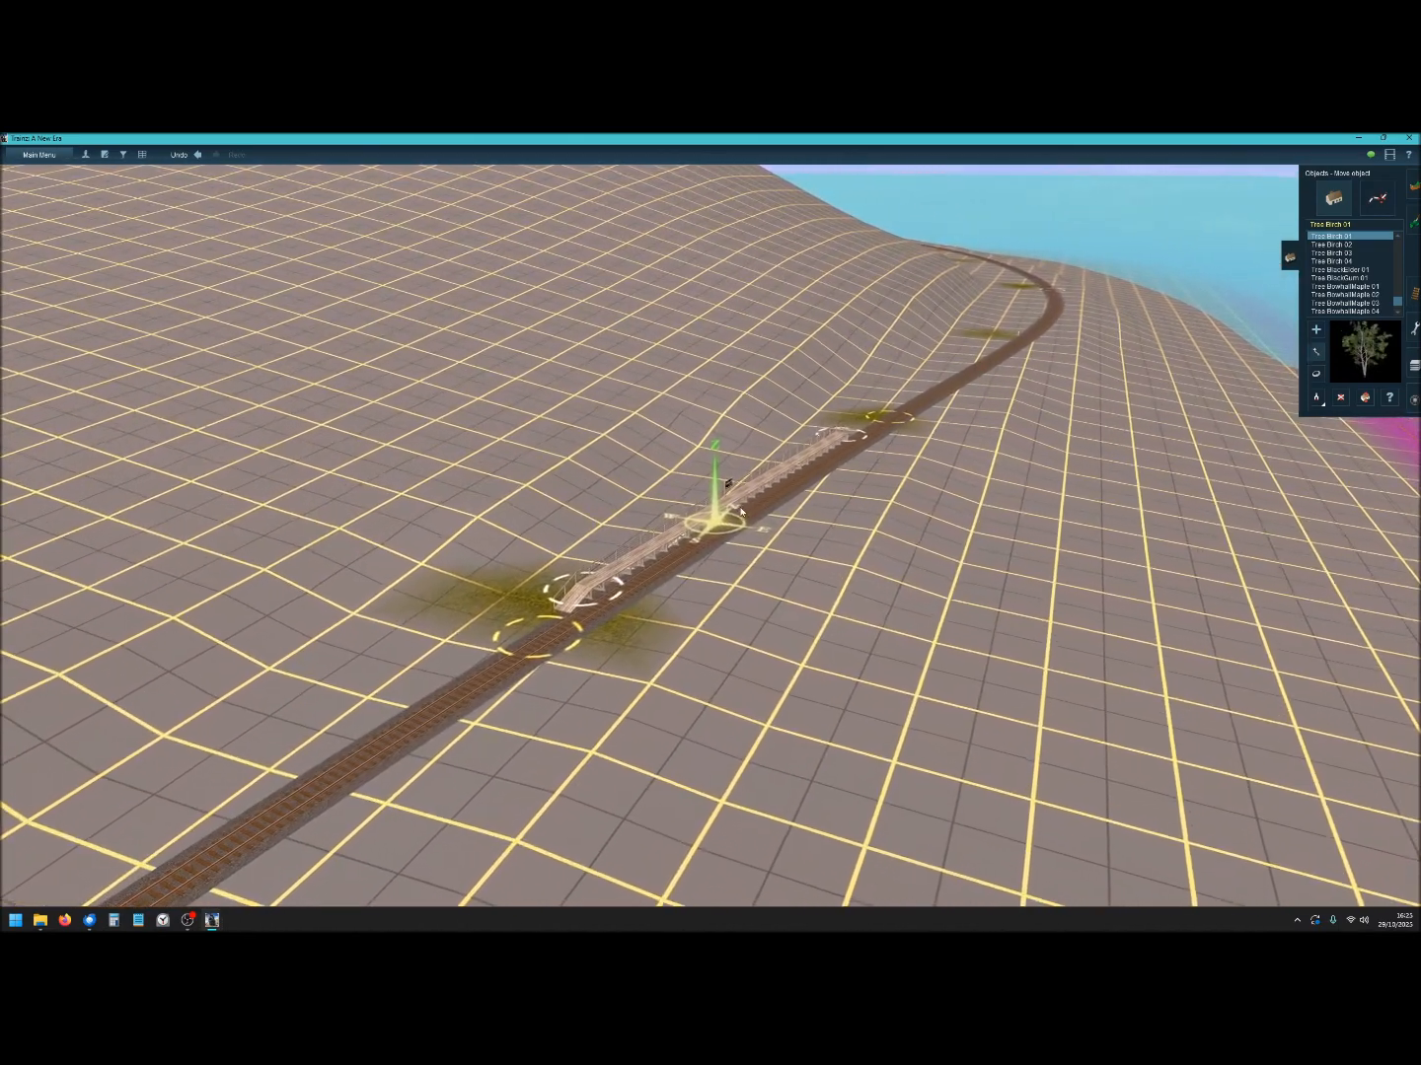
right_click(740, 510)
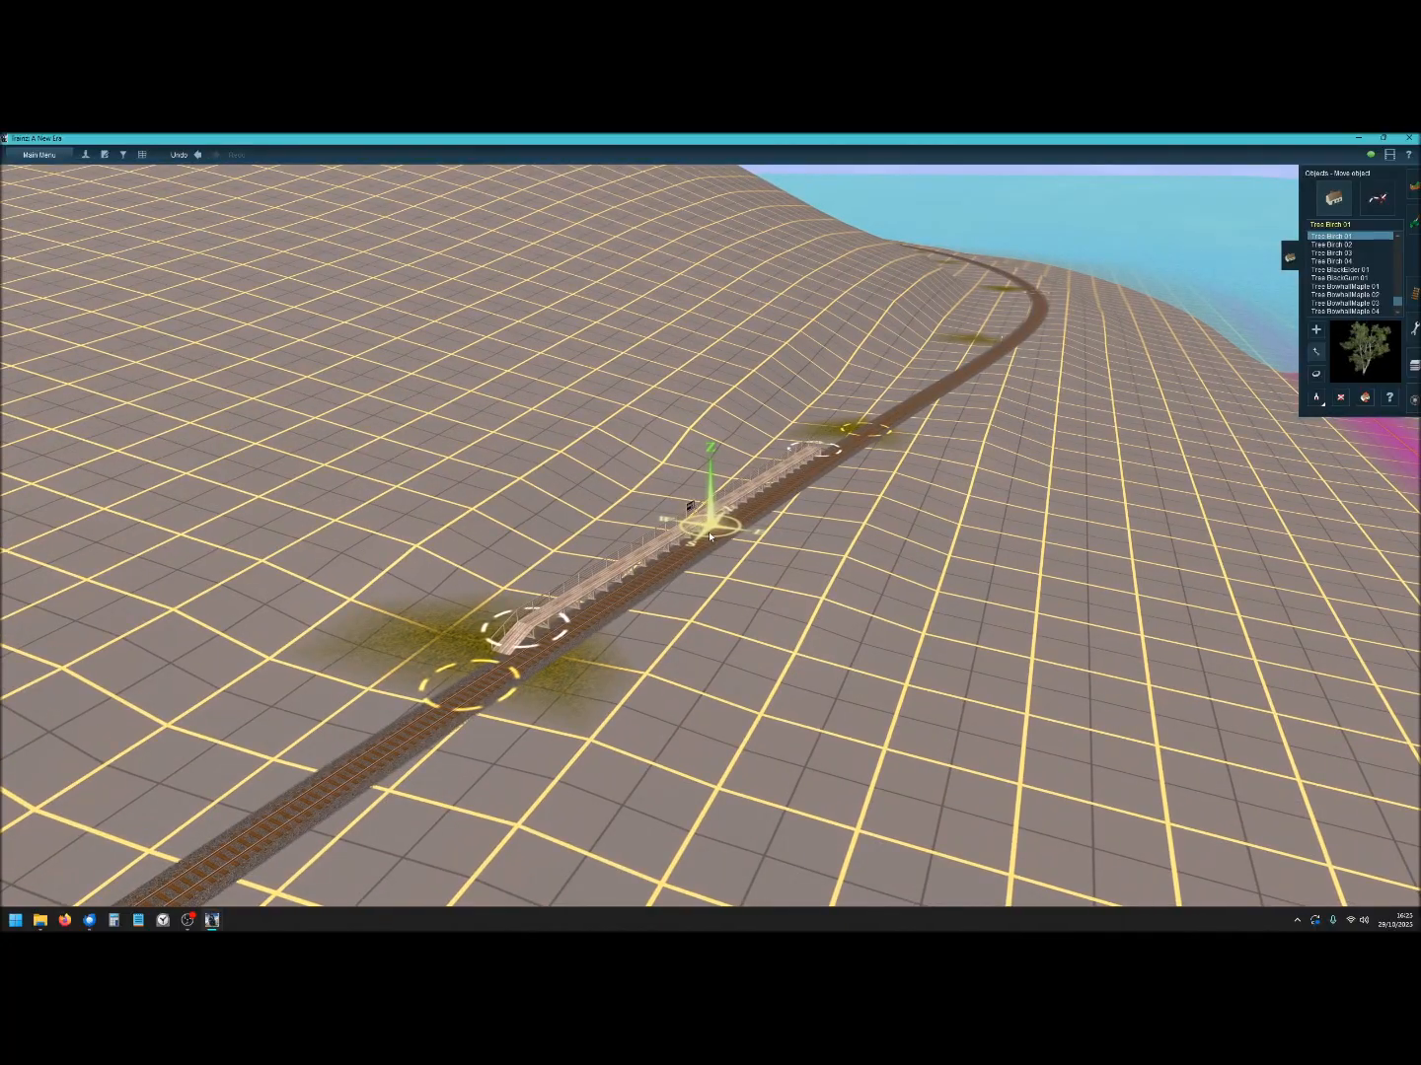